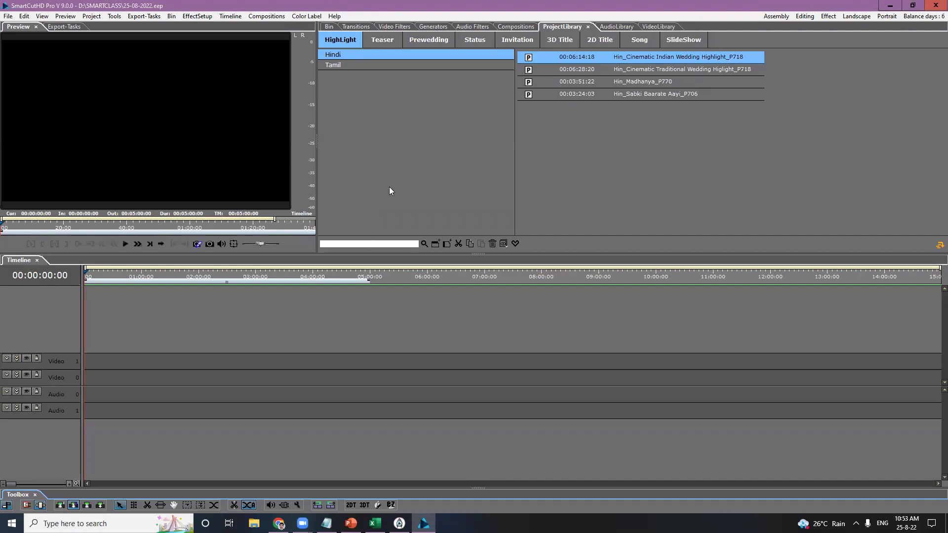
# Step: Examine the bin, transitions, video filters, generators, audio filters, compositions and the project, audio and video libraries
pyautogui.click(328, 26)
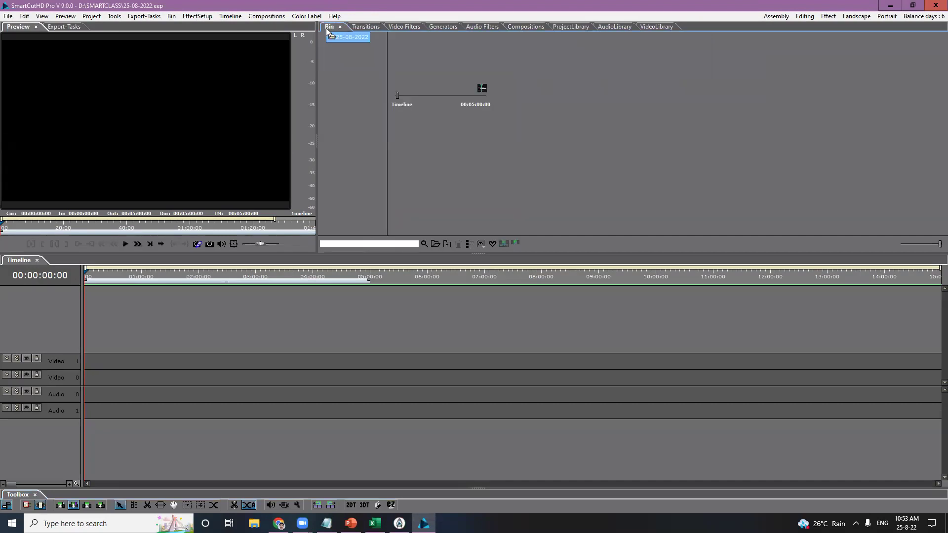
pyautogui.click(366, 26)
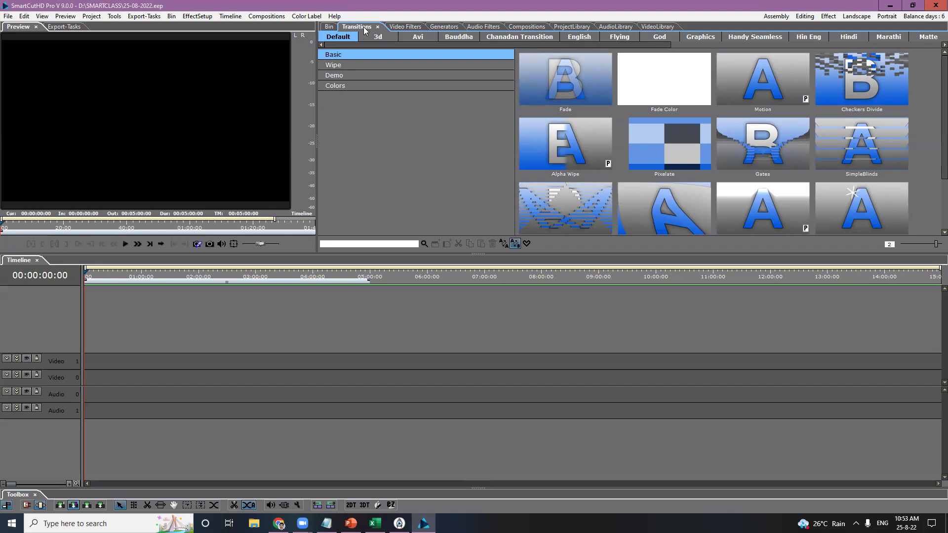
pyautogui.click(398, 28)
pyautogui.click(439, 27)
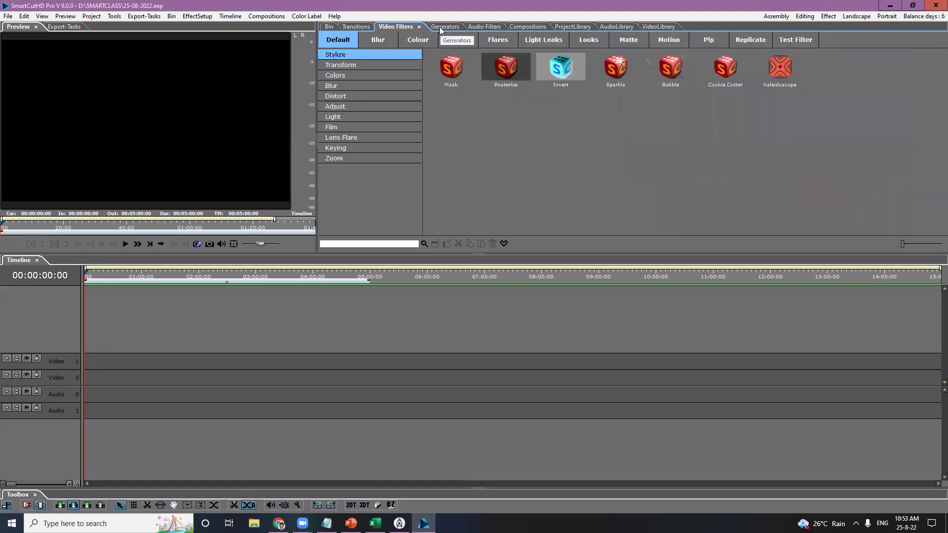
pyautogui.click(487, 26)
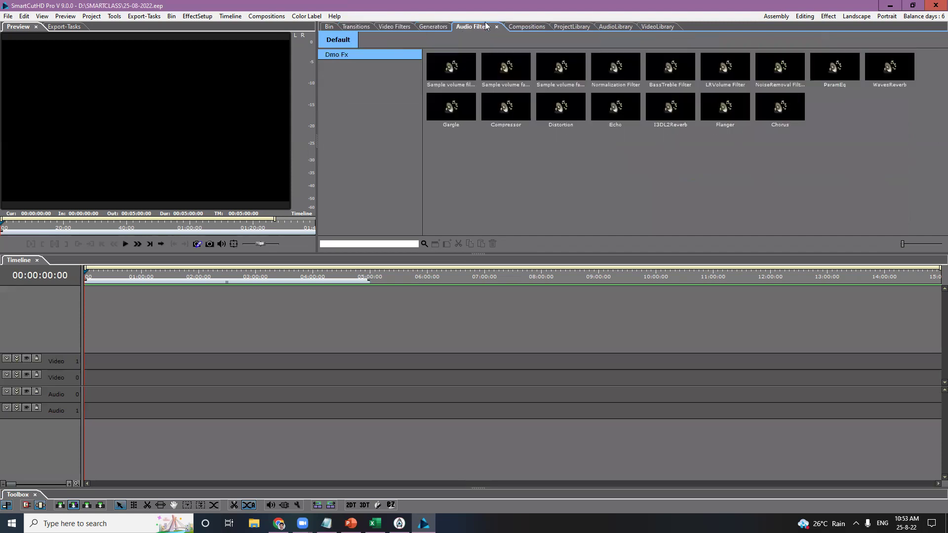
pyautogui.click(531, 28)
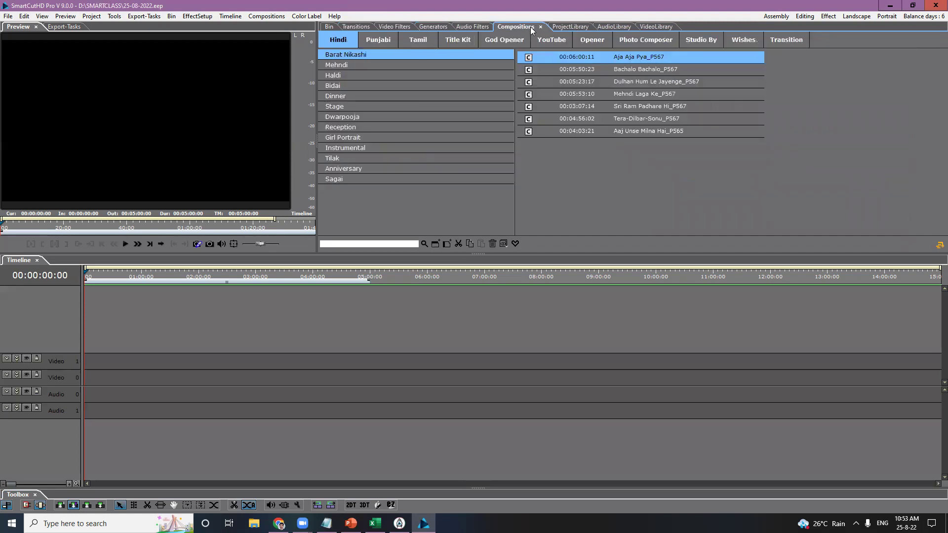
pyautogui.click(564, 29)
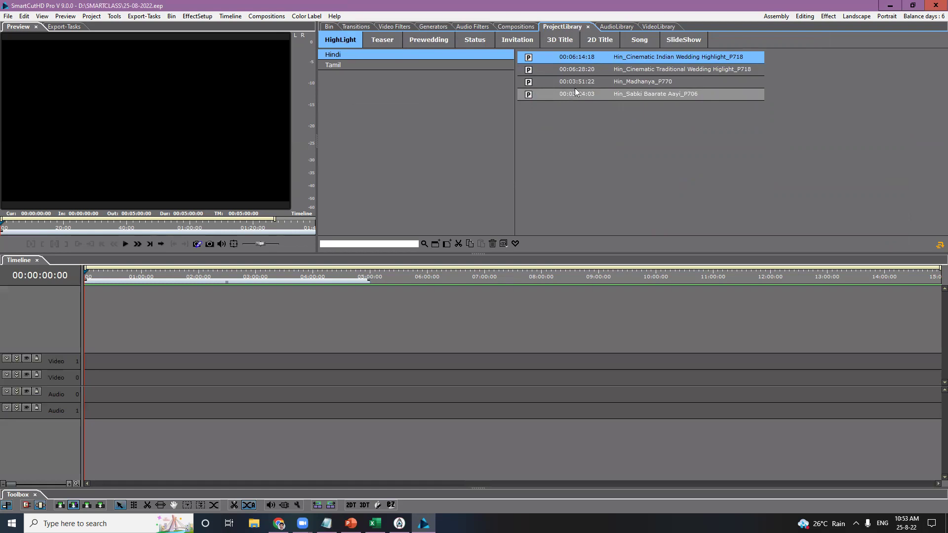
pyautogui.click(612, 26)
pyautogui.click(651, 27)
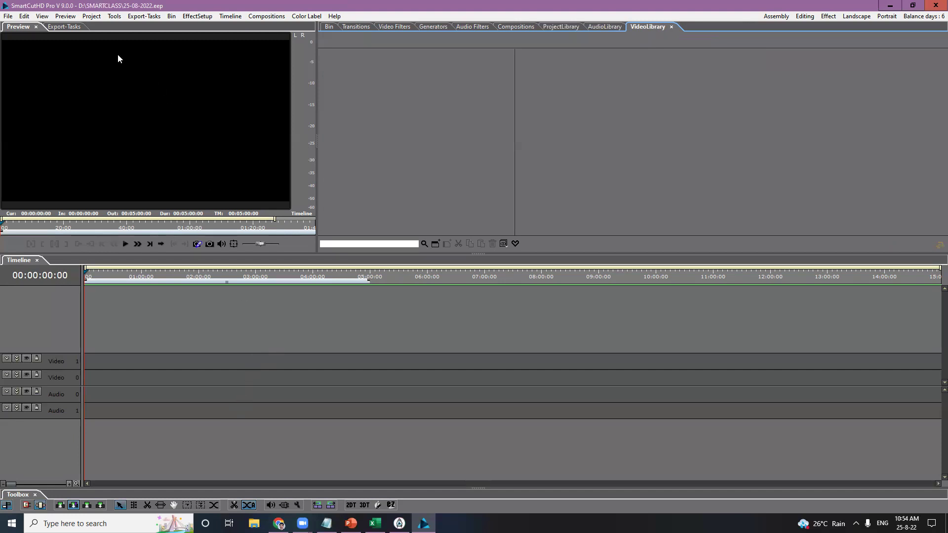
# Step: Examine the list of workspace windows that can be shown or hidden, and close it without changing any
pyautogui.click(42, 16)
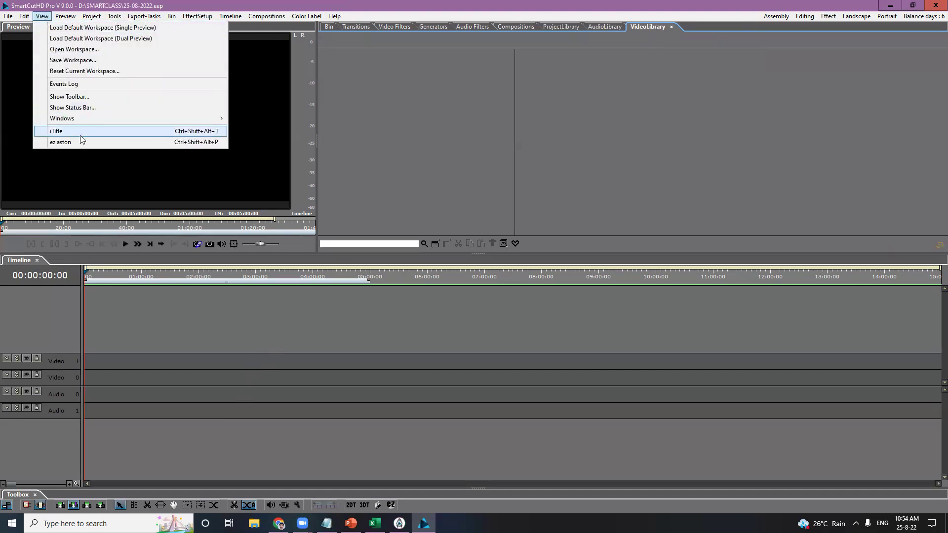
pyautogui.moveTo(82, 122)
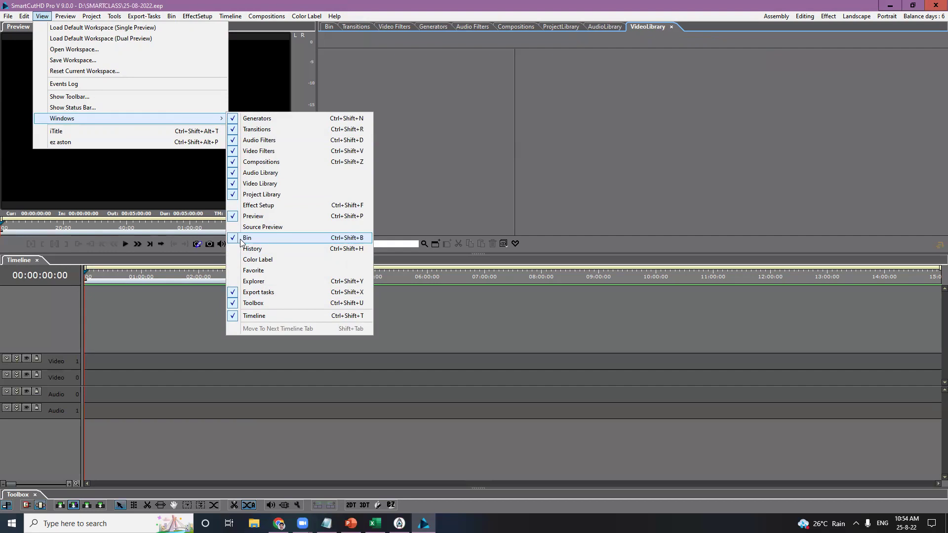
pyautogui.moveTo(53, 16)
pyautogui.click(424, 147)
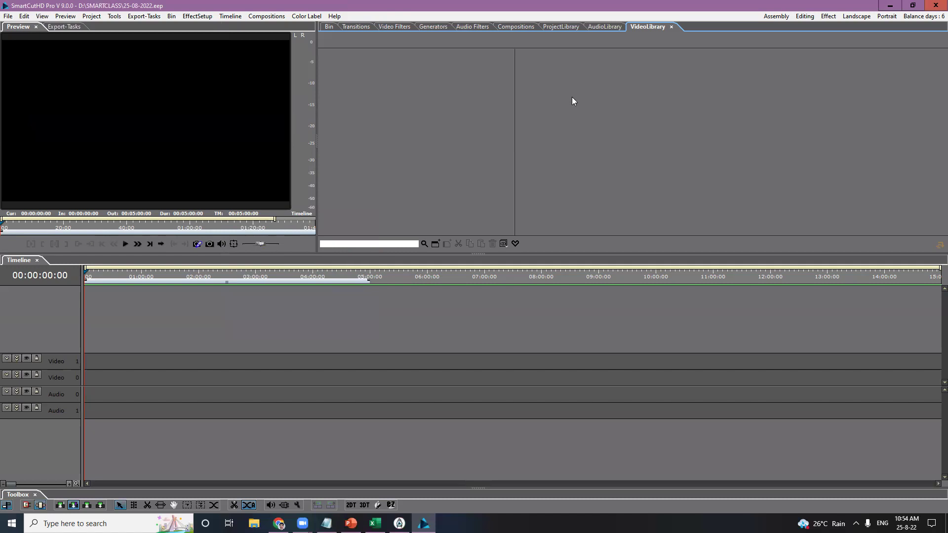
# Step: Look through the project, audio and video libraries again, and return to the project library
pyautogui.click(564, 26)
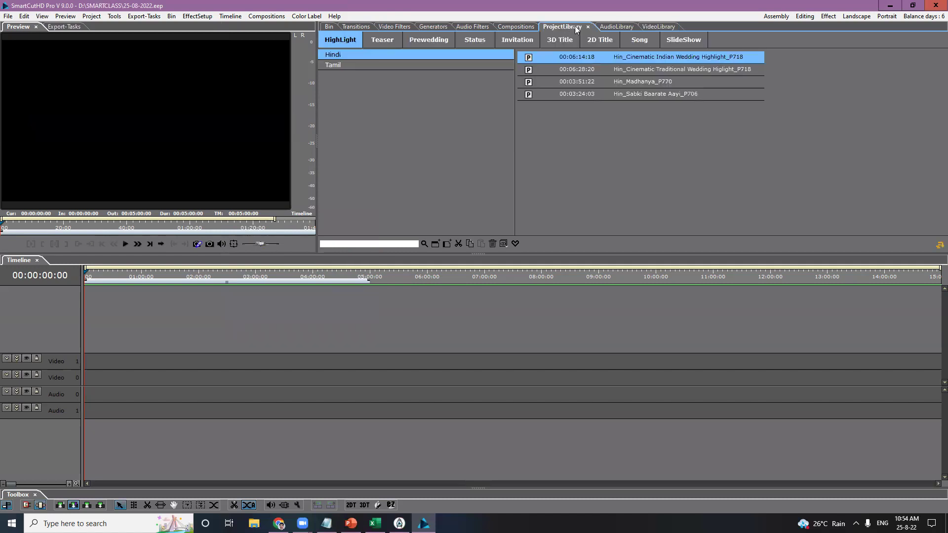
pyautogui.click(614, 26)
pyautogui.click(660, 28)
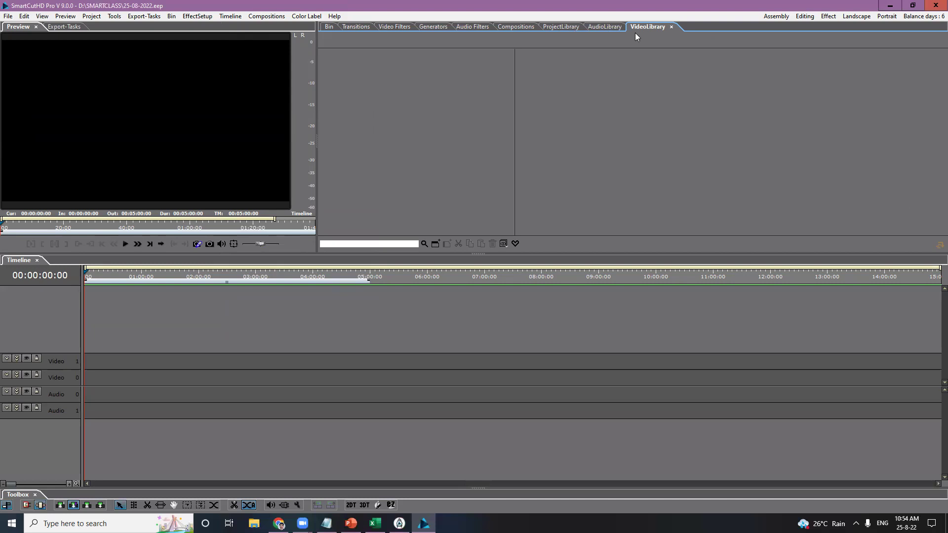
pyautogui.click(562, 27)
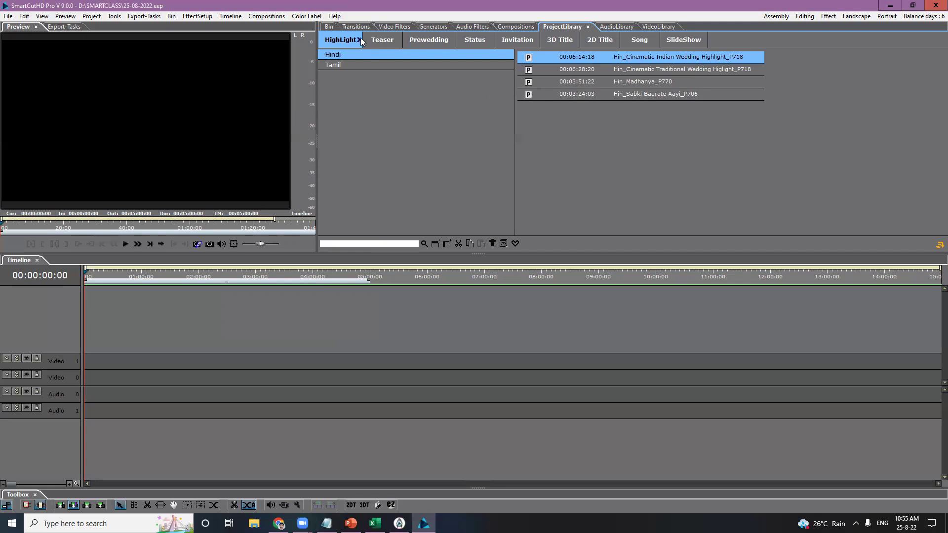
# Step: Look at the Teaser and Song categories of the project library, and list the Tamil HighLight projects
pyautogui.click(375, 43)
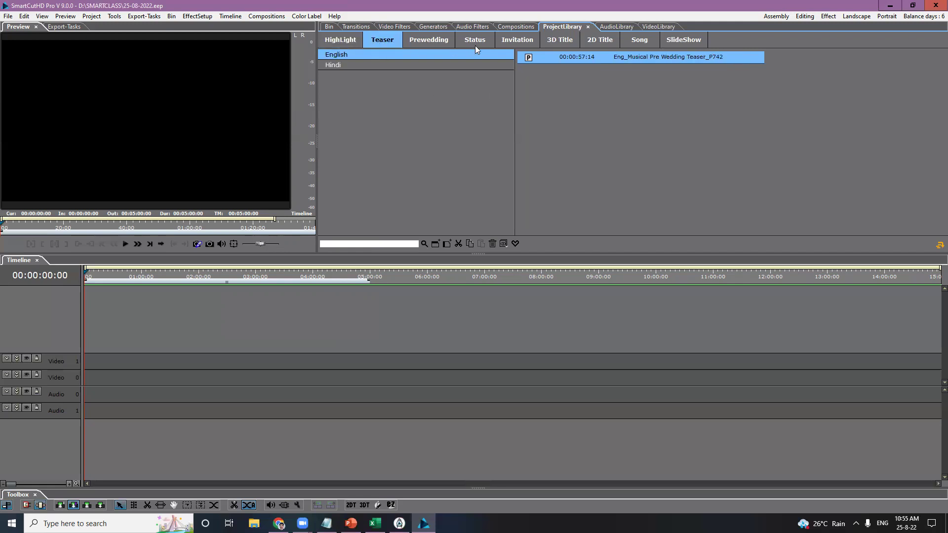
pyautogui.click(636, 40)
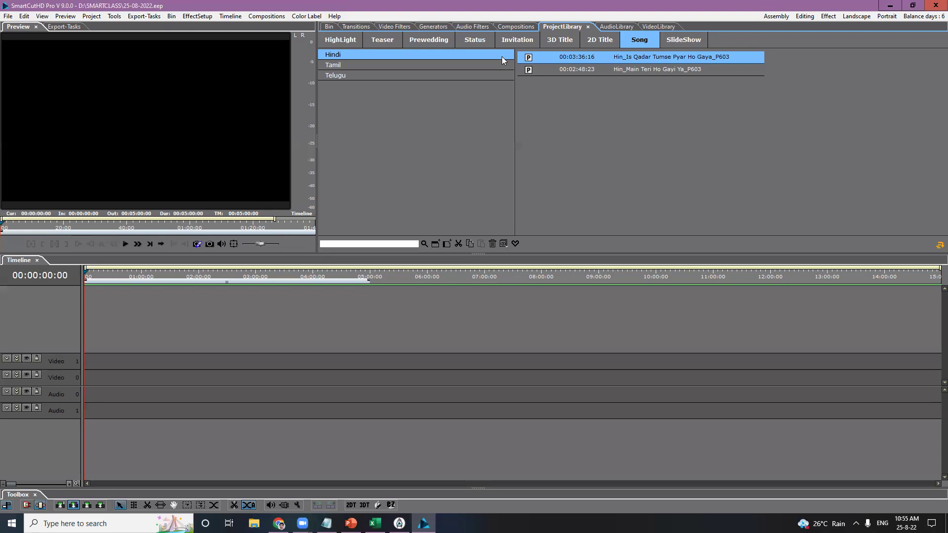
pyautogui.click(341, 42)
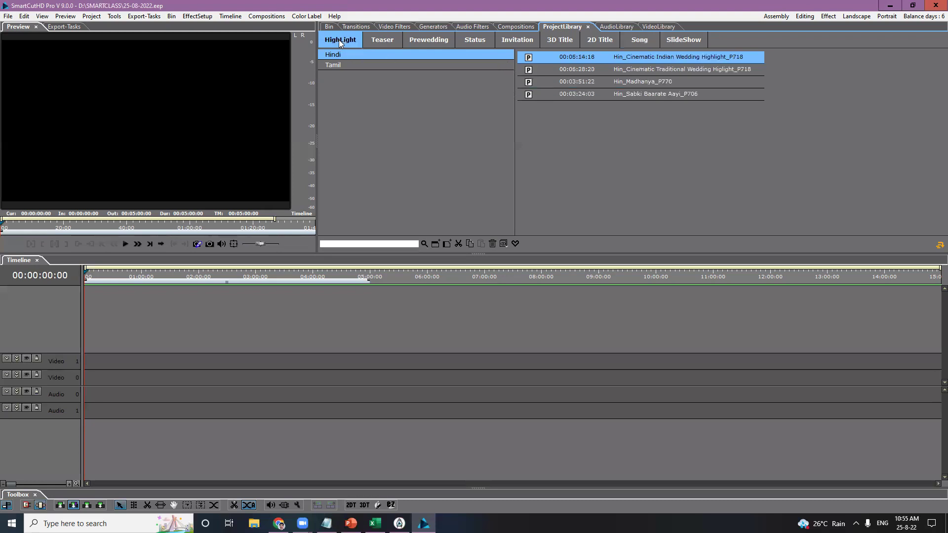
pyautogui.click(343, 64)
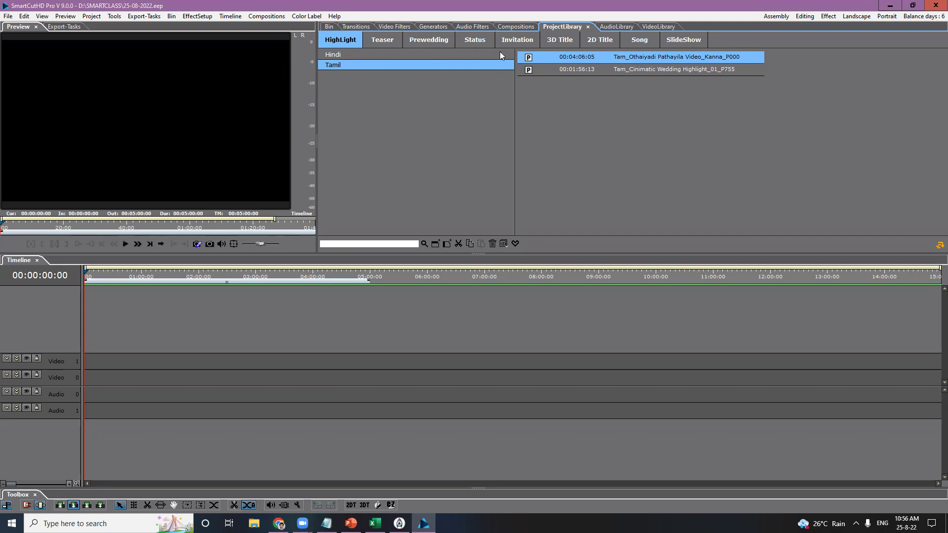
# Step: Look at the Teaser projects and the Hindi and Tamil Prewedding projects, and return to the HighLight category
pyautogui.click(380, 43)
pyautogui.click(361, 43)
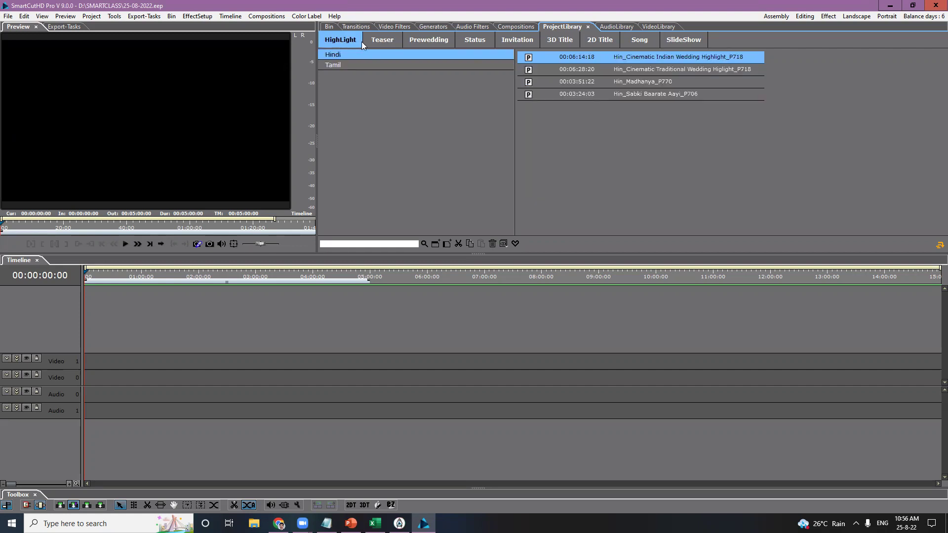
pyautogui.click(437, 44)
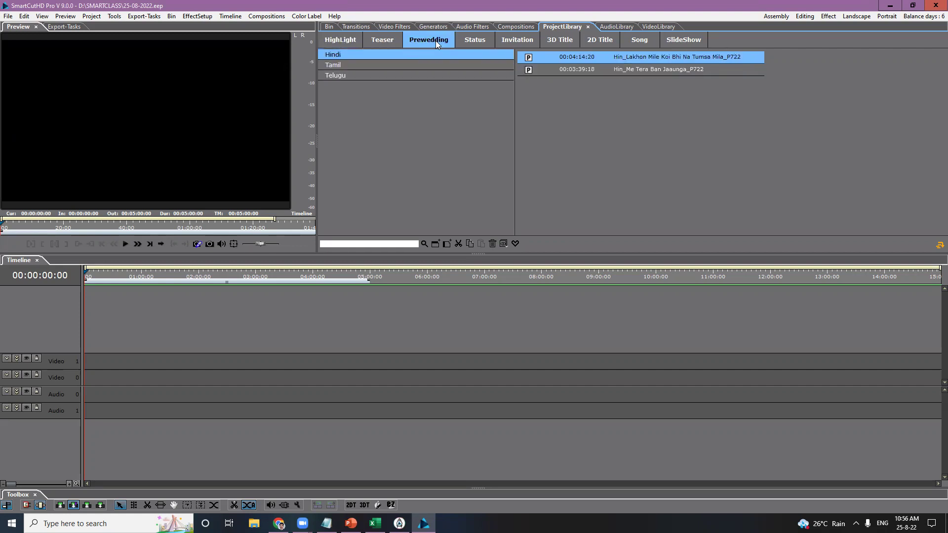
pyautogui.click(411, 66)
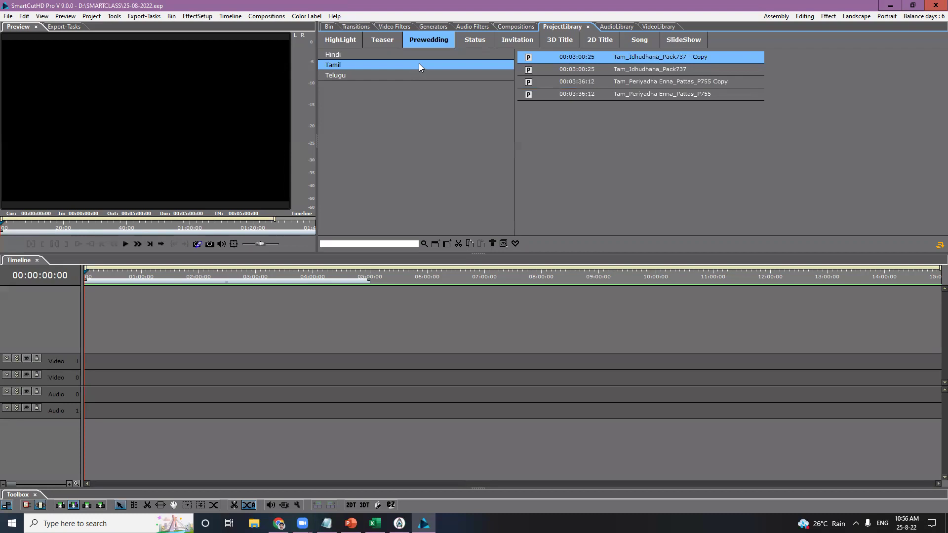
pyautogui.click(342, 42)
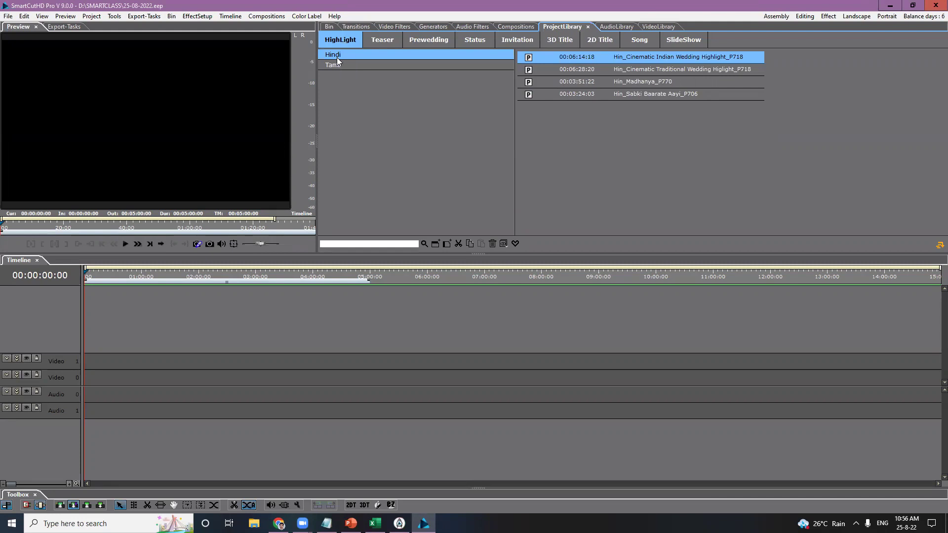
# Step: Compare the Hindi and Tamil HighLight project lists, and select Tam_Cinimatic Wedding Highlight_01_P755
pyautogui.click(347, 64)
pyautogui.click(348, 54)
pyautogui.click(348, 63)
pyautogui.click(350, 56)
pyautogui.click(350, 65)
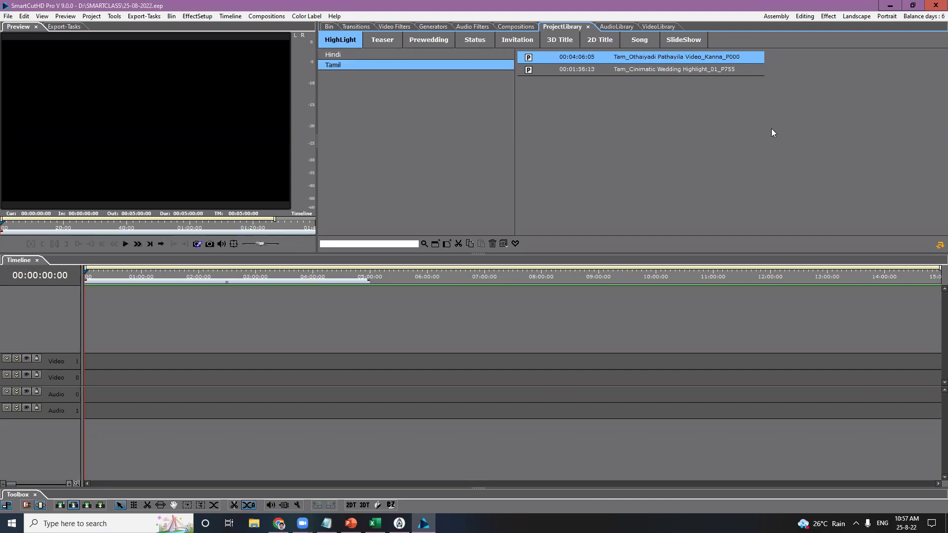
pyautogui.click(657, 70)
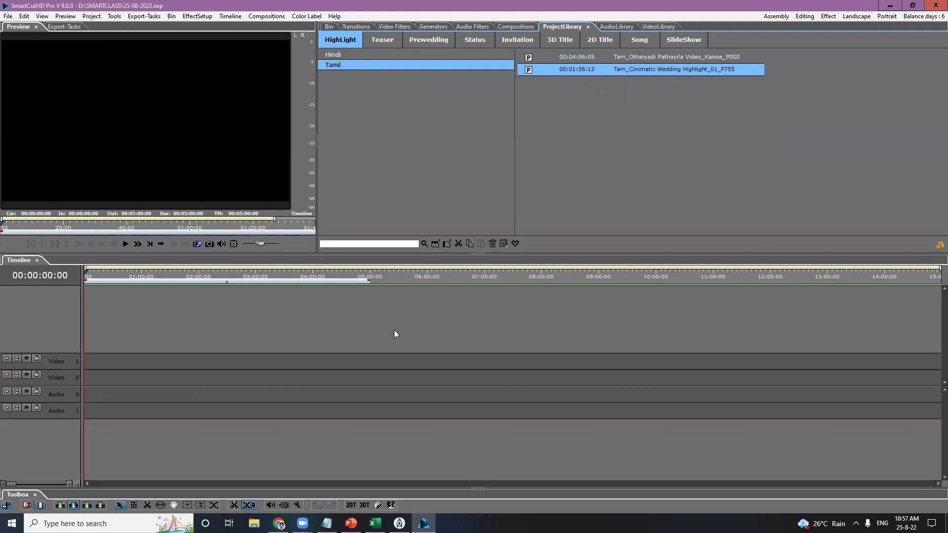
# Step: Examine the project folders stored in X:\Content\Project\2D Title Projects in File Explorer, and close the window
pyautogui.click(254, 523)
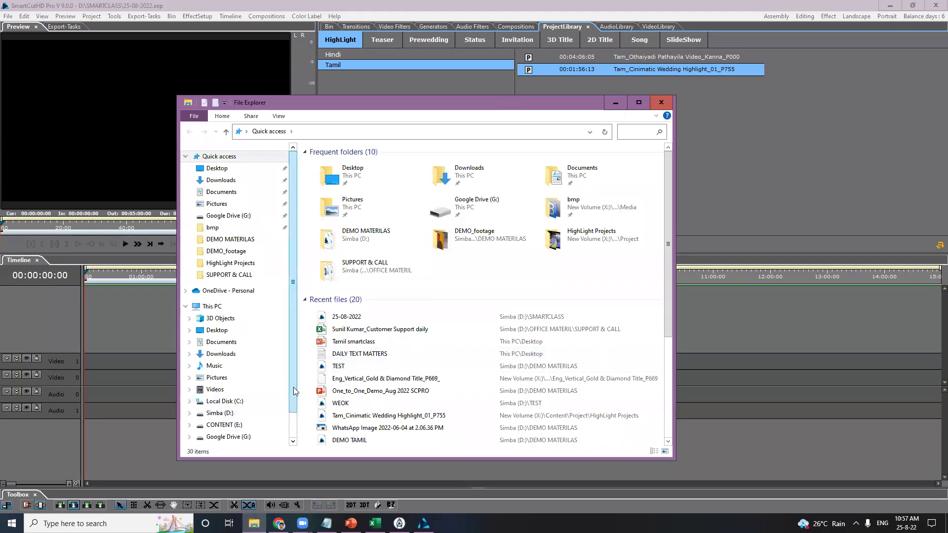
pyautogui.scroll(-1, 247, 409)
pyautogui.click(230, 417)
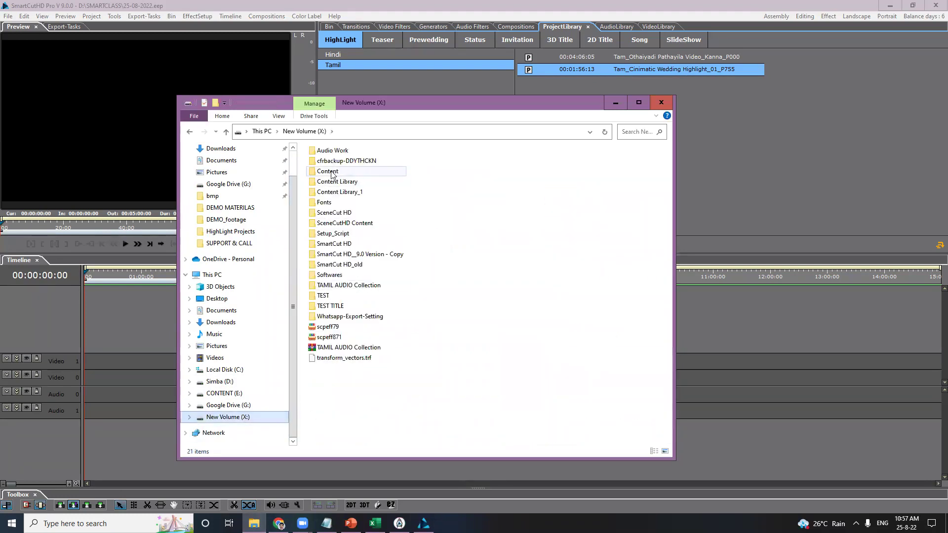
pyautogui.doubleClick(331, 173)
pyautogui.doubleClick(345, 250)
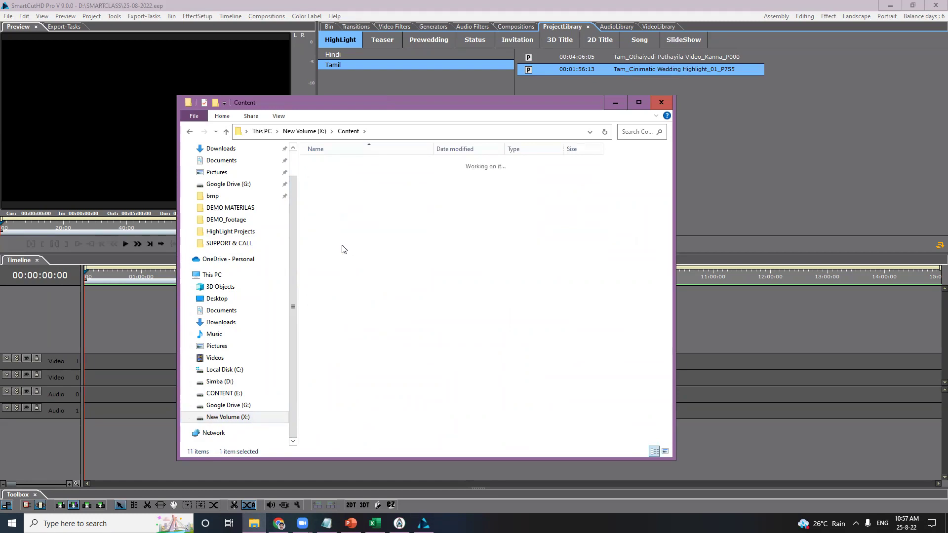
pyautogui.click(339, 168)
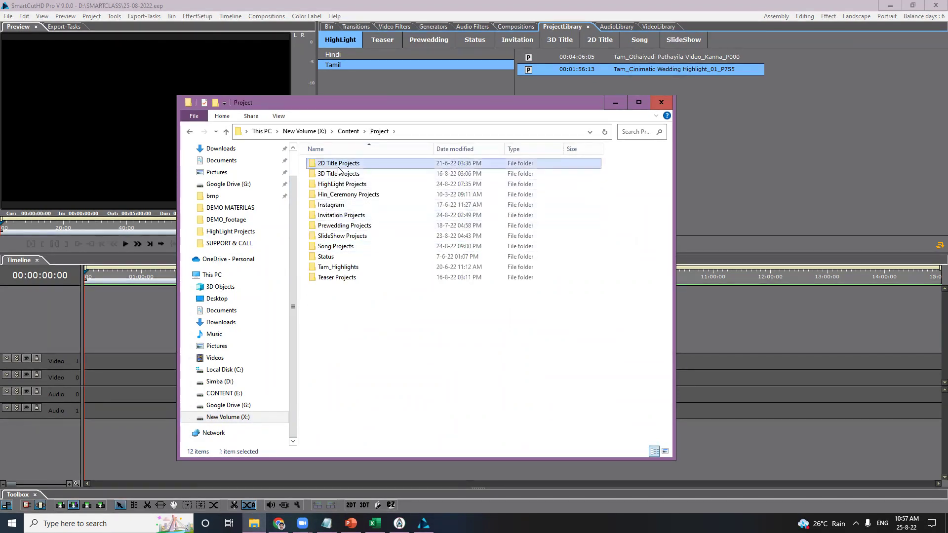
pyautogui.doubleClick(338, 168)
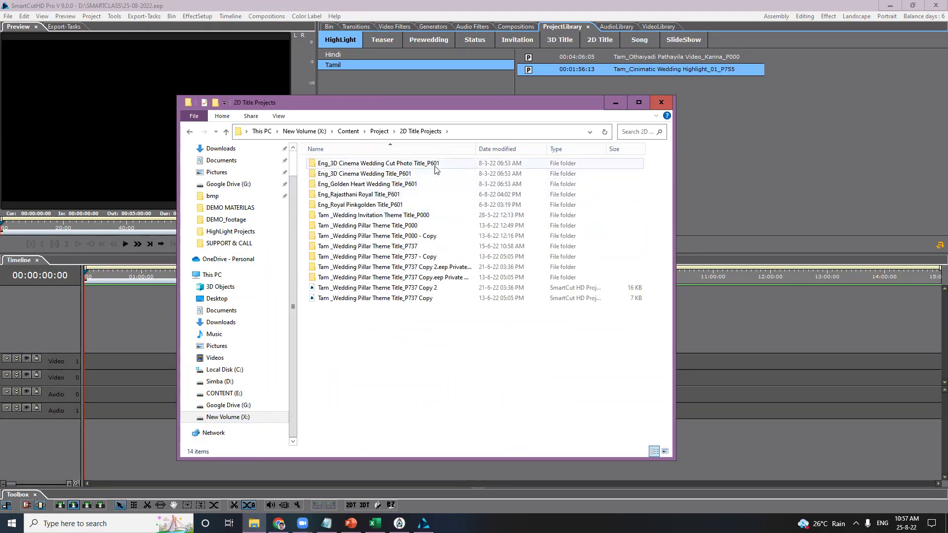
pyautogui.click(408, 187)
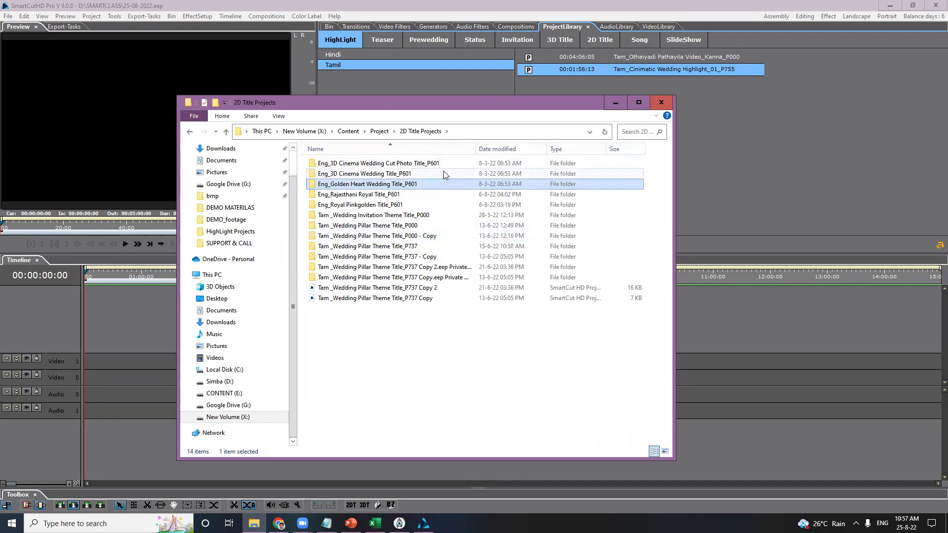
pyautogui.click(662, 104)
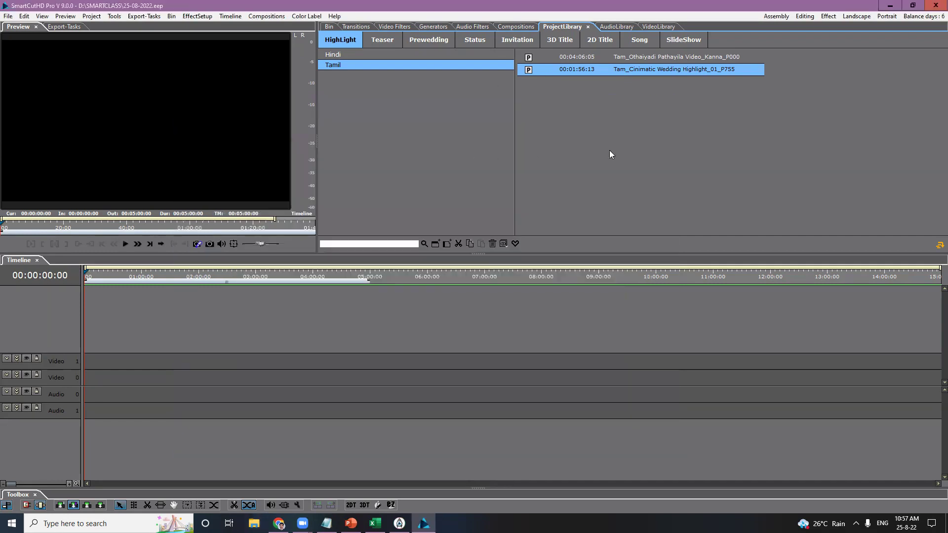
# Step: Examine the two Tamil HighLight projects and the 2D Title, 3D Title, Song, SlideShow and Status categories
pyautogui.click(573, 58)
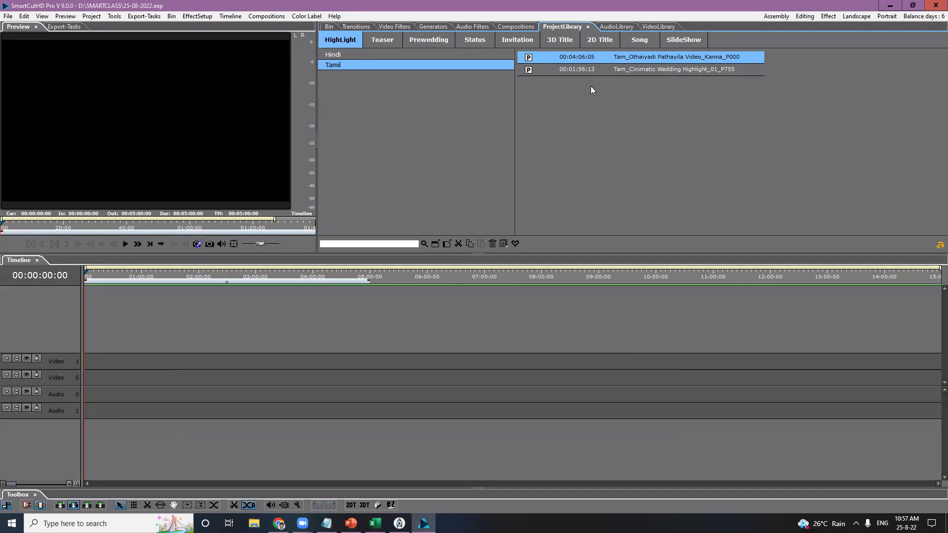
pyautogui.click(641, 69)
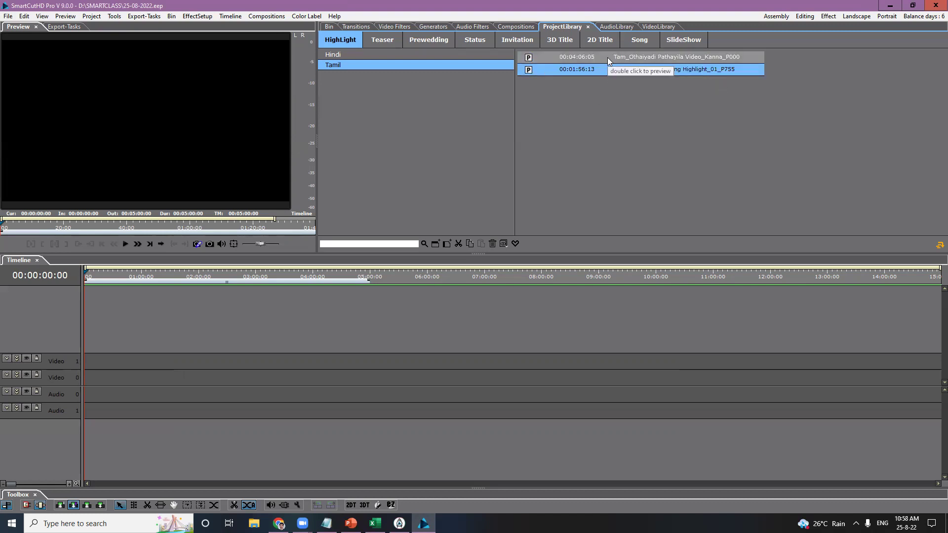
pyautogui.click(605, 41)
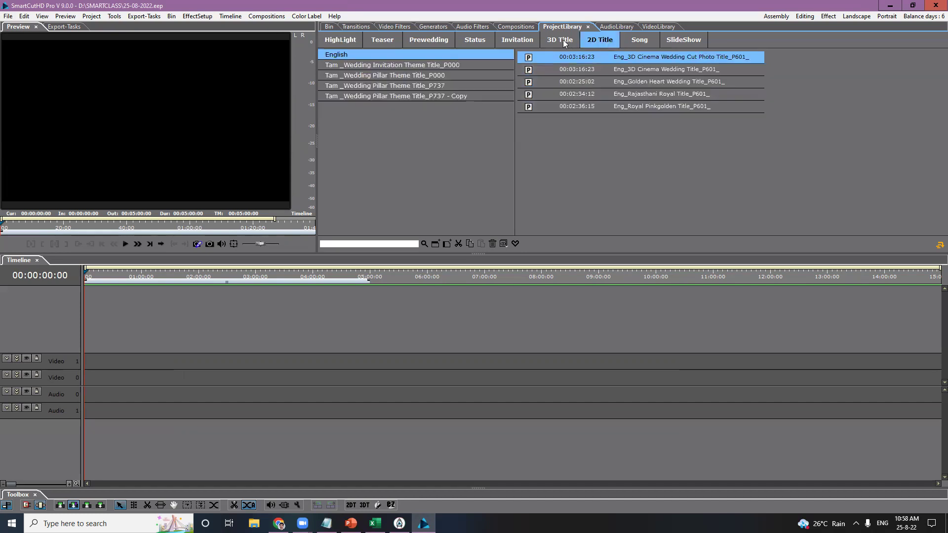
pyautogui.click(563, 39)
pyautogui.click(639, 40)
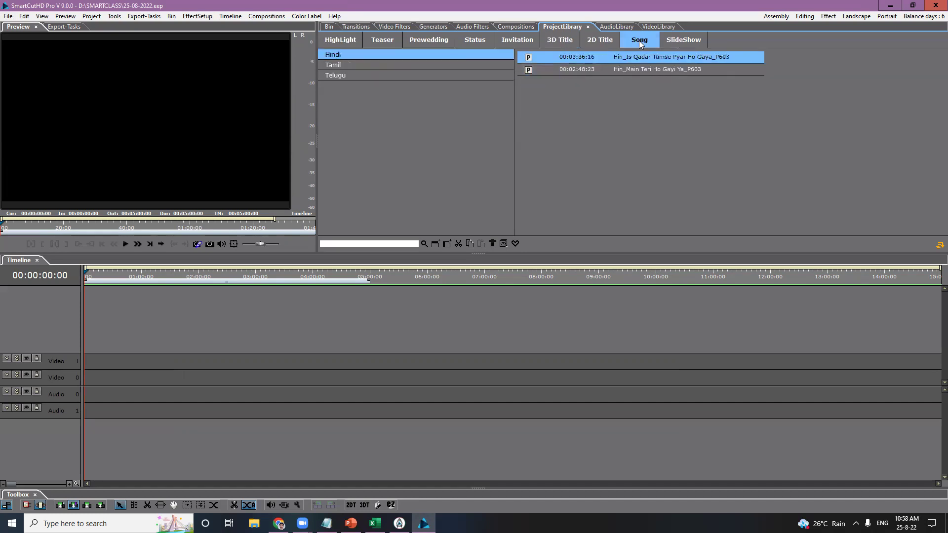
pyautogui.click(692, 41)
pyautogui.click(485, 39)
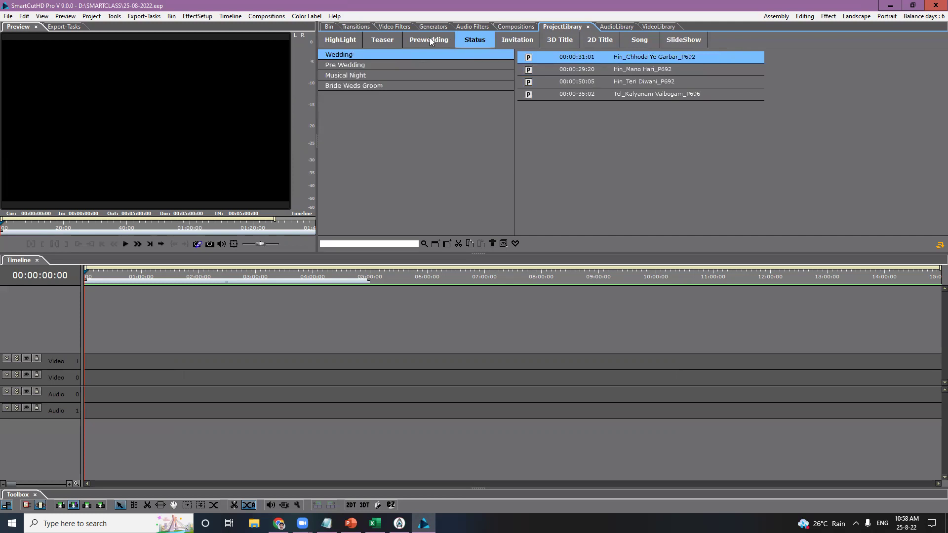
# Step: Look through the Prewedding, Teaser, HighLight and Invitation categories, including the English invitation projects
pyautogui.click(430, 39)
pyautogui.click(387, 42)
pyautogui.click(347, 41)
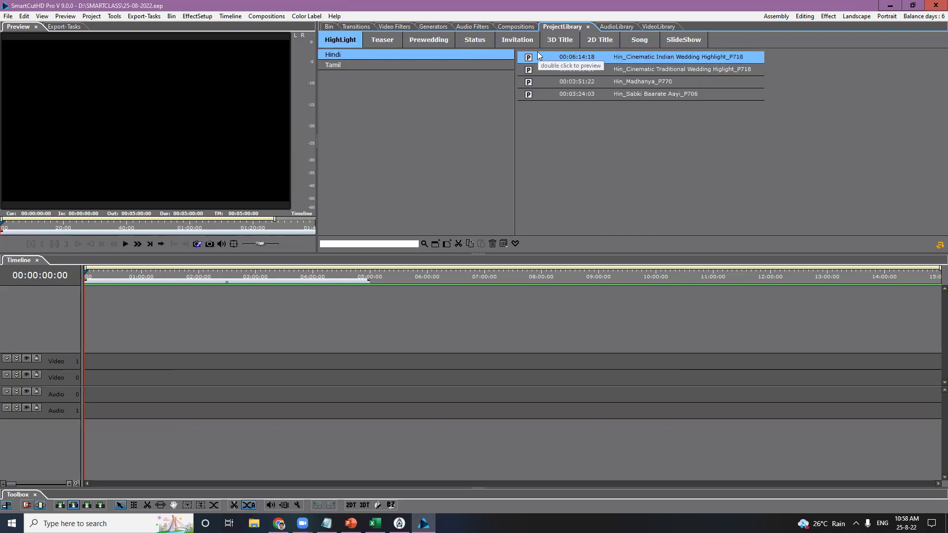
pyautogui.click(513, 38)
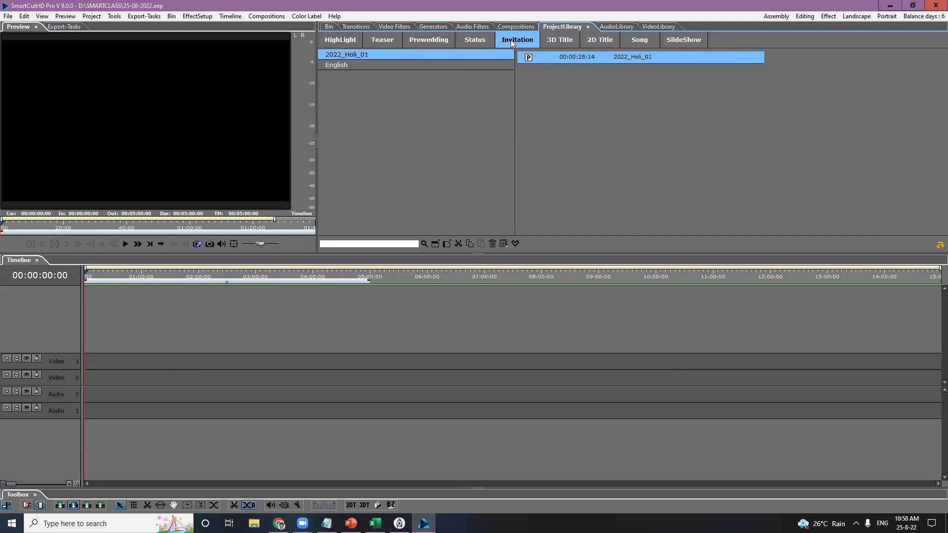
pyautogui.click(415, 65)
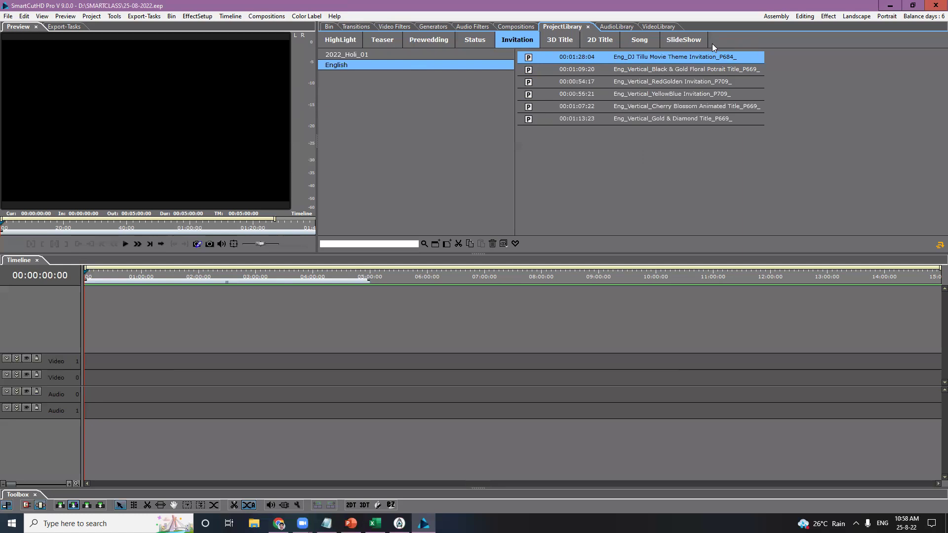
# Step: Examine the English 3D Title projects, loading Eng_Indian Royal Traditional Title_P647 in the preview and selecting entries in the list
pyautogui.click(564, 42)
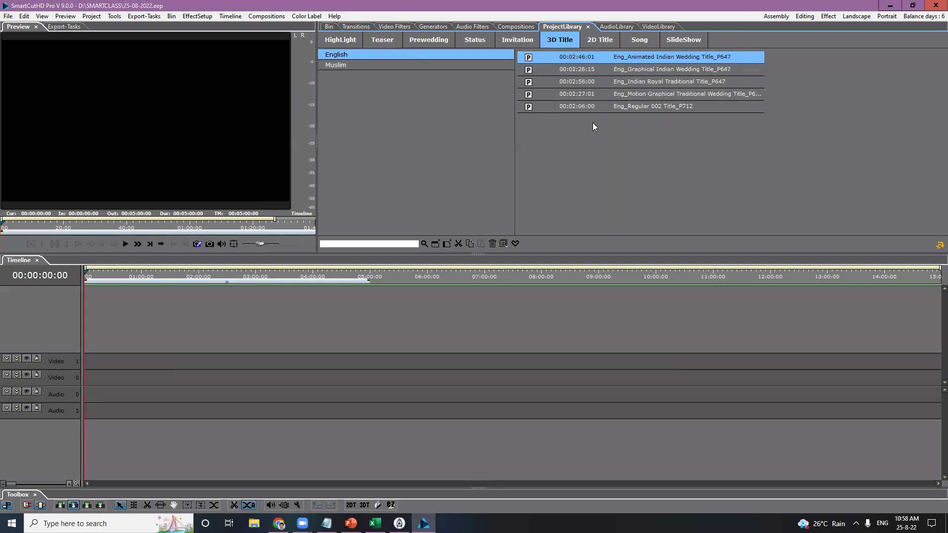
pyautogui.click(696, 84)
pyautogui.doubleClick(676, 83)
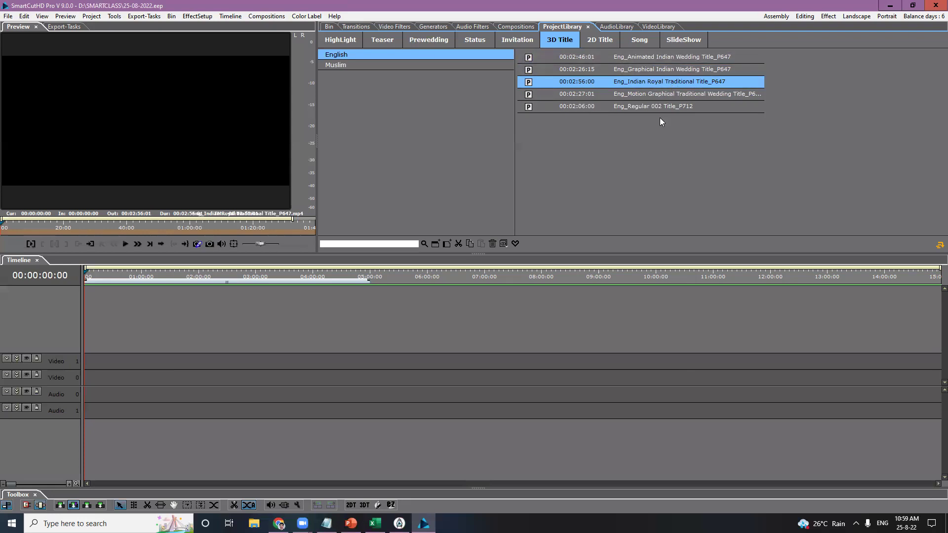
pyautogui.moveTo(674, 144); pyautogui.dragTo(672, 52)
pyautogui.moveTo(694, 168); pyautogui.dragTo(691, 60)
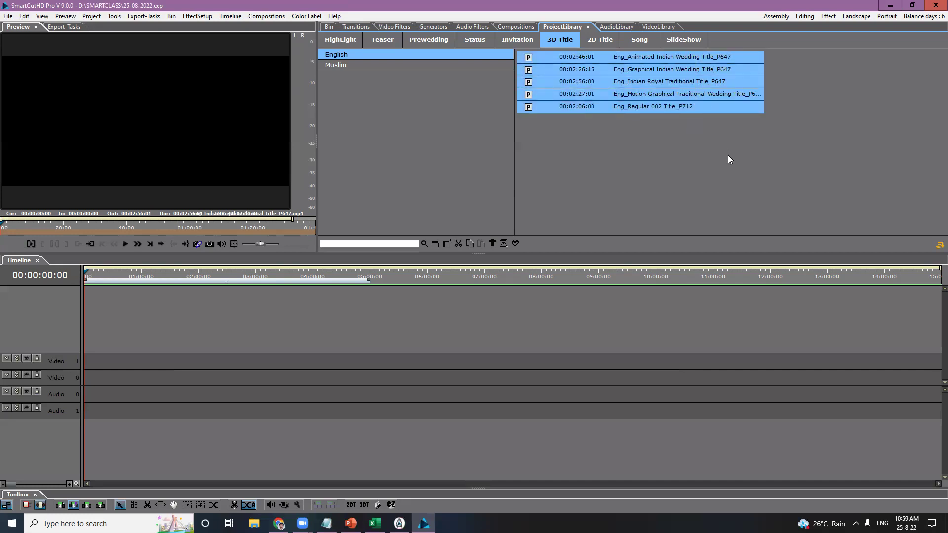
pyautogui.click(674, 107)
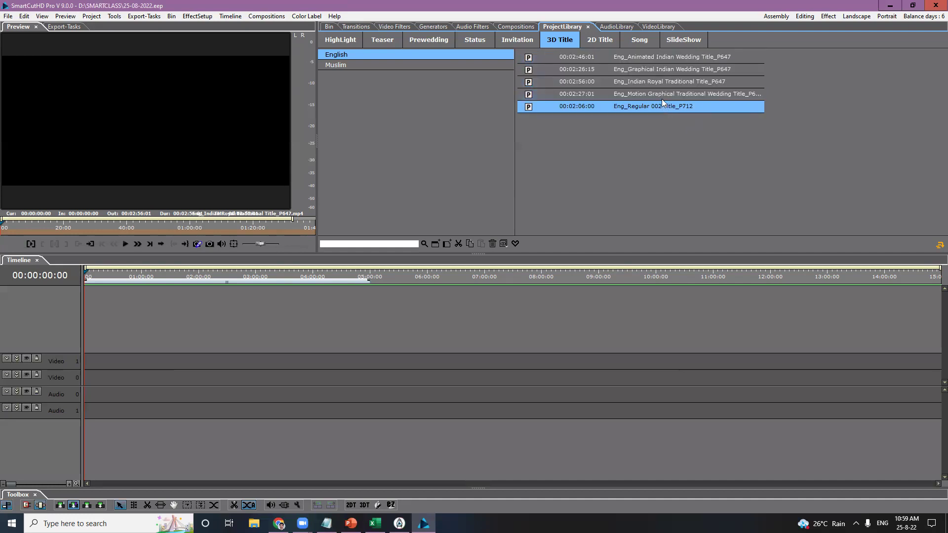
# Step: Play the Eng_Animated Indian Wedding Title_P647 preview, widen the preview area, and pause the playback
pyautogui.click(644, 56)
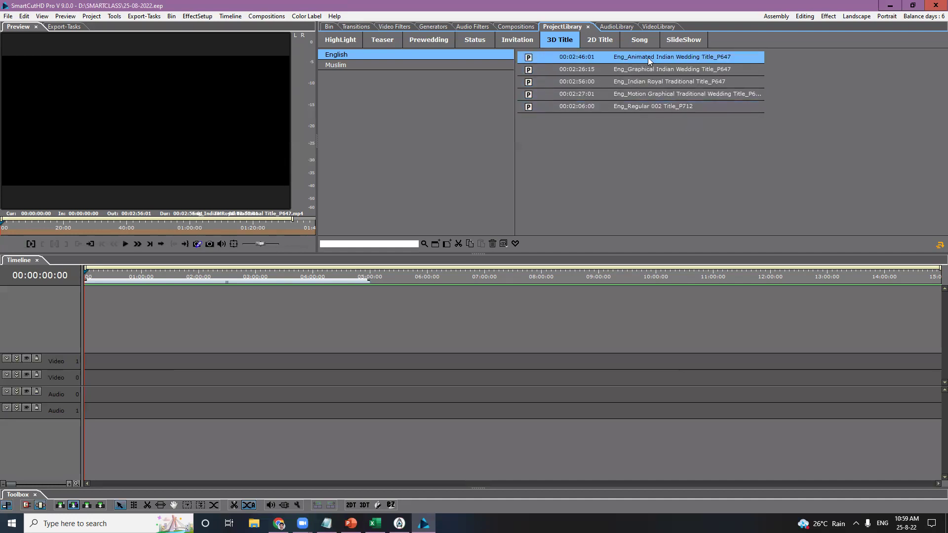
pyautogui.click(125, 244)
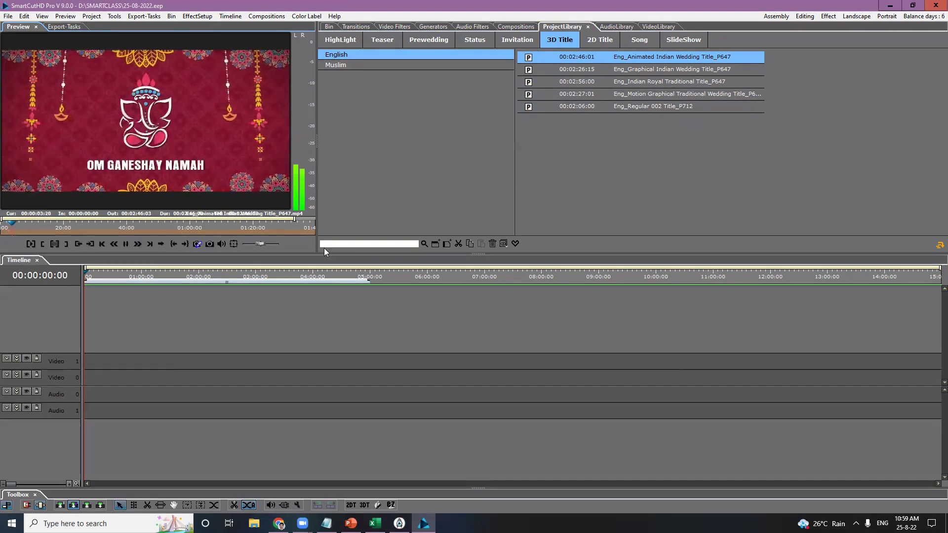
pyautogui.moveTo(316, 250); pyautogui.dragTo(476, 250)
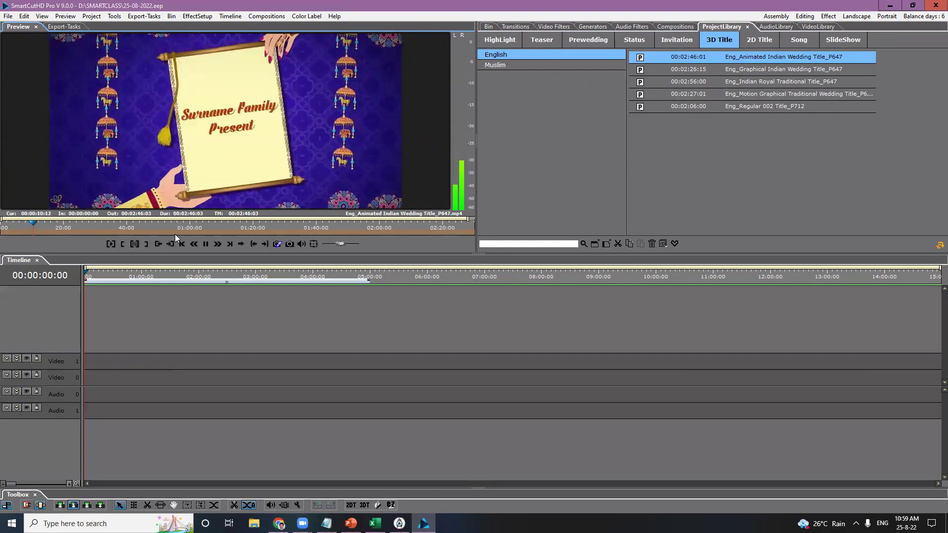
pyautogui.click(202, 245)
# Step: Preview Eng_Graphical Indian Wedding Title_P647, skipping ahead to about 23 seconds, and pause it
pyautogui.click(717, 73)
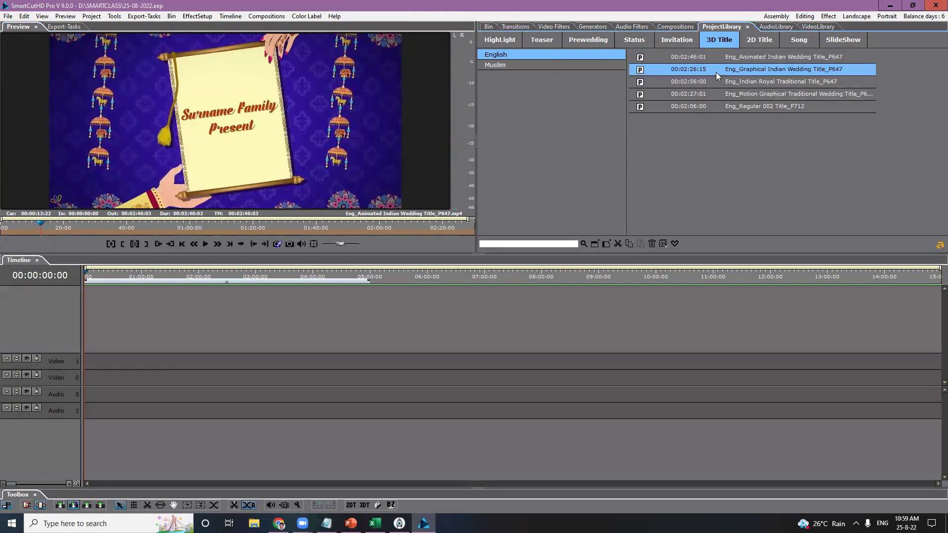
pyautogui.click(206, 245)
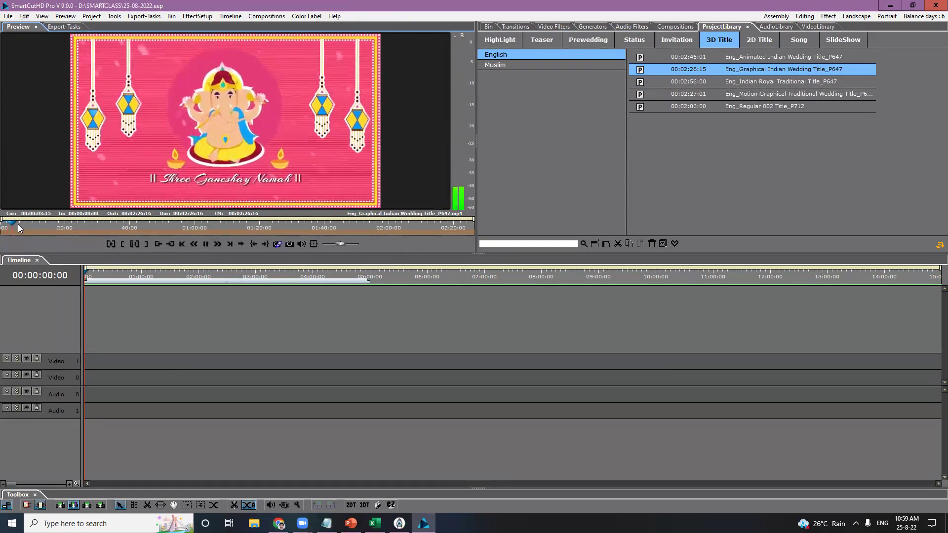
pyautogui.click(74, 225)
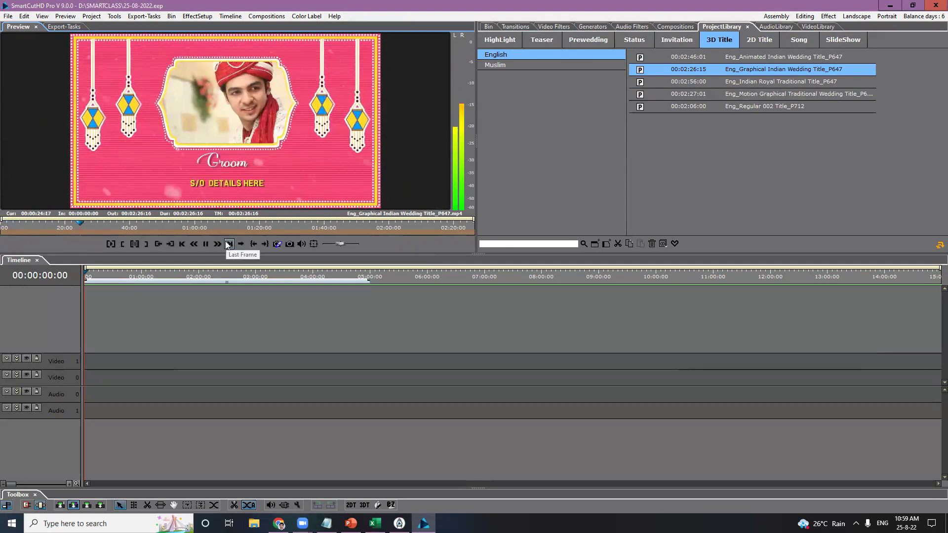
pyautogui.click(206, 244)
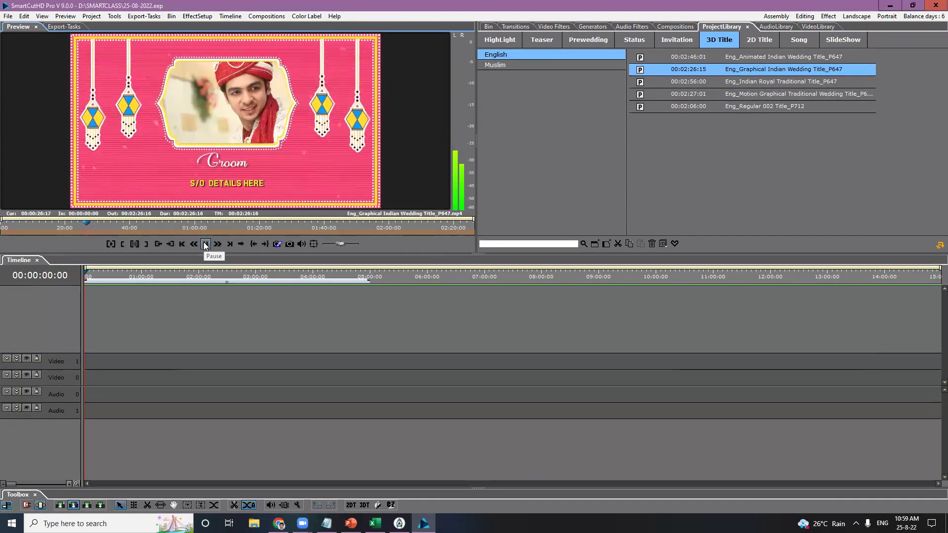
# Step: Preview Eng_Indian Royal Traditional Title_P647, skipping ahead to about 31 seconds, and pause it
pyautogui.click(686, 85)
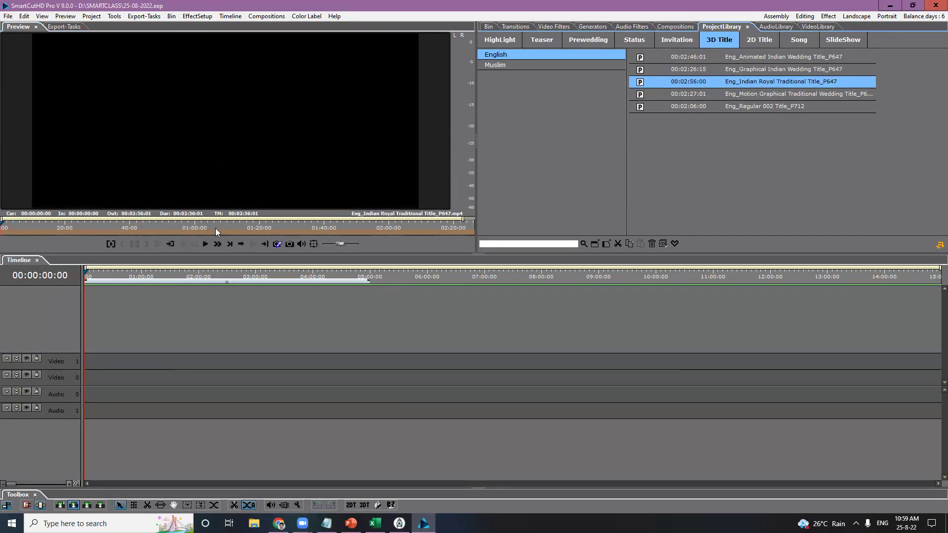
pyautogui.click(205, 244)
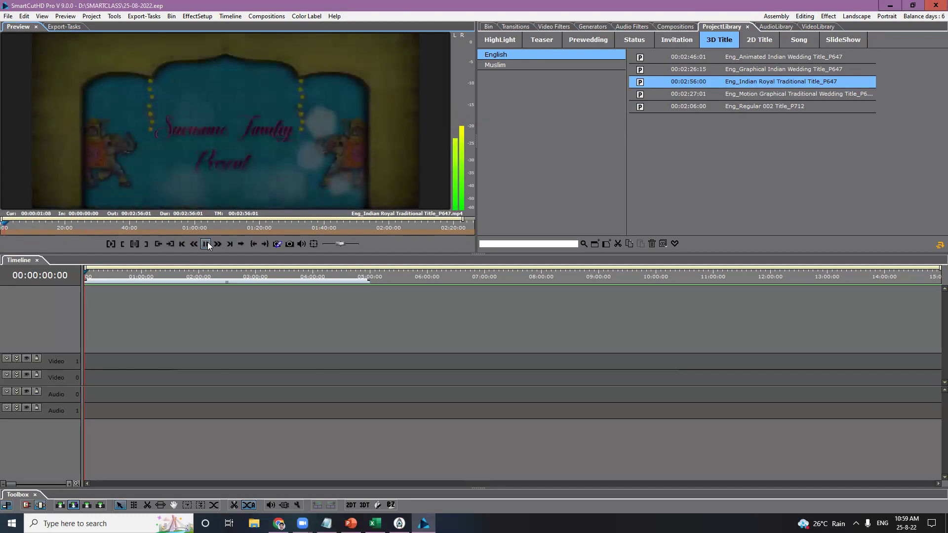
pyautogui.click(102, 227)
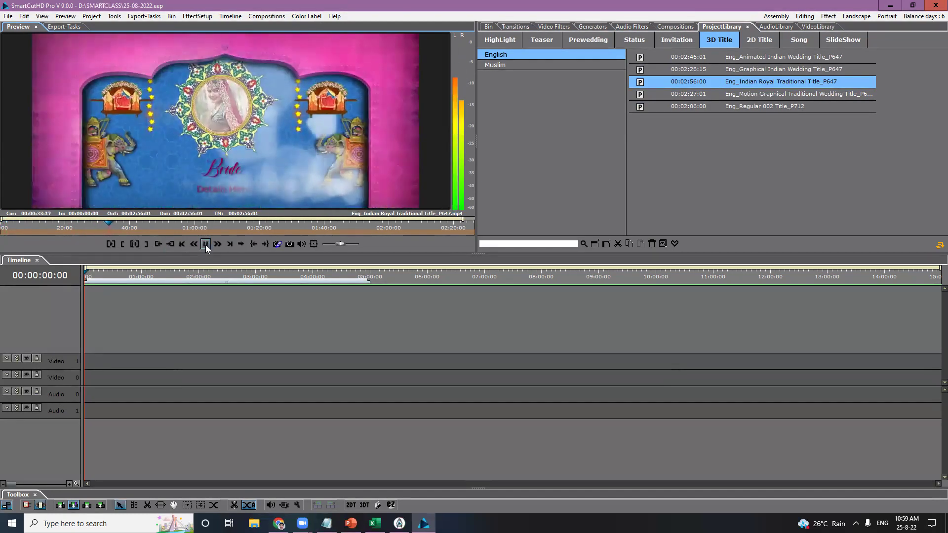
pyautogui.click(205, 244)
# Step: Preview the Eng_Motion Graphical Traditional Wedding Title project, skipping ahead to about 15 seconds, and pause it
pyautogui.click(769, 92)
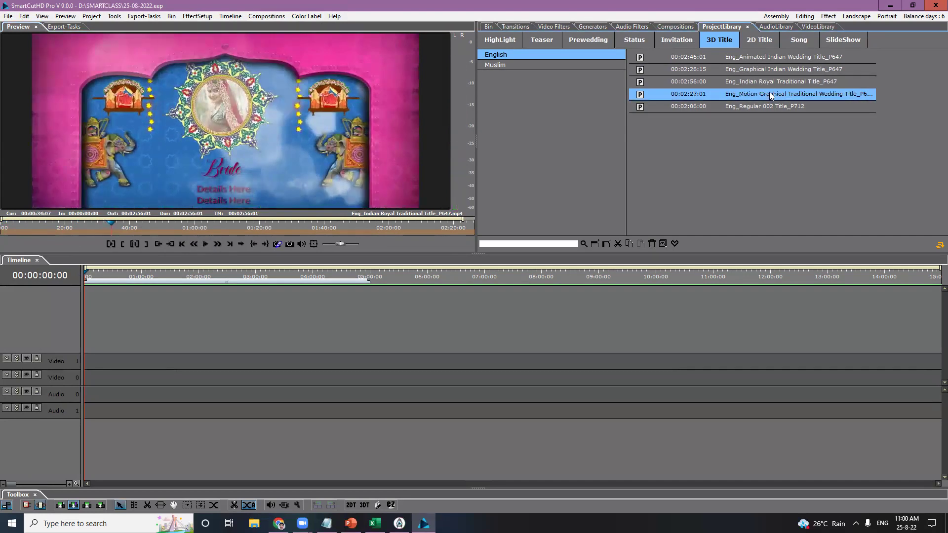
pyautogui.click(206, 244)
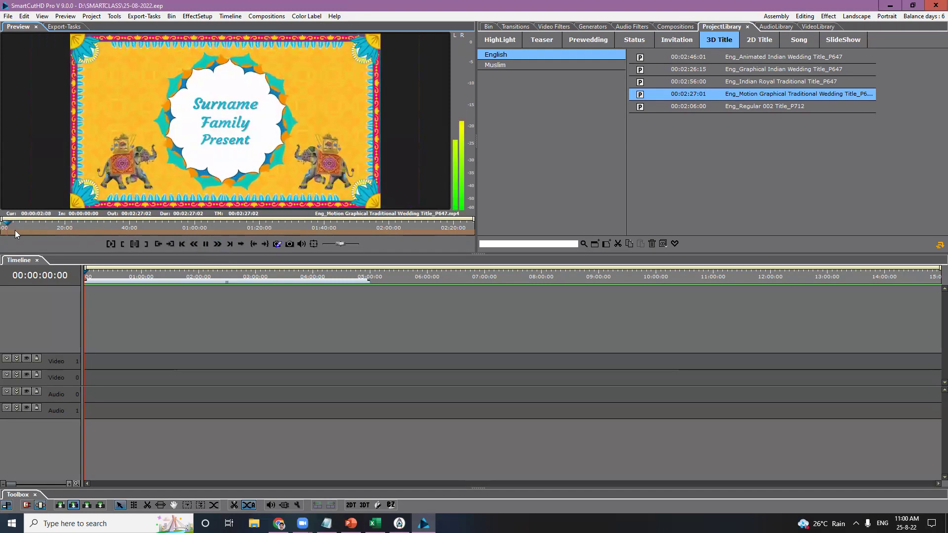
pyautogui.click(46, 225)
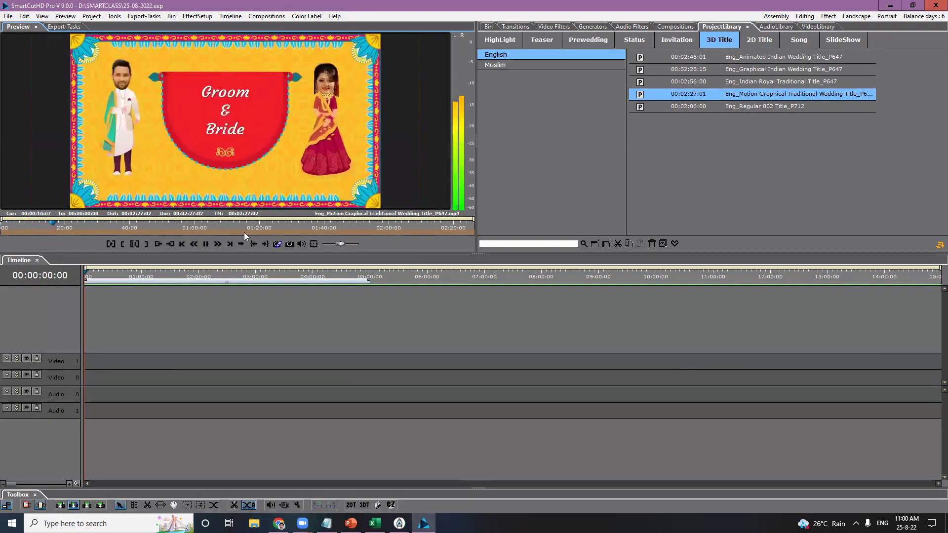
pyautogui.click(202, 243)
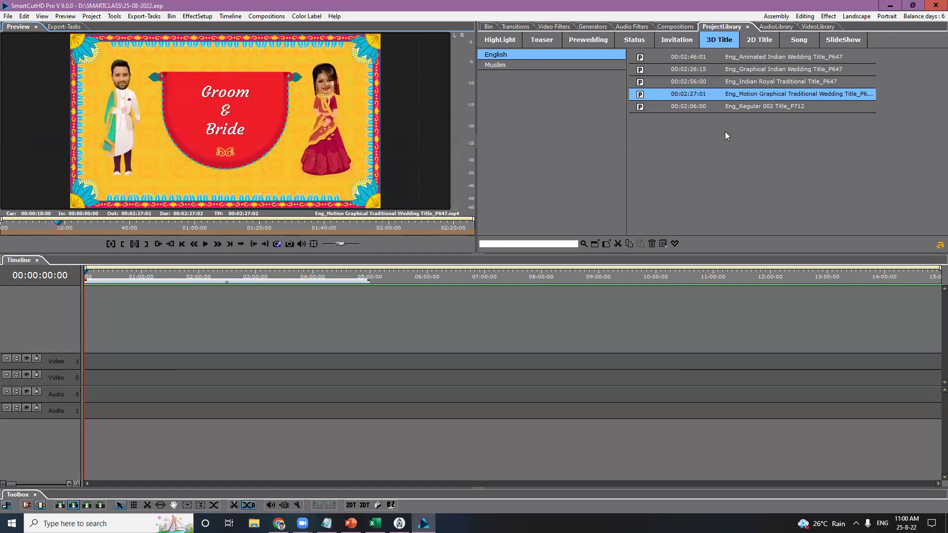
# Step: Preview Eng_Regular 002 Title_P712, skipping ahead to about 19 seconds, and pause it
pyautogui.click(729, 107)
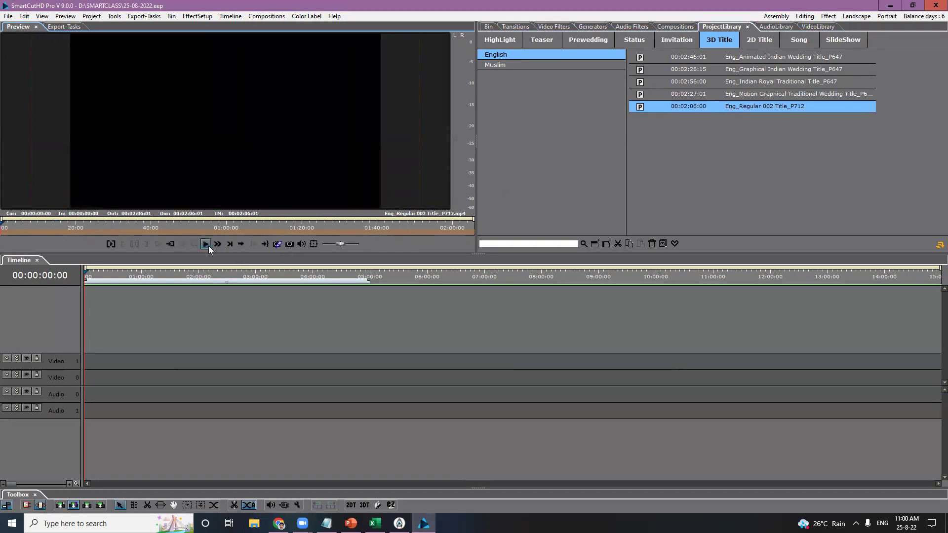
pyautogui.click(206, 244)
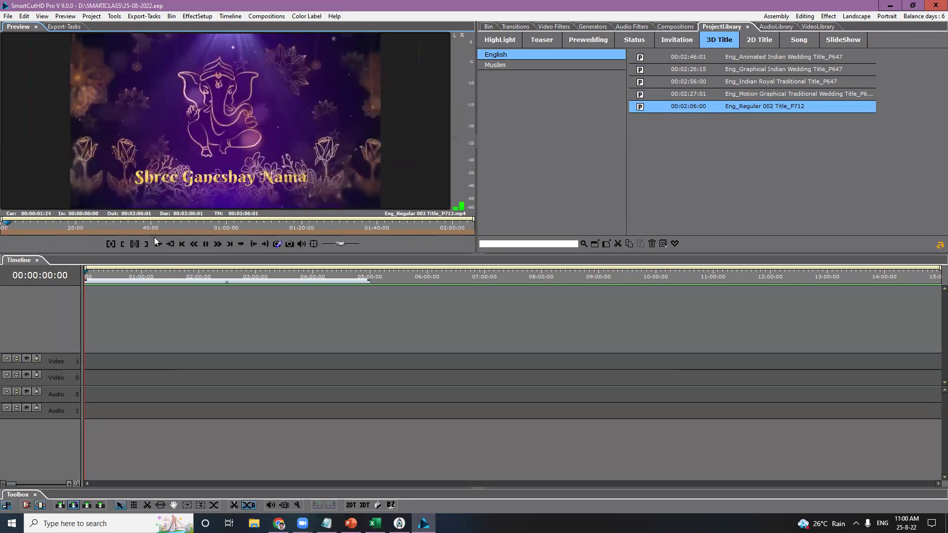
pyautogui.click(73, 226)
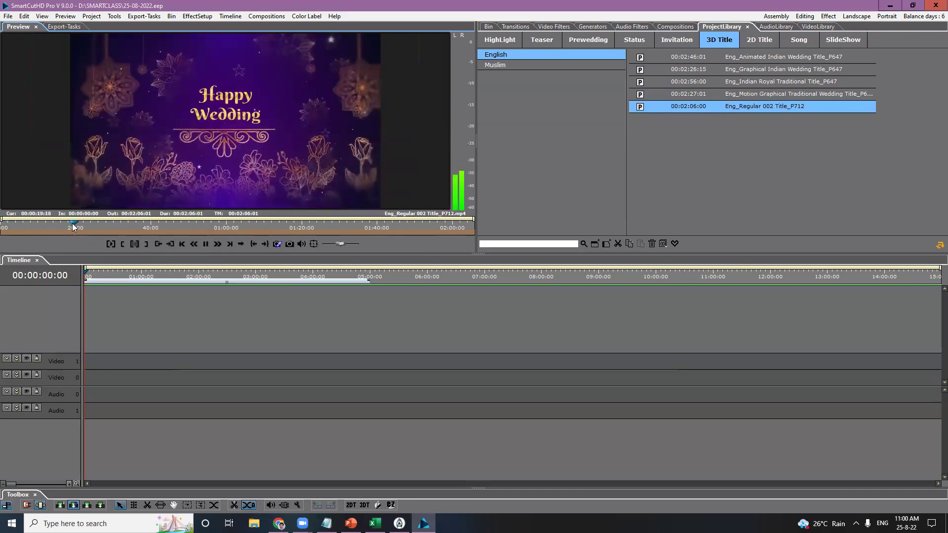
pyautogui.click(208, 245)
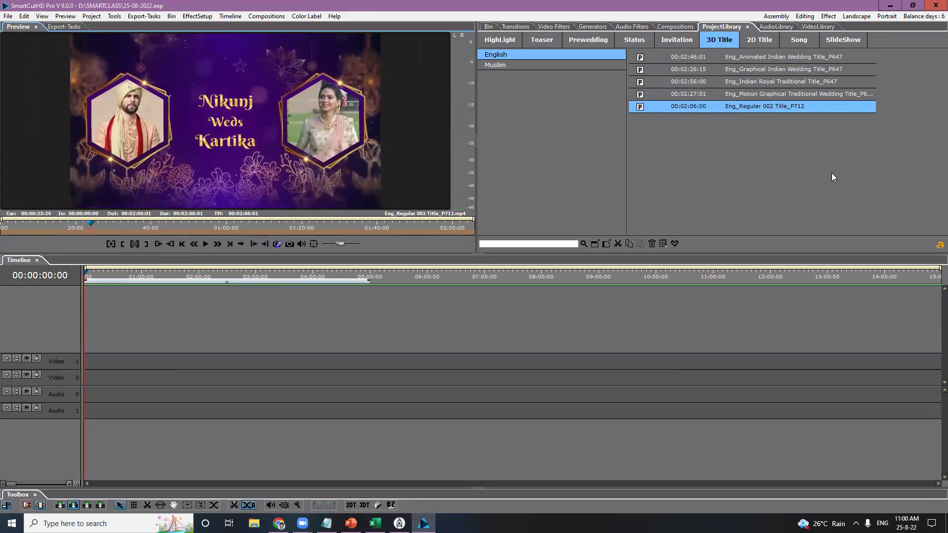
# Step: Place the Eng_Regular 002 Title_P712 project near the start of the timeline and scrub through its titles
pyautogui.moveTo(717, 107); pyautogui.dragTo(88, 373)
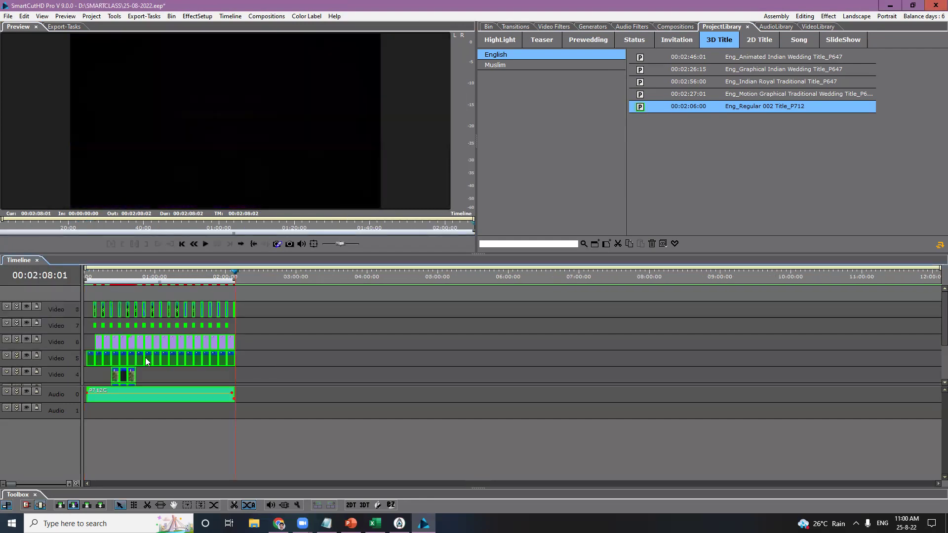
pyautogui.click(102, 273)
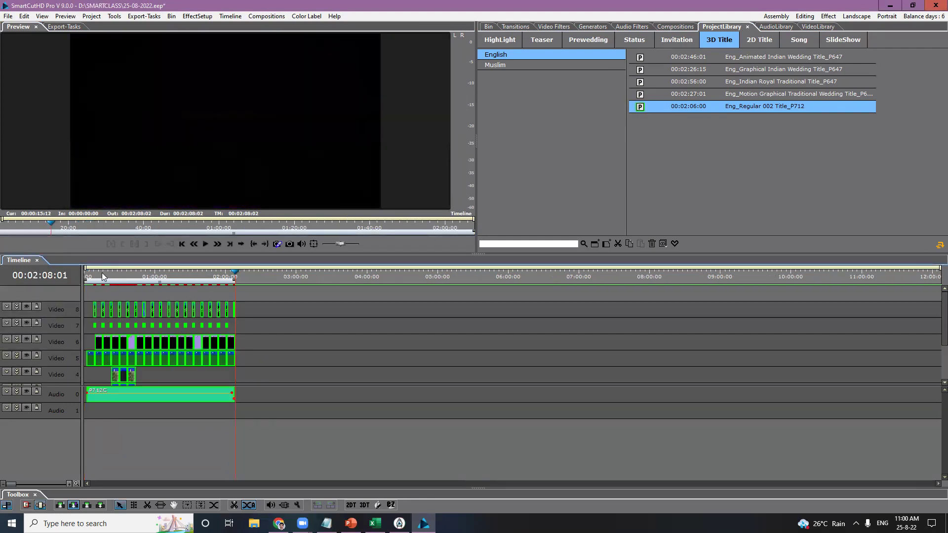
pyautogui.moveTo(102, 275); pyautogui.dragTo(160, 279)
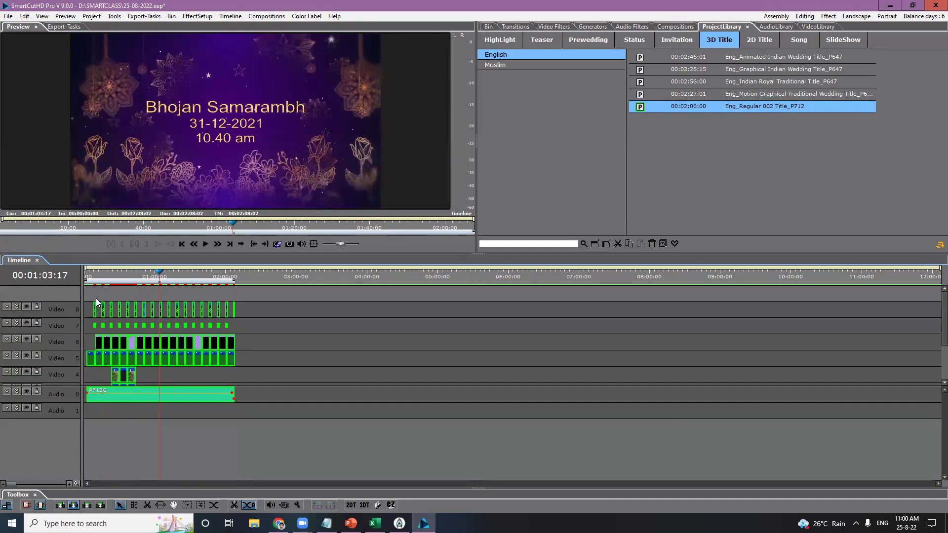
pyautogui.click(89, 276)
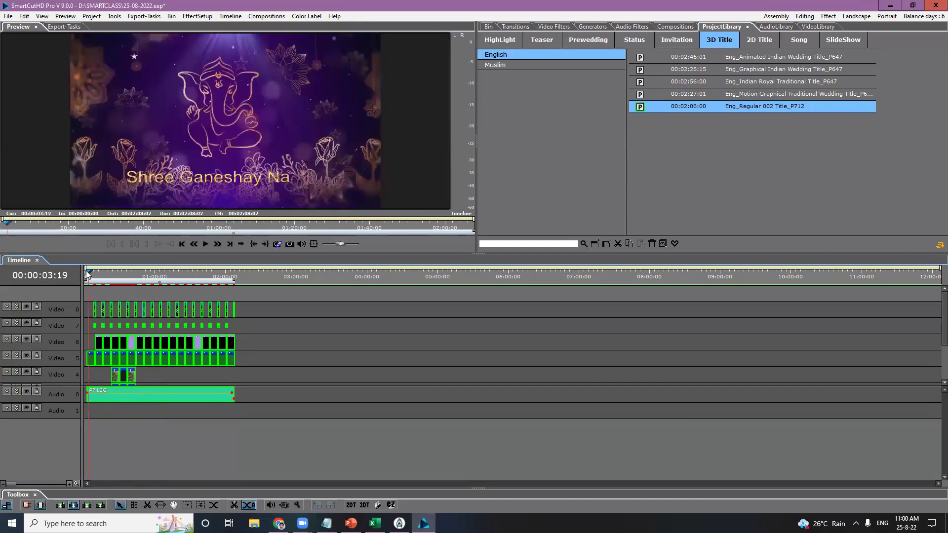
# Step: Ungroup the placed title project's clips and ripple-delete the empty gap before the first 3D text clip across the whole timeline
pyautogui.scroll(3, 91, 279)
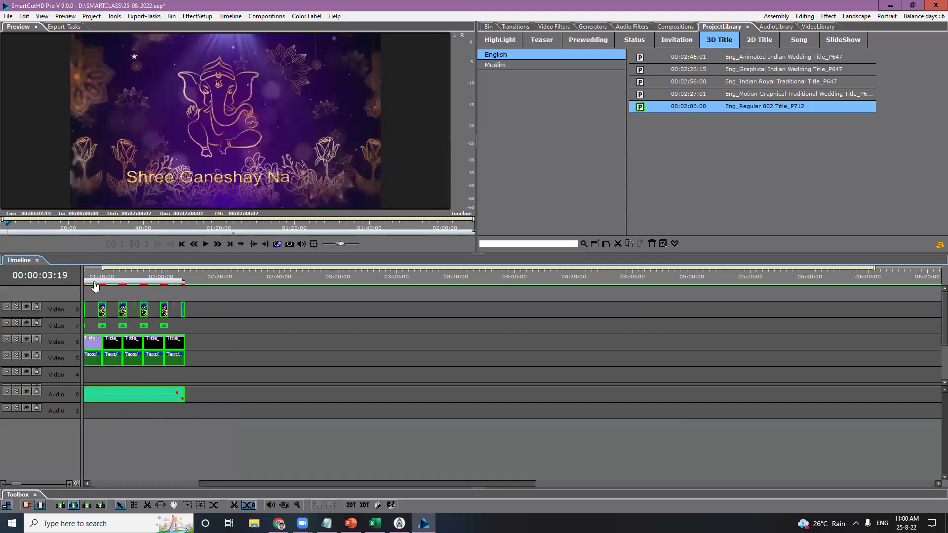
pyautogui.moveTo(378, 484); pyautogui.dragTo(89, 482)
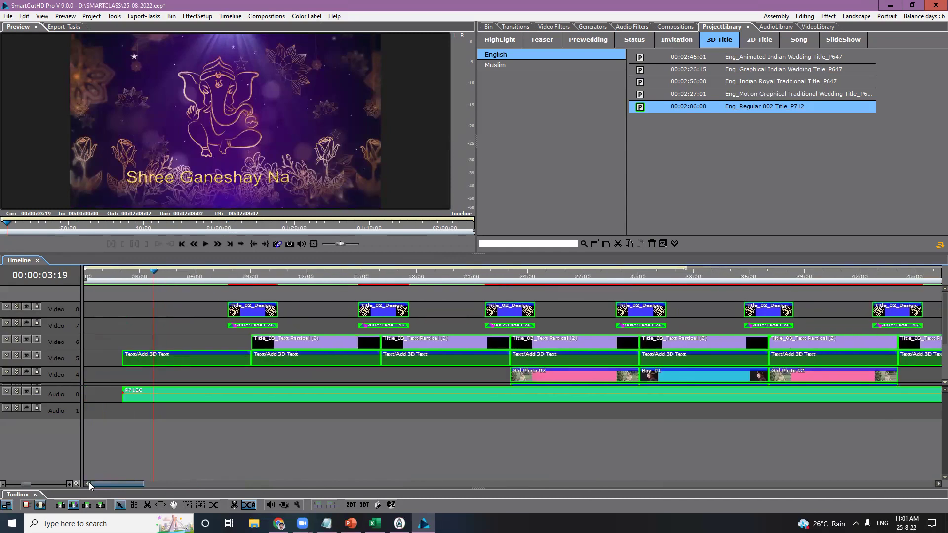
pyautogui.rightClick(207, 359)
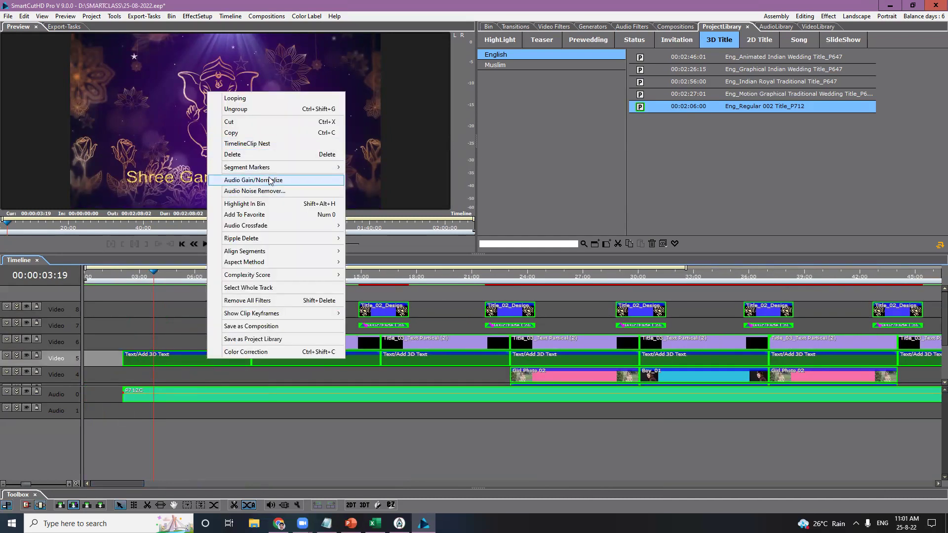
pyautogui.click(279, 108)
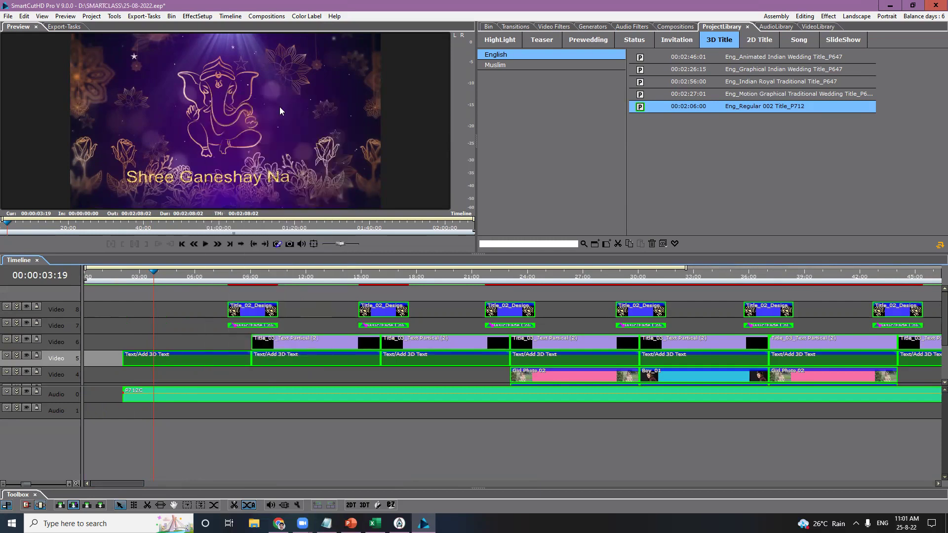
pyautogui.click(235, 425)
pyautogui.rightClick(87, 357)
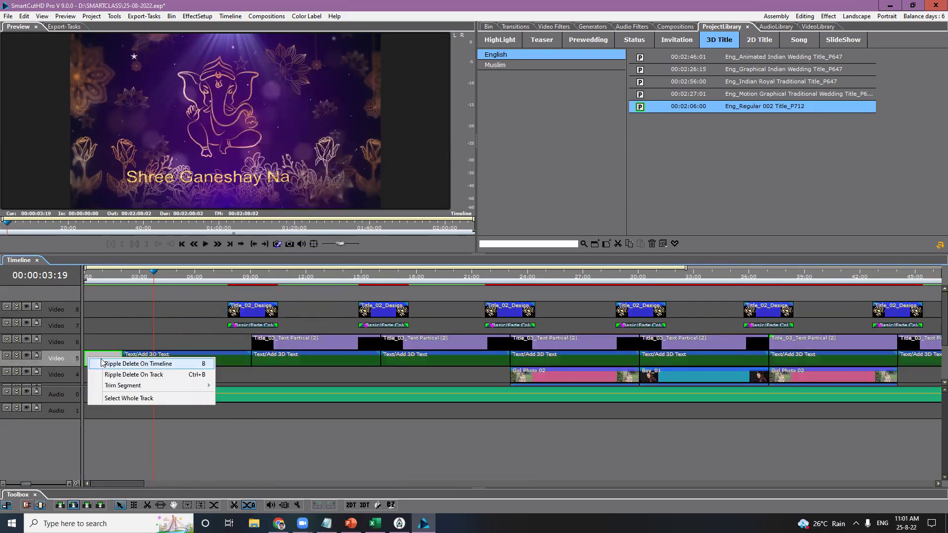
pyautogui.click(102, 361)
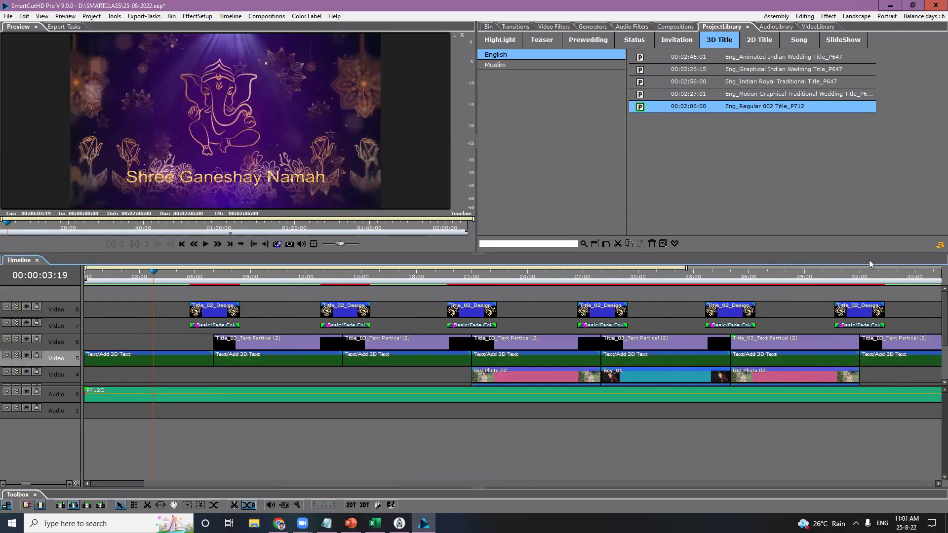
# Step: Enlarge the timeline area so more tracks fit, and fit the whole title project's length in it
pyautogui.moveTo(869, 255); pyautogui.dragTo(846, 183)
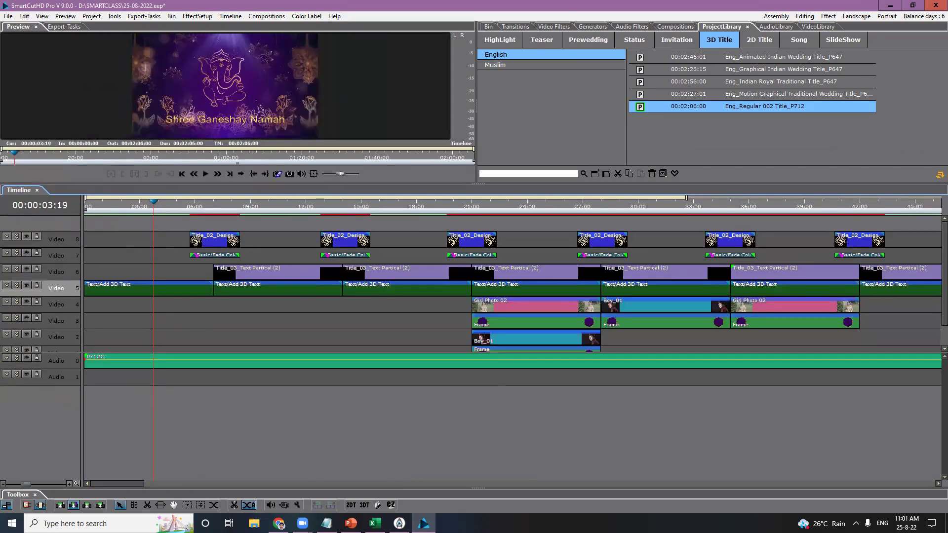
pyautogui.scroll(-1, 935, 319)
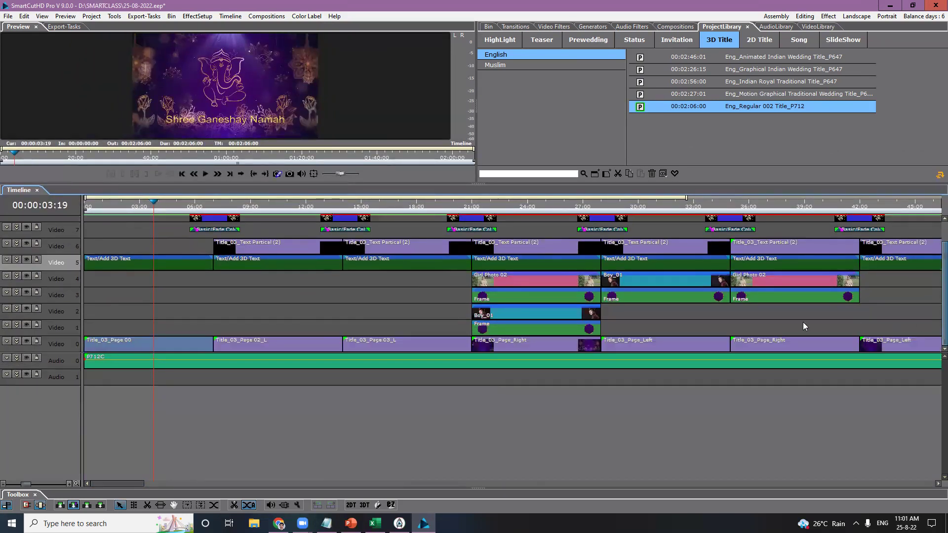
pyautogui.scroll(-2, 304, 310)
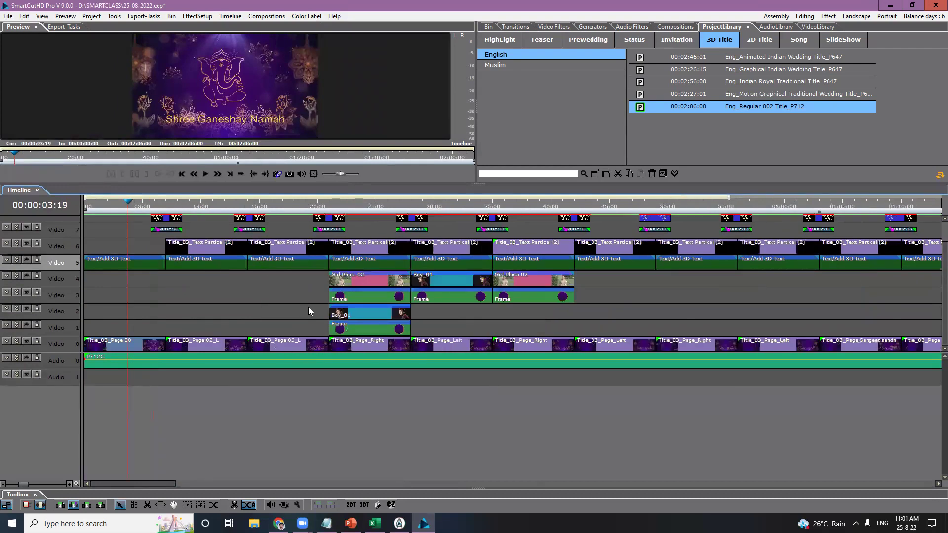
pyautogui.scroll(-2, 266, 319)
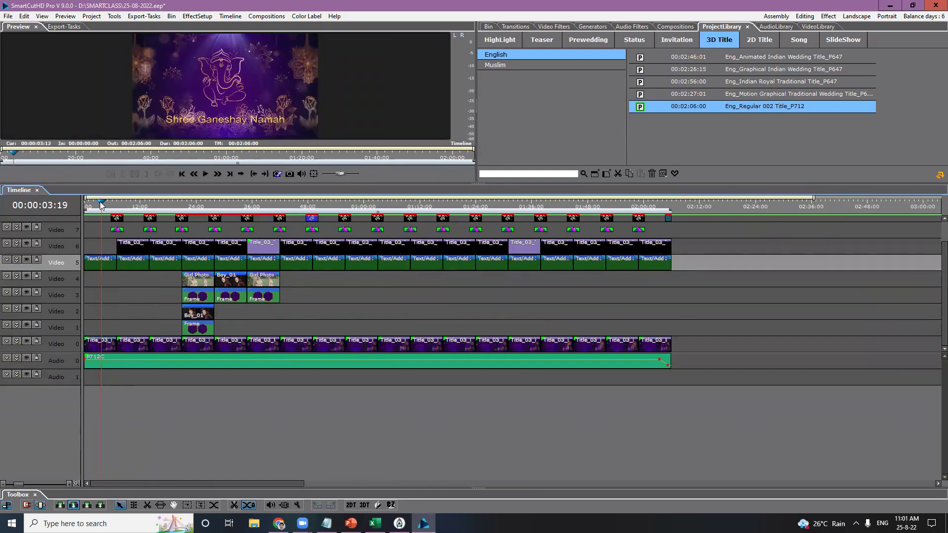
# Step: Move the playhead to about 9 seconds, on the second title, and view that title full screen
pyautogui.click(126, 207)
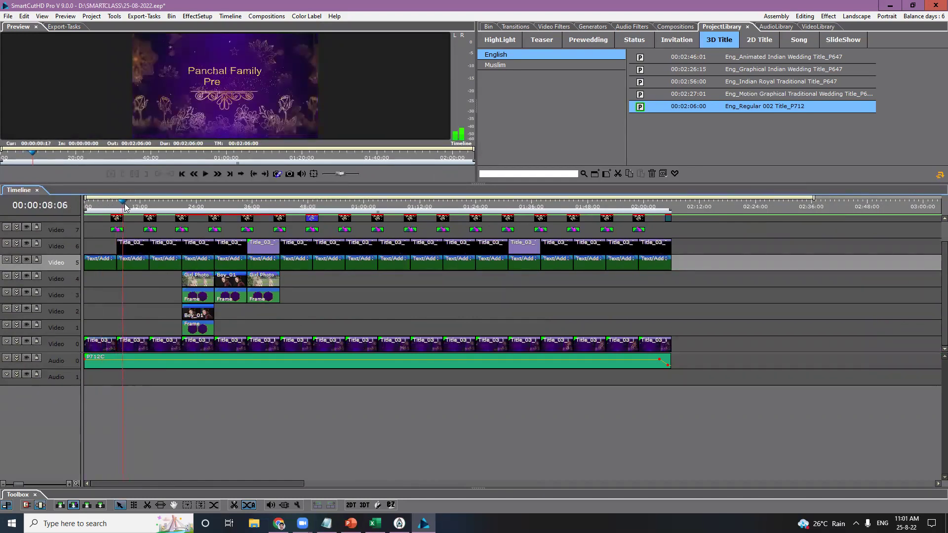
pyautogui.doubleClick(250, 120)
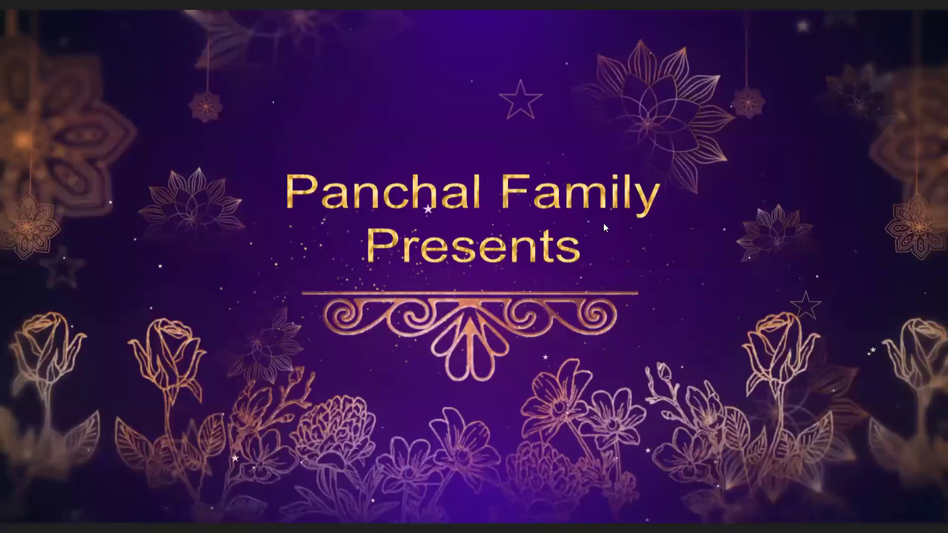
pyautogui.doubleClick(469, 276)
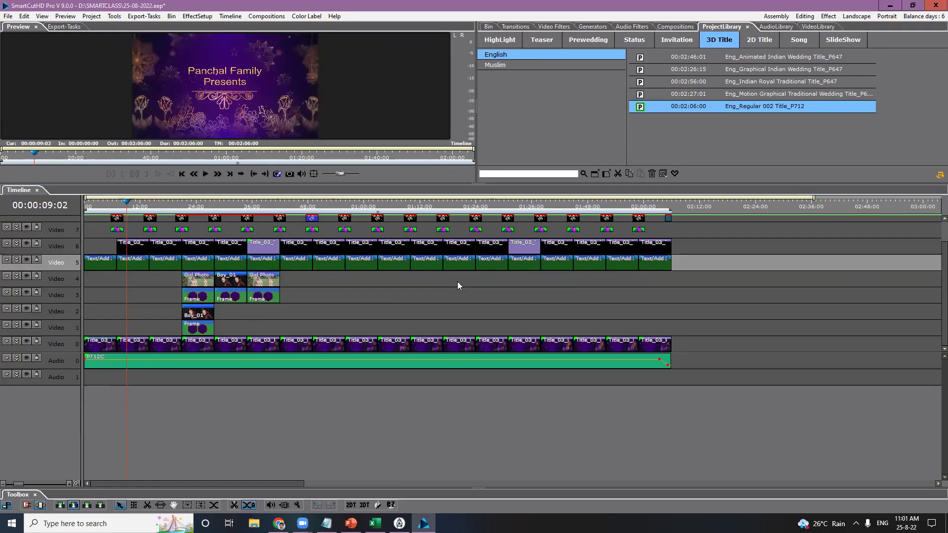
# Step: Open the text of the second 3D text clip for editing and move its window clear of the preview
pyautogui.click(132, 266)
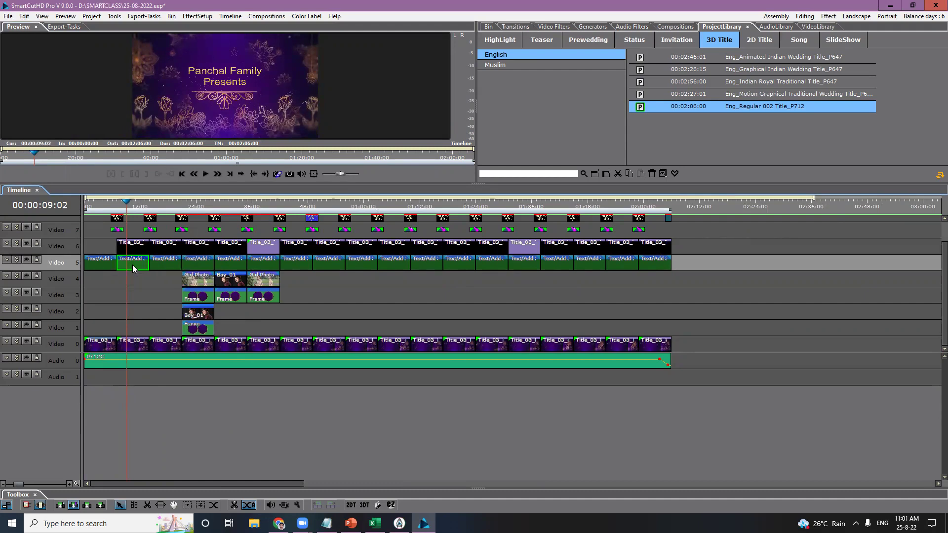
pyautogui.doubleClick(132, 264)
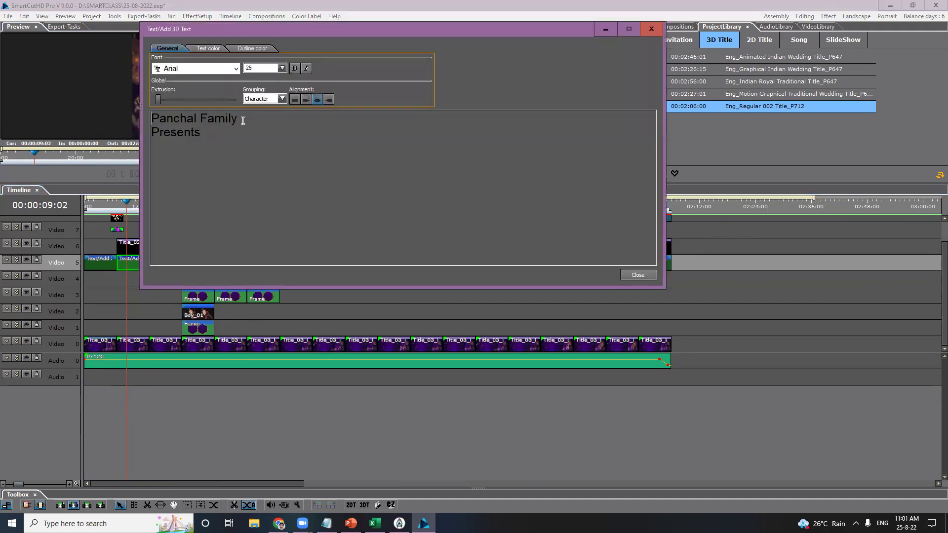
pyautogui.moveTo(438, 32); pyautogui.dragTo(469, 115)
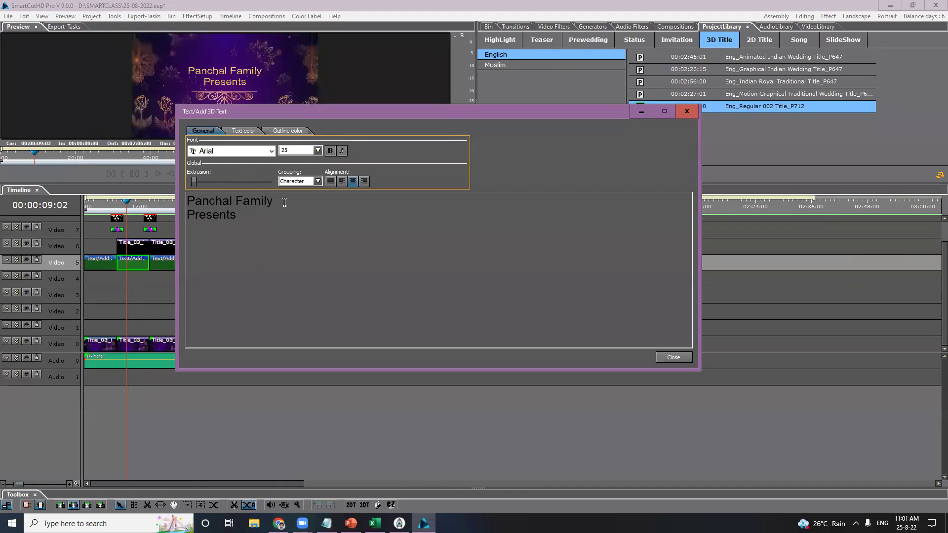
# Step: Replace the title's first line, above "Presents", with the new family's name in English
pyautogui.moveTo(274, 203); pyautogui.dragTo(187, 202)
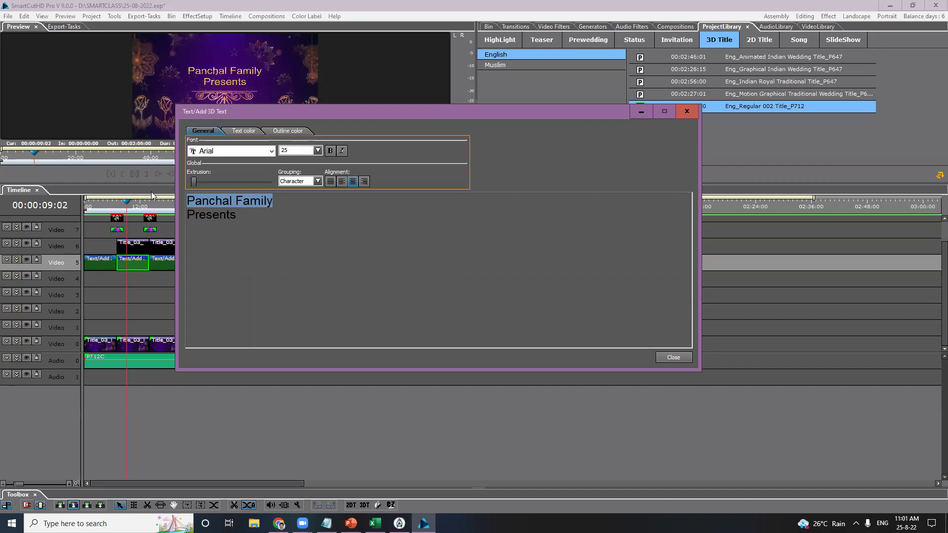
pyautogui.write('Balaji Famil')
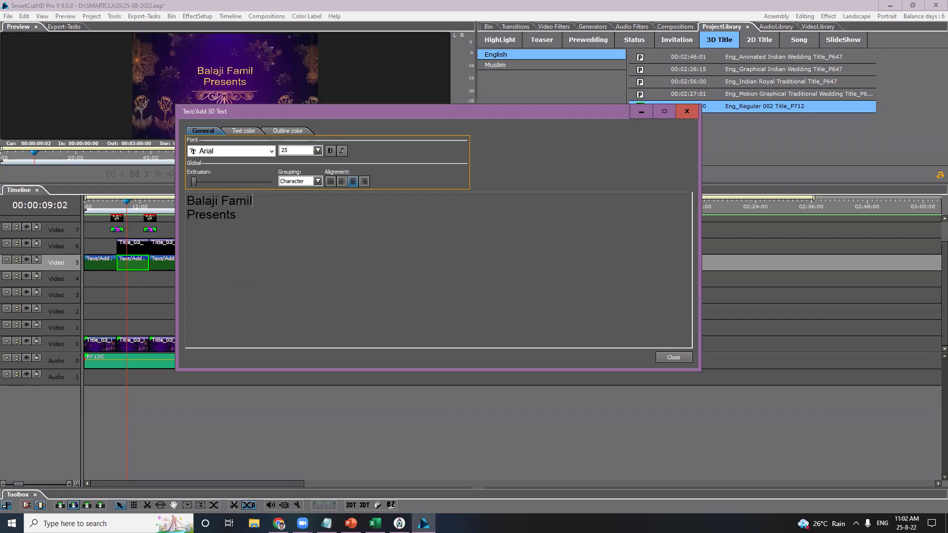
pyautogui.write('y')
# Step: With Tamil Phonetic input, replace the title's first line with "பாலாஜி பிளம்ஸ்", close the text editor and check the title full screen
pyautogui.press('super+space')
pyautogui.press('super+space')
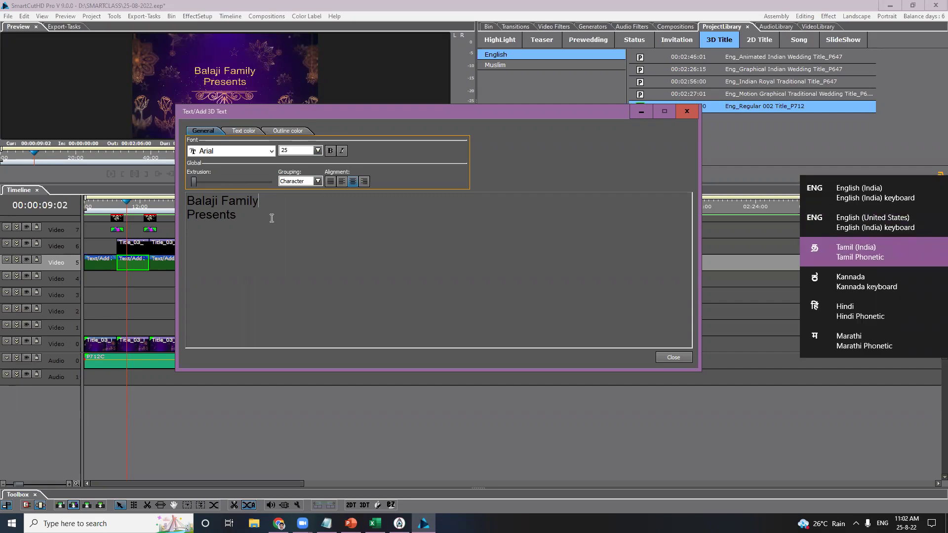
pyautogui.hotkey('shift', 'Right')
pyautogui.moveTo(260, 201); pyautogui.dragTo(183, 200)
pyautogui.press('Delete')
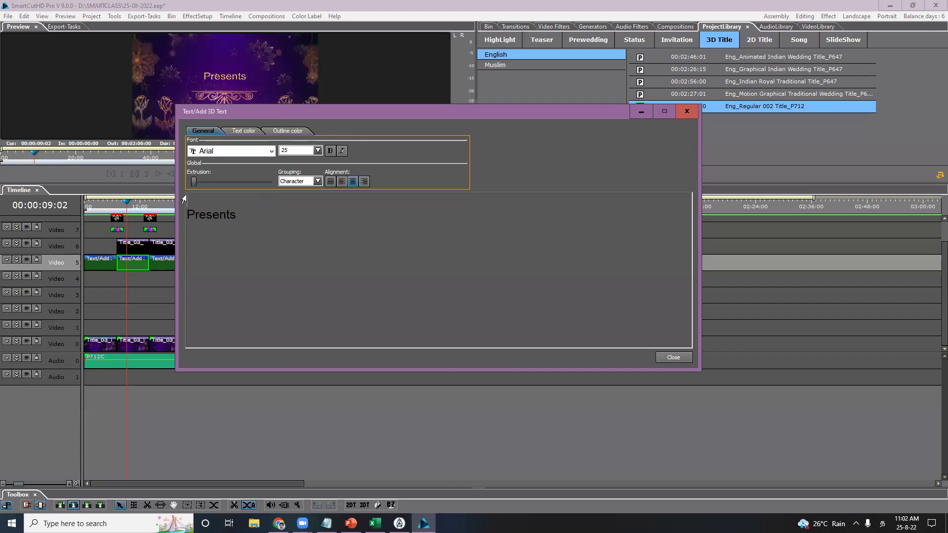
pyautogui.write('Balaji')
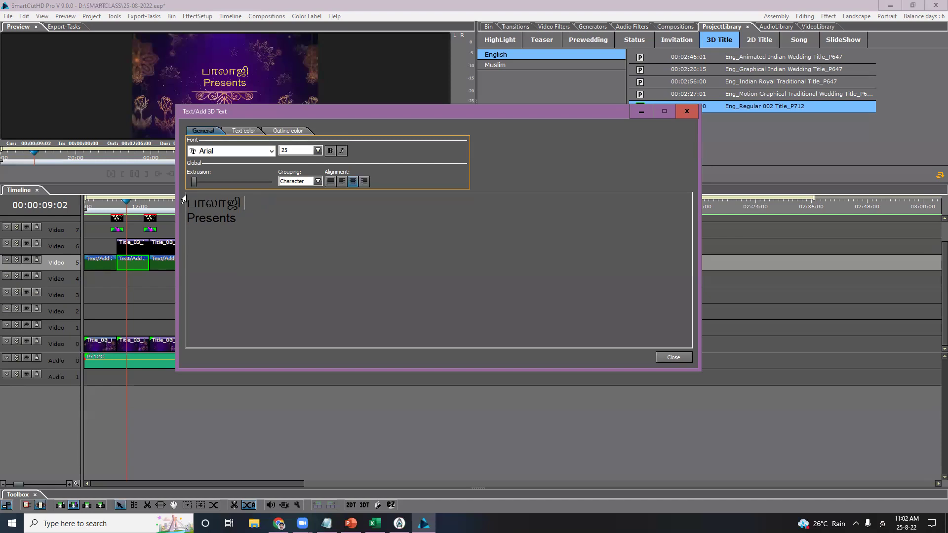
pyautogui.write('Films')
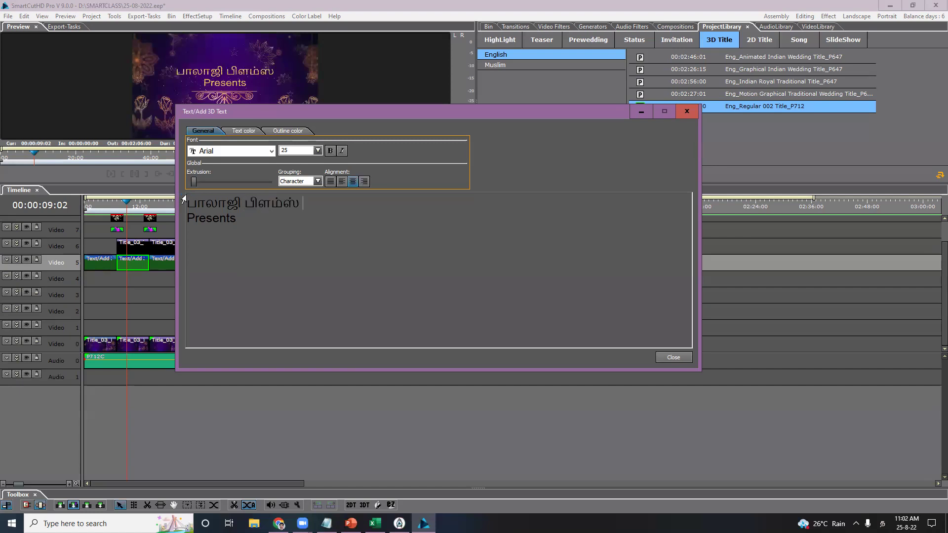
pyautogui.click(675, 358)
pyautogui.doubleClick(219, 87)
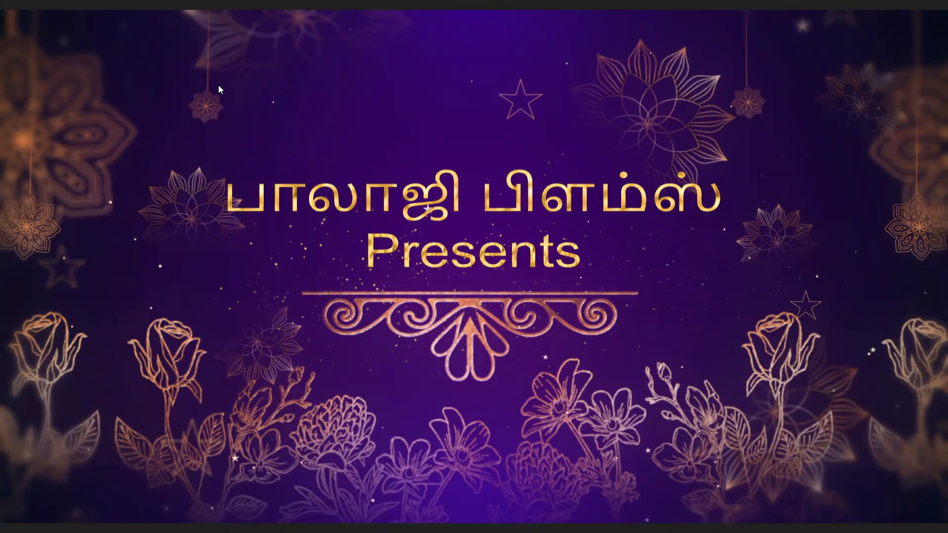
pyautogui.press('Escape')
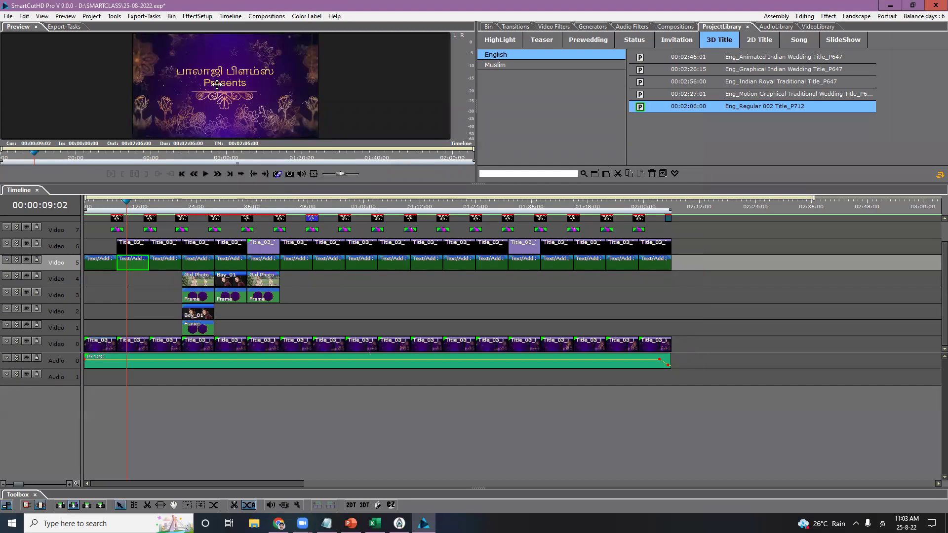
# Step: Move the playhead to about 16 seconds and open the third 3D text clip's "Happy Wedding" text for editing
pyautogui.click(163, 206)
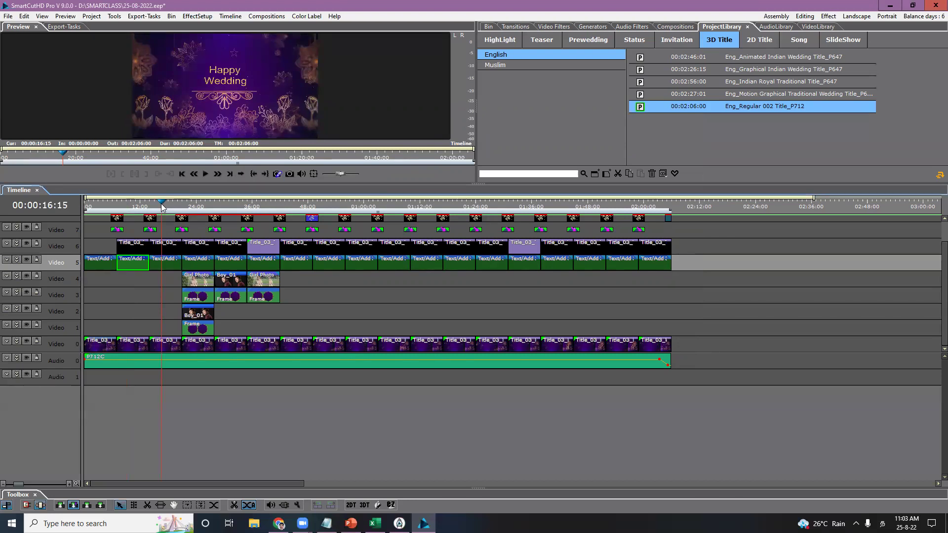
pyautogui.click(163, 268)
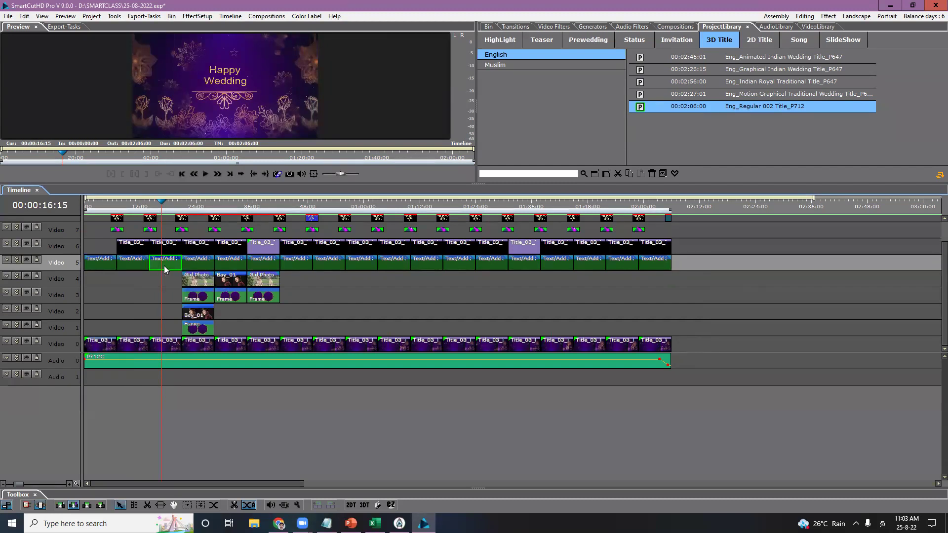
pyautogui.doubleClick(164, 269)
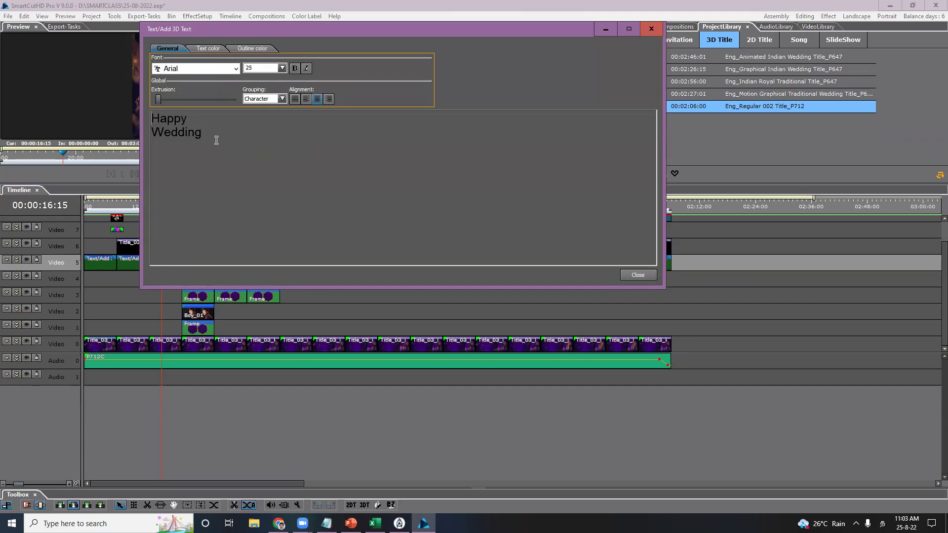
pyautogui.moveTo(204, 133); pyautogui.dragTo(149, 118)
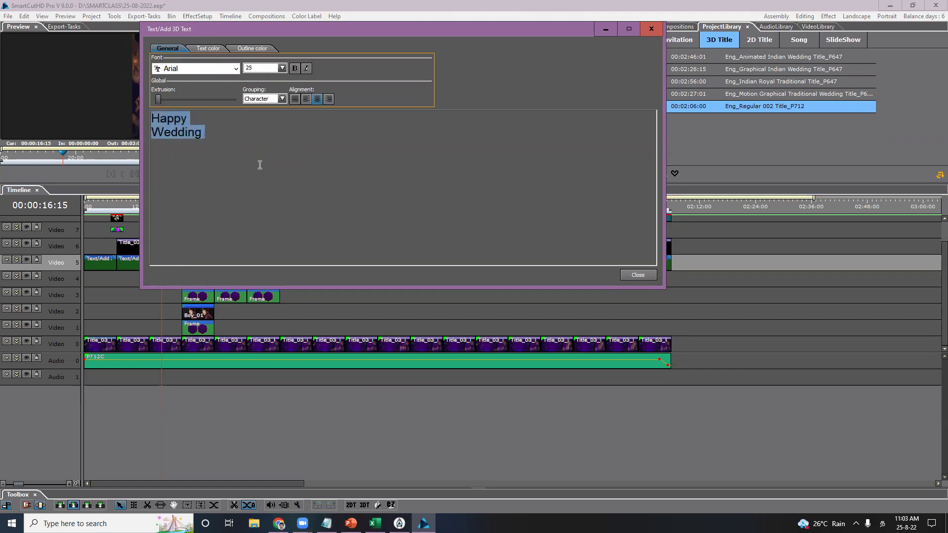
# Step: Look through the installed keyboard input languages and return to Tamil Phonetic
pyautogui.press('super+space')
pyautogui.press('super+space')
pyautogui.press('super+space')
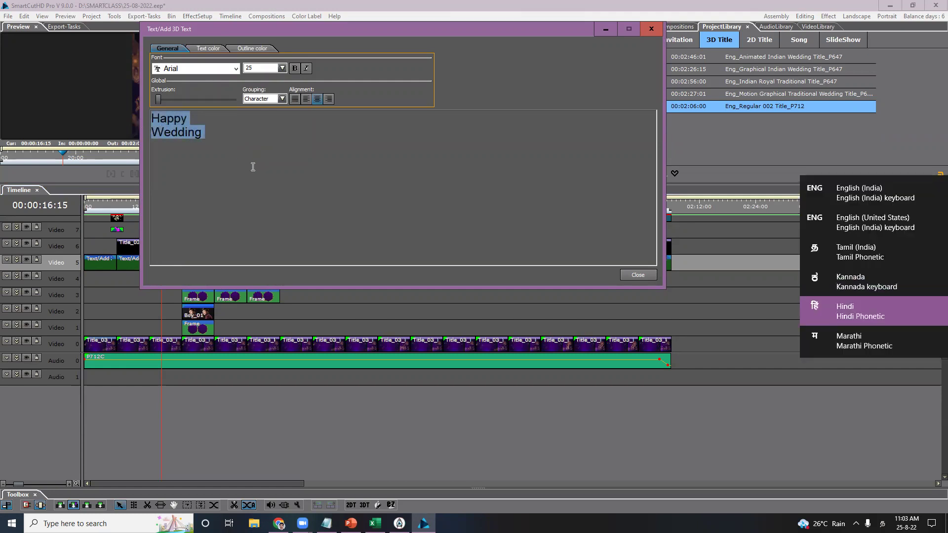
pyautogui.press('super+space')
pyautogui.press('super+space')
pyautogui.press('super+space')
pyautogui.press('super+space')
pyautogui.press('super+space')
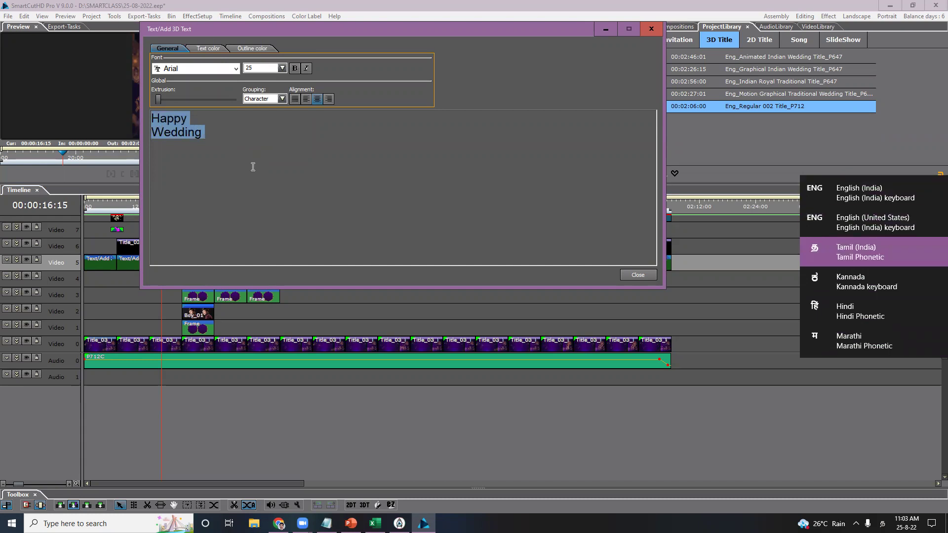
pyautogui.press('super+space')
pyautogui.press('super+space')
pyautogui.press('super+space')
pyautogui.press('super+space')
pyautogui.press('super+space')
pyautogui.press('super+space')
pyautogui.press('super+space')
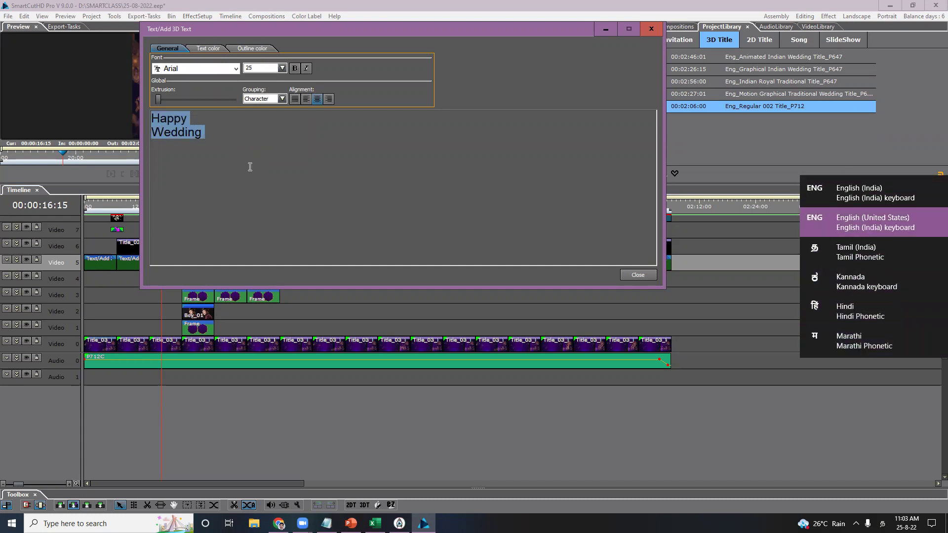
pyautogui.press('super+space')
pyautogui.press('super+space')
pyautogui.press('super+space')
pyautogui.press('super+space')
pyautogui.press('super+space')
pyautogui.press('super+space')
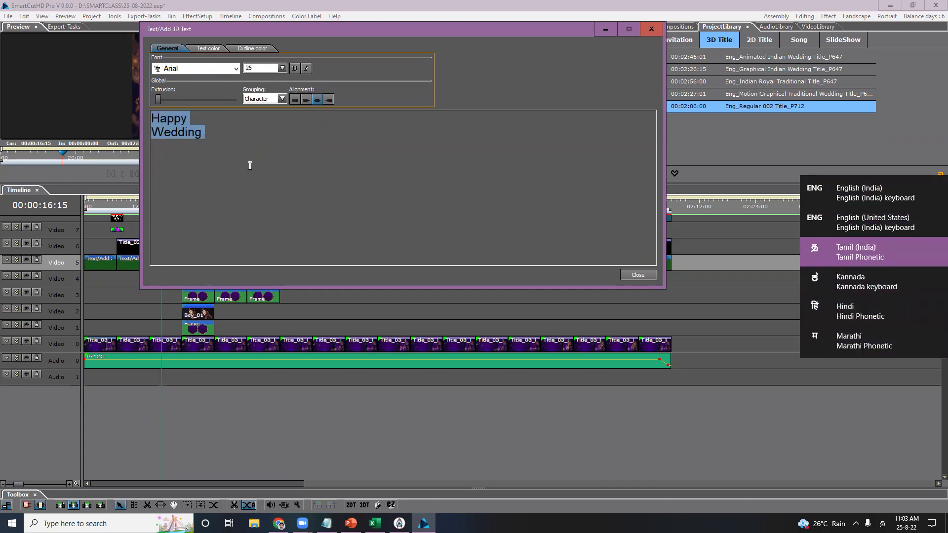
pyautogui.press('super+space')
pyautogui.press('super+space')
pyautogui.press('super+space')
pyautogui.press('super+space')
pyautogui.press('super+space')
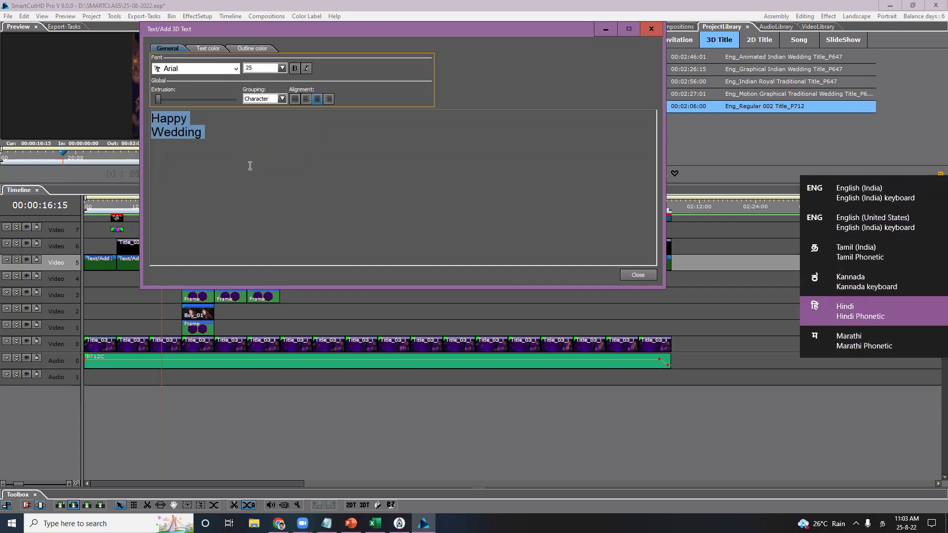
pyautogui.press('super+space')
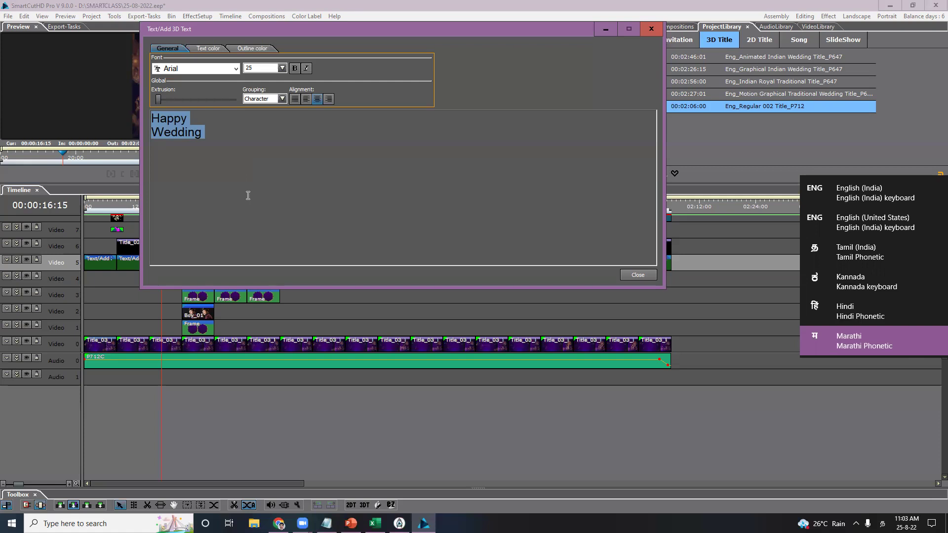
pyautogui.press('super+space')
pyautogui.press('super+space')
pyautogui.press('super+space')
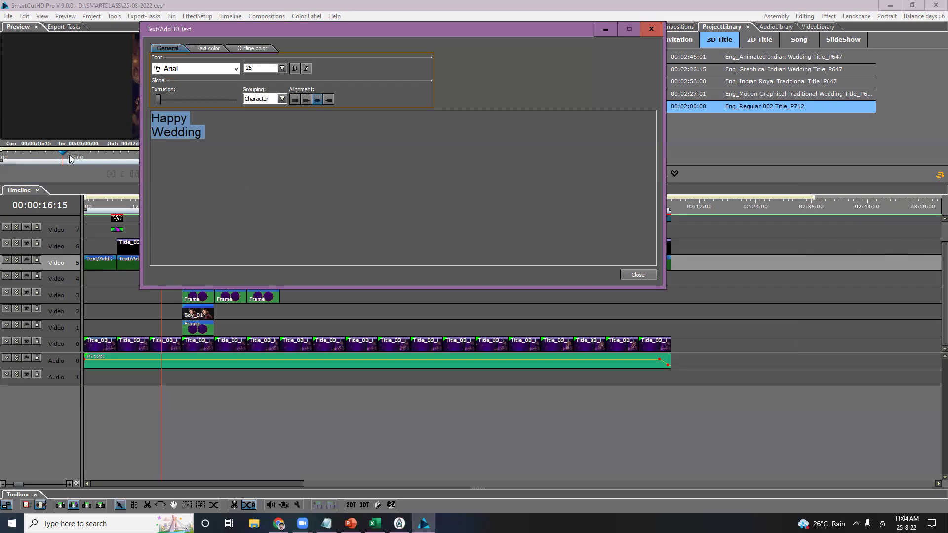
# Step: Try replacing "Happy Wedding" with a Tamil word entered phonetically as "Thiumanum"
pyautogui.moveTo(225, 139); pyautogui.dragTo(142, 121)
pyautogui.write('Thiumann')
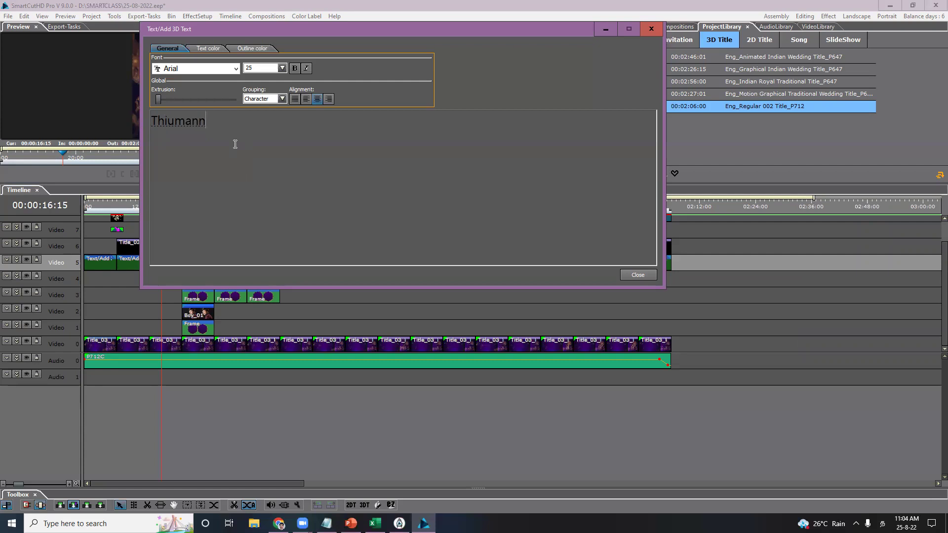
pyautogui.press('BackSpace')
pyautogui.write('um')
pyautogui.click(186, 124)
# Step: Replace the third clip's whole text with "டிருமண்ணும்", entered phonetically as "Thirumannum", and close the text editor
pyautogui.moveTo(220, 122); pyautogui.dragTo(122, 112)
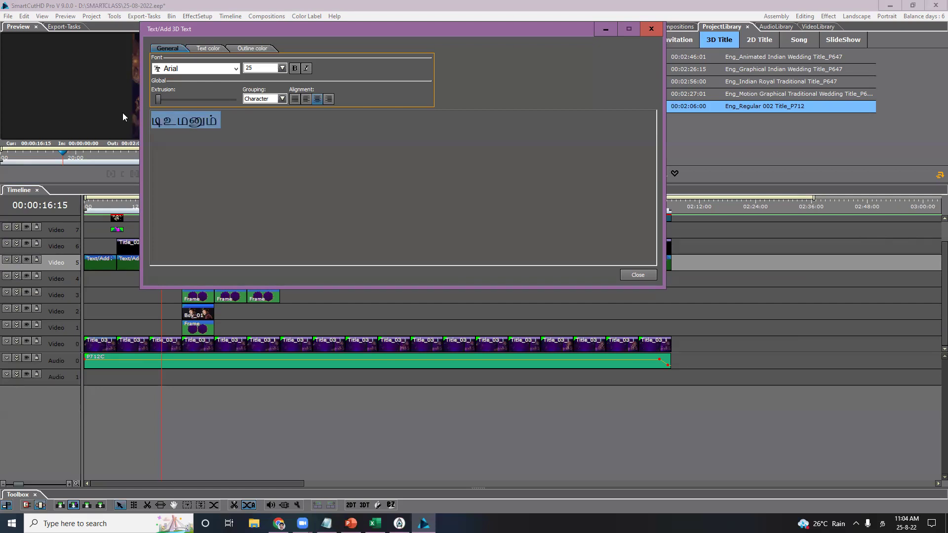
pyautogui.press('BackSpace')
pyautogui.write('Th')
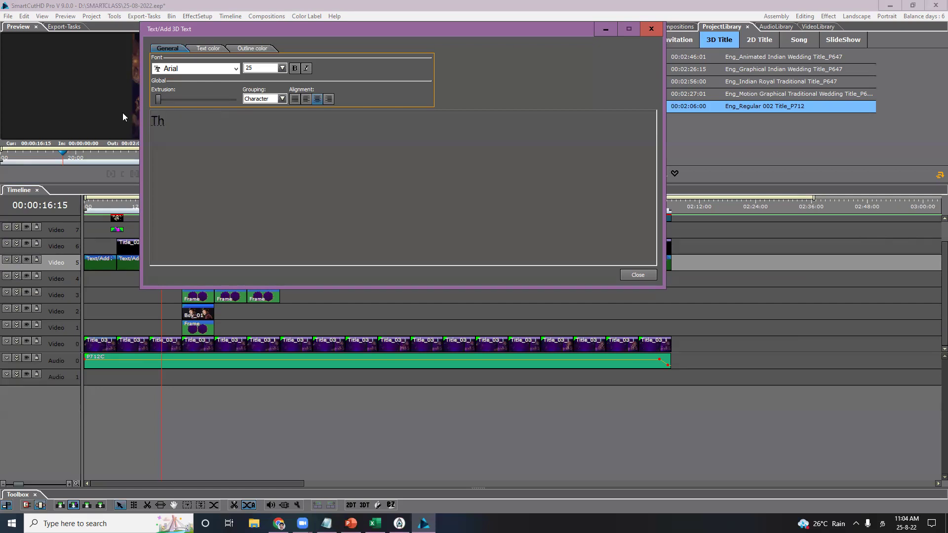
pyautogui.write('irumannum')
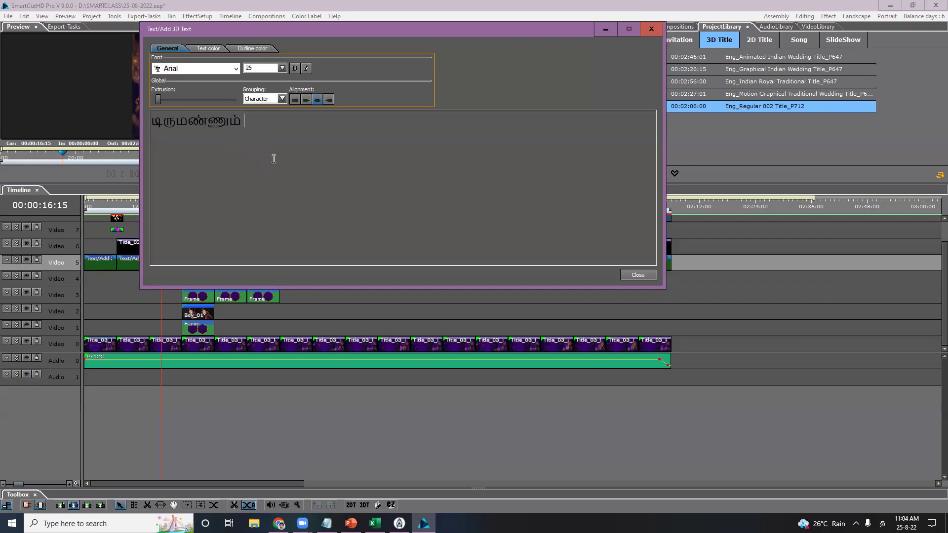
pyautogui.moveTo(248, 123); pyautogui.dragTo(143, 122)
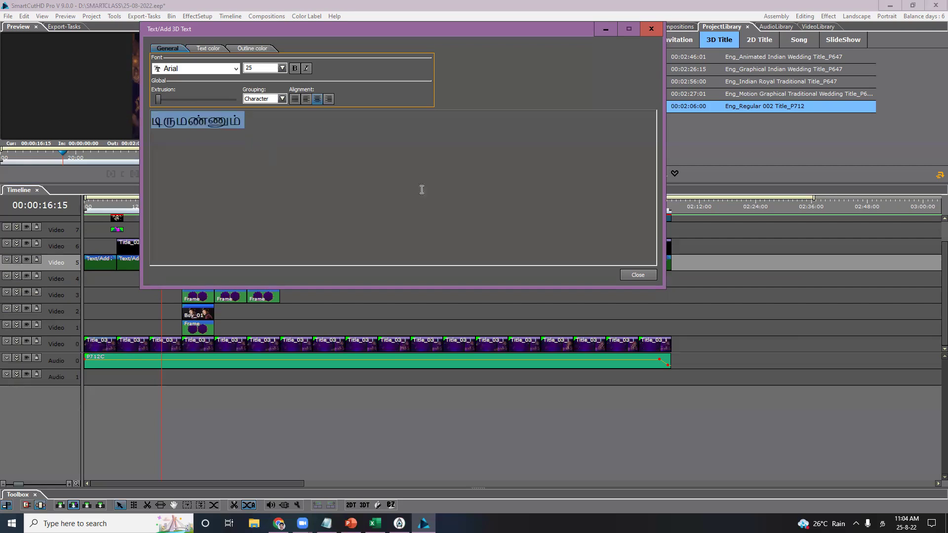
pyautogui.click(637, 275)
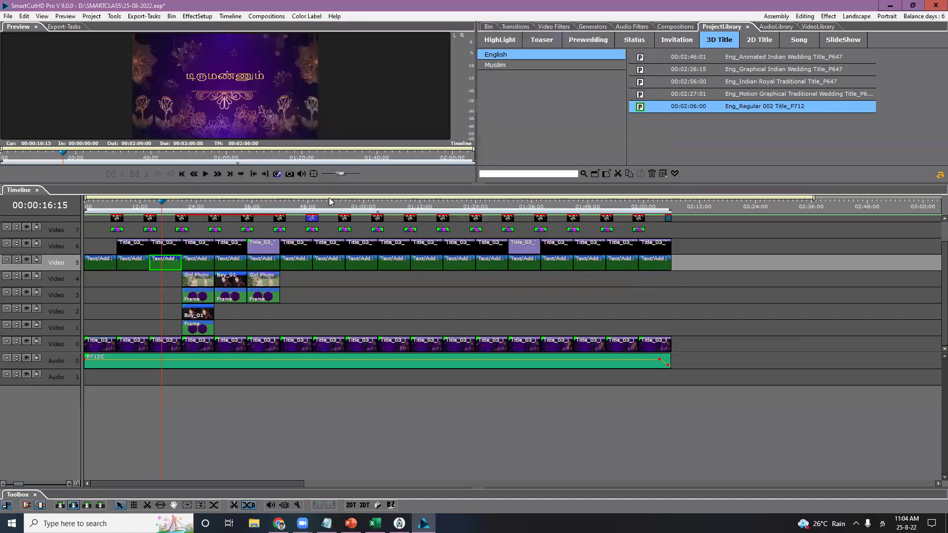
# Step: View the third title's preview at full screen and return to the editing layout
pyautogui.doubleClick(204, 92)
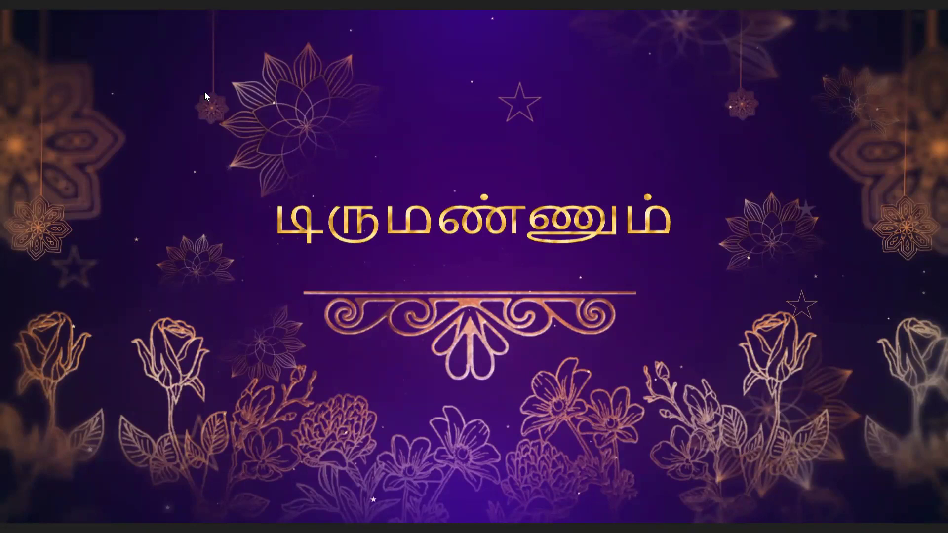
pyautogui.press('Escape')
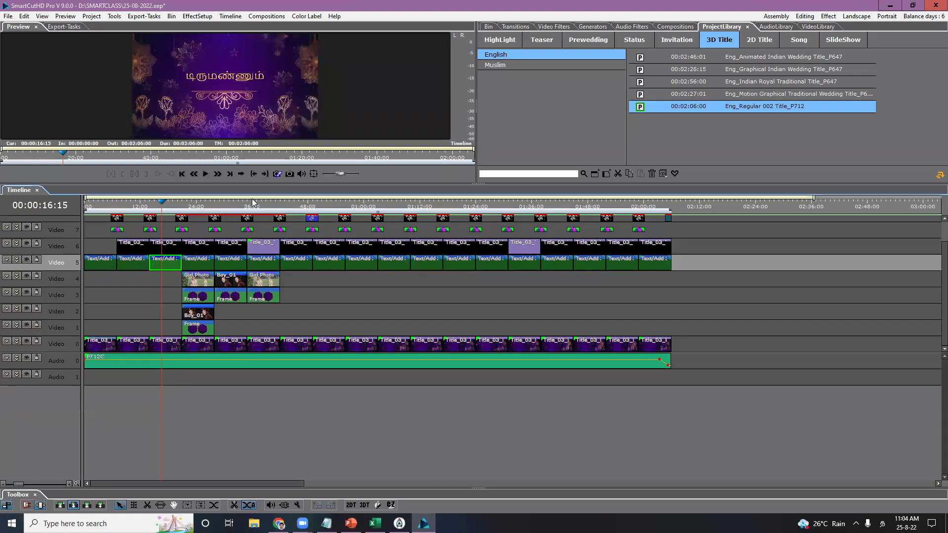
# Step: Replace the third 3D text clip's text with "டிருமனோம்", entered phonetically as "Thirumanom", keeping Tamil Phonetic input, and close the text editor
pyautogui.moveTo(264, 119); pyautogui.dragTo(141, 116)
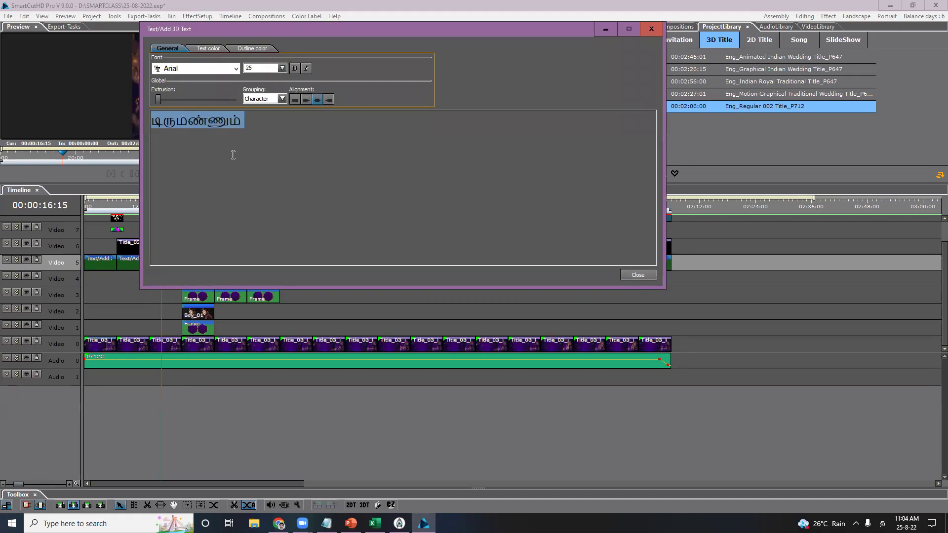
pyautogui.write('TH')
pyautogui.press('BackSpace')
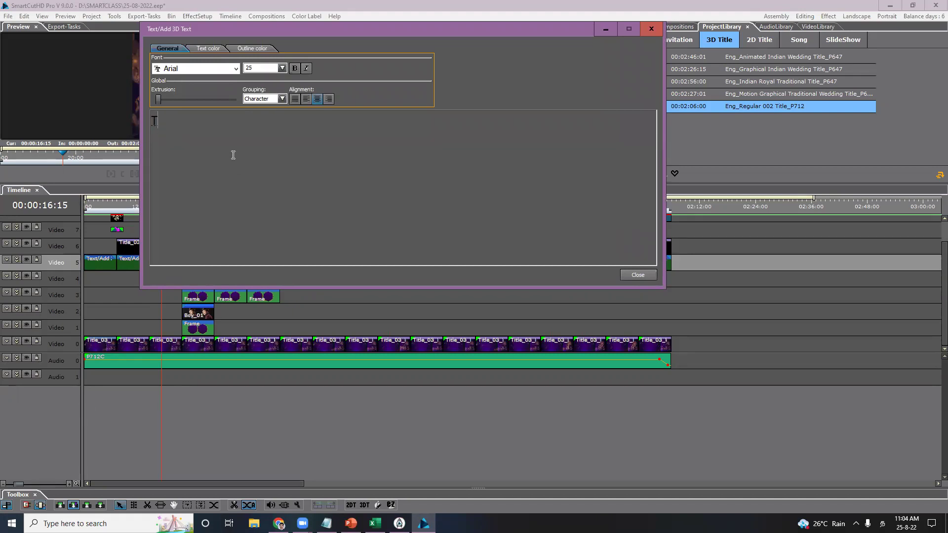
pyautogui.write('H')
pyautogui.press('BackSpace')
pyautogui.write('hiu')
pyautogui.press('BackSpace')
pyautogui.write('rumanom')
pyautogui.moveTo(238, 121); pyautogui.dragTo(114, 122)
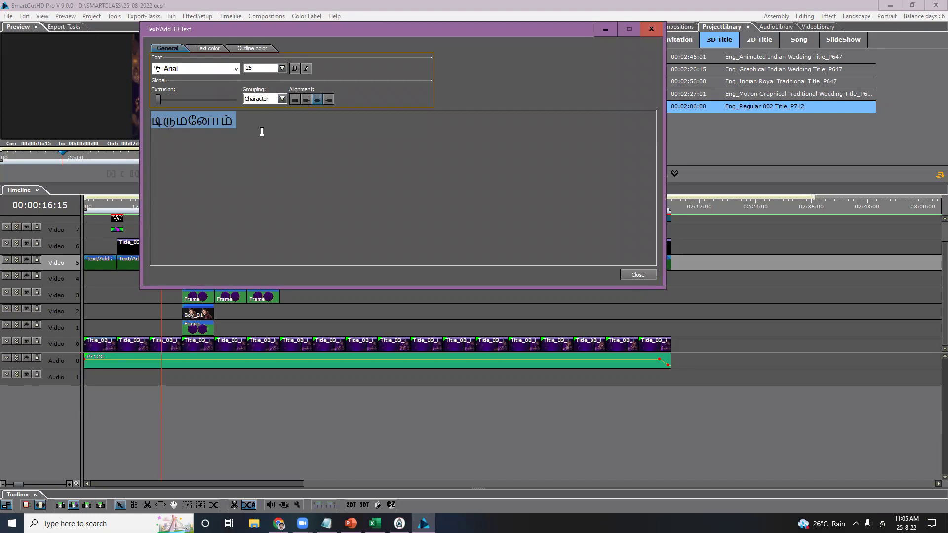
pyautogui.click(883, 523)
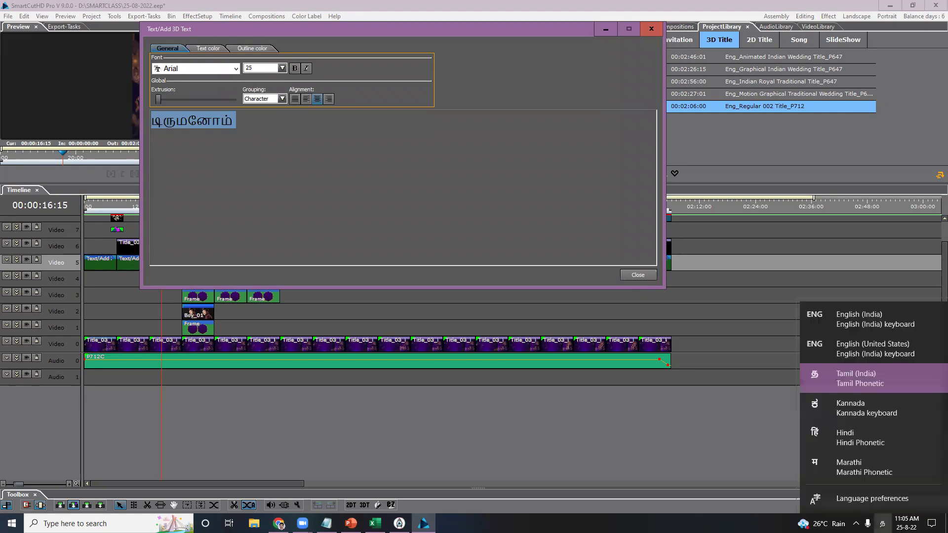
pyautogui.click(874, 386)
pyautogui.press('Escape')
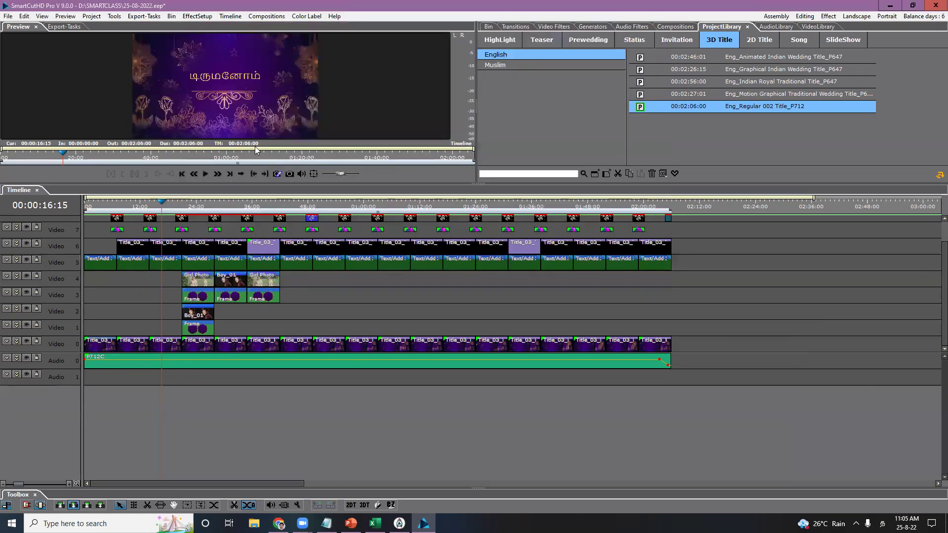
# Step: With the playhead at 00:00:16:07, clear the third clip's text and replace it with "டிருமனும்", entered phonetically as "Thirumanum"
pyautogui.moveTo(160, 209); pyautogui.dragTo(160, 206)
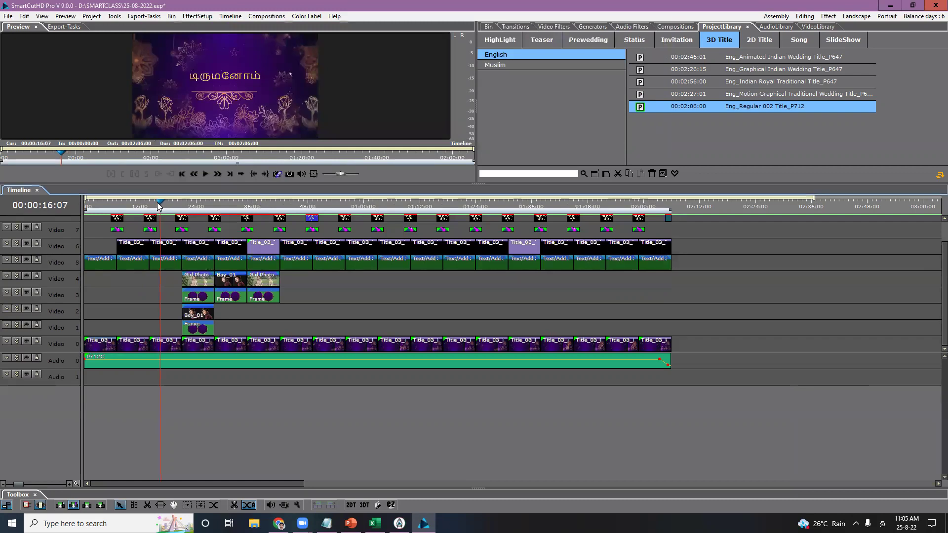
pyautogui.doubleClick(162, 267)
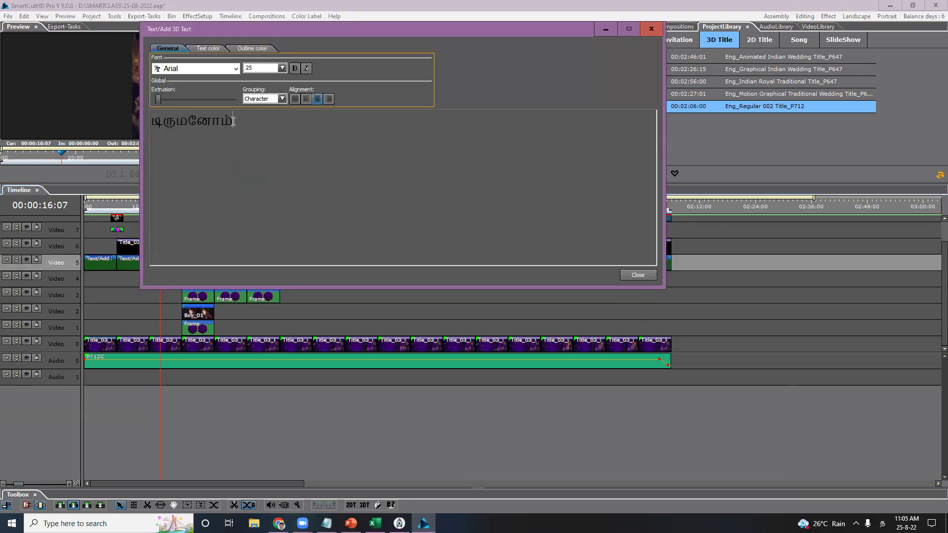
pyautogui.press('BackSpace')
pyautogui.press('BackSpace')
pyautogui.press('BackSpace')
pyautogui.press('BackSpace')
pyautogui.press('BackSpace')
pyautogui.press('BackSpace')
pyautogui.press('BackSpace')
pyautogui.press('BackSpace')
pyautogui.press('BackSpace')
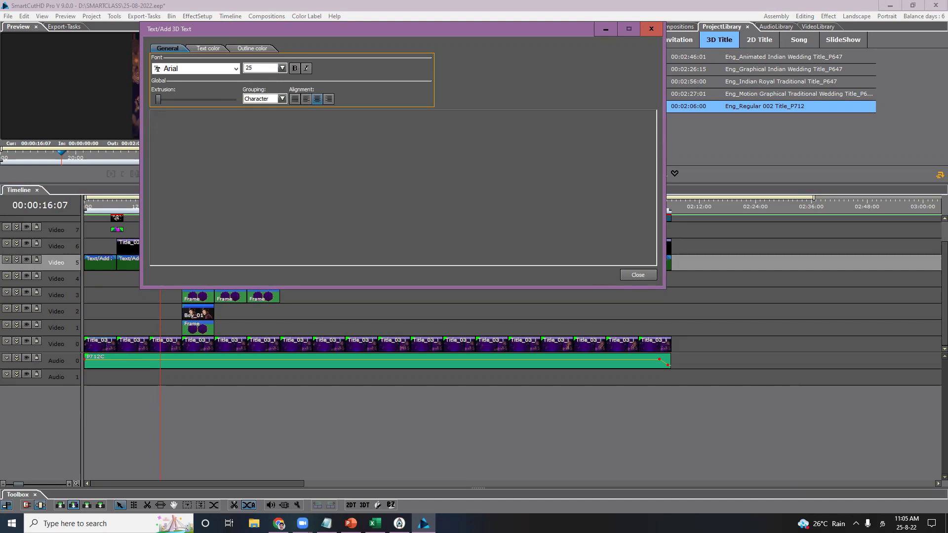
pyautogui.write('TH')
pyautogui.press('BackSpace')
pyautogui.press('BackSpace')
pyautogui.write('Thirumanum')
pyautogui.moveTo(222, 121); pyautogui.dragTo(135, 124)
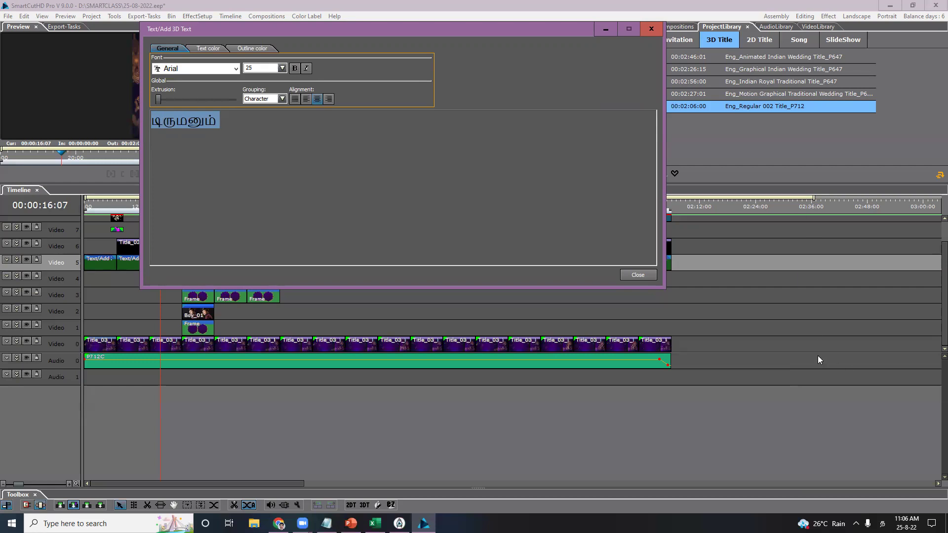
# Step: Close the text editor, cycling through the installed keyboard input languages and switching from Tamil to English
pyautogui.press('super+space')
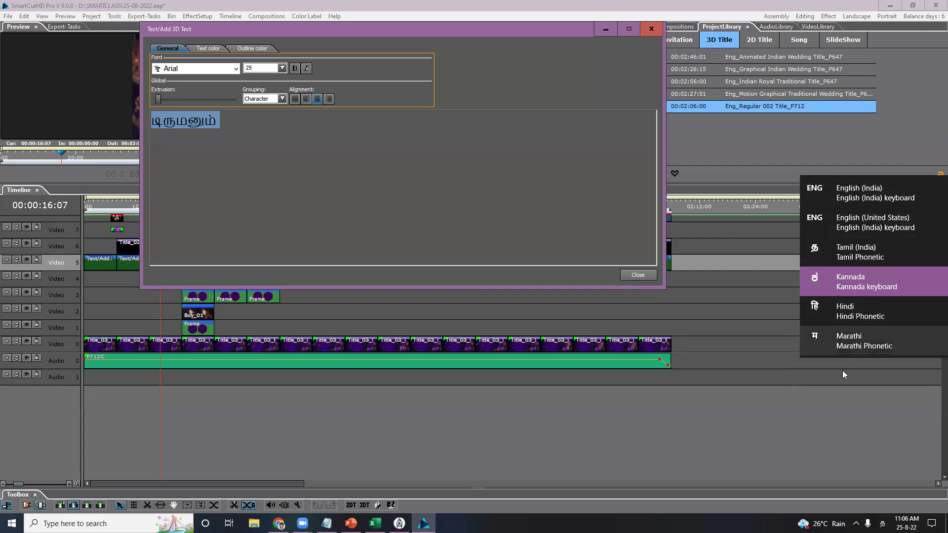
pyautogui.click(503, 175)
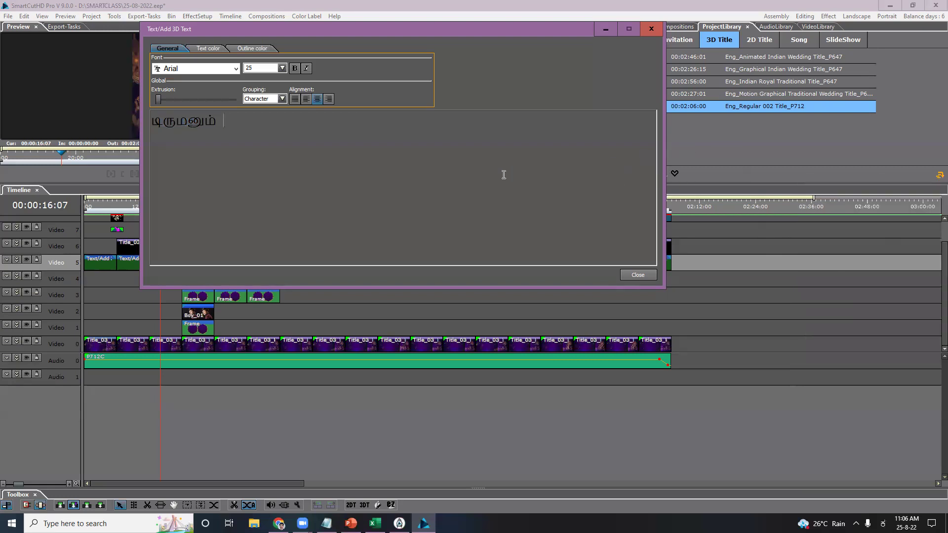
pyautogui.click(11, 522)
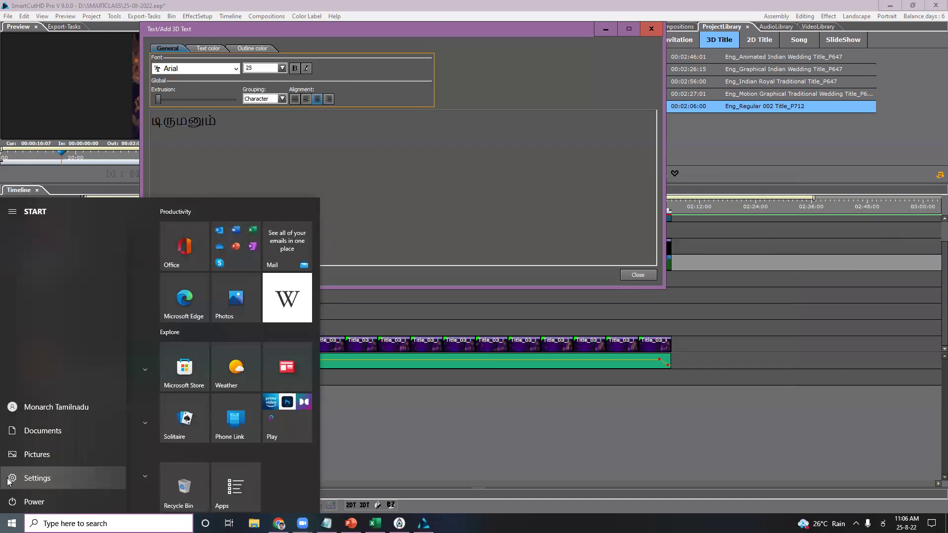
pyautogui.click(802, 421)
pyautogui.press('super+space')
pyautogui.press('super+space')
pyautogui.press('super+space')
pyautogui.press('super+space')
pyautogui.press('super+space')
pyautogui.press('super+space')
pyautogui.press('super+space')
pyautogui.press('super+space')
pyautogui.press('super+space')
pyautogui.press('super+space')
pyautogui.press('super+space')
pyautogui.press('super+space')
pyautogui.press('super+space')
pyautogui.press('super+space')
pyautogui.press('super+space')
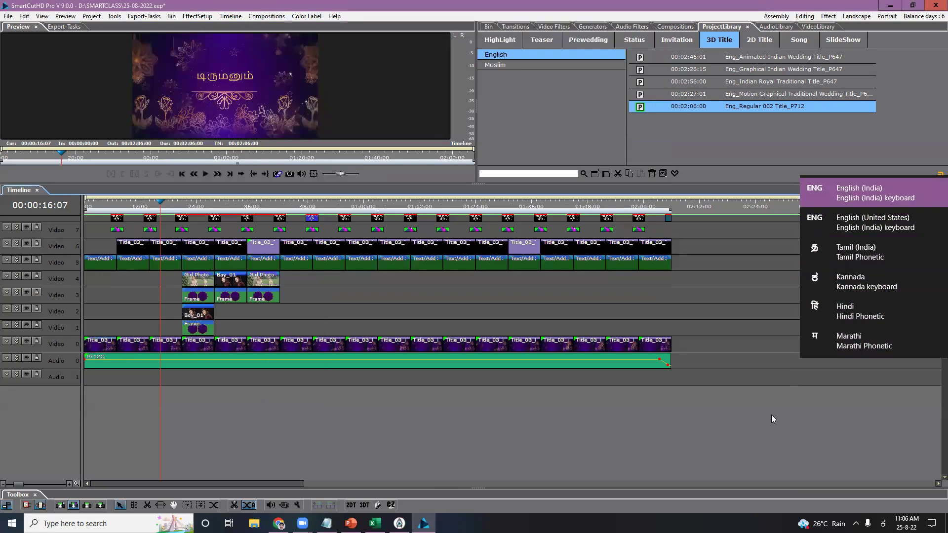
pyautogui.press('super+space')
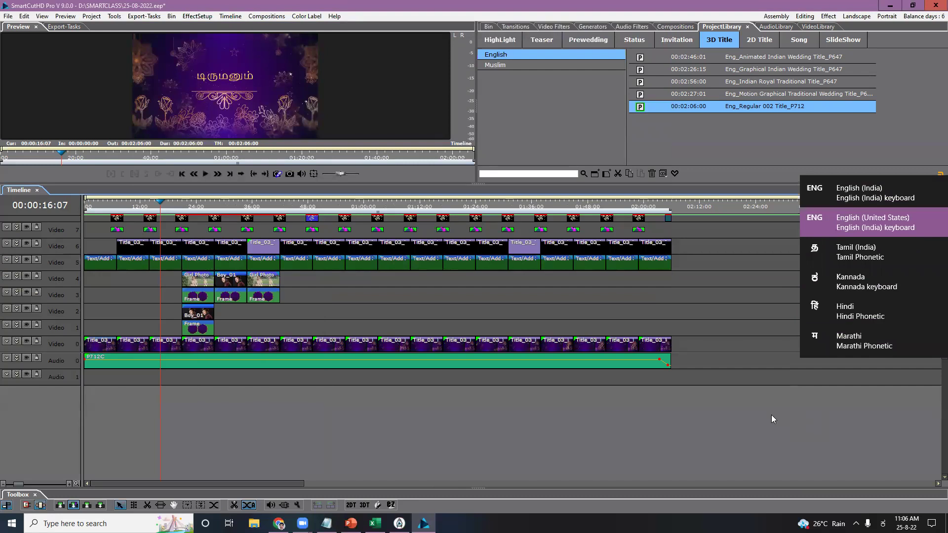
pyautogui.press('super+space')
pyautogui.press('super+space')
pyautogui.press('super+space')
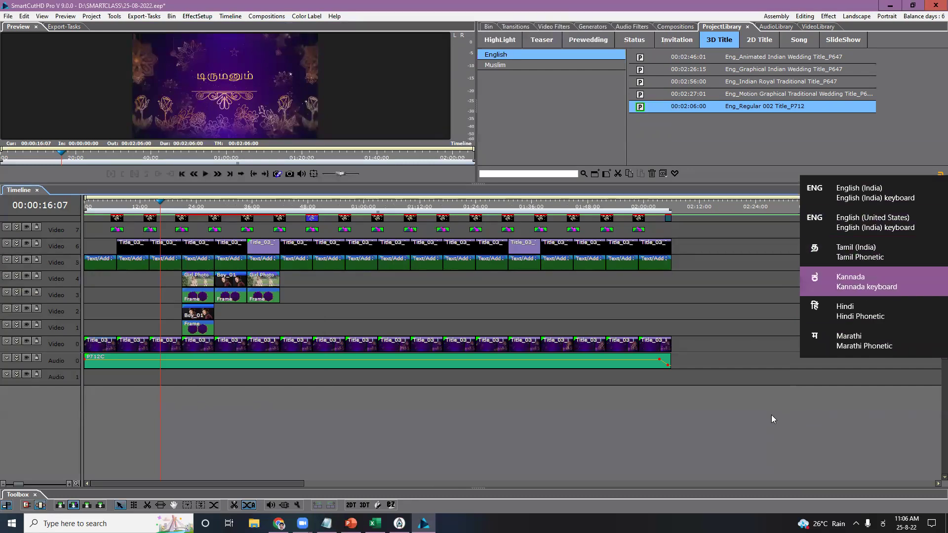
pyautogui.press('super+space')
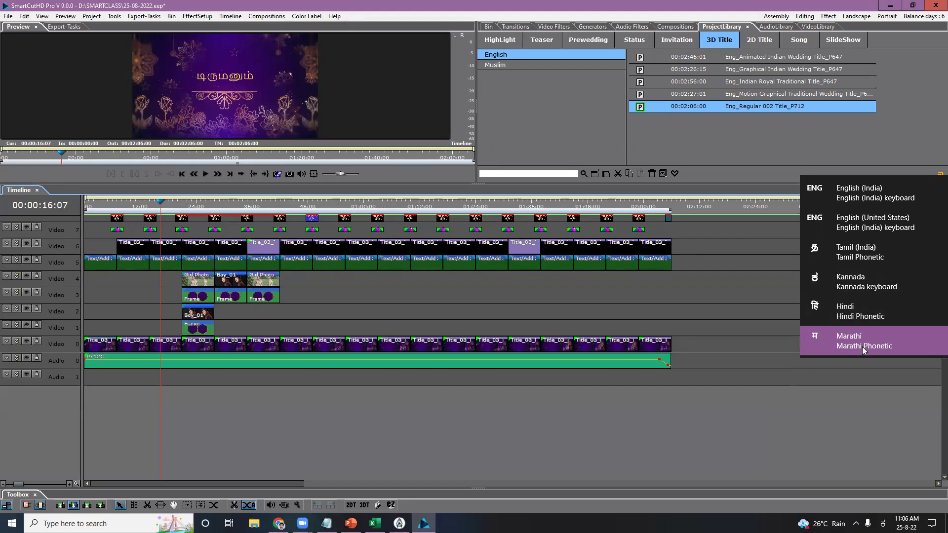
pyautogui.click(797, 333)
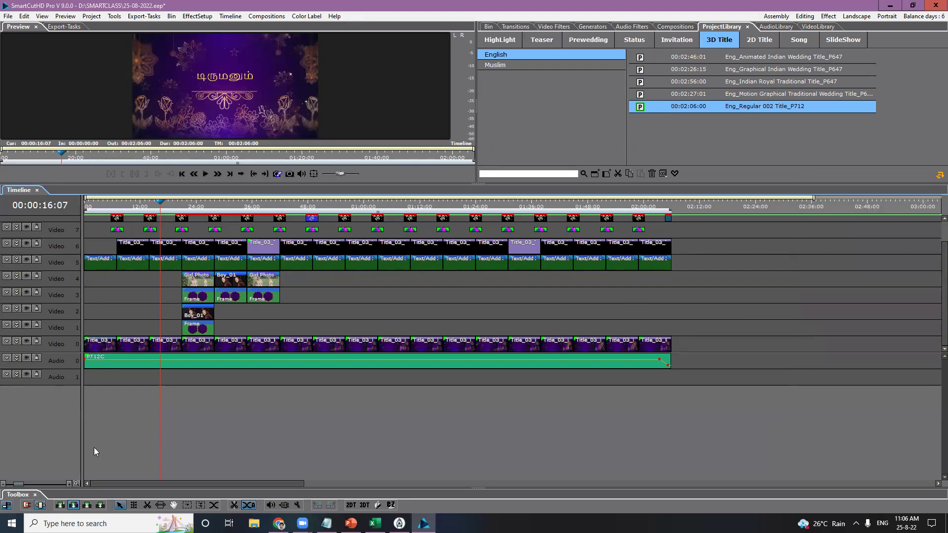
# Step: Open the Language page under Time & Language in Windows Settings, enlarge the window and bring the preferred languages list into view
pyautogui.click(12, 524)
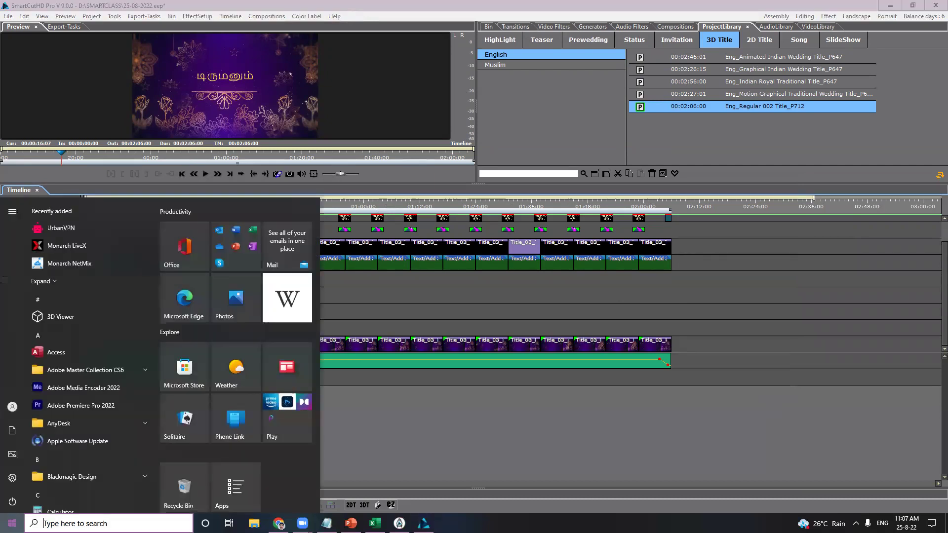
pyautogui.click(15, 479)
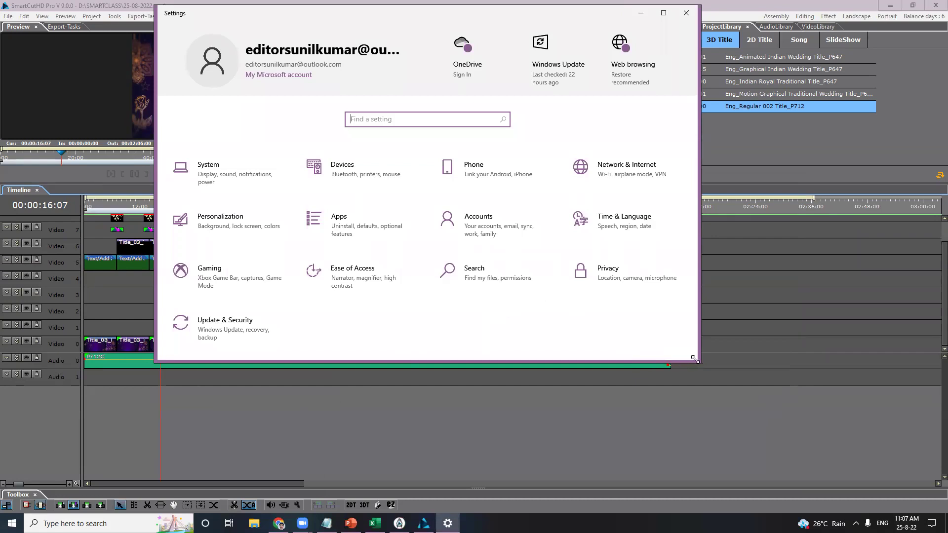
pyautogui.moveTo(694, 359); pyautogui.dragTo(735, 399)
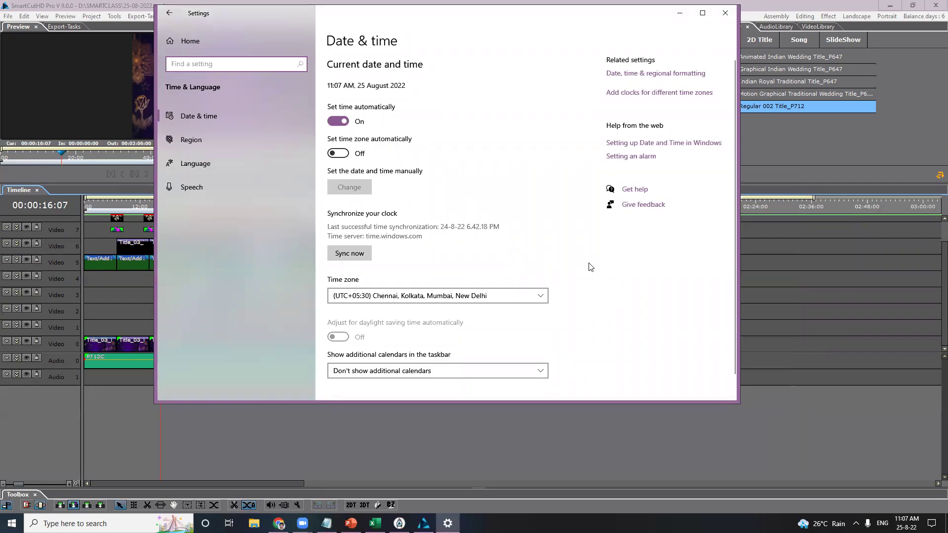
pyautogui.click(186, 163)
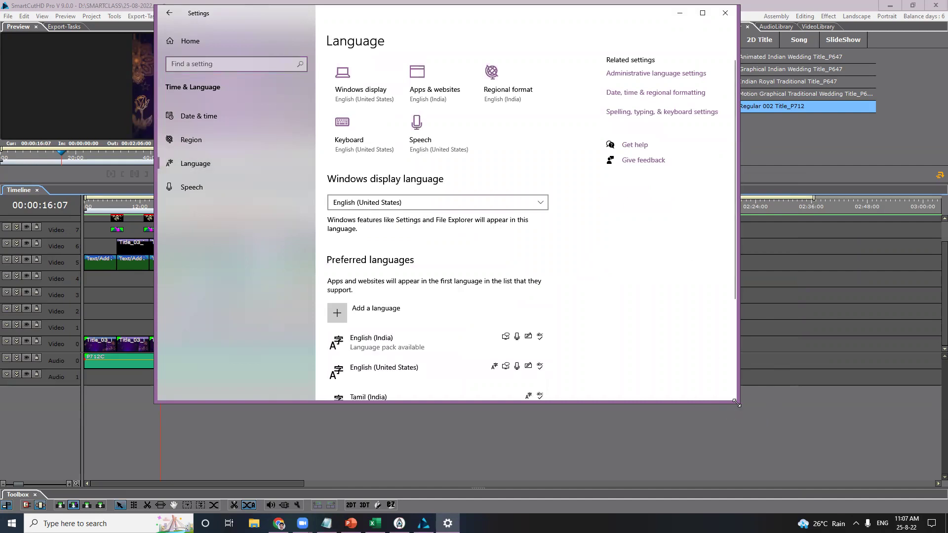
pyautogui.moveTo(736, 403); pyautogui.dragTo(812, 460)
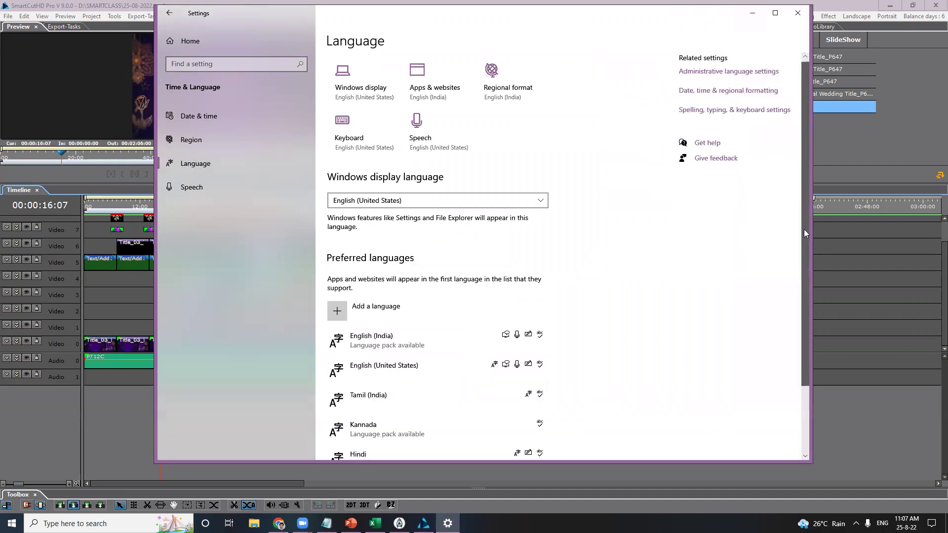
pyautogui.scroll(-2, 804, 233)
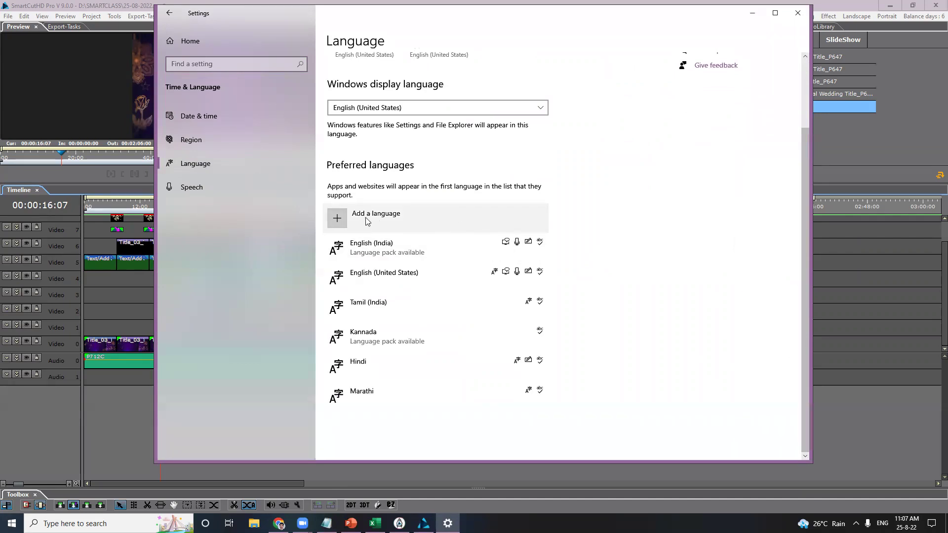
# Step: Search for "Guj" and install Gujarati with its language pack as a preferred language, without making it the Windows display language
pyautogui.click(390, 222)
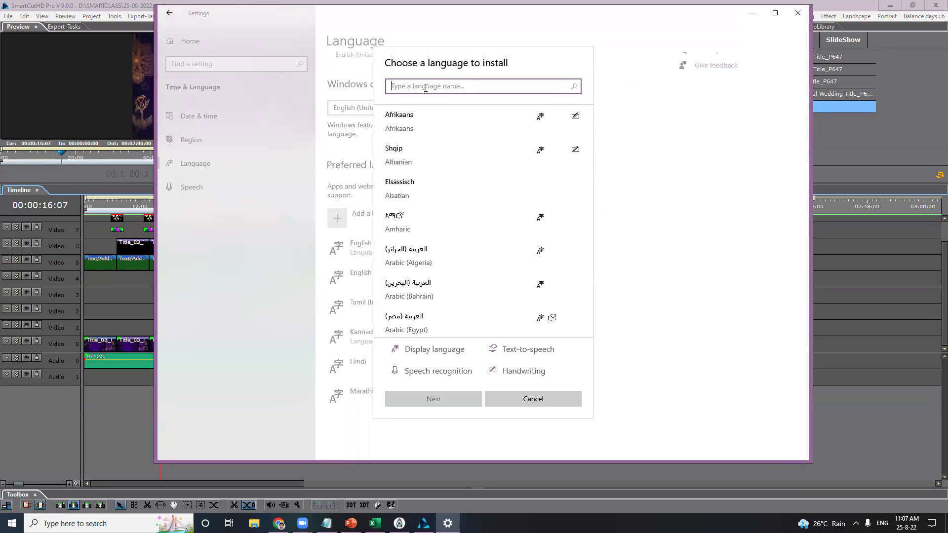
pyautogui.write('Guj')
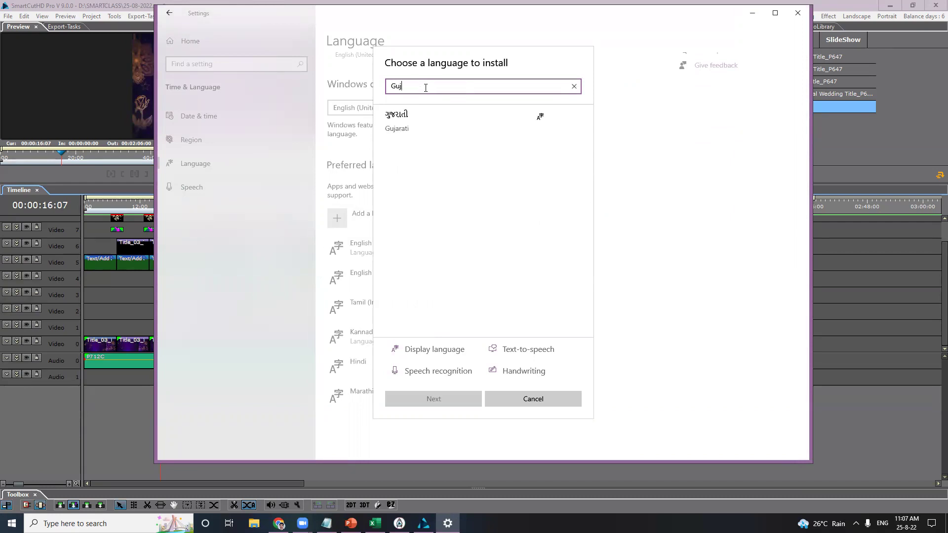
pyautogui.click(409, 121)
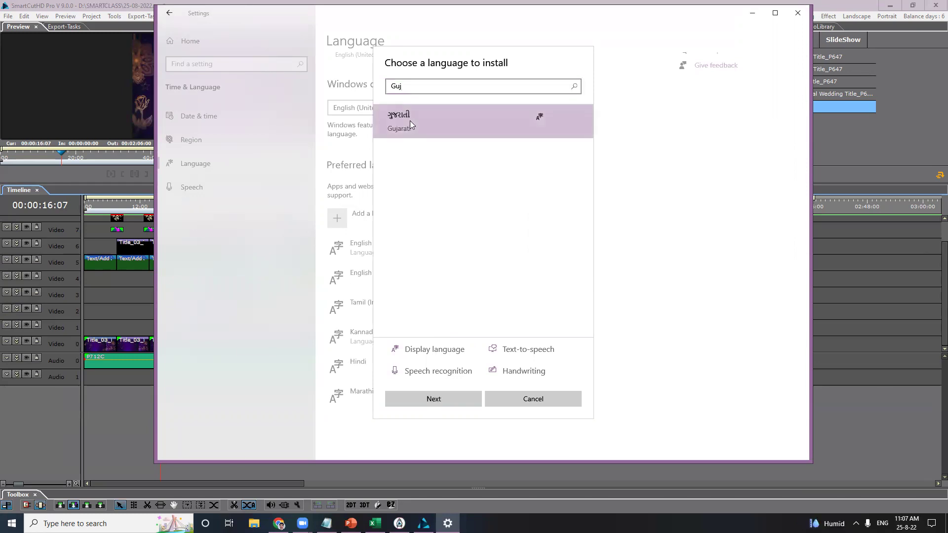
pyautogui.click(441, 401)
pyautogui.click(437, 400)
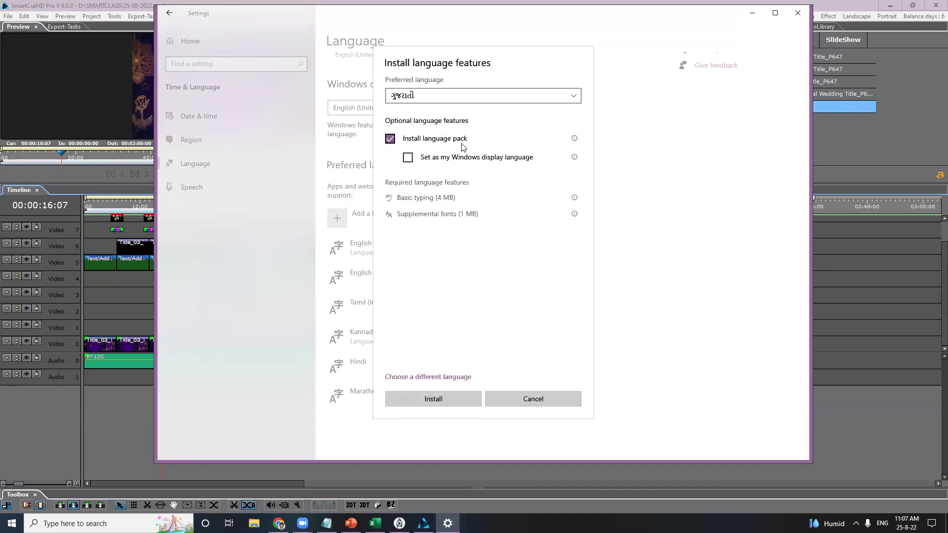
pyautogui.click(408, 158)
pyautogui.click(409, 158)
pyautogui.click(437, 398)
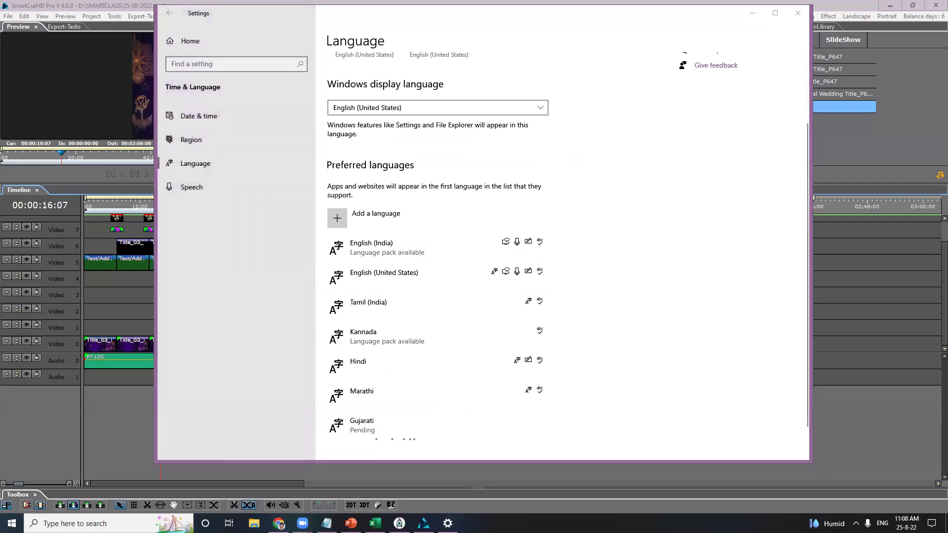
pyautogui.moveTo(364, 404)
pyautogui.mouseDown()
pyautogui.moveTo(308, 412)
pyautogui.moveTo(359, 460)
pyautogui.moveTo(541, 450)
pyautogui.moveTo(583, 390)
pyautogui.moveTo(494, 361)
pyautogui.moveTo(367, 366)
pyautogui.moveTo(304, 409)
pyautogui.mouseUp()
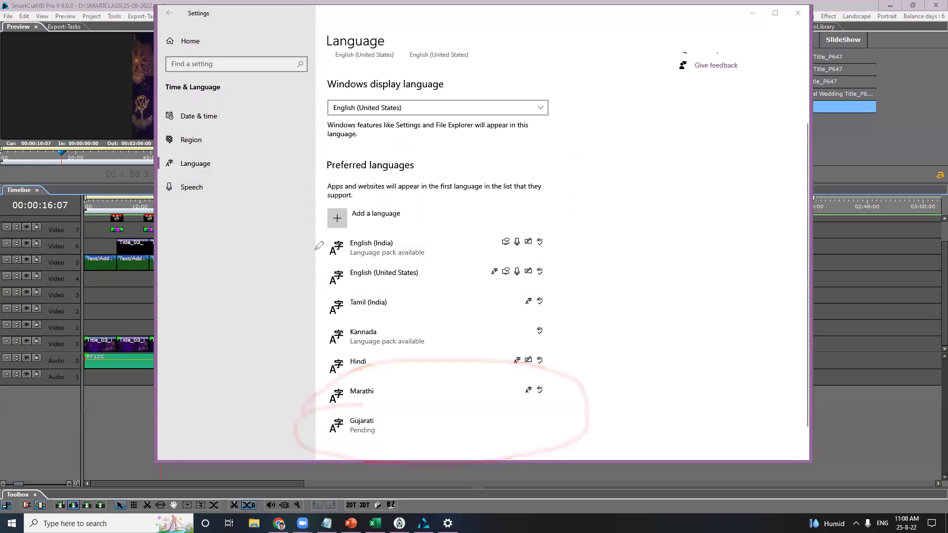
pyautogui.moveTo(322, 242)
pyautogui.mouseDown()
pyautogui.moveTo(310, 320)
pyautogui.moveTo(328, 365)
pyautogui.moveTo(368, 397)
pyautogui.moveTo(409, 351)
pyautogui.moveTo(432, 217)
pyautogui.moveTo(357, 211)
pyautogui.moveTo(308, 260)
pyautogui.mouseUp()
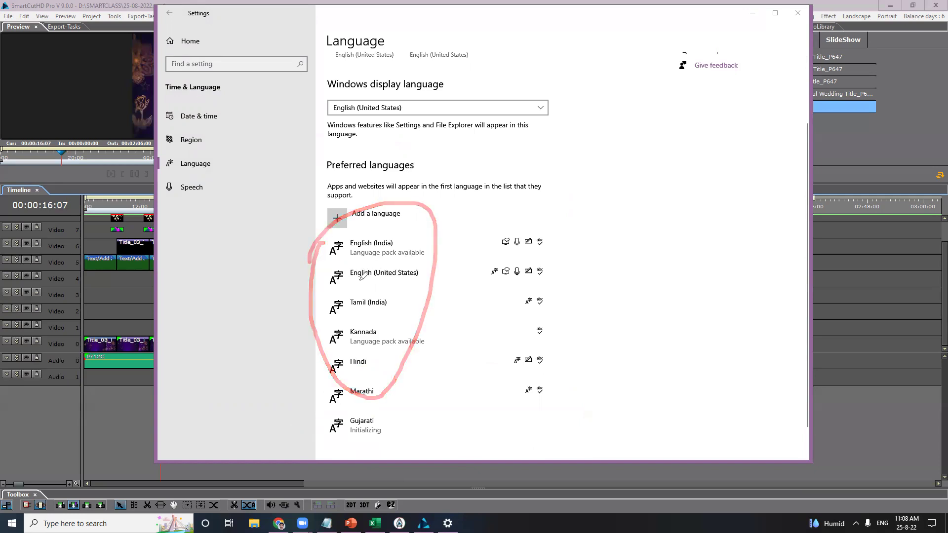
pyautogui.moveTo(340, 310)
pyautogui.mouseDown()
pyautogui.moveTo(359, 316)
pyautogui.moveTo(375, 285)
pyautogui.moveTo(326, 318)
pyautogui.moveTo(352, 317)
pyautogui.moveTo(340, 352)
pyautogui.moveTo(357, 368)
pyautogui.mouseUp()
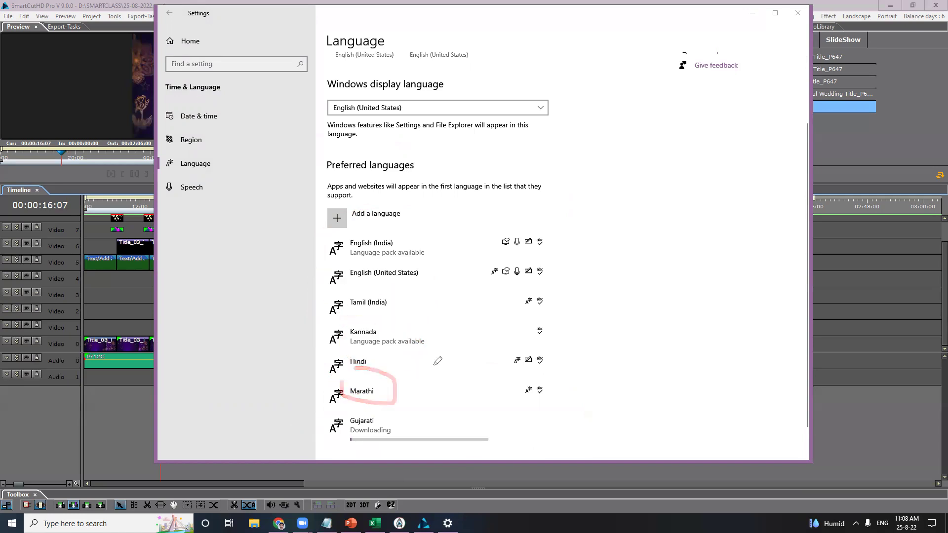
# Step: Cycle through the keyboard input languages, including the newly added Gujarati keyboard, to English (United States)
pyautogui.press('super+space')
pyautogui.press('super+space')
pyautogui.press('super+space')
pyautogui.press('super+space')
pyautogui.press('super+space')
pyautogui.press('super+space')
pyautogui.press('super+space')
pyautogui.press('super+space')
pyautogui.press('super+space')
pyautogui.press('super+space')
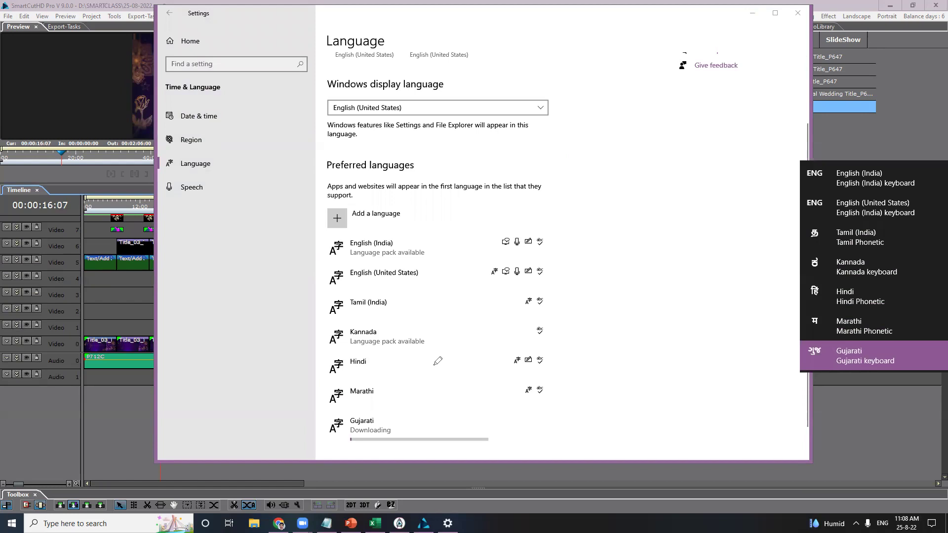
pyautogui.press('super+space')
pyautogui.press('super+space')
pyautogui.press('super+space')
pyautogui.press('super+space')
pyautogui.press('super+space')
pyautogui.press('super+space')
pyautogui.press('super+space')
pyautogui.press('super+space')
pyautogui.press('super+space')
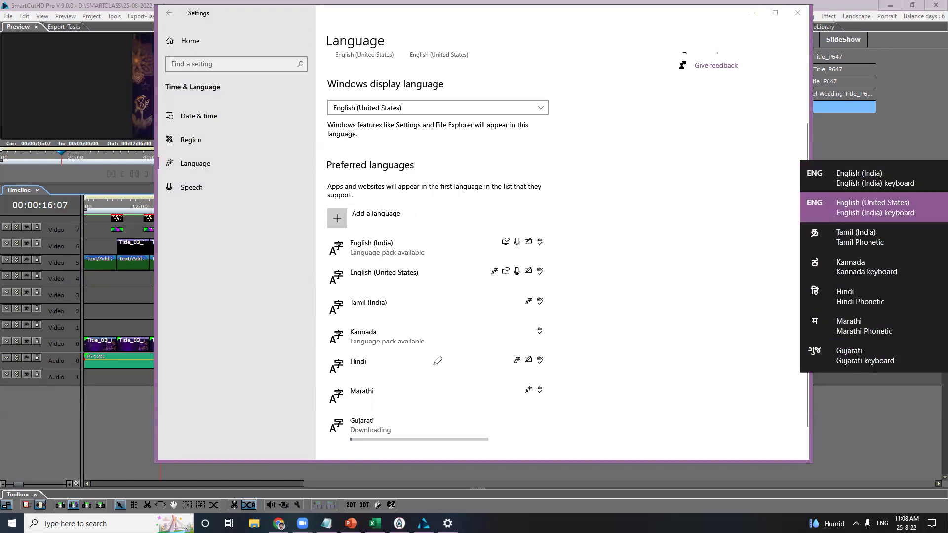
# Step: Check which keyboards are installed in Gujarati's language options, and return to the preferred languages list
pyautogui.press('super+space')
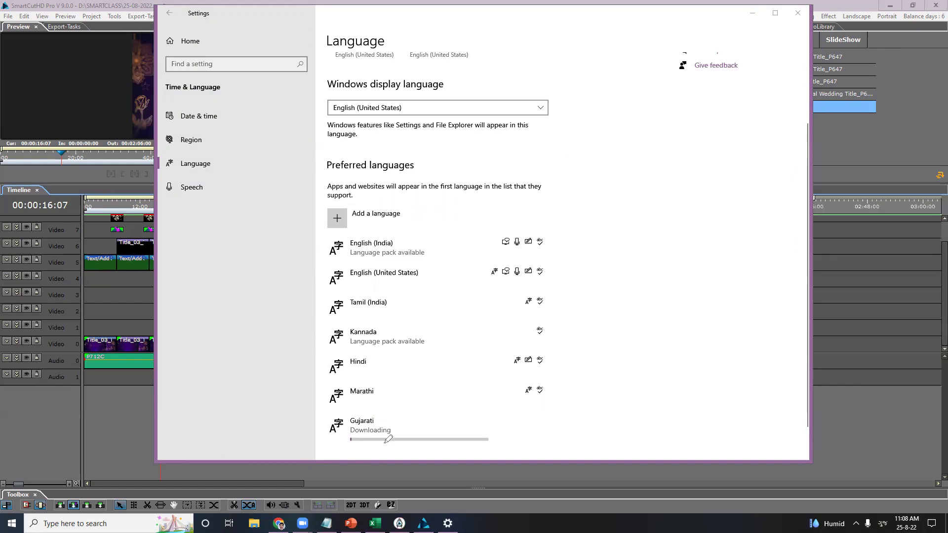
pyautogui.moveTo(367, 409)
pyautogui.mouseDown()
pyautogui.moveTo(320, 410)
pyautogui.moveTo(519, 429)
pyautogui.moveTo(449, 406)
pyautogui.mouseUp()
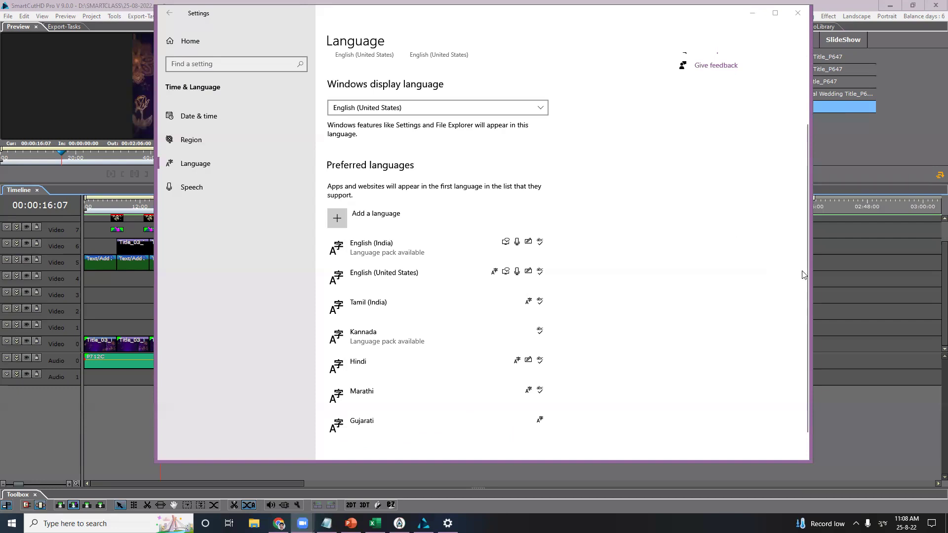
pyautogui.click(804, 323)
pyautogui.click(459, 398)
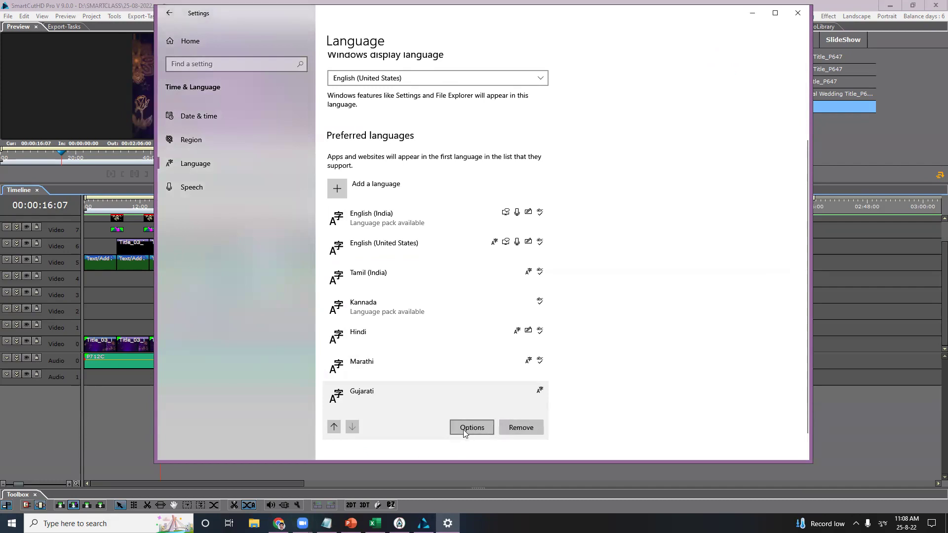
pyautogui.click(469, 431)
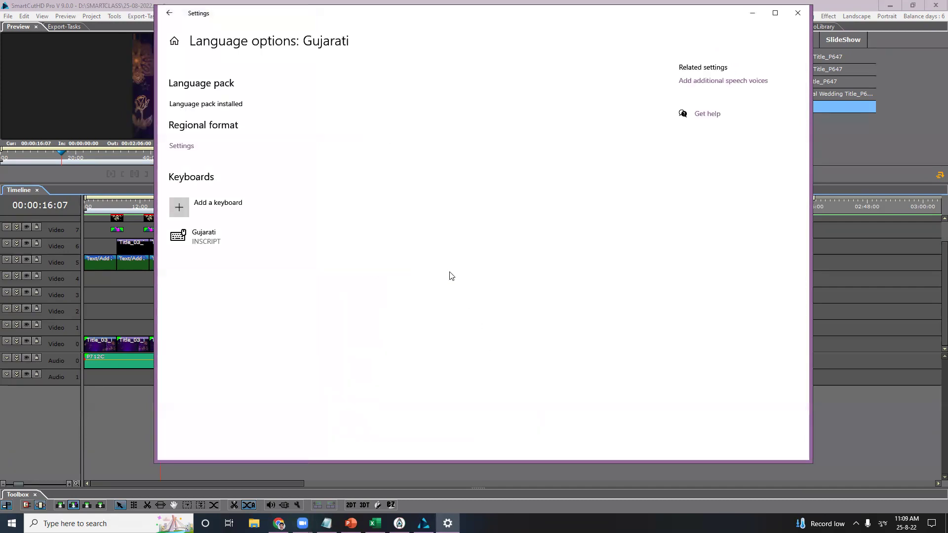
pyautogui.click(218, 242)
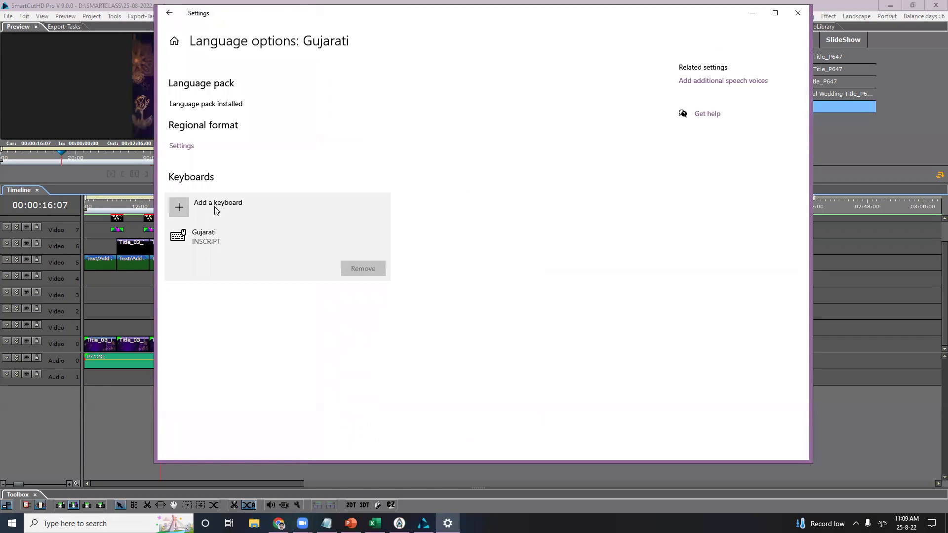
pyautogui.click(170, 13)
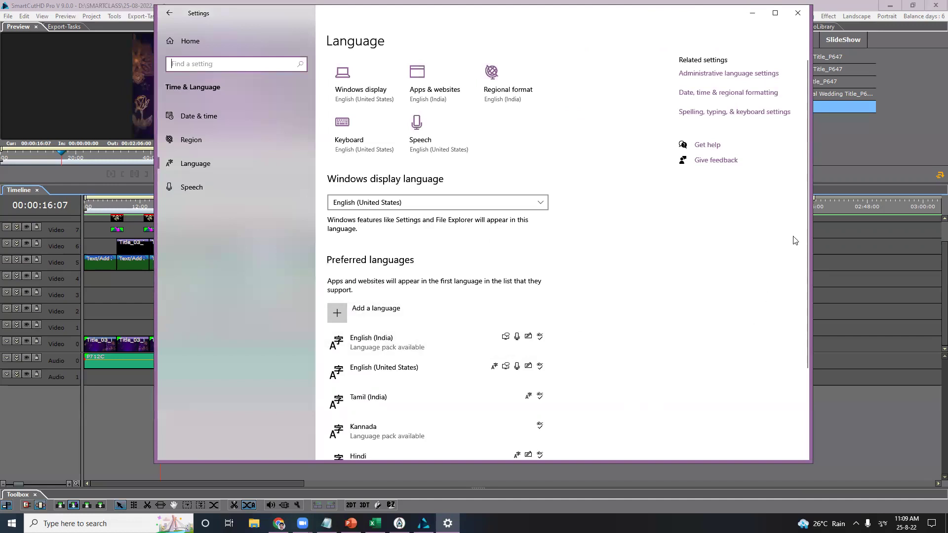
pyautogui.scroll(-3, 790, 404)
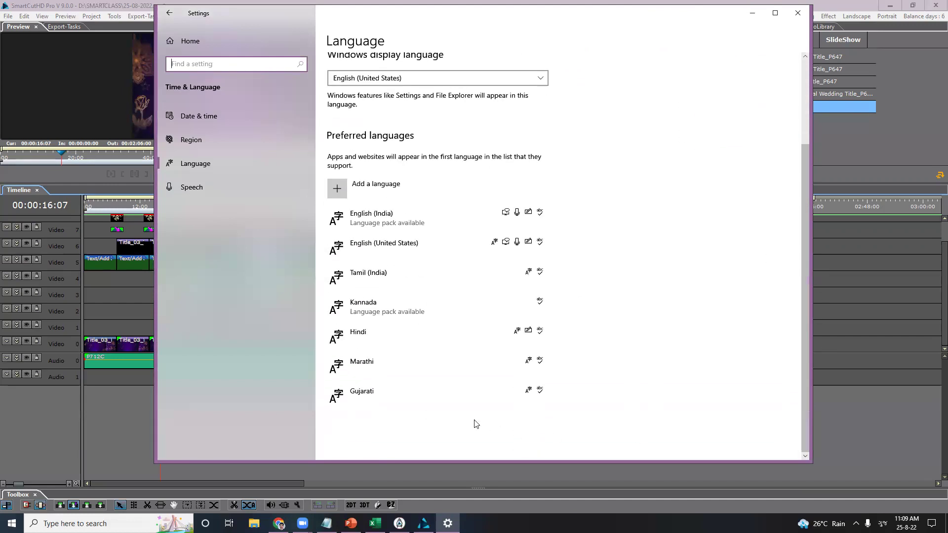
pyautogui.click(410, 383)
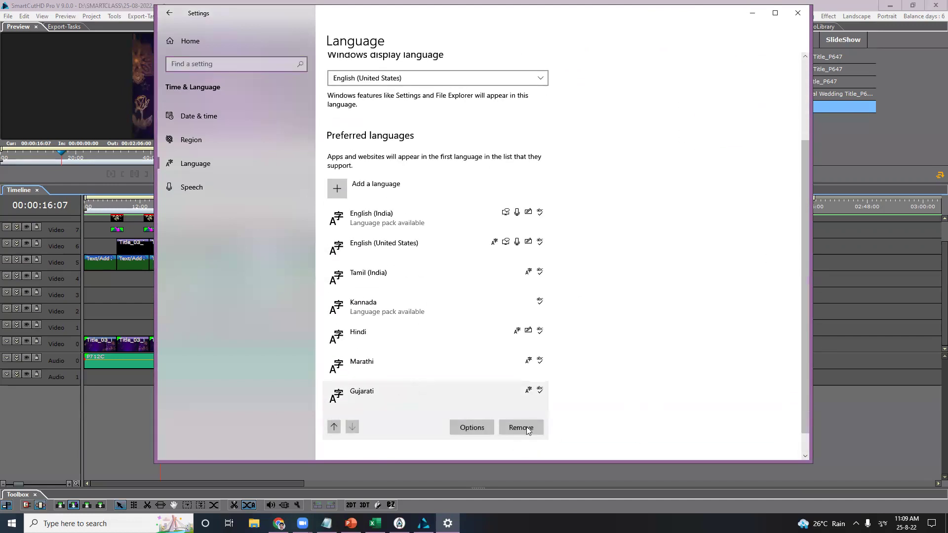
pyautogui.click(473, 427)
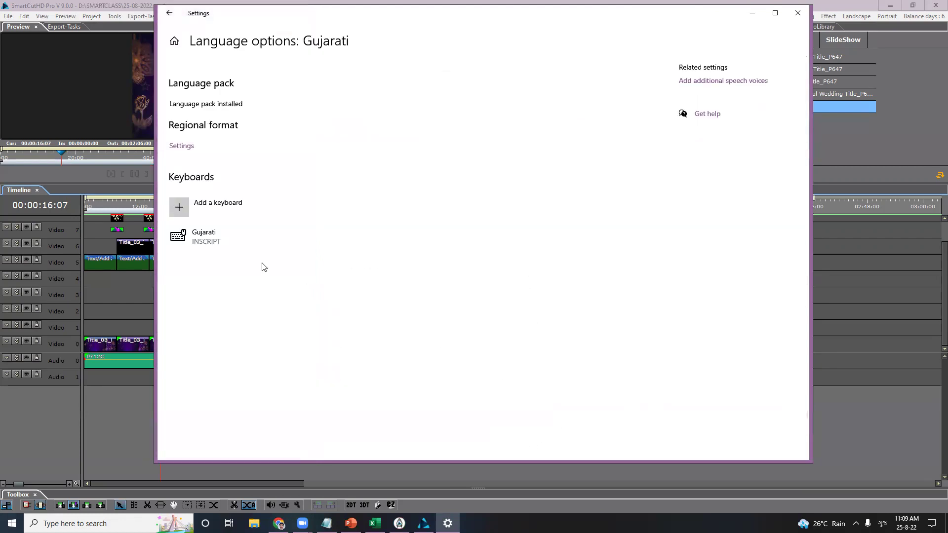
pyautogui.click(169, 13)
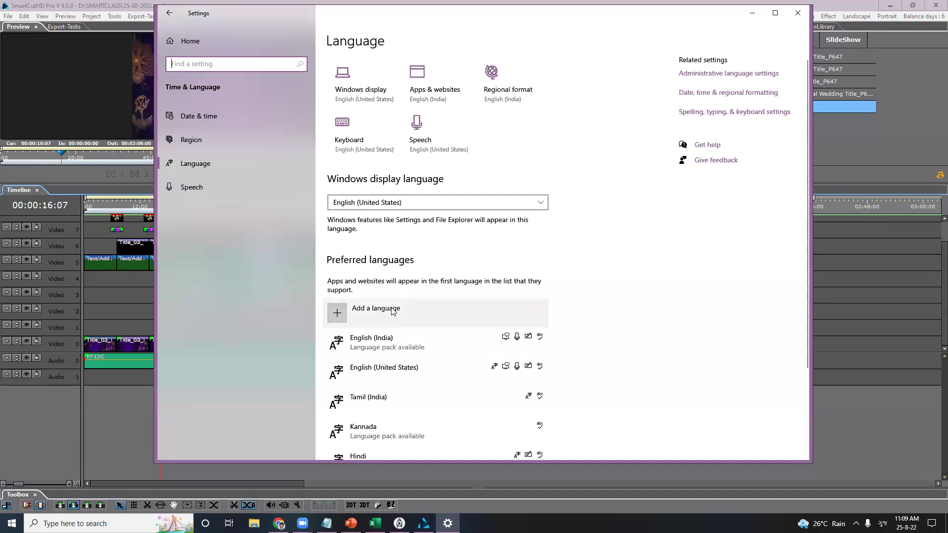
# Step: View Tamil (India)'s language options to compare its installed keyboard, and return to the Language page
pyautogui.click(437, 407)
pyautogui.moveTo(805, 292); pyautogui.dragTo(805, 399)
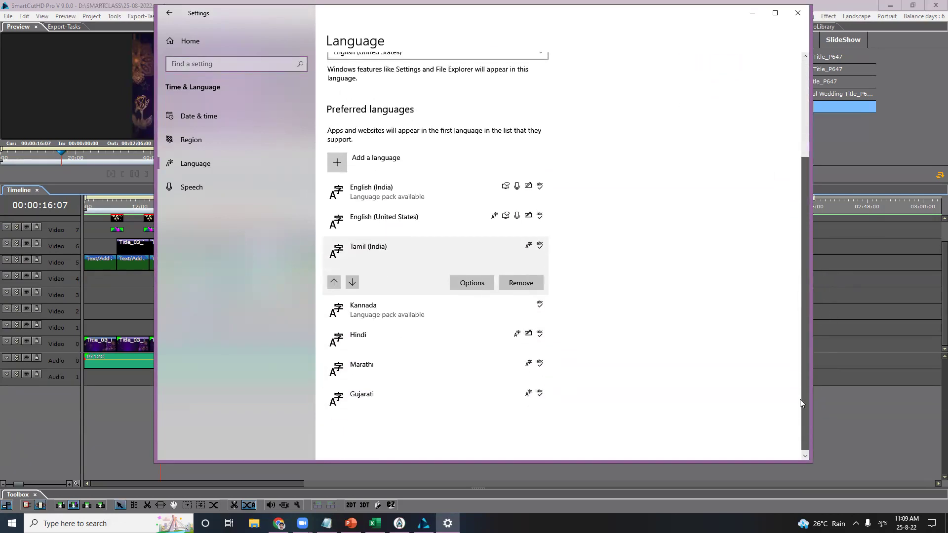
pyautogui.click(473, 281)
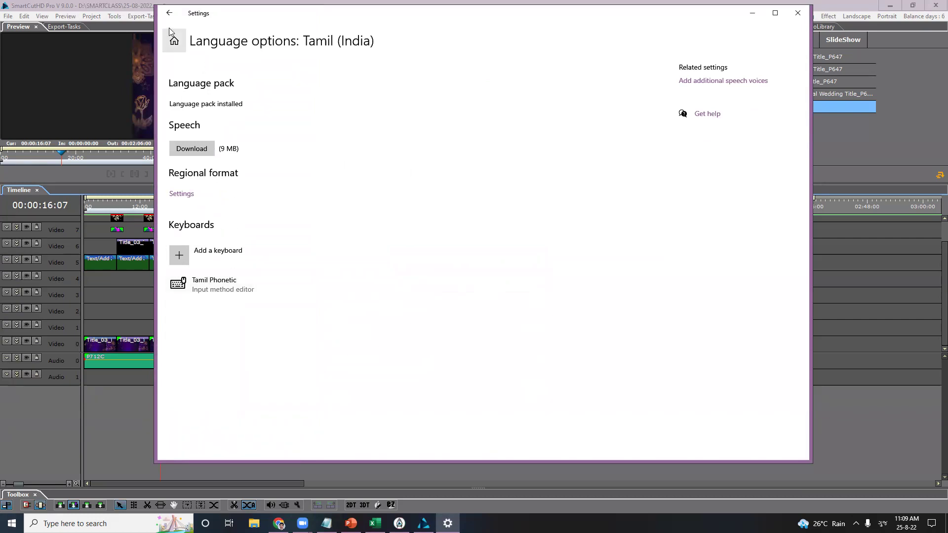
pyautogui.click(169, 13)
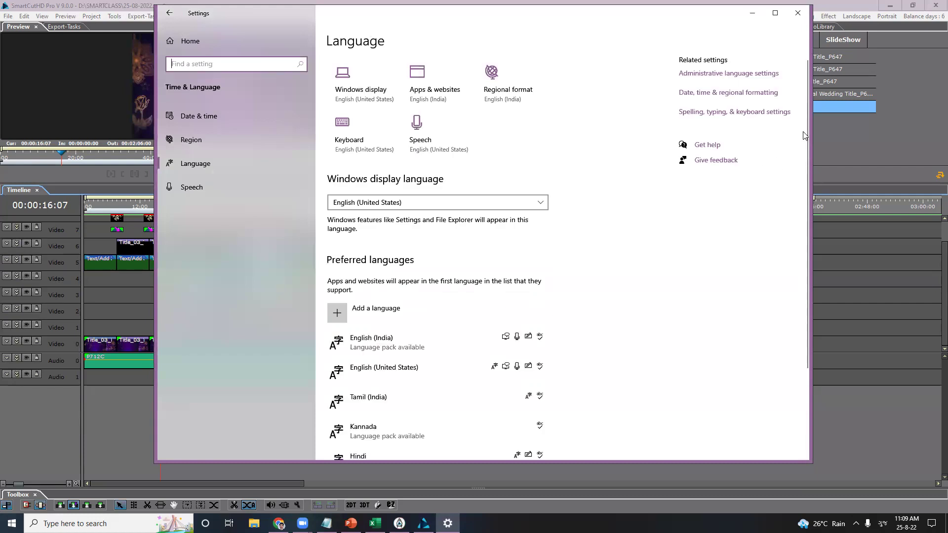
# Step: Add the Gujarati Phonetic keyboard in Gujarati's language options
pyautogui.scroll(-3, 797, 169)
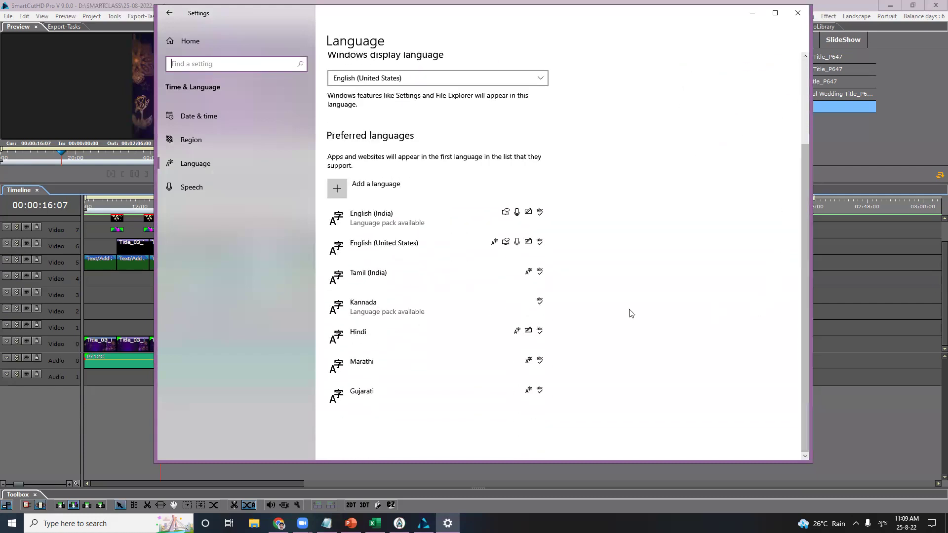
pyautogui.click(385, 395)
pyautogui.click(472, 428)
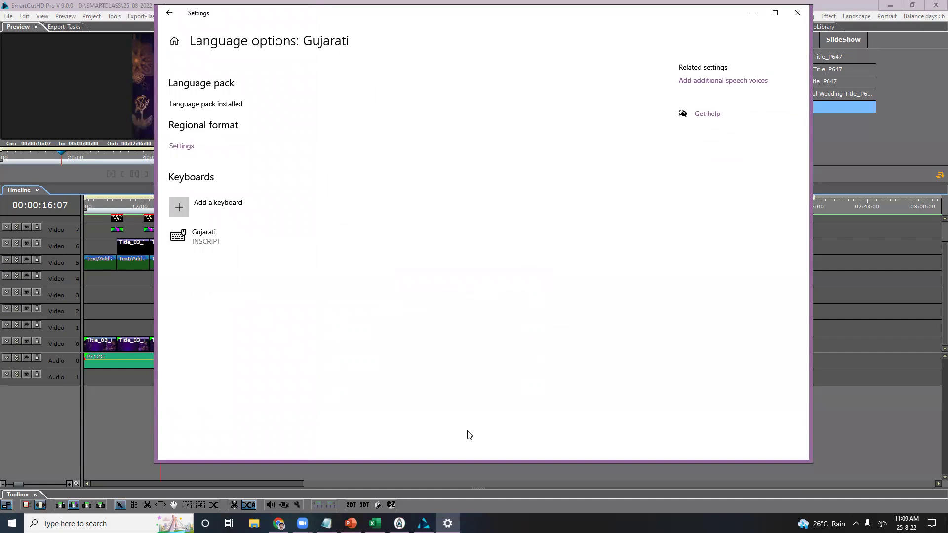
pyautogui.click(215, 246)
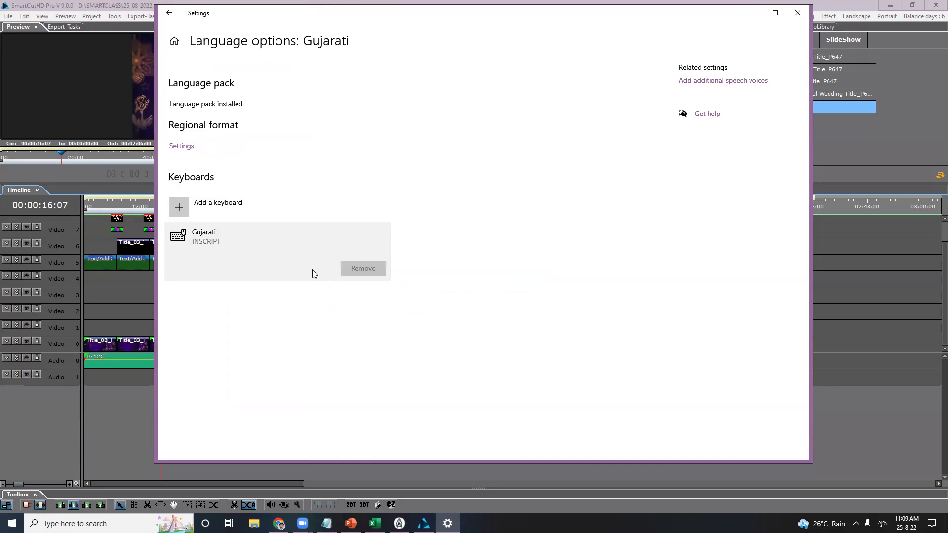
pyautogui.click(218, 211)
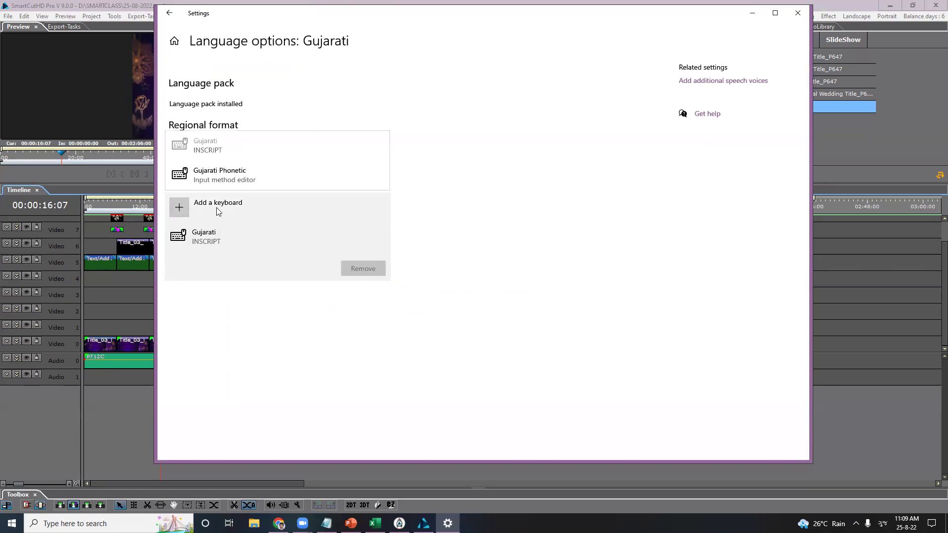
pyautogui.click(241, 175)
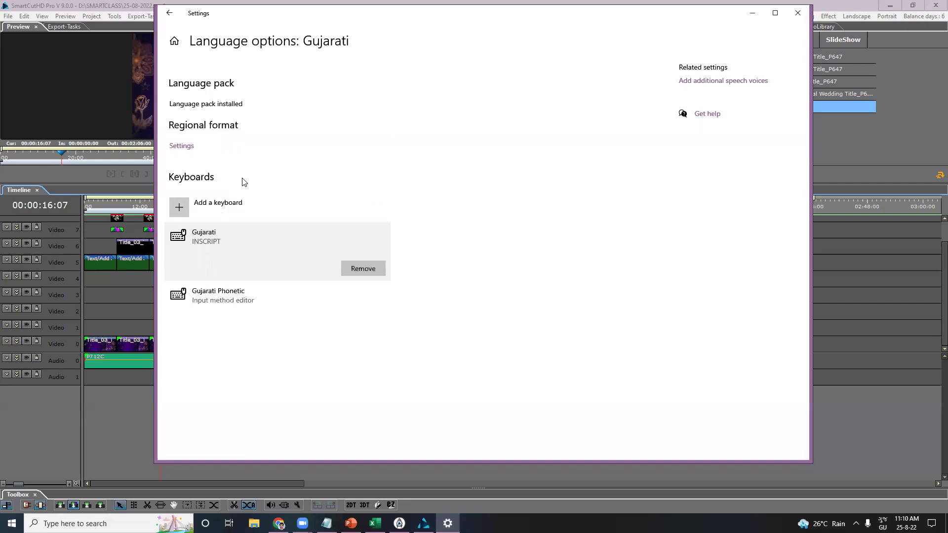
# Step: Remove the Gujarati INSCRIPT keyboard, leaving only Gujarati Phonetic, and close Windows Settings
pyautogui.click(258, 301)
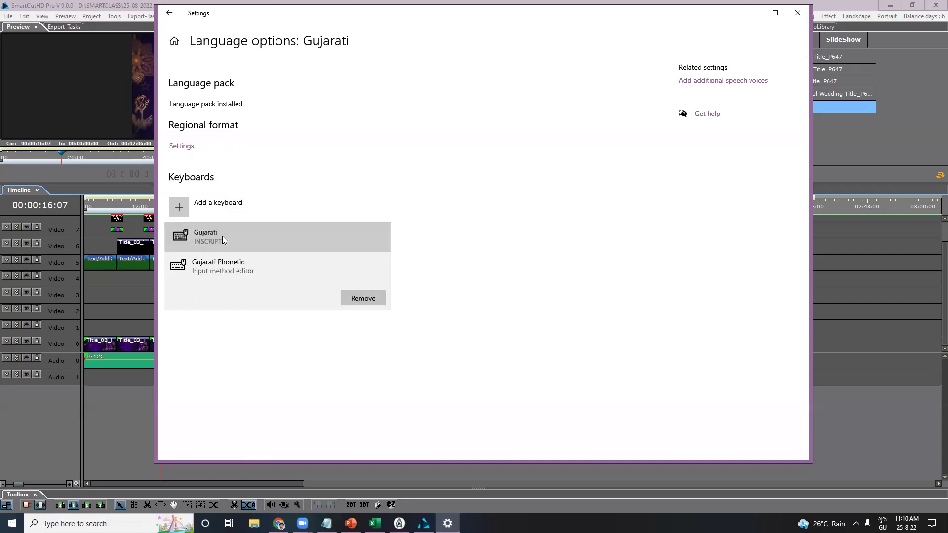
pyautogui.click(192, 235)
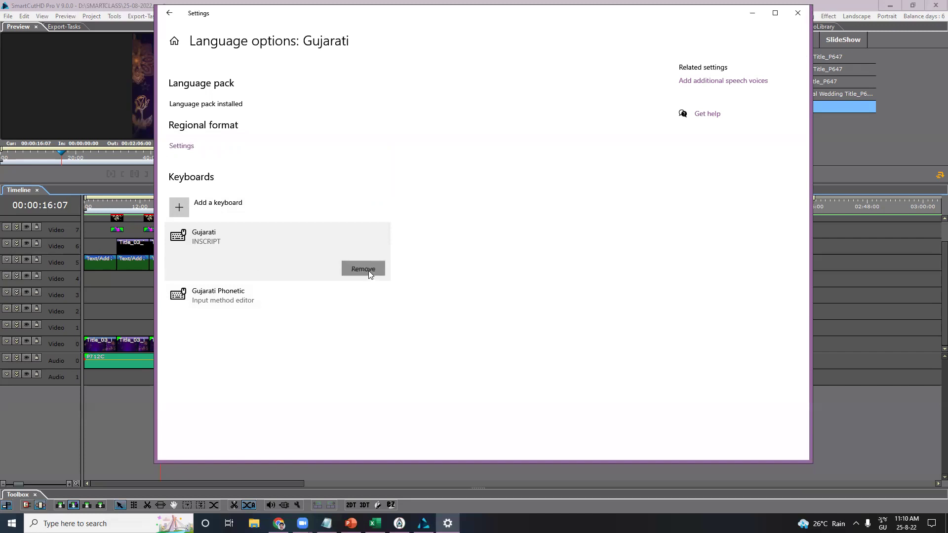
pyautogui.click(369, 270)
pyautogui.click(205, 243)
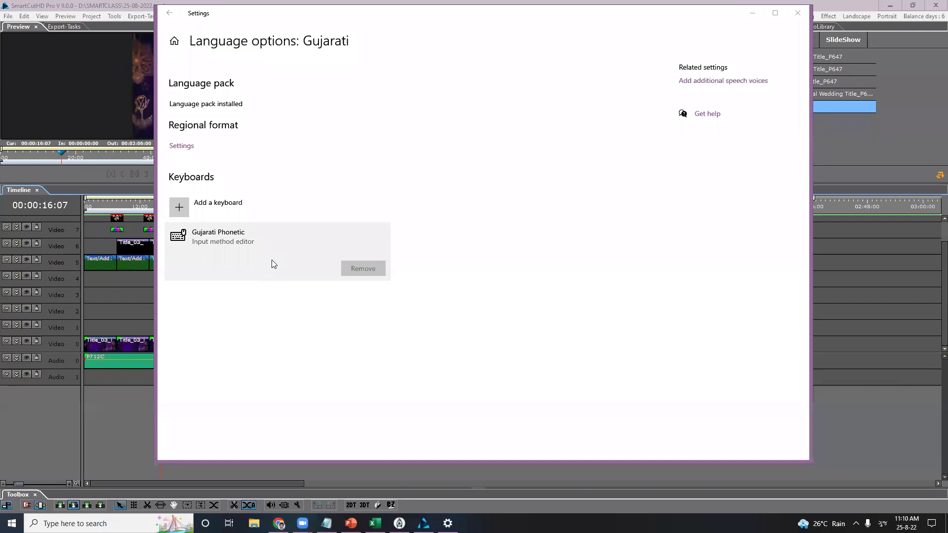
pyautogui.click(797, 15)
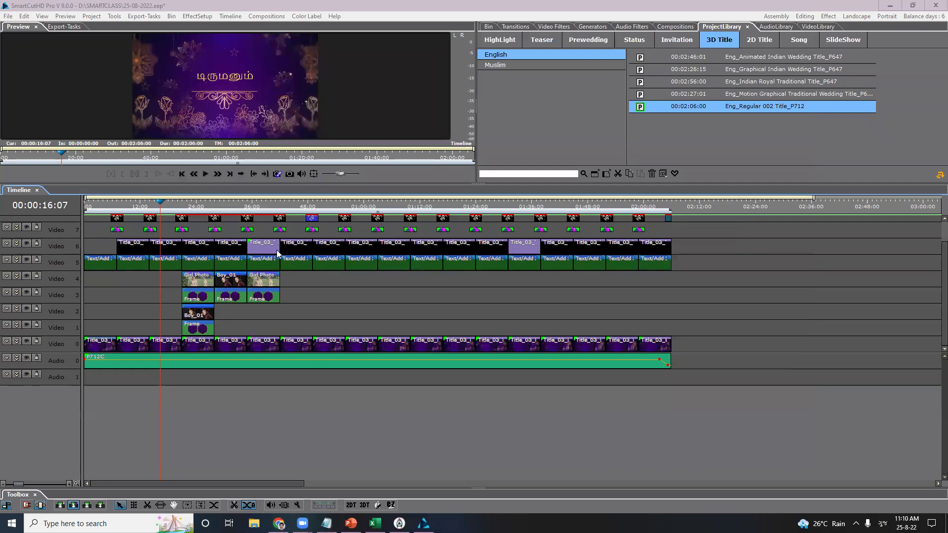
# Step: Move the playhead to 00:00:24:14 and view the title with the couple's photos and names full screen
pyautogui.moveTo(164, 207); pyautogui.dragTo(200, 205)
pyautogui.doubleClick(244, 88)
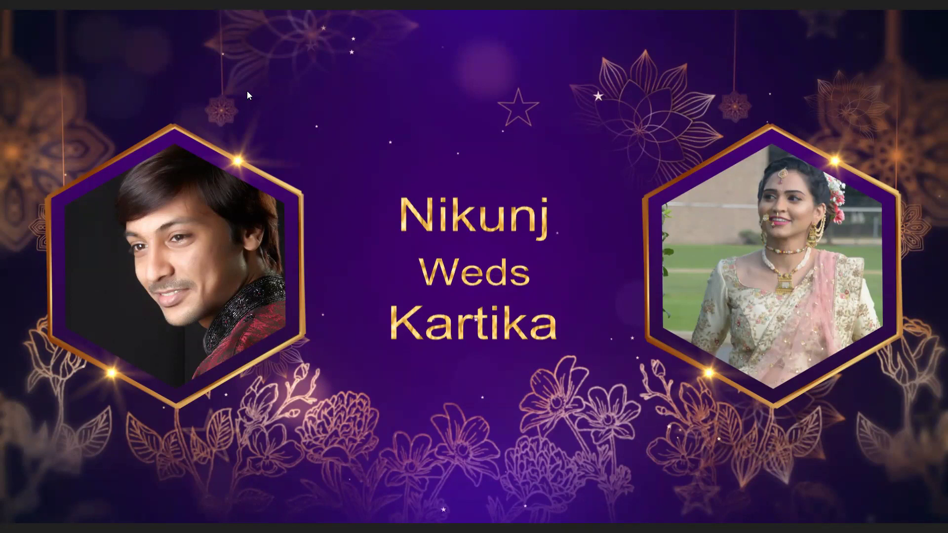
pyautogui.press('Escape')
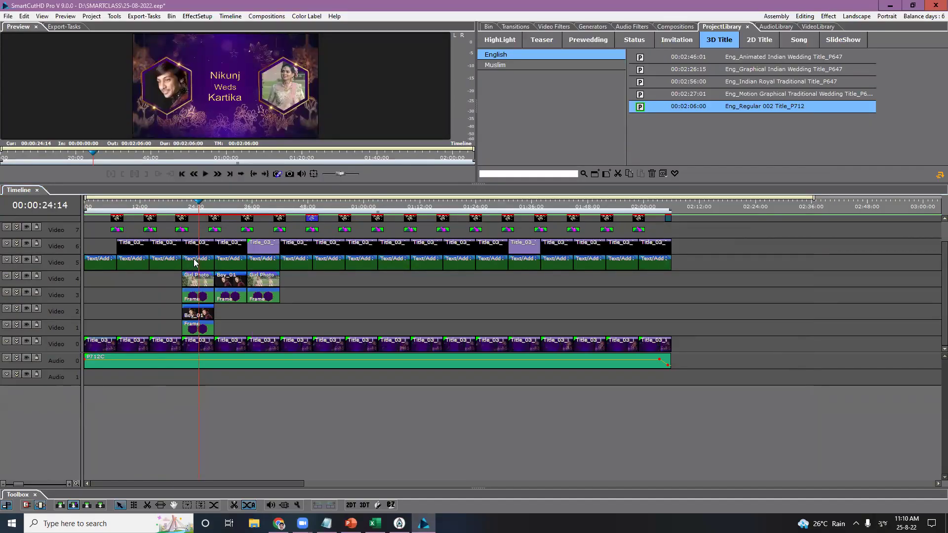
# Step: Open the couple's names title on Video 5 for editing, select the groom's name and switch the input language to Gujarati Phonetic
pyautogui.doubleClick(196, 263)
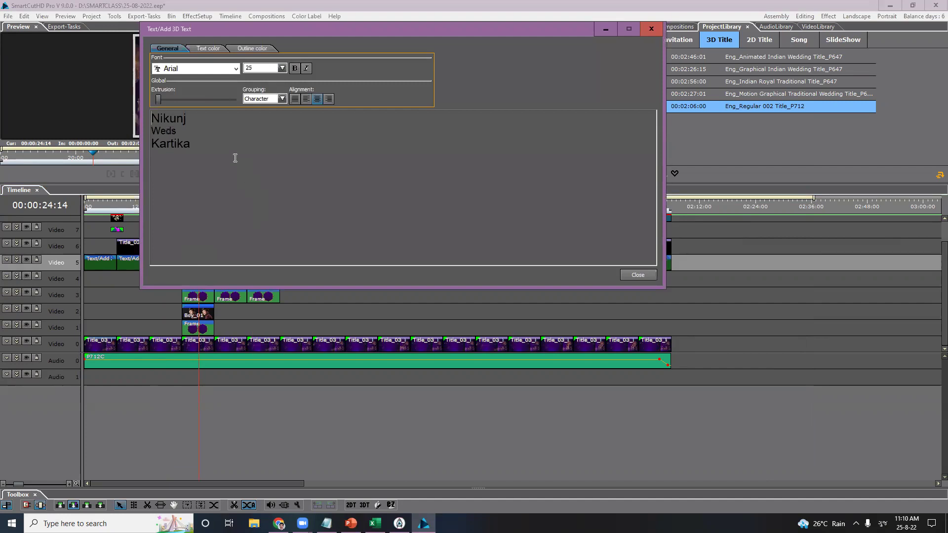
pyautogui.moveTo(203, 115); pyautogui.dragTo(128, 118)
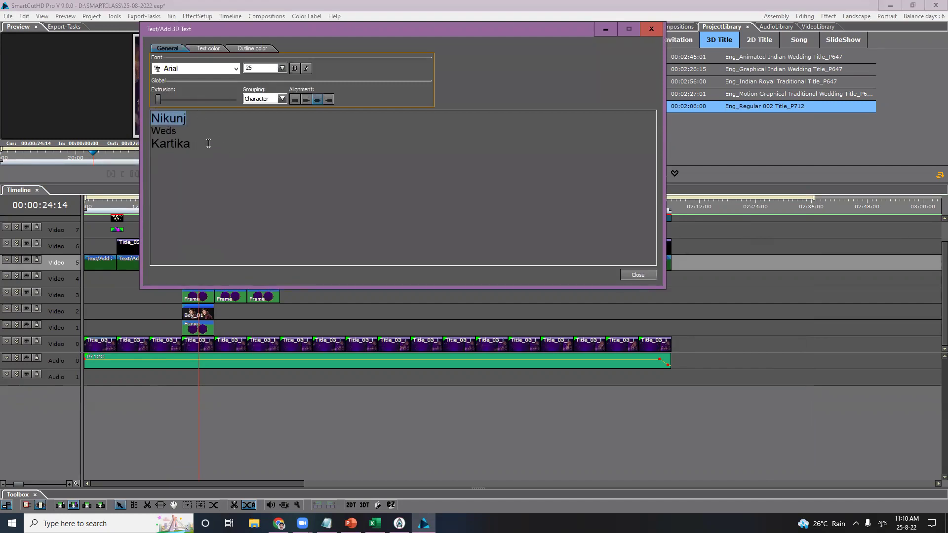
pyautogui.press('super+space')
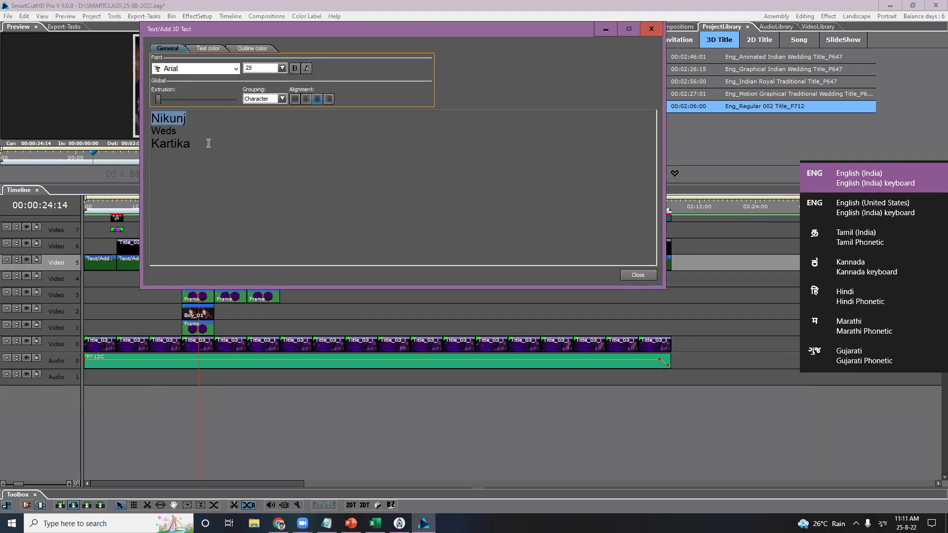
pyautogui.press('super+space')
pyautogui.press('super+space')
pyautogui.press('super+space')
pyautogui.press('super+space')
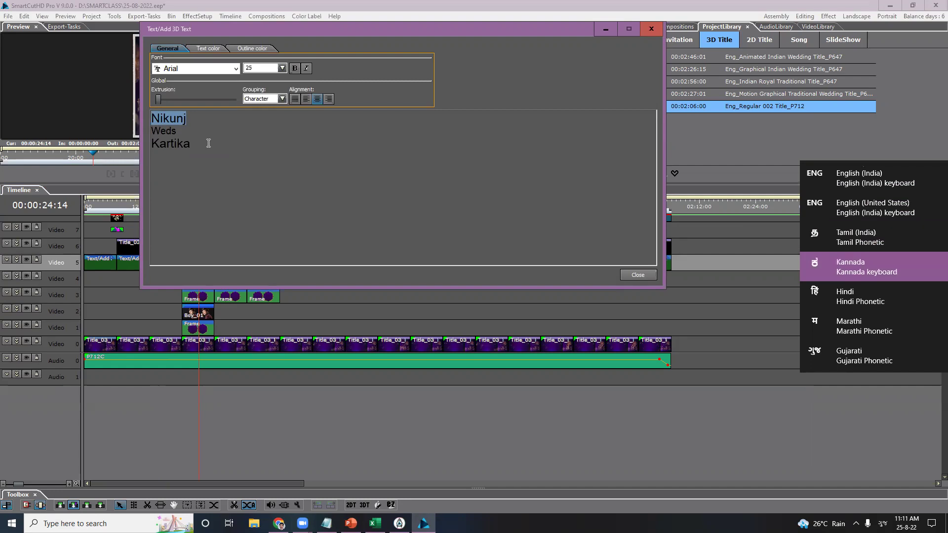
pyautogui.press('super+space')
pyautogui.press('super+space')
pyautogui.press('super+space')
pyautogui.press('super+space')
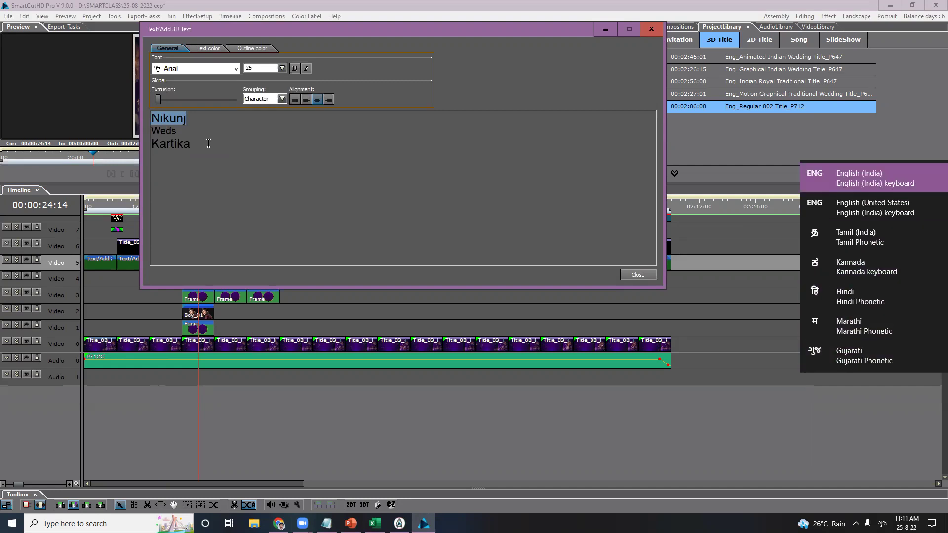
pyautogui.press('super+space')
pyautogui.press('super+space')
pyautogui.press('super+space')
pyautogui.press('super+space')
pyautogui.press('super+space')
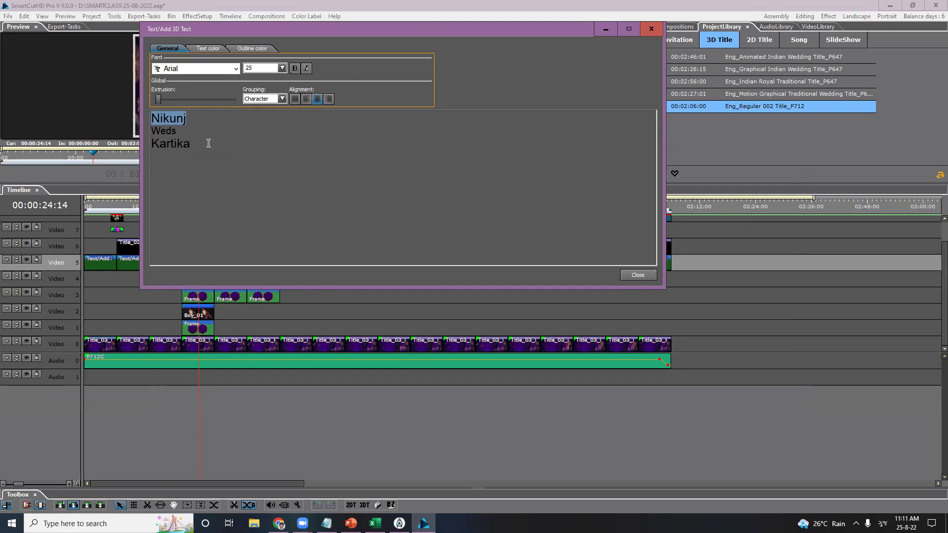
# Step: Replace the groom's name in the first text line with its Gujarati spelling using phonetic input
pyautogui.write('Ni')
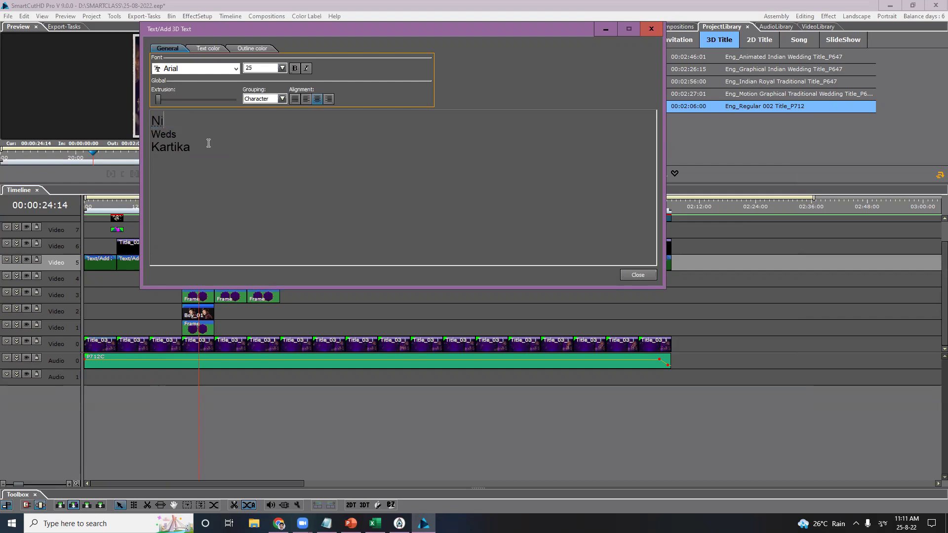
pyautogui.write('kuj')
pyautogui.press('BackSpace')
pyautogui.write('nj')
pyautogui.press('space')
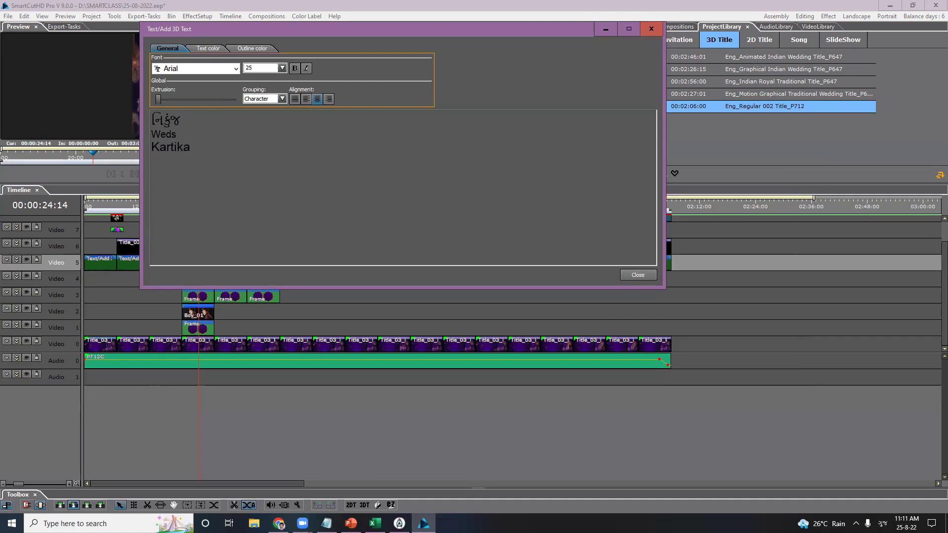
# Step: Switch to Tamil Phonetic input, enter the groom's name in Tamil on the same line and delete the Gujarati version
pyautogui.press('super+space')
pyautogui.press('super+space')
pyautogui.write('Nikunnj')
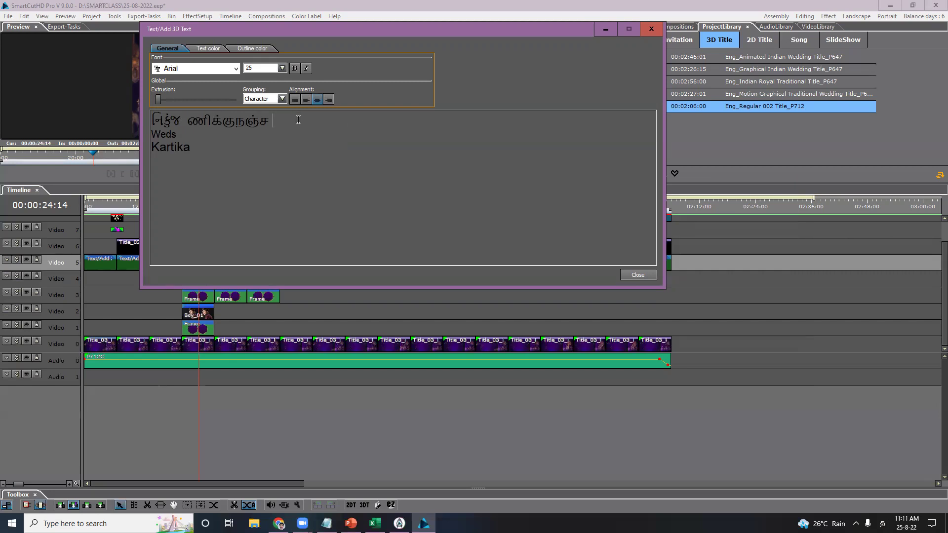
pyautogui.moveTo(181, 119); pyautogui.dragTo(130, 118)
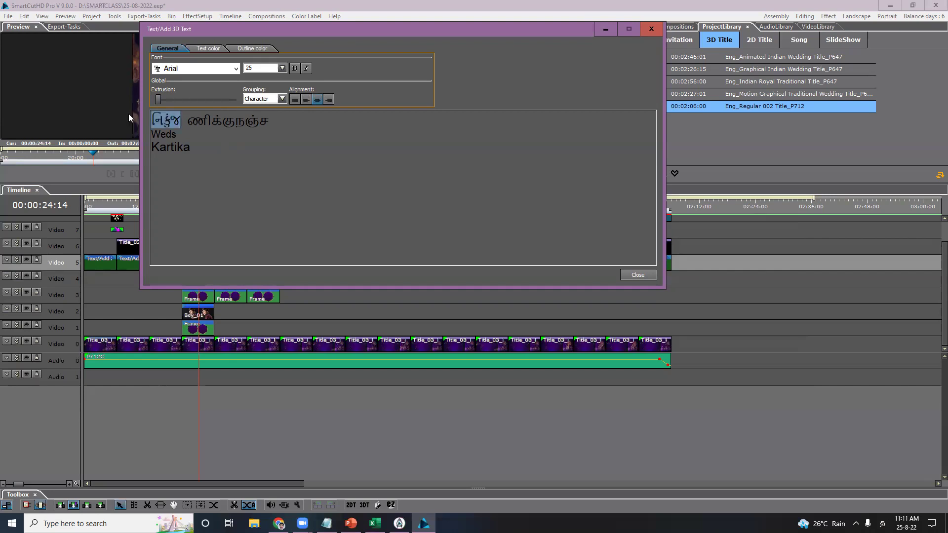
pyautogui.press('BackSpace')
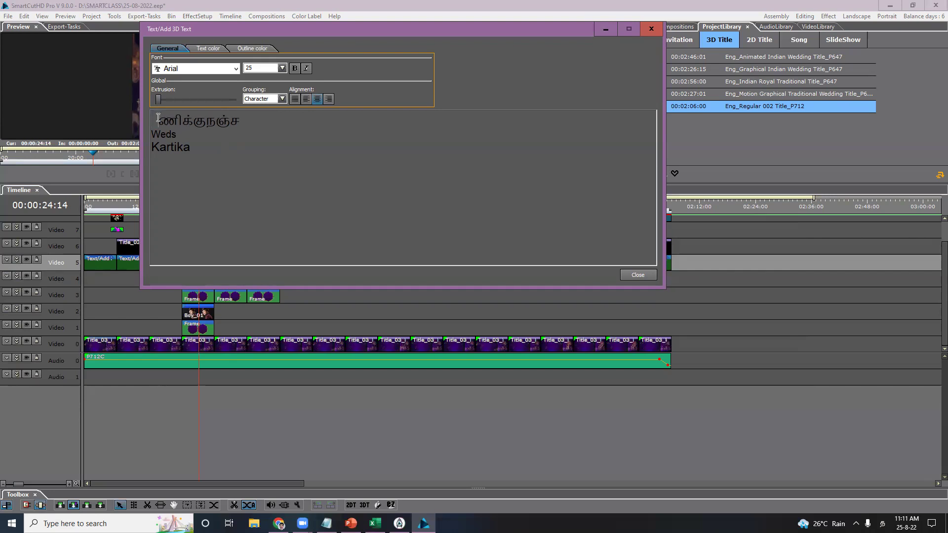
# Step: Replace the bride's name in the third text line with its Tamil spelling and check the title full screen
pyautogui.moveTo(210, 147); pyautogui.dragTo(113, 155)
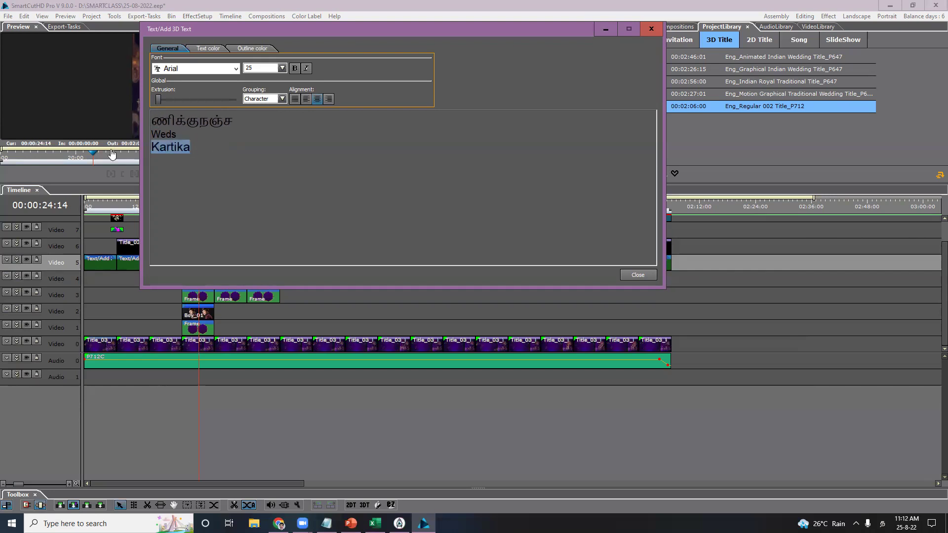
pyautogui.write('Kartika')
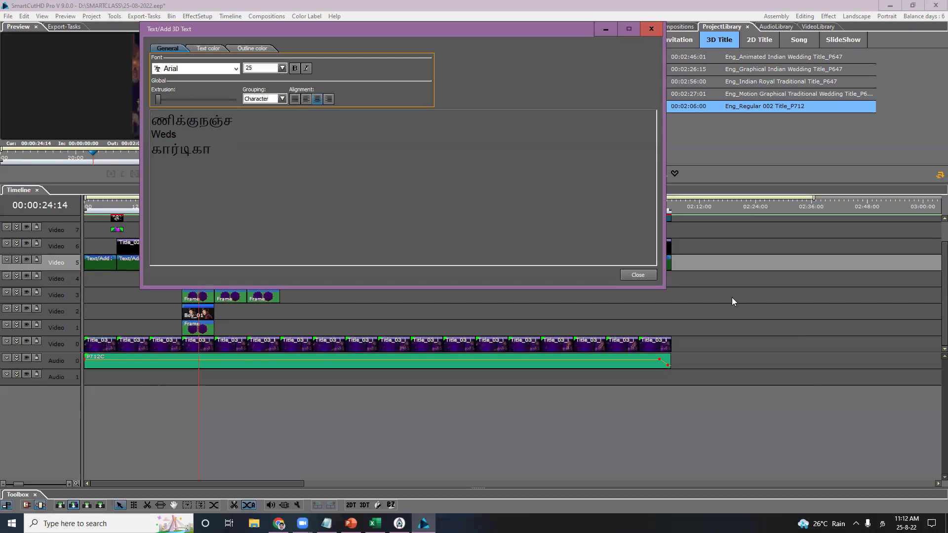
pyautogui.click(638, 275)
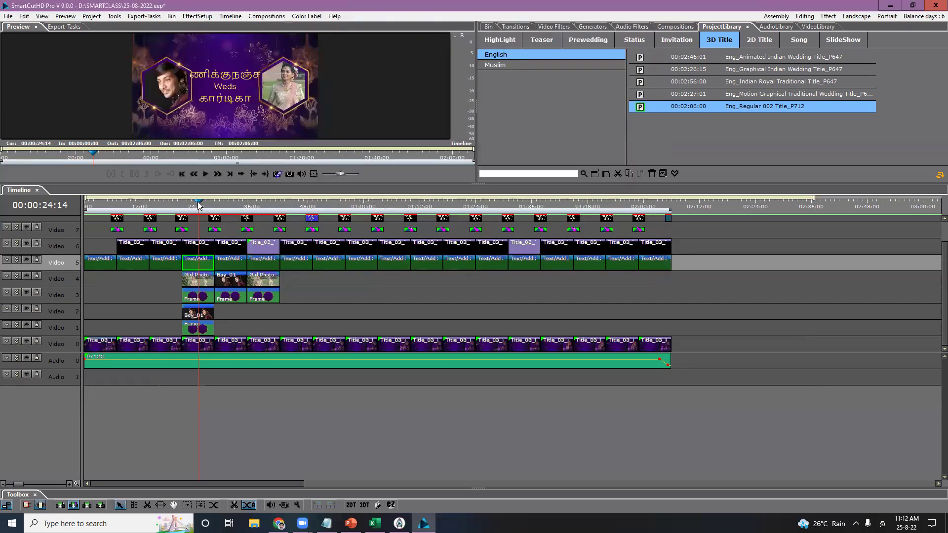
pyautogui.doubleClick(264, 91)
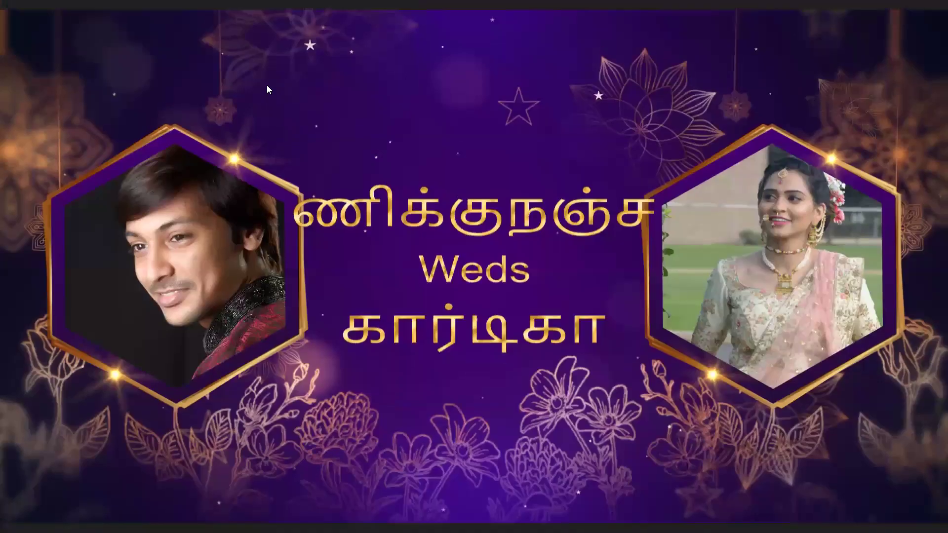
pyautogui.doubleClick(267, 84)
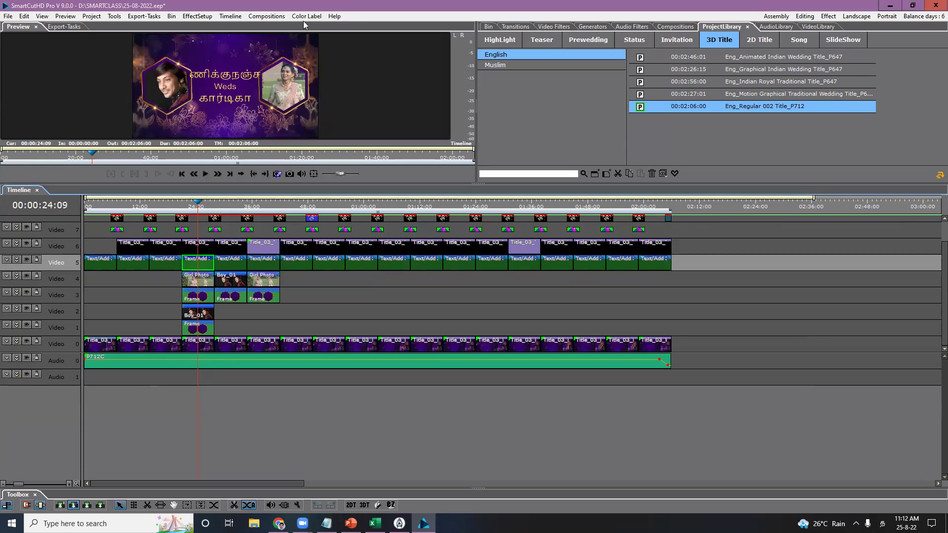
# Step: Show the Effect Setup window, dock it in the same group as ProjectLibrary and enlarge the preview and effect panes
pyautogui.doubleClick(46, 8)
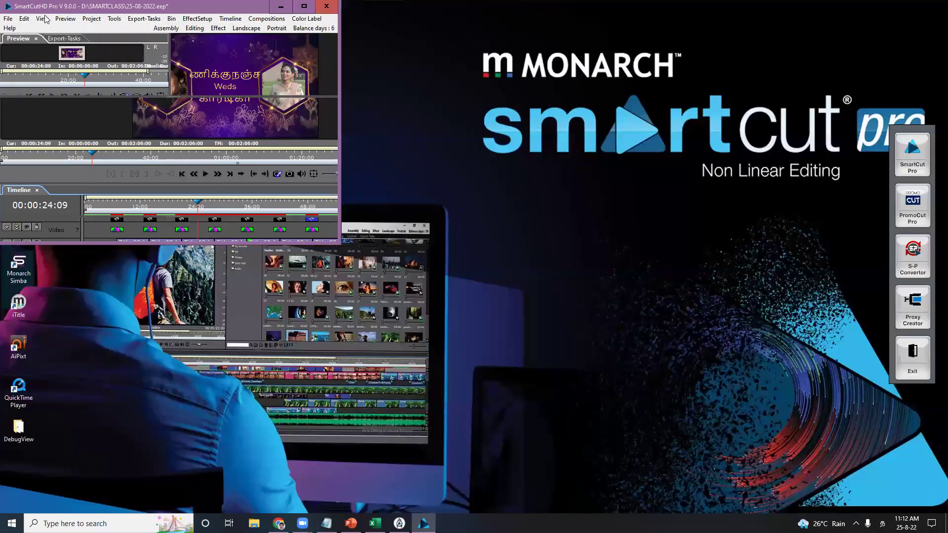
pyautogui.doubleClick(68, 11)
pyautogui.click(42, 16)
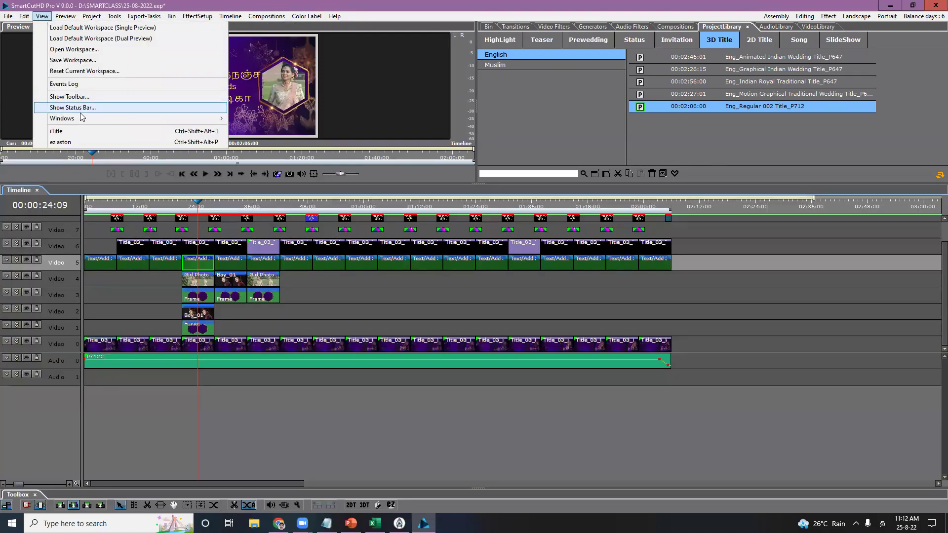
pyautogui.moveTo(81, 118)
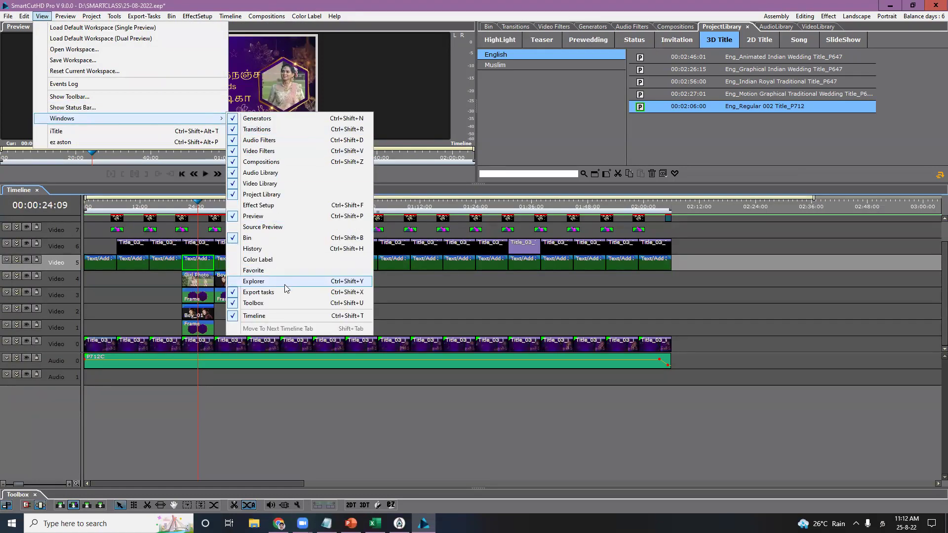
pyautogui.click(264, 206)
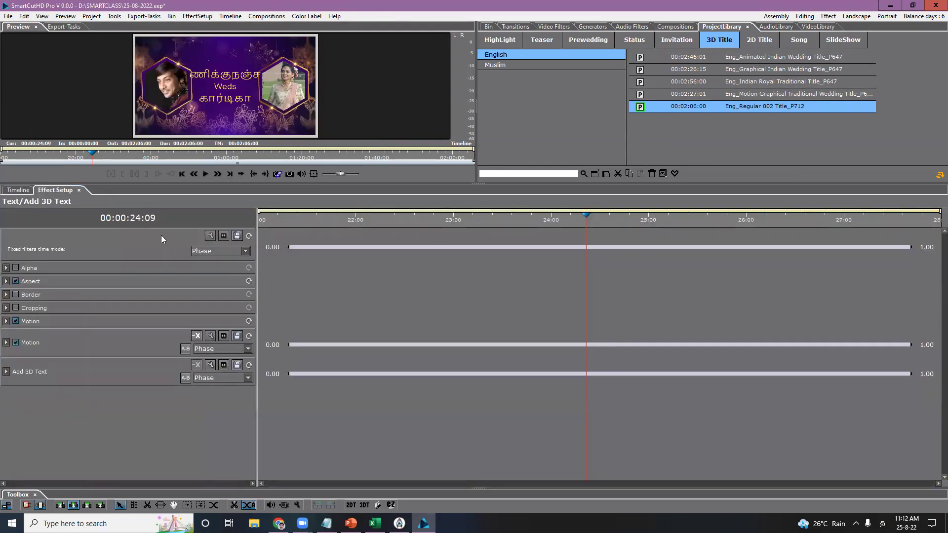
pyautogui.click(55, 192)
pyautogui.moveTo(55, 192); pyautogui.dragTo(716, 105)
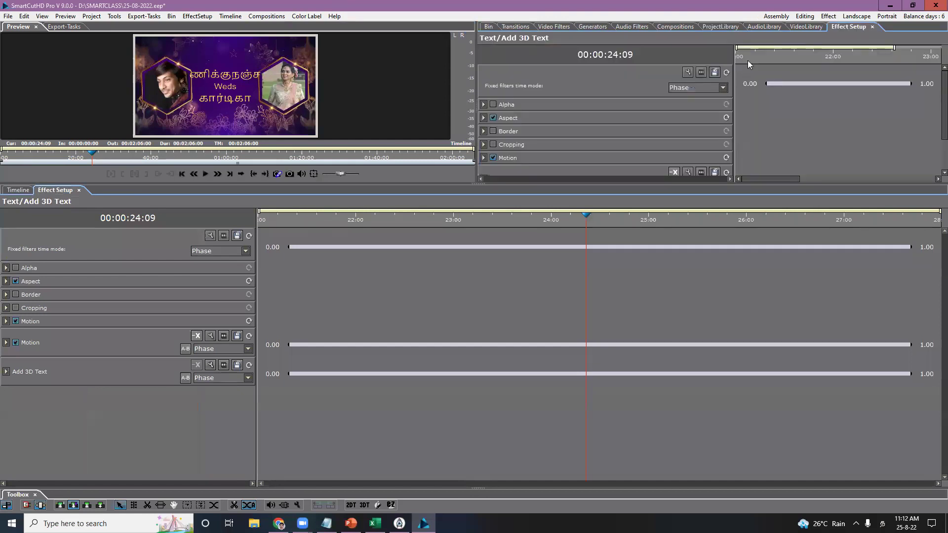
pyautogui.click(849, 27)
pyautogui.moveTo(822, 183); pyautogui.dragTo(806, 286)
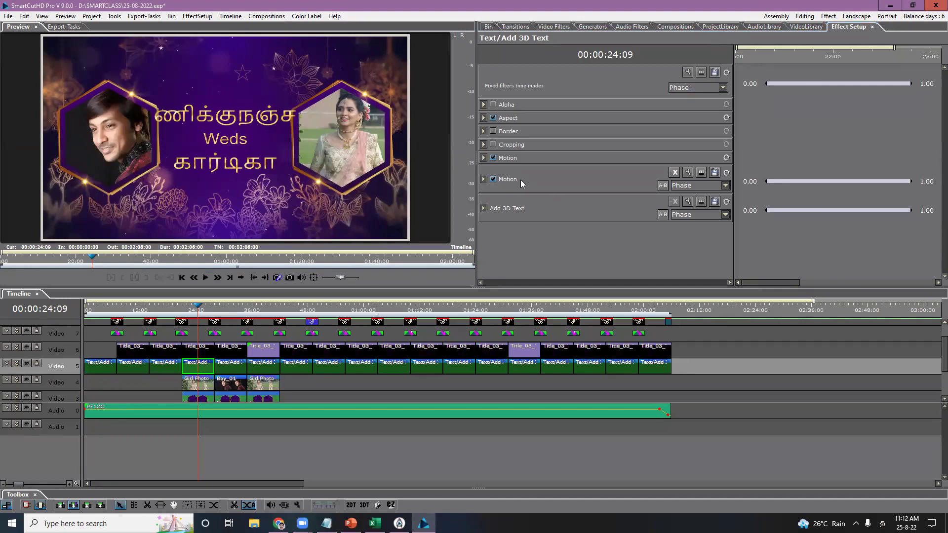
# Step: Expand the names title's Motion scale settings and play the title from 00:00:22:21 to 00:00:25:03
pyautogui.click(484, 158)
pyautogui.click(490, 184)
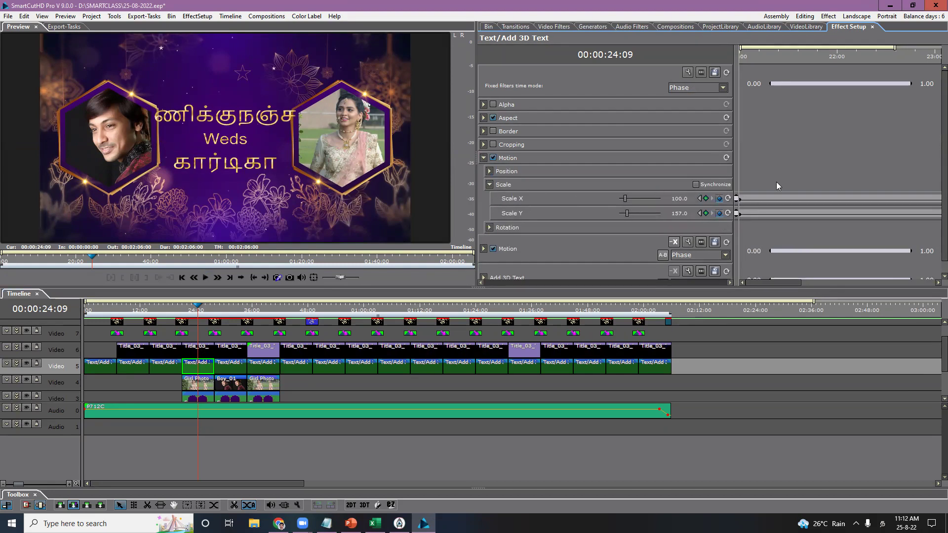
pyautogui.click(778, 54)
pyautogui.moveTo(803, 60); pyautogui.dragTo(921, 57)
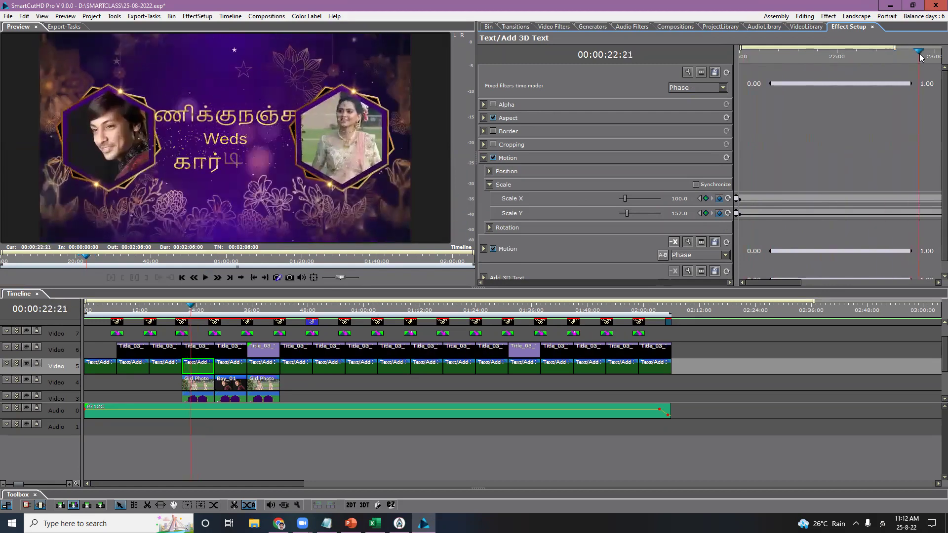
pyautogui.scroll(-3, 908, 57)
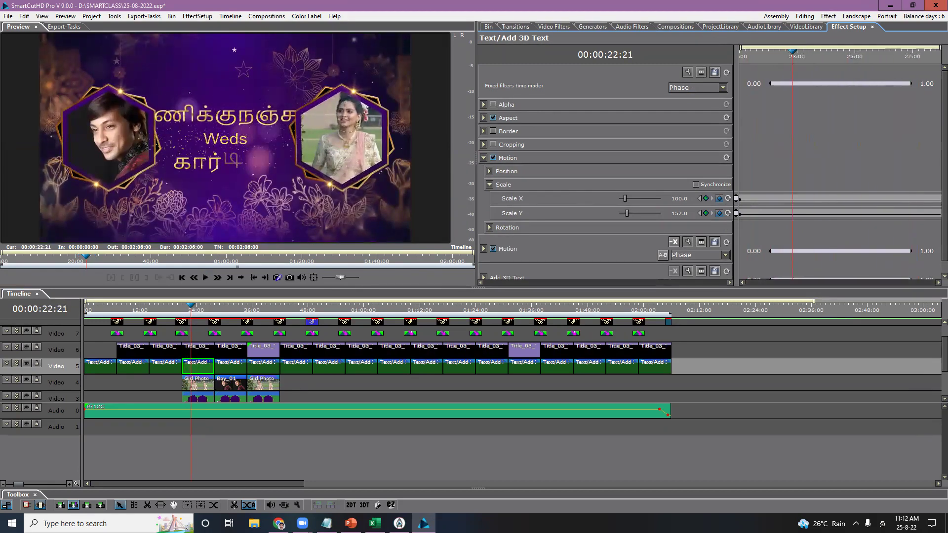
pyautogui.press('space')
pyautogui.press('space')
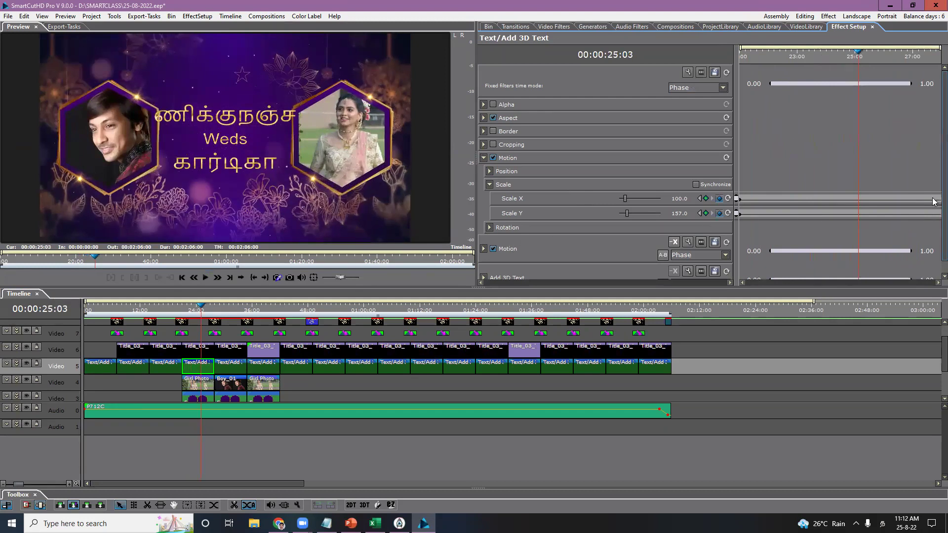
pyautogui.scroll(-1, 933, 201)
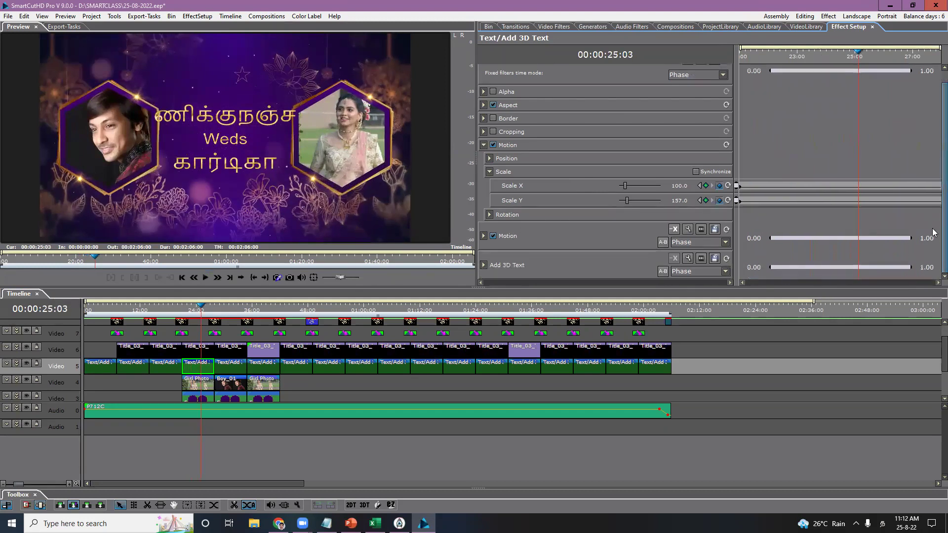
# Step: Open the couple's names title on Video 5 for editing and set the groom's name to font size 20
pyautogui.doubleClick(196, 366)
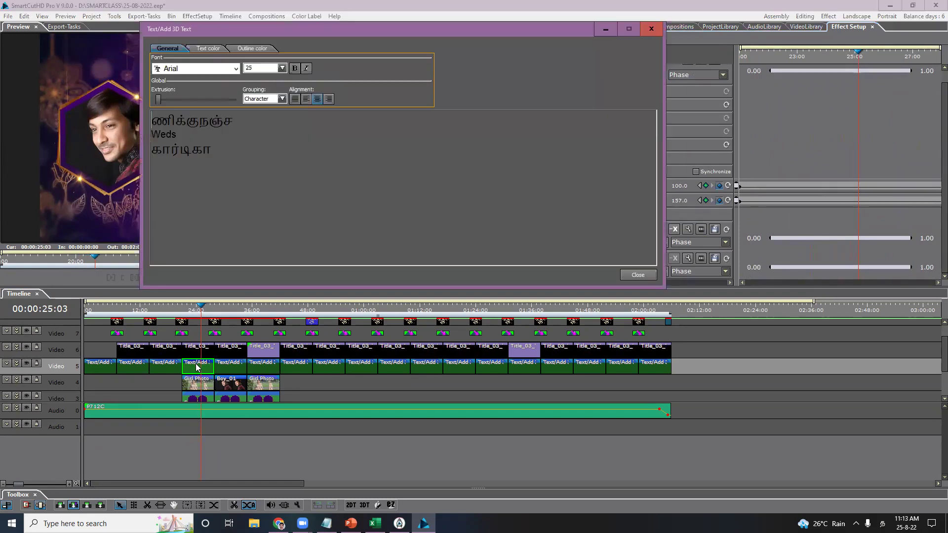
pyautogui.hotkey('ctrl', 'a')
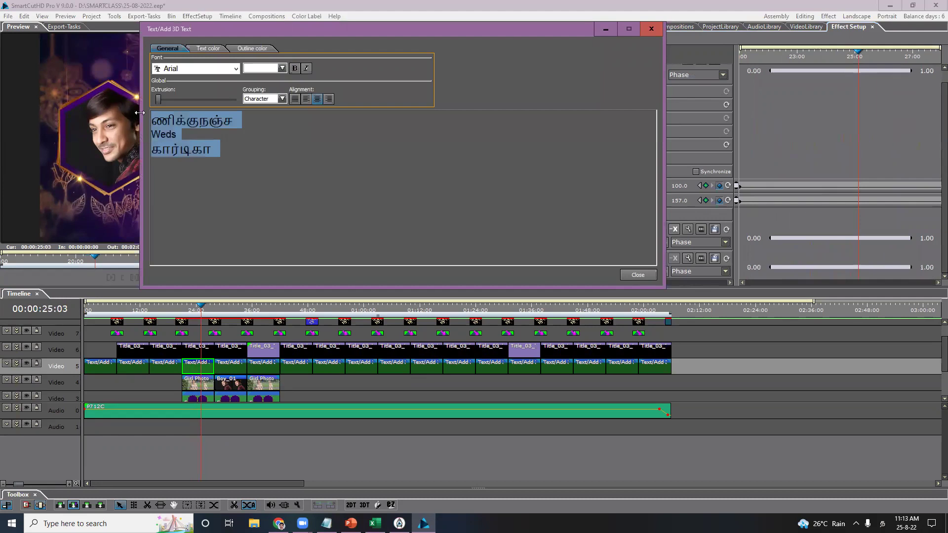
pyautogui.press('Right')
pyautogui.moveTo(102, 117); pyautogui.dragTo(103, 117)
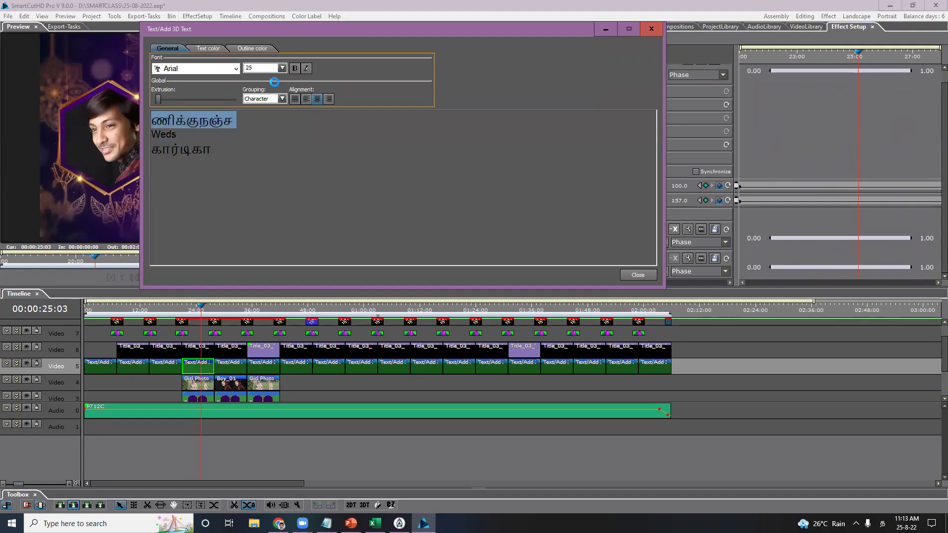
pyautogui.click(282, 71)
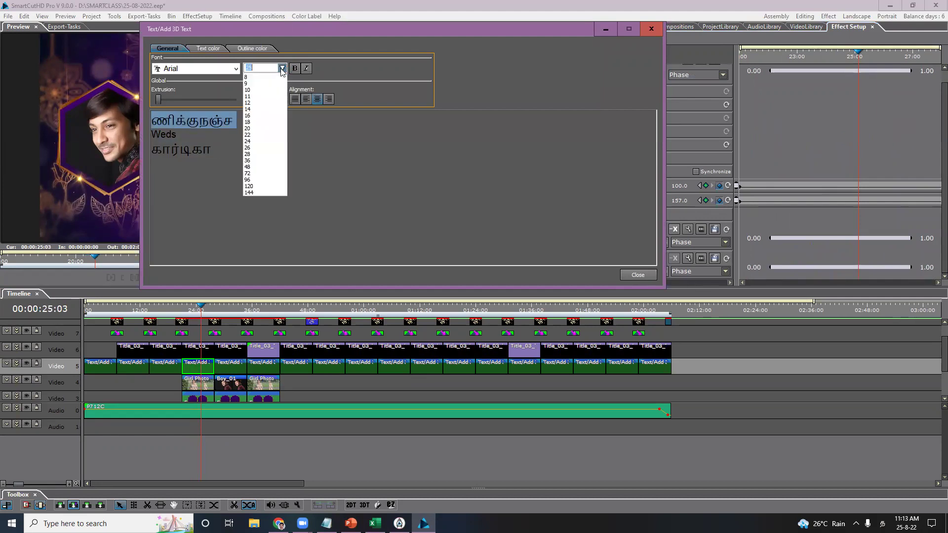
pyautogui.click(255, 128)
# Step: Set the bride's name to font size 20 and close the text editor
pyautogui.moveTo(231, 147); pyautogui.dragTo(134, 150)
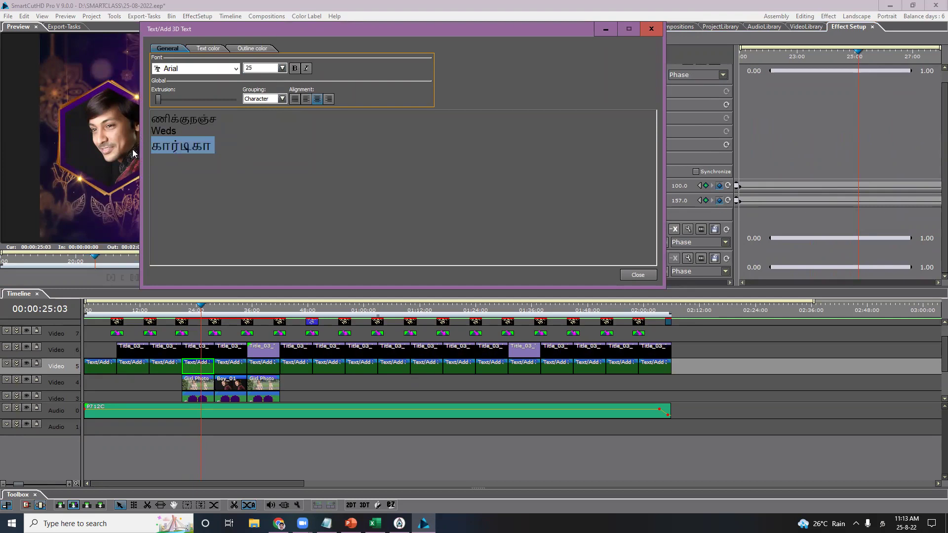
pyautogui.click(282, 69)
pyautogui.click(255, 130)
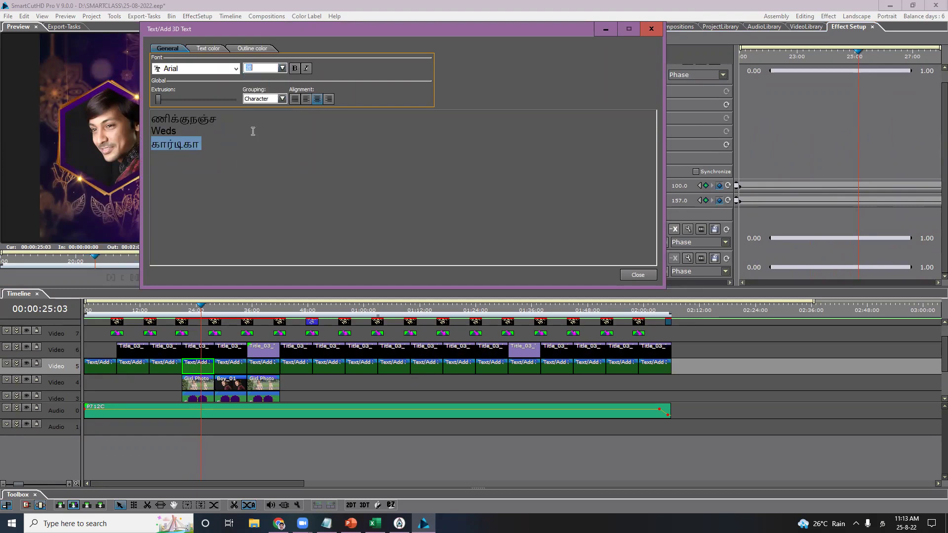
pyautogui.click(638, 275)
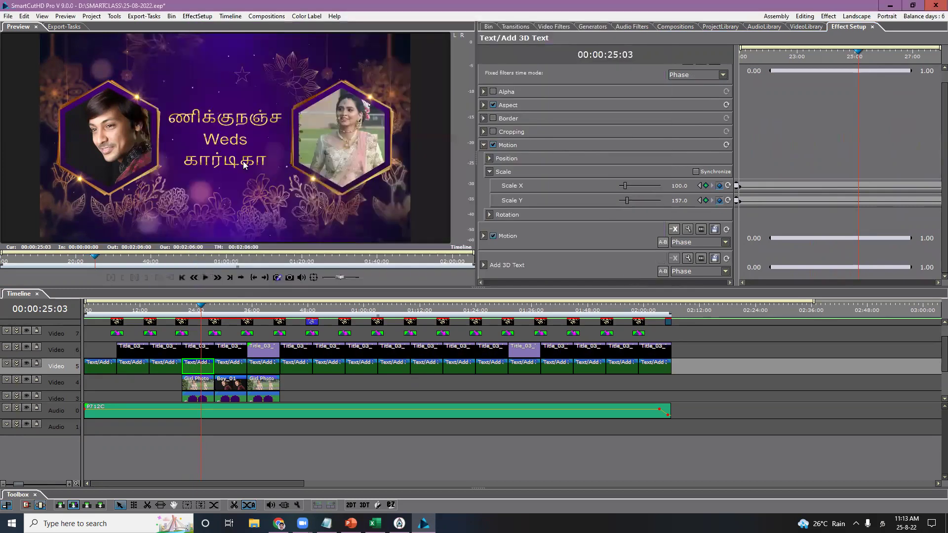
# Step: View the resized names title full screen at 00:00:25:03 and again at 00:00:23:12
pyautogui.doubleClick(267, 182)
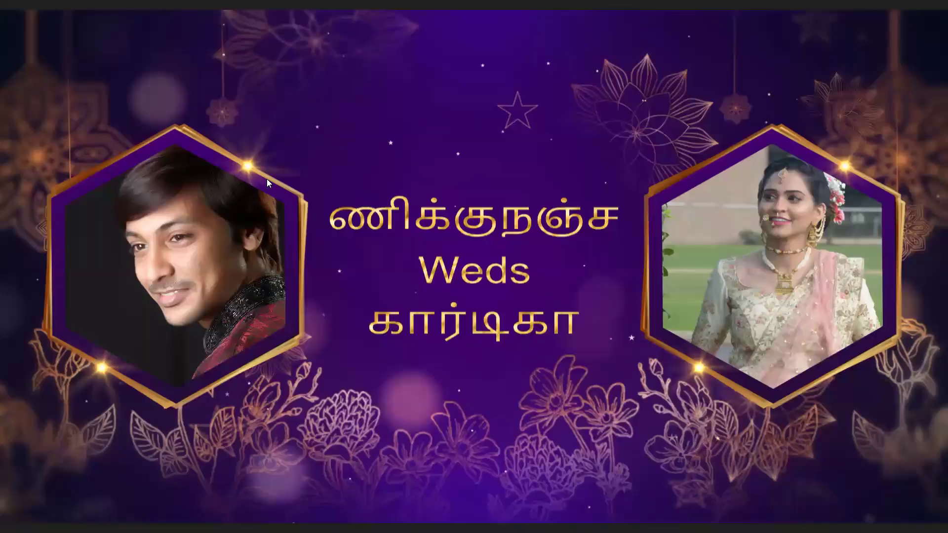
pyautogui.doubleClick(267, 179)
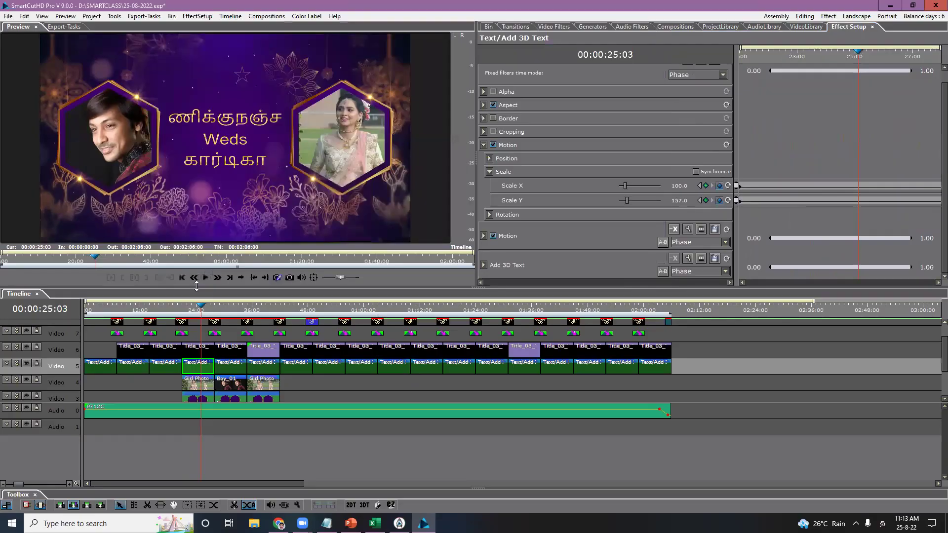
pyautogui.click(194, 312)
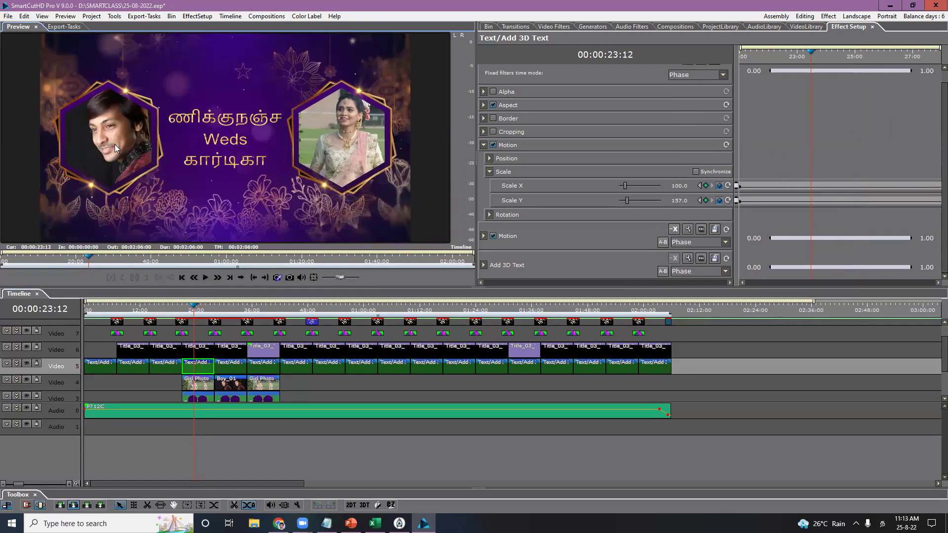
pyautogui.click(234, 174)
pyautogui.doubleClick(235, 171)
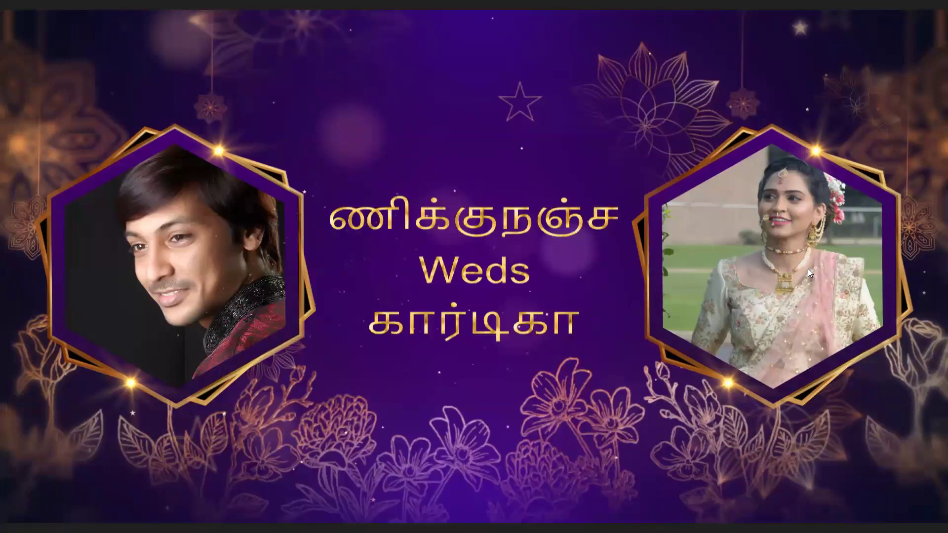
pyautogui.doubleClick(508, 266)
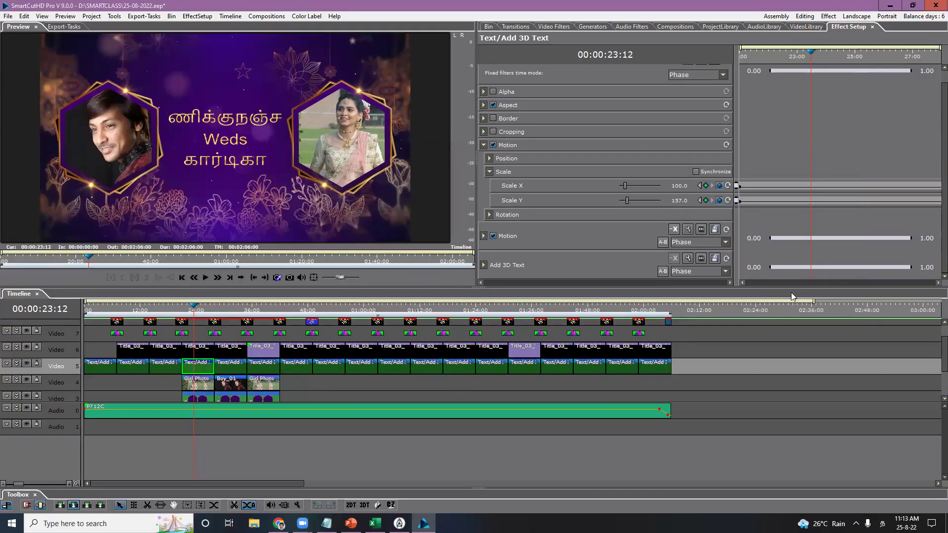
# Step: Select the first girl photo clip on Video 4 and expand the Eng_Regular 002 Title_P712 folder in a widened Bin folder list
pyautogui.moveTo(743, 233); pyautogui.dragTo(743, 234)
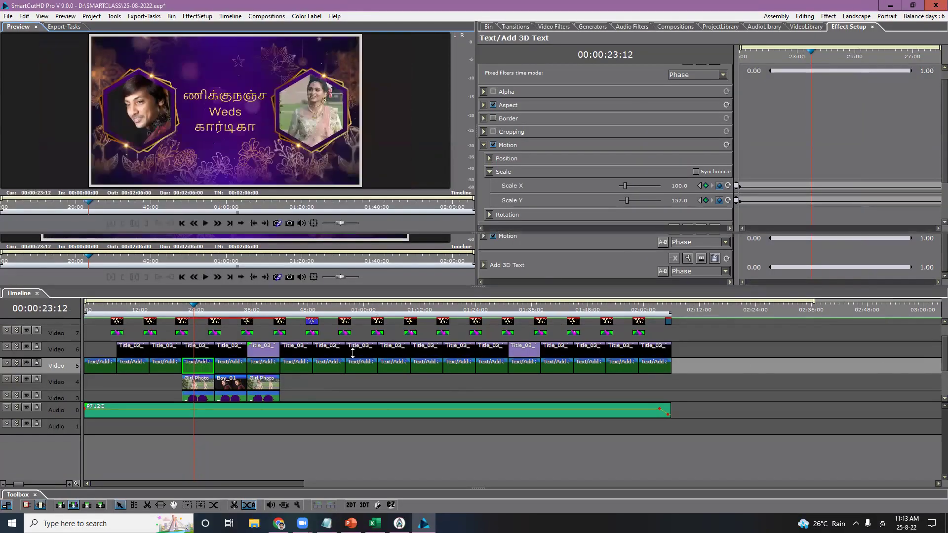
pyautogui.click(196, 331)
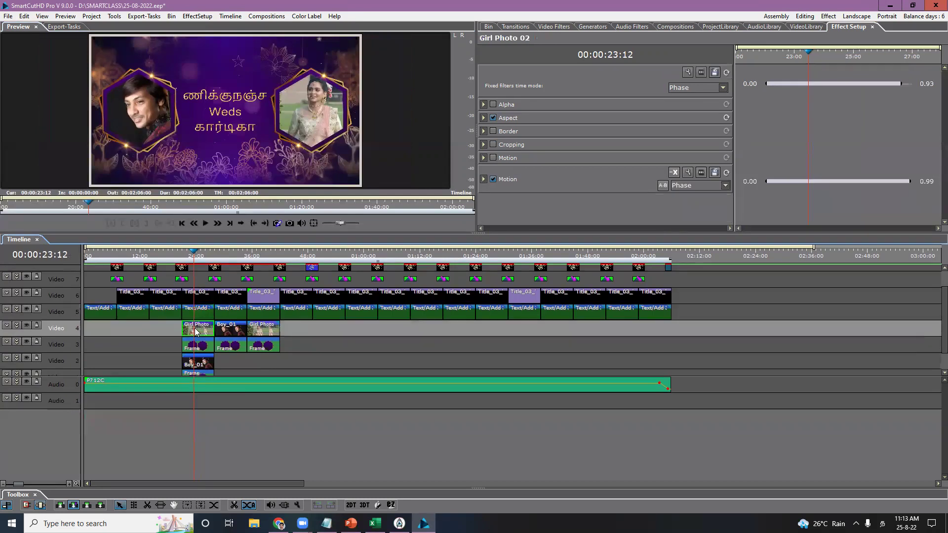
pyautogui.click(489, 27)
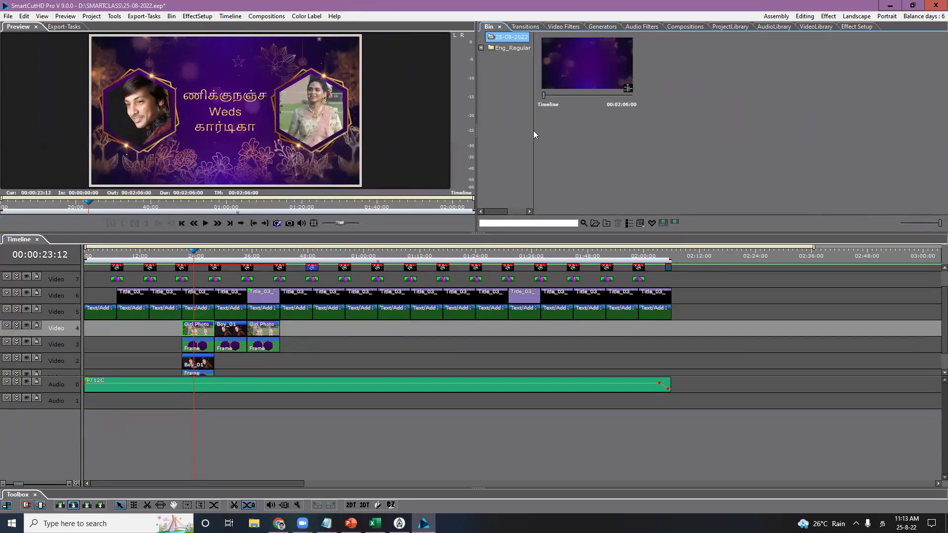
pyautogui.moveTo(533, 130); pyautogui.dragTo(612, 118)
pyautogui.click(483, 49)
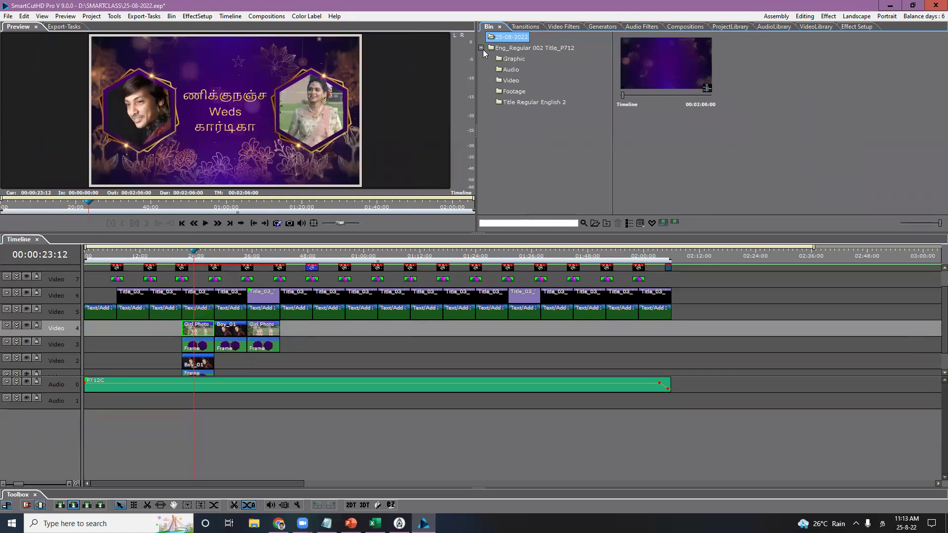
# Step: View the Graphic folder in the Bin and return to the Eng_Regular 002 Title_P712 folder
pyautogui.click(513, 59)
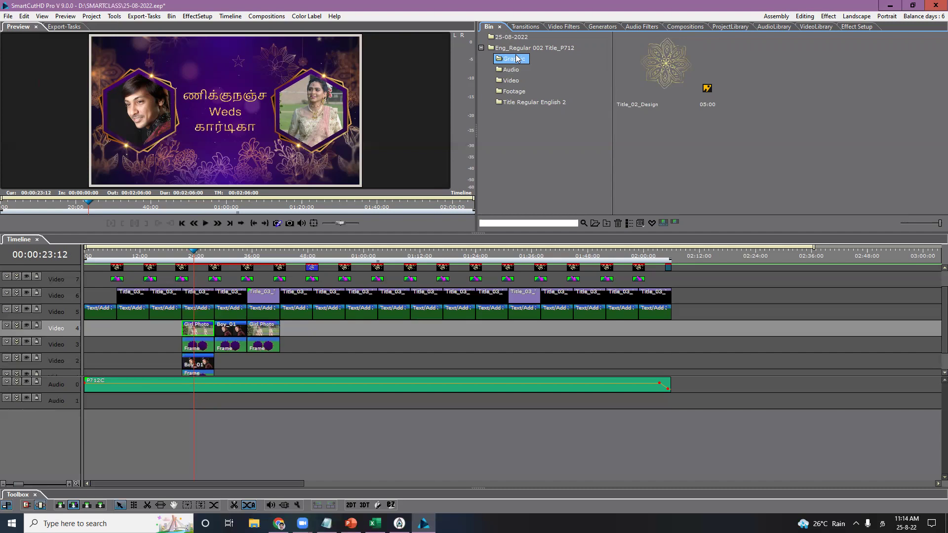
pyautogui.moveTo(514, 58)
pyautogui.mouseDown()
pyautogui.moveTo(522, 132)
pyautogui.moveTo(557, 146)
pyautogui.moveTo(528, 142)
pyautogui.moveTo(519, 76)
pyautogui.mouseUp()
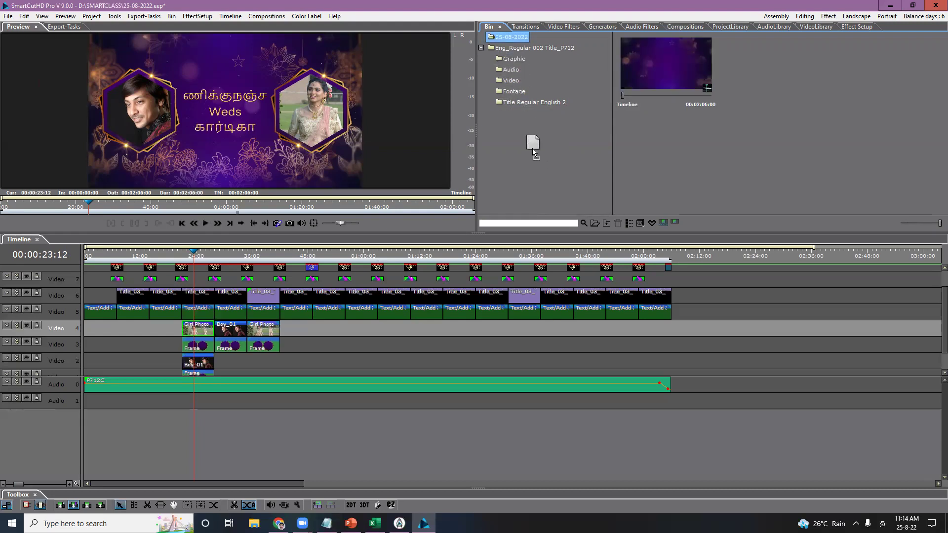
pyautogui.moveTo(532, 149); pyautogui.dragTo(532, 147)
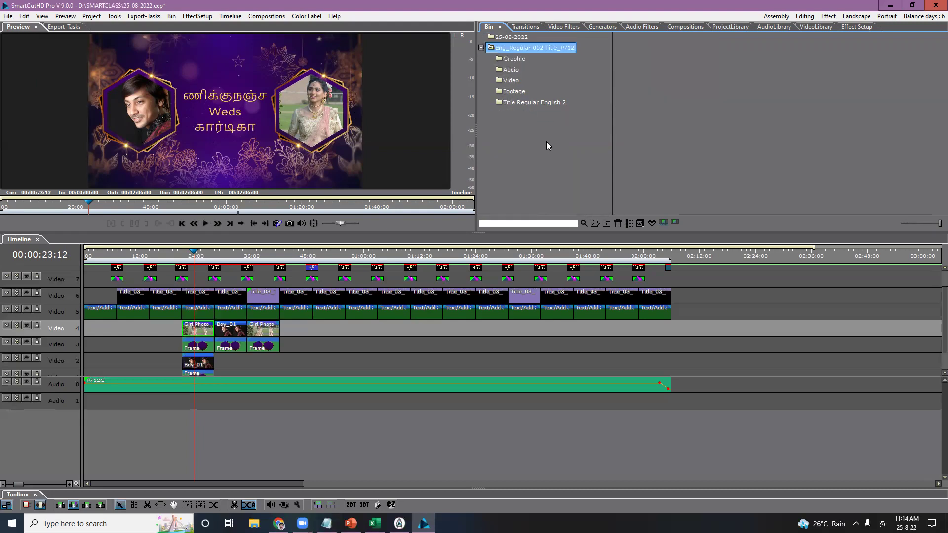
# Step: Look through the Graphic, Audio, Video, Footage and Title Regular English 2 folders of the title project in the Bin
pyautogui.click(513, 58)
pyautogui.click(513, 70)
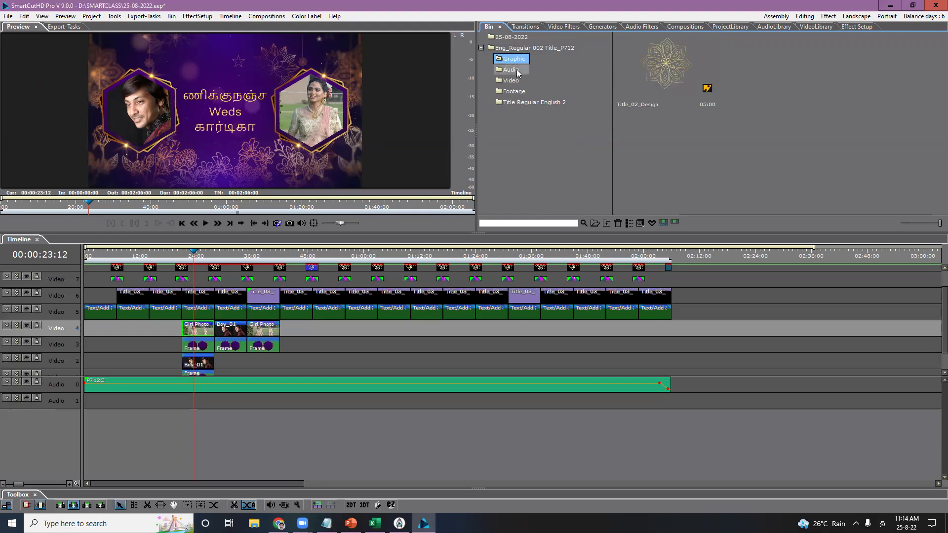
pyautogui.click(512, 81)
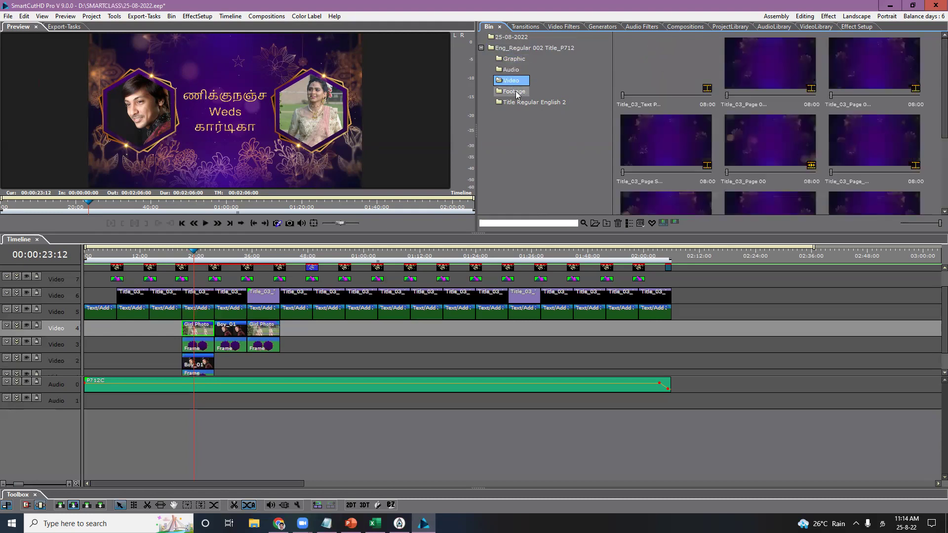
pyautogui.click(516, 91)
pyautogui.click(522, 105)
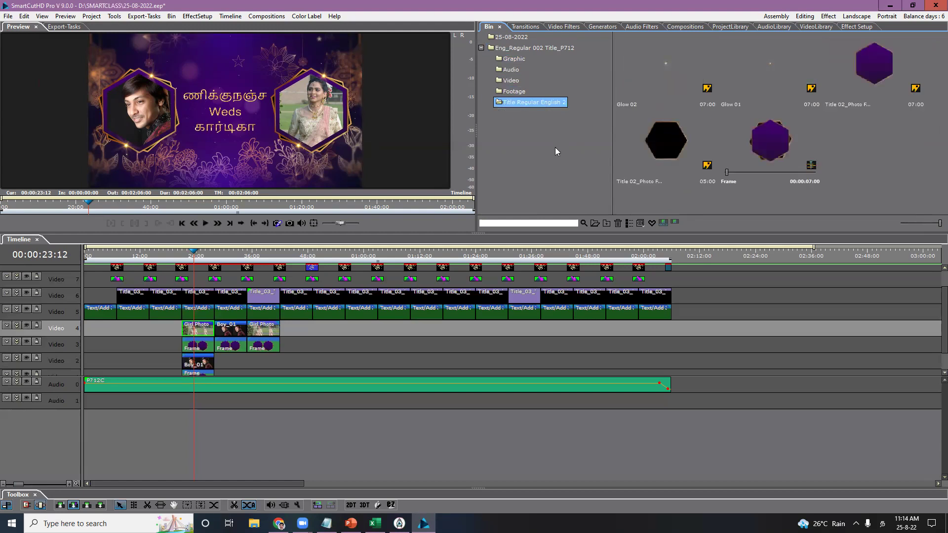
pyautogui.click(516, 92)
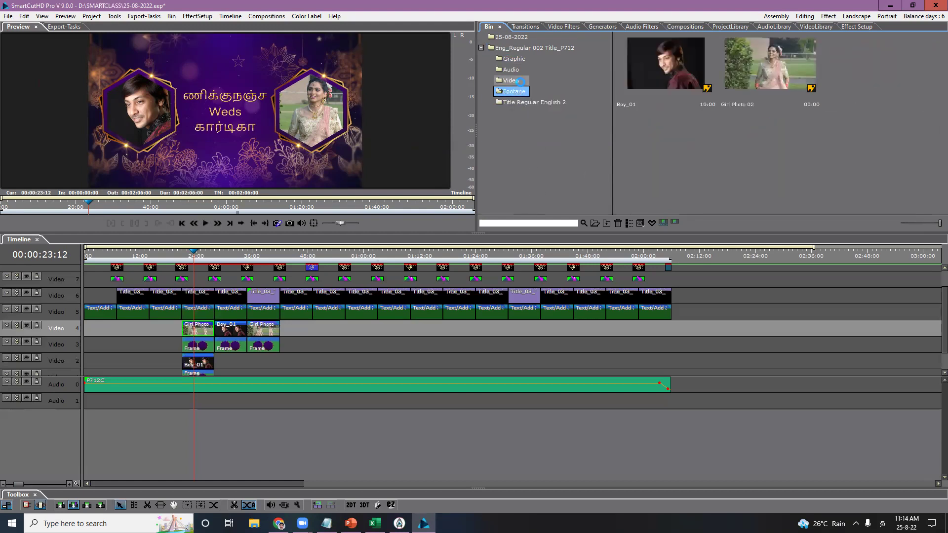
pyautogui.click(513, 72)
pyautogui.click(519, 60)
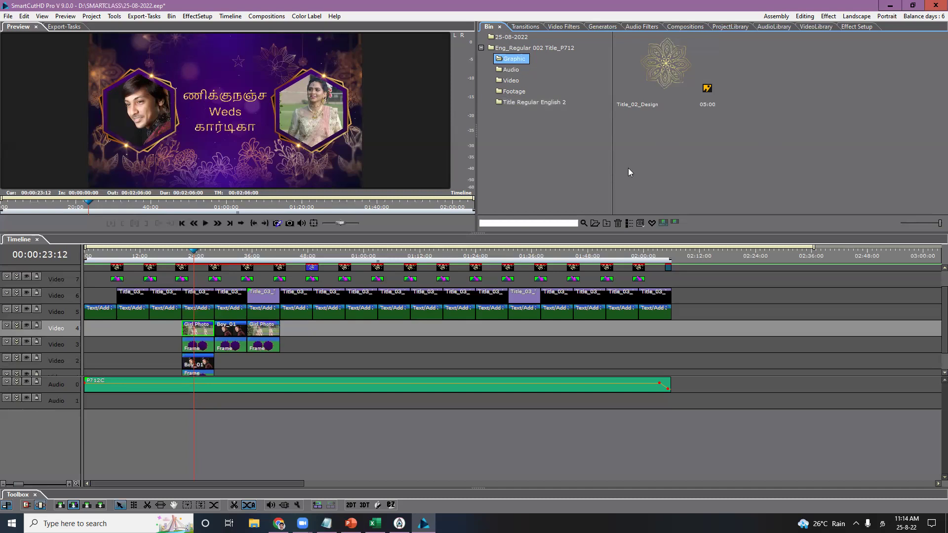
# Step: Open the Footage folder in the Bin, highlight its two photos and clear the selection
pyautogui.click(516, 91)
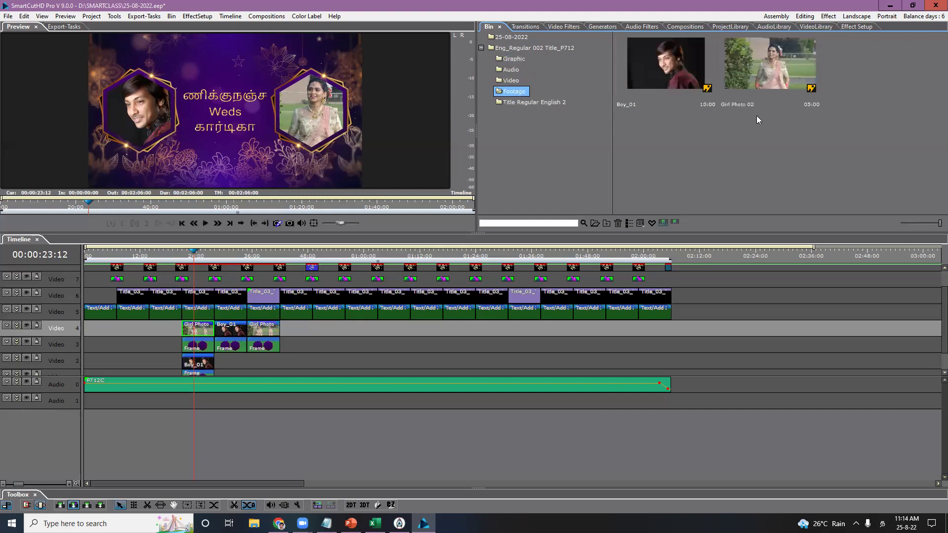
pyautogui.moveTo(869, 146); pyautogui.dragTo(638, 76)
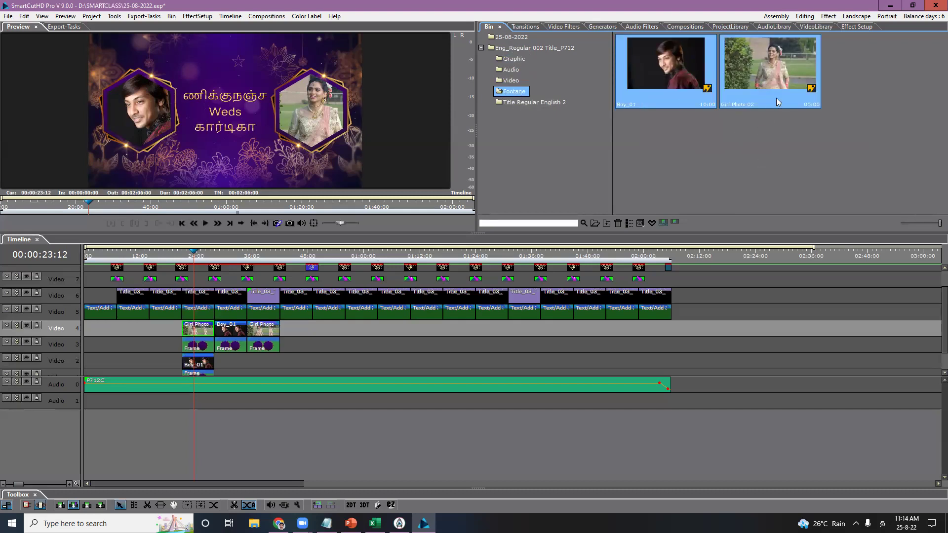
pyautogui.click(699, 198)
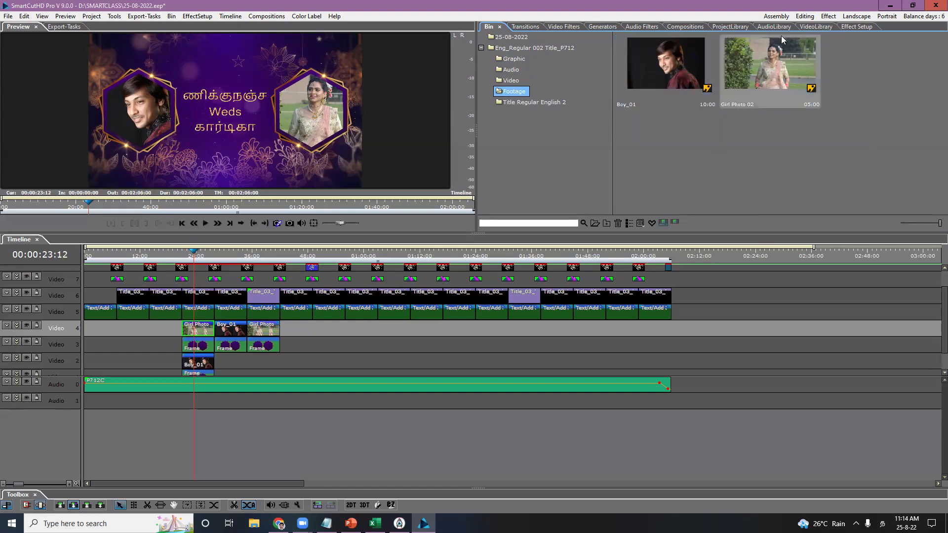
# Step: Switch the workspace to the Assembly layout and widen the Explorer area
pyautogui.click(778, 19)
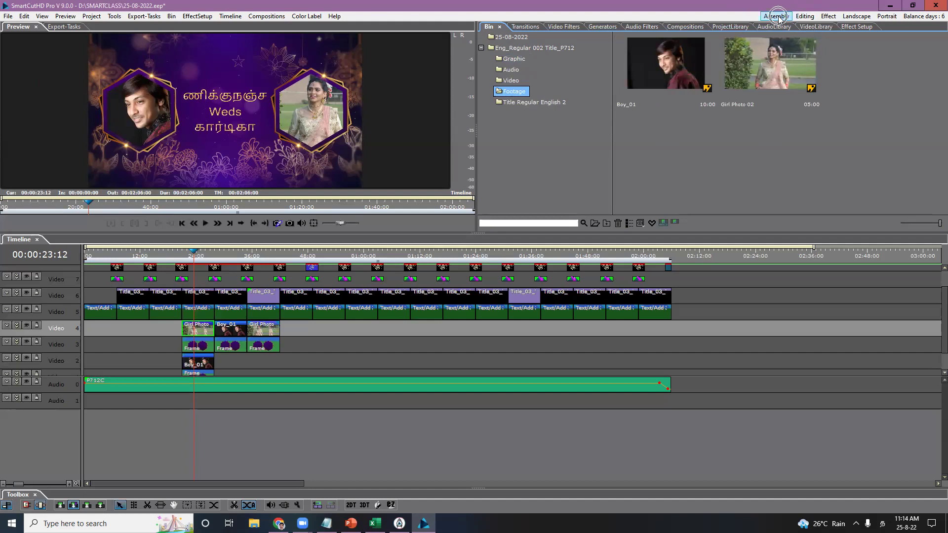
pyautogui.click(779, 19)
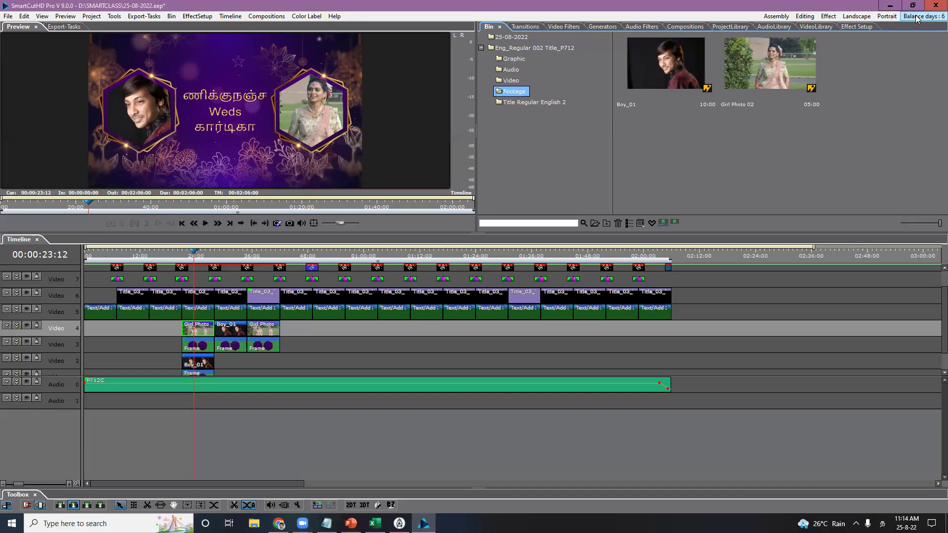
pyautogui.click(777, 18)
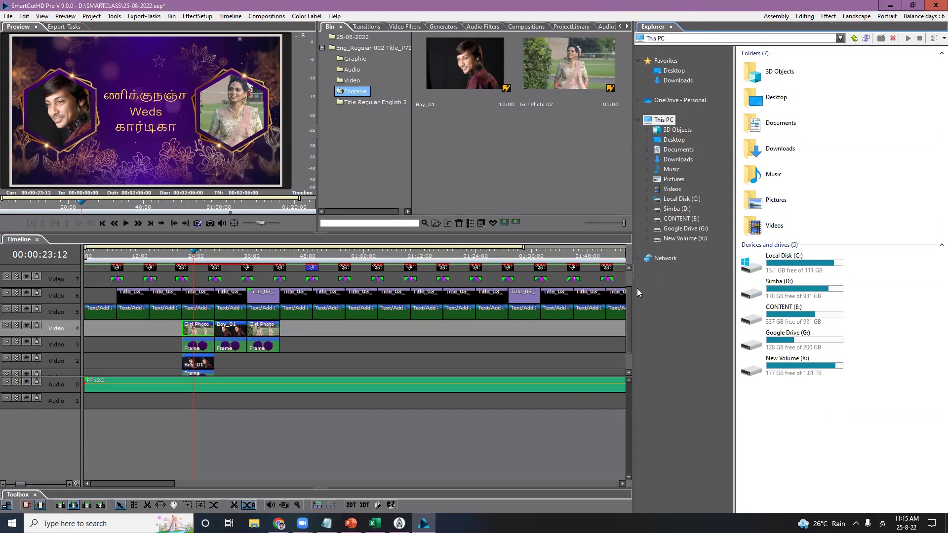
pyautogui.moveTo(632, 275); pyautogui.dragTo(603, 275)
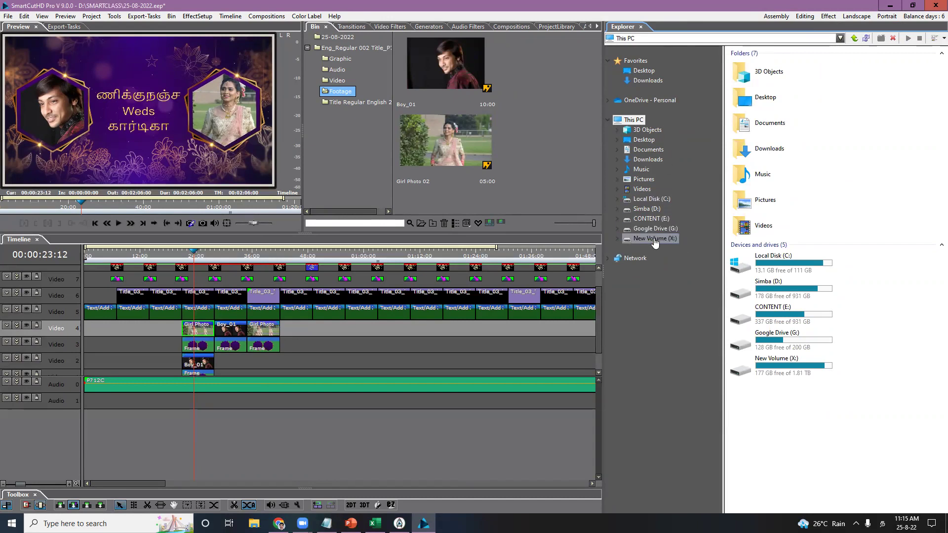
# Step: Highlight all the drives listed in Explorer and the Boy_01 and Girl Photo 02 photos in the Bin
pyautogui.moveTo(850, 428); pyautogui.dragTo(800, 254)
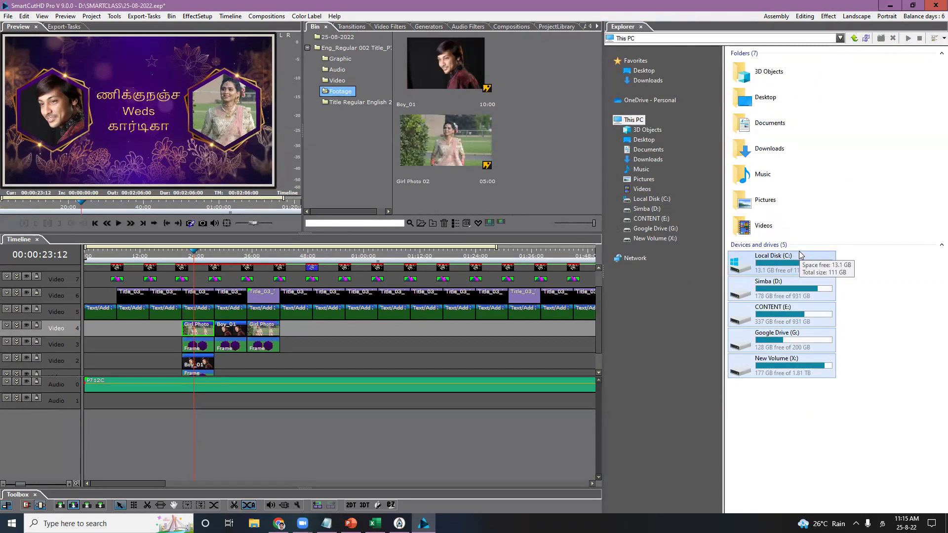
pyautogui.click(827, 404)
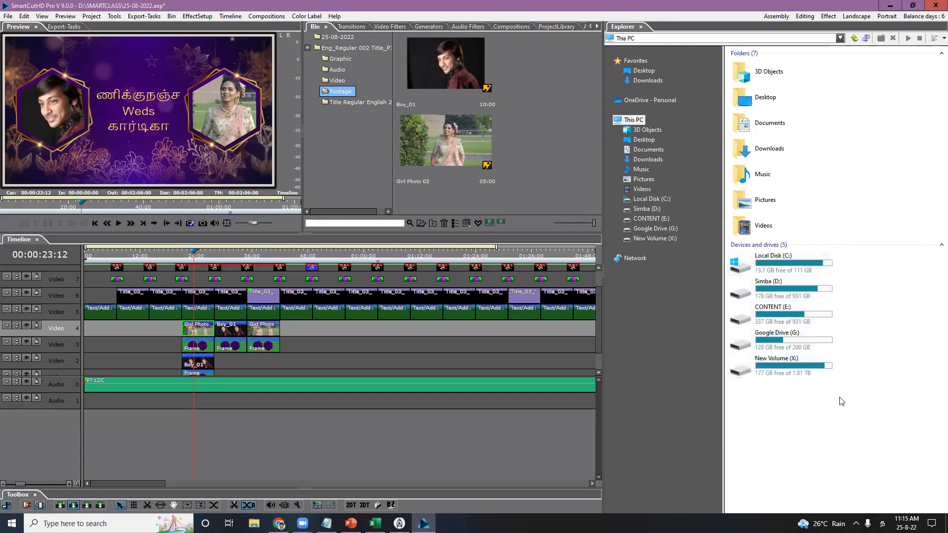
pyautogui.moveTo(839, 420); pyautogui.dragTo(796, 254)
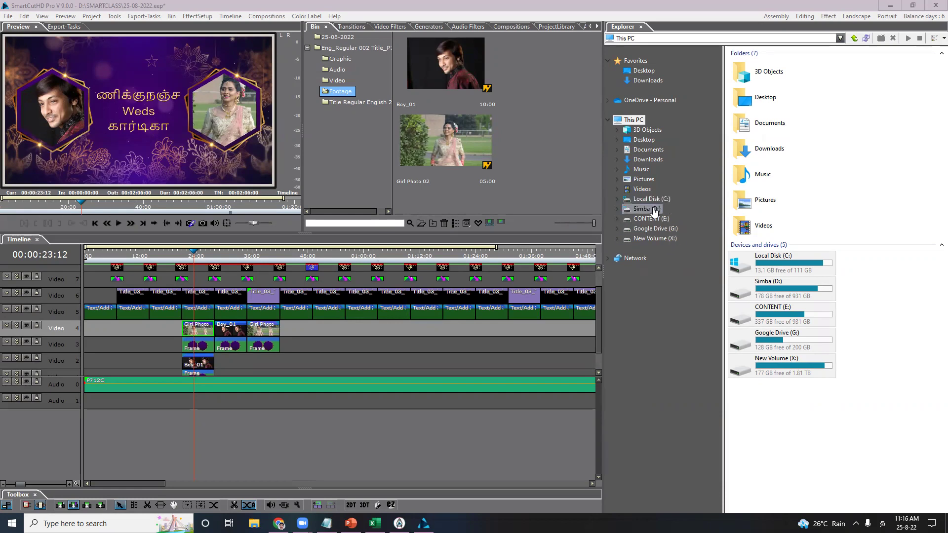
pyautogui.moveTo(506, 181); pyautogui.dragTo(483, 67)
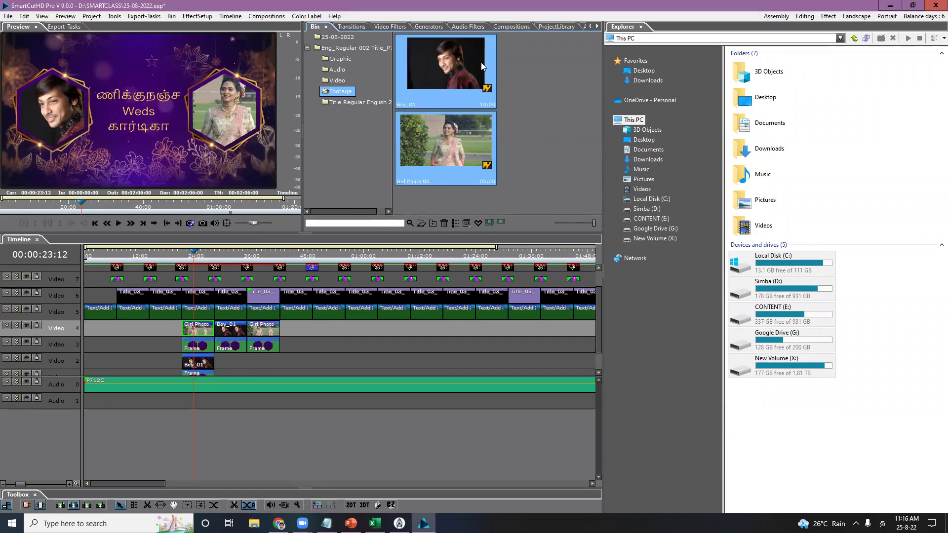
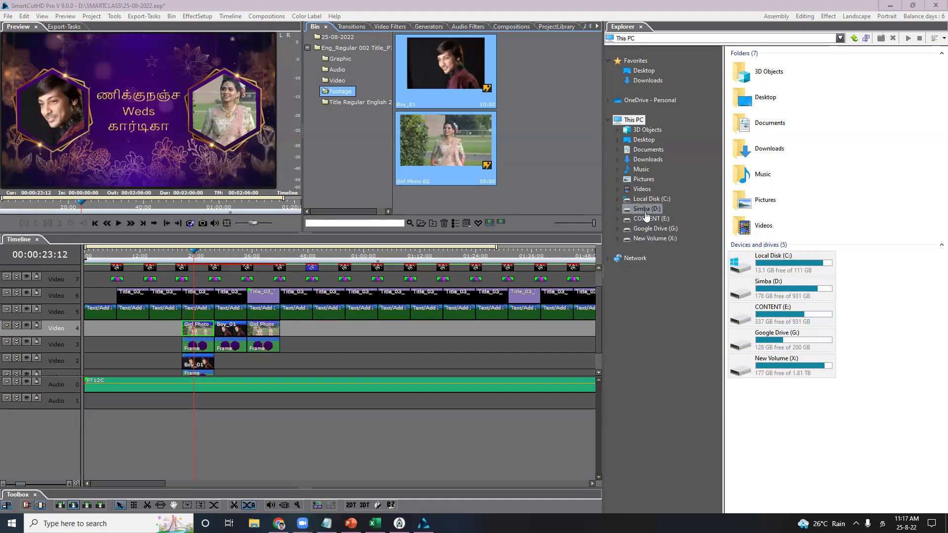
# Step: Expand New Volume (X:) and SceneCutHD Content in Explorer and view the photos folder
pyautogui.click(650, 239)
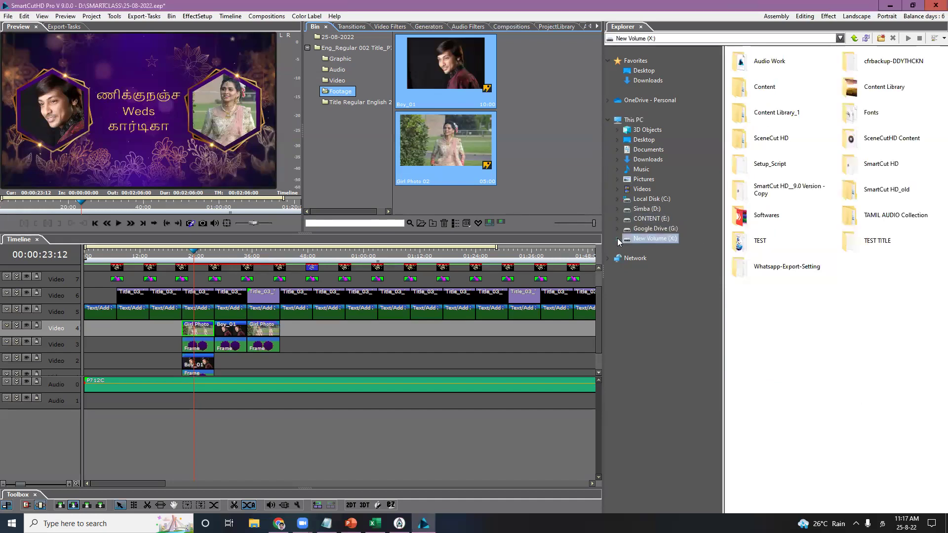
pyautogui.click(617, 238)
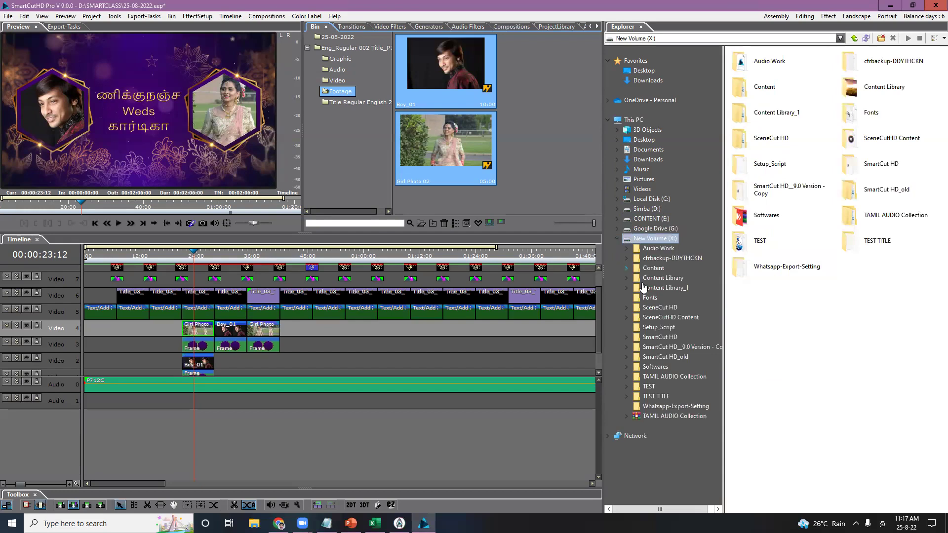
pyautogui.click(676, 318)
pyautogui.click(627, 318)
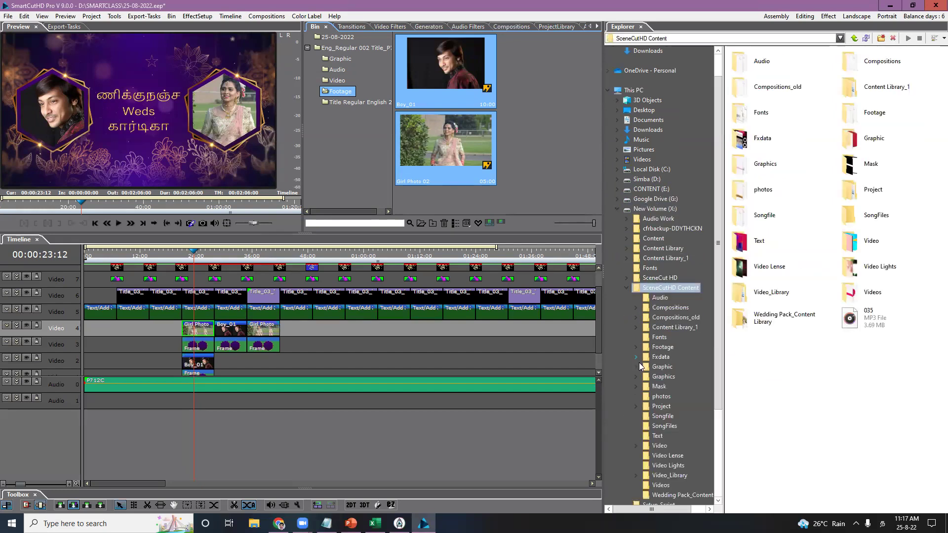
pyautogui.click(663, 398)
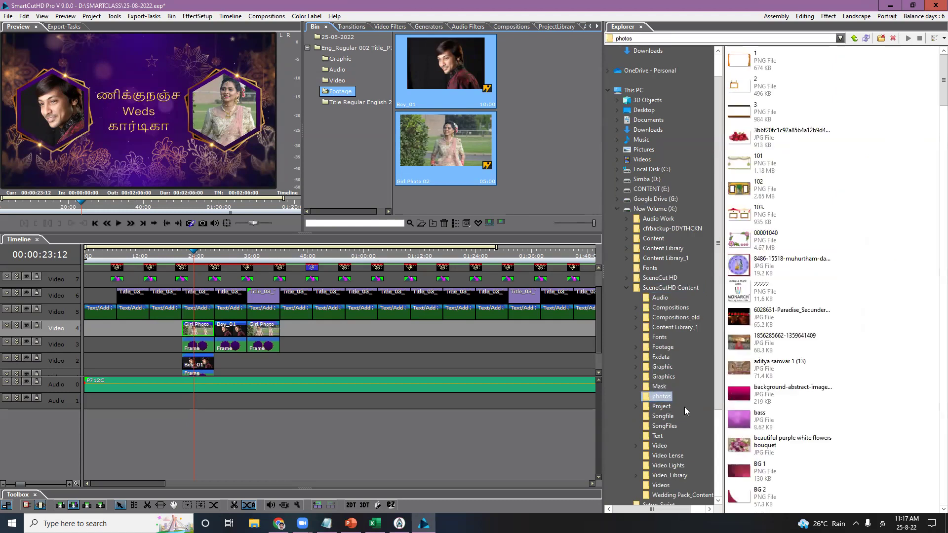
# Step: Open the Photos folder under Content > Footage on New Volume (X:) and show its files as extra large icons
pyautogui.click(632, 238)
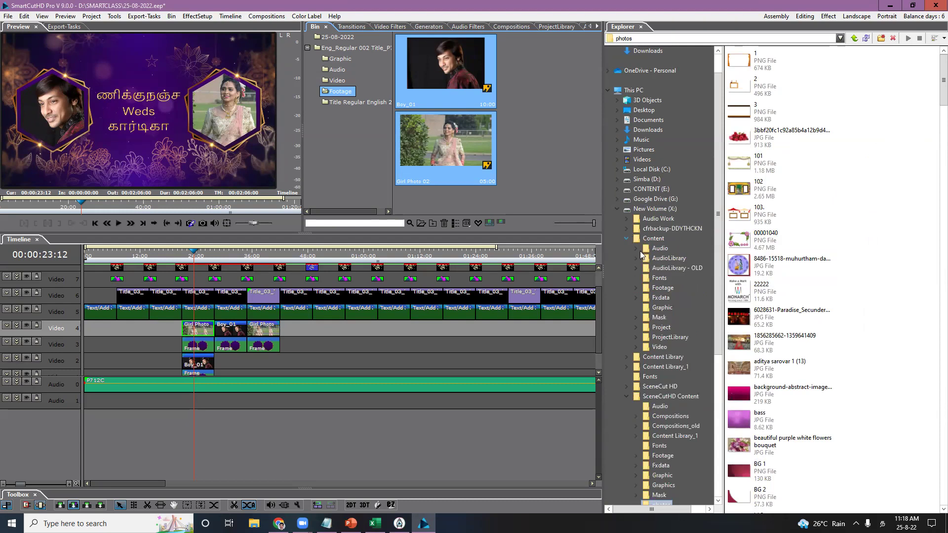
pyautogui.click(659, 288)
pyautogui.click(636, 288)
pyautogui.click(681, 396)
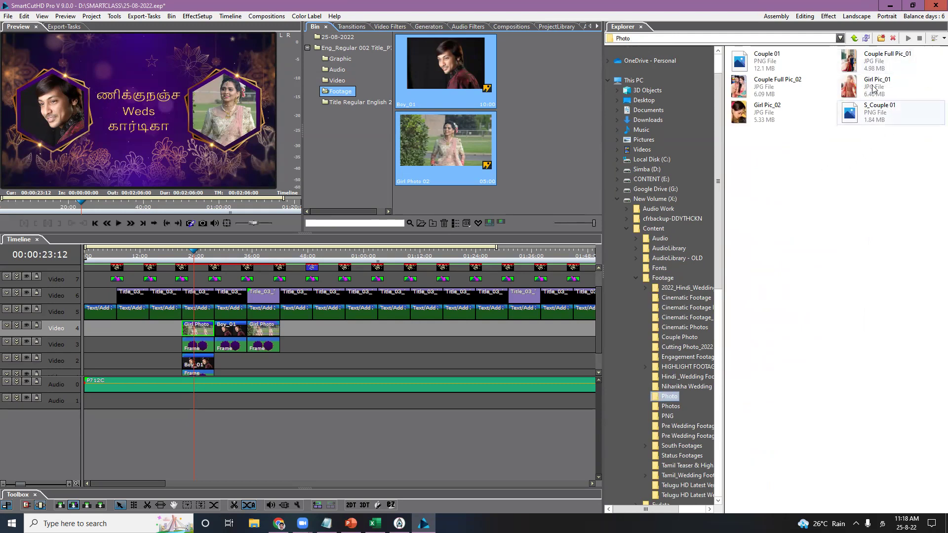
pyautogui.press('Down')
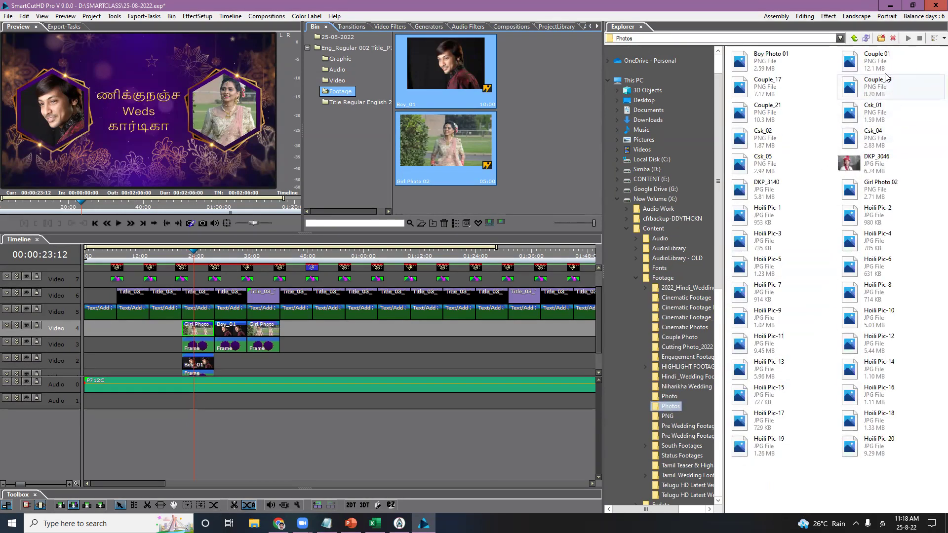
pyautogui.click(935, 38)
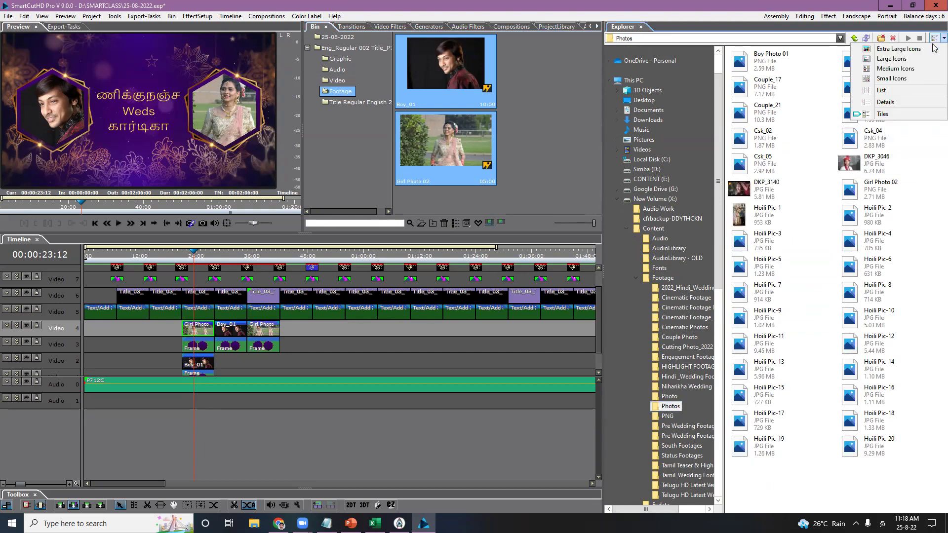
pyautogui.click(904, 50)
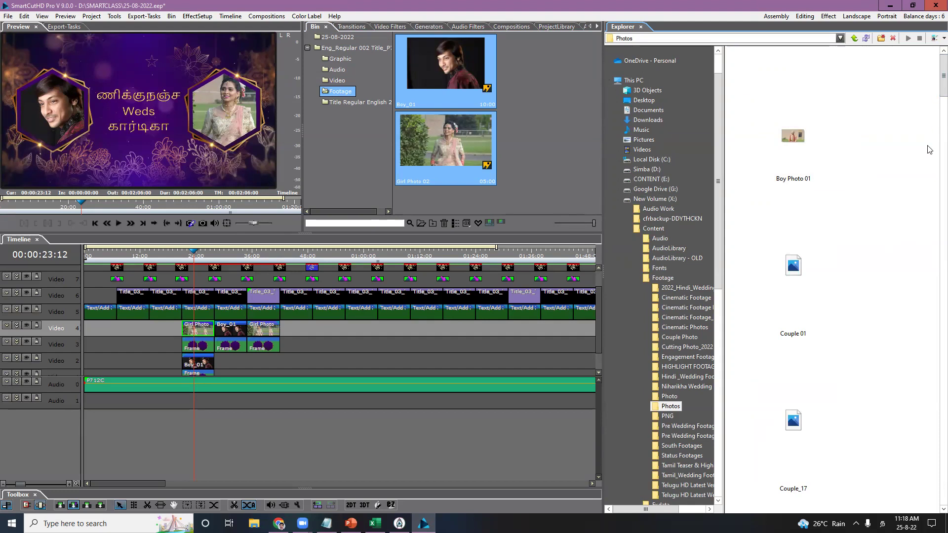
# Step: Switch the keyboard input language to English
pyautogui.press('super+space')
pyautogui.press('super+space')
pyautogui.press('super+space')
pyautogui.press('super+space')
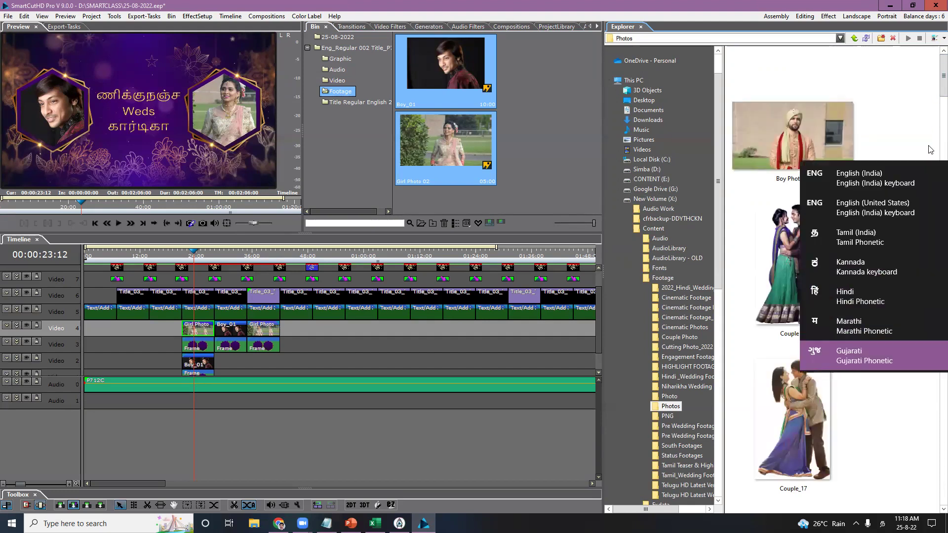
pyautogui.press('super+space')
# Step: Select Boy Photo 01 in Explorer and Boy_01 in the Bin, and mark the groom's photo in the full-screen title
pyautogui.scroll(-1, 935, 98)
pyautogui.scroll(1, 935, 98)
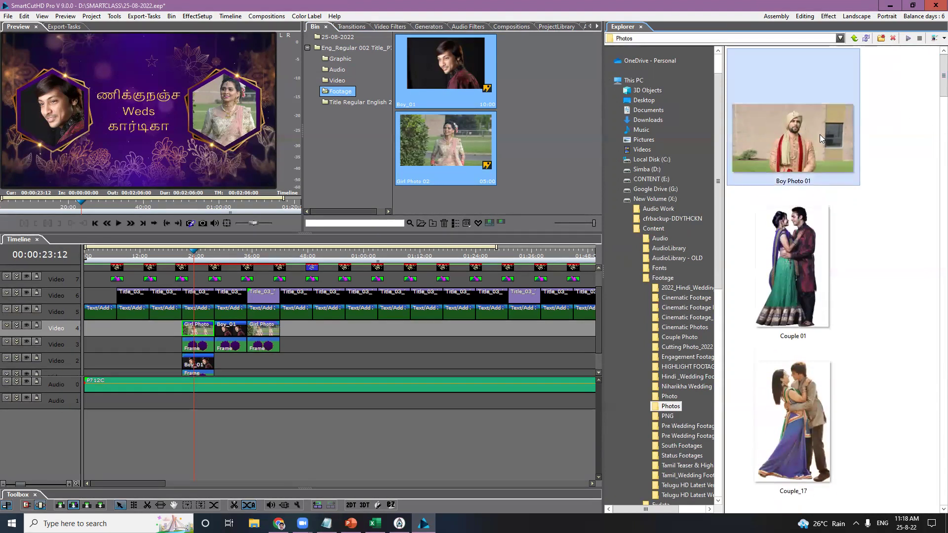
pyautogui.click(806, 156)
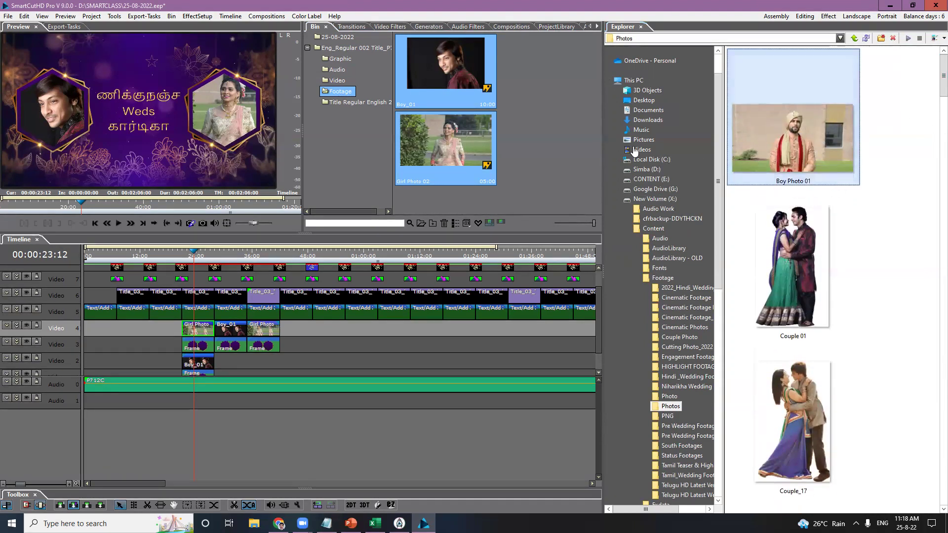
pyautogui.click(530, 117)
pyautogui.click(470, 75)
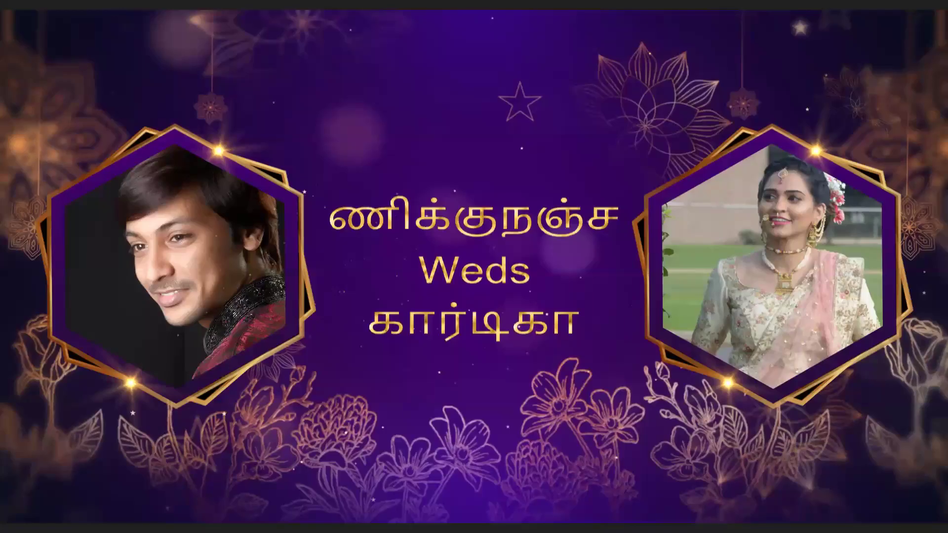
pyautogui.moveTo(247, 153)
pyautogui.mouseDown()
pyautogui.moveTo(110, 296)
pyautogui.moveTo(368, 312)
pyautogui.moveTo(101, 287)
pyautogui.moveTo(301, 329)
pyautogui.moveTo(155, 173)
pyautogui.mouseUp()
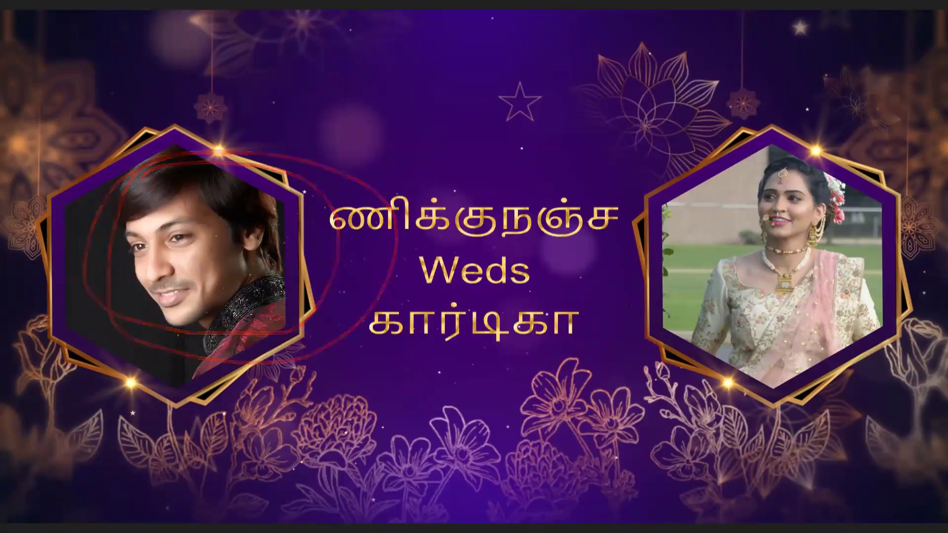
pyautogui.press('Escape')
# Step: Replace the Boy_01 photo in the Bin with Boy Photo 01 and view the title full screen at 00:00:23:20
pyautogui.click(794, 167)
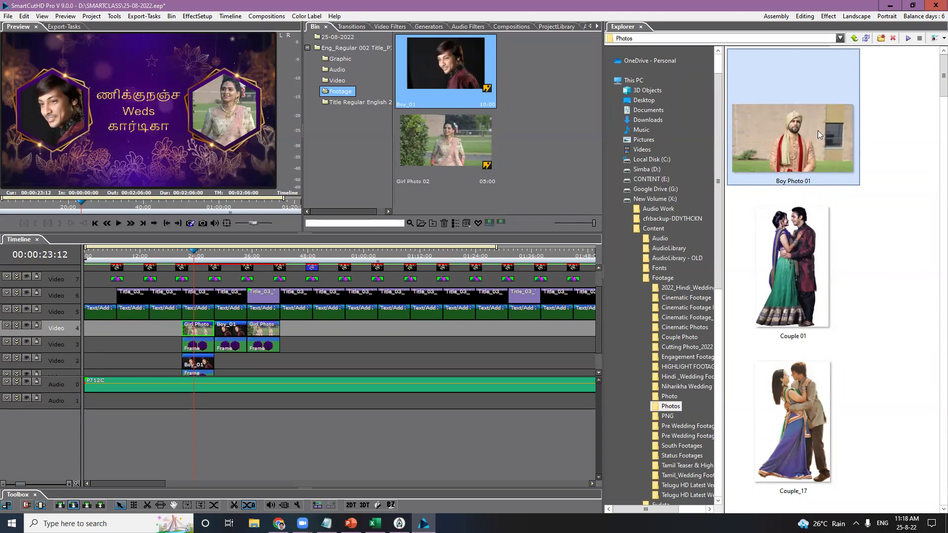
pyautogui.moveTo(796, 123); pyautogui.dragTo(435, 70)
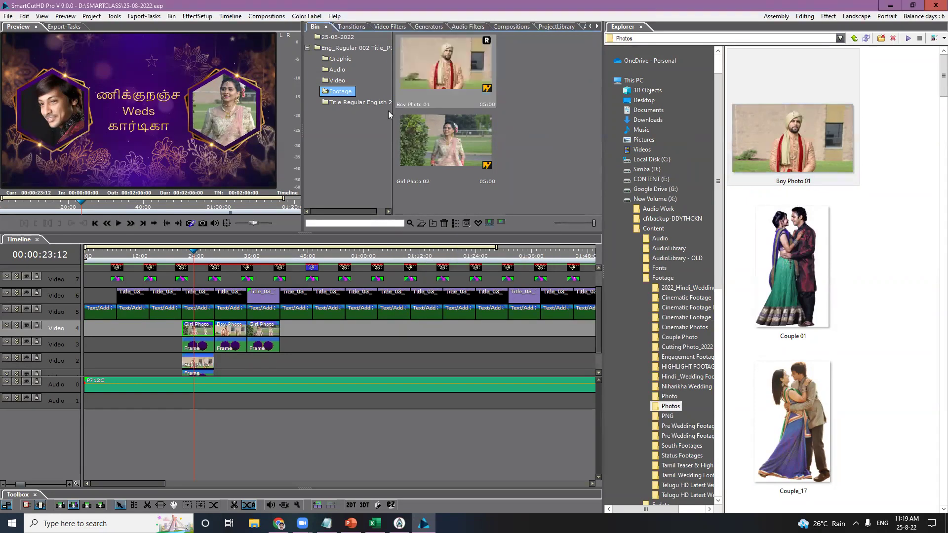
pyautogui.click(196, 253)
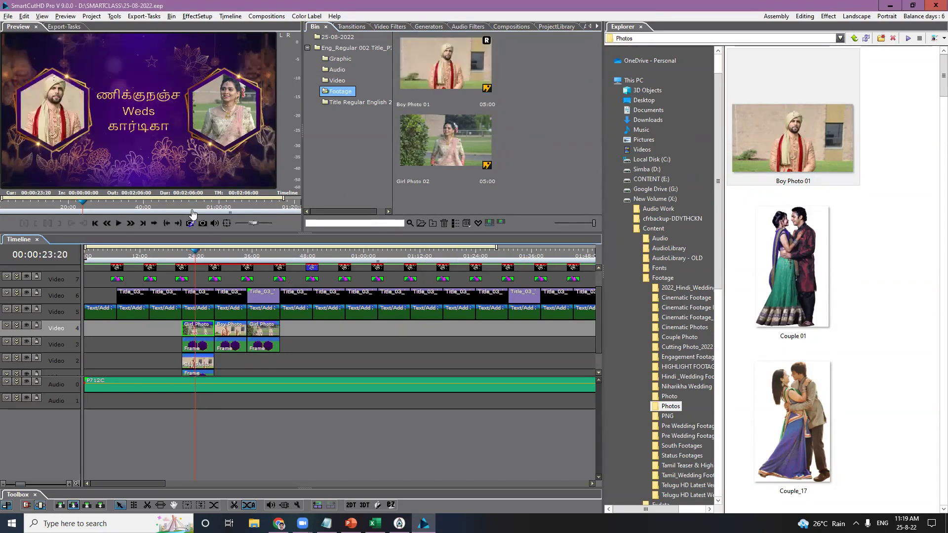
pyautogui.press('F11')
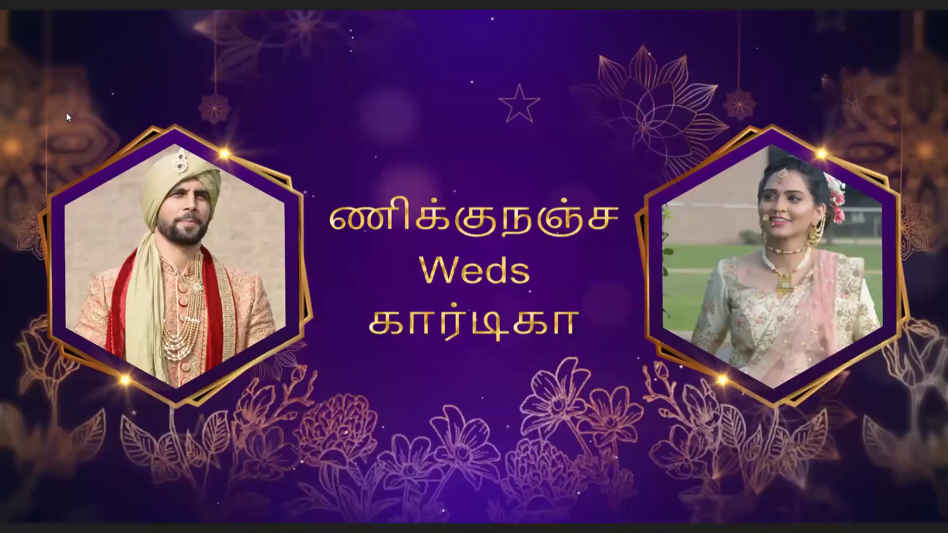
# Step: Examine the wedding title with the groom and bride photos in full screen at 00:00:23:20, returning to the editing layout
pyautogui.press('F11')
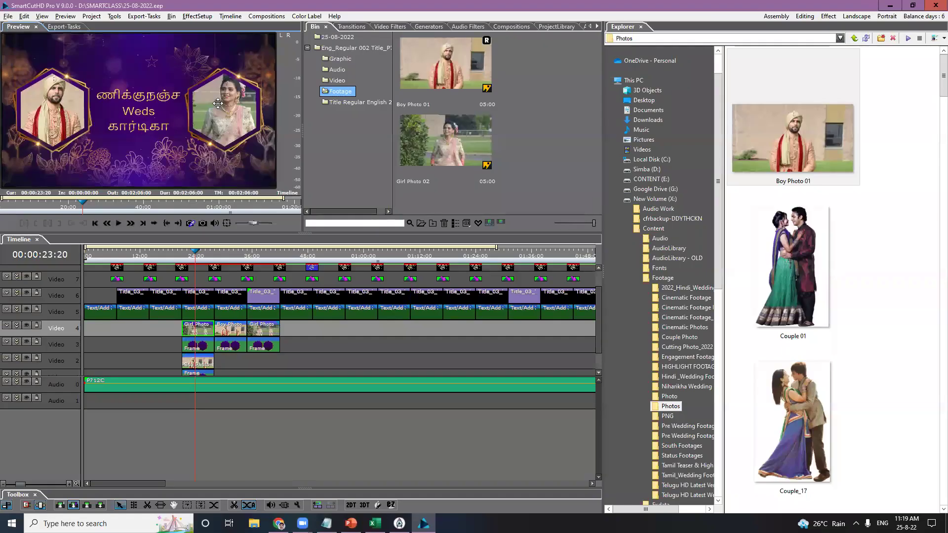
pyautogui.press('F11')
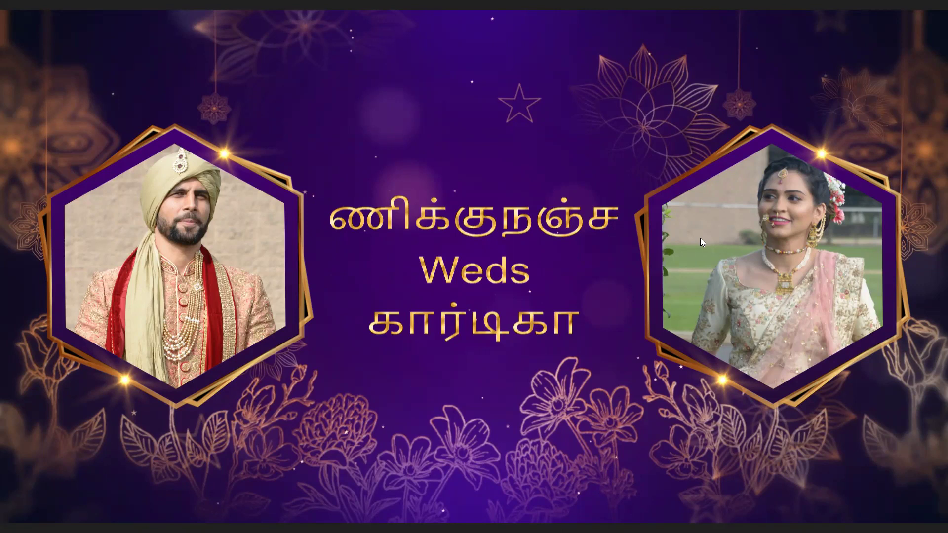
pyautogui.press('Escape')
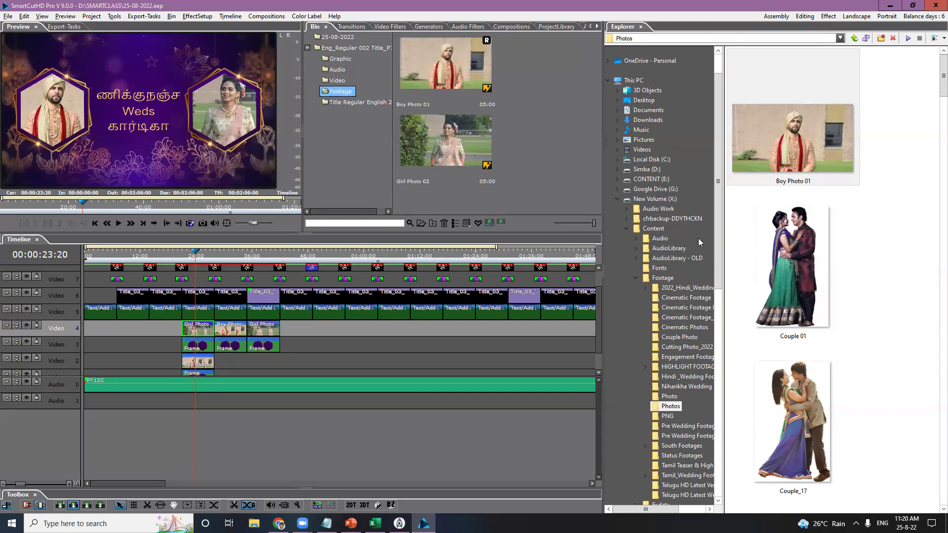
pyautogui.doubleClick(242, 157)
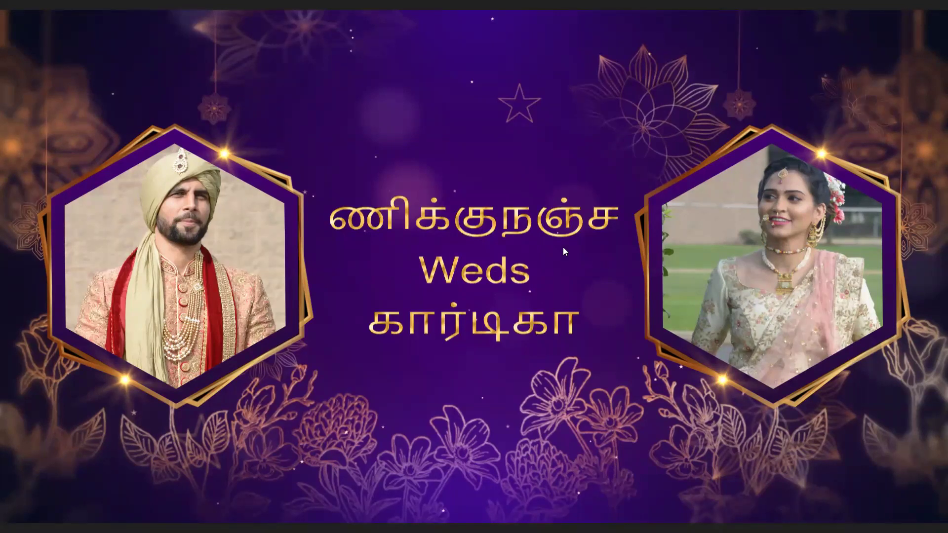
pyautogui.press('Escape')
# Step: Replace Girl Photo 02 in the Bin with the DKP_3140 photo from the Photos folder
pyautogui.click(432, 123)
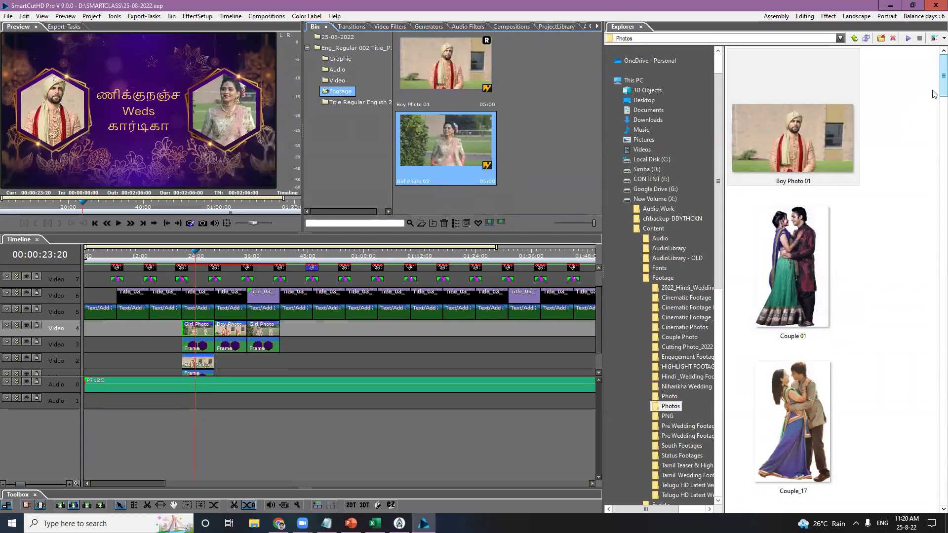
pyautogui.scroll(-1, 935, 97)
pyautogui.scroll(-7, 935, 104)
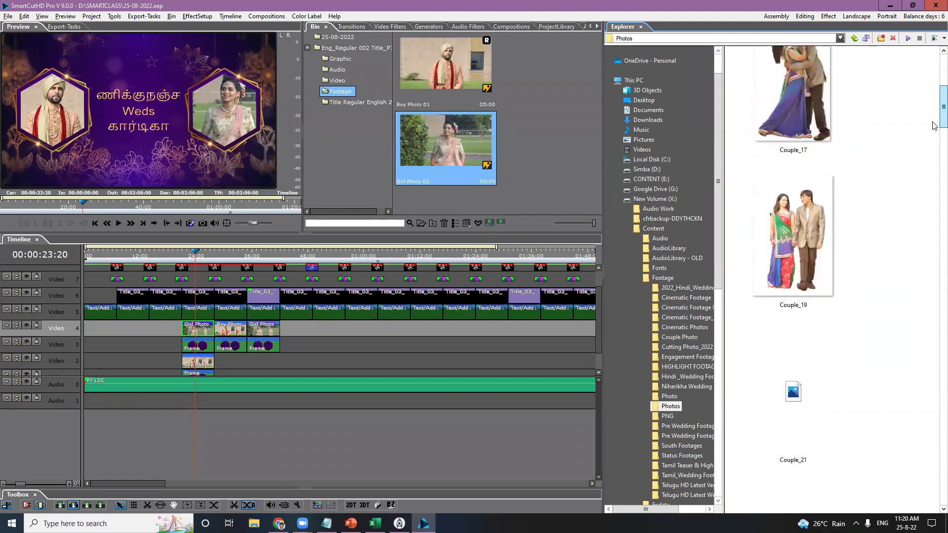
pyautogui.scroll(-5, 935, 131)
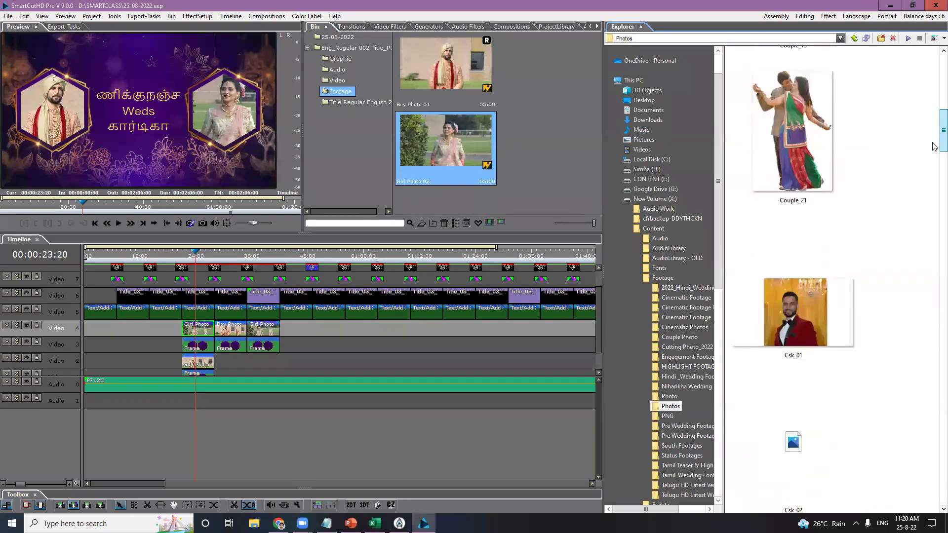
pyautogui.scroll(-4, 935, 150)
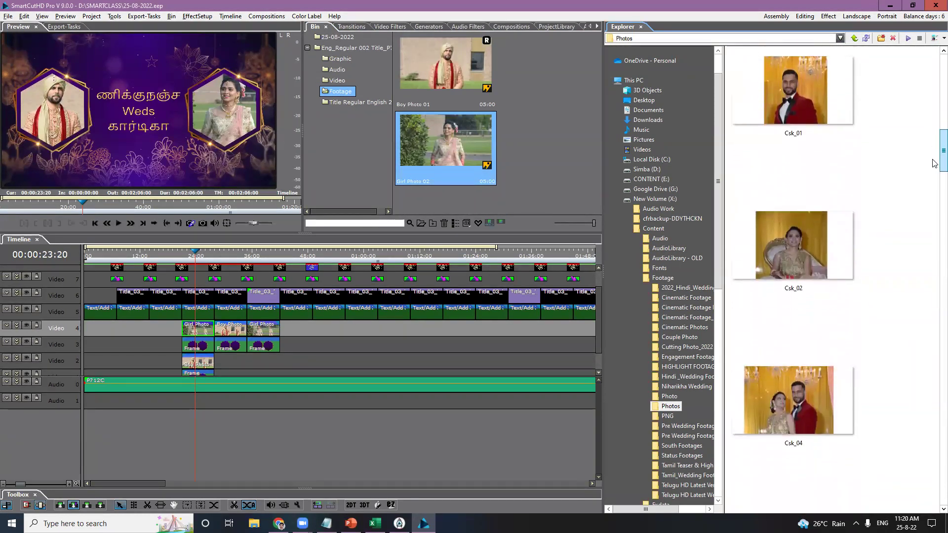
pyautogui.click(808, 213)
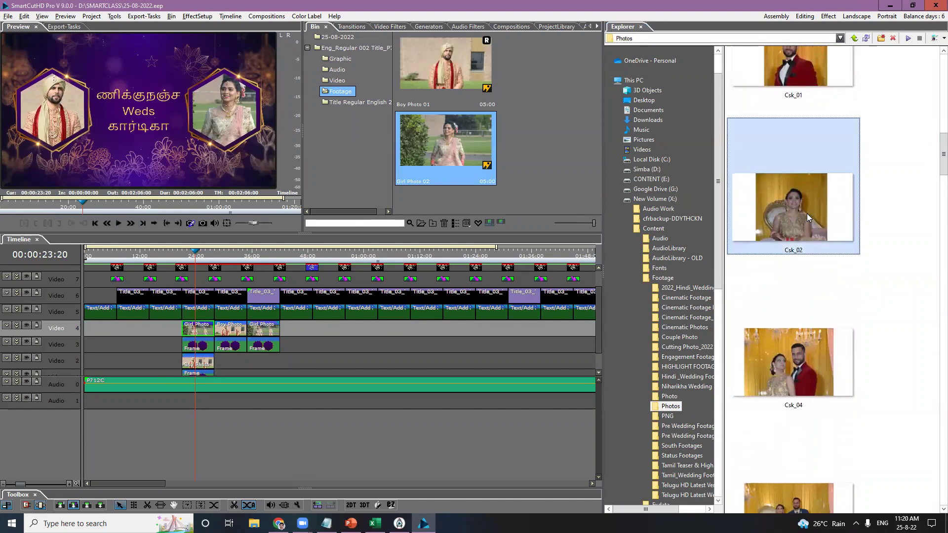
pyautogui.scroll(-6, 935, 207)
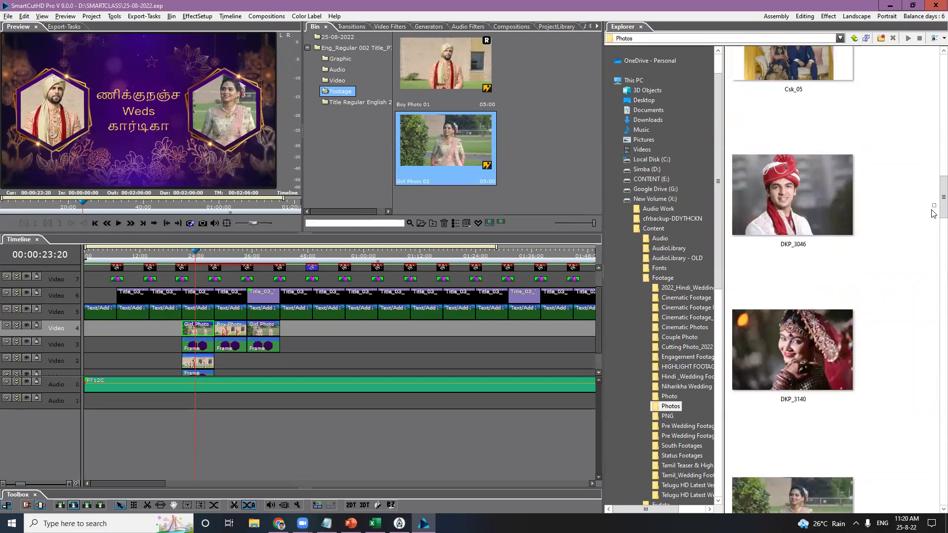
pyautogui.click(817, 339)
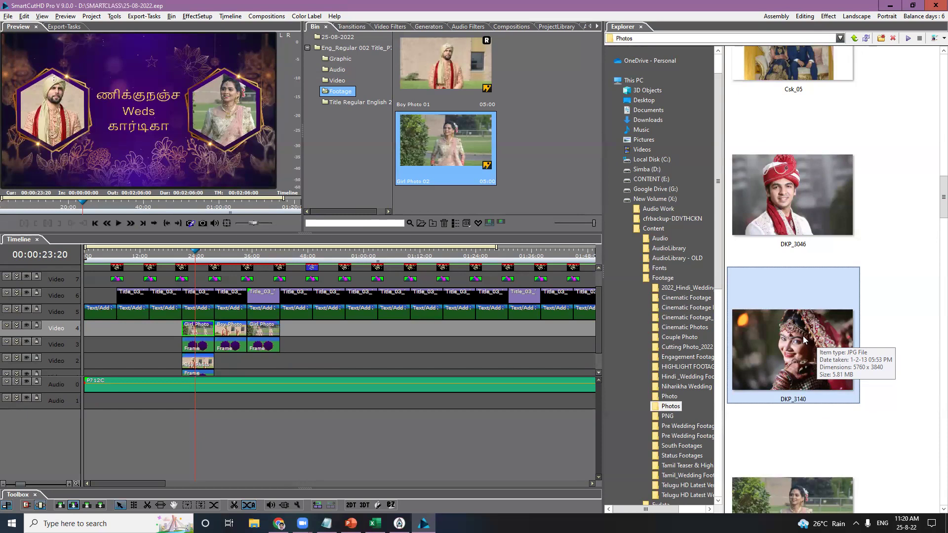
pyautogui.moveTo(802, 335); pyautogui.dragTo(443, 156)
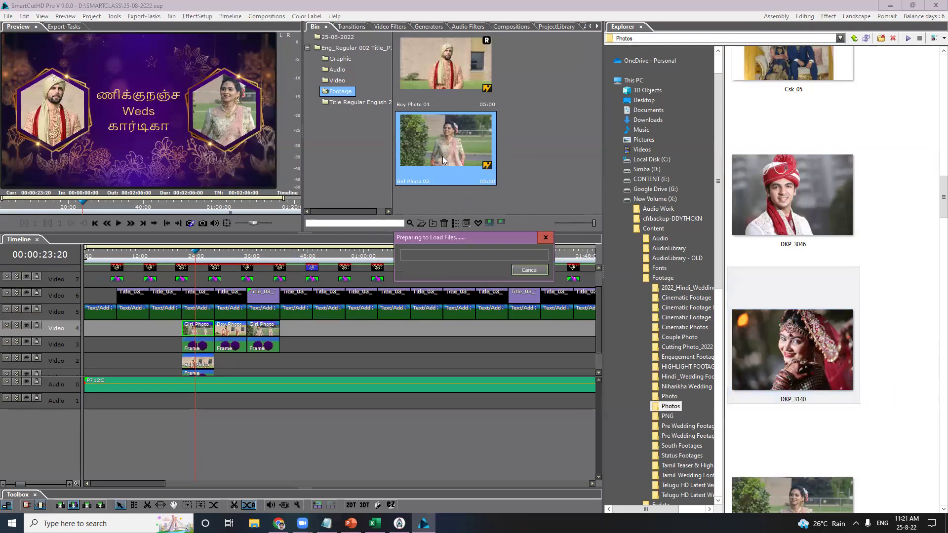
# Step: View the title full screen at 00:00:24:16 to check the new bride photo
pyautogui.click(199, 257)
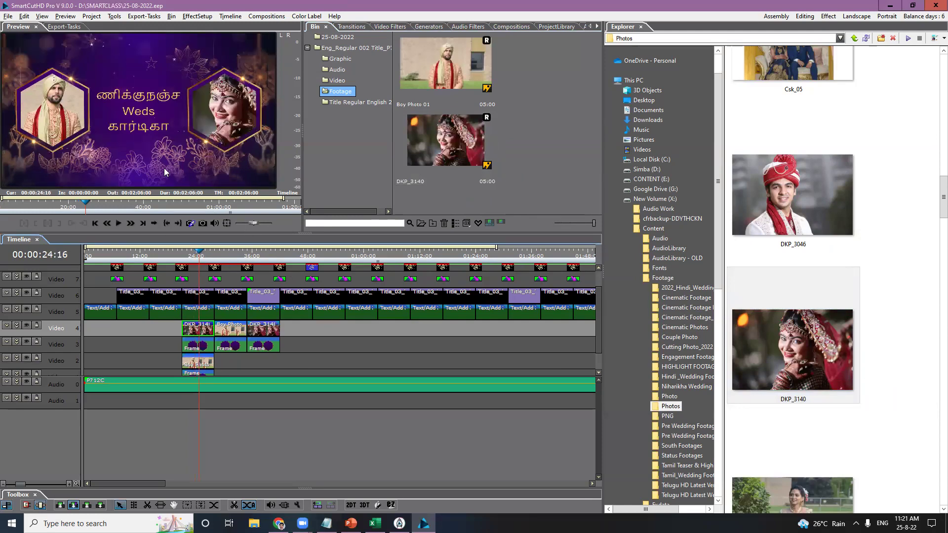
pyautogui.doubleClick(164, 168)
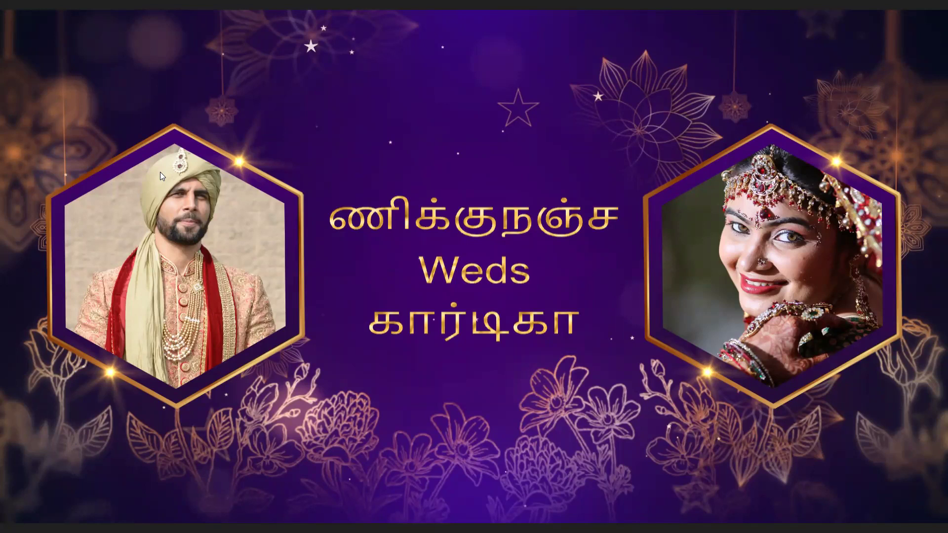
pyautogui.press('Escape')
# Step: Select Boy Photo 01 in the Bin and open the Cinematic Footage folder under Content > Footage in Explorer
pyautogui.click(456, 70)
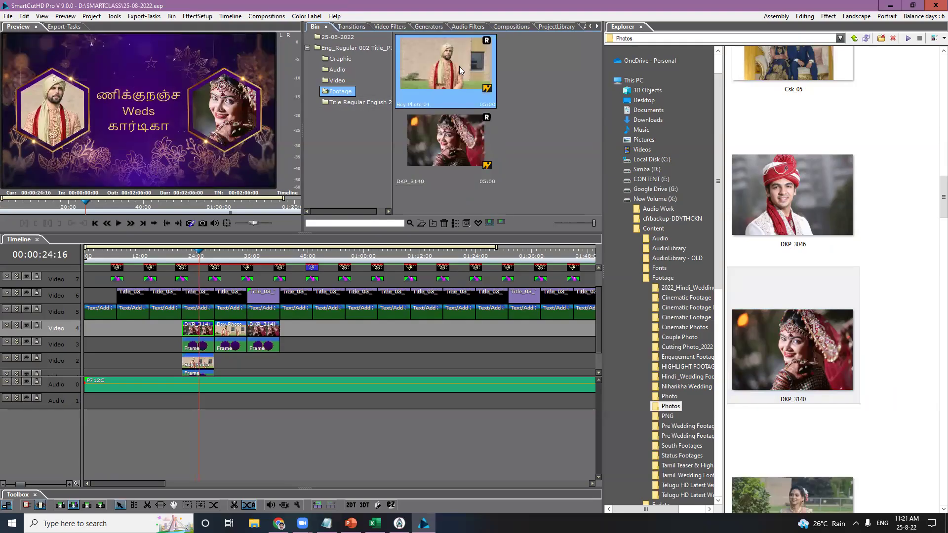
pyautogui.click(637, 280)
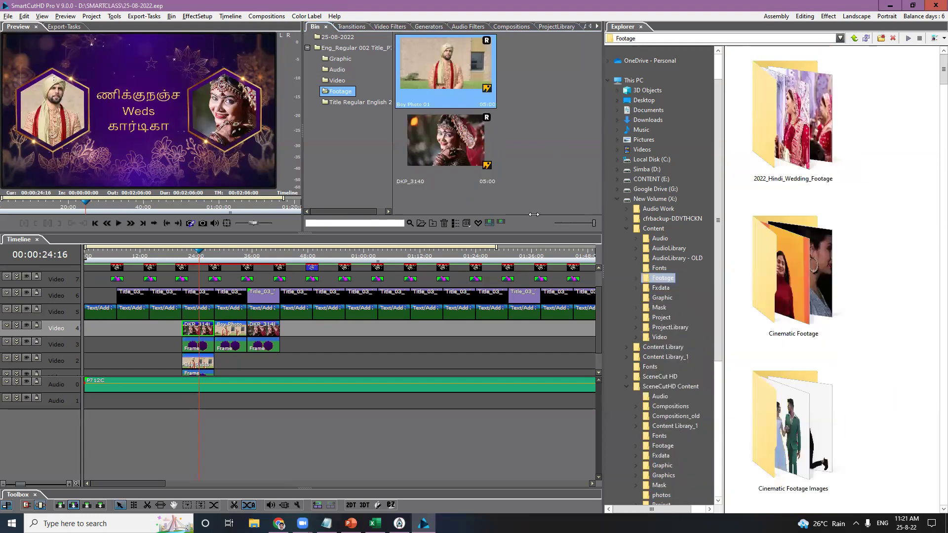
pyautogui.moveTo(550, 64); pyautogui.dragTo(449, 178)
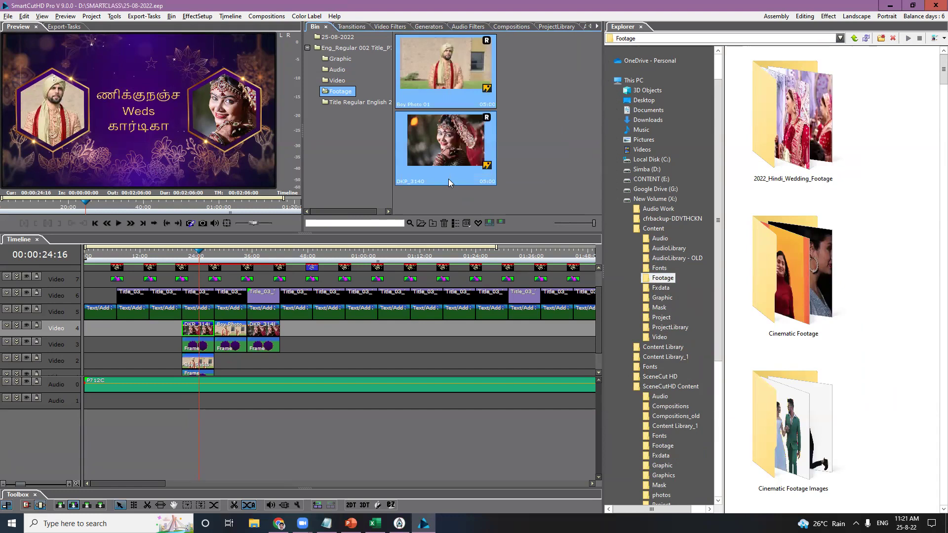
pyautogui.click(546, 161)
pyautogui.click(458, 65)
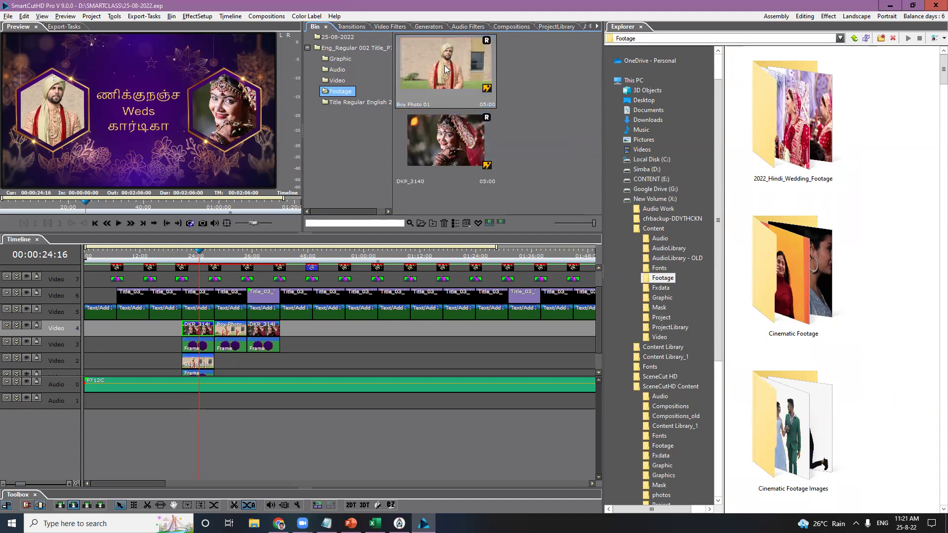
pyautogui.click(446, 69)
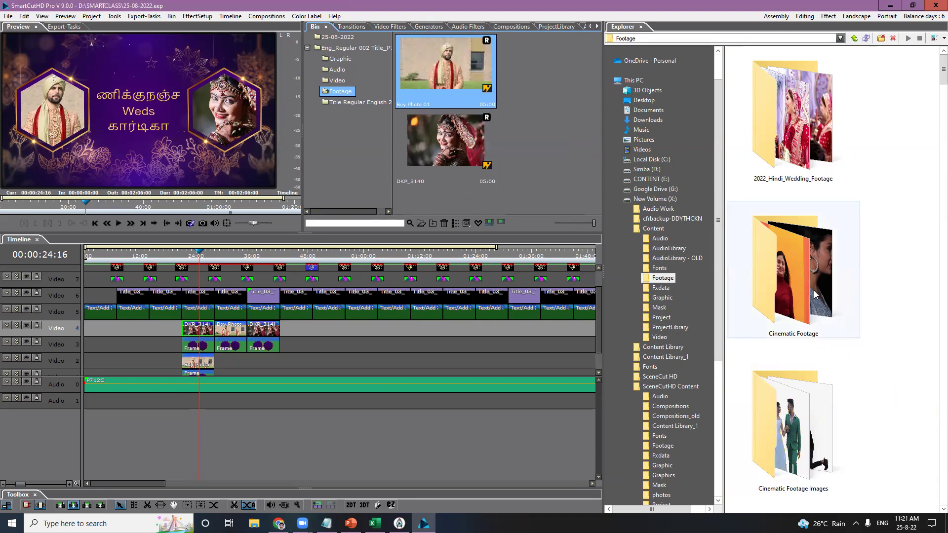
pyautogui.doubleClick(805, 277)
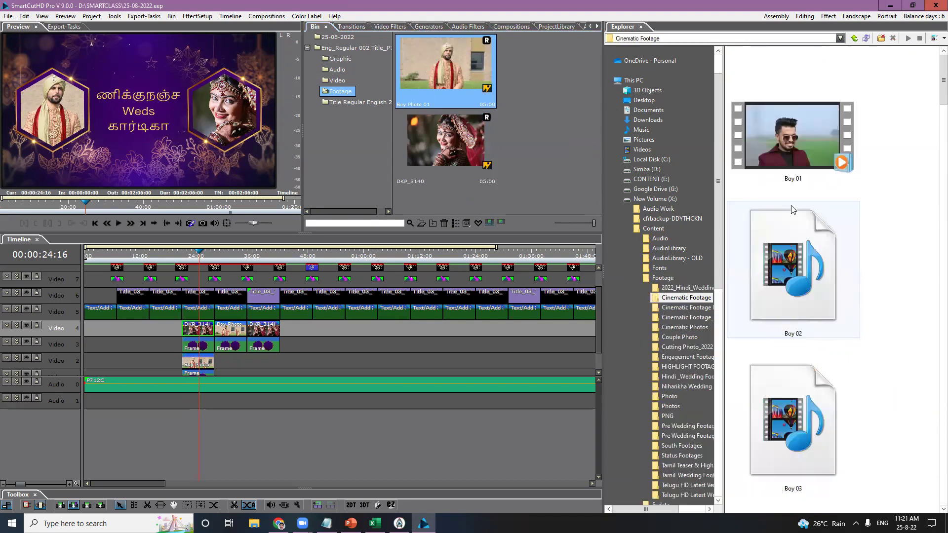
# Step: Play the Boy 01 video from the Cinematic Footage folder and close the media player
pyautogui.rightClick(798, 147)
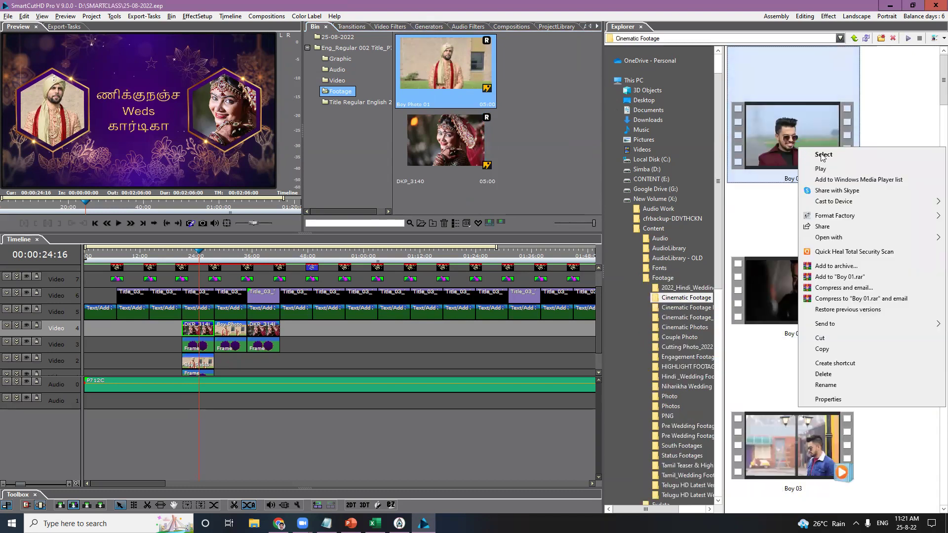
pyautogui.click(834, 170)
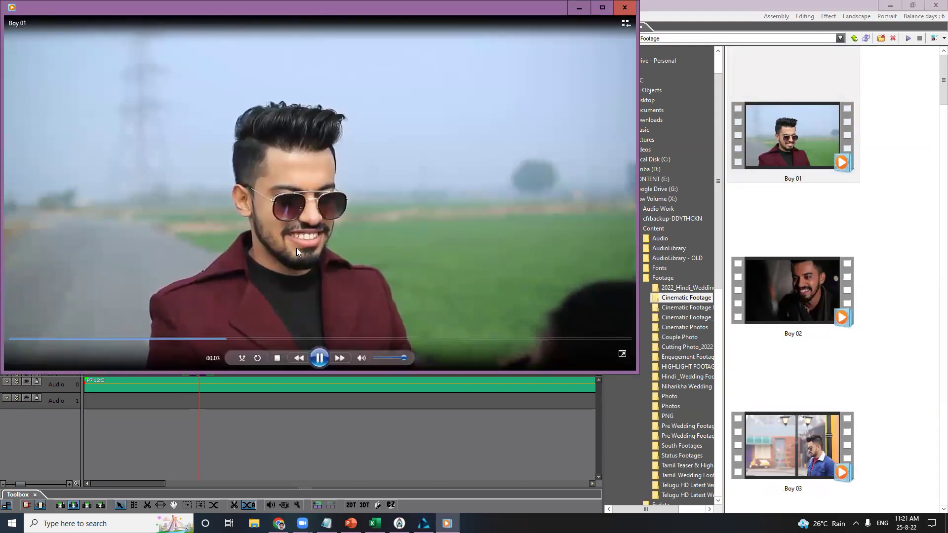
pyautogui.click(625, 7)
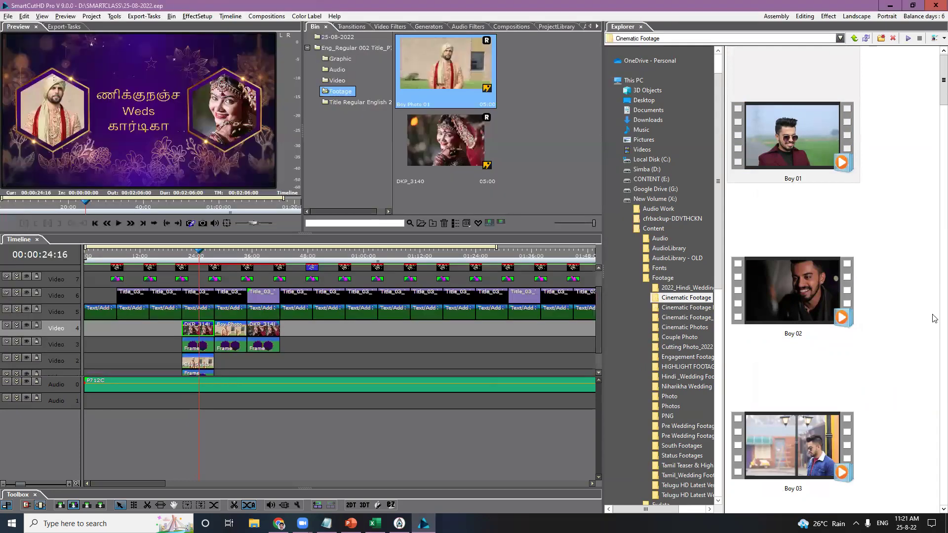
# Step: Find the Boy 05 video in the Cinematic Footage folder, play it and close the media player
pyautogui.click(816, 289)
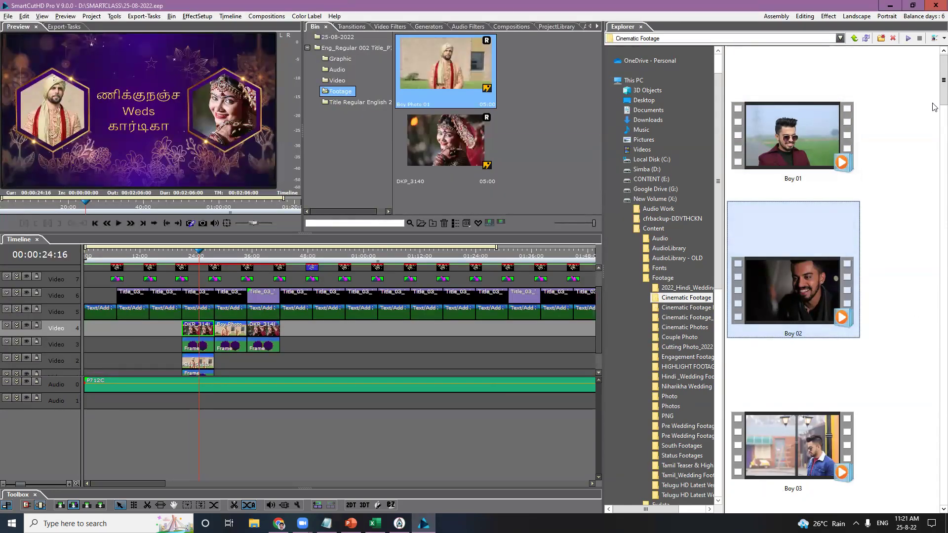
pyautogui.scroll(-3, 941, 108)
pyautogui.scroll(-3, 773, 276)
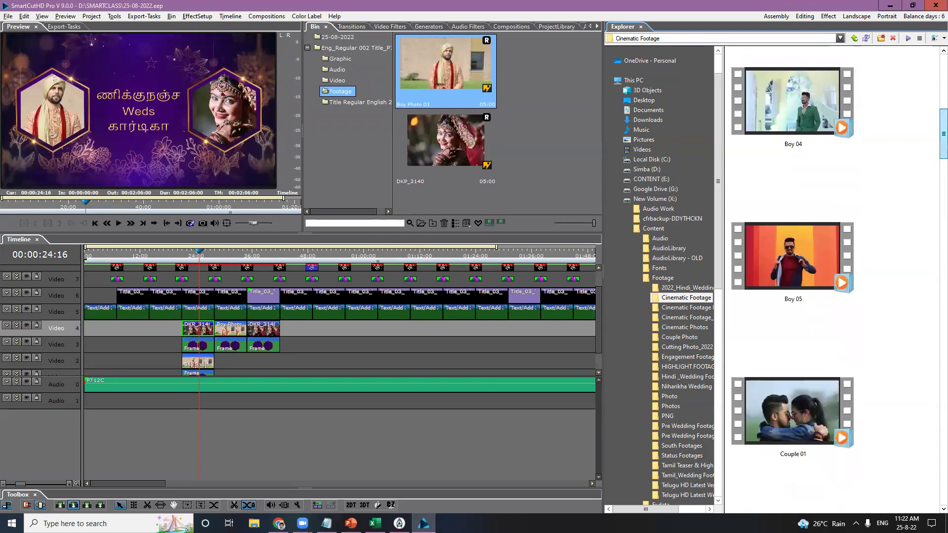
pyautogui.rightClick(773, 276)
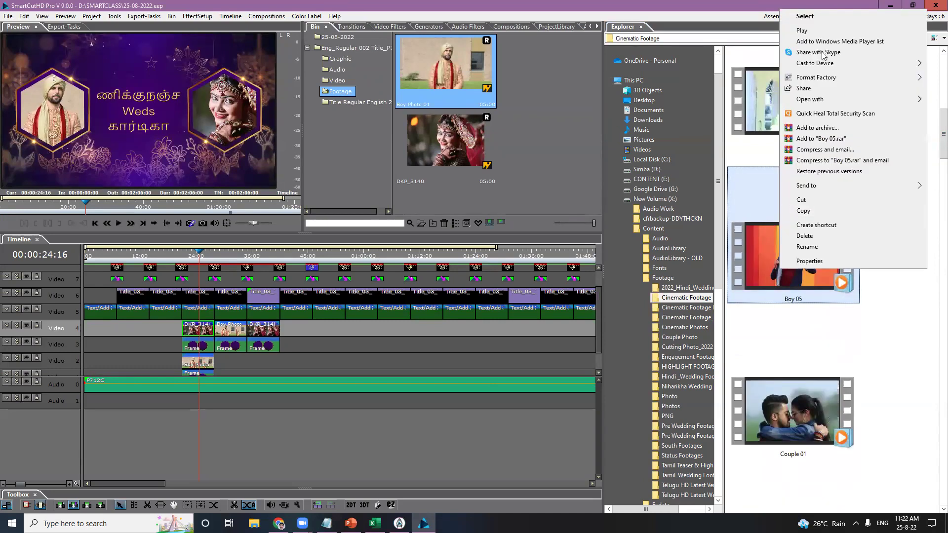
pyautogui.click(798, 36)
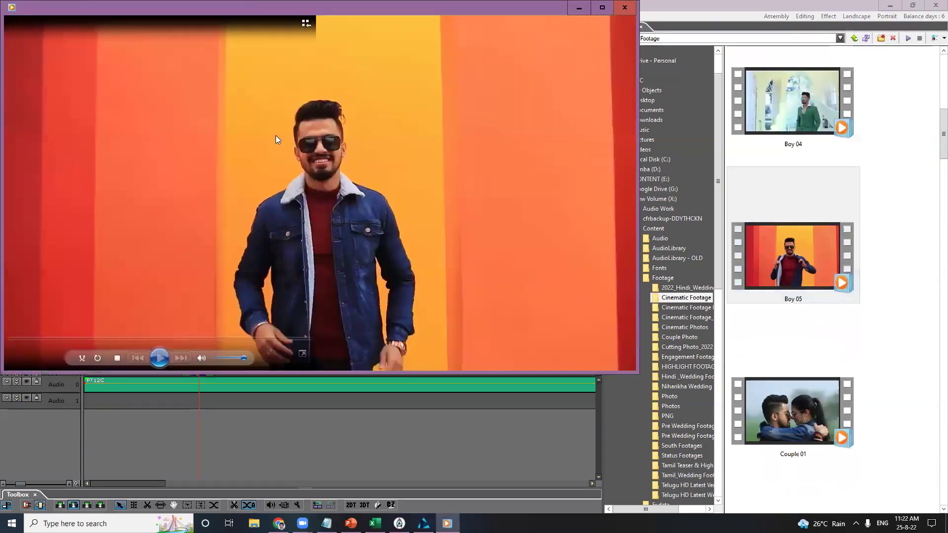
pyautogui.click(625, 8)
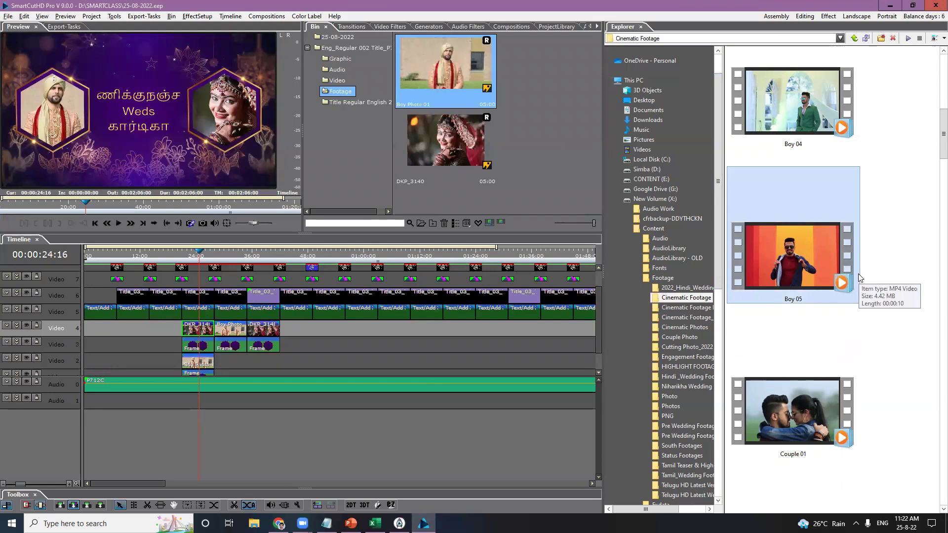
# Step: Replace Boy Photo 01 in the Bin with the Boy 05 video and play the title full screen
pyautogui.click(464, 79)
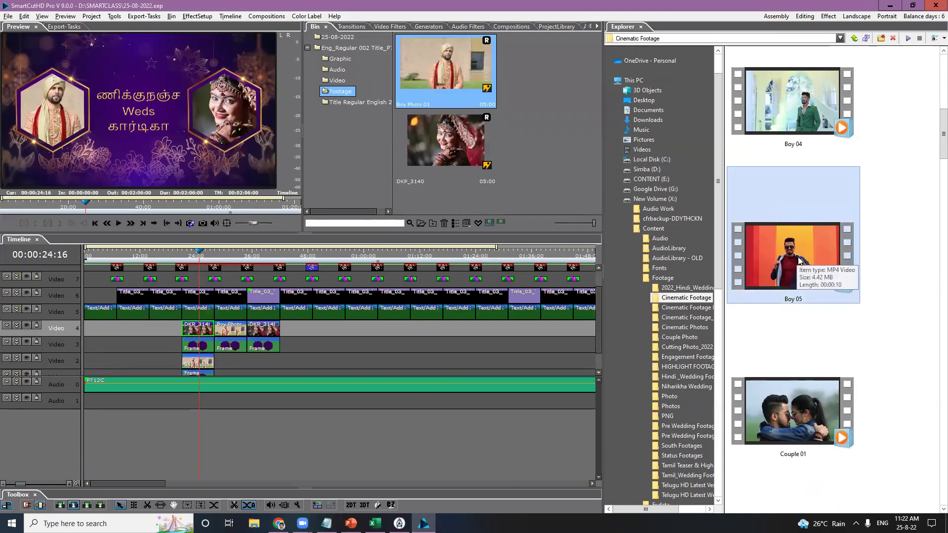
pyautogui.moveTo(792, 247); pyautogui.dragTo(459, 81)
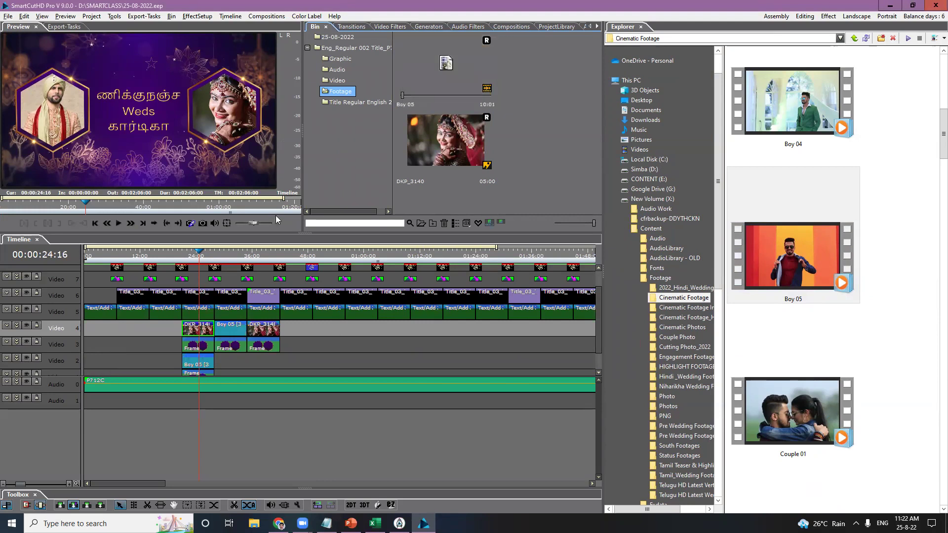
pyautogui.click(192, 256)
pyautogui.doubleClick(141, 157)
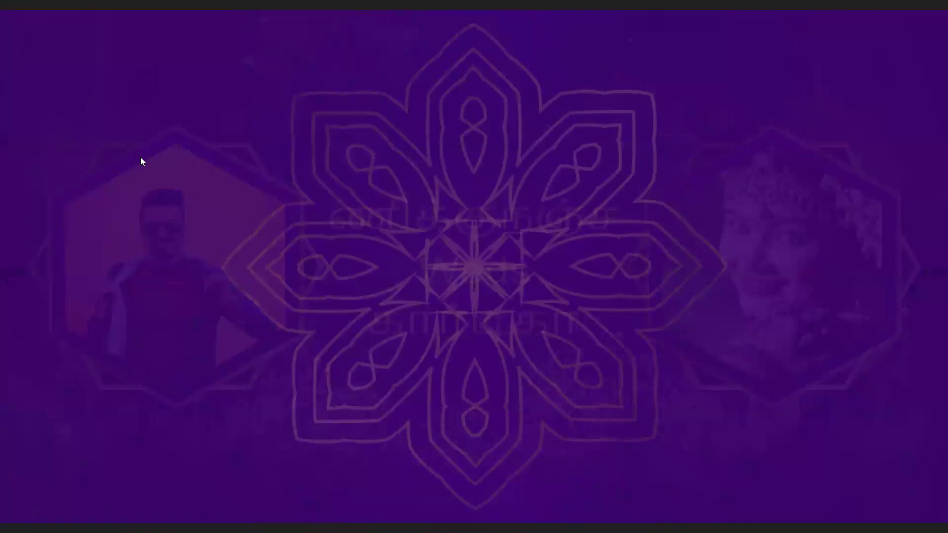
pyautogui.press('Escape')
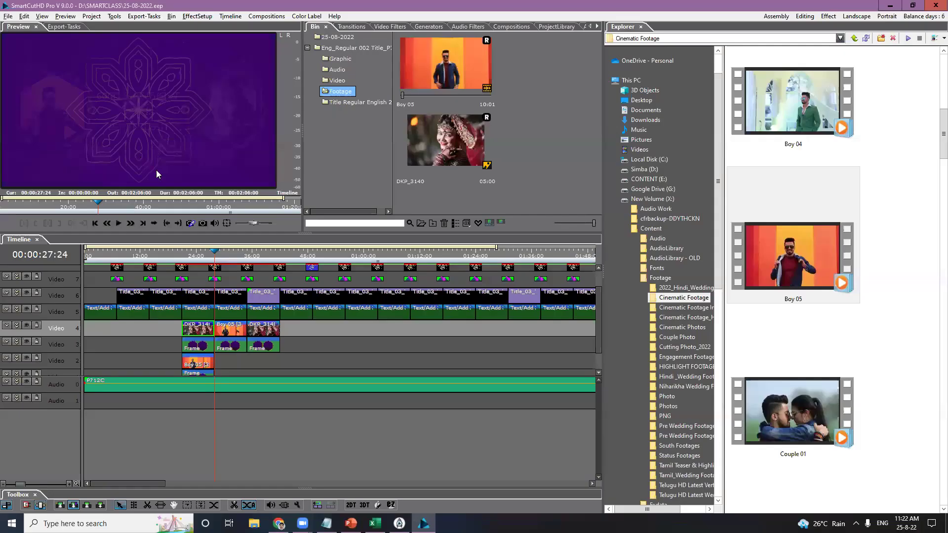
# Step: Move the playhead to 00:00:23:15 and open the Boy 05 clip on the Video 2 track in the preview
pyautogui.click(194, 255)
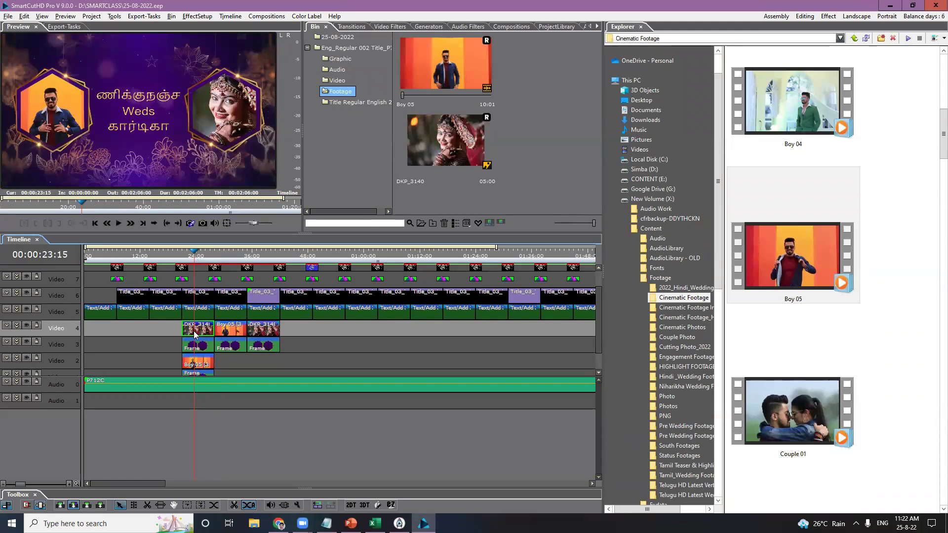
pyautogui.click(206, 367)
pyautogui.click(206, 366)
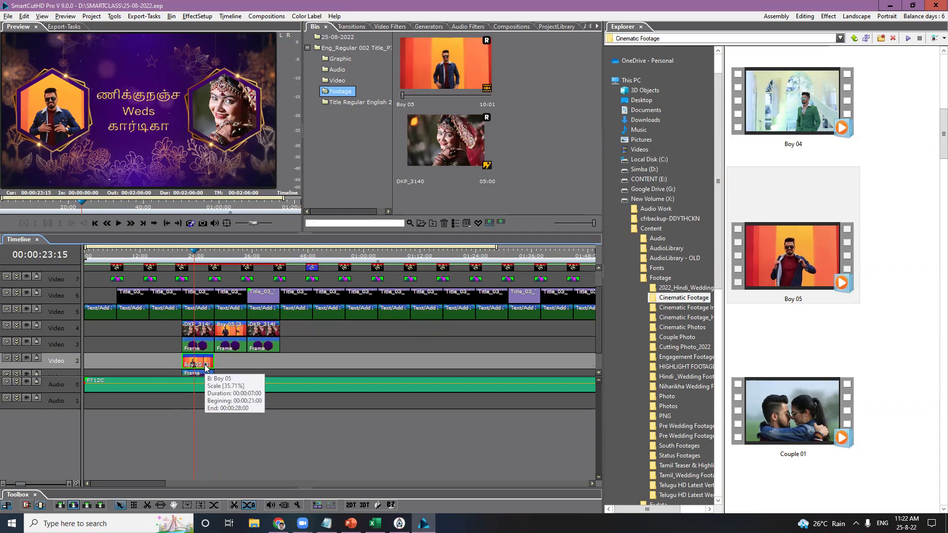
pyautogui.doubleClick(207, 367)
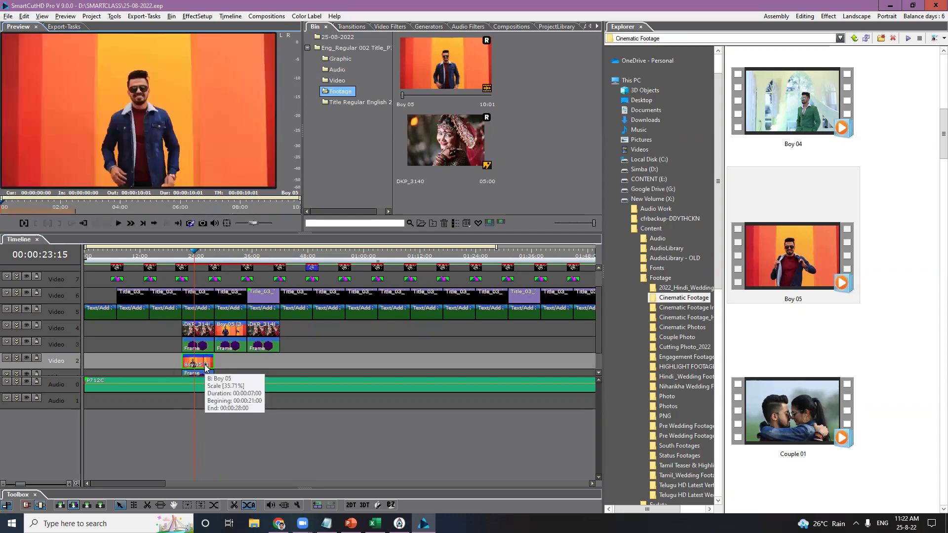
# Step: Shift the used portion of the Boy 05 clip to start at about 00:00:02:17 and play the title full screen from 00:00:23:07
pyautogui.moveTo(15, 206); pyautogui.dragTo(56, 202)
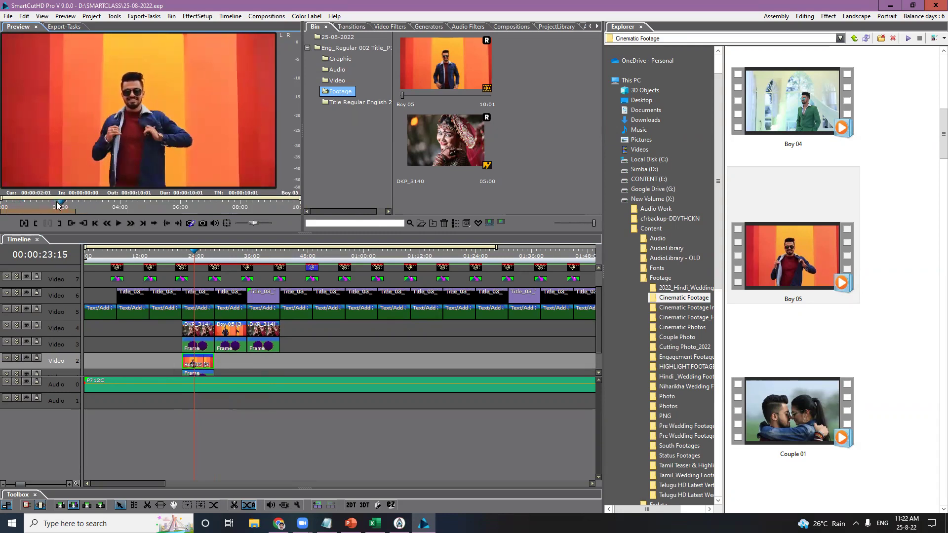
pyautogui.click(27, 207)
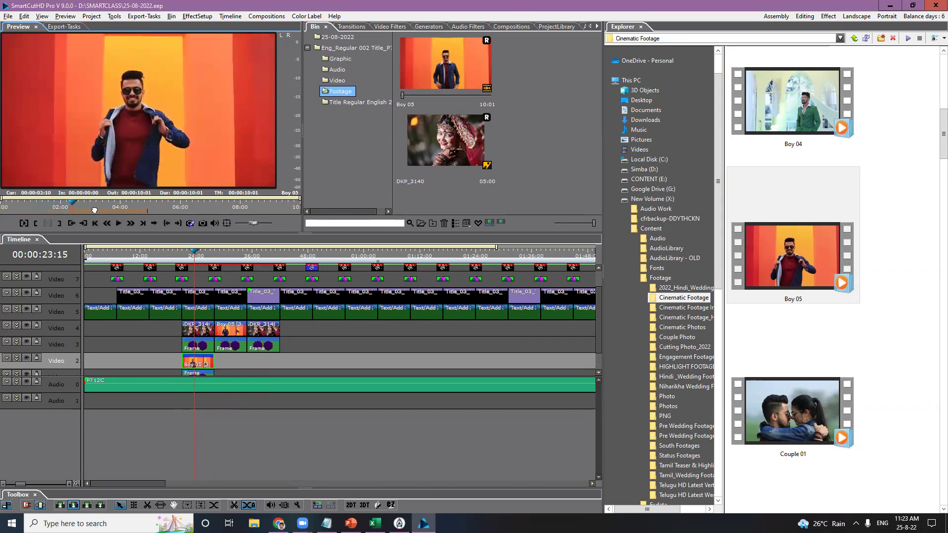
pyautogui.moveTo(90, 211); pyautogui.dragTo(130, 200)
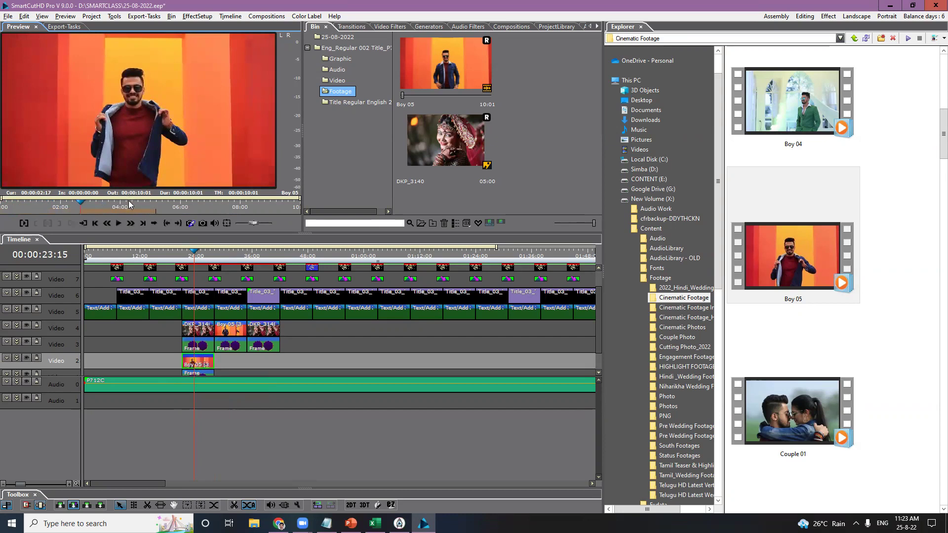
pyautogui.click(89, 202)
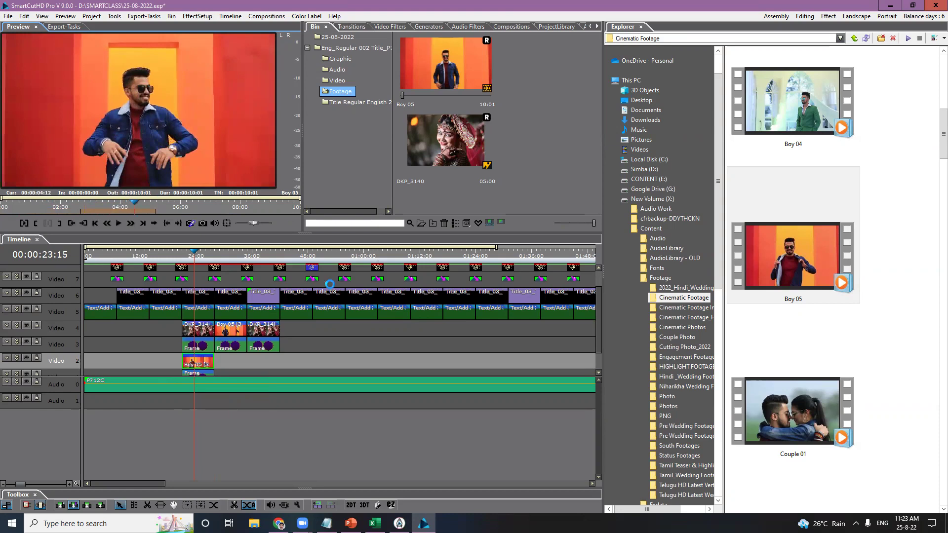
pyautogui.click(194, 255)
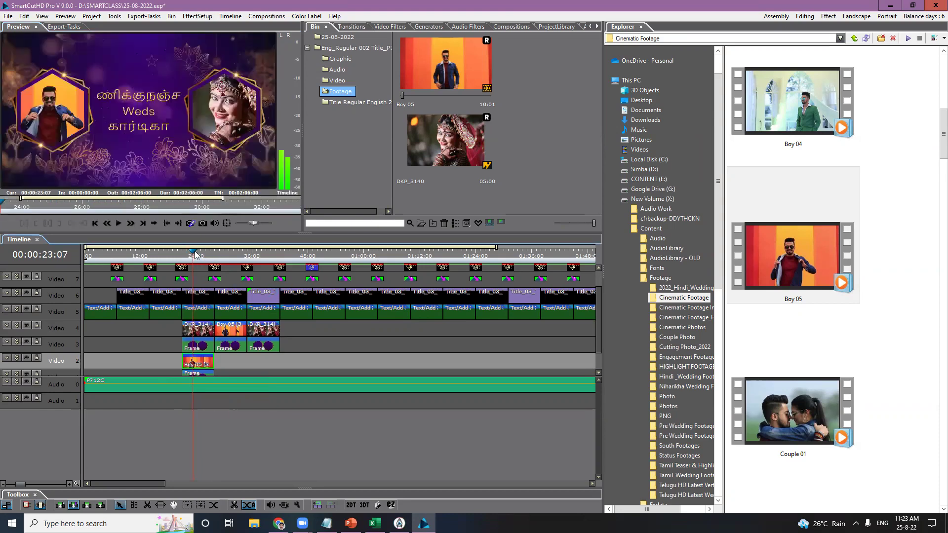
pyautogui.doubleClick(142, 152)
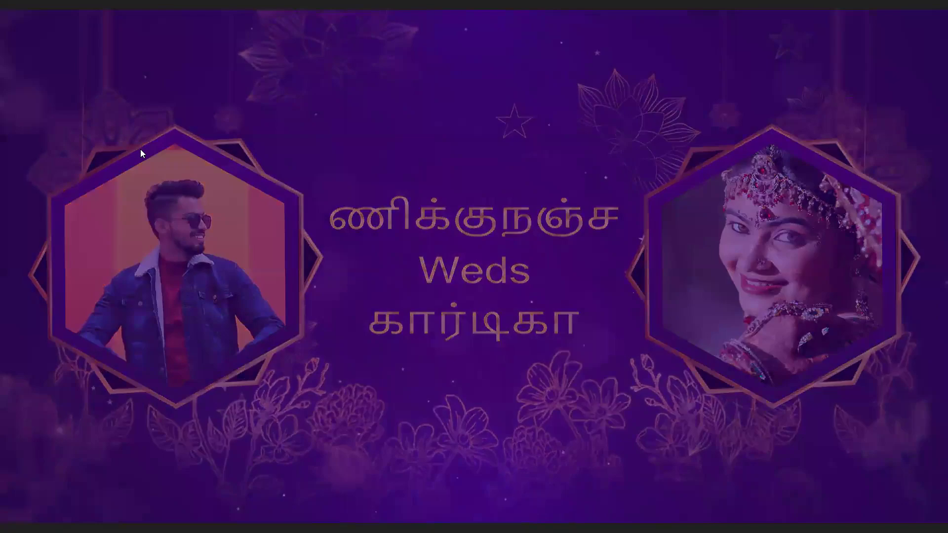
pyautogui.doubleClick(140, 149)
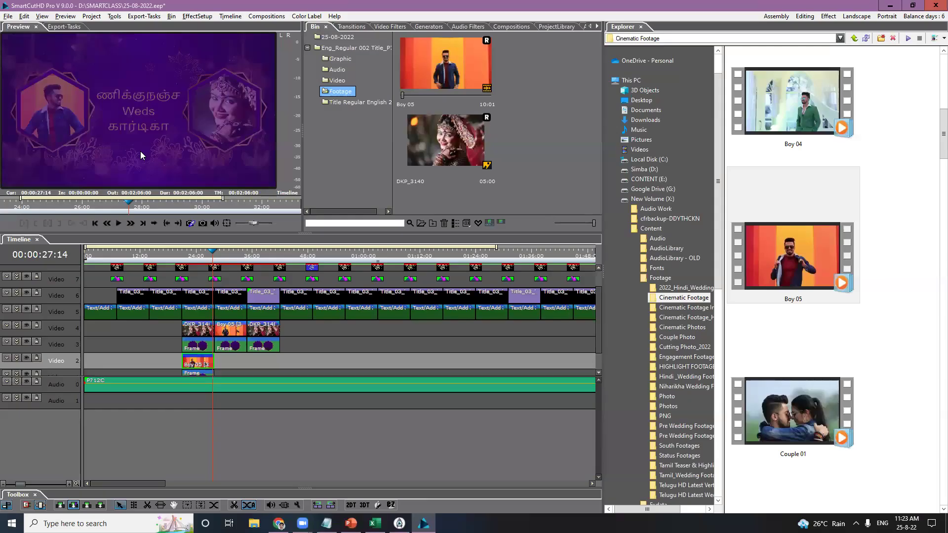
# Step: Reset the Video 2 Boy 05 segment's speed to 100% while maintaining its segment duration, trimmed right, and play it full screen
pyautogui.rightClick(198, 361)
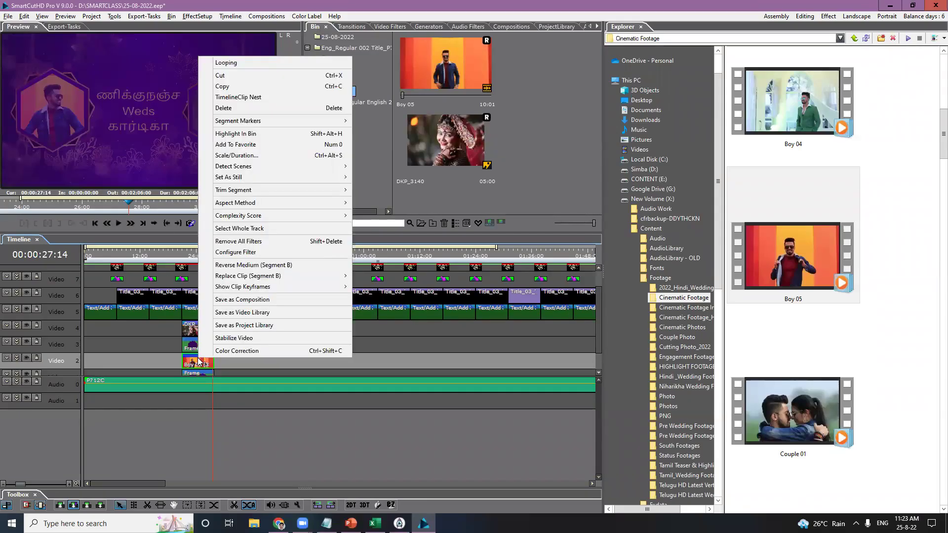
pyautogui.click(237, 156)
pyautogui.click(160, 131)
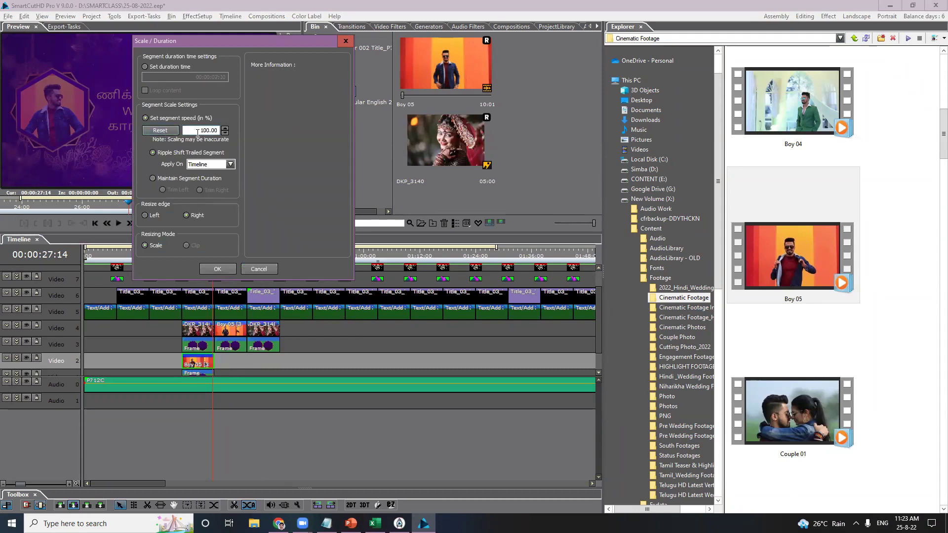
pyautogui.click(153, 178)
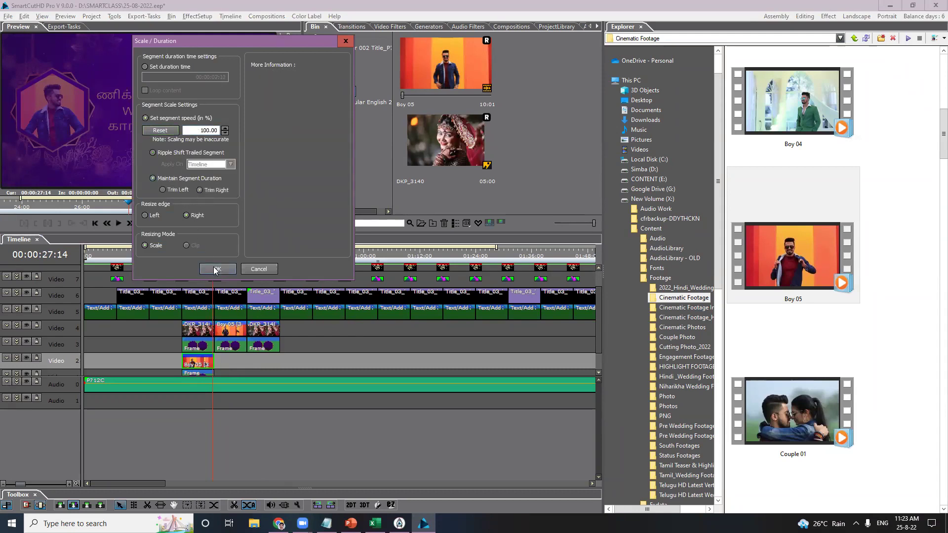
pyautogui.click(216, 270)
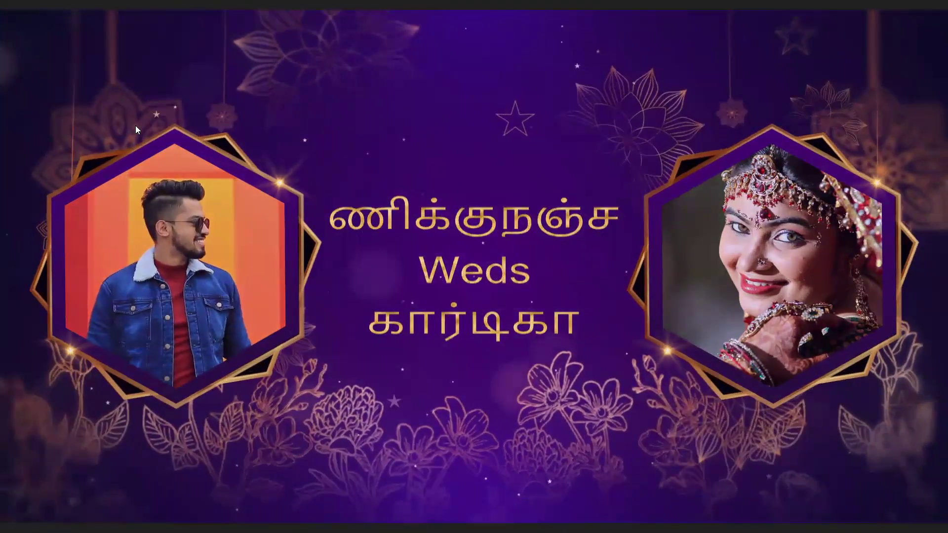
pyautogui.press('Escape')
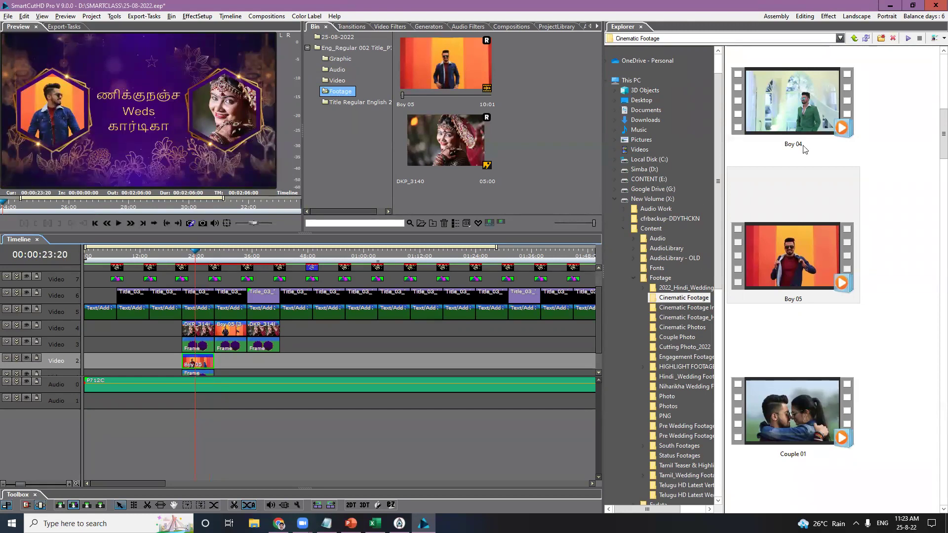
# Step: Find the Girl 01 video in the Cinematic Footage folder, play it and close the media player
pyautogui.scroll(-3, 935, 169)
pyautogui.scroll(-3, 935, 170)
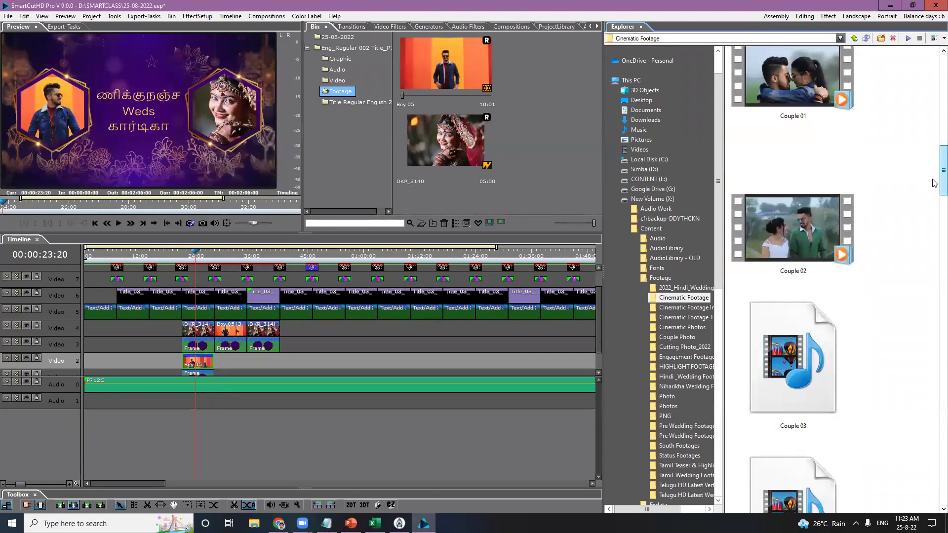
pyautogui.moveTo(935, 185); pyautogui.dragTo(935, 335)
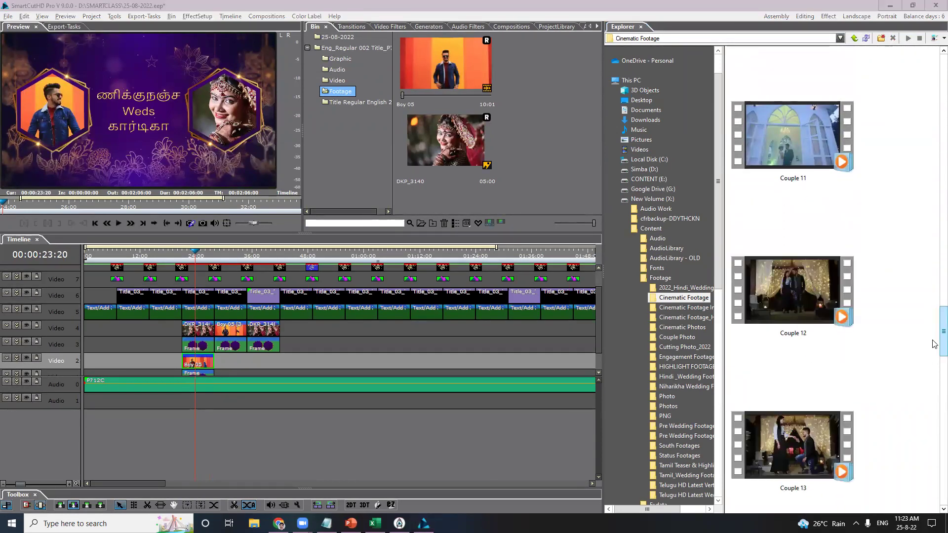
pyautogui.scroll(-5, 924, 346)
pyautogui.moveTo(935, 379); pyautogui.dragTo(935, 396)
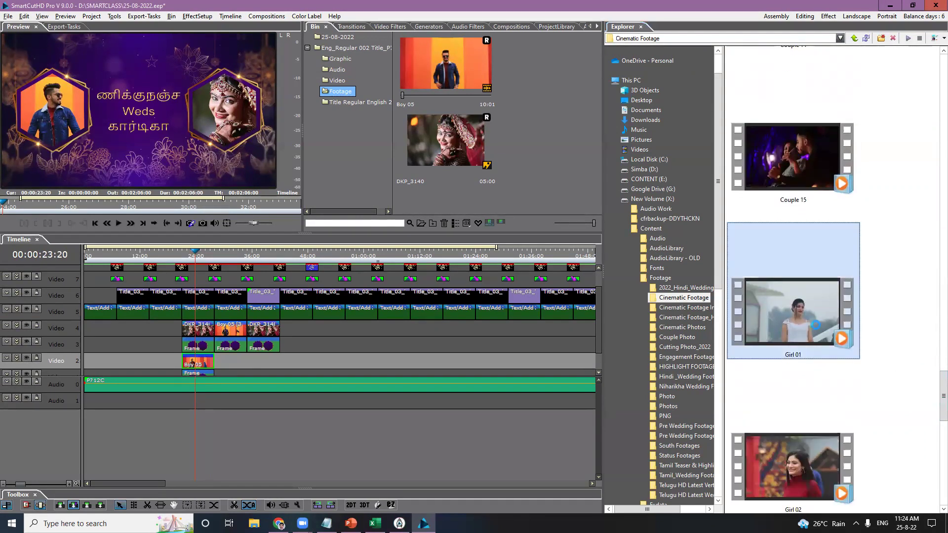
pyautogui.rightClick(823, 334)
pyautogui.click(819, 86)
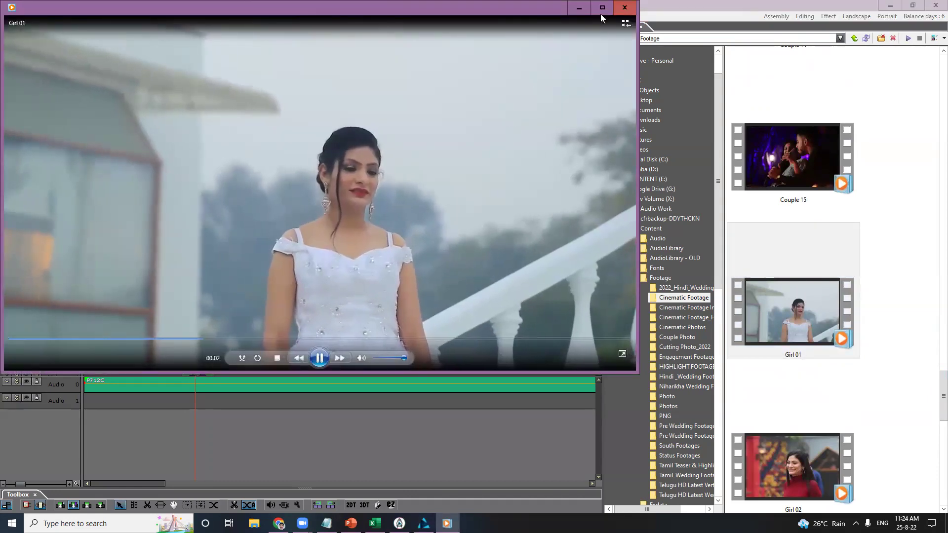
pyautogui.click(625, 7)
# Step: Replace the DKP_3140 photo in the Bin with the Girl 06 video and play the title full screen
pyautogui.moveTo(935, 399); pyautogui.dragTo(934, 467)
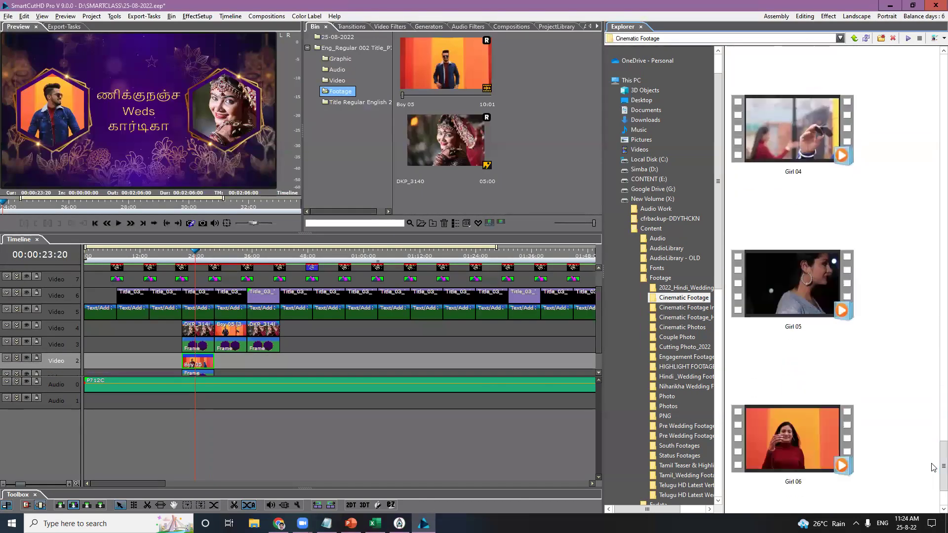
pyautogui.click(793, 446)
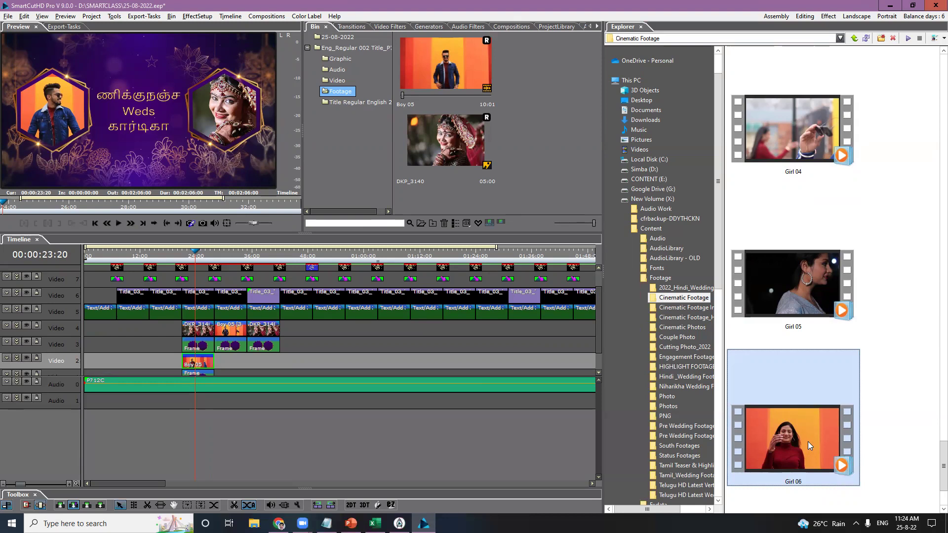
pyautogui.click(446, 146)
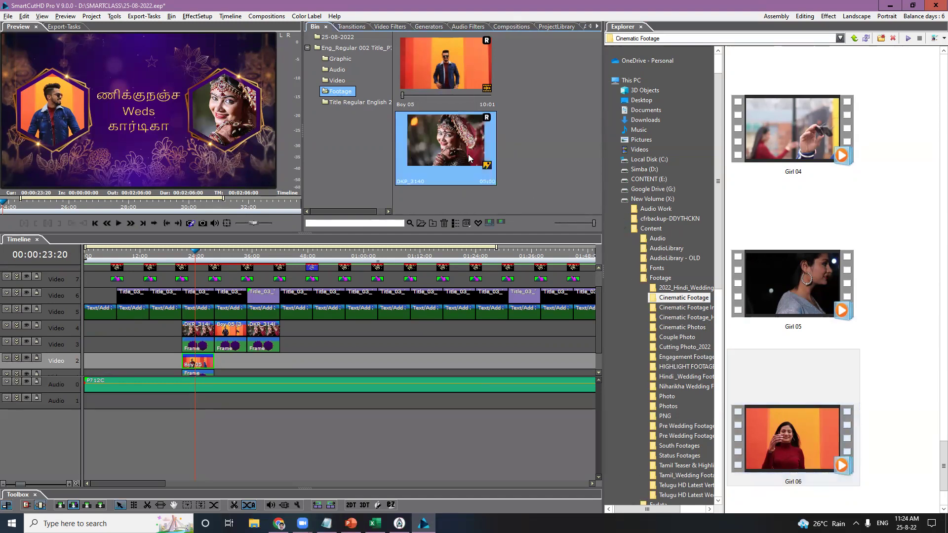
pyautogui.moveTo(812, 436); pyautogui.dragTo(438, 152)
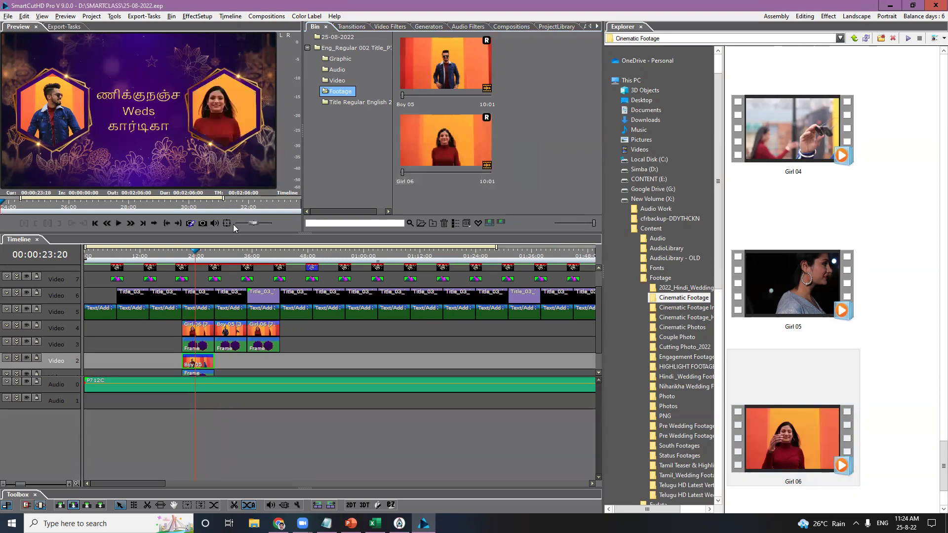
pyautogui.doubleClick(164, 161)
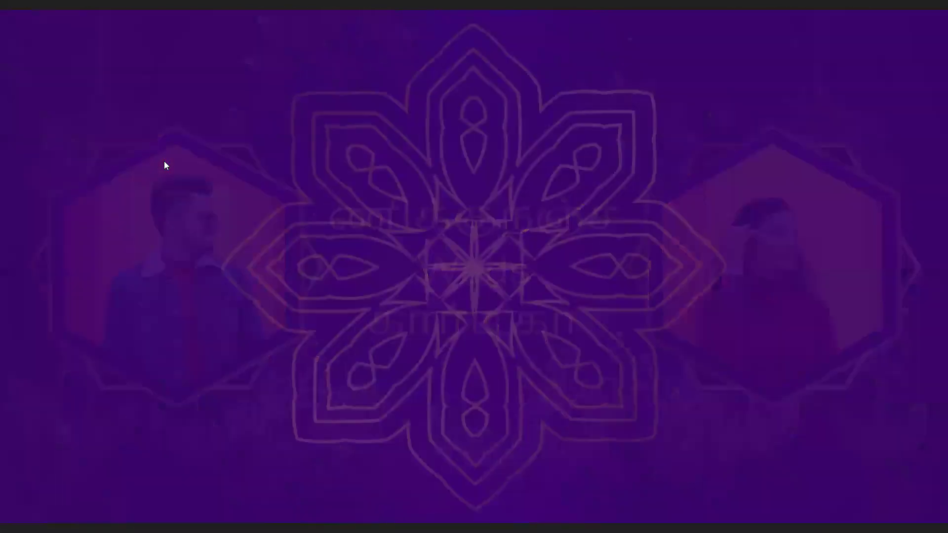
pyautogui.press('Escape')
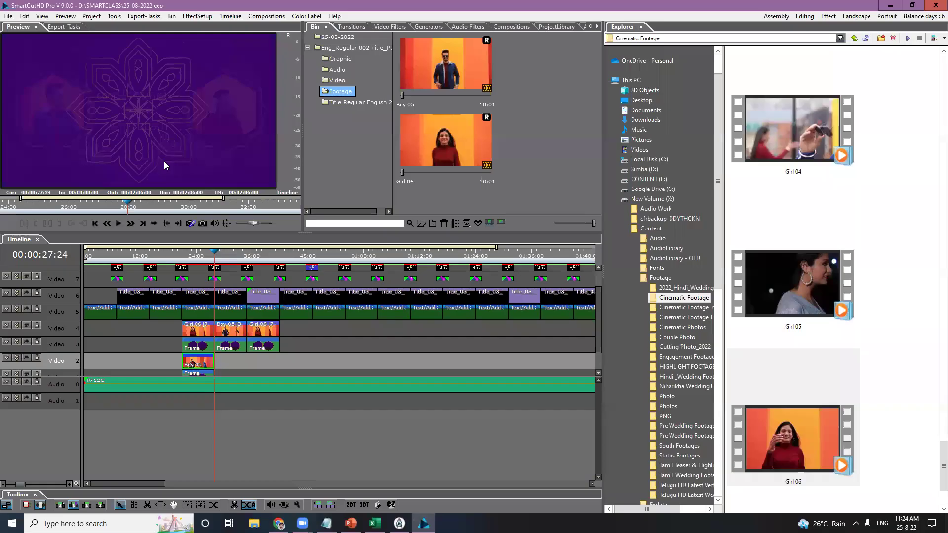
# Step: Examine the replaced videos in the titles at 00:00:32:02 and 00:00:37:17, playing the bride's title full screen
pyautogui.click(228, 256)
pyautogui.click(234, 255)
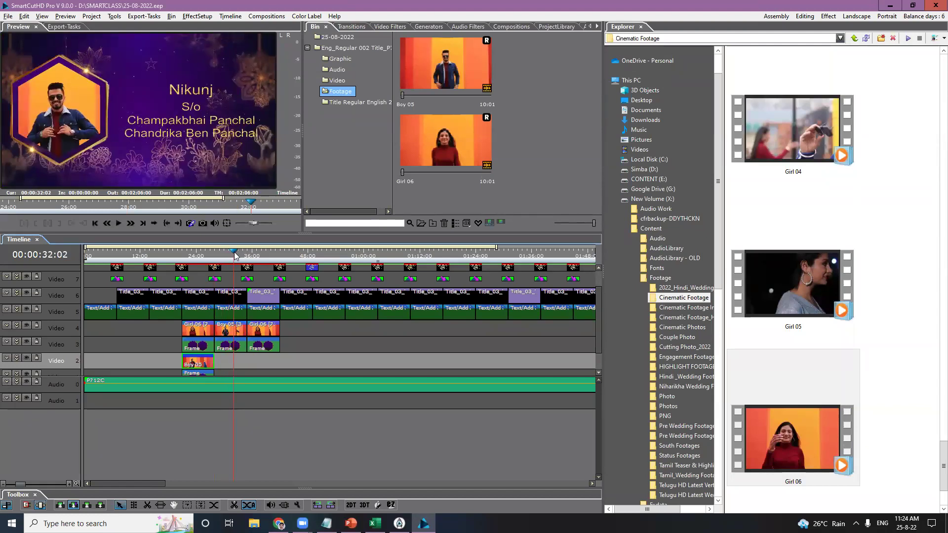
pyautogui.click(249, 256)
pyautogui.moveTo(255, 256); pyautogui.dragTo(258, 254)
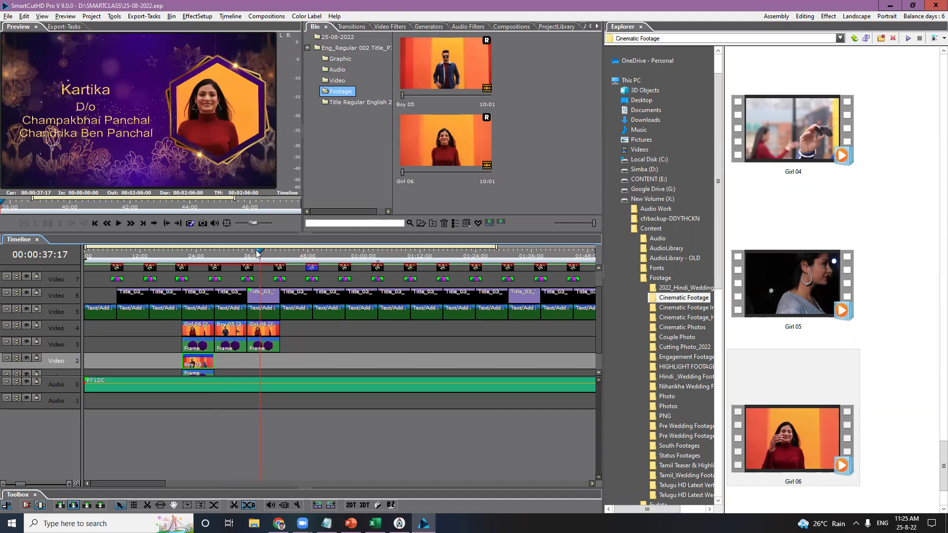
pyautogui.click(262, 331)
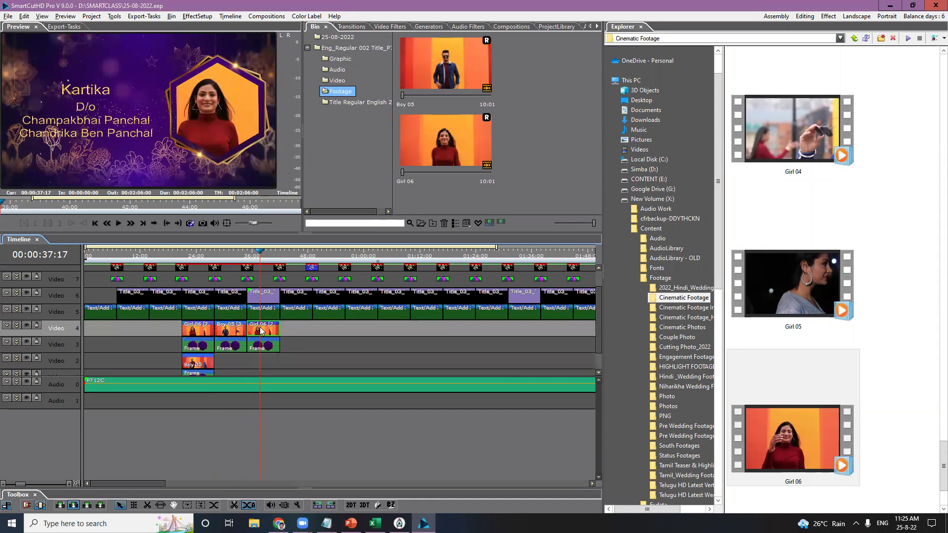
pyautogui.doubleClick(233, 114)
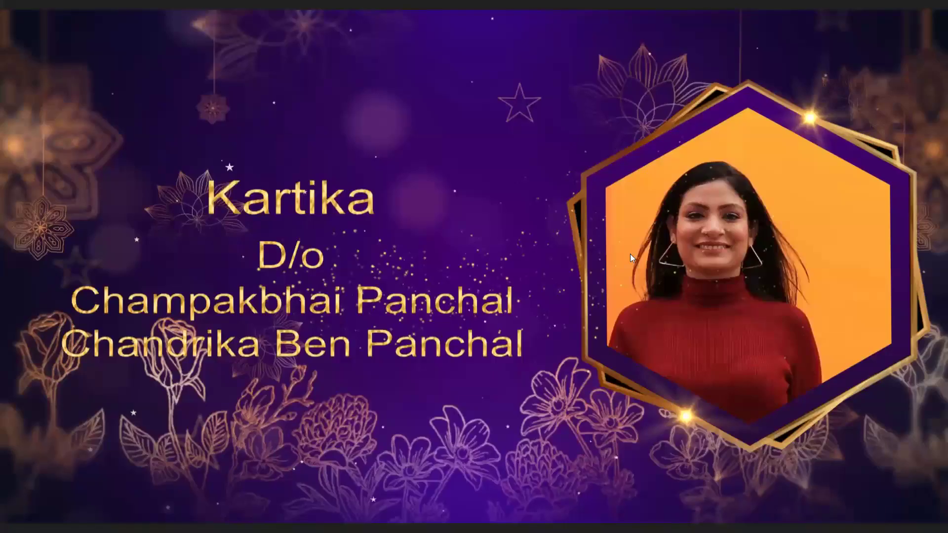
pyautogui.doubleClick(676, 262)
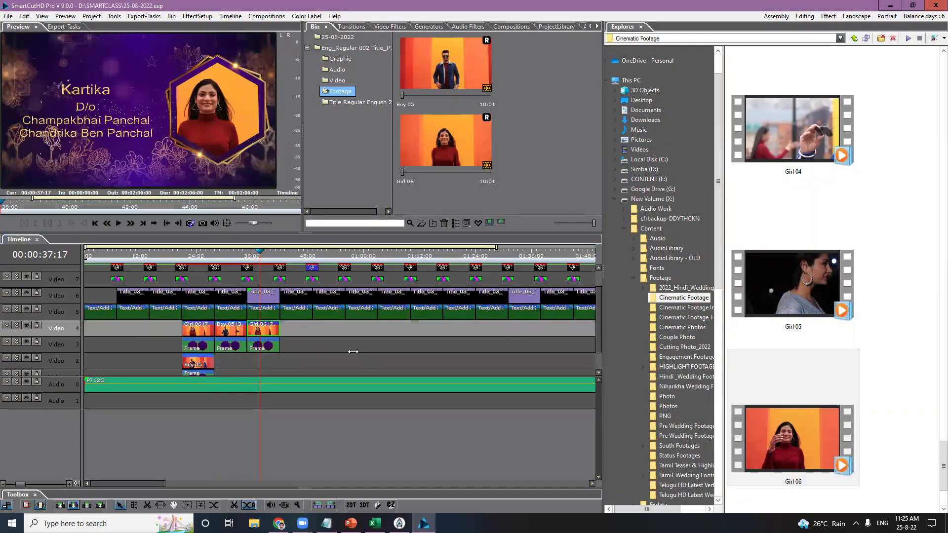
# Step: Narrow the Explorer window and show the Effect Setup window for the last Girl 06 clip on the Video 4 track
pyautogui.moveTo(269, 334)
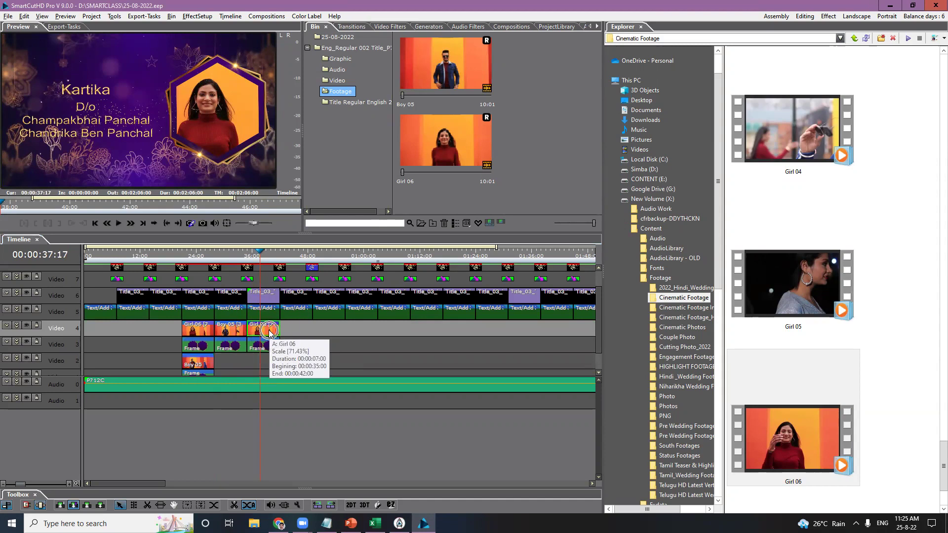
pyautogui.click(269, 334)
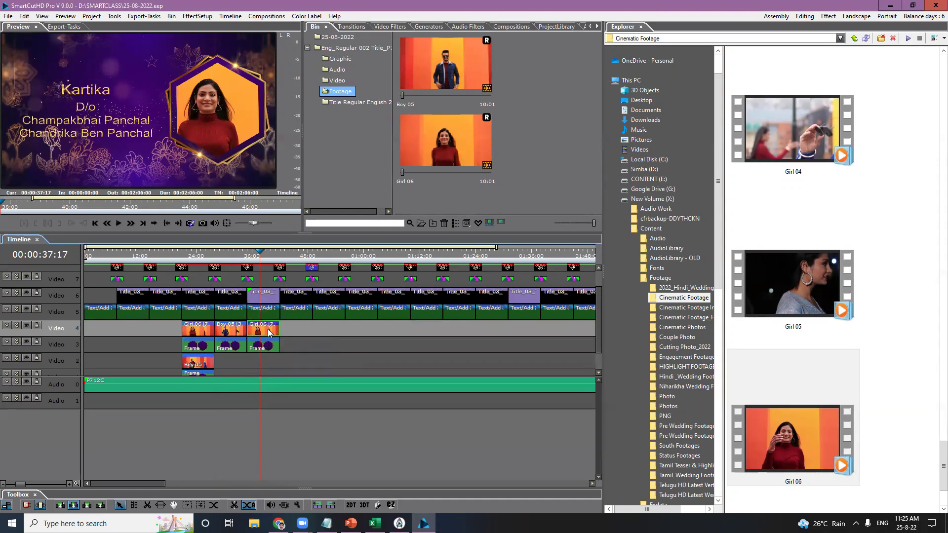
pyautogui.moveTo(604, 179); pyautogui.dragTo(669, 168)
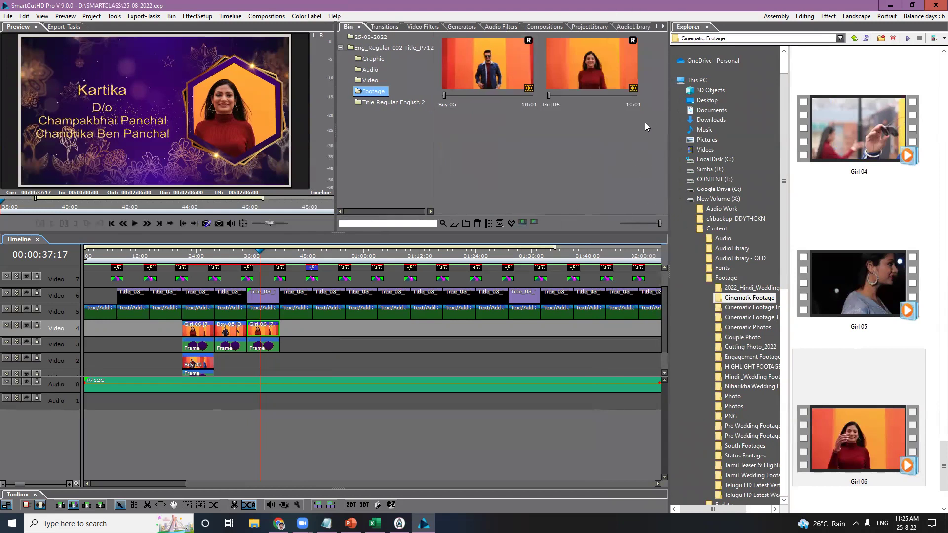
pyautogui.click(42, 16)
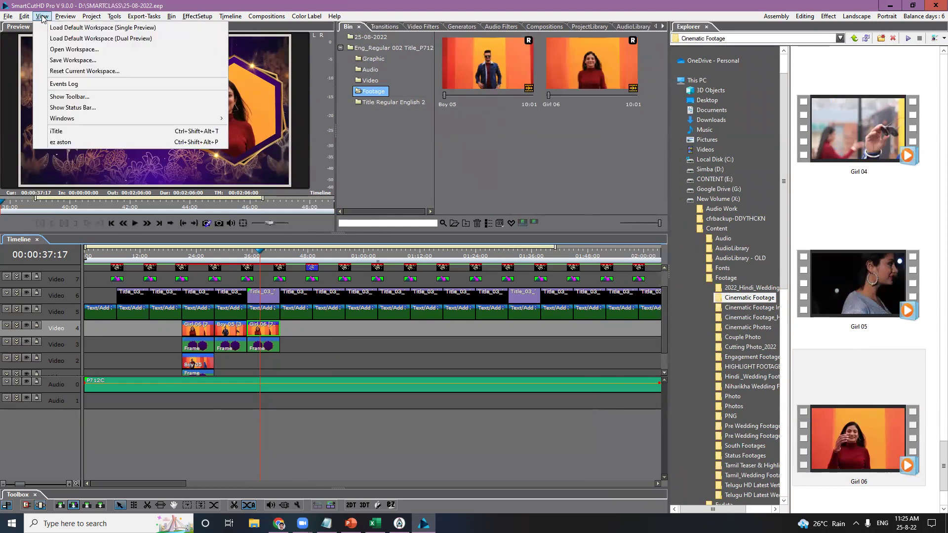
pyautogui.moveTo(60, 123)
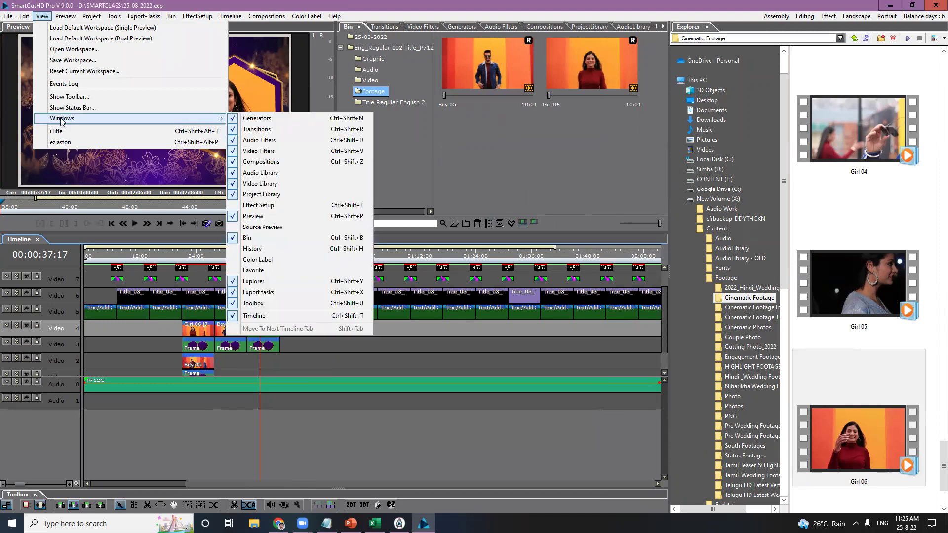
pyautogui.click(265, 206)
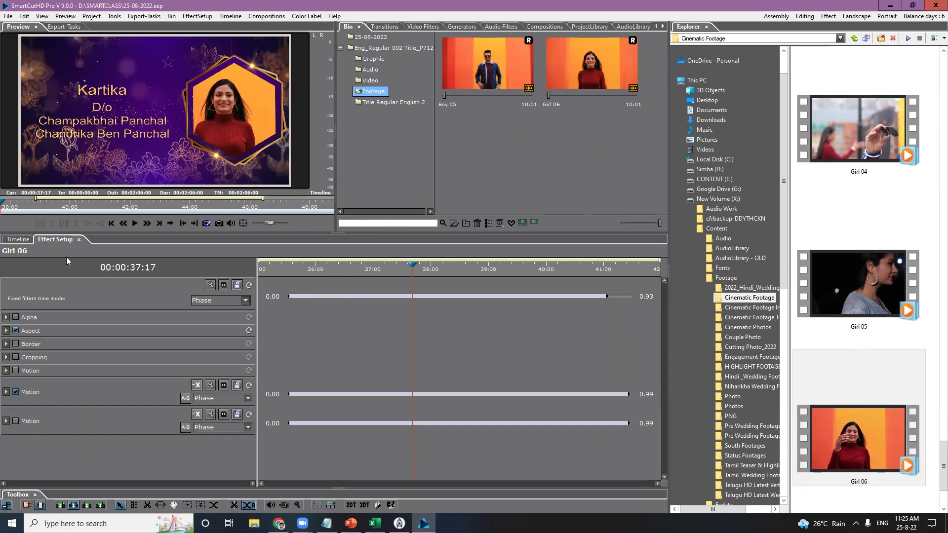
# Step: Dock the Effect Setup window as a tab in the window group that holds the Bin
pyautogui.click(56, 238)
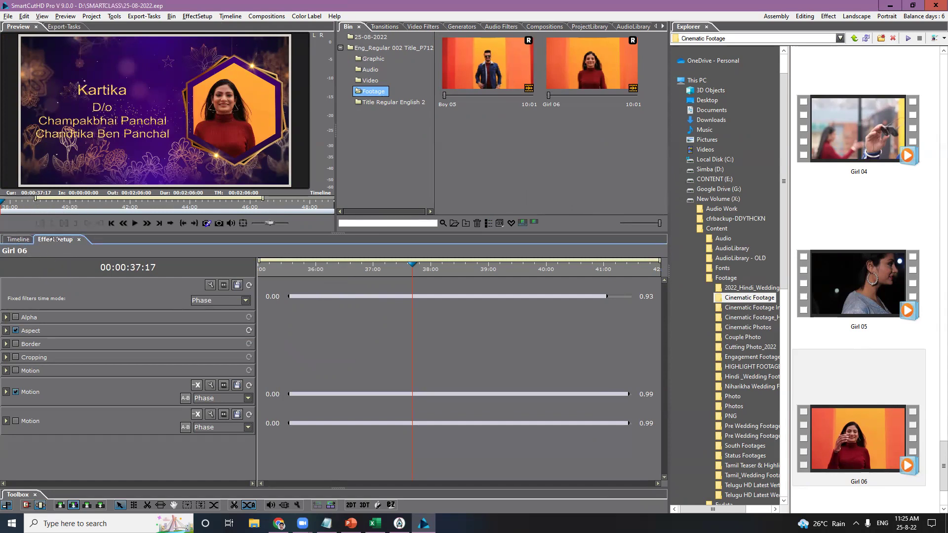
pyautogui.moveTo(55, 239); pyautogui.dragTo(70, 249)
pyautogui.moveTo(181, 281); pyautogui.dragTo(696, 155)
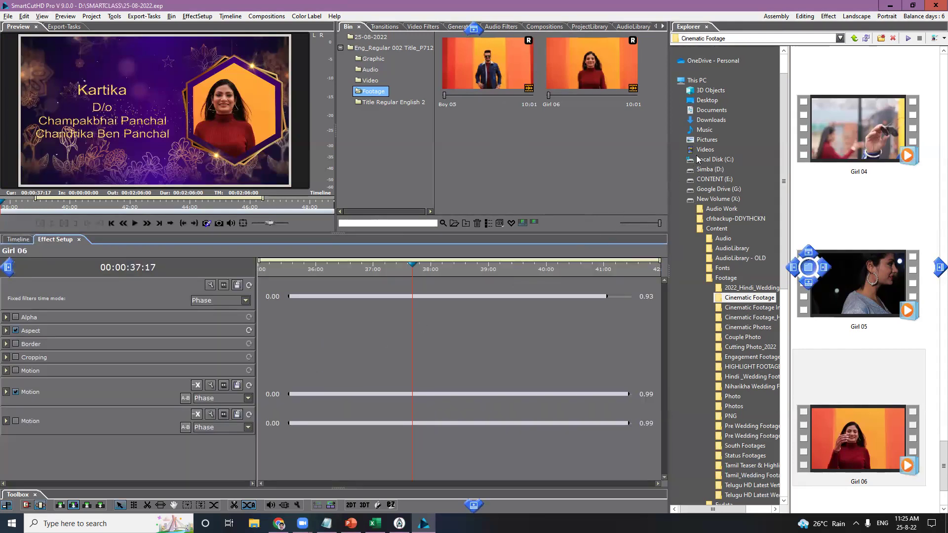
pyautogui.moveTo(810, 185); pyautogui.dragTo(439, 385)
pyautogui.moveTo(627, 296); pyautogui.dragTo(637, 174)
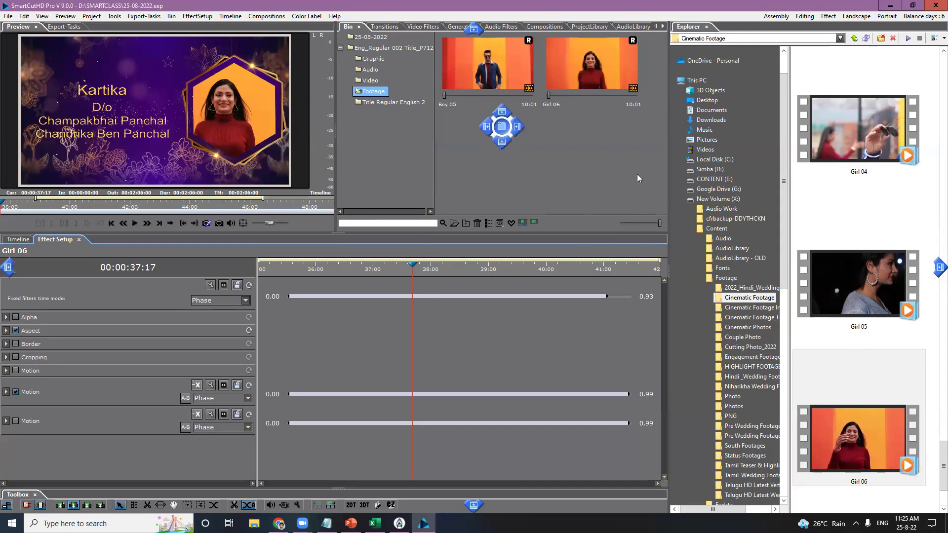
pyautogui.moveTo(513, 130); pyautogui.dragTo(502, 126)
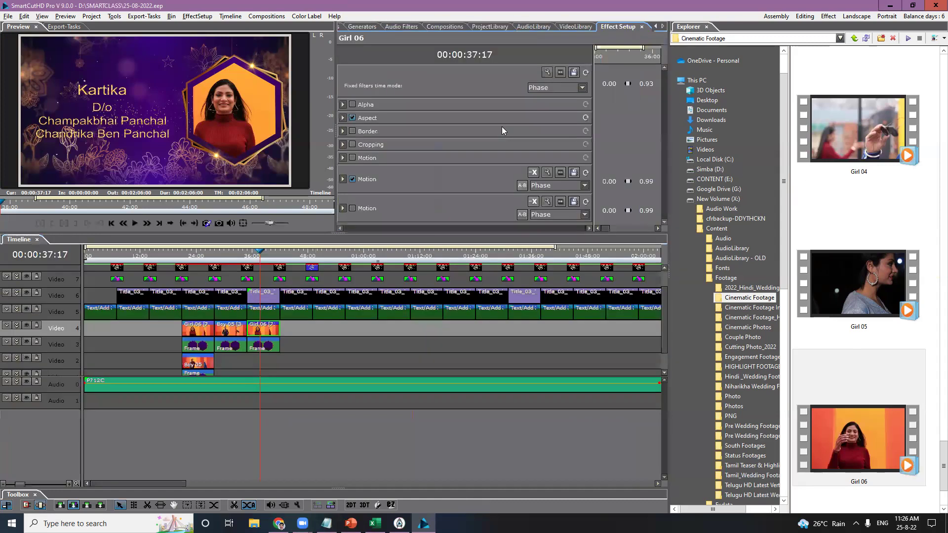
# Step: Enlarge the docked Effect Setup window in width and height, with the last Girl 06 clip on Video 4 selected
pyautogui.moveTo(668, 74); pyautogui.dragTo(725, 73)
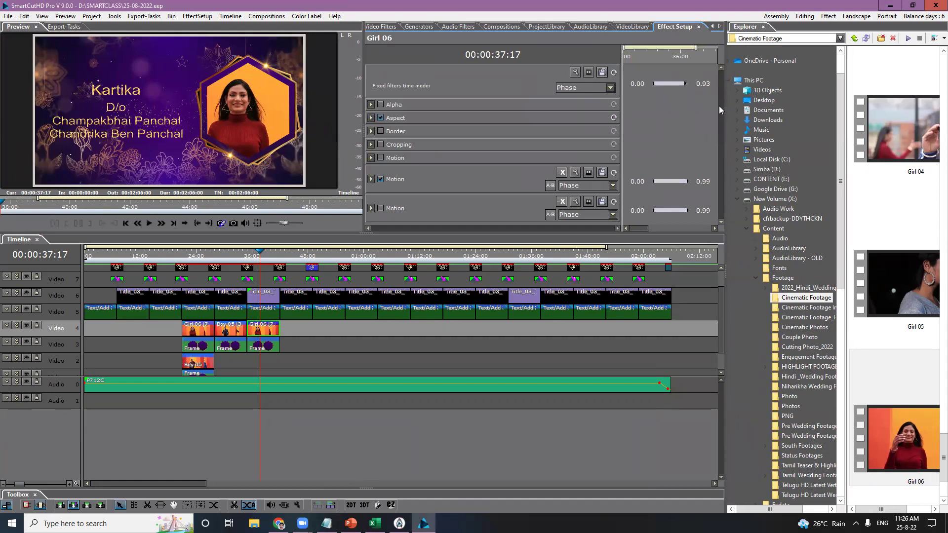
pyautogui.click(257, 332)
pyautogui.moveTo(697, 232); pyautogui.dragTo(684, 280)
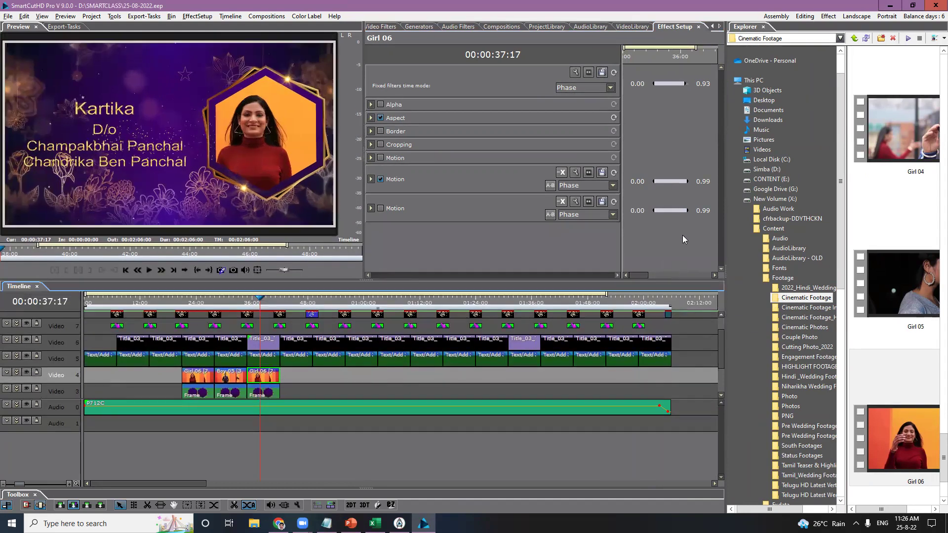
# Step: Expand the already enabled Motion filter of the Girl 06 clip and switch it off and on for comparison
pyautogui.click(371, 180)
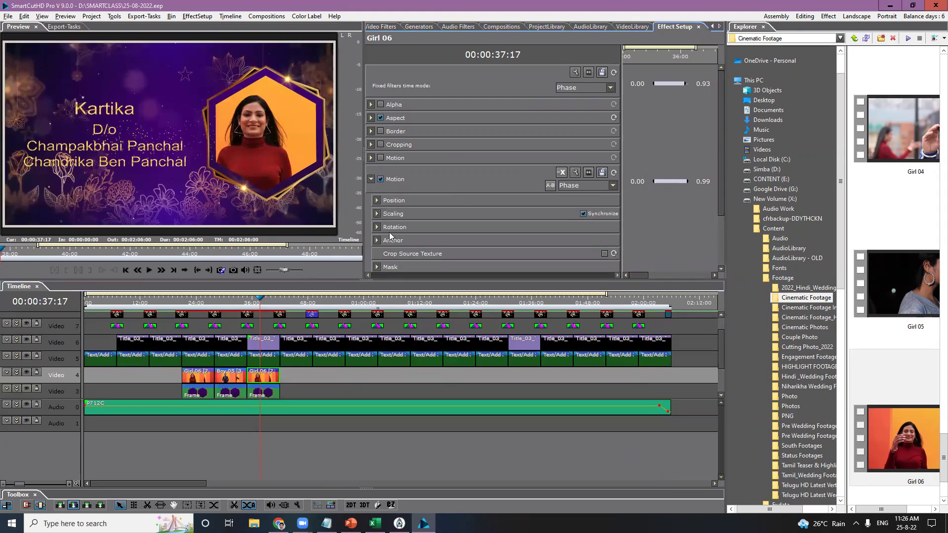
pyautogui.click(380, 180)
pyautogui.click(381, 179)
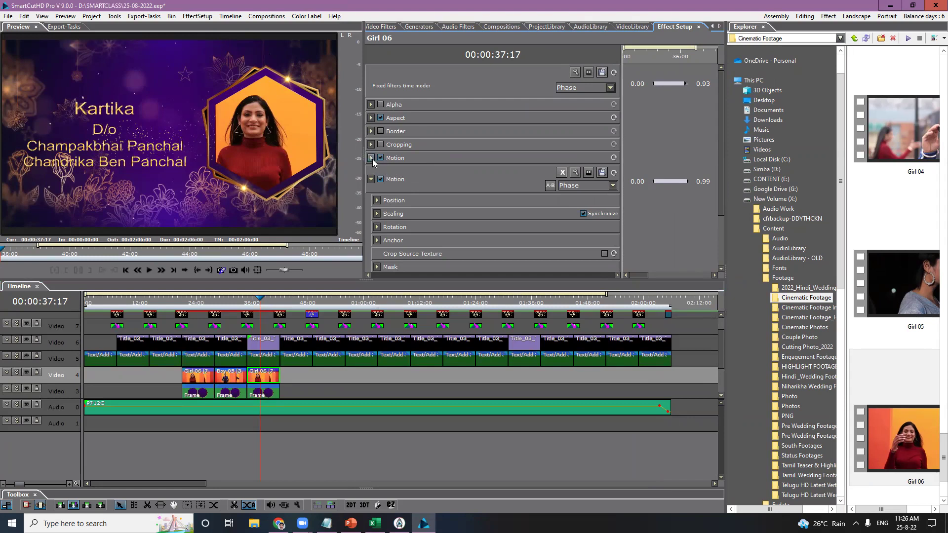
# Step: Enable the upper Motion filter on the Girl 06 clip and set its Position X to 0.120
pyautogui.click(380, 157)
pyautogui.click(377, 171)
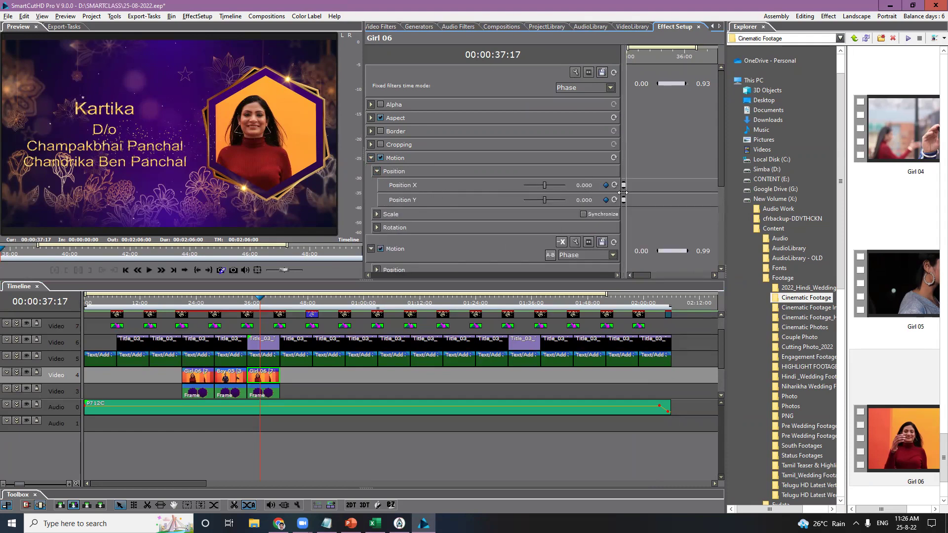
pyautogui.moveTo(623, 192); pyautogui.dragTo(657, 193)
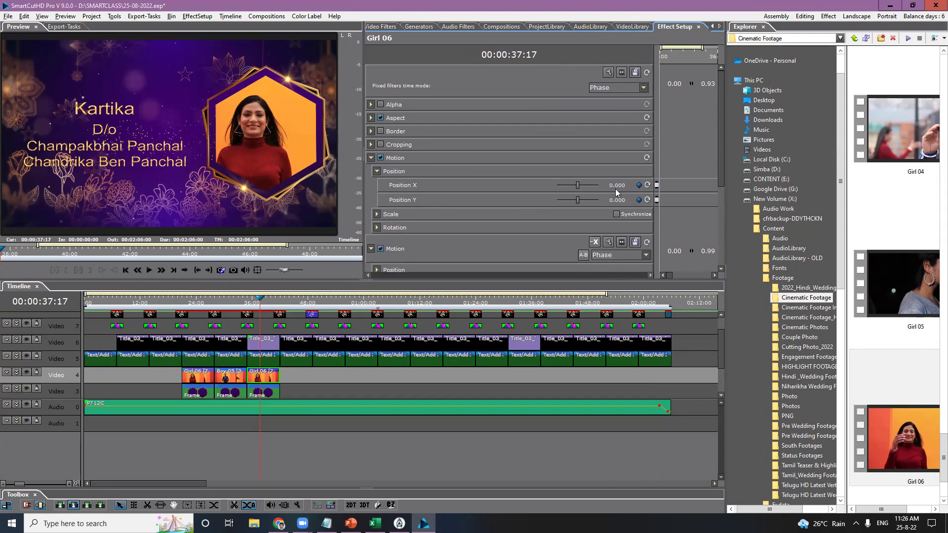
pyautogui.click(616, 186)
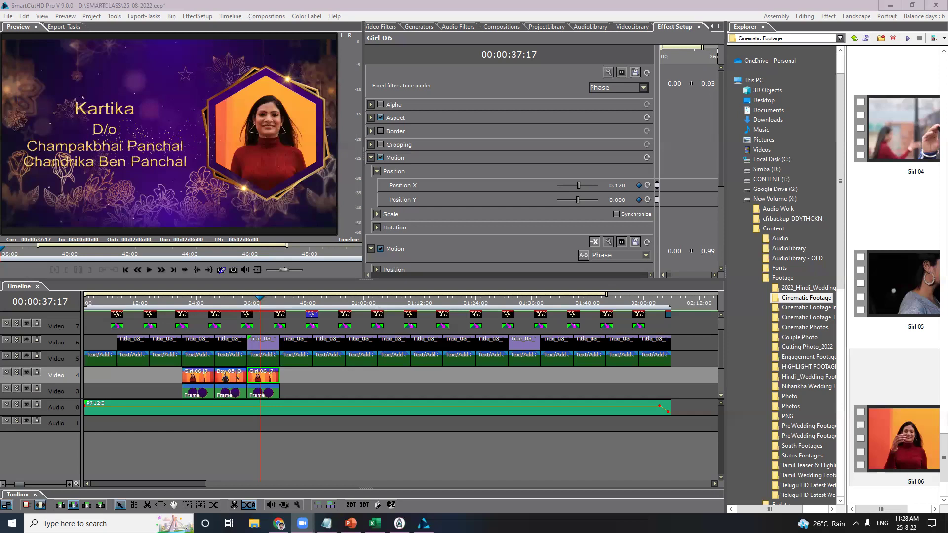
# Step: Move the playhead to the end of the title project at 00:02:06:00 and zoom out the timeline
pyautogui.hscroll(3, 729, 374)
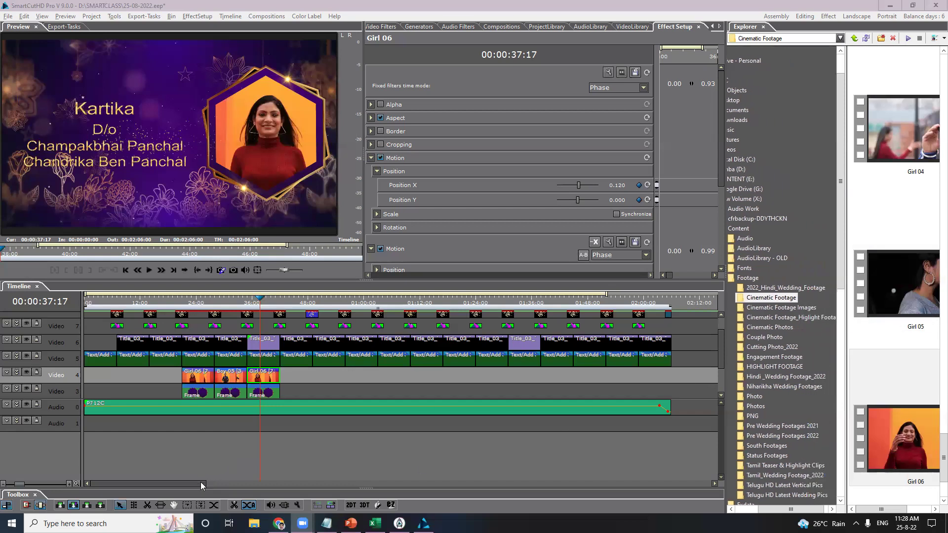
pyautogui.moveTo(210, 483); pyautogui.dragTo(234, 484)
pyautogui.click(525, 314)
pyautogui.scroll(-2, 526, 314)
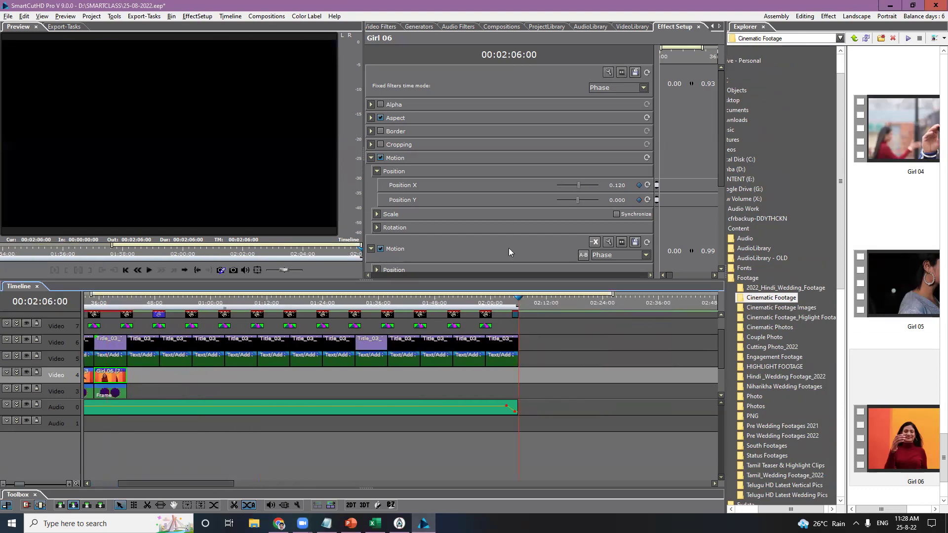
# Step: Bring the Bin with its Footage folder to the front and widen its window group
pyautogui.click(377, 27)
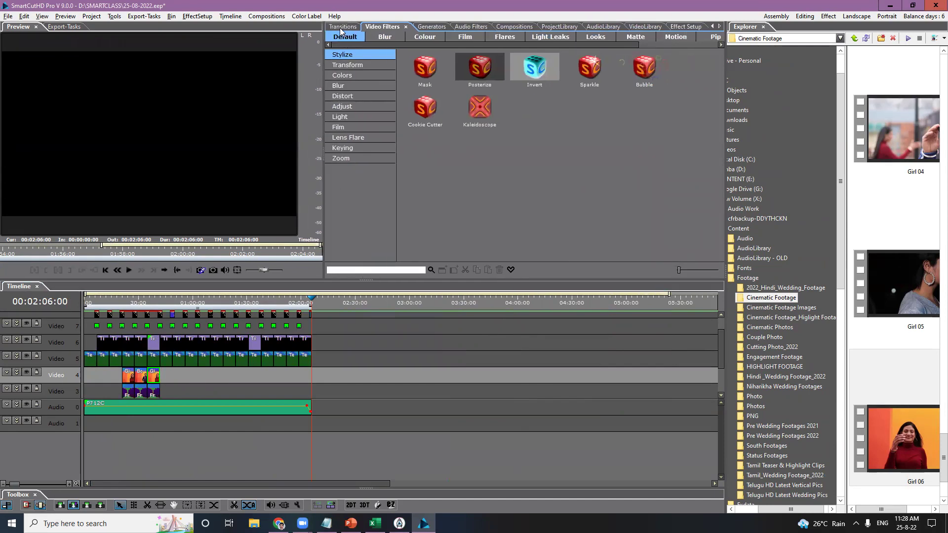
pyautogui.click(341, 27)
pyautogui.click(335, 27)
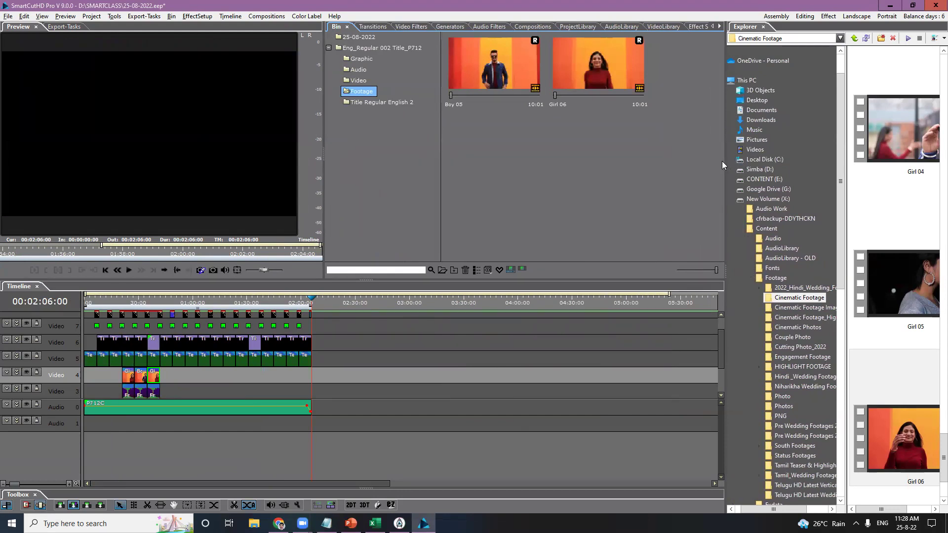
pyautogui.moveTo(724, 161); pyautogui.dragTo(763, 161)
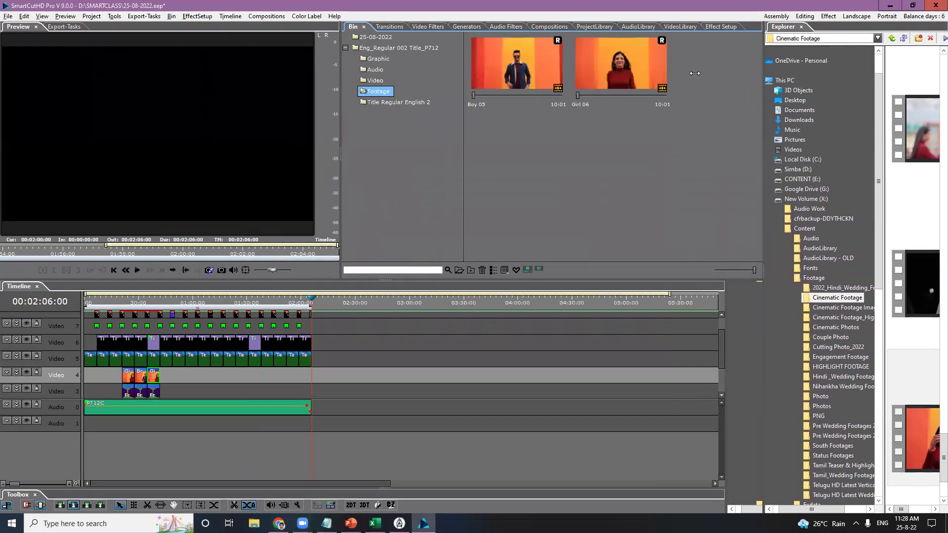
# Step: Find the Tamil highlight Tam_Othaiyadi Pathayila Video_Kanna_P000 in the Project Library and play it full screen
pyautogui.click(591, 29)
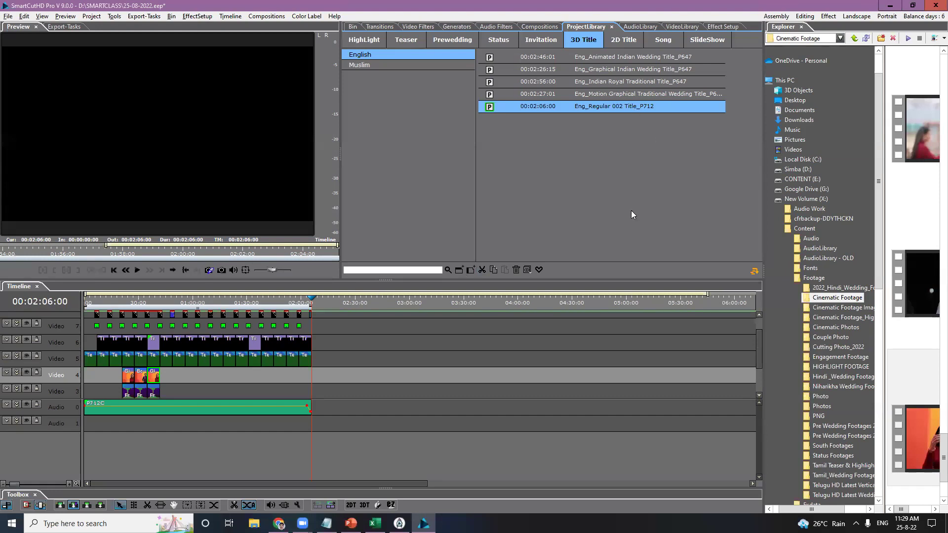
pyautogui.click(371, 42)
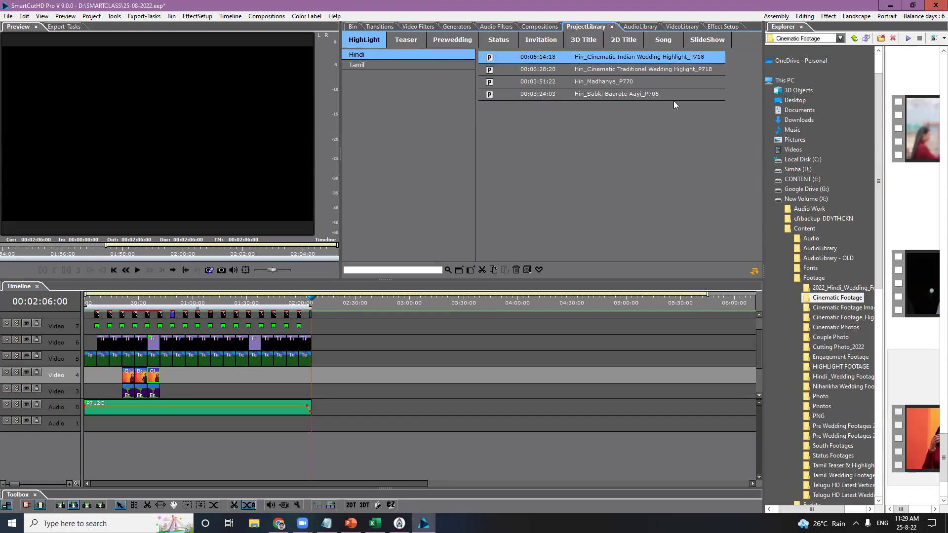
pyautogui.click(431, 66)
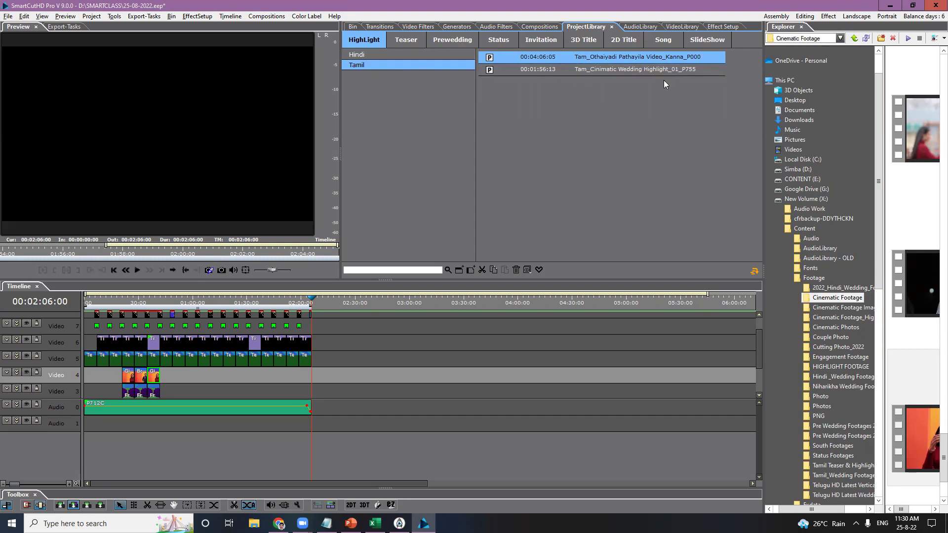
pyautogui.doubleClick(588, 57)
pyautogui.click(137, 270)
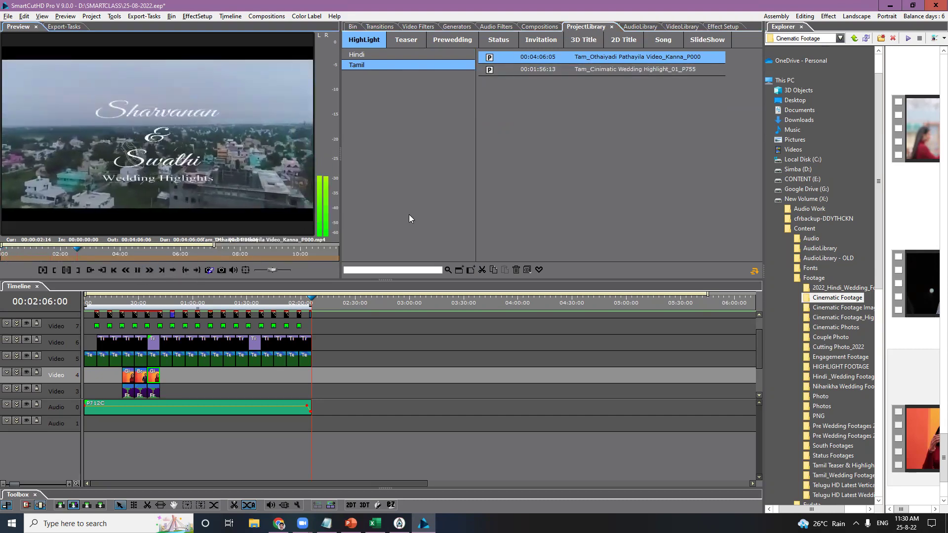
pyautogui.doubleClick(234, 182)
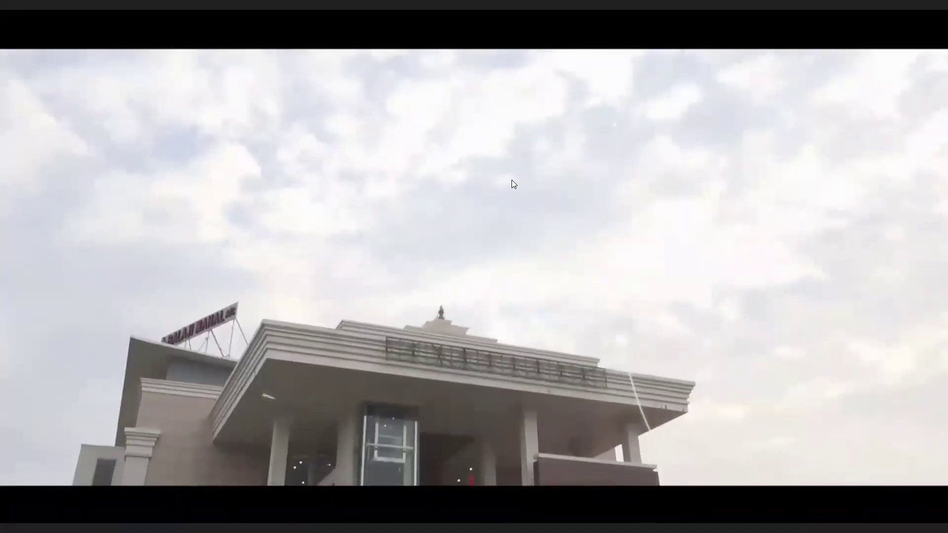
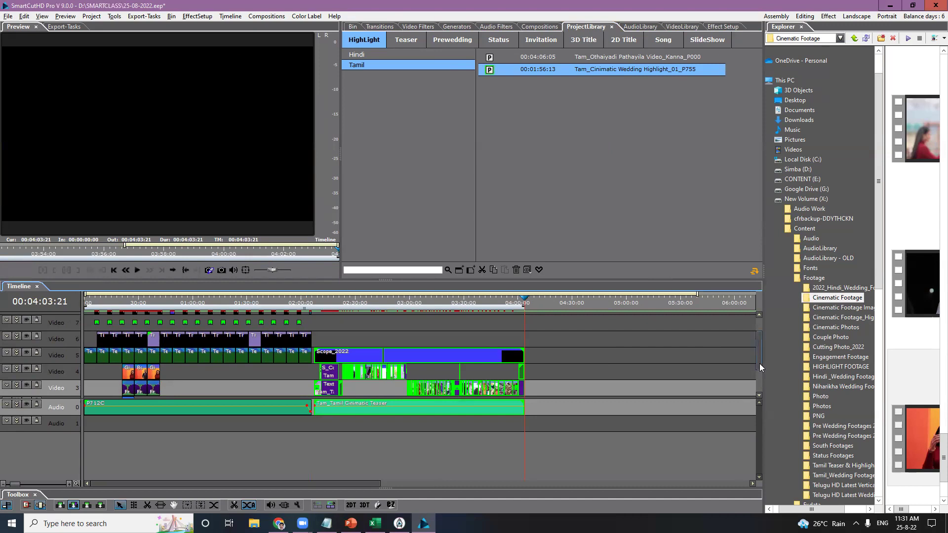
# Step: Undo the highlight project's placement from Video 3 upward and add Tam_Cinimatic Wedding Highlight_01_P755 from Video 0 after the title
pyautogui.scroll(-3, 760, 379)
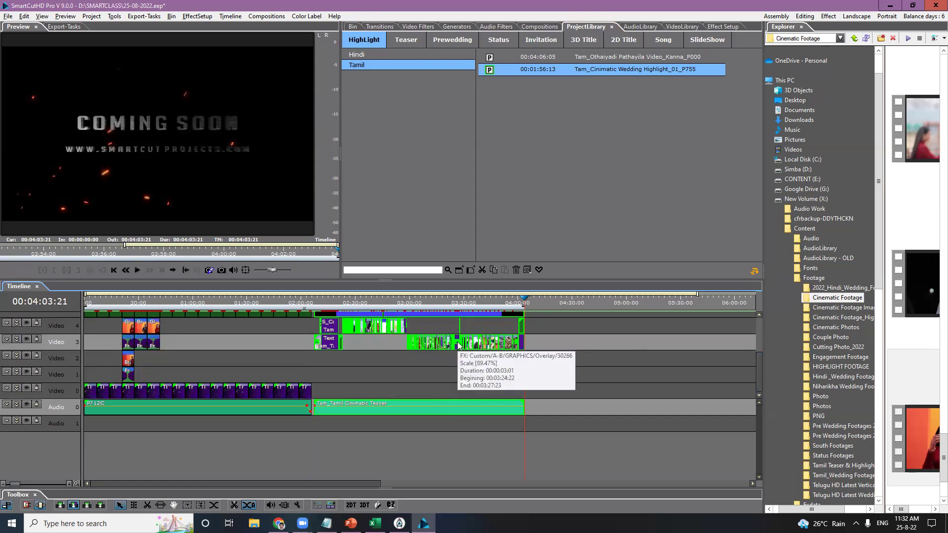
pyautogui.hotkey('ctrl', 'z')
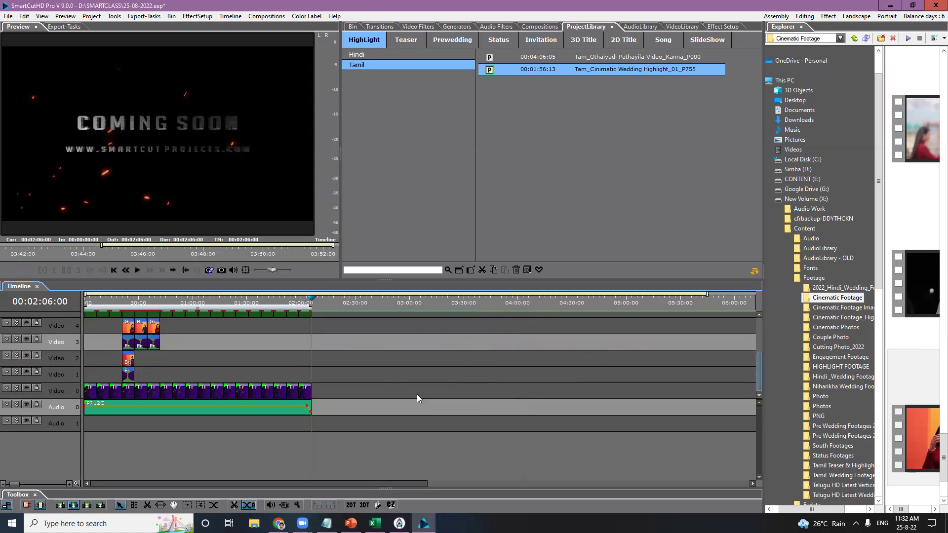
pyautogui.click(368, 394)
pyautogui.moveTo(516, 70); pyautogui.dragTo(320, 392)
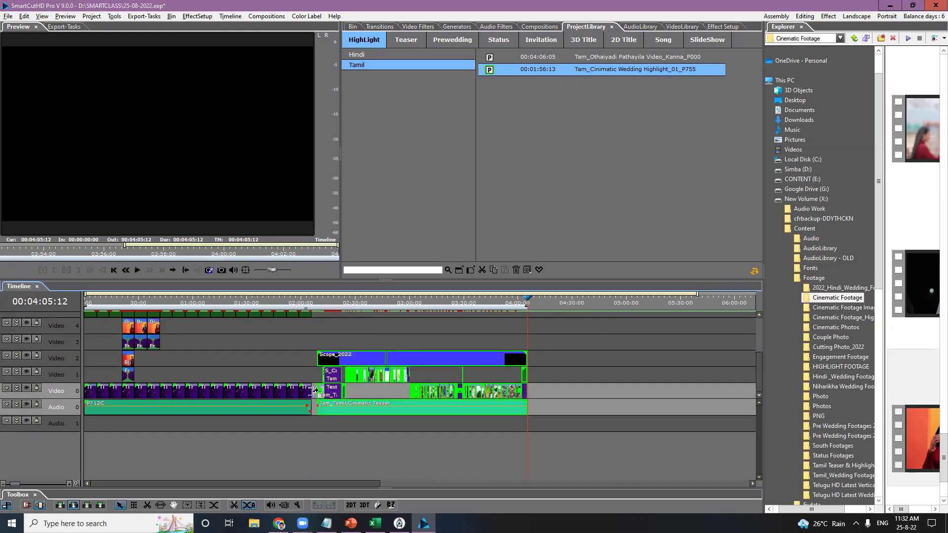
# Step: Ripple delete the gap between the title and the highlight on the timeline and view the frame at 00:02:13:08
pyautogui.click(315, 299)
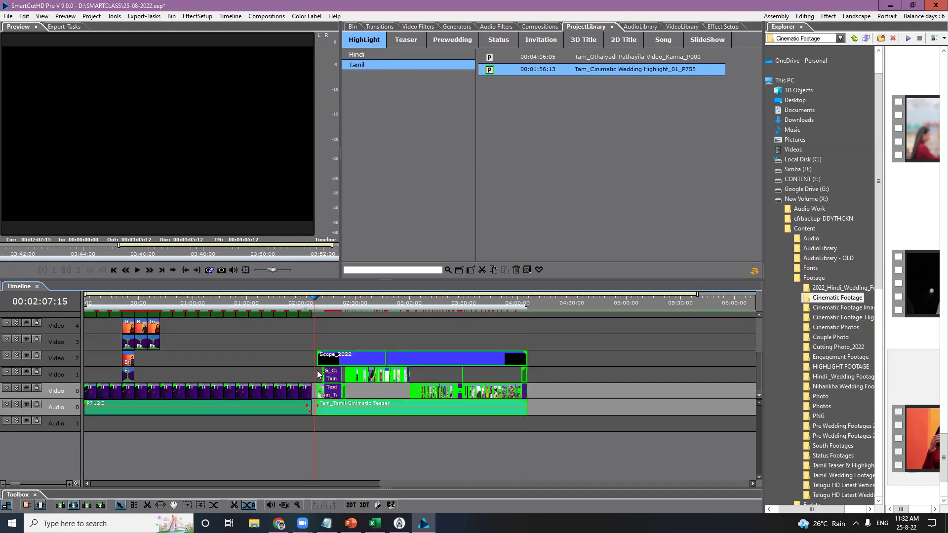
pyautogui.rightClick(314, 387)
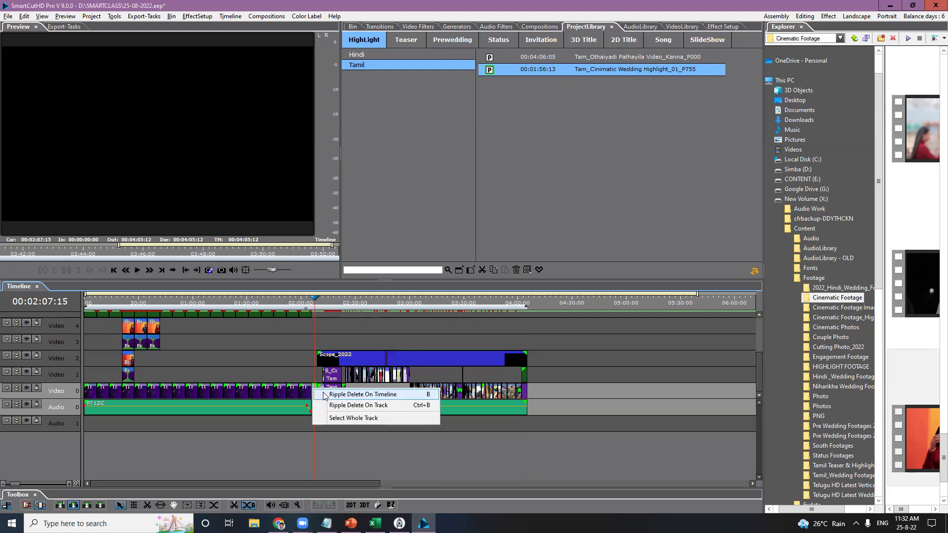
pyautogui.click(356, 392)
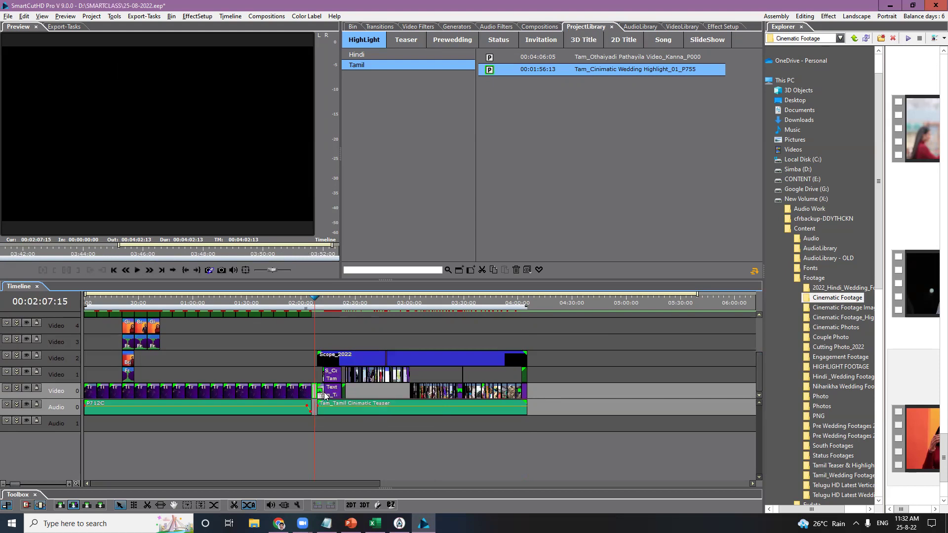
pyautogui.click(322, 300)
pyautogui.click(326, 299)
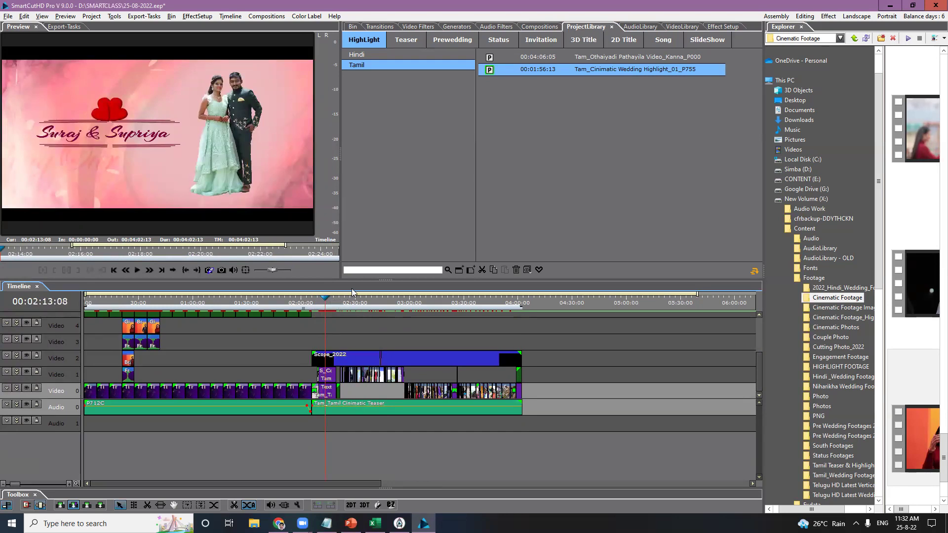
# Step: Remove the Tam_Cinimatic Wedding Highlight_01_P755 (2) folder from the Bin, including its clips used on the timeline
pyautogui.click(351, 28)
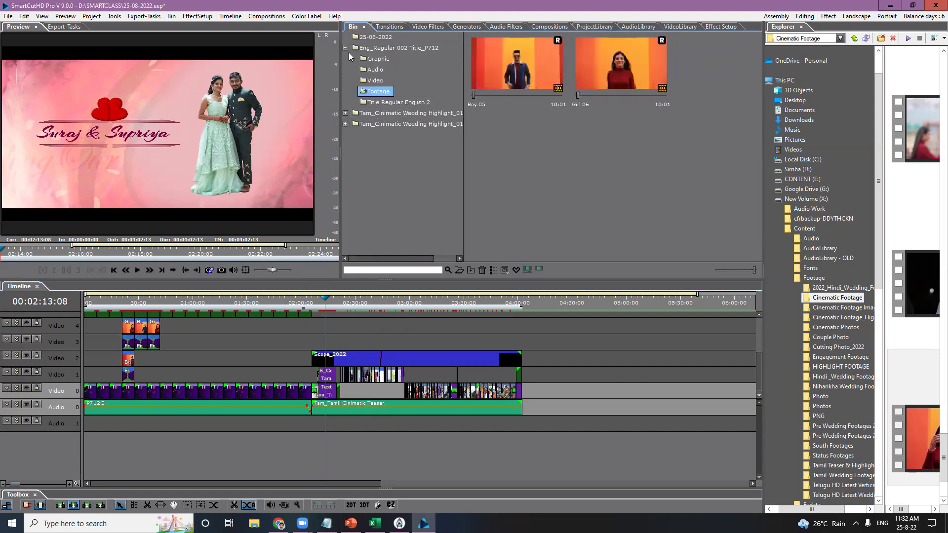
pyautogui.click(346, 48)
pyautogui.click(385, 70)
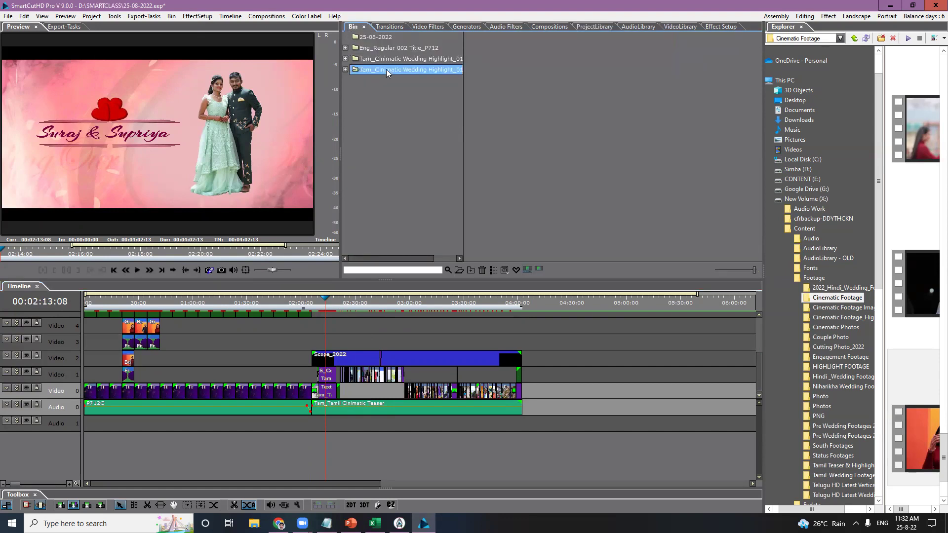
pyautogui.doubleClick(463, 67)
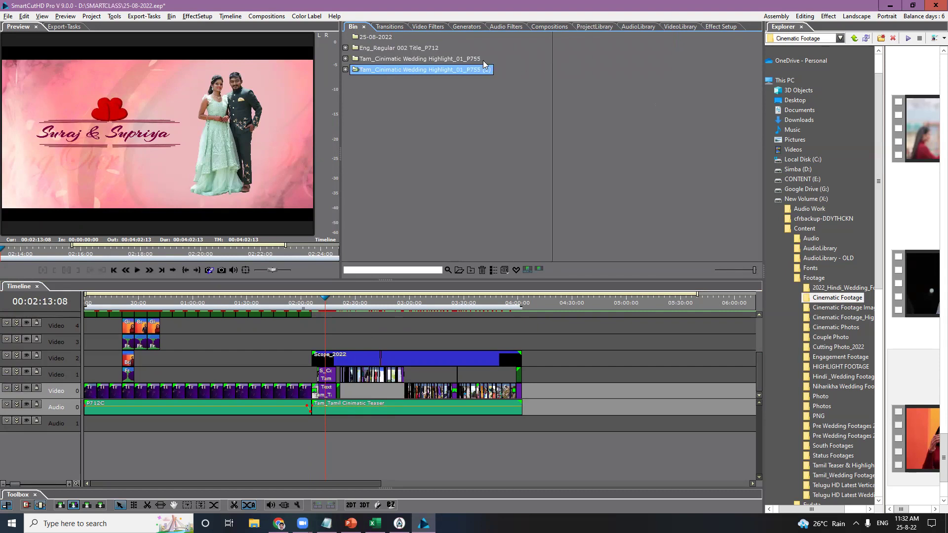
pyautogui.press('Delete')
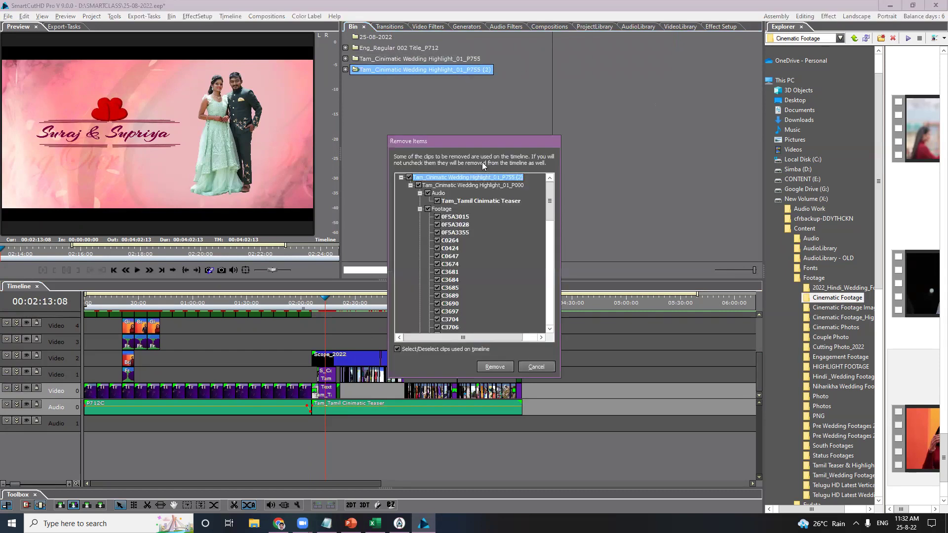
pyautogui.click(494, 366)
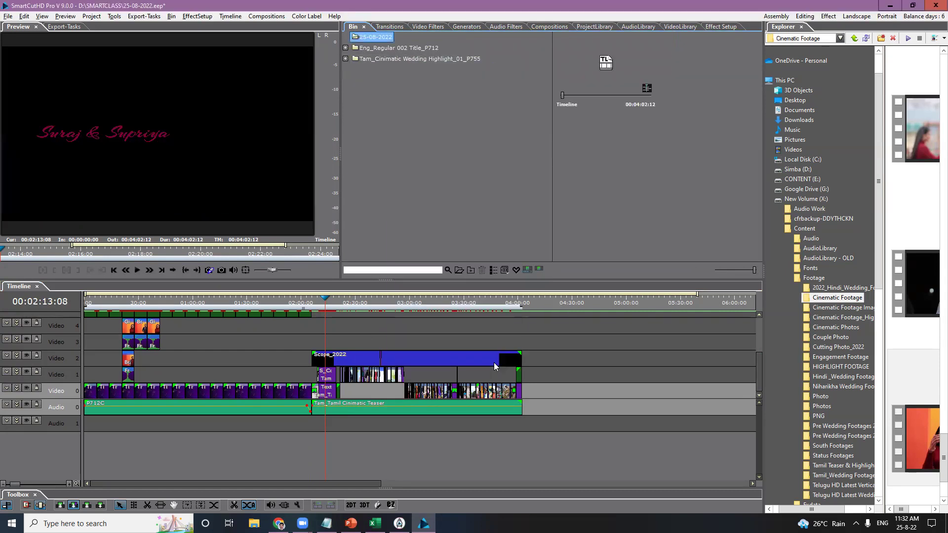
# Step: Delete all clips of the Tam_Cinimatic Wedding Highlight_01_P755 project after the title from the timeline
pyautogui.click(421, 62)
pyautogui.moveTo(319, 354); pyautogui.dragTo(554, 428)
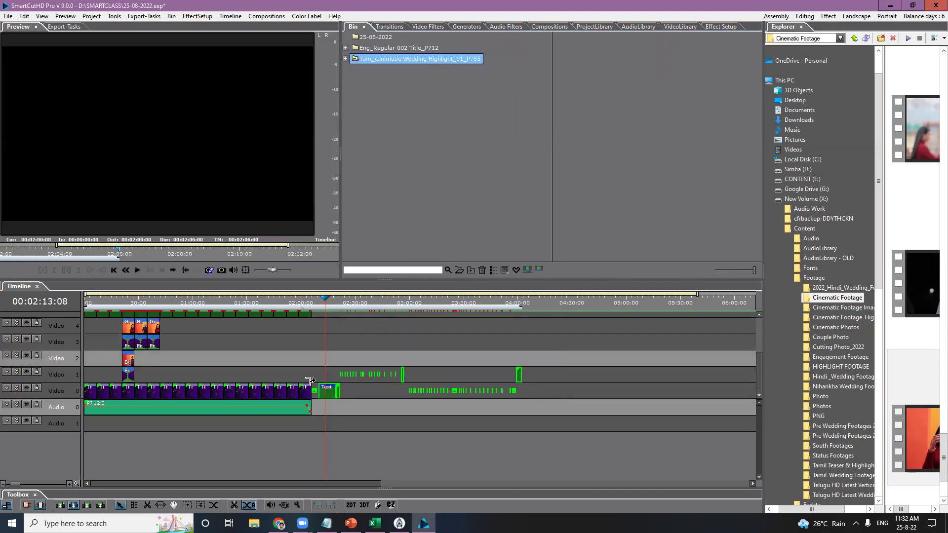
pyautogui.press('Delete')
# Step: Check the Graphic subfolder of Tam_Cinimatic Wedding Highlight_01_P755 in the Bin and delete the whole highlight folder
pyautogui.click(348, 59)
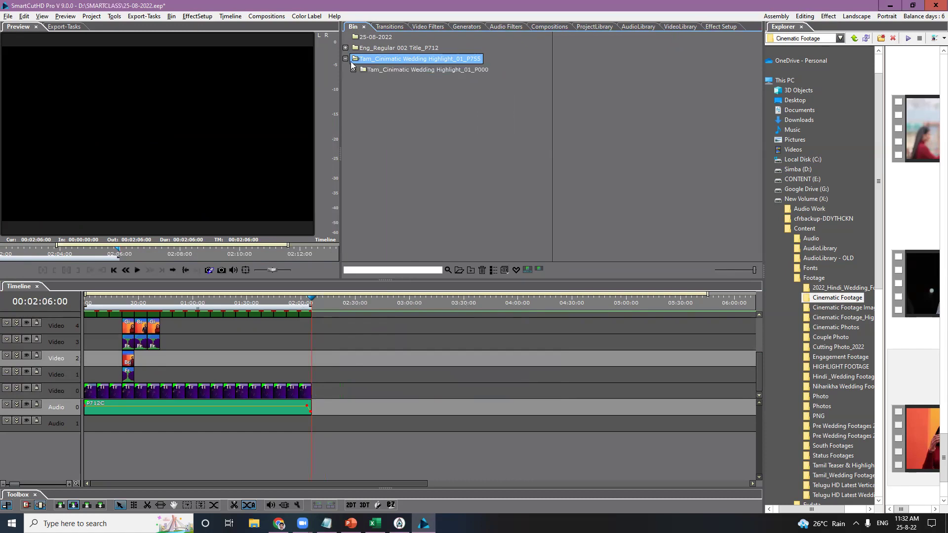
pyautogui.click(390, 70)
pyautogui.click(353, 71)
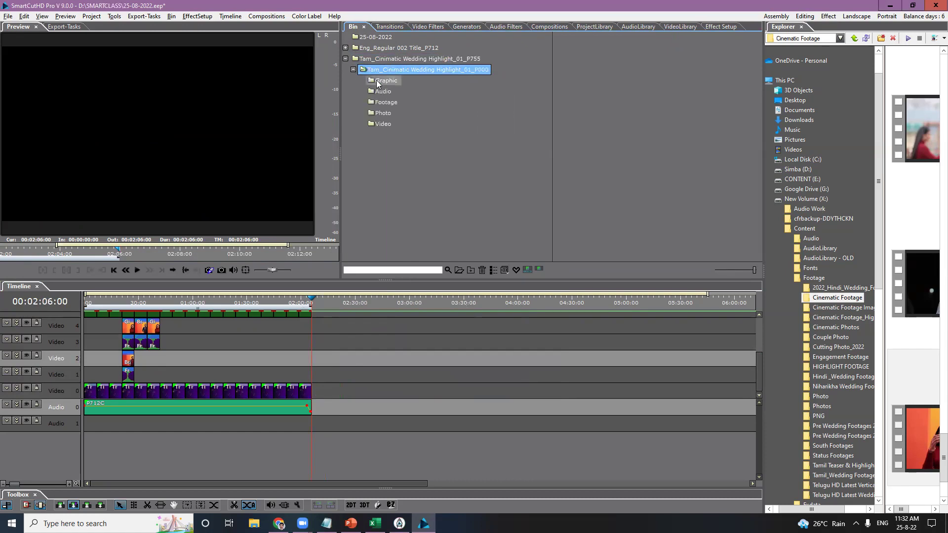
pyautogui.press('Down')
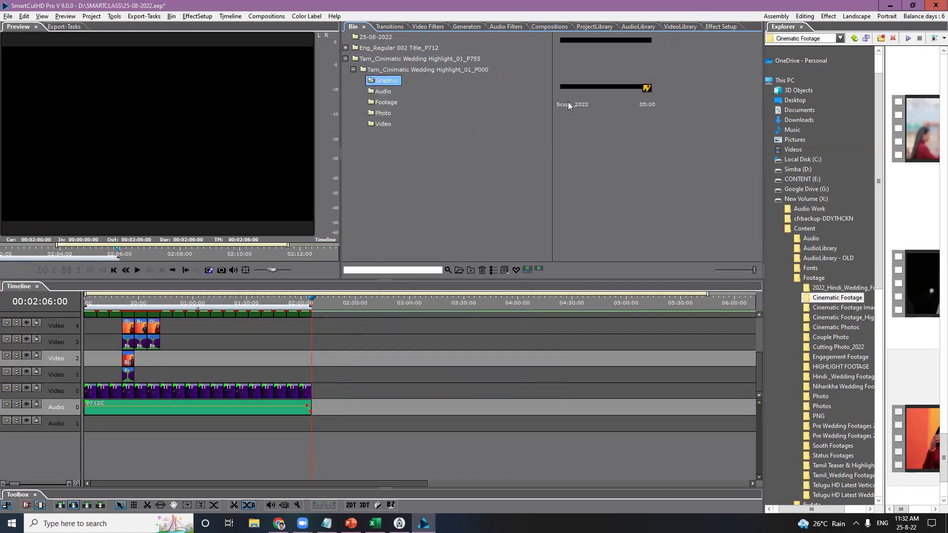
pyautogui.click(589, 75)
pyautogui.click(402, 70)
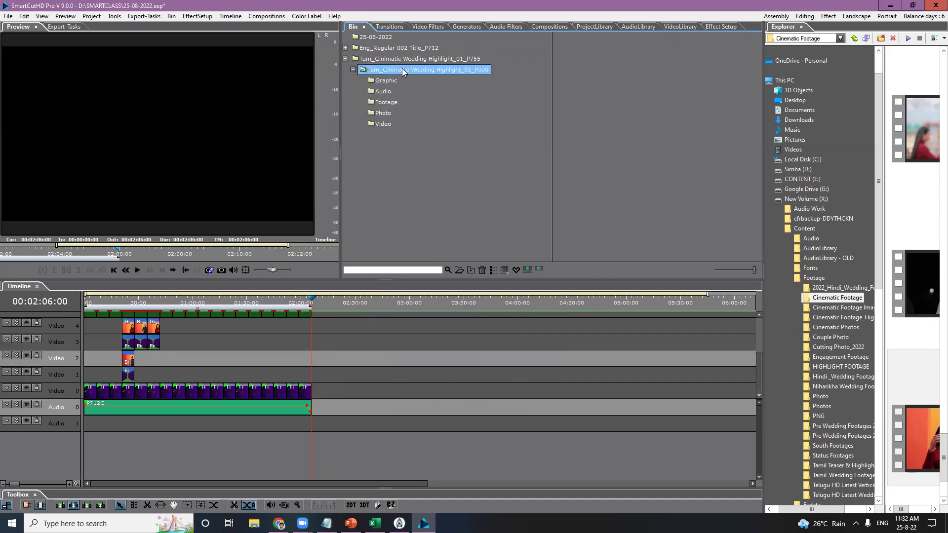
pyautogui.click(420, 59)
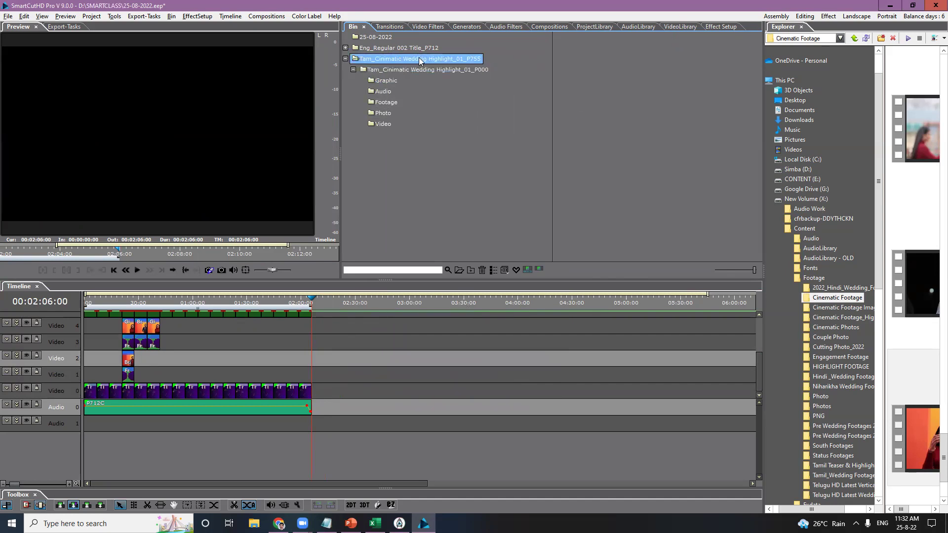
pyautogui.press('Delete')
pyautogui.click(493, 366)
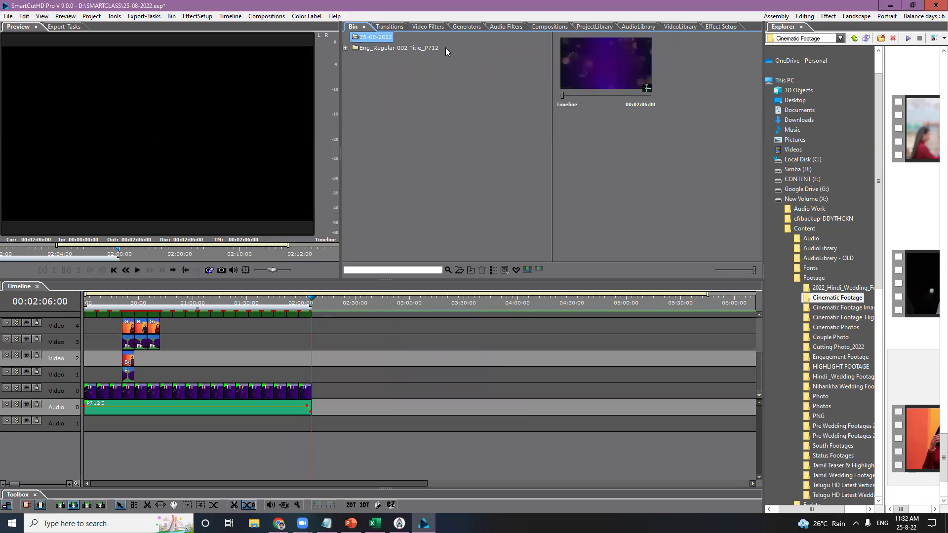
# Step: Add Tam_Cinimatic Wedding Highlight_01_P755 from the Project Library after the title from Video 0 and ripple delete the gap before it
pyautogui.click(367, 48)
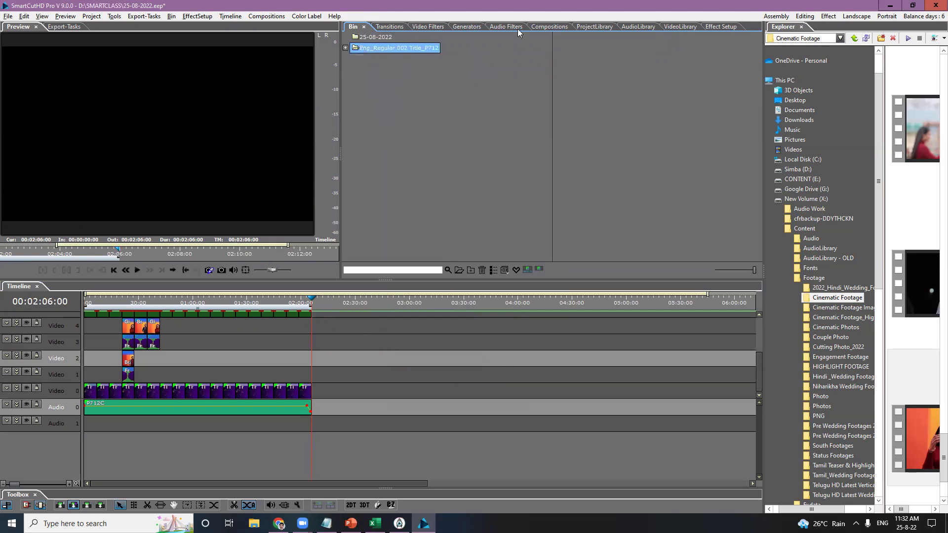
pyautogui.click(346, 48)
pyautogui.click(591, 28)
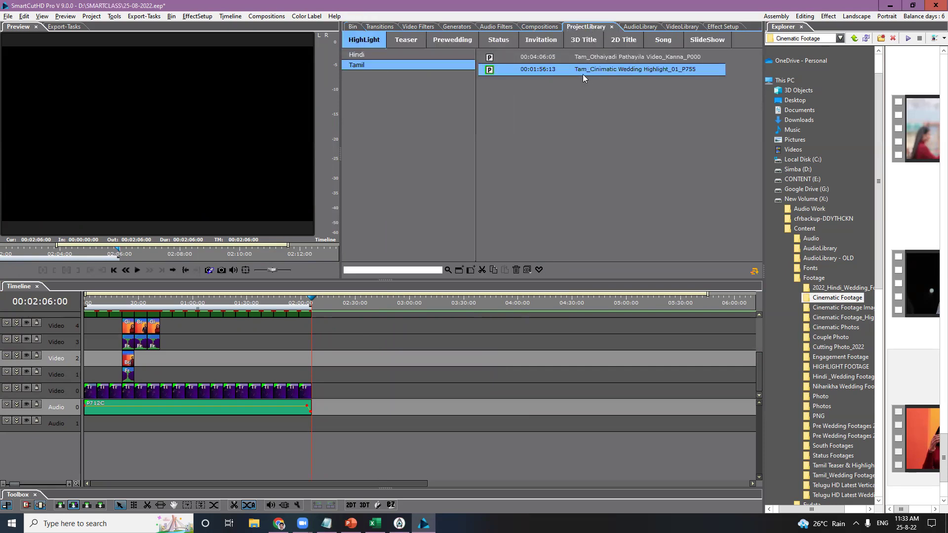
pyautogui.moveTo(568, 71); pyautogui.dragTo(318, 391)
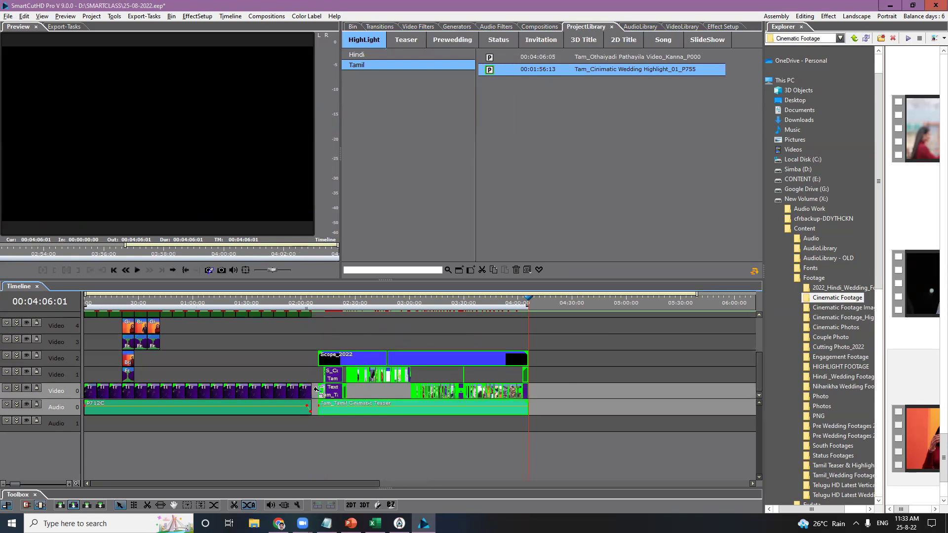
pyautogui.rightClick(316, 394)
pyautogui.click(331, 400)
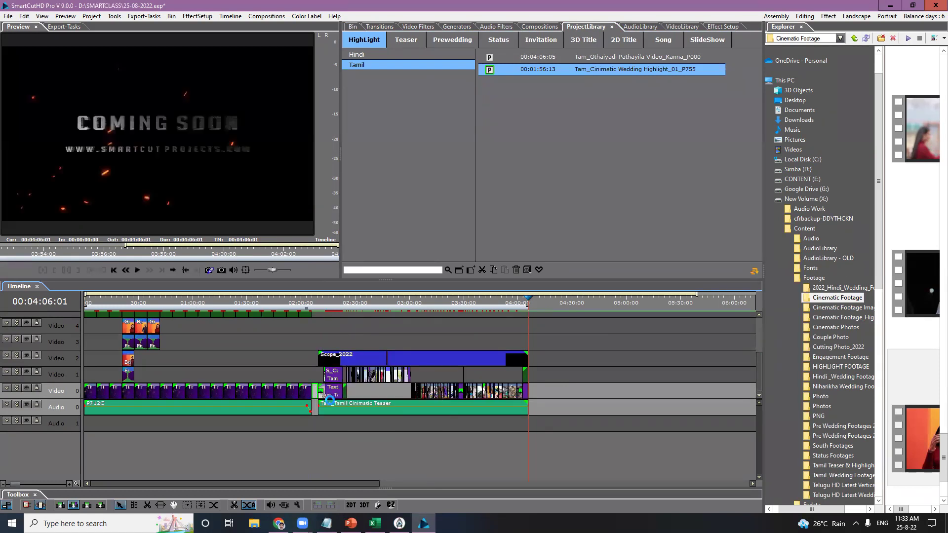
# Step: Expand the Tam_Cinimatic Wedding Highlight_01_P755 folder and its P000 subfolder in the Bin
pyautogui.click(353, 26)
pyautogui.click(369, 115)
pyautogui.click(345, 114)
pyautogui.click(371, 125)
pyautogui.click(353, 124)
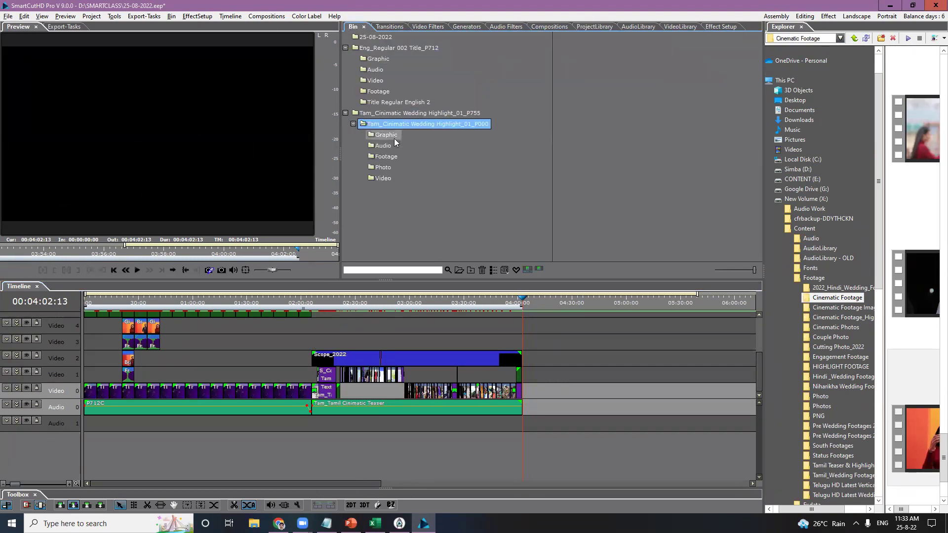
# Step: Try to move the Tam_Cinimatic Wedding Highlight_01_P000 subfolder out of its parent folder in the Bin, and undo the move
pyautogui.moveTo(417, 124); pyautogui.dragTo(412, 199)
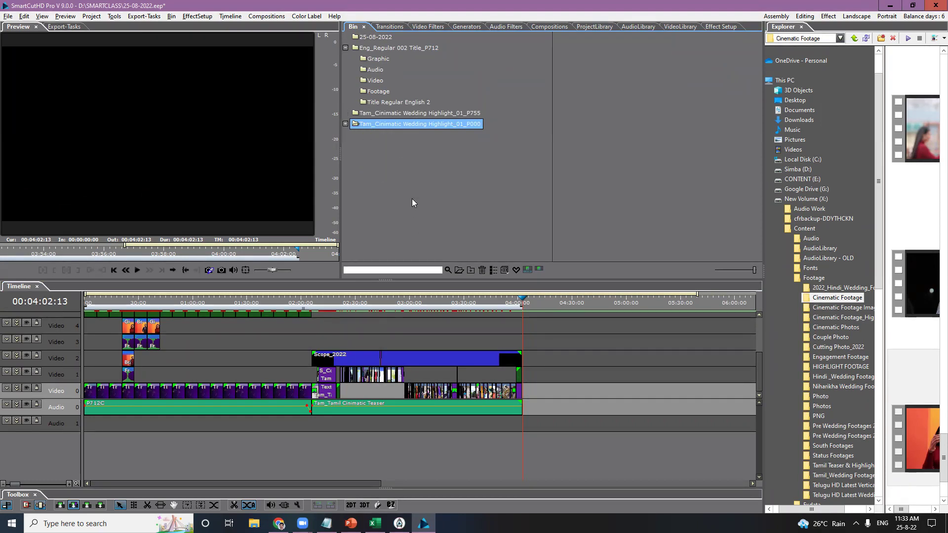
pyautogui.hotkey('ctrl', 'z')
pyautogui.click(358, 124)
pyautogui.click(354, 124)
# Step: Review the contents of the highlight's Photo, Footage, Audio and Graphic folders in the Bin
pyautogui.click(390, 147)
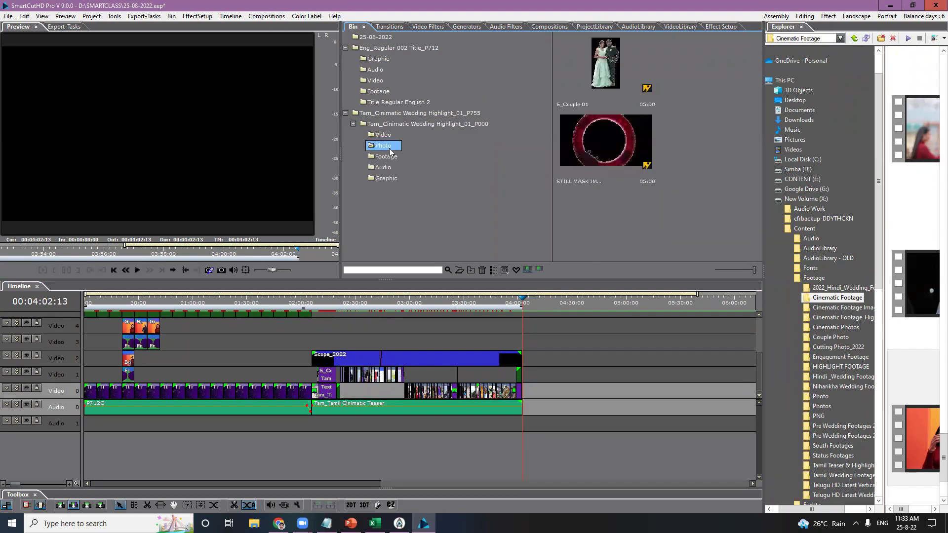
pyautogui.click(393, 157)
pyautogui.click(385, 169)
pyautogui.click(394, 179)
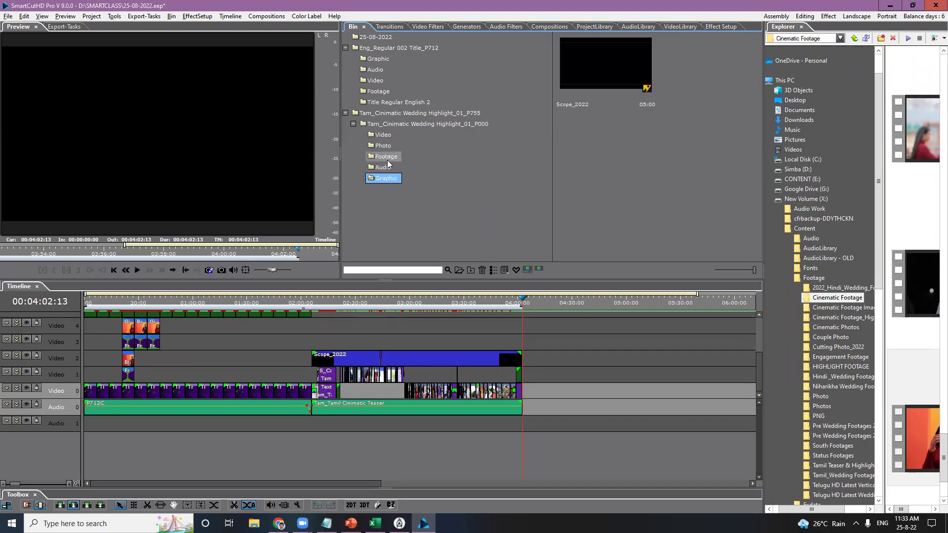
pyautogui.click(388, 158)
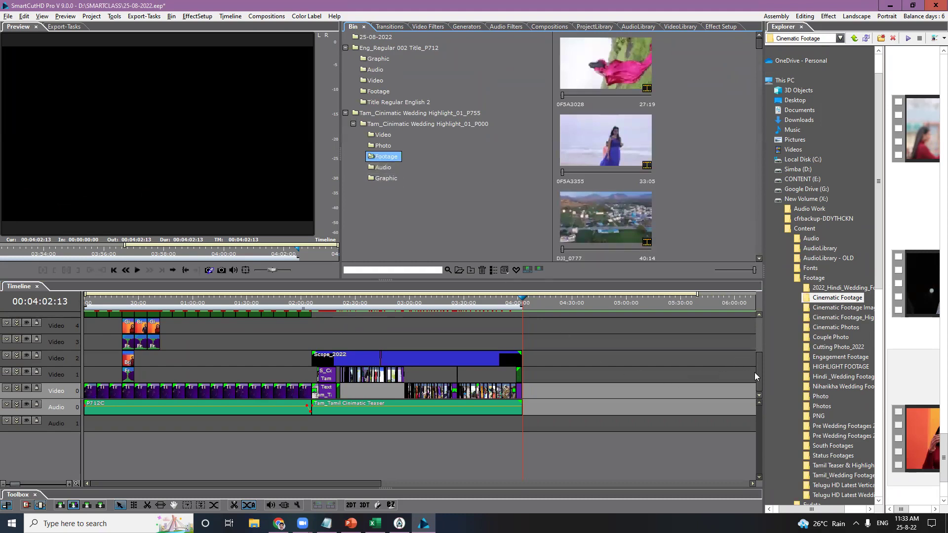
# Step: View the highlight's opening title at 00:02:11:24 and enlarge the timeline area
pyautogui.click(316, 303)
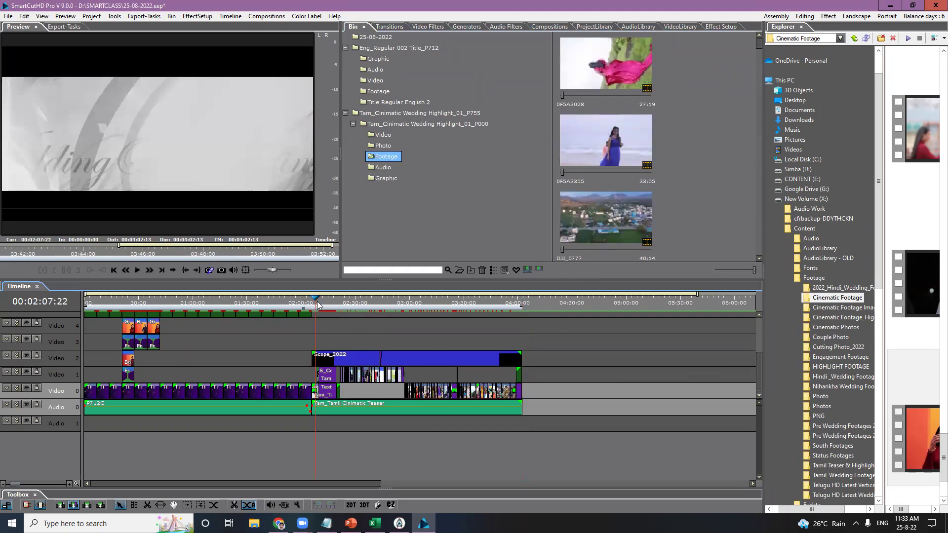
pyautogui.scroll(2, 317, 304)
pyautogui.scroll(1, 319, 305)
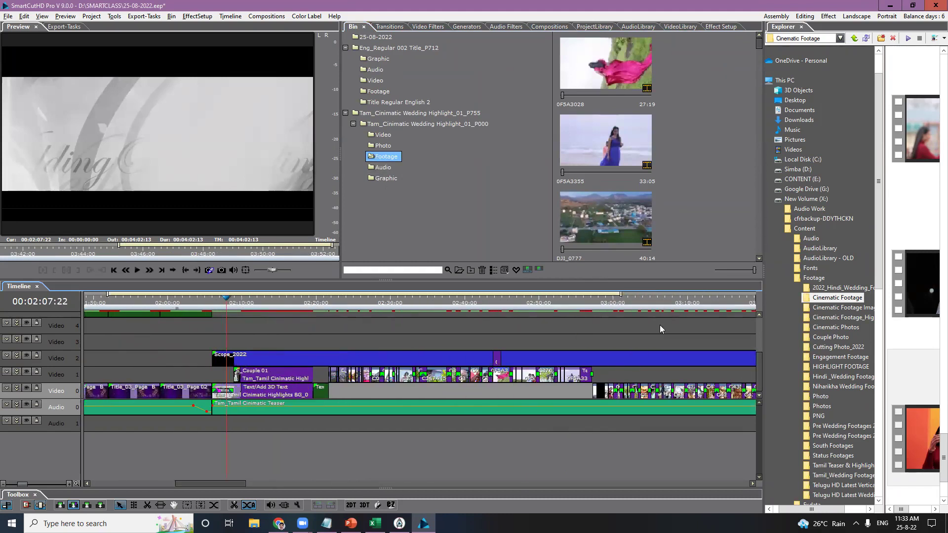
pyautogui.click(256, 302)
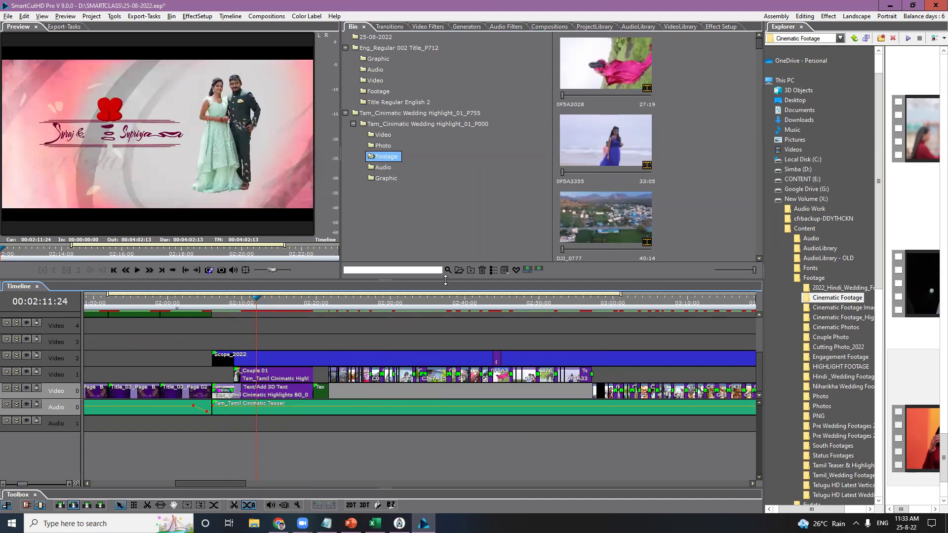
pyautogui.moveTo(452, 279); pyautogui.dragTo(451, 220)
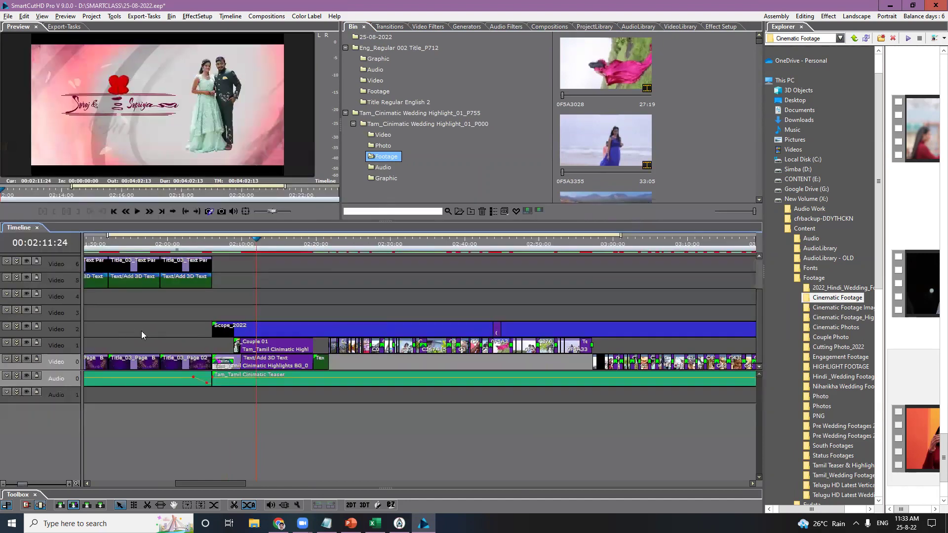
# Step: Expand the Video 1, Audio 0 and Video 0 tracks on the timeline into their sub-layers
pyautogui.click(16, 343)
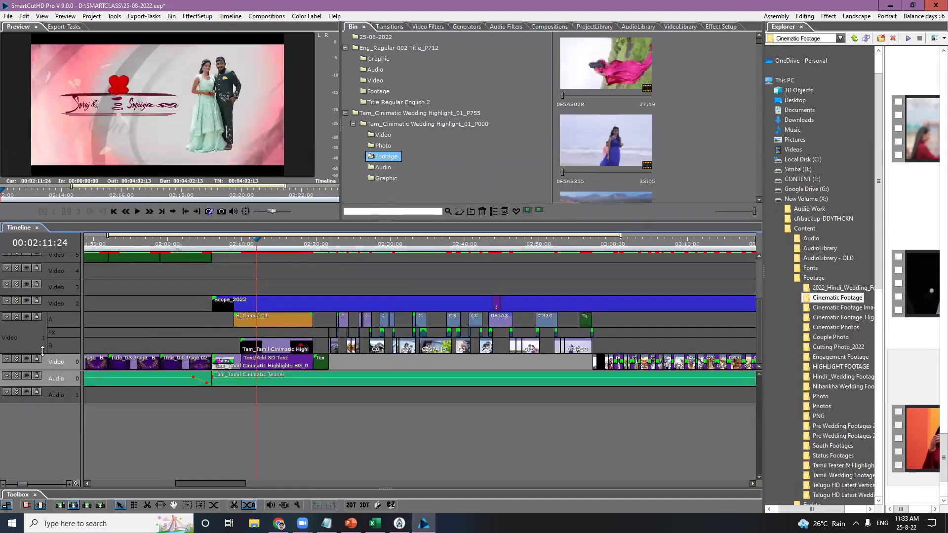
pyautogui.click(20, 377)
pyautogui.click(17, 361)
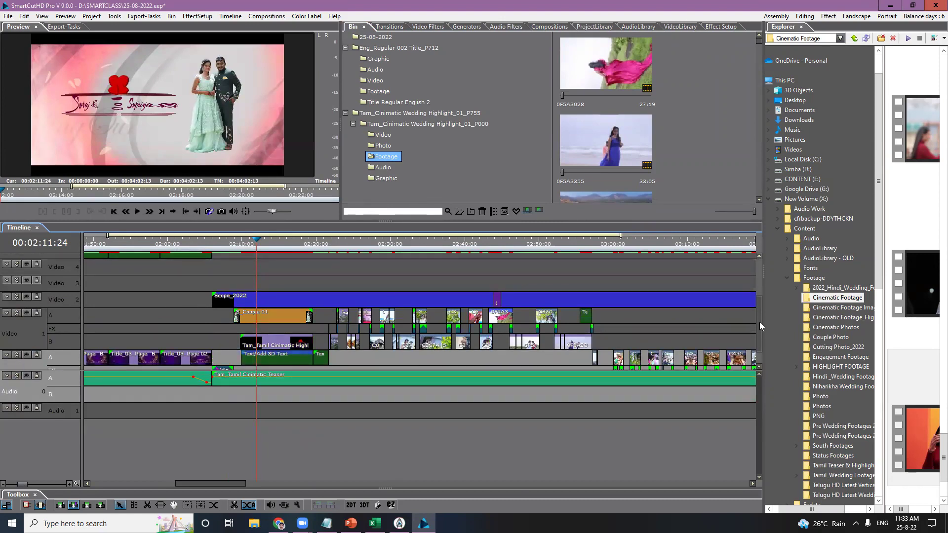
pyautogui.scroll(-1, 759, 322)
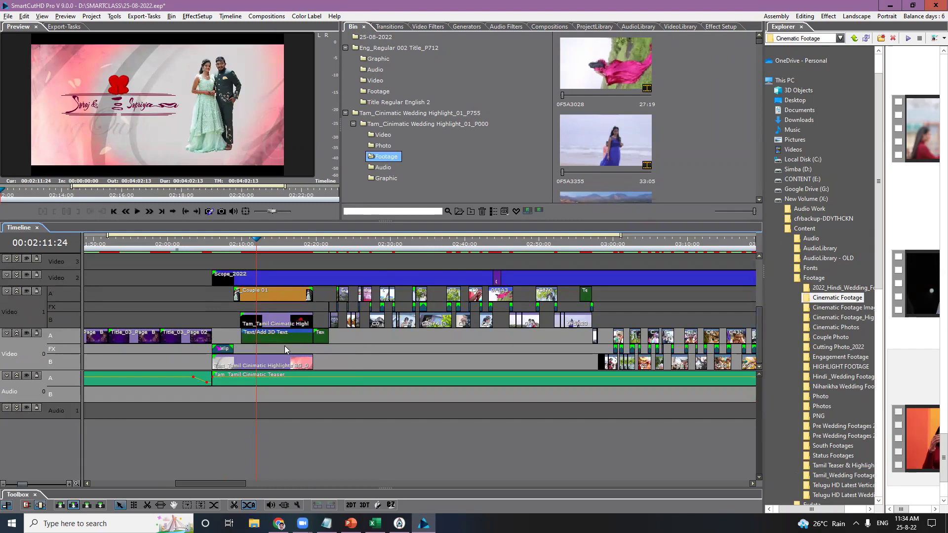
# Step: Select only the Text/Add 3D Text clip at the highlight's start and view its frame full screen
pyautogui.hotkey('ctrl', 'a')
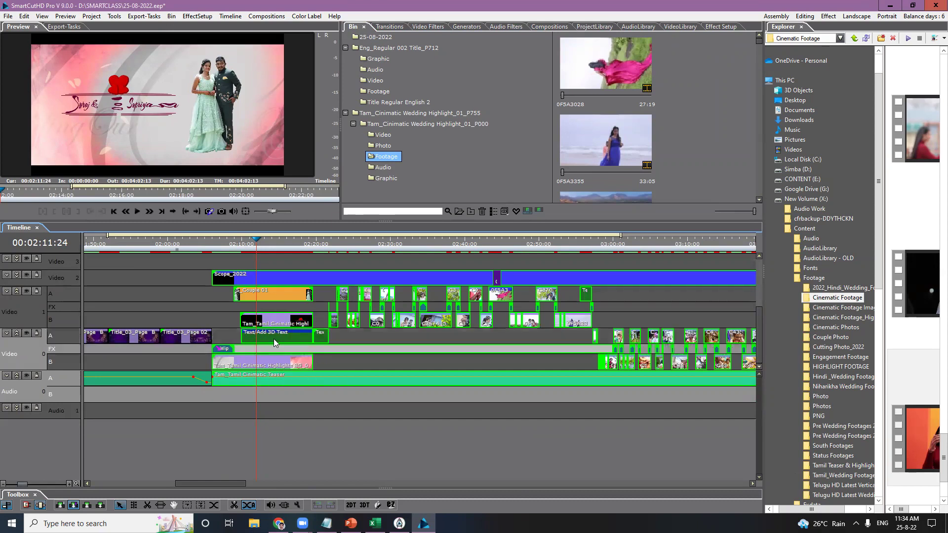
pyautogui.rightClick(274, 339)
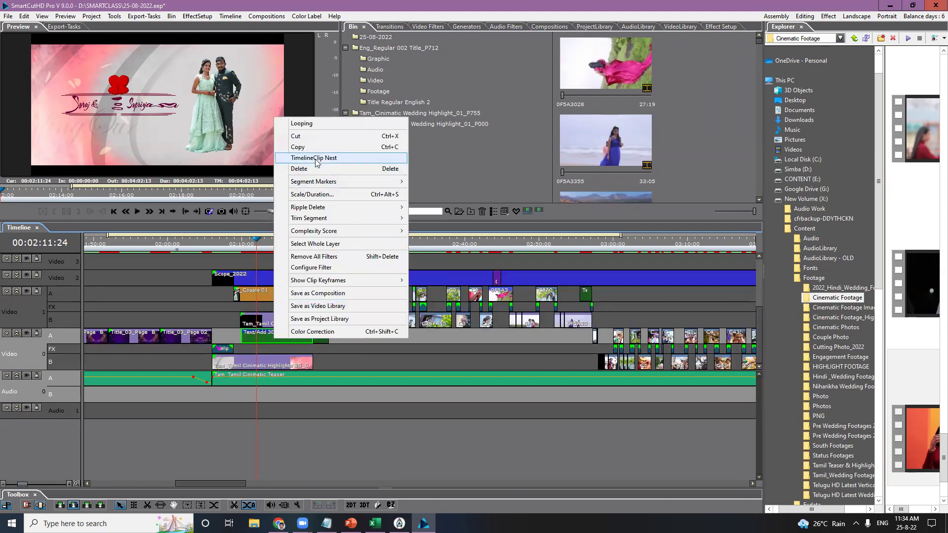
pyautogui.click(336, 353)
pyautogui.click(264, 338)
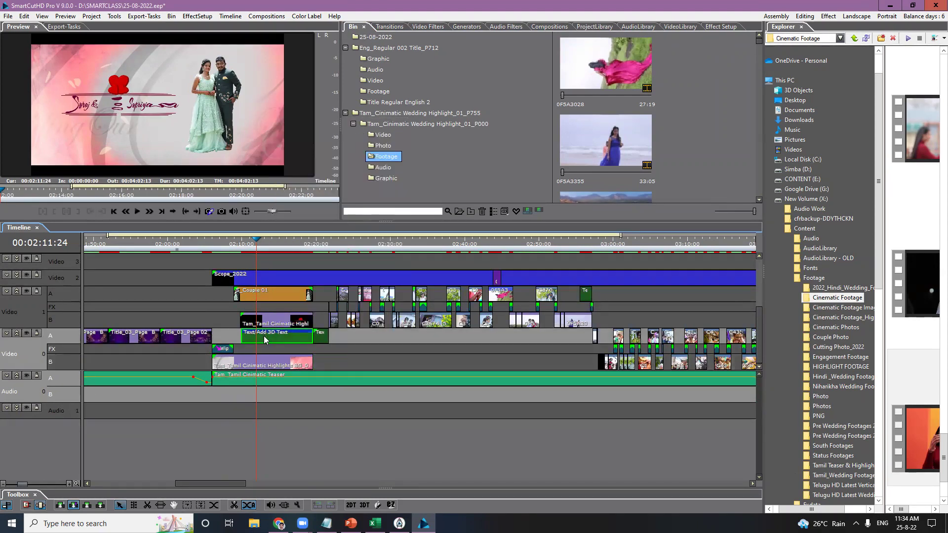
pyautogui.doubleClick(144, 152)
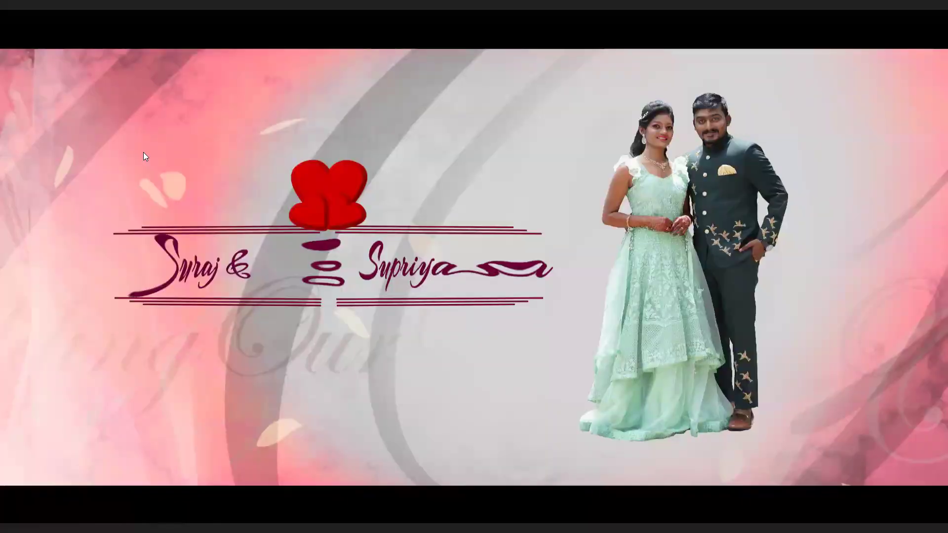
pyautogui.doubleClick(143, 152)
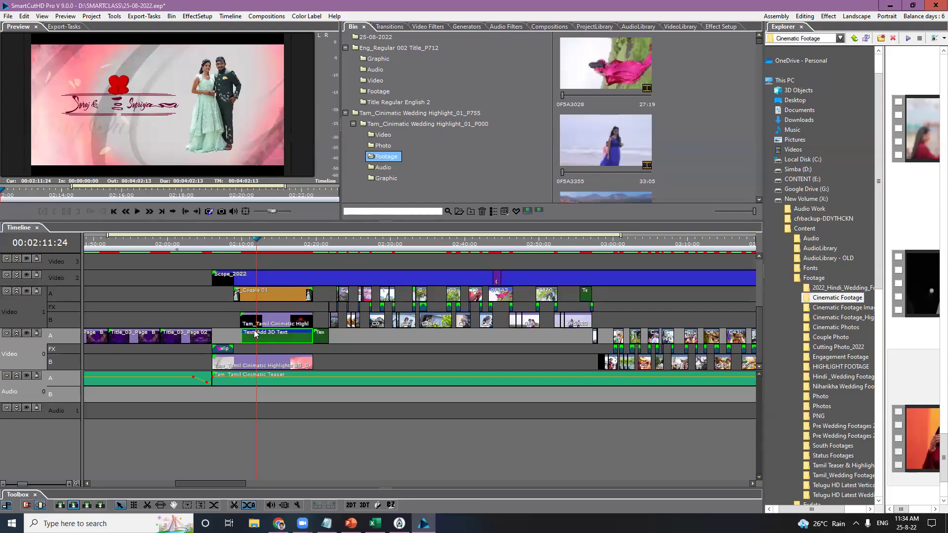
# Step: Replace the couple's names in the highlight's Text/Add 3D Text clip with the new first name followed by "&"
pyautogui.doubleClick(279, 336)
pyautogui.moveTo(256, 121); pyautogui.dragTo(107, 125)
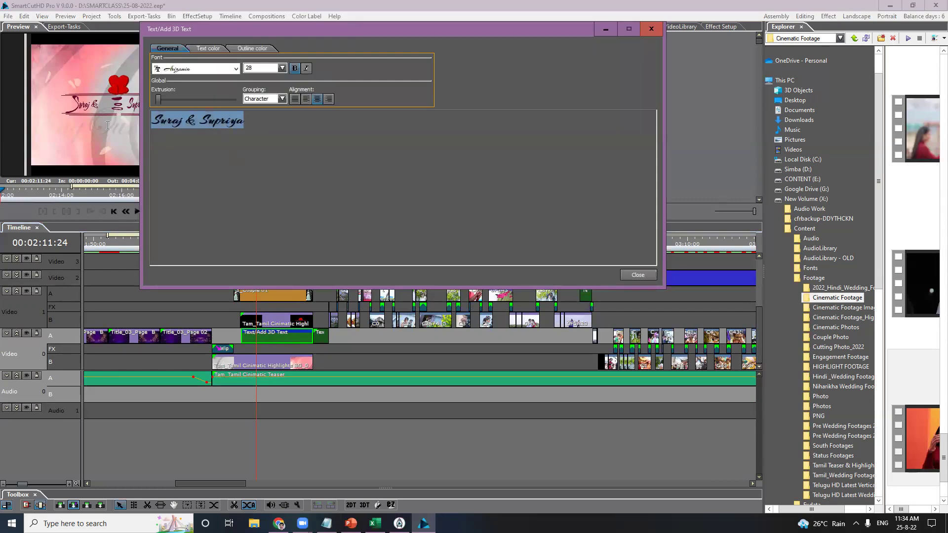
pyautogui.write('Msani')
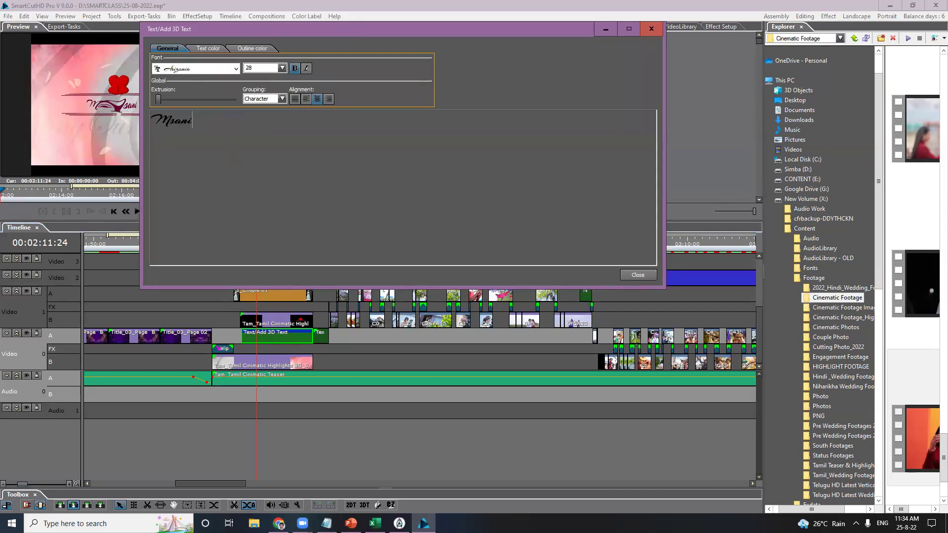
pyautogui.write(' &')
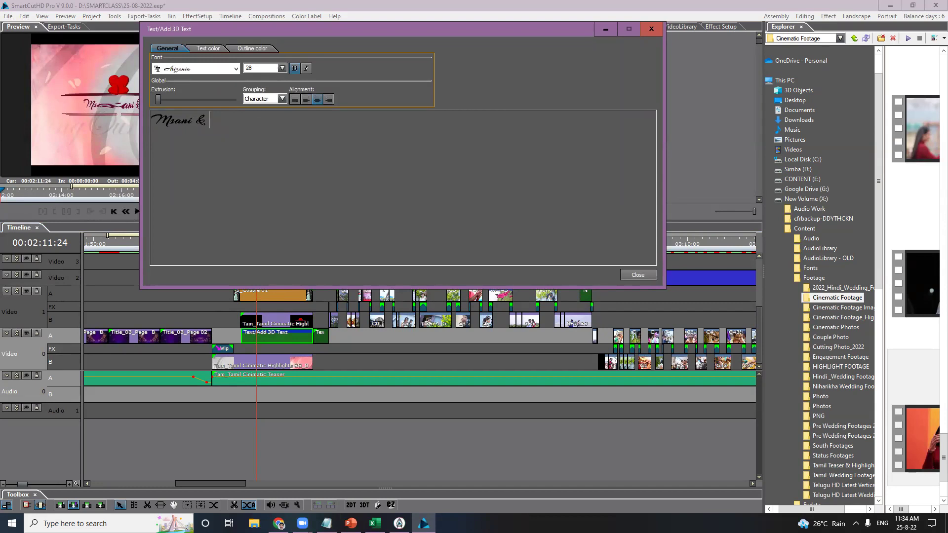
pyautogui.press('BackSpace')
pyautogui.press('BackSpace')
pyautogui.press('BackSpace')
pyautogui.press('BackSpace')
pyautogui.press('BackSpace')
pyautogui.press('BackSpace')
pyautogui.write('an')
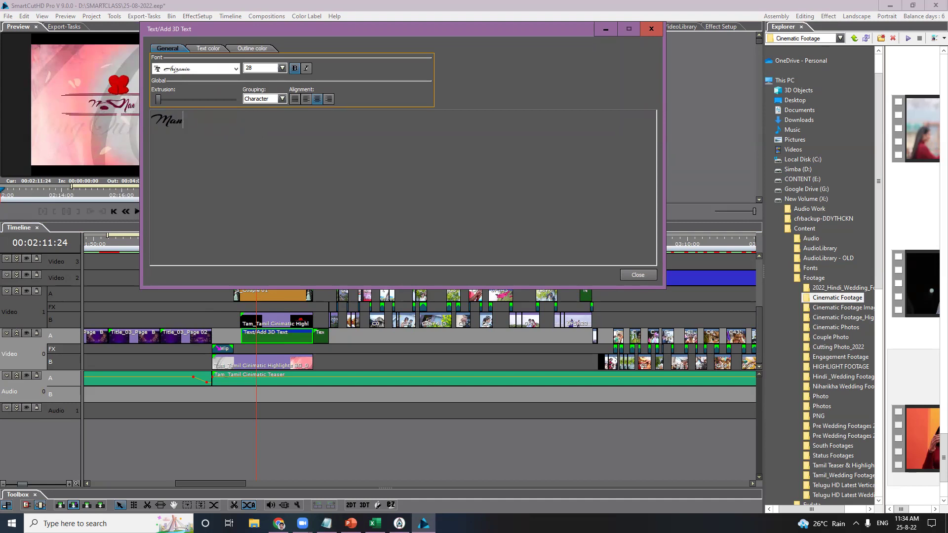
pyautogui.write('i &')
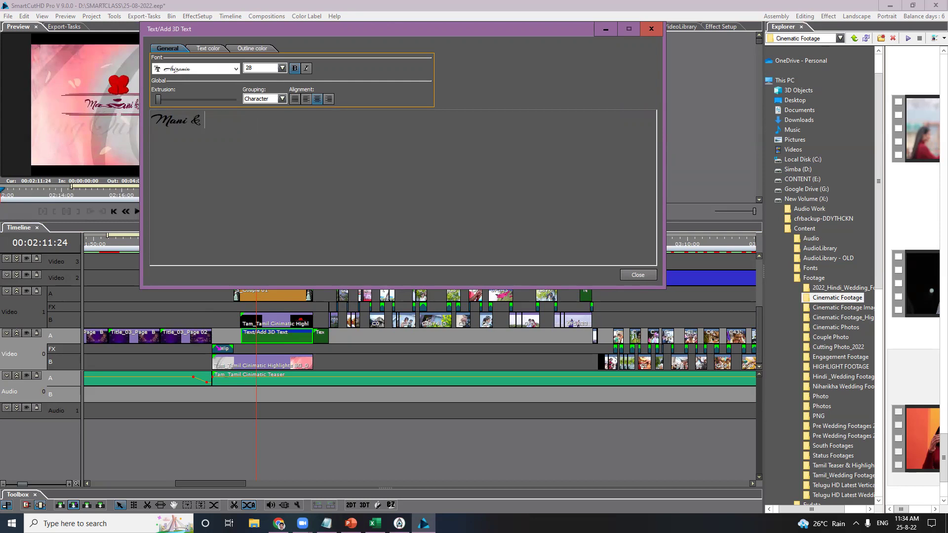
# Step: Switch the keyboard input language to Tamil Phonetic
pyautogui.press('super+space')
pyautogui.press('super+space')
pyautogui.press('super+space')
pyautogui.press('super+space')
pyautogui.press('super+space')
pyautogui.press('super+space')
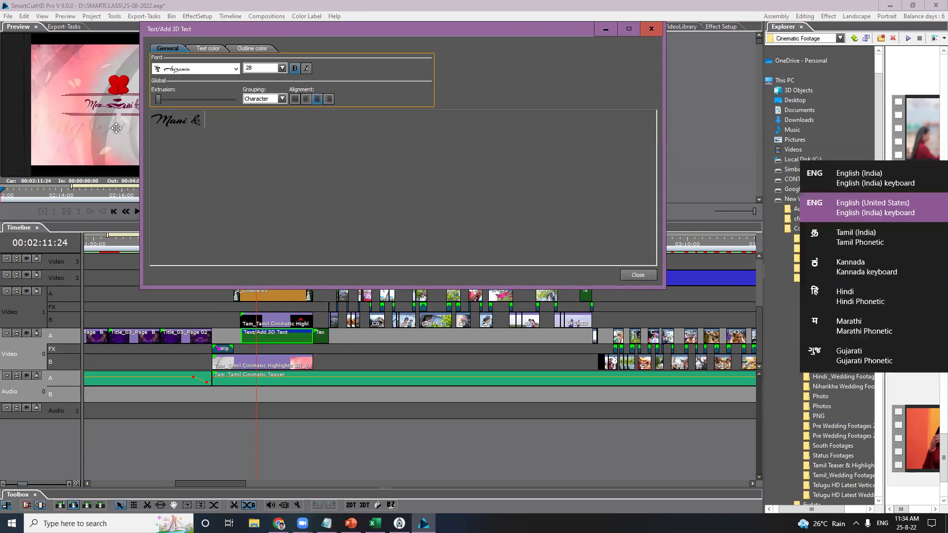
pyautogui.press('super+space')
pyautogui.press('super+space')
pyautogui.press('super+space')
pyautogui.press('super+space')
pyautogui.press('super+space')
pyautogui.press('super+space')
pyautogui.press('super+space')
pyautogui.press('super+space')
pyautogui.press('super+space')
pyautogui.press('super+space')
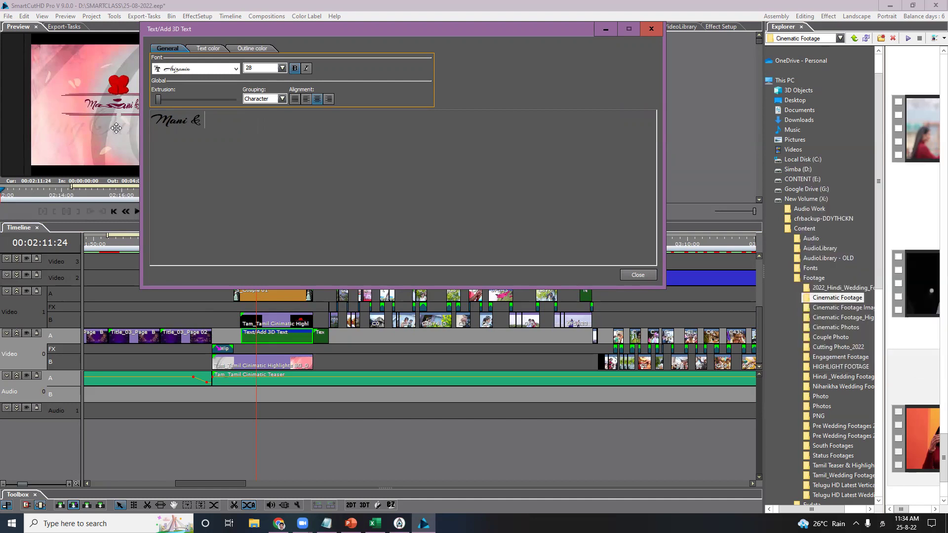
# Step: Enter the second name in Tamil script after the "&" in the 3D text
pyautogui.write('Man')
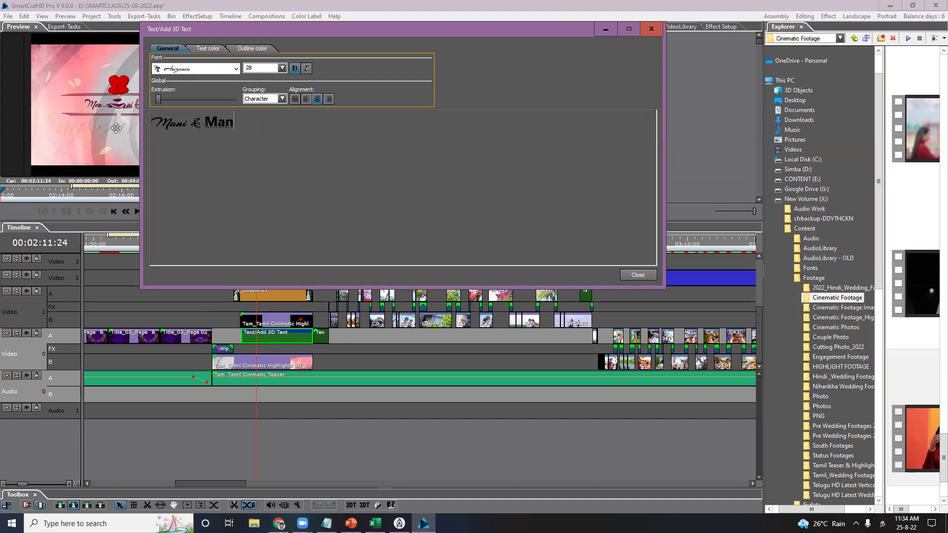
pyautogui.write('i')
pyautogui.press('space')
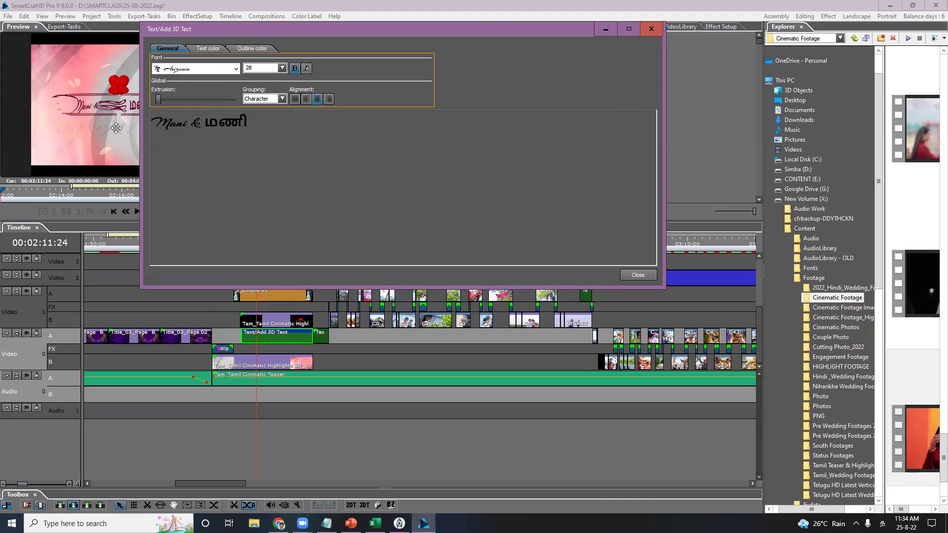
# Step: Close the 3D text editor and review the couple's name title in full screen at about 02:15 on the timeline
pyautogui.click(645, 272)
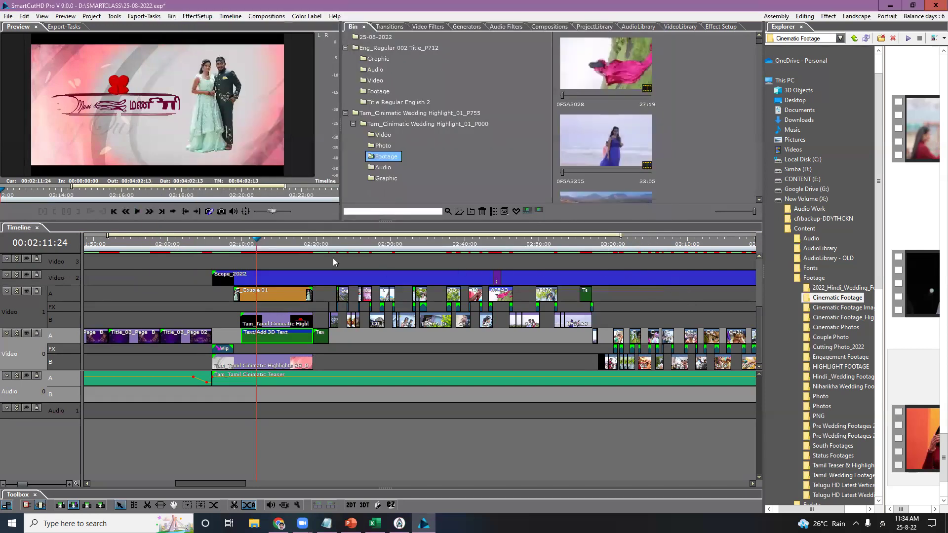
pyautogui.click(272, 243)
pyautogui.click(286, 242)
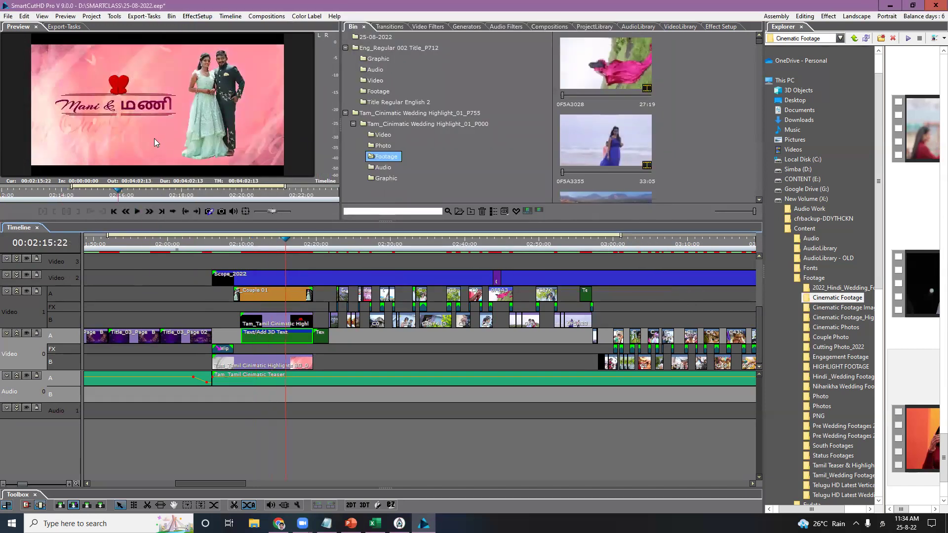
pyautogui.doubleClick(223, 115)
pyautogui.doubleClick(223, 116)
# Step: Select the couple photo clip on the timeline and its S_Couple 01 source in the wedding highlight project's Photo bin
pyautogui.click(285, 293)
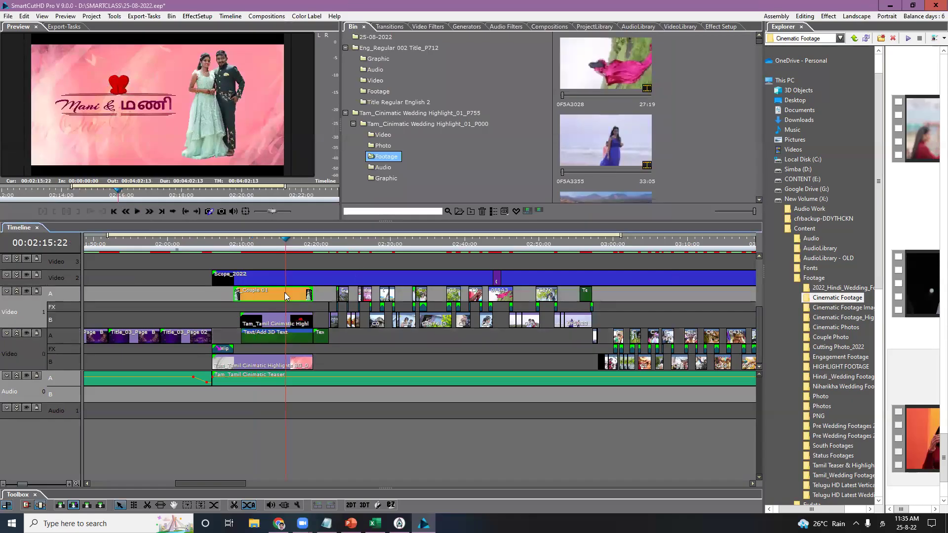
pyautogui.click(387, 147)
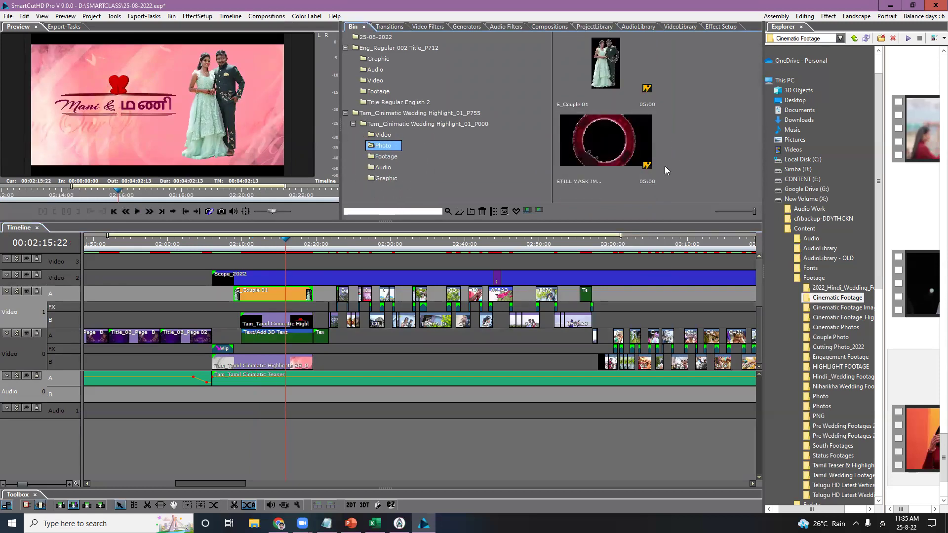
pyautogui.click(613, 63)
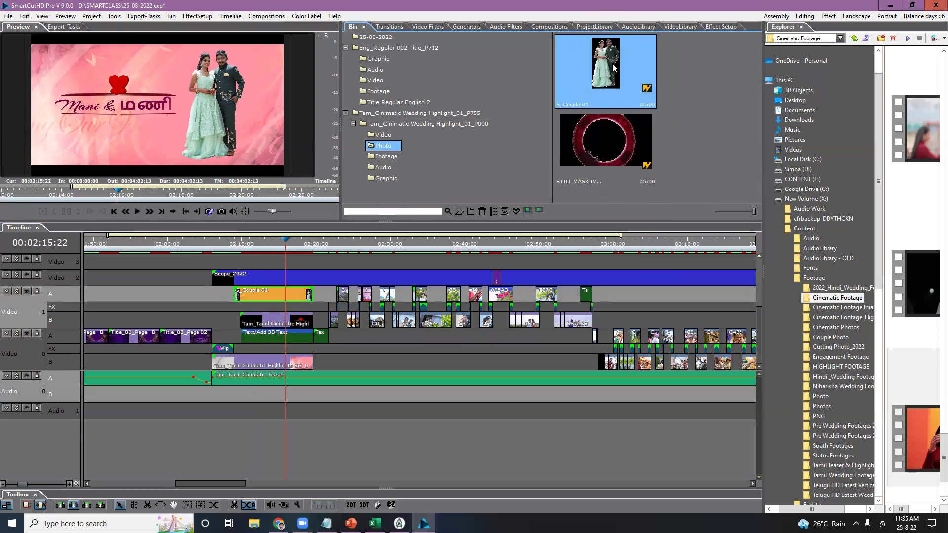
# Step: Enlarge the preview, bin and file explorer areas, and collapse the Footage folder in the folder tree
pyautogui.moveTo(661, 221); pyautogui.dragTo(636, 271)
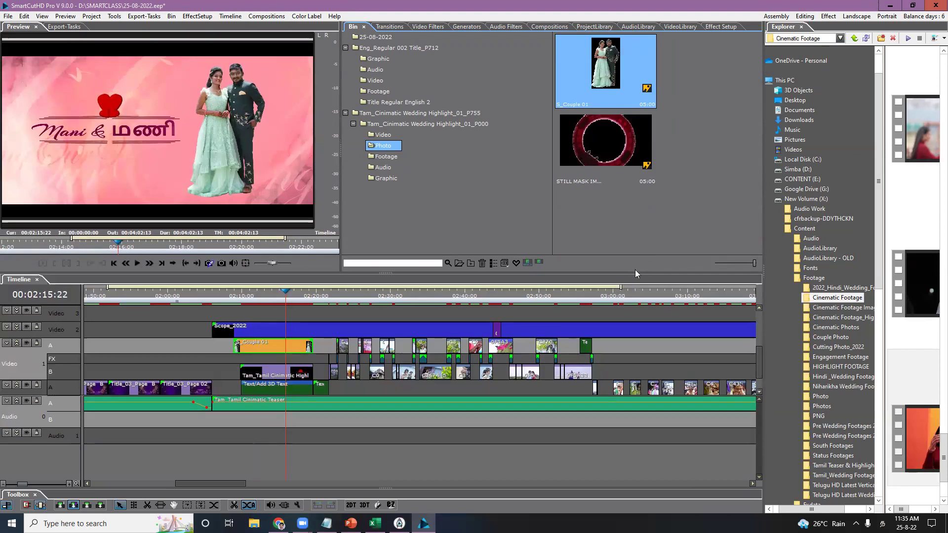
pyautogui.click(786, 278)
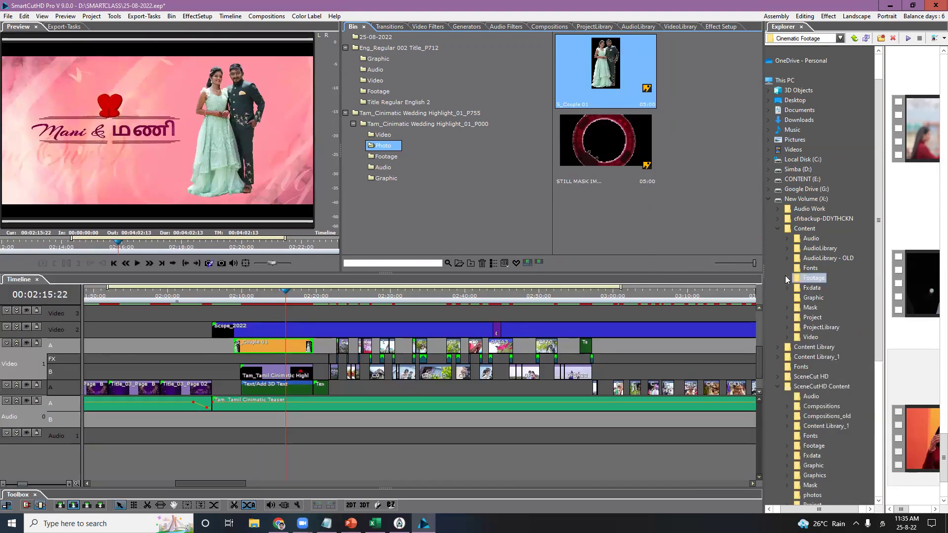
pyautogui.moveTo(763, 245); pyautogui.dragTo(613, 246)
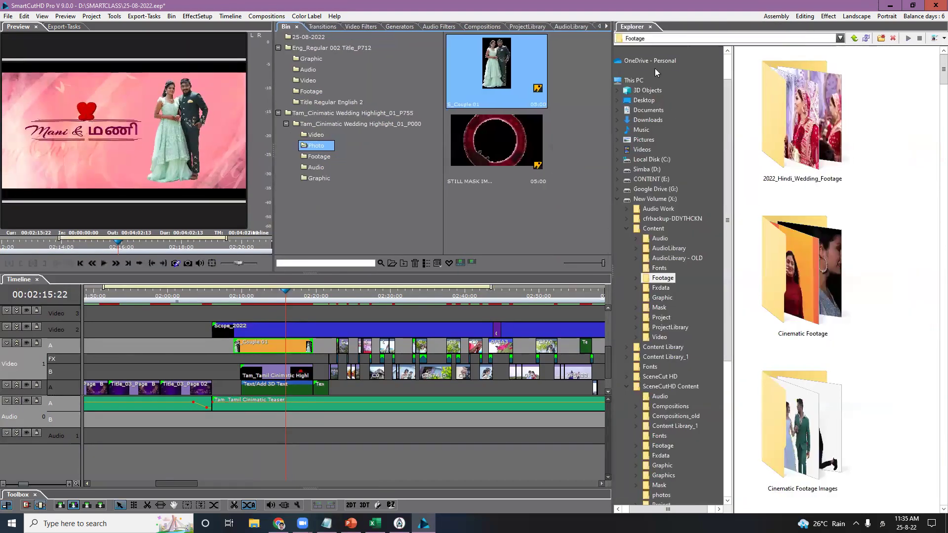
# Step: Tidy the expanded folder tree and open the photos folder inside SceneCutHD Content on New Volume (X:)
pyautogui.click(625, 230)
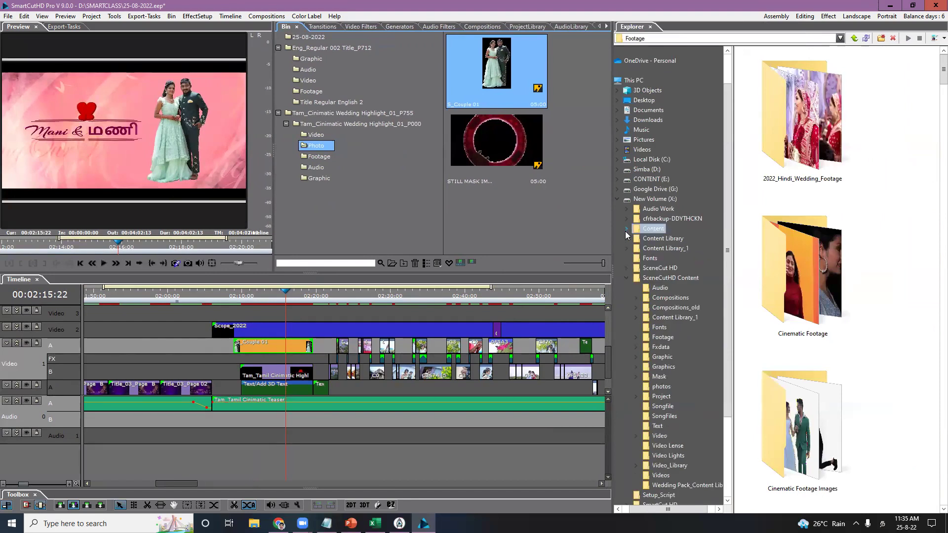
pyautogui.click(626, 279)
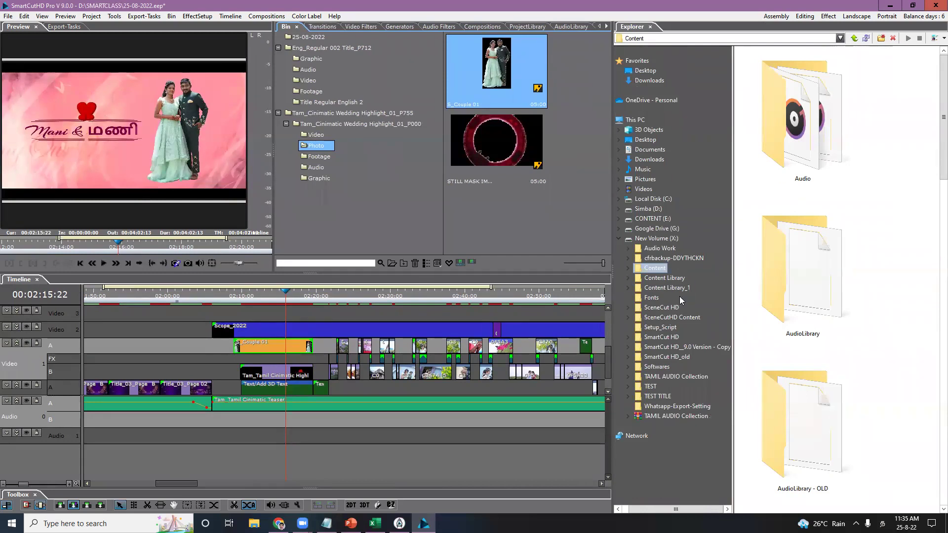
pyautogui.click(619, 238)
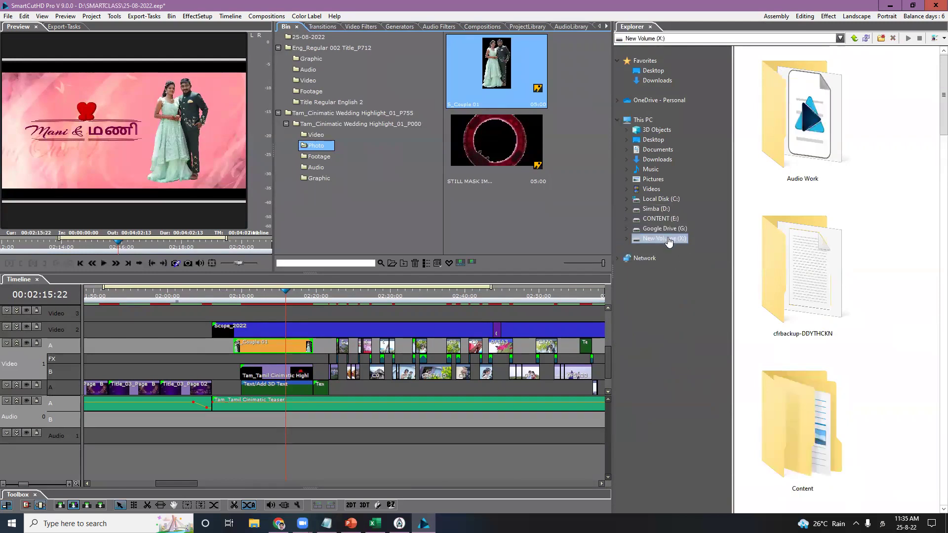
pyautogui.click(627, 239)
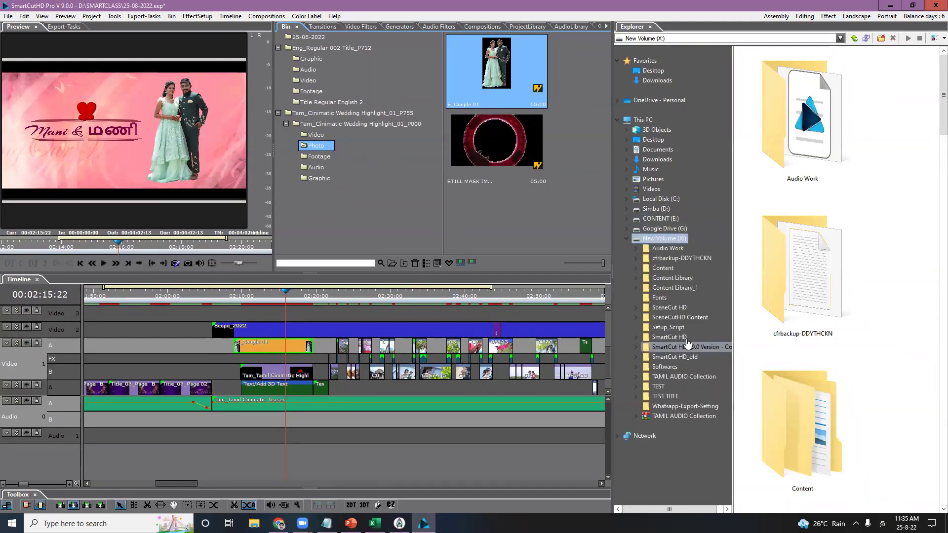
pyautogui.click(643, 317)
pyautogui.click(637, 317)
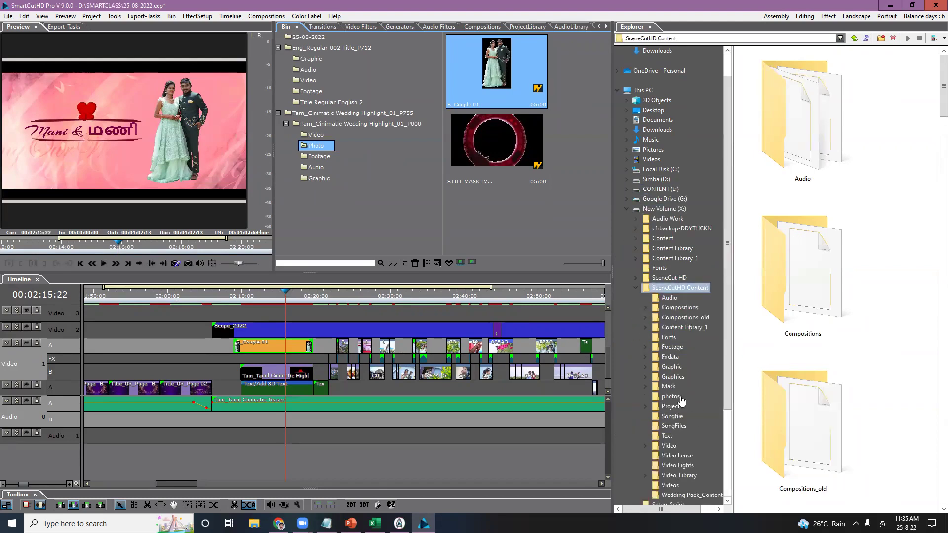
pyautogui.click(670, 396)
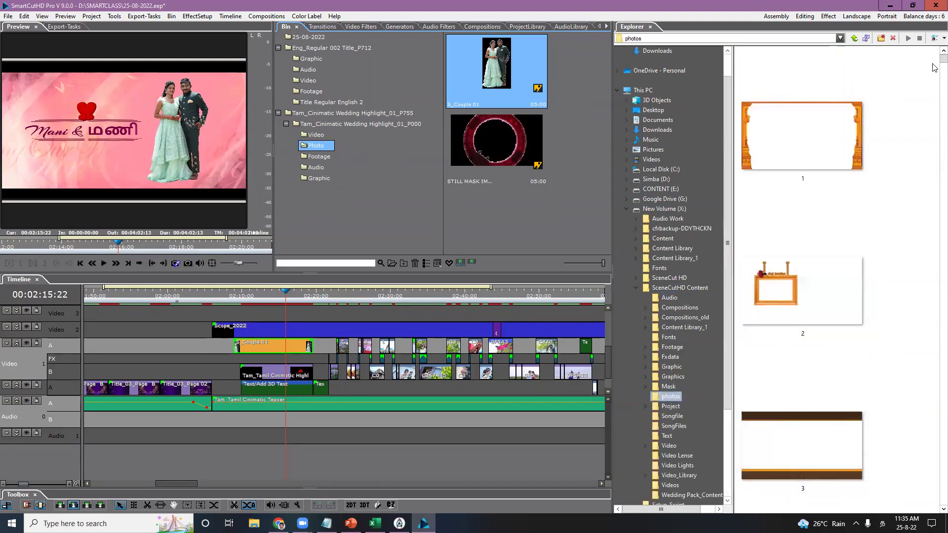
# Step: Replace the S_Couple 01 photo in the bin with the Couple_17 image from the photos folder
pyautogui.scroll(-15, 935, 69)
pyautogui.moveTo(935, 78); pyautogui.dragTo(935, 212)
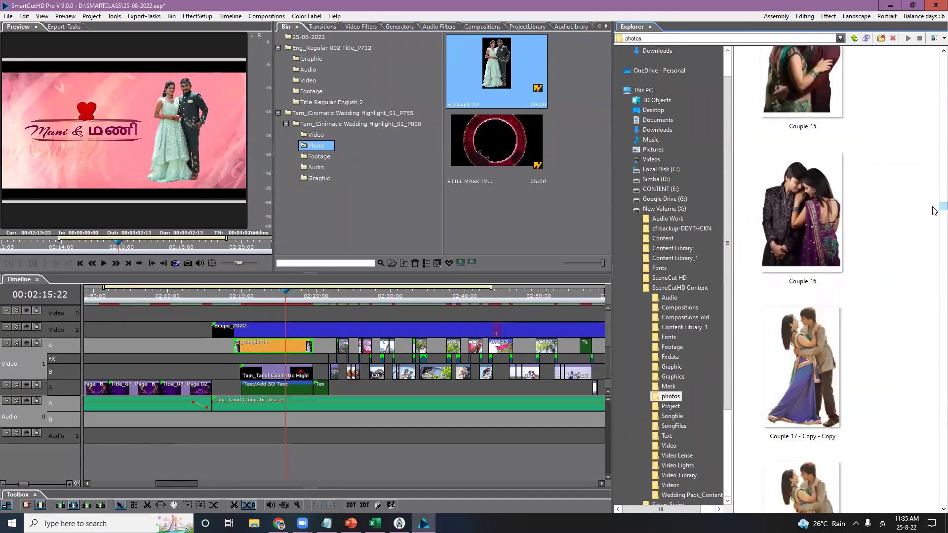
pyautogui.scroll(-3, 915, 264)
pyautogui.click(828, 246)
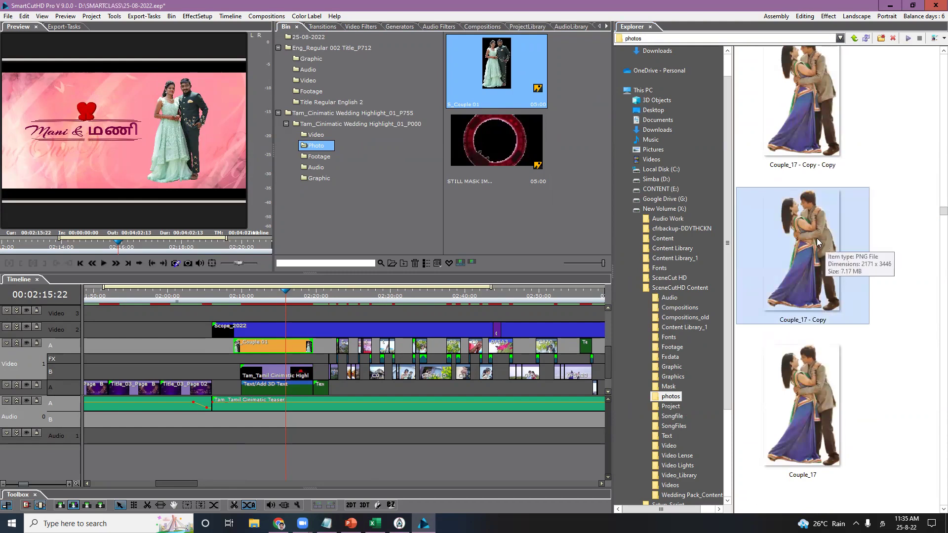
pyautogui.click(801, 390)
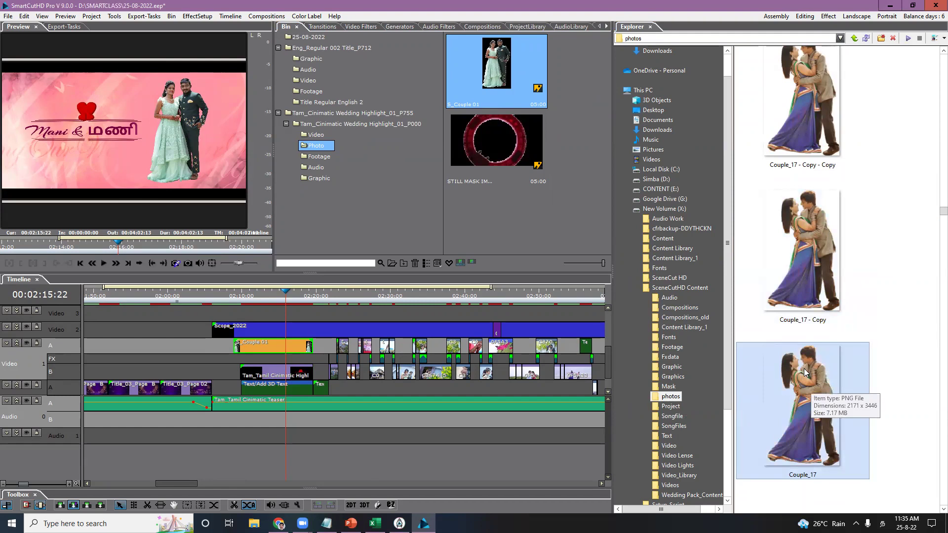
pyautogui.moveTo(799, 364); pyautogui.dragTo(509, 81)
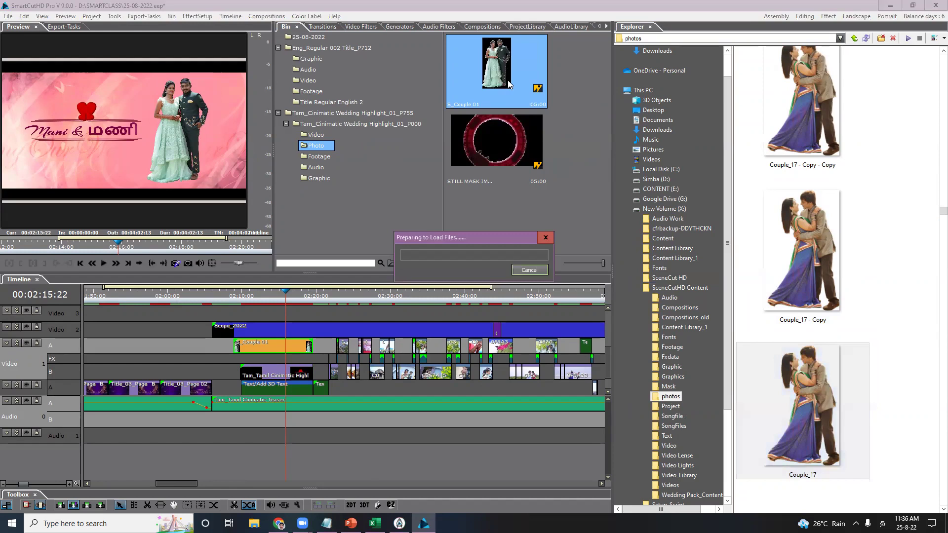
# Step: Check the new couple photo in the title in full screen at about 02:14 on the timeline
pyautogui.click(277, 293)
pyautogui.doubleClick(116, 179)
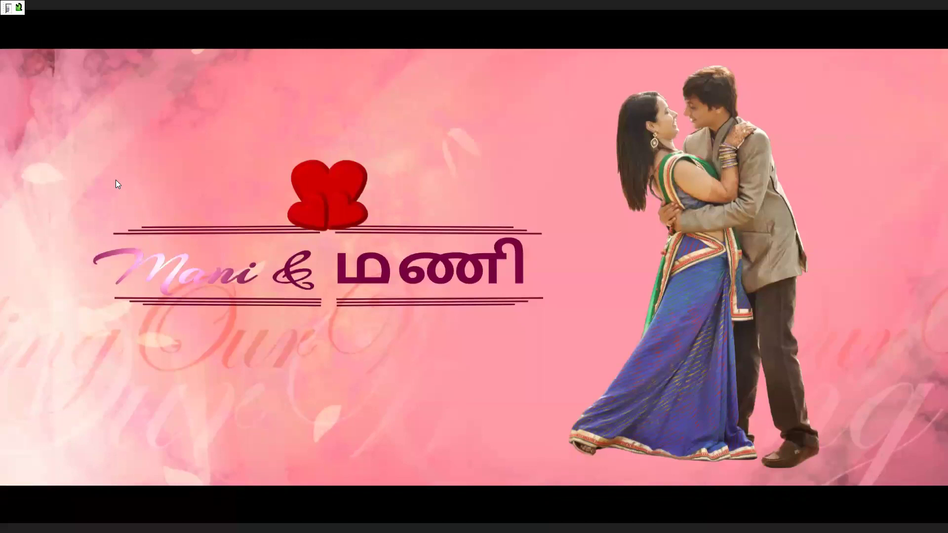
pyautogui.doubleClick(115, 180)
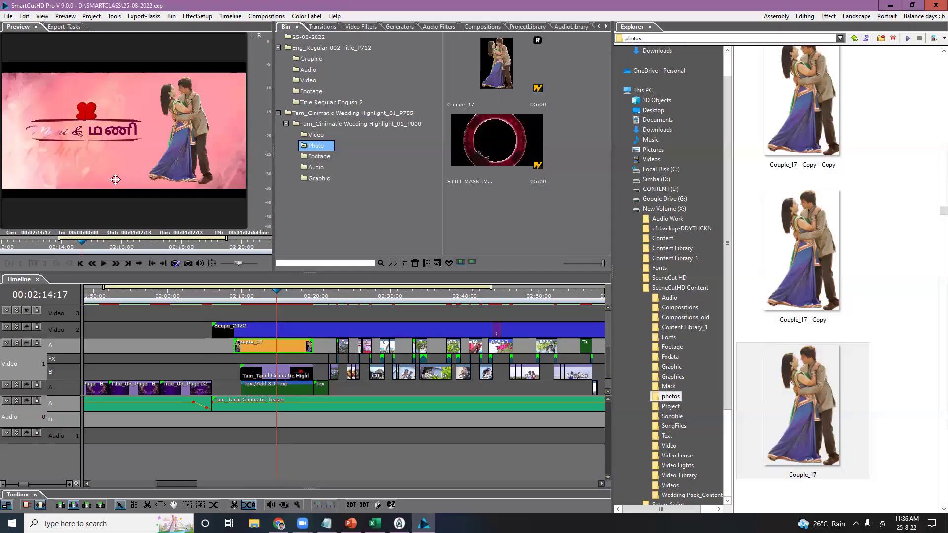
# Step: Switch the keyboard input language to English (India)
pyautogui.press('super+space')
pyautogui.press('super+space')
pyautogui.press('super+space')
pyautogui.press('super+space')
pyautogui.press('super+space')
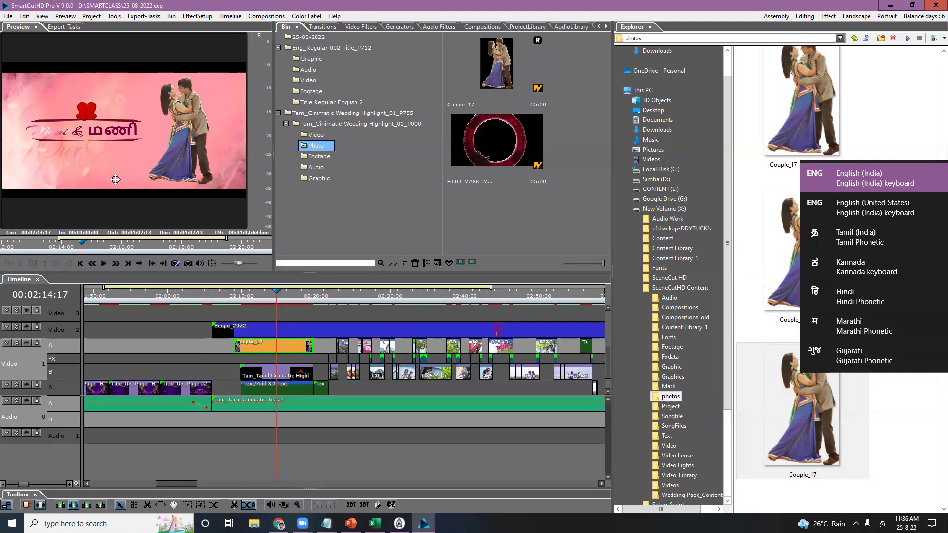
# Step: Play the wedding highlights opening in full screen, starting just before the couple title and ending at the first drone shot
pyautogui.click(211, 296)
pyautogui.press('space')
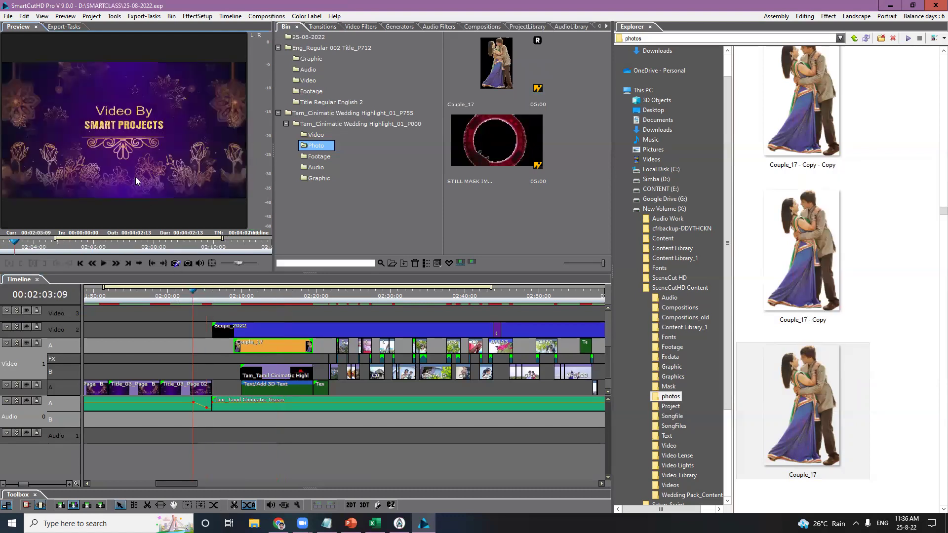
pyautogui.doubleClick(136, 177)
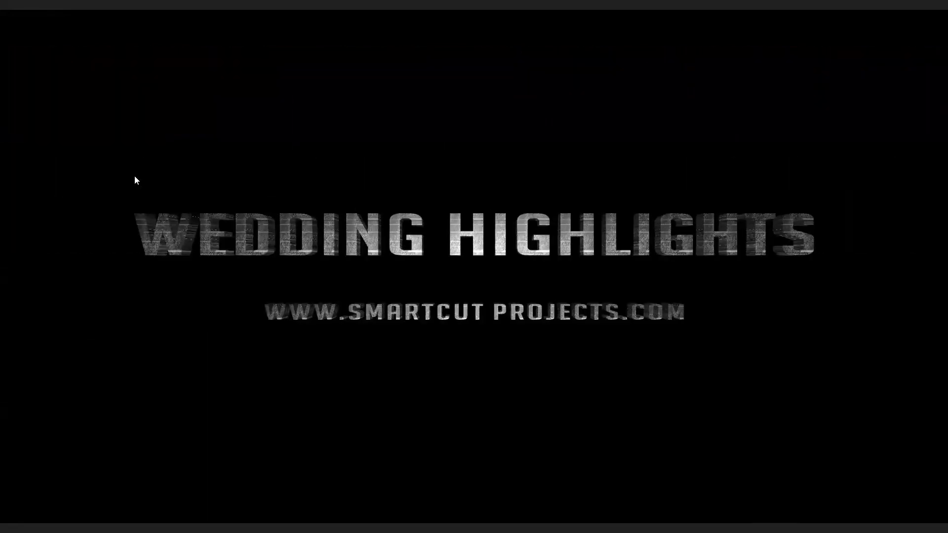
pyautogui.press('Escape')
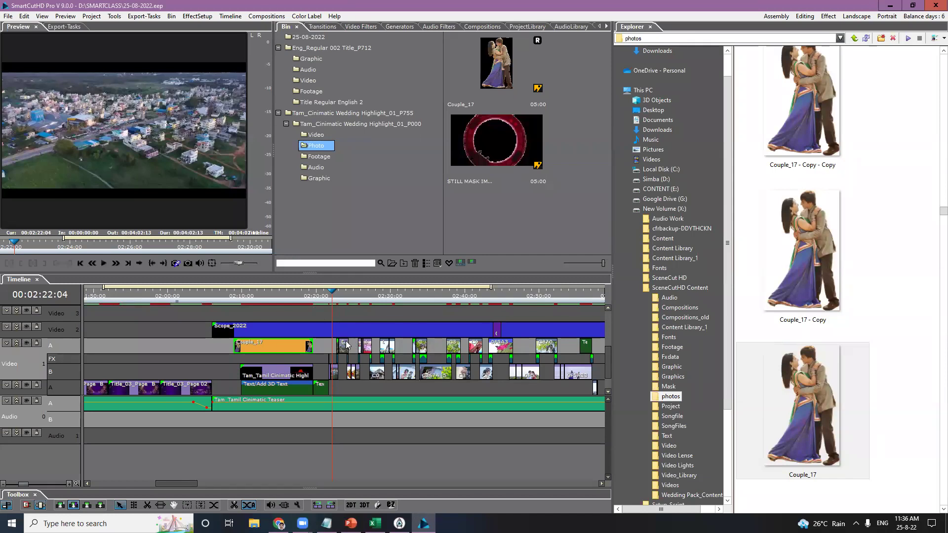
# Step: Highlight the DJI_0777 drone clip from the timeline in the bin and select its source there
pyautogui.scroll(2, 331, 315)
pyautogui.moveTo(331, 305); pyautogui.dragTo(344, 297)
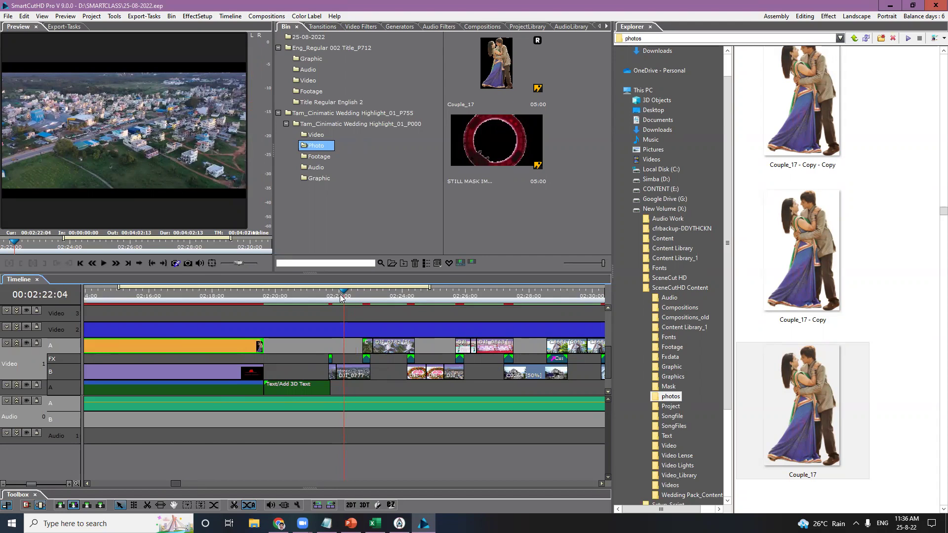
pyautogui.click(356, 376)
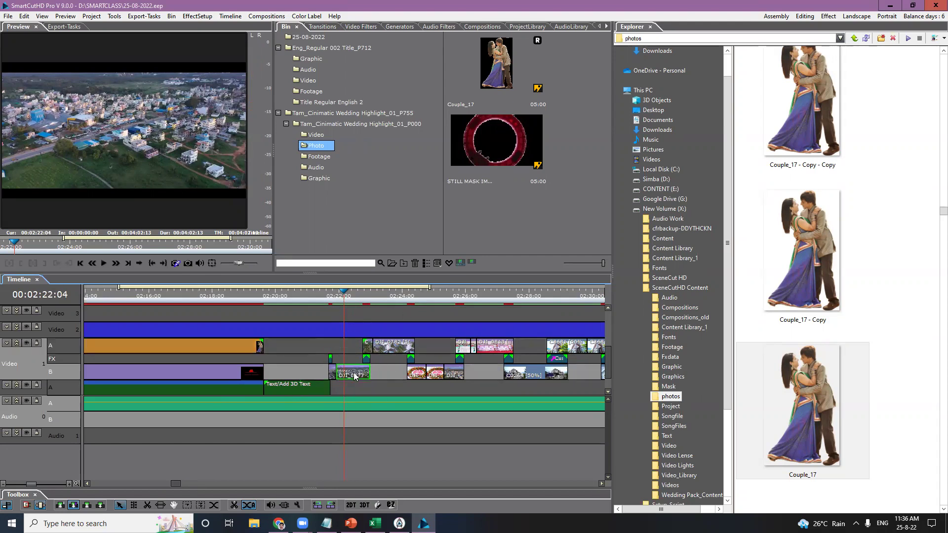
pyautogui.rightClick(354, 377)
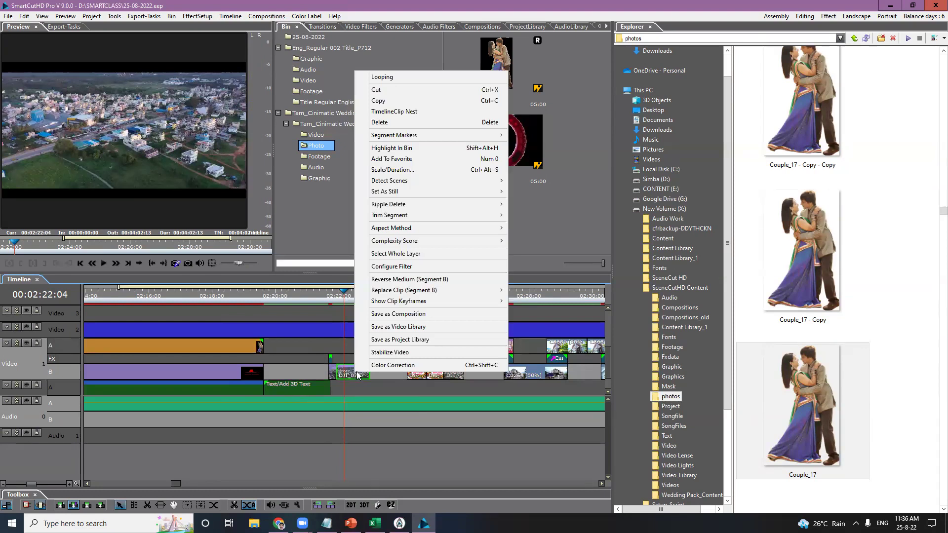
pyautogui.click(413, 149)
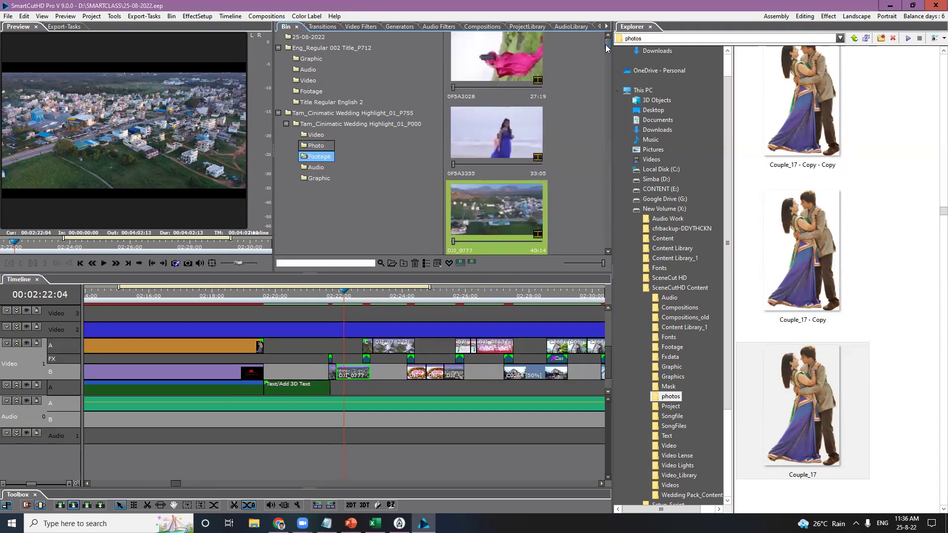
pyautogui.scroll(-1, 607, 48)
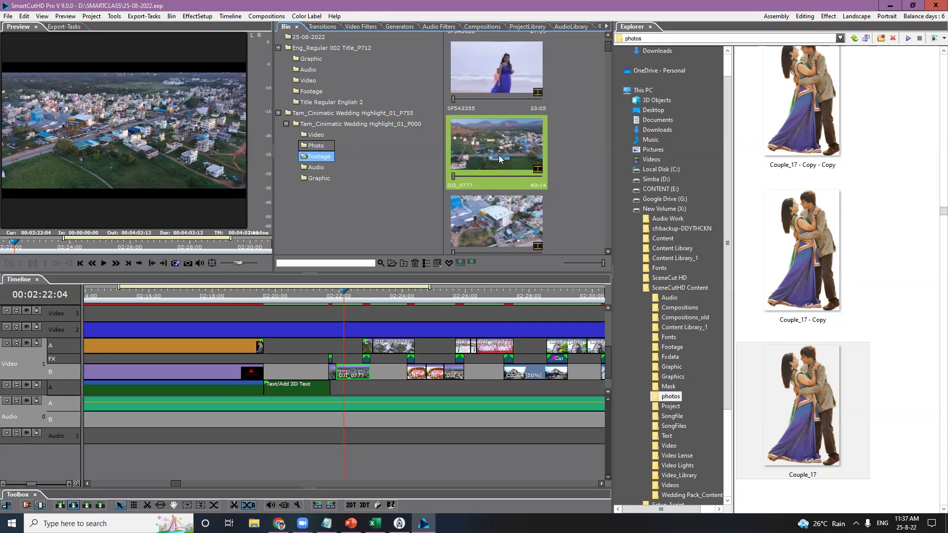
pyautogui.click(499, 158)
pyautogui.click(494, 152)
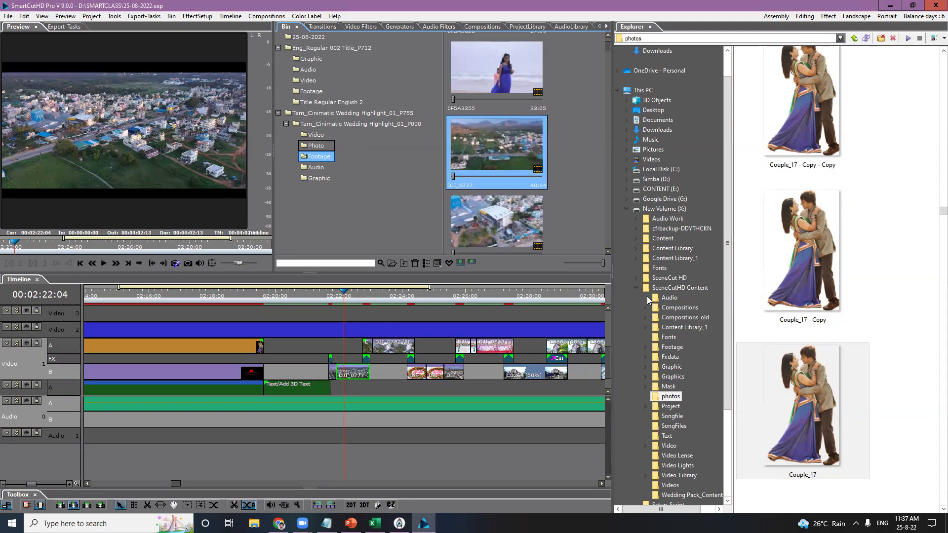
# Step: Open the DRONE folder inside GDRIVE on the CONTENT (E:) drive and browse its drone clips
pyautogui.click(636, 288)
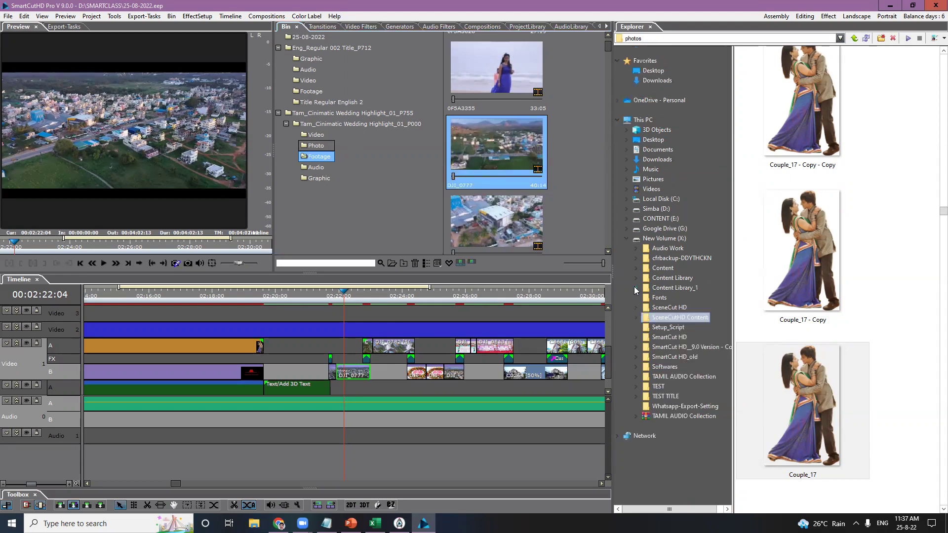
pyautogui.doubleClick(667, 236)
pyautogui.click(661, 218)
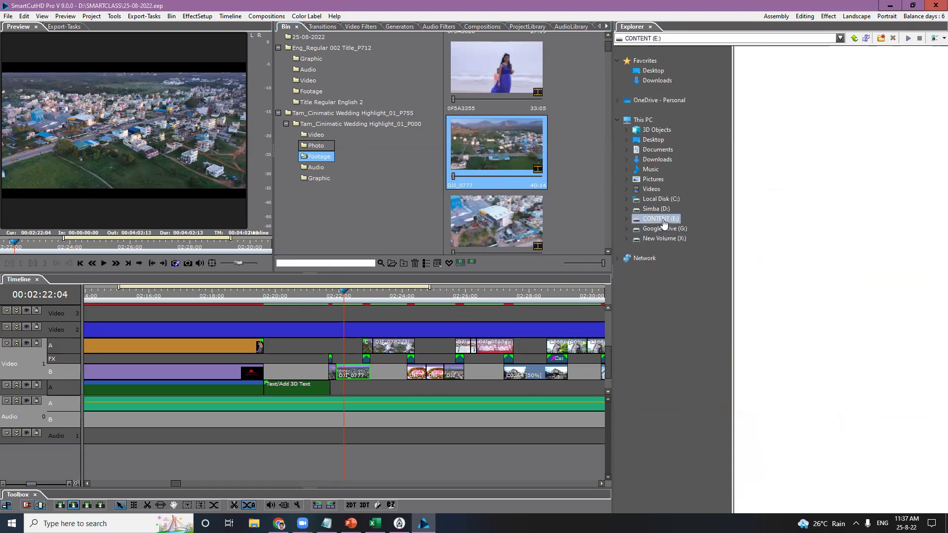
pyautogui.click(627, 219)
pyautogui.click(664, 387)
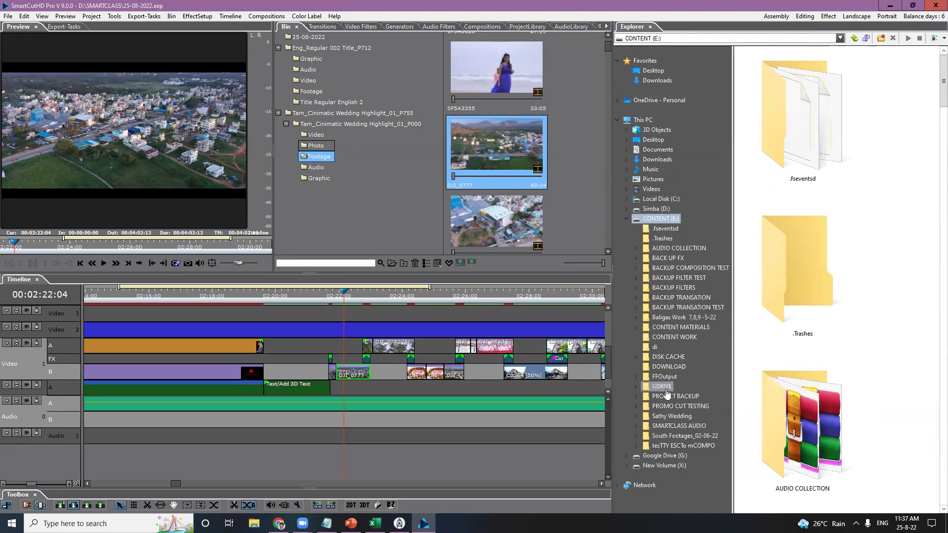
pyautogui.click(639, 389)
pyautogui.click(671, 446)
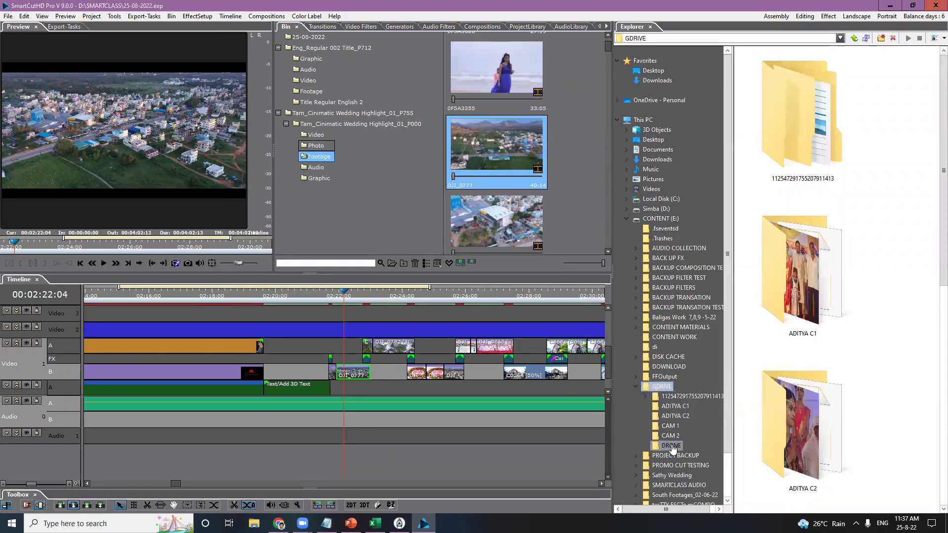
pyautogui.moveTo(936, 102); pyautogui.dragTo(935, 434)
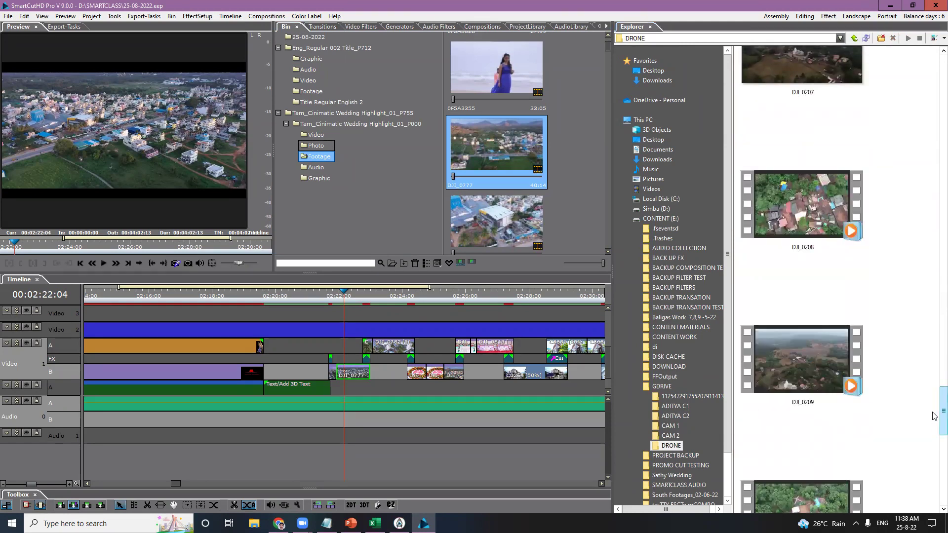
# Step: Replace the DJI_0777 clip in the template's Footage bin with the DJI_0209 drone clip from the DRONE folder
pyautogui.scroll(-2, 934, 433)
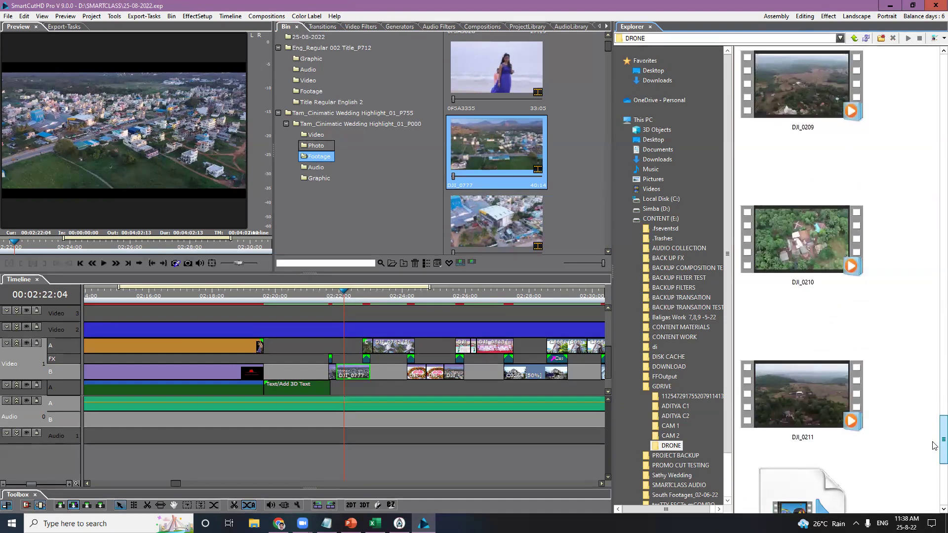
pyautogui.scroll(4, 934, 419)
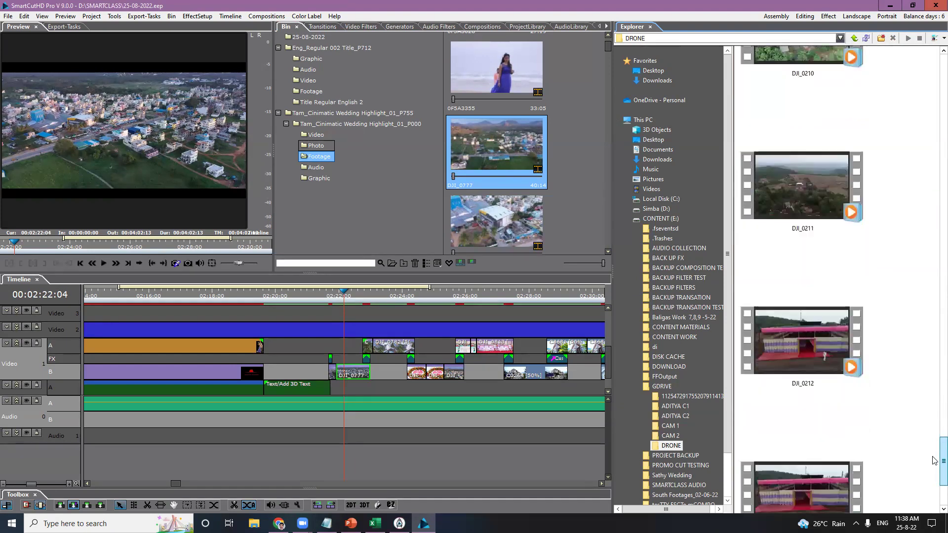
pyautogui.scroll(-1, 935, 413)
pyautogui.click(800, 304)
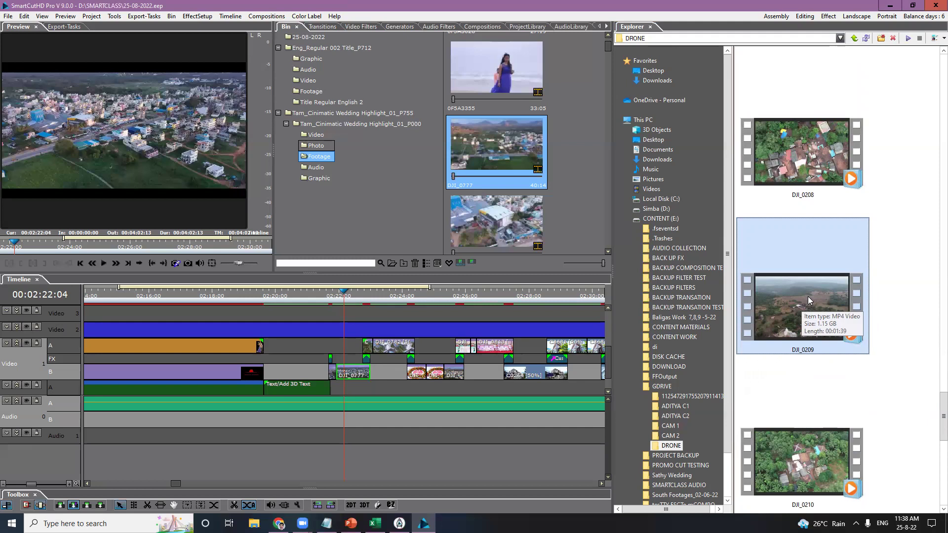
pyautogui.moveTo(806, 297); pyautogui.dragTo(499, 168)
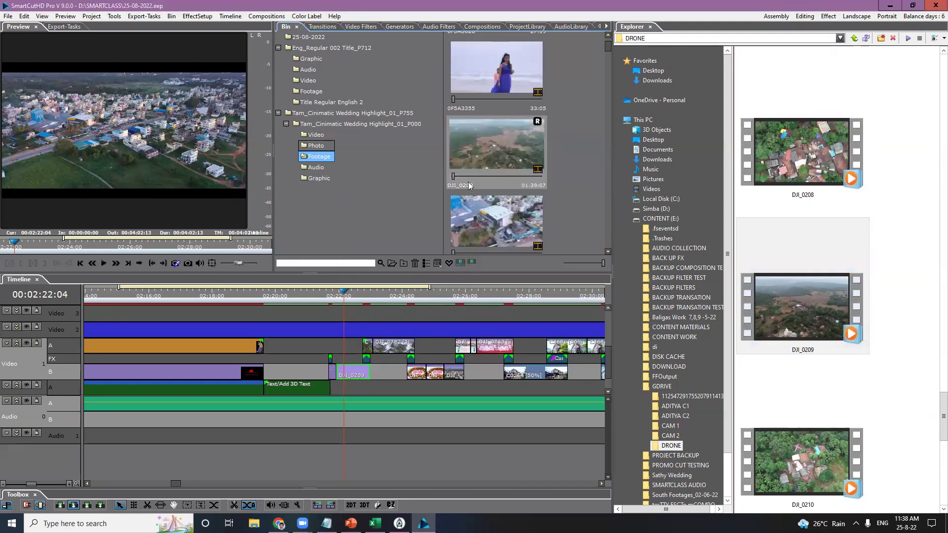
# Step: Play the timeline from the end of the WEDDING HIGHLIGHTS title into the replaced drone shot and check the clip's details
pyautogui.moveTo(340, 296); pyautogui.dragTo(331, 295)
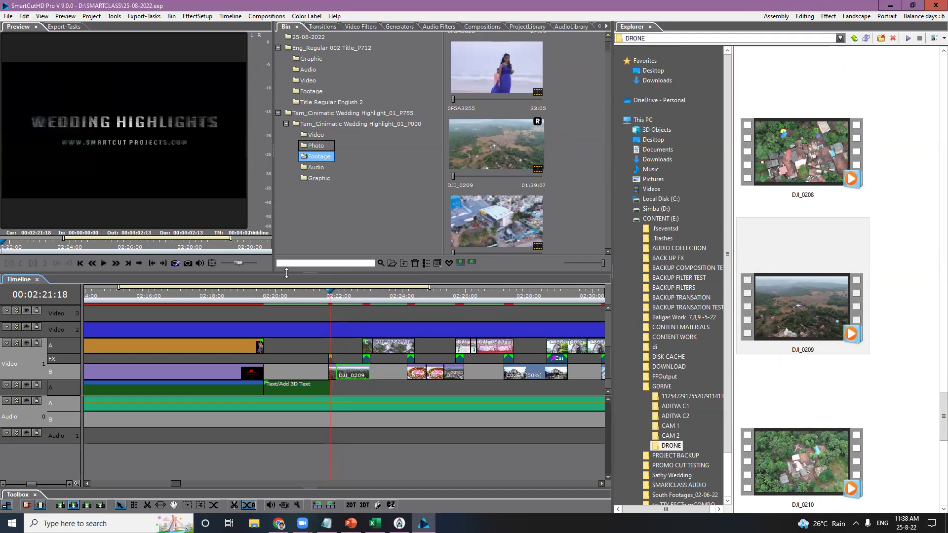
pyautogui.press('space')
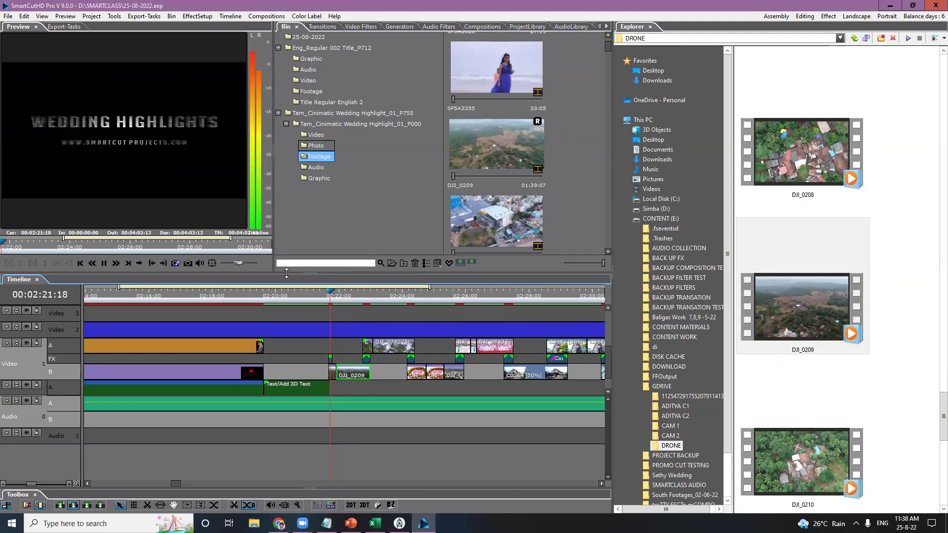
pyautogui.moveTo(332, 297); pyautogui.dragTo(358, 296)
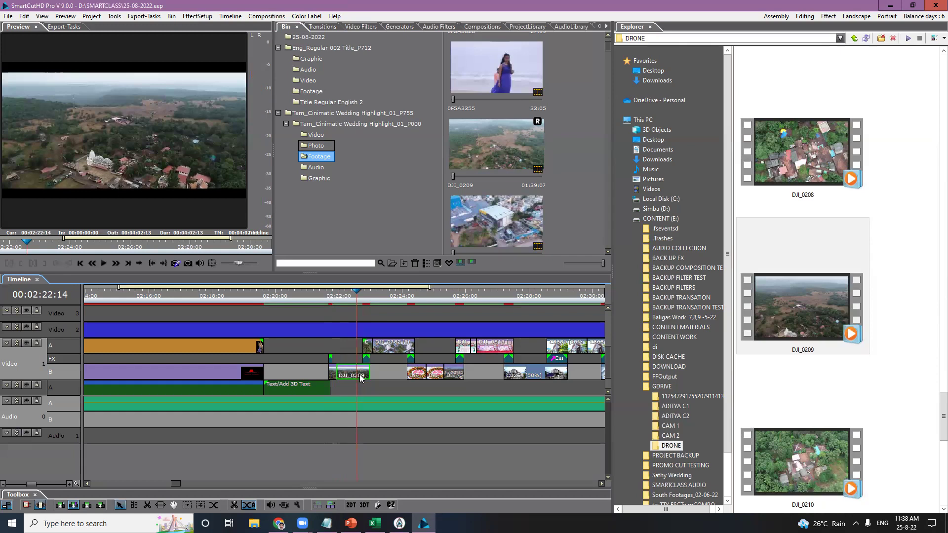
pyautogui.moveTo(360, 378)
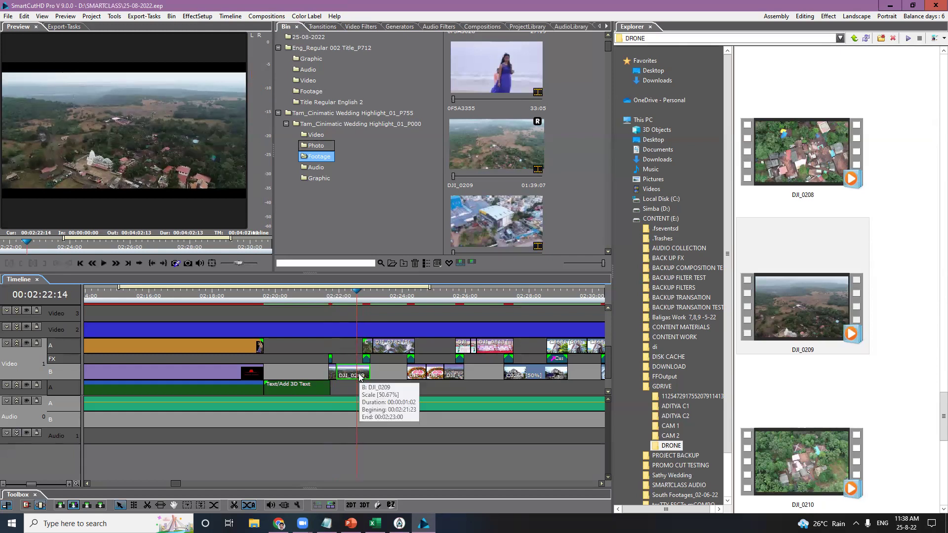
# Step: Open the DJI_0209 source file from the DRONE folder in Windows Media Player
pyautogui.click(470, 160)
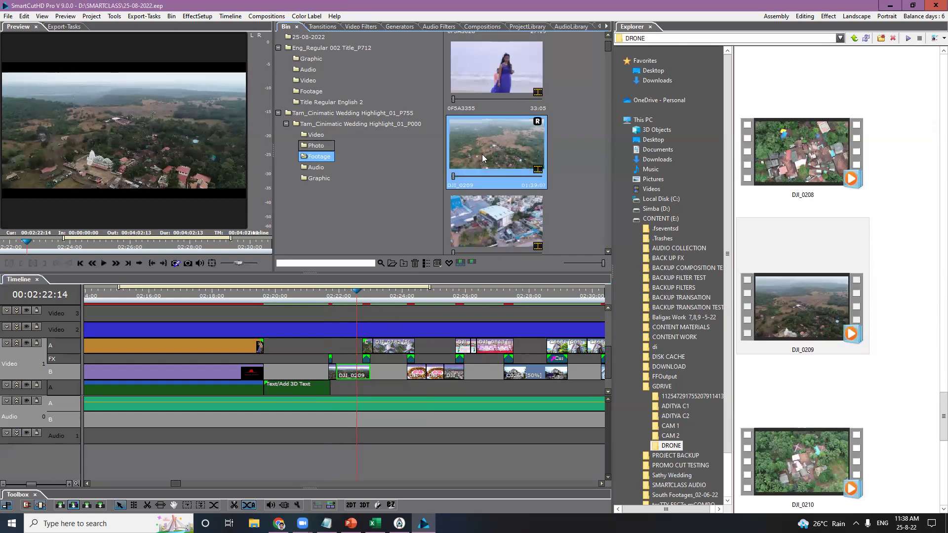
pyautogui.click(770, 316)
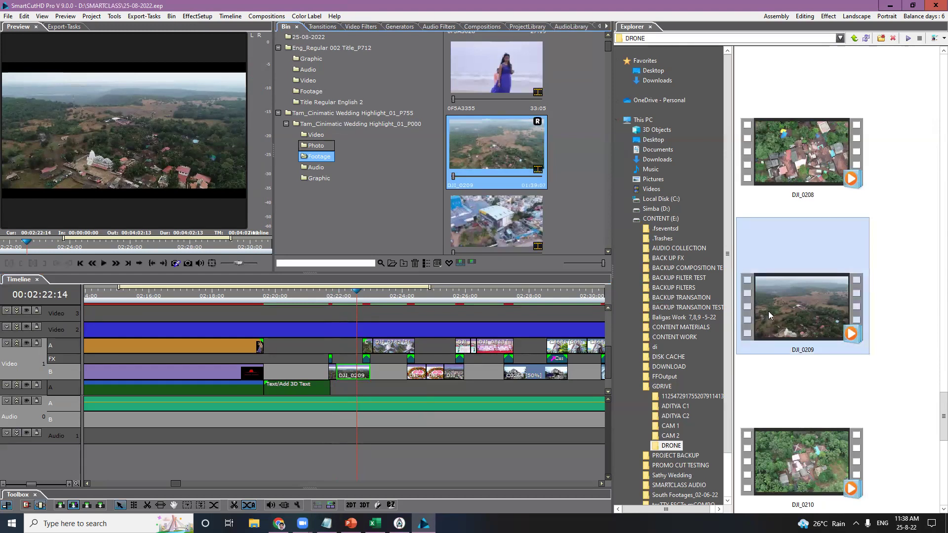
pyautogui.rightClick(803, 321)
pyautogui.moveTo(823, 151)
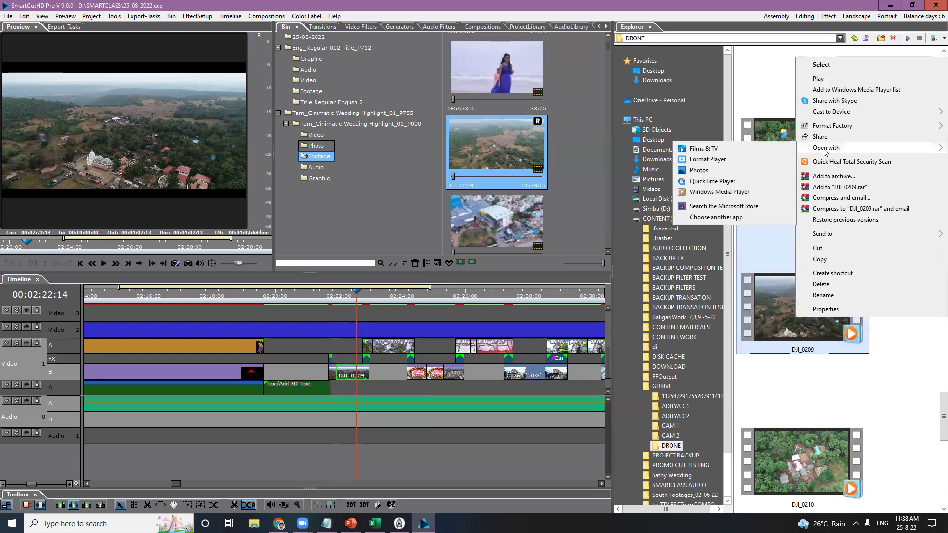
pyautogui.click(730, 193)
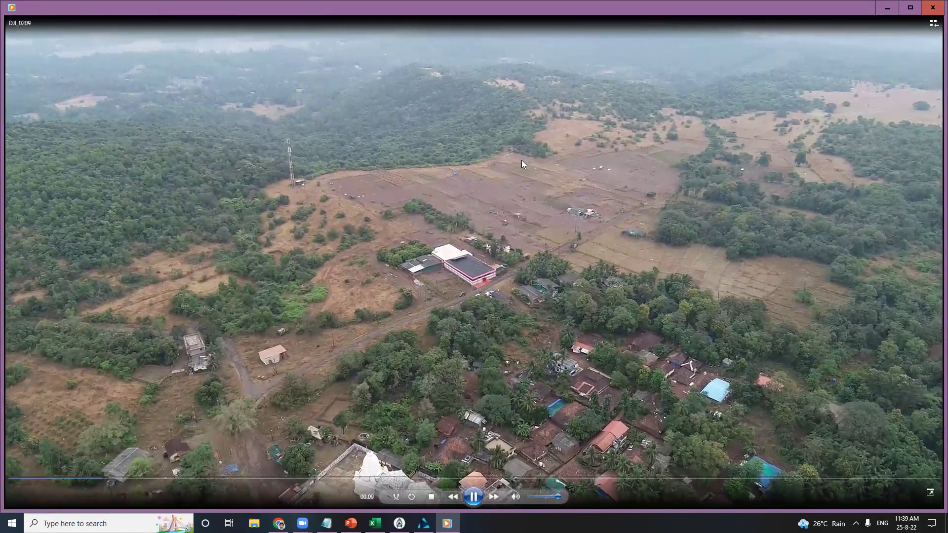
# Step: Skim through the full DJI_0209 drone footage from beginning to end and close the player
pyautogui.click(367, 496)
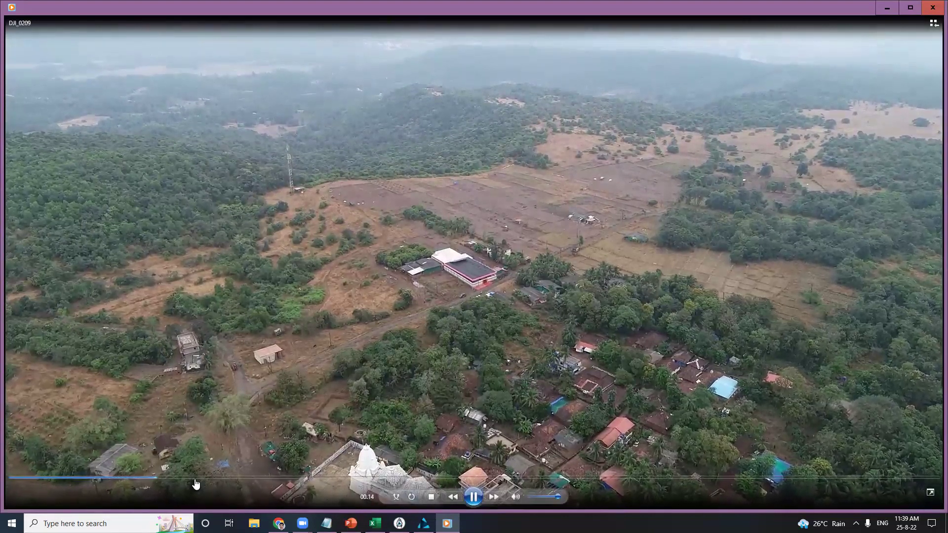
pyautogui.click(220, 478)
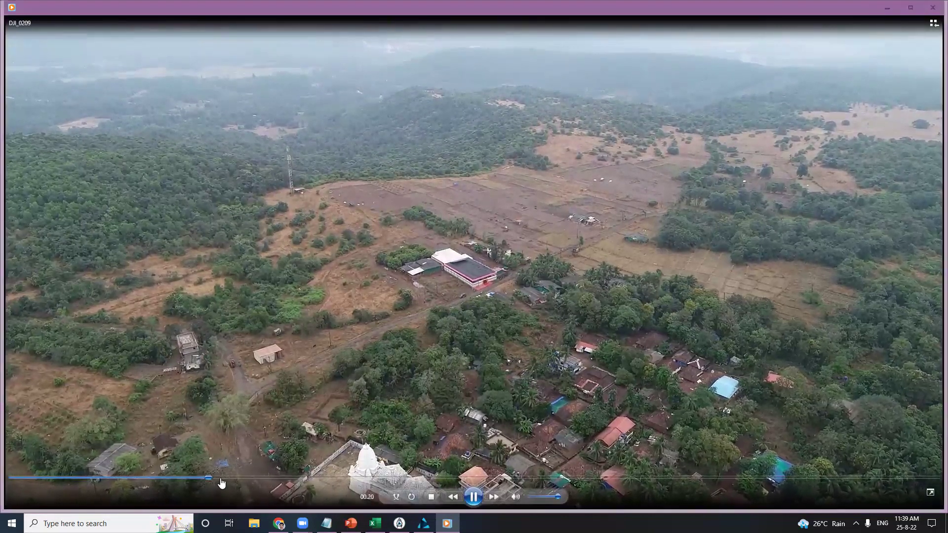
pyautogui.click(319, 478)
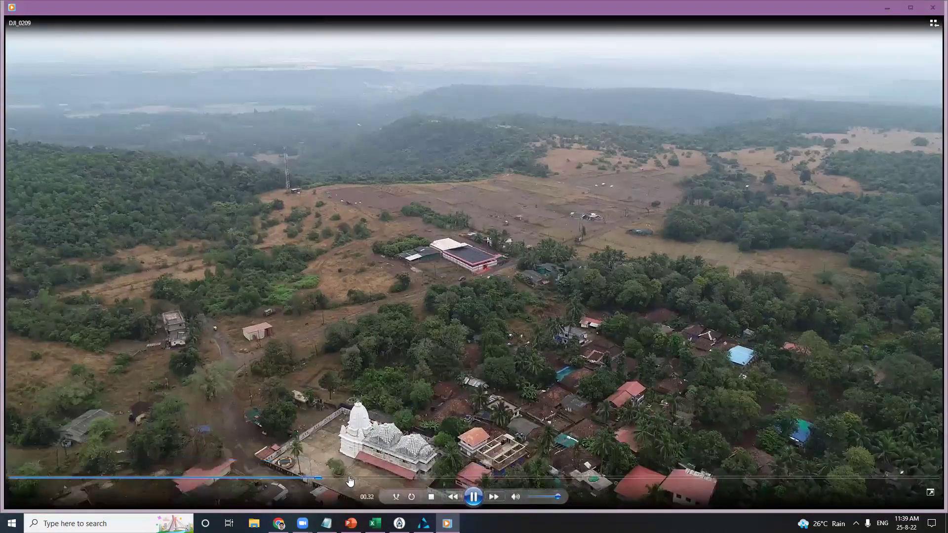
pyautogui.click(391, 479)
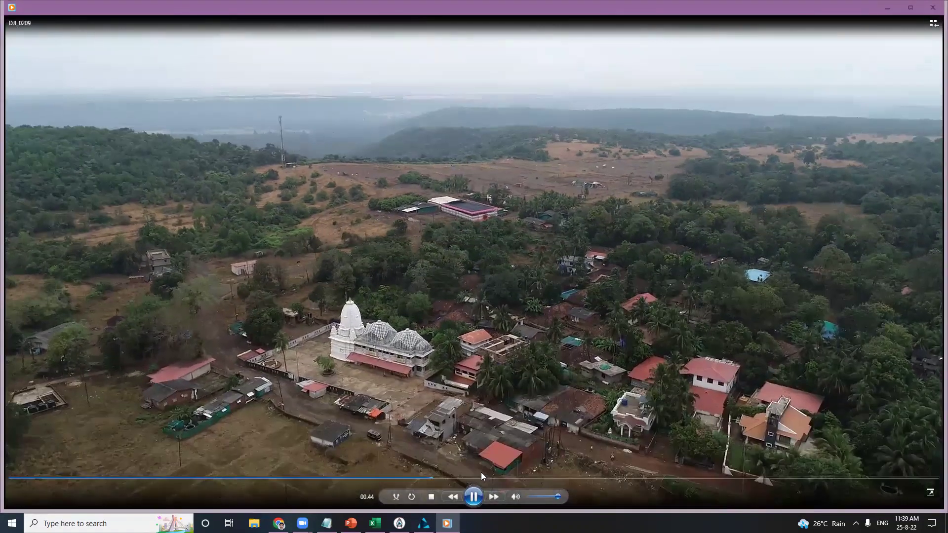
pyautogui.click(495, 478)
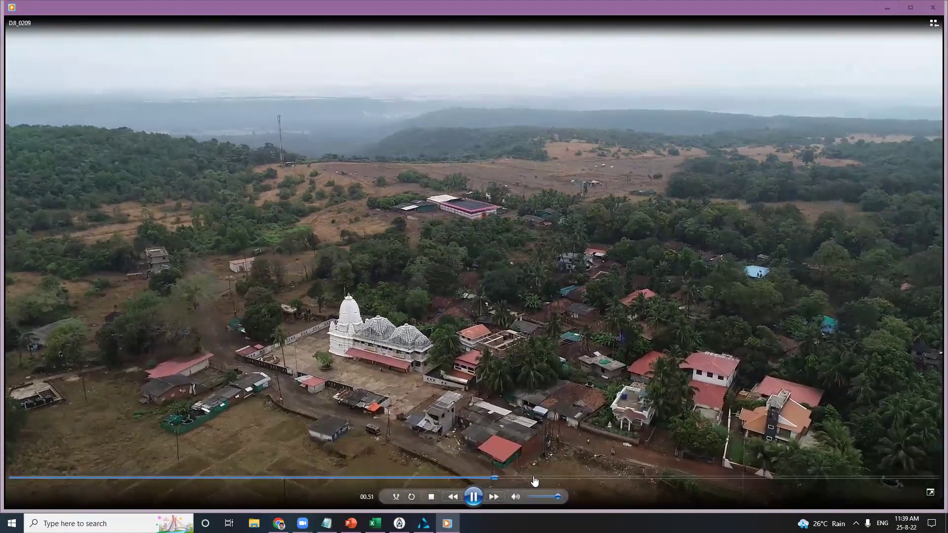
pyautogui.click(534, 479)
pyautogui.click(568, 478)
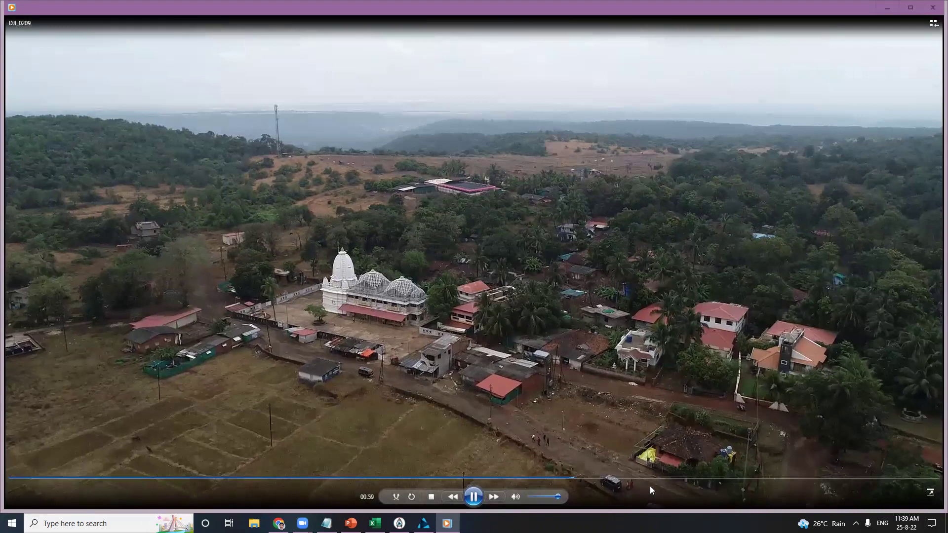
pyautogui.click(662, 483)
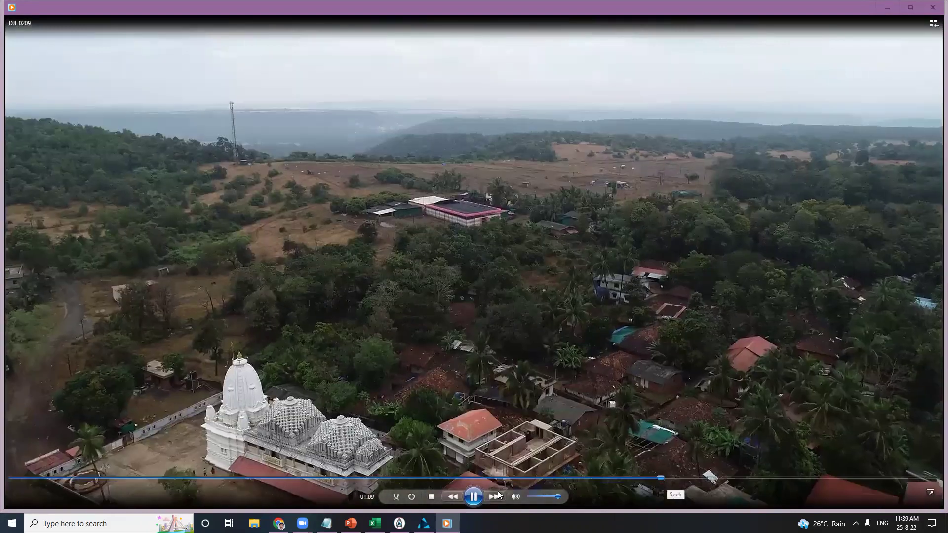
pyautogui.click(729, 478)
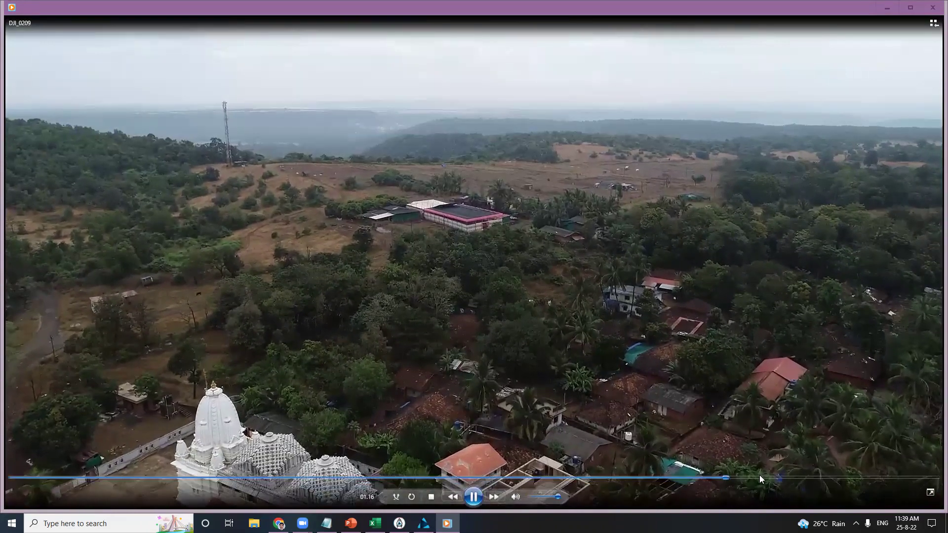
pyautogui.click(785, 479)
pyautogui.click(810, 478)
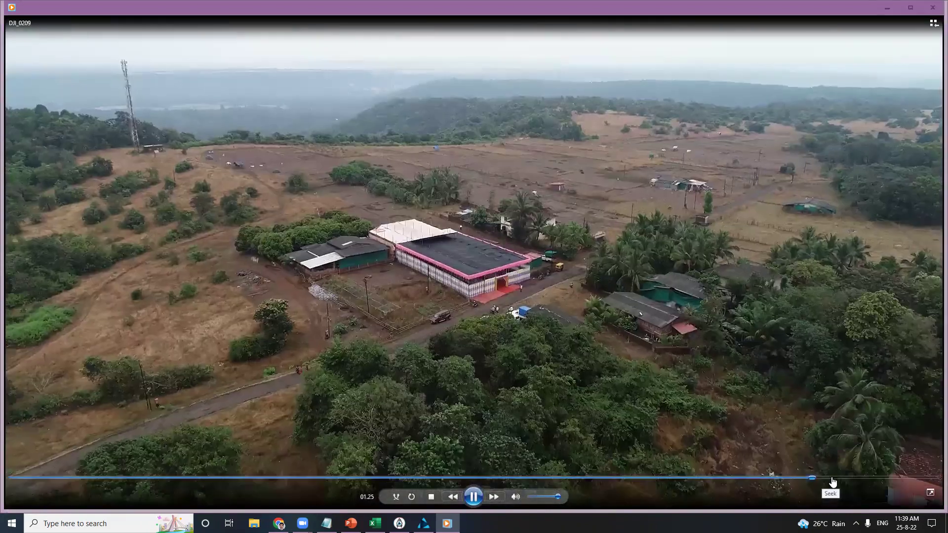
pyautogui.click(854, 479)
pyautogui.click(873, 479)
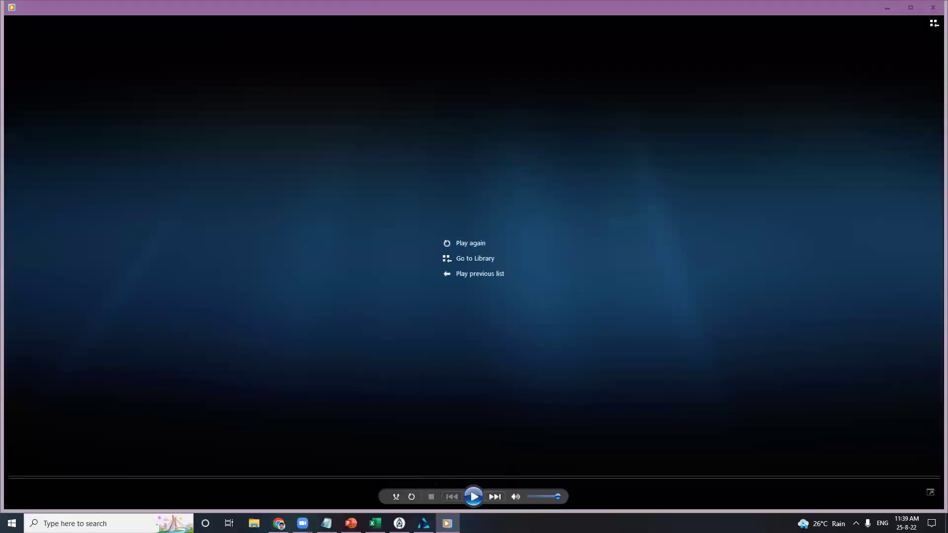
pyautogui.click(933, 8)
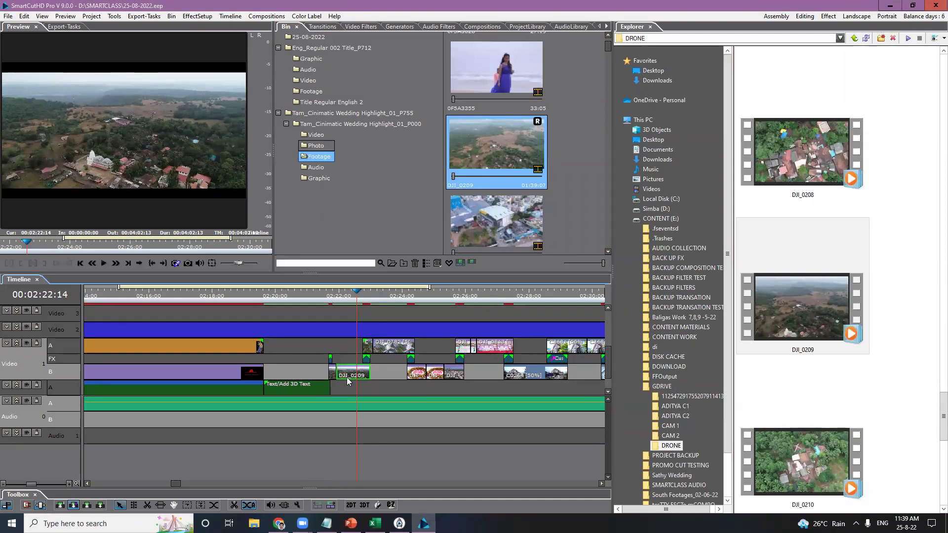
# Step: Open the source of the DJI_0209 timeline clip in a widened preview area and view it in full screen
pyautogui.moveTo(347, 380)
pyautogui.click(353, 378)
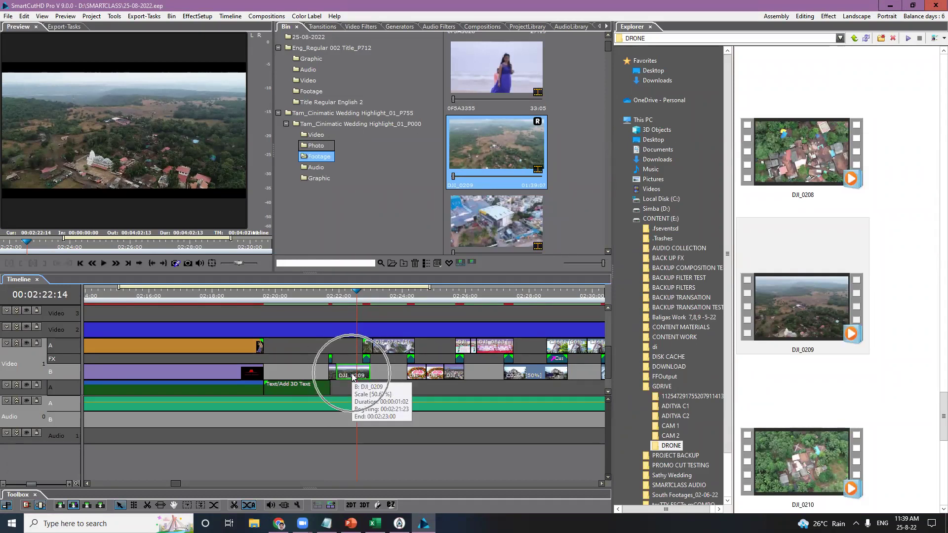
pyautogui.scroll(2, 354, 378)
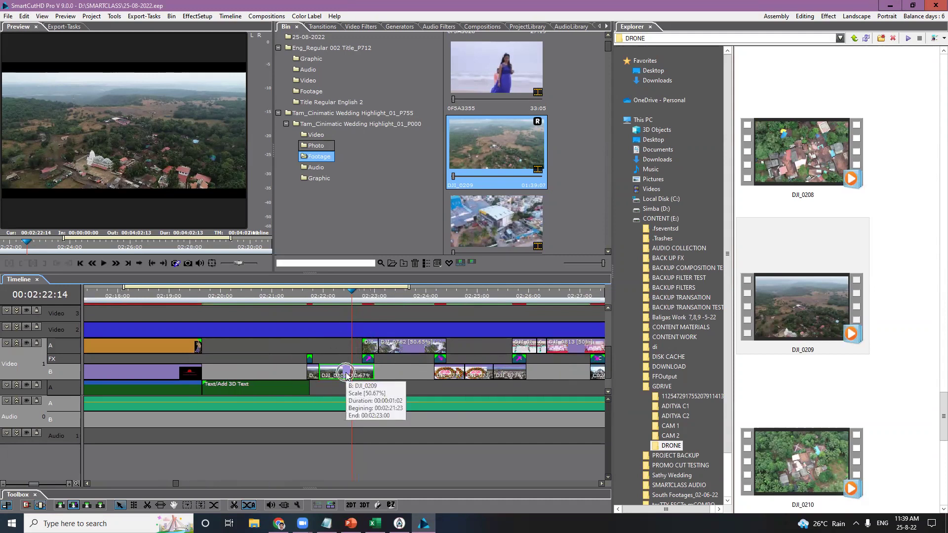
pyautogui.doubleClick(348, 376)
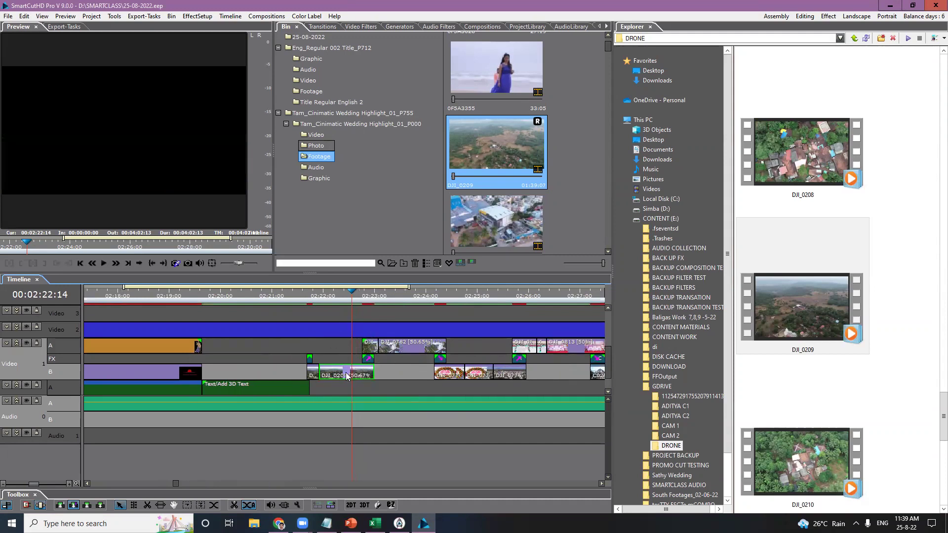
pyautogui.moveTo(271, 203); pyautogui.dragTo(518, 207)
pyautogui.doubleClick(321, 159)
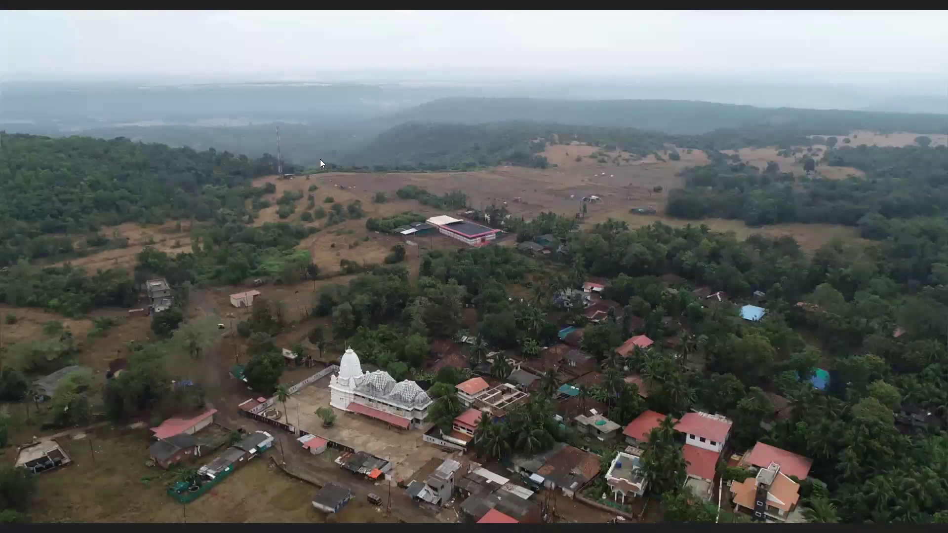
pyautogui.doubleClick(320, 159)
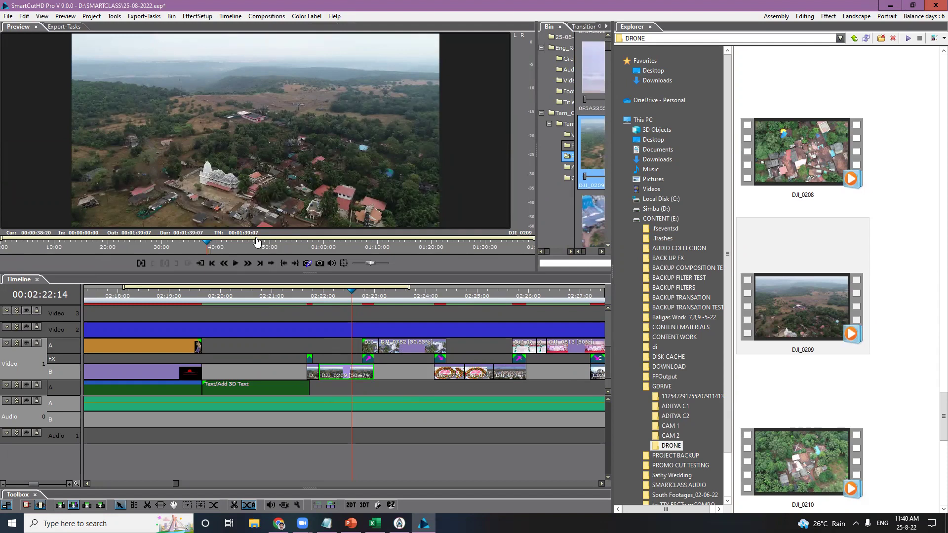
# Step: Magnify the source preview's timecodes and the timeline for a closer look, and close the Magnifier
pyautogui.press('super+plus')
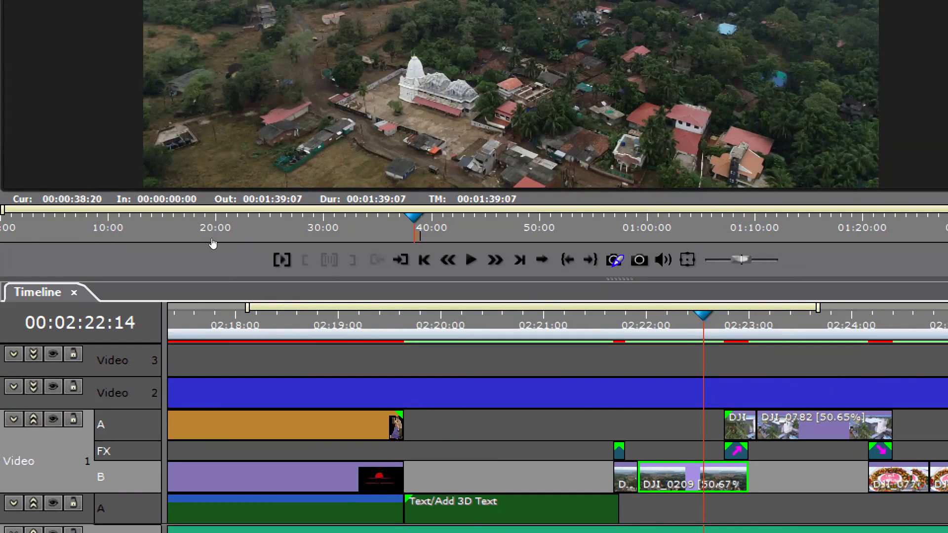
pyautogui.press('super+minus')
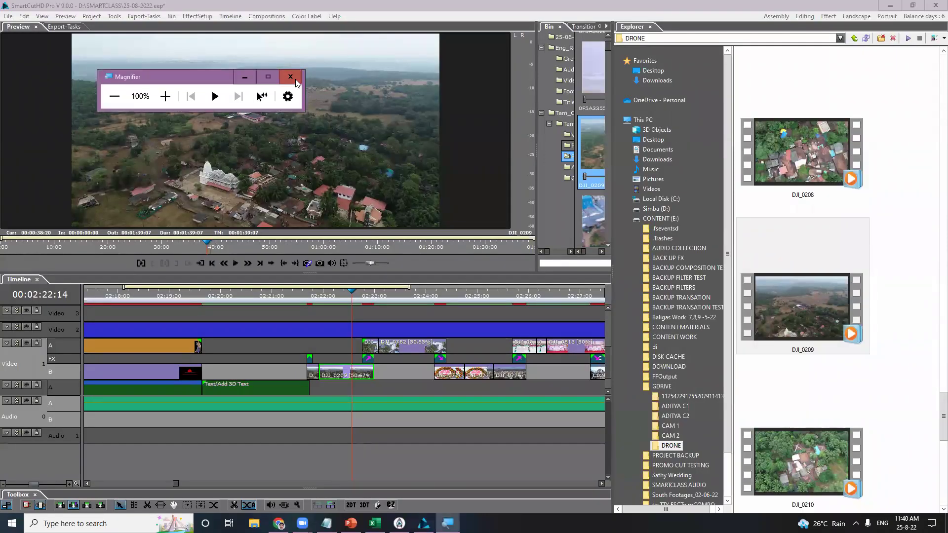
pyautogui.press('super+Escape')
# Step: Move the timeline playhead to 00:02:22:11 and reopen the source of the DJI_0209 clip there
pyautogui.click(345, 297)
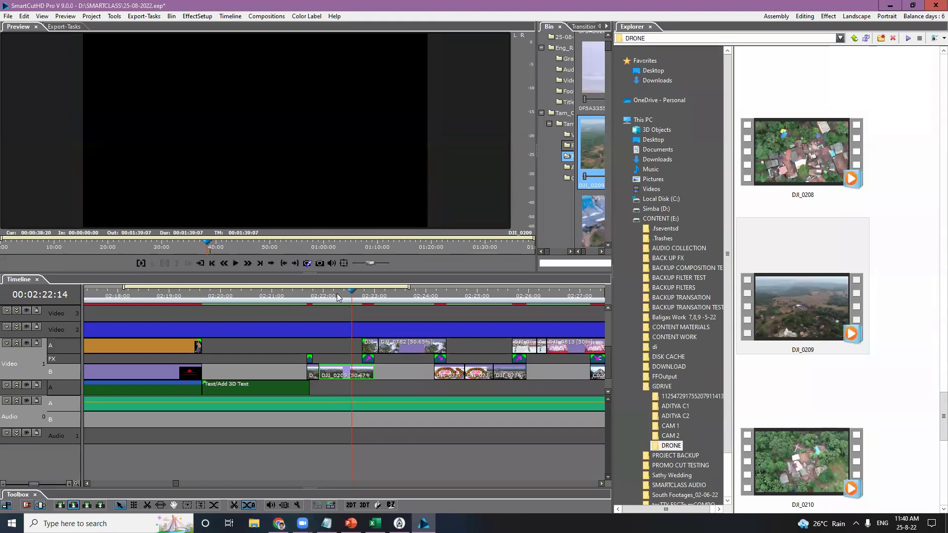
pyautogui.click(346, 296)
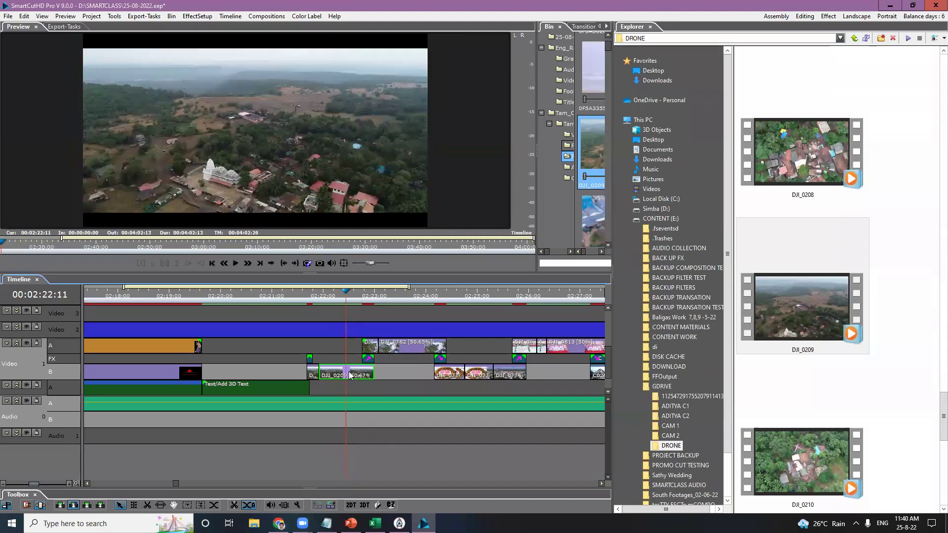
pyautogui.doubleClick(350, 377)
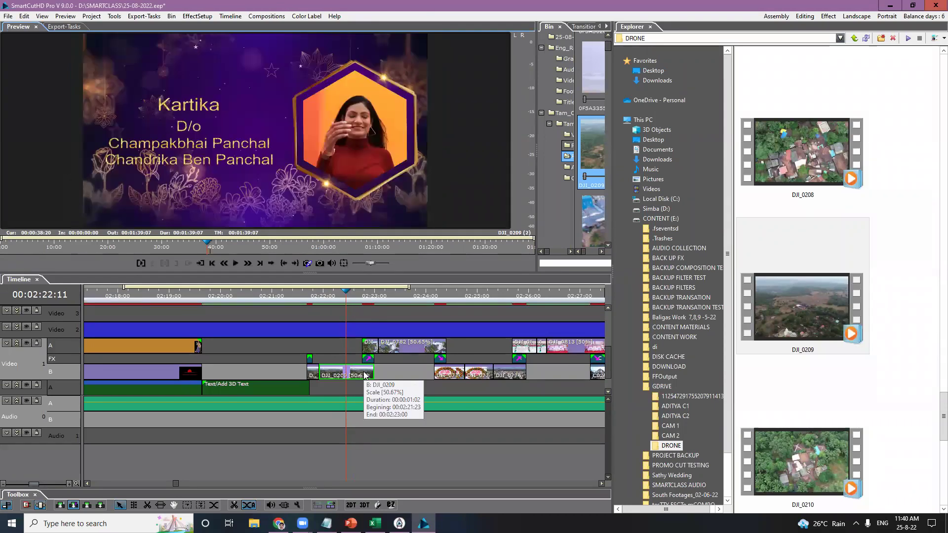
# Step: Inspect the duration of the DJI_0209 timeline clip in the Scale/Duration settings and cancel without changing it
pyautogui.rightClick(365, 376)
pyautogui.click(402, 169)
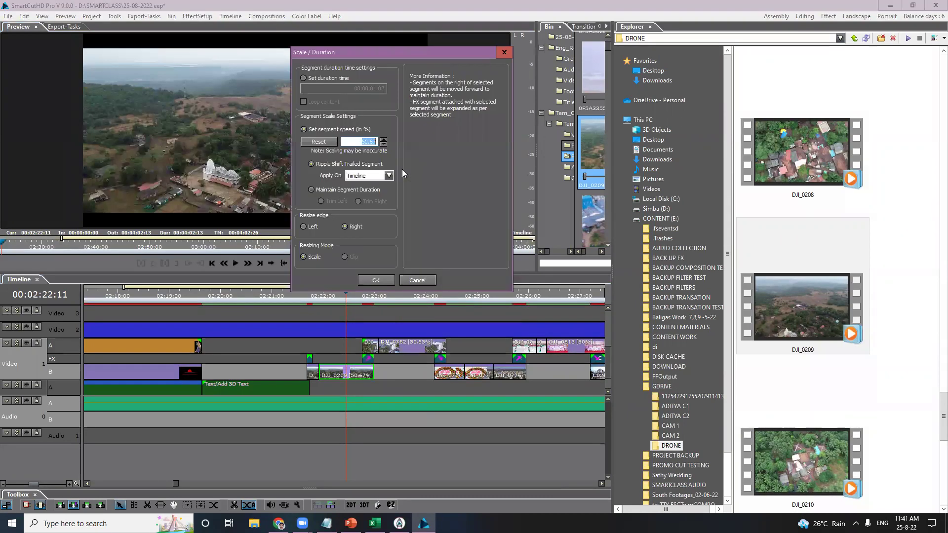
pyautogui.click(317, 79)
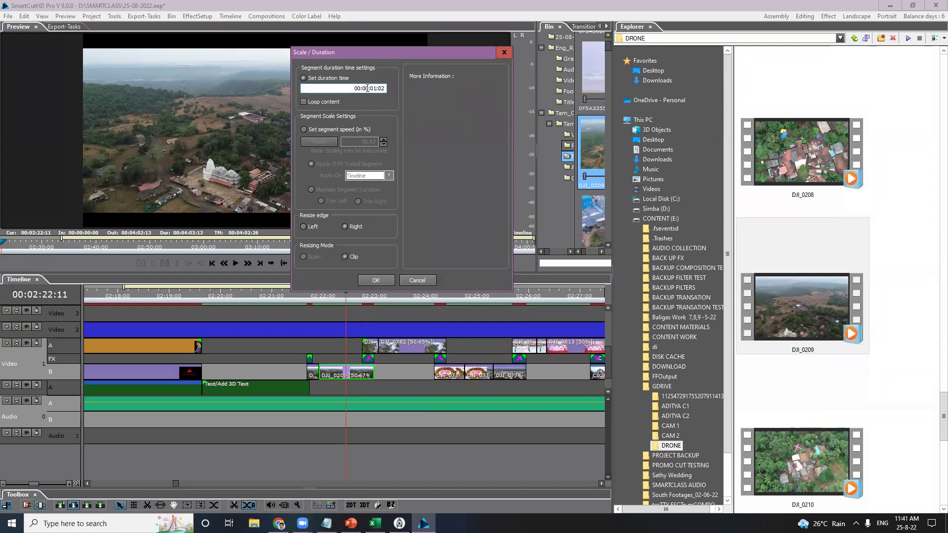
pyautogui.moveTo(372, 90); pyautogui.dragTo(400, 93)
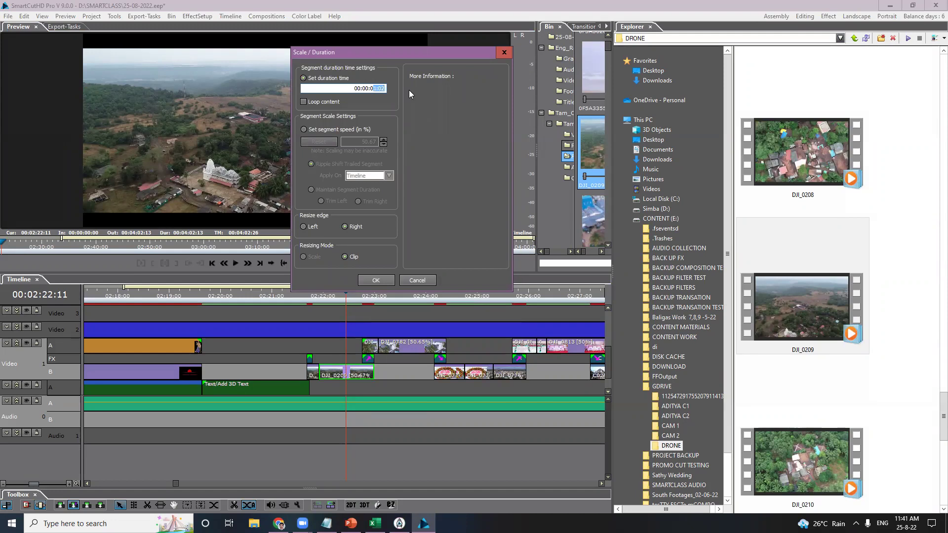
pyautogui.click(418, 280)
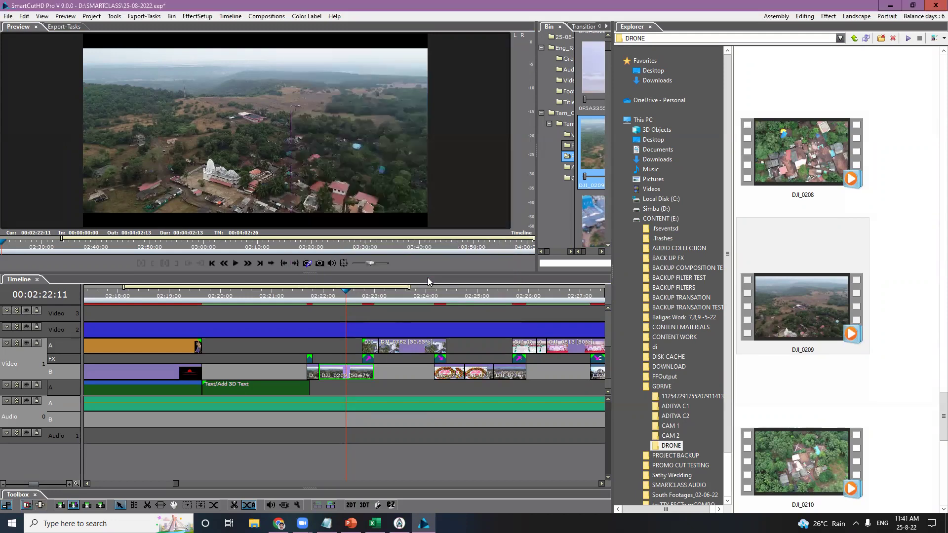
# Step: Open the source of the DJI_0209 timeline clip and magnify its marked range on the preview ruler
pyautogui.doubleClick(357, 376)
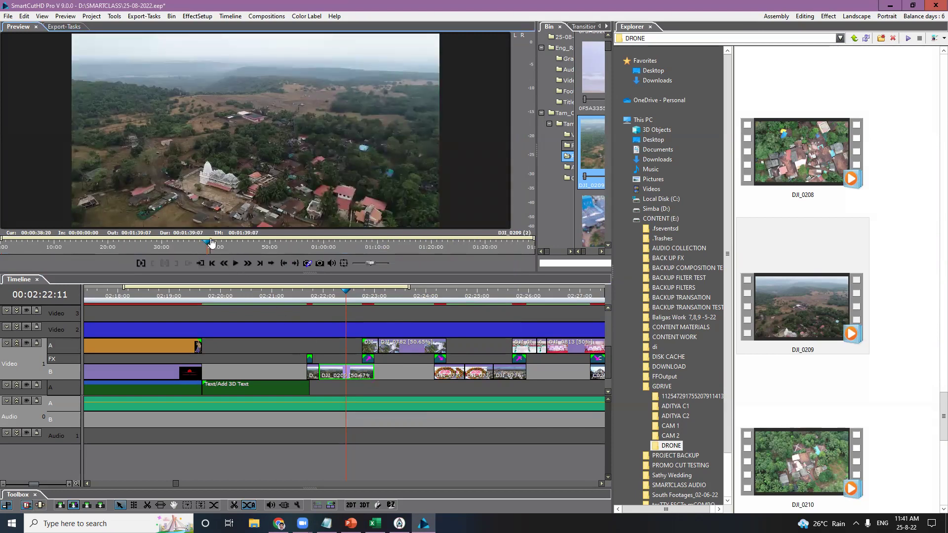
pyautogui.press('super+plus')
pyautogui.press('super+plus')
pyautogui.press('super+plus')
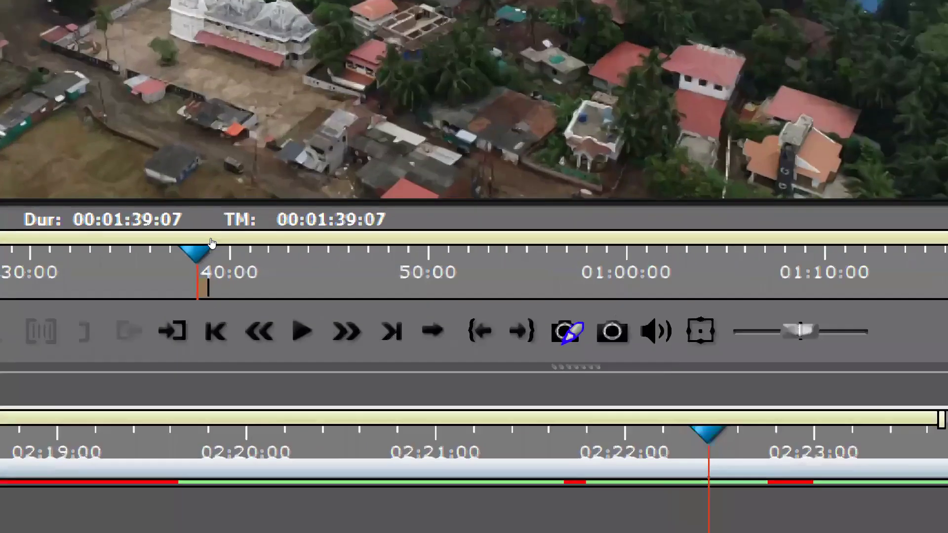
pyautogui.press('super+plus')
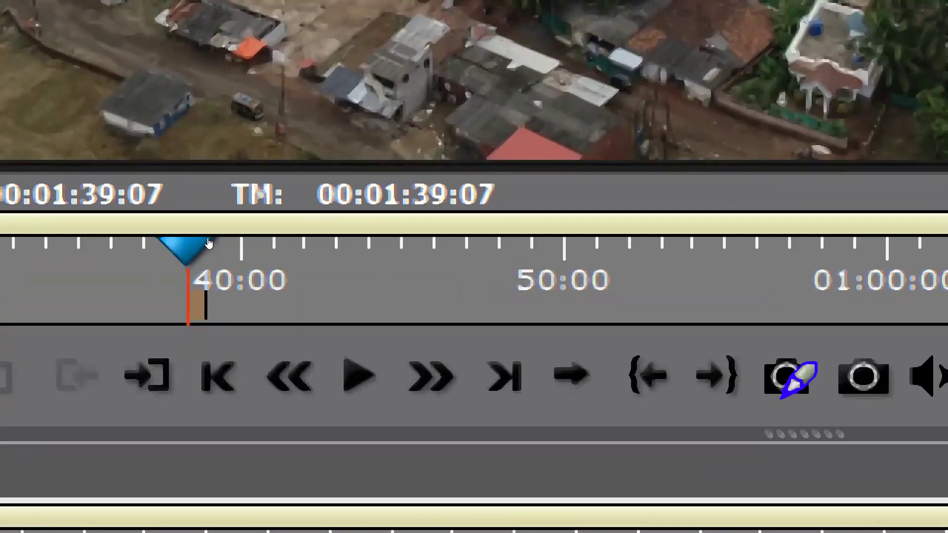
# Step: Shift the DJI_0209 clip's used source range to about 00:01:30 and play the timeline from 00:02:22:00
pyautogui.press('i')
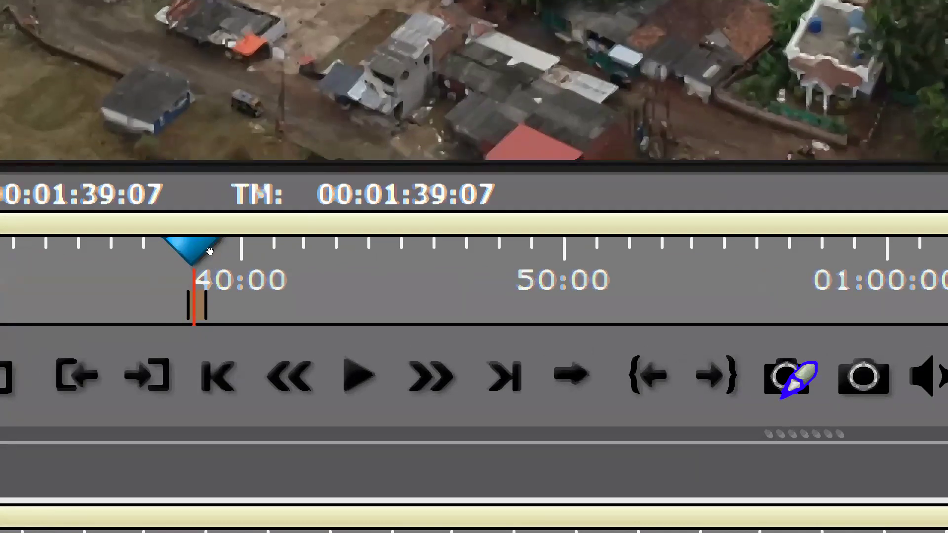
pyautogui.moveTo(210, 252); pyautogui.dragTo(244, 250)
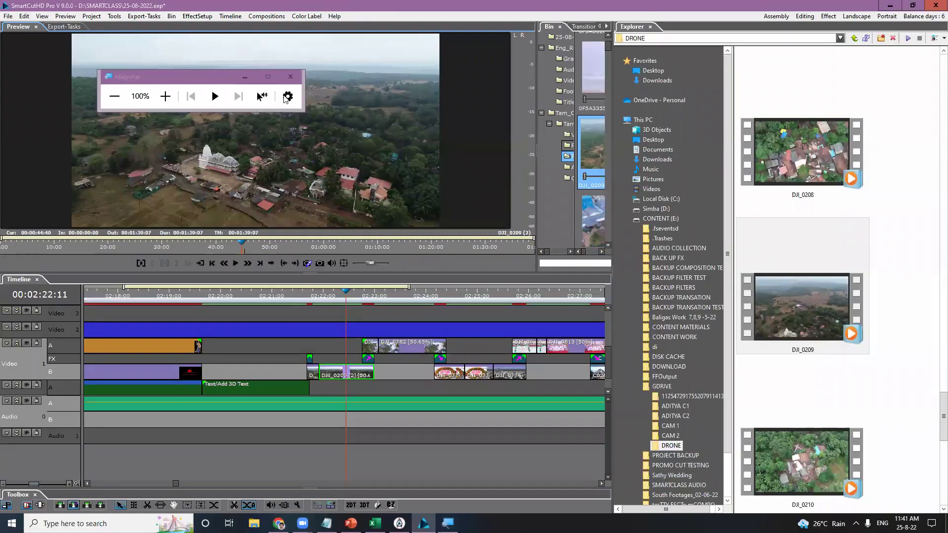
pyautogui.click(290, 77)
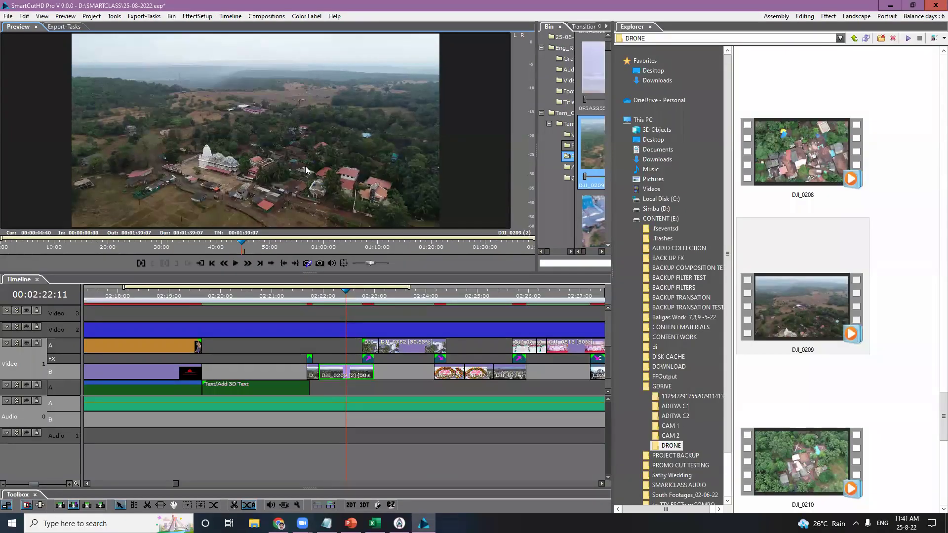
pyautogui.click(243, 250)
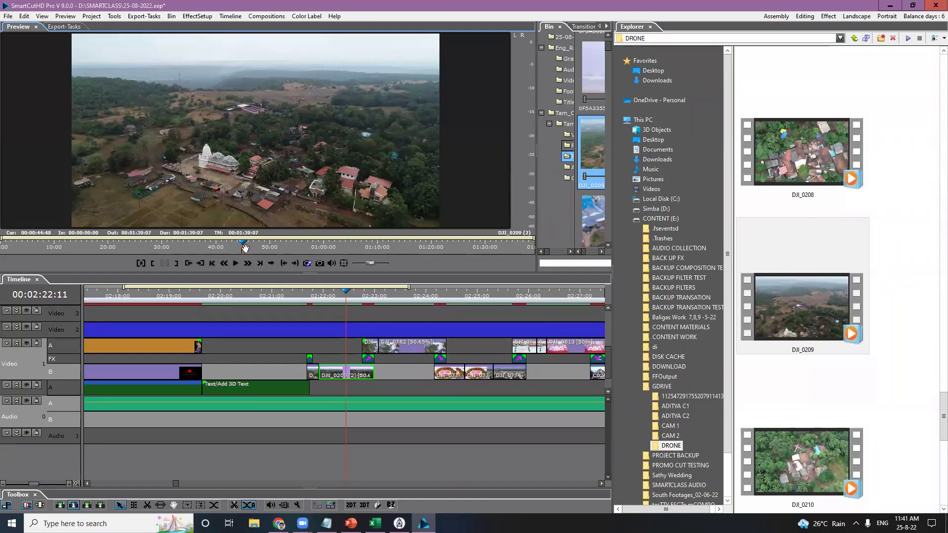
pyautogui.moveTo(245, 248); pyautogui.dragTo(489, 244)
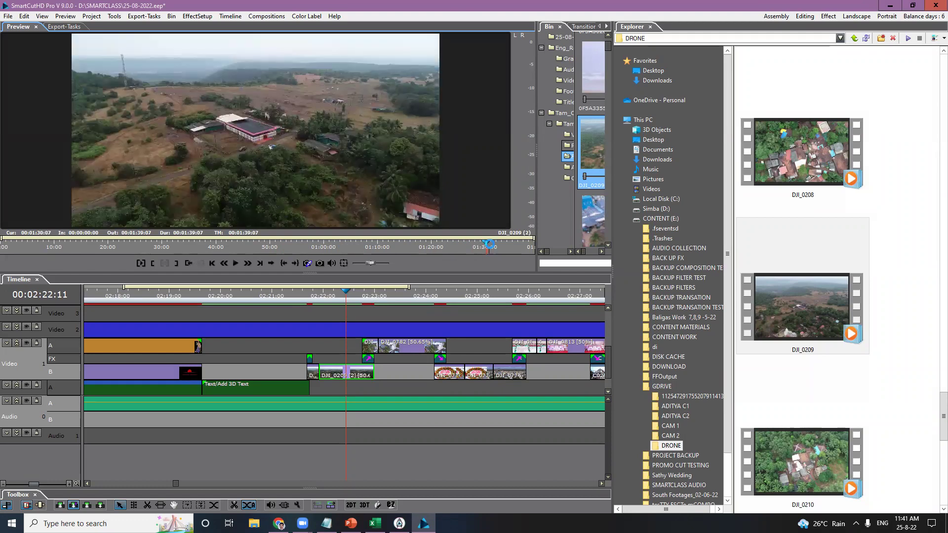
pyautogui.moveTo(340, 297); pyautogui.dragTo(326, 295)
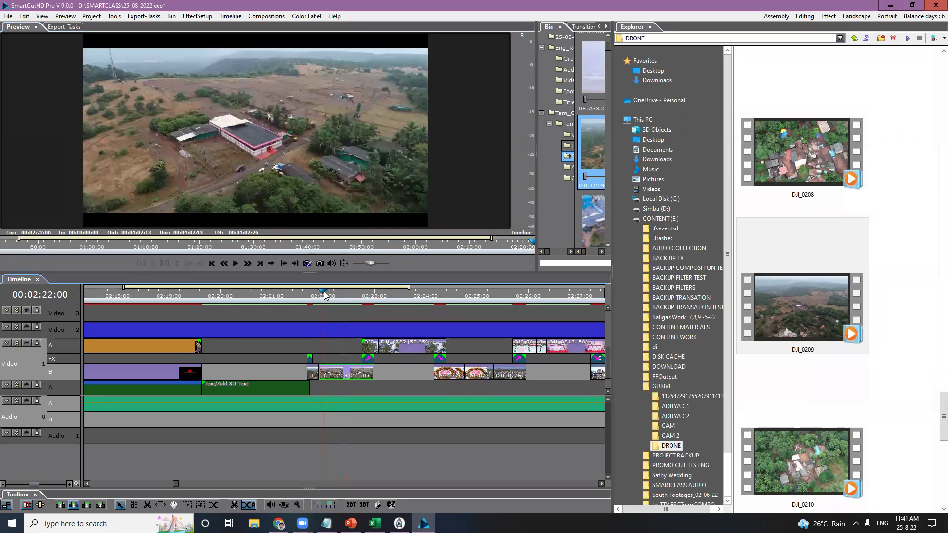
pyautogui.press('space')
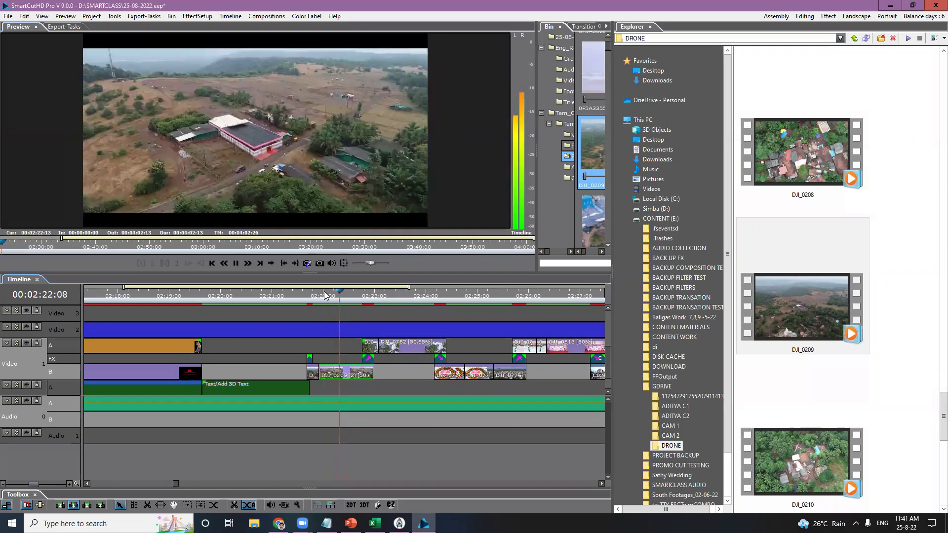
# Step: Reset the DJI_0209 clip's segment speed to 100% while maintaining the segment duration
pyautogui.rightClick(348, 375)
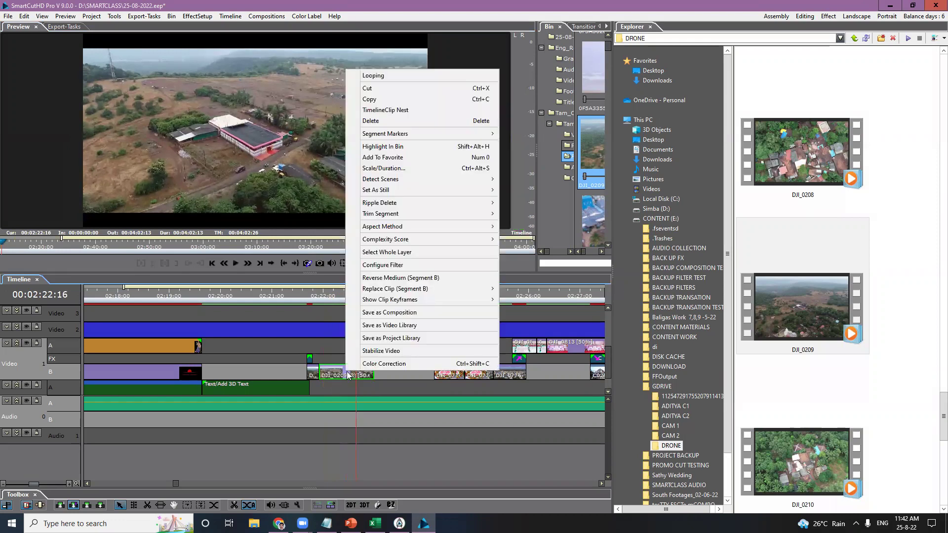
pyautogui.click(397, 168)
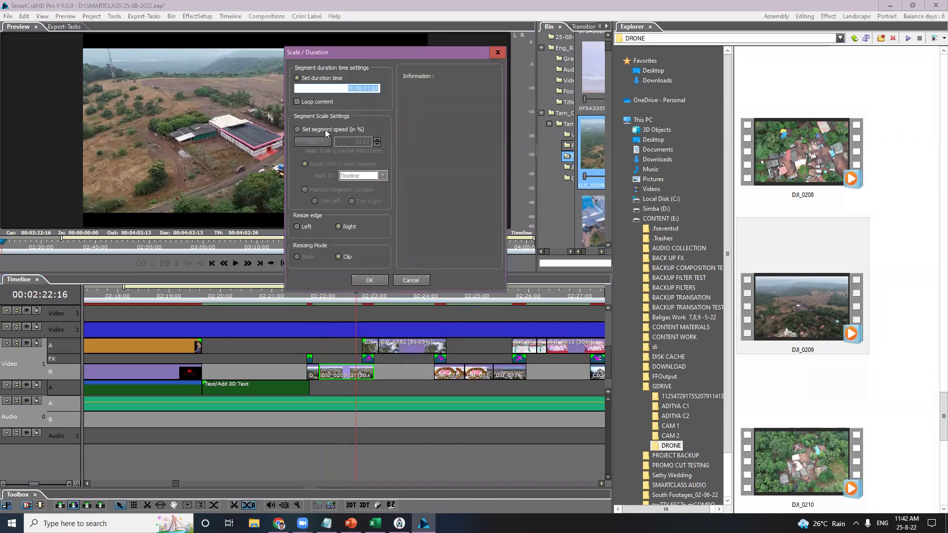
pyautogui.click(307, 129)
pyautogui.click(310, 143)
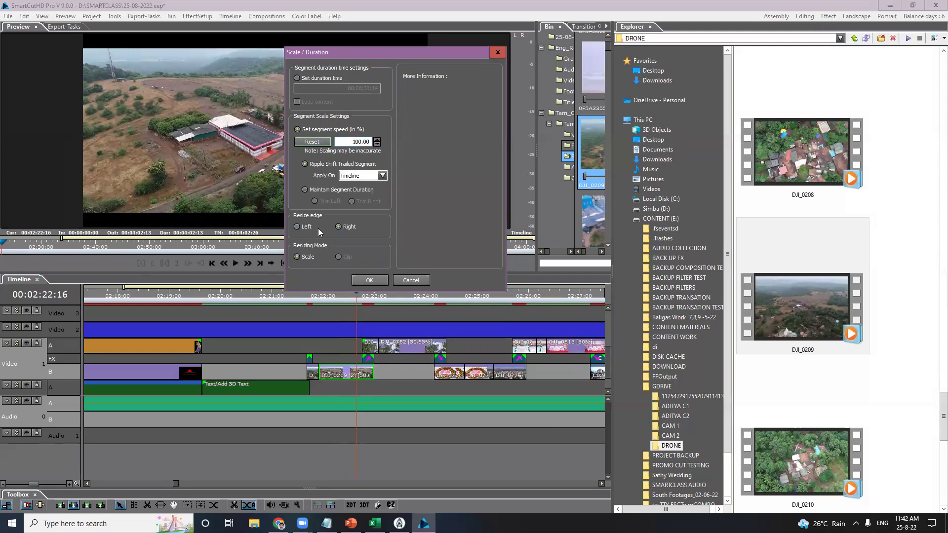
pyautogui.click(313, 189)
pyautogui.click(367, 281)
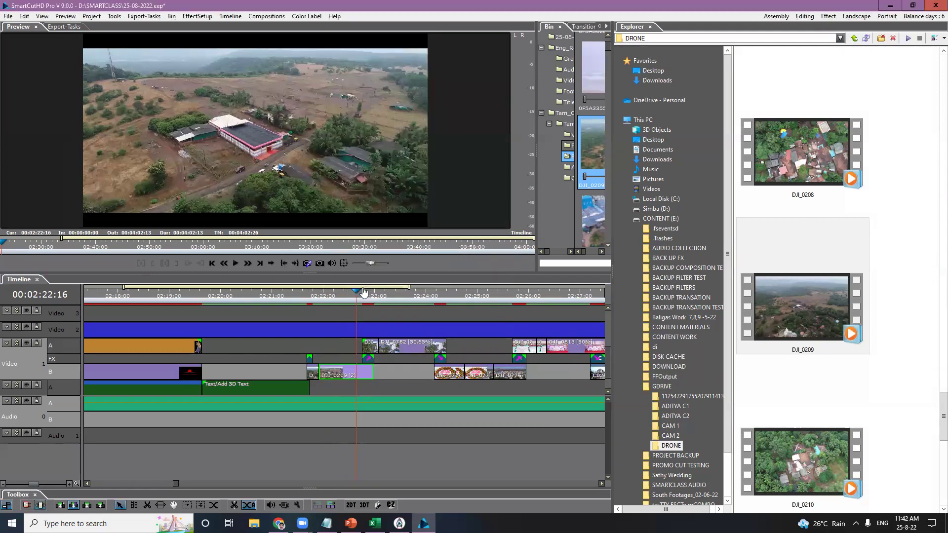
# Step: Review the DJI_0209 clip and its opening transition on the timeline between about 00:02:21:16 and 00:02:23:04
pyautogui.click(323, 296)
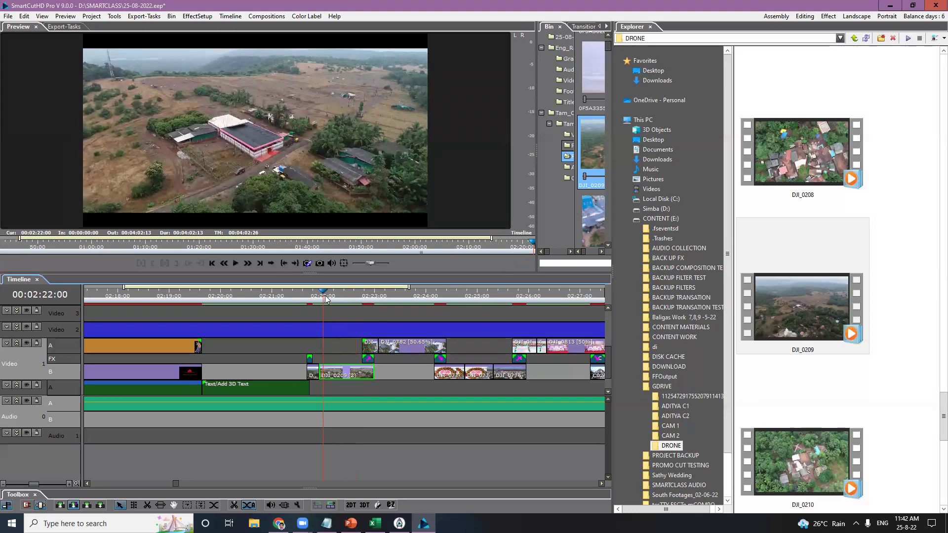
pyautogui.press('space')
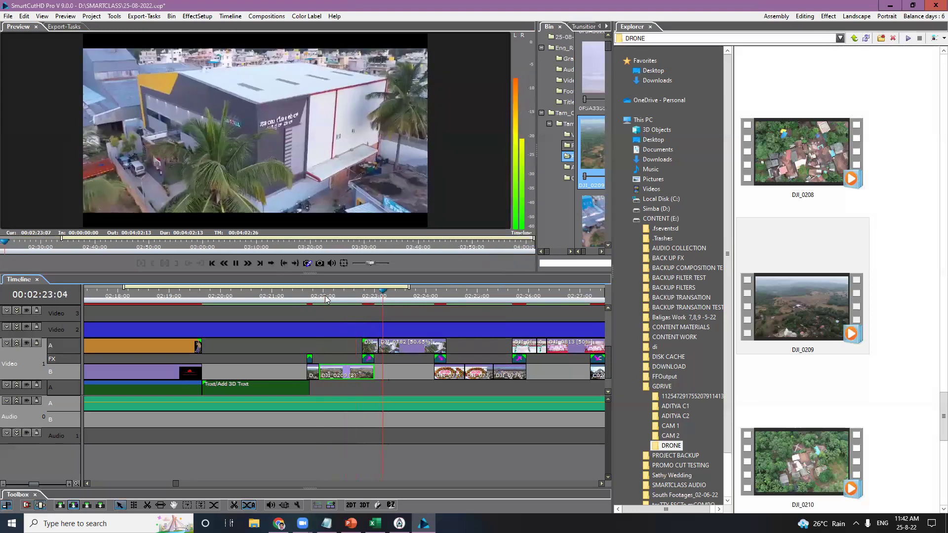
pyautogui.click(305, 296)
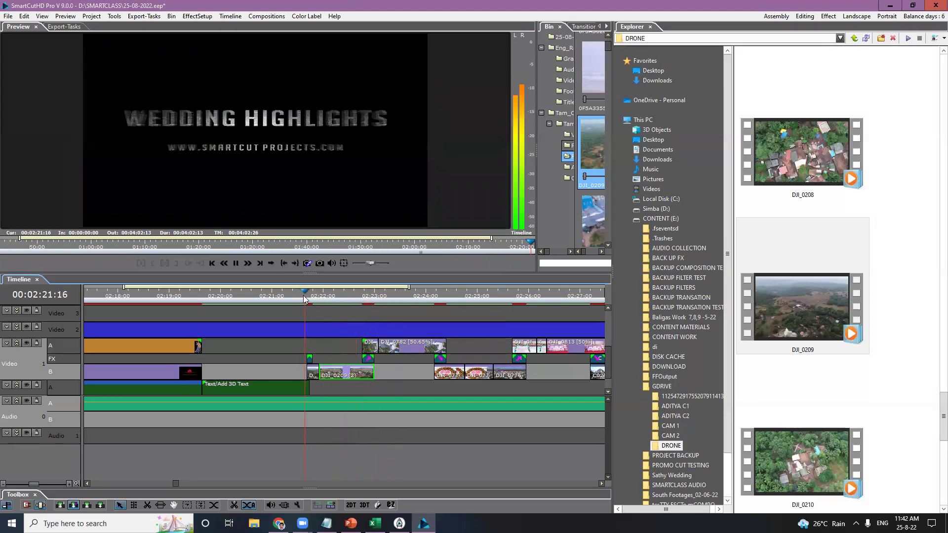
pyautogui.click(311, 297)
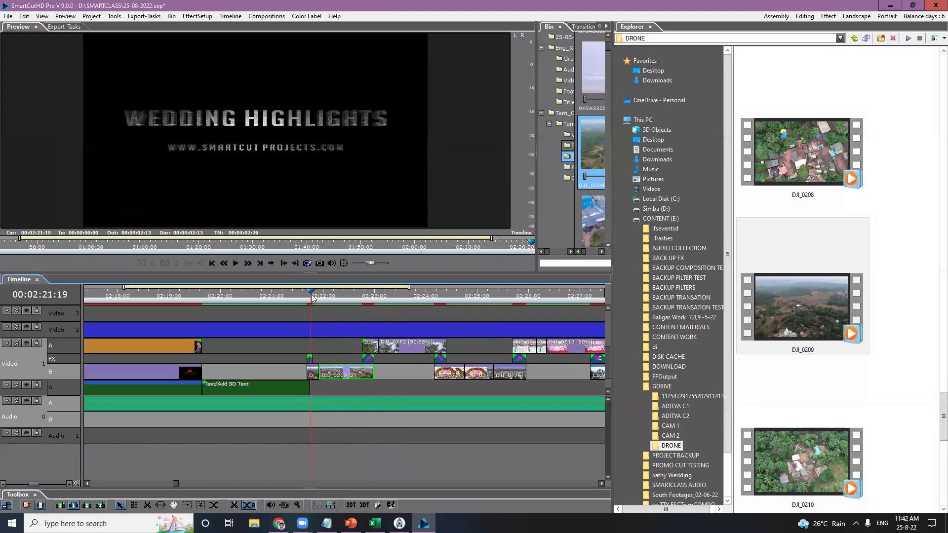
pyautogui.click(310, 358)
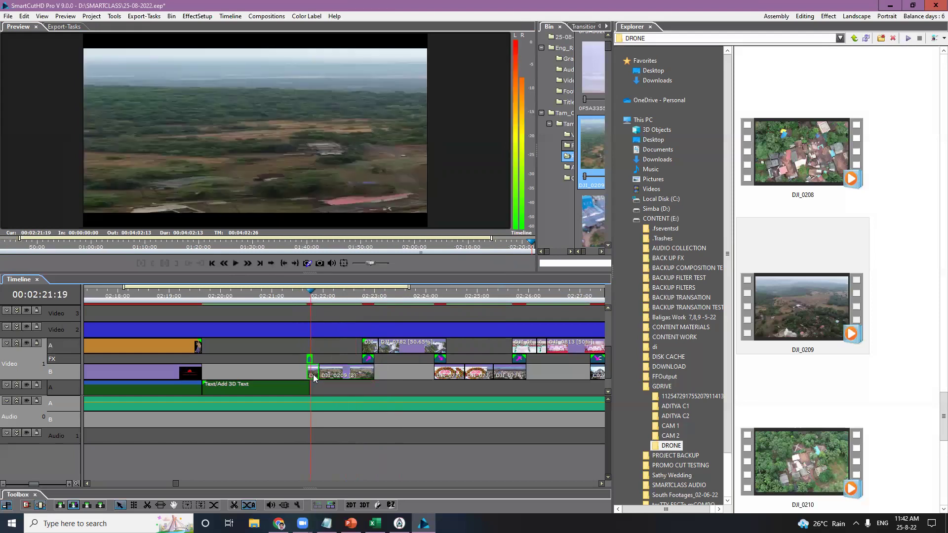
pyautogui.click(319, 296)
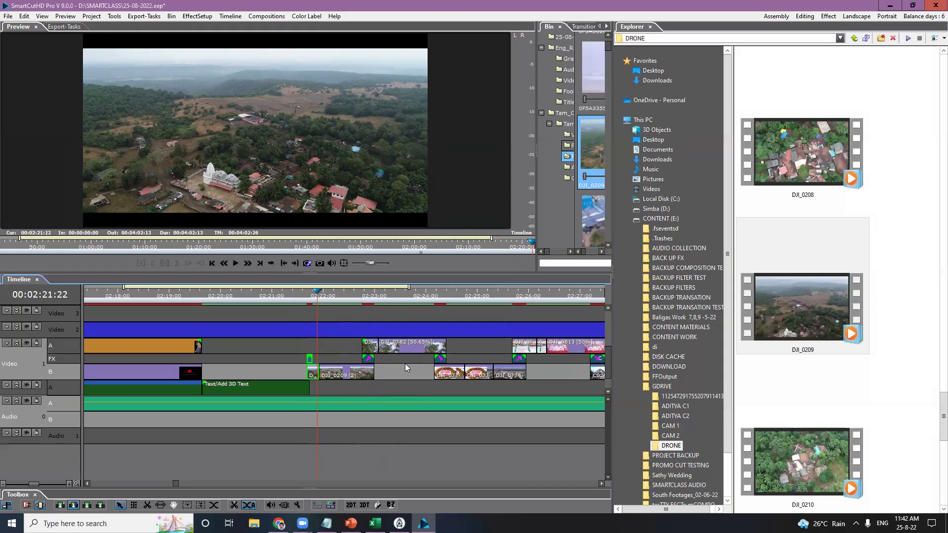
pyautogui.click(336, 295)
pyautogui.click(345, 296)
# Step: Widen the Bin against the preview and Explorer, and make the preview and Bin area taller
pyautogui.moveTo(518, 215); pyautogui.dragTo(508, 216)
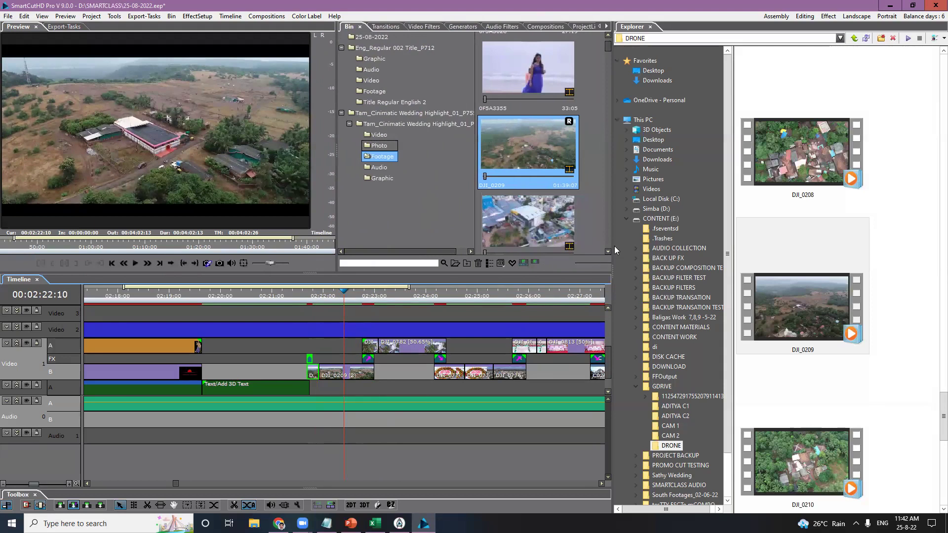
pyautogui.moveTo(614, 244); pyautogui.dragTo(647, 244)
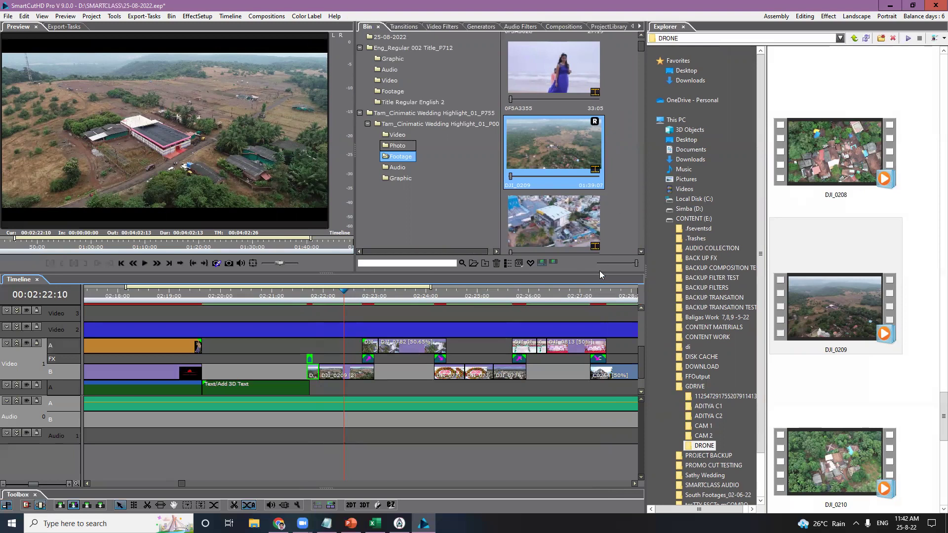
pyautogui.moveTo(600, 273); pyautogui.dragTo(599, 335)
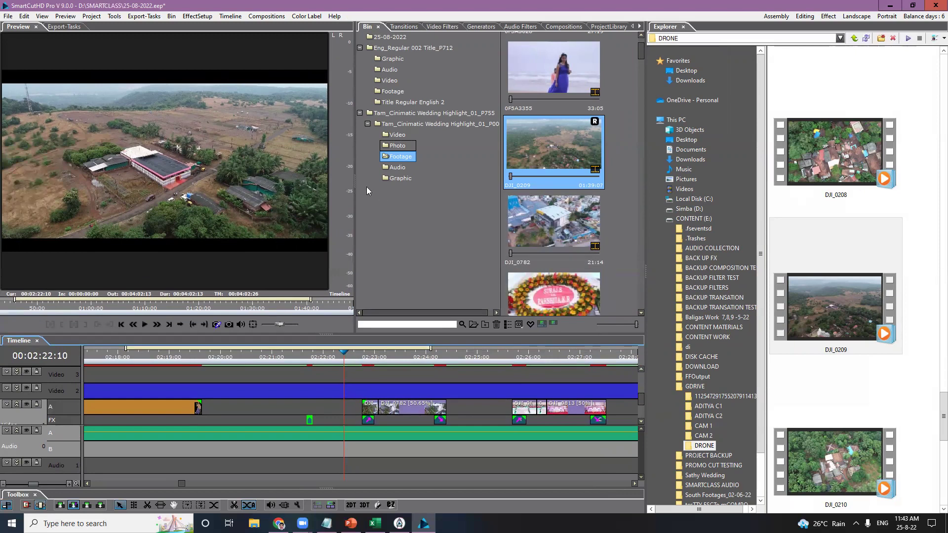
pyautogui.moveTo(357, 185); pyautogui.dragTo(292, 183)
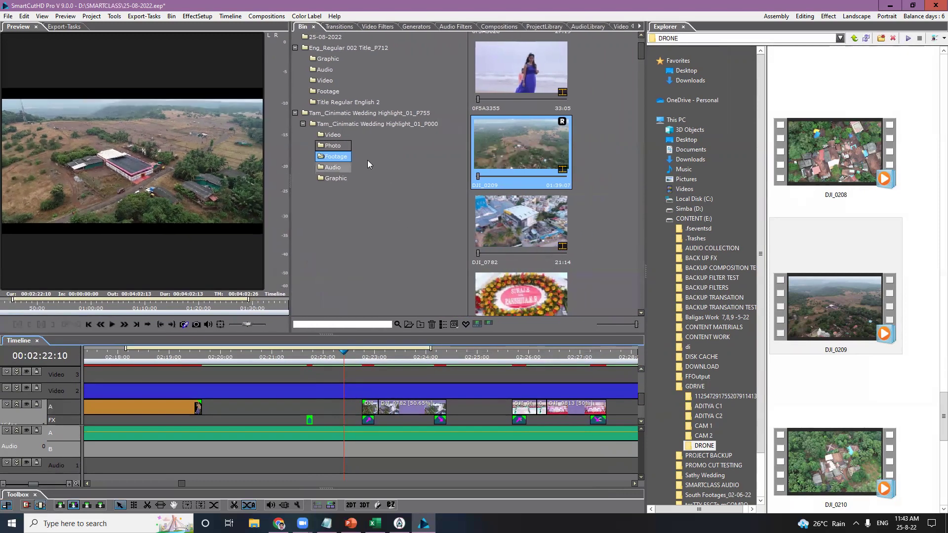
# Step: Remove the Explorer from the layout and widen the Bin's thumbnail area to browse the template footage alongside the Video 1 track
pyautogui.click(857, 16)
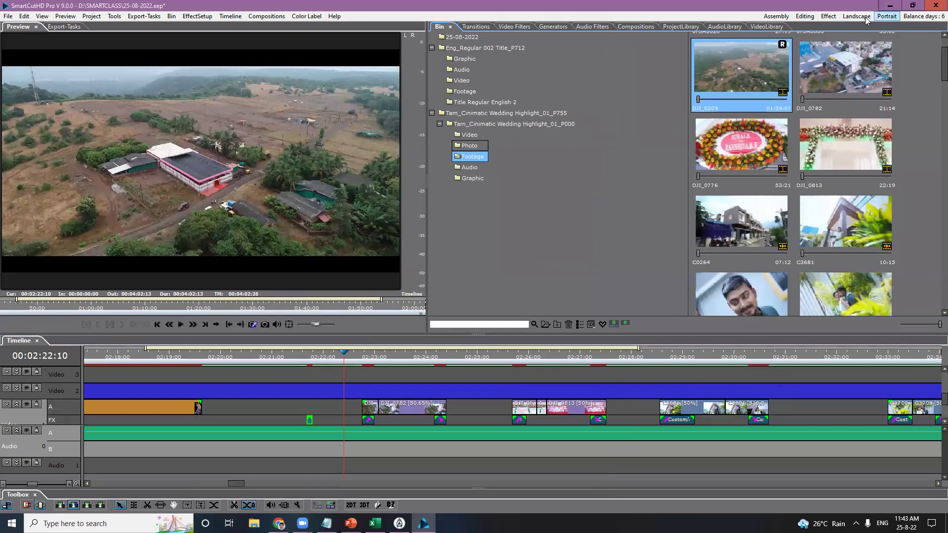
pyautogui.click(842, 16)
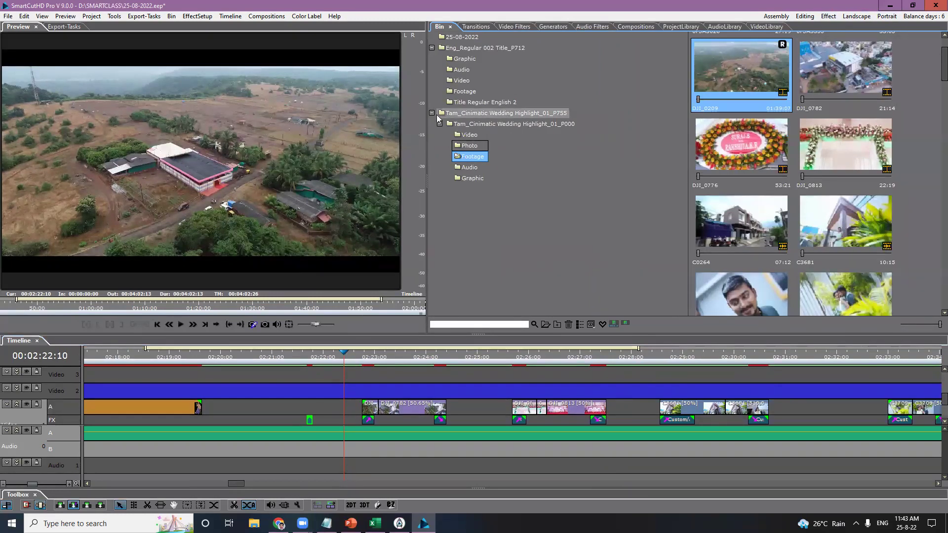
pyautogui.moveTo(425, 117); pyautogui.dragTo(170, 130)
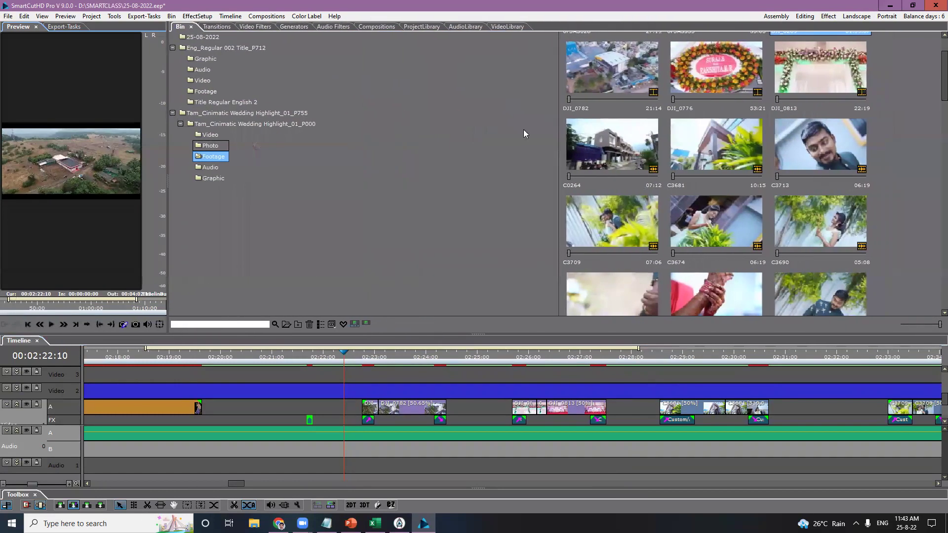
pyautogui.moveTo(558, 180); pyautogui.dragTo(350, 166)
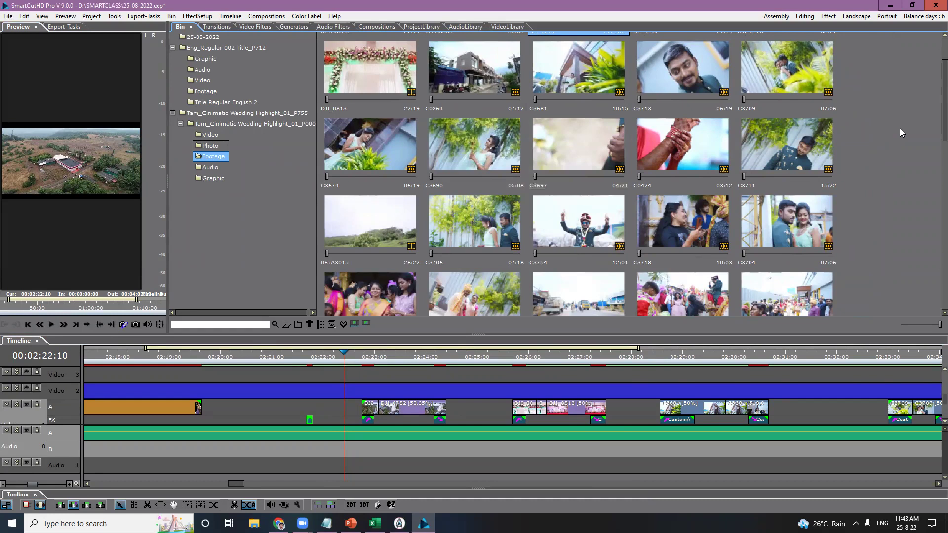
pyautogui.scroll(1, 933, 110)
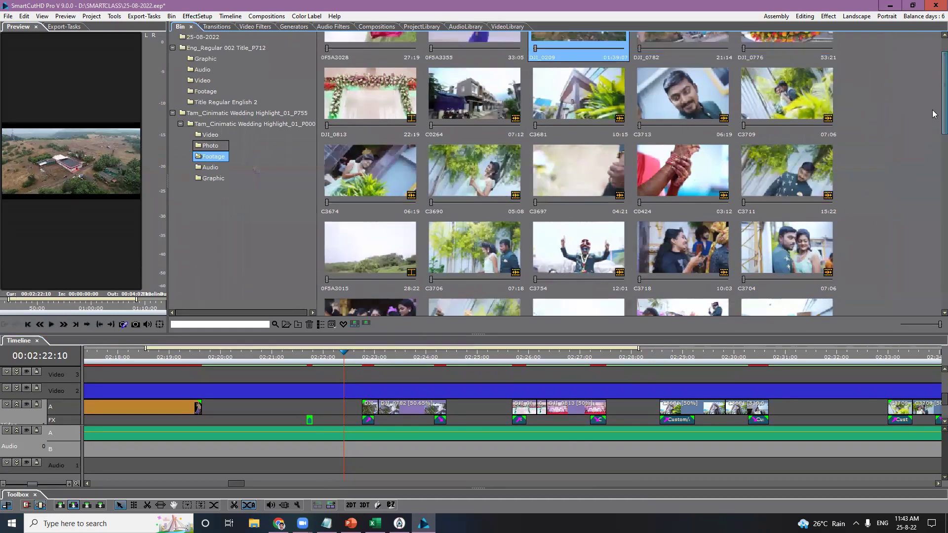
pyautogui.scroll(2, 933, 99)
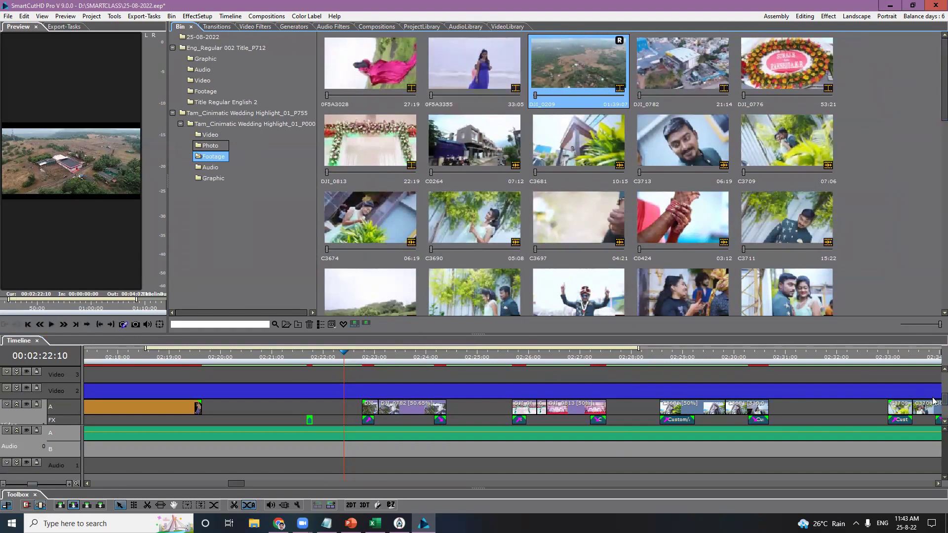
pyautogui.scroll(-3, 933, 401)
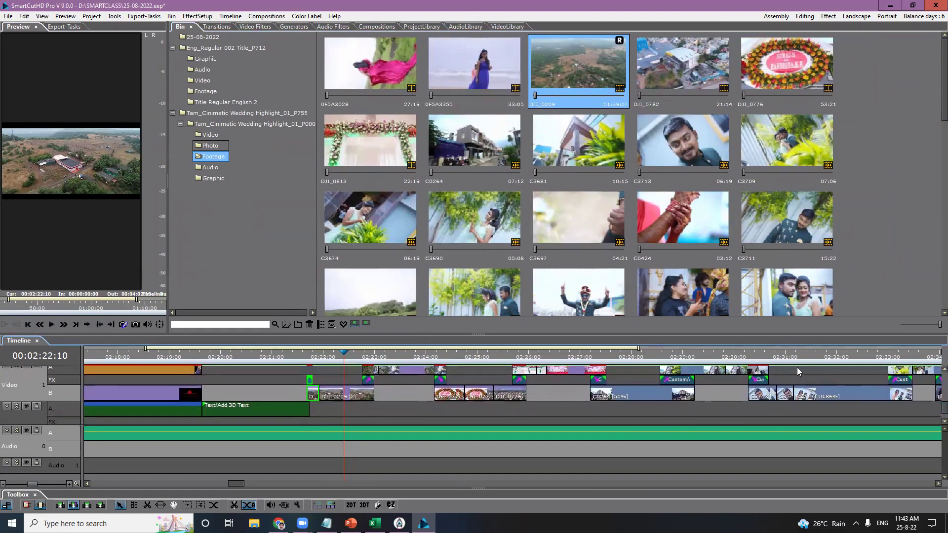
# Step: Make the timeline area taller and review the template clips on Video 1 between about 00:02:22:10 and 00:02:25:00
pyautogui.moveTo(794, 321); pyautogui.dragTo(794, 300)
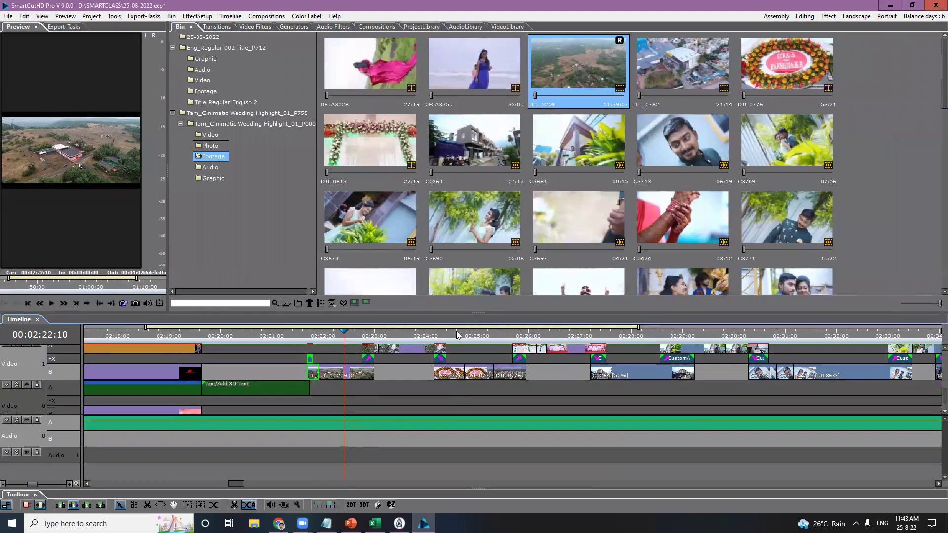
pyautogui.click(456, 331)
pyautogui.click(455, 376)
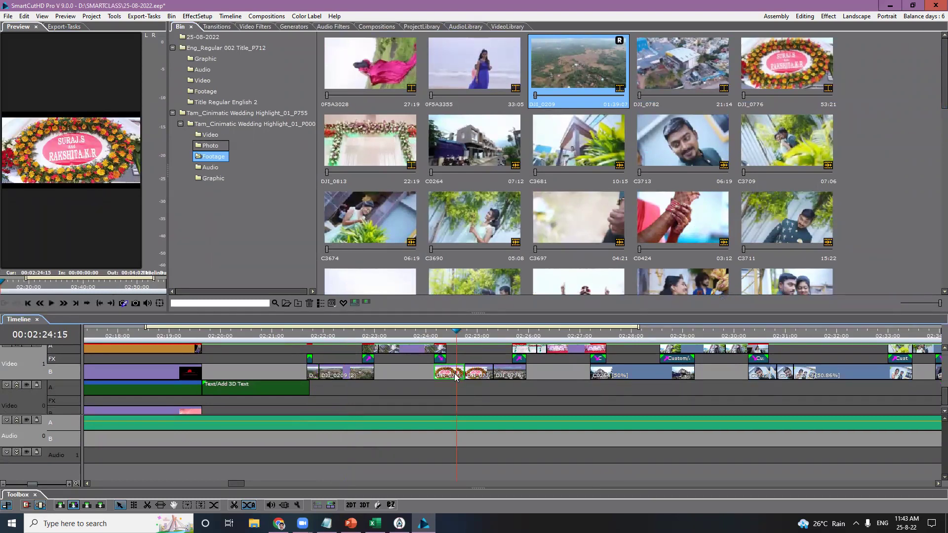
pyautogui.click(340, 336)
pyautogui.click(411, 332)
pyautogui.click(478, 332)
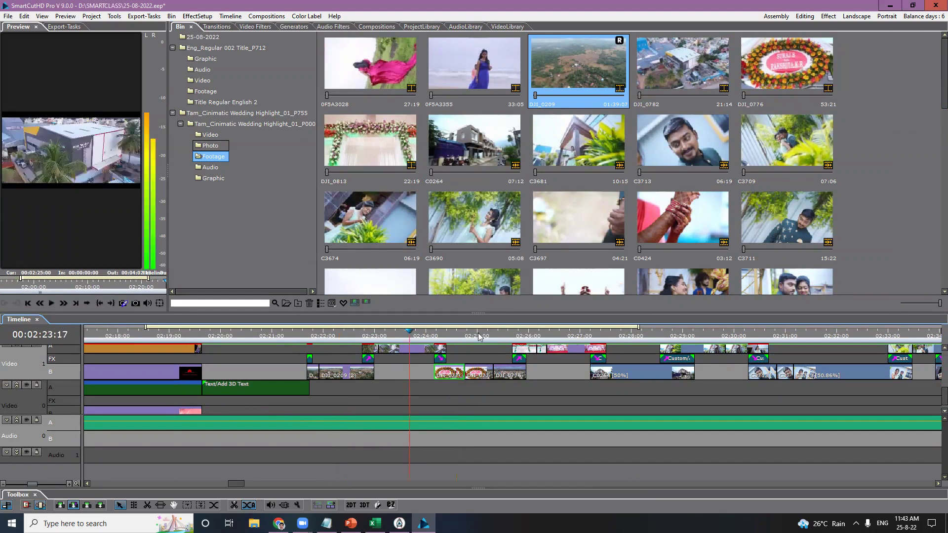
# Step: Select the three adjacent DJI_0776 segments on Video 1 and make the timeline area taller to show tracks up to Video 4
pyautogui.click(479, 373)
pyautogui.moveTo(554, 390); pyautogui.dragTo(419, 369)
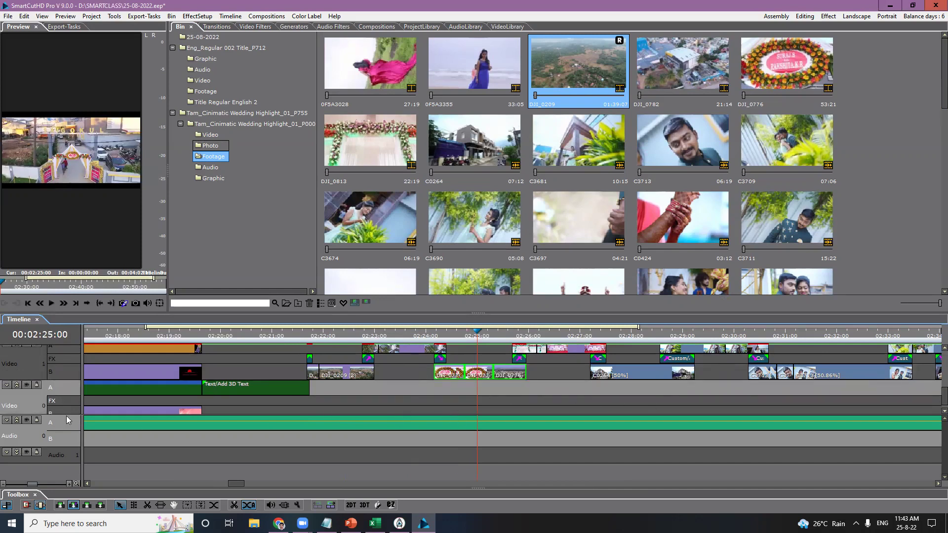
pyautogui.scroll(3, 62, 456)
pyautogui.scroll(1, 62, 456)
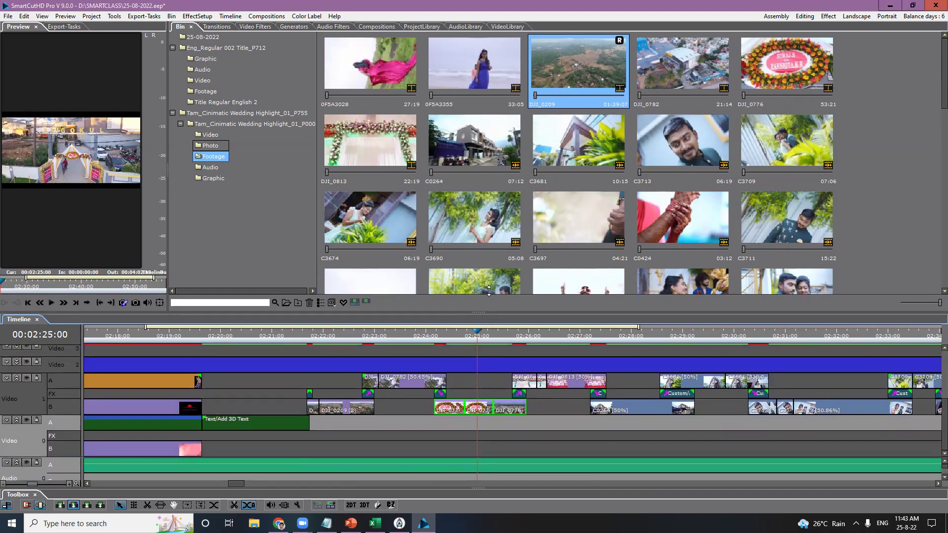
pyautogui.moveTo(487, 314); pyautogui.dragTo(488, 287)
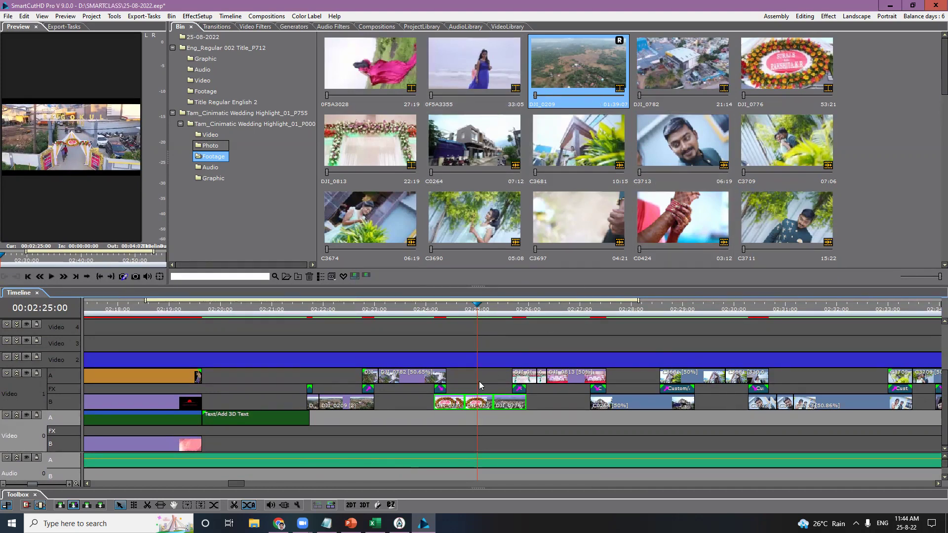
# Step: Locate the source clip of the middle DJI_0776 segment on Video 1 by highlighting it in the Bin
pyautogui.click(477, 406)
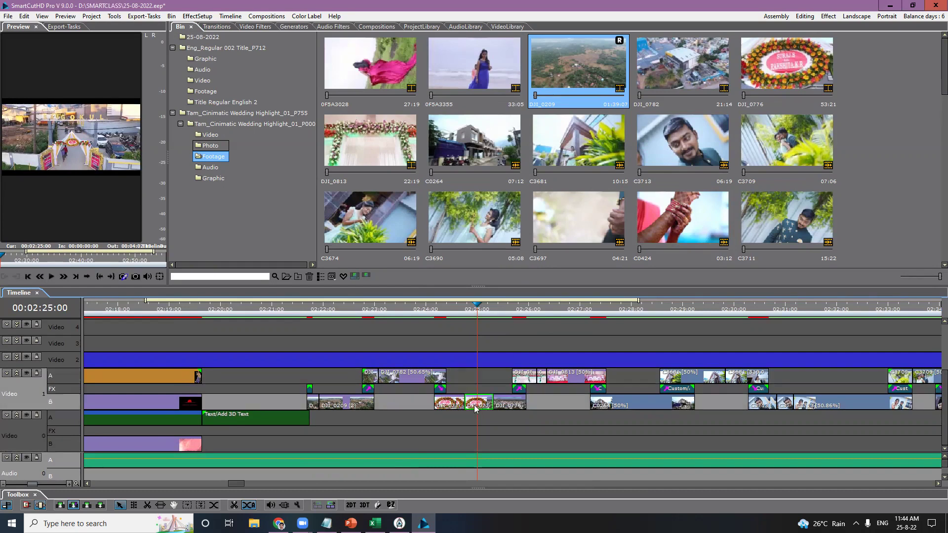
pyautogui.rightClick(475, 406)
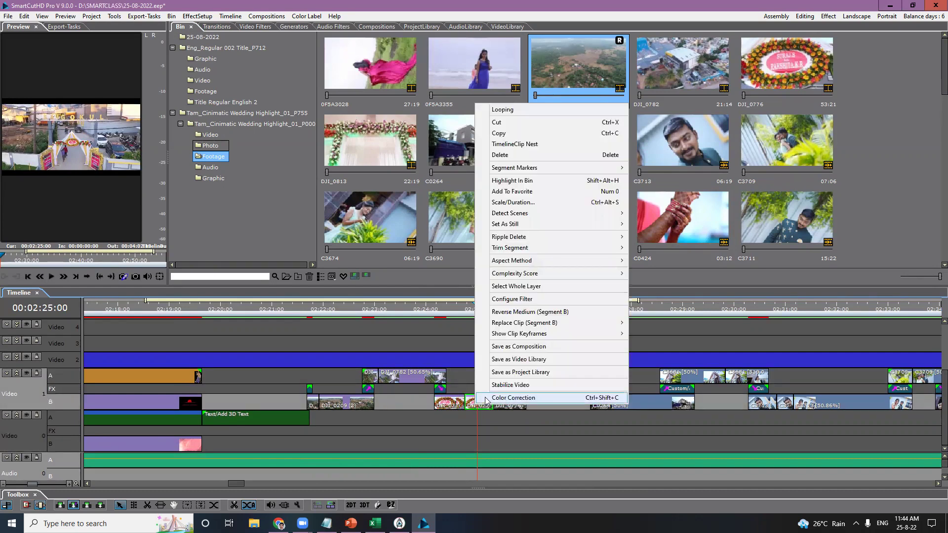
pyautogui.click(552, 181)
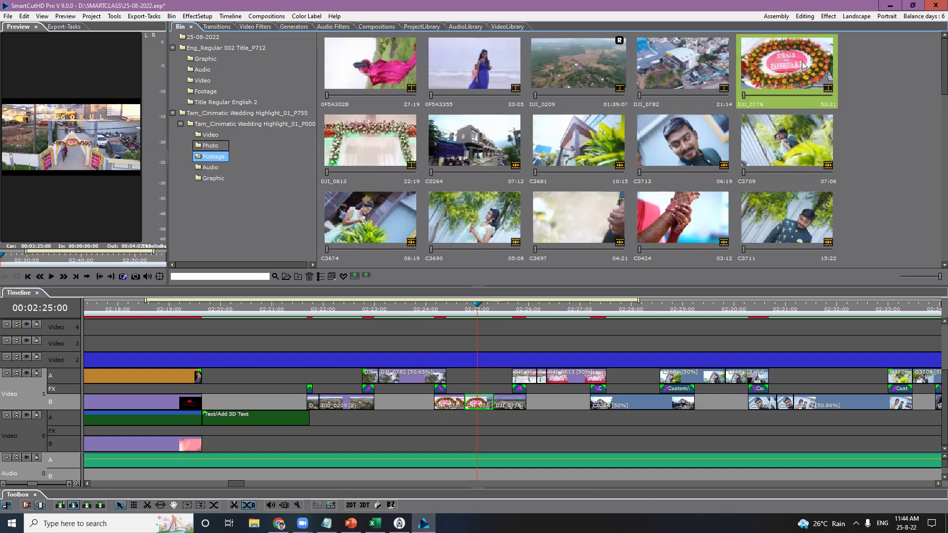
# Step: Sort the clips of the template's Footage folder in the Bin by timeline time
pyautogui.click(861, 88)
pyautogui.rightClick(856, 89)
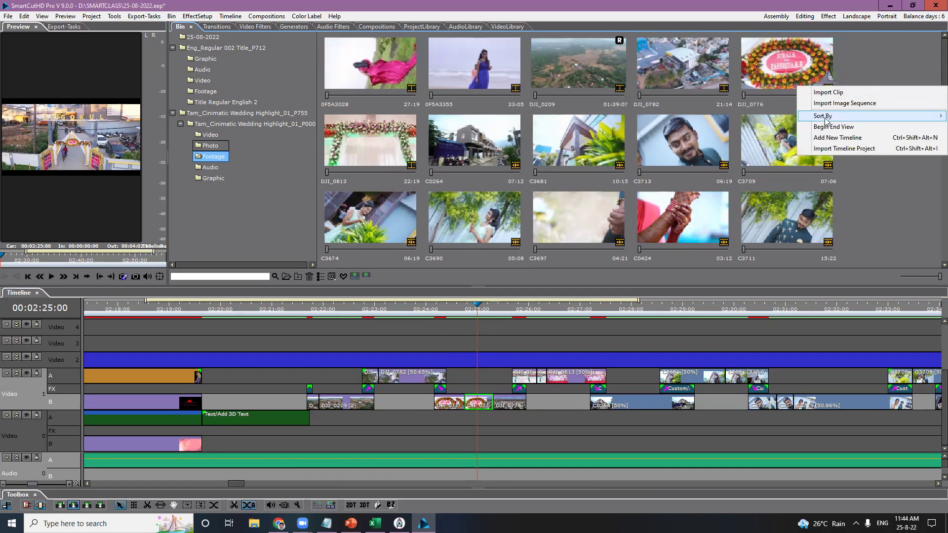
pyautogui.moveTo(826, 120)
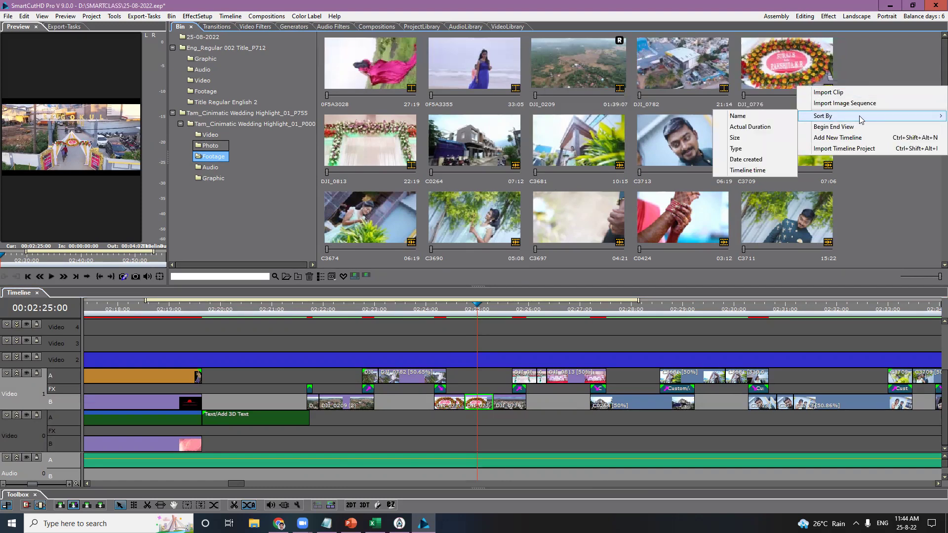
pyautogui.click(772, 171)
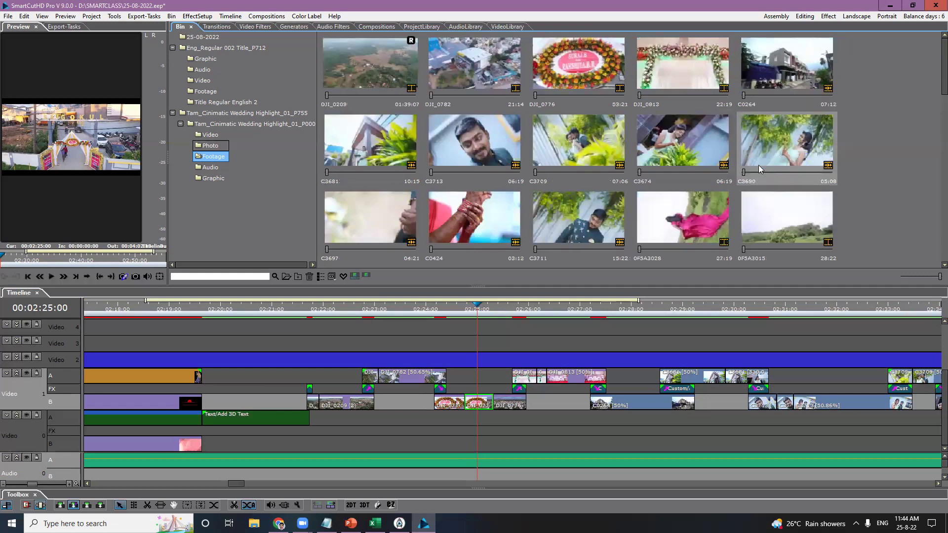
# Step: Select the DJI_0782 clip in the Bin and restore the Assembly layout with the Explorer
pyautogui.click(405, 70)
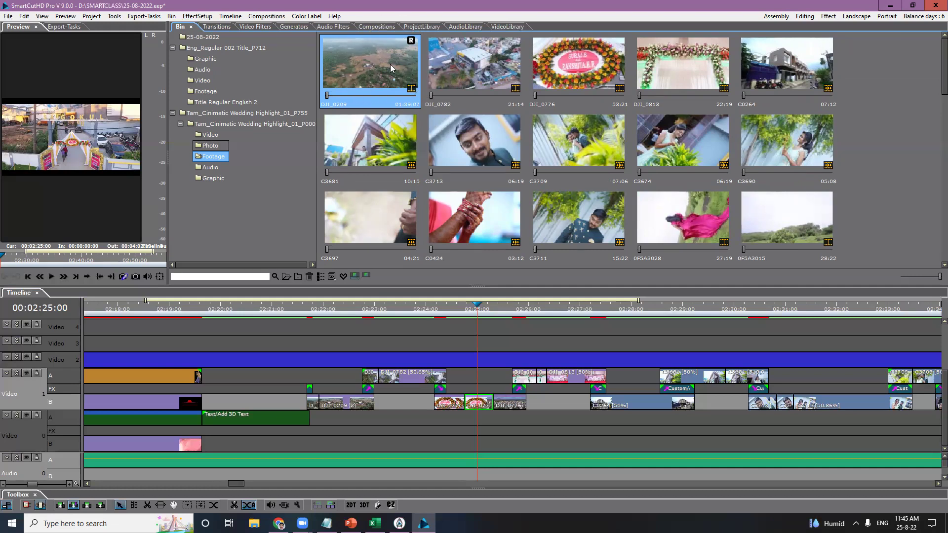
pyautogui.click(492, 75)
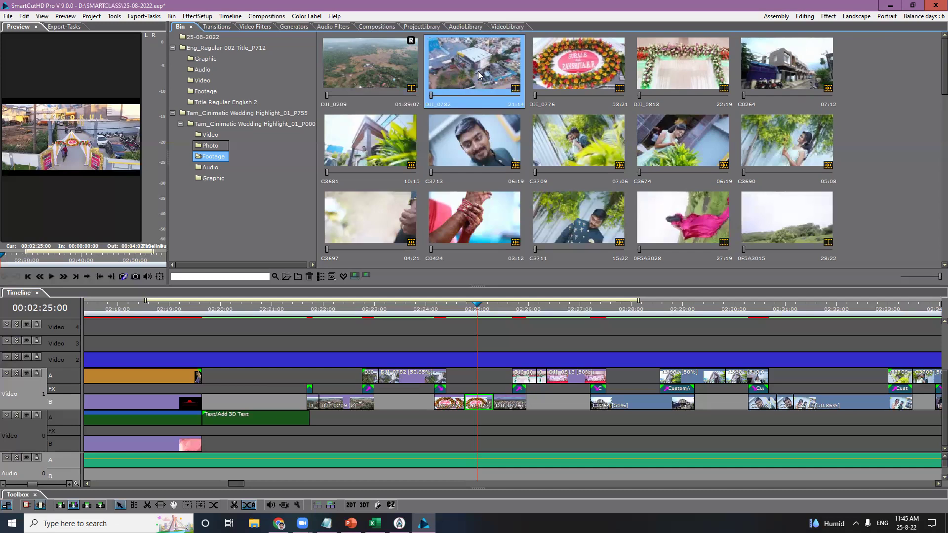
pyautogui.click(776, 19)
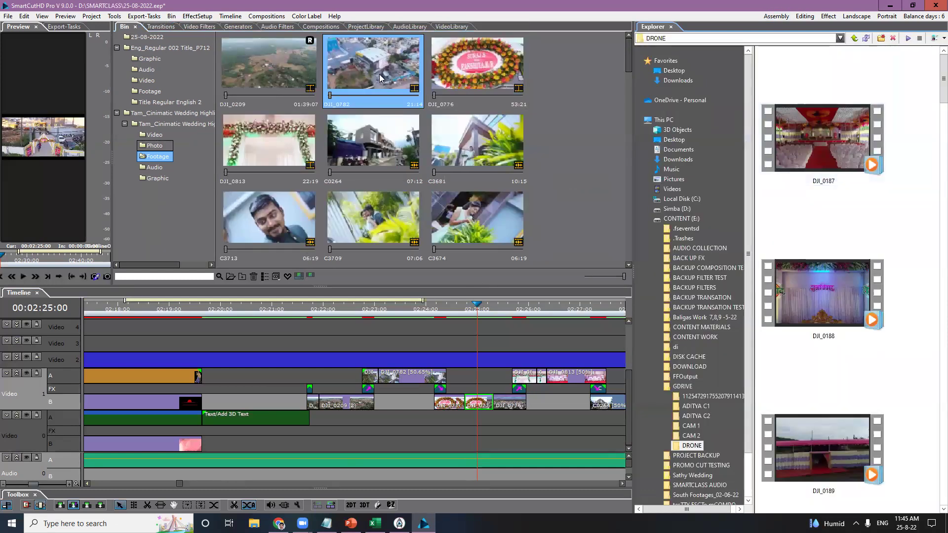
# Step: Replace the DJI_0782 clip in the Bin with the DJI_0193 video from the DRONE folder
pyautogui.scroll(-2, 933, 106)
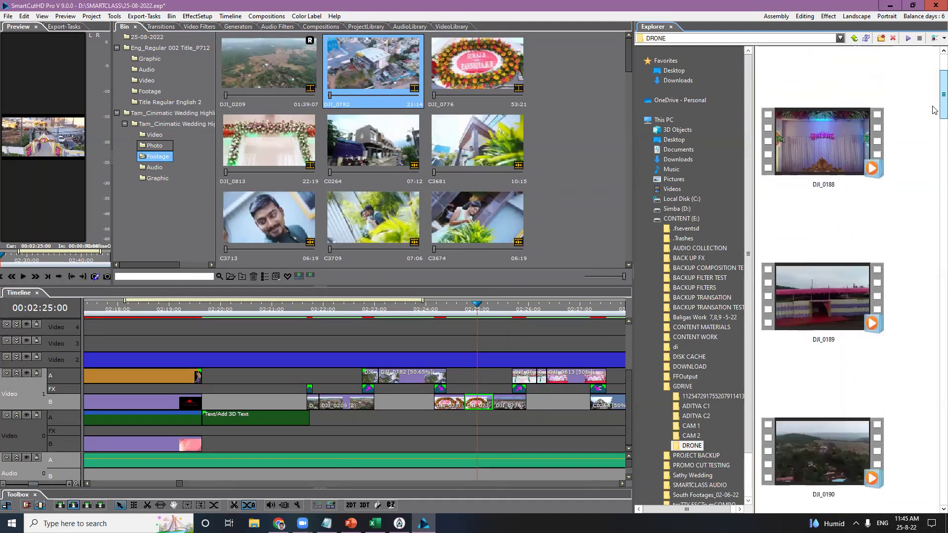
pyautogui.scroll(-8, 933, 110)
pyautogui.scroll(-2, 846, 218)
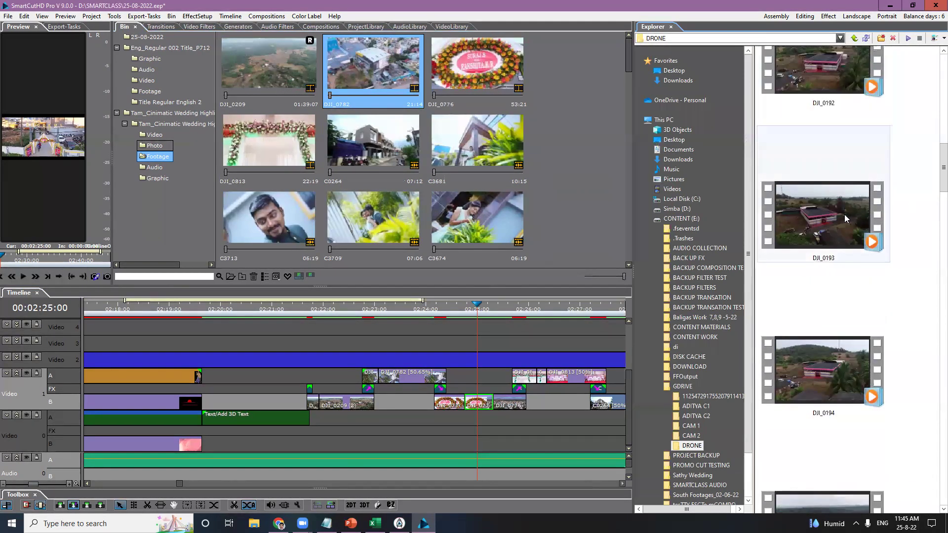
pyautogui.click(846, 218)
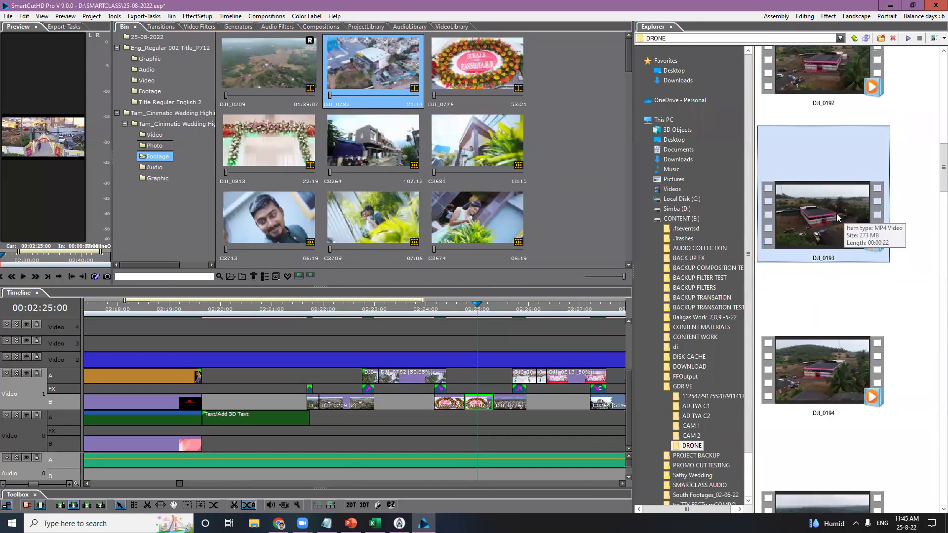
pyautogui.moveTo(829, 208); pyautogui.dragTo(379, 85)
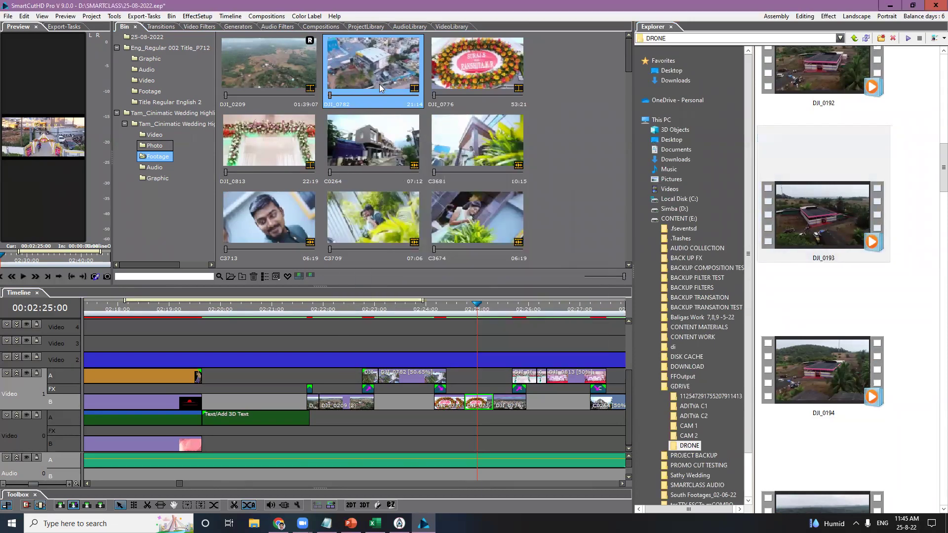
# Step: Widen the preview and play the replaced DJI_0193 clip on the timeline from about 00:02:22:18
pyautogui.click(394, 310)
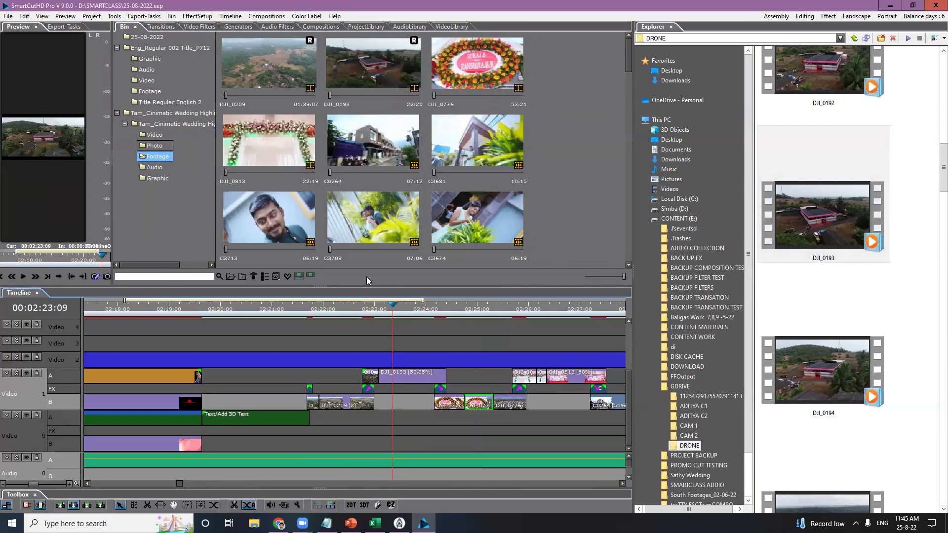
pyautogui.moveTo(113, 198); pyautogui.dragTo(321, 228)
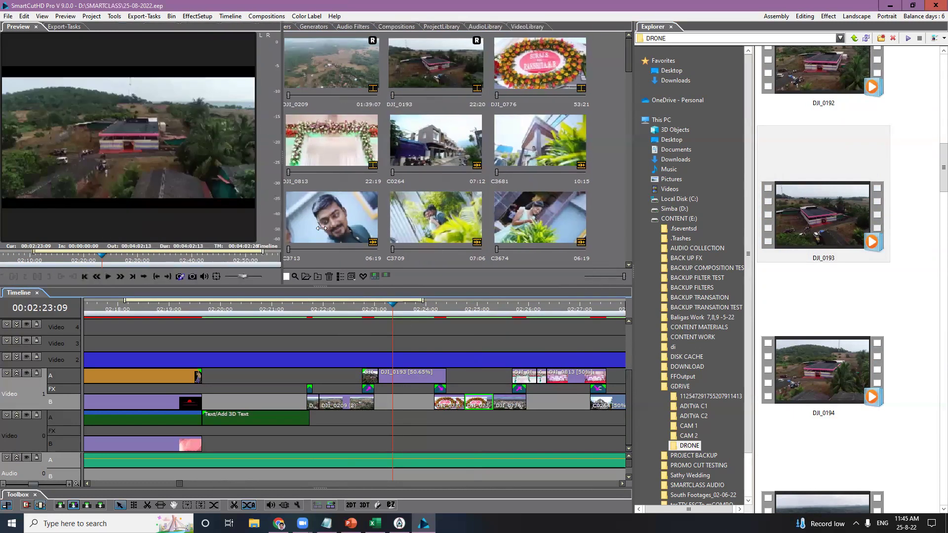
pyautogui.click(362, 310)
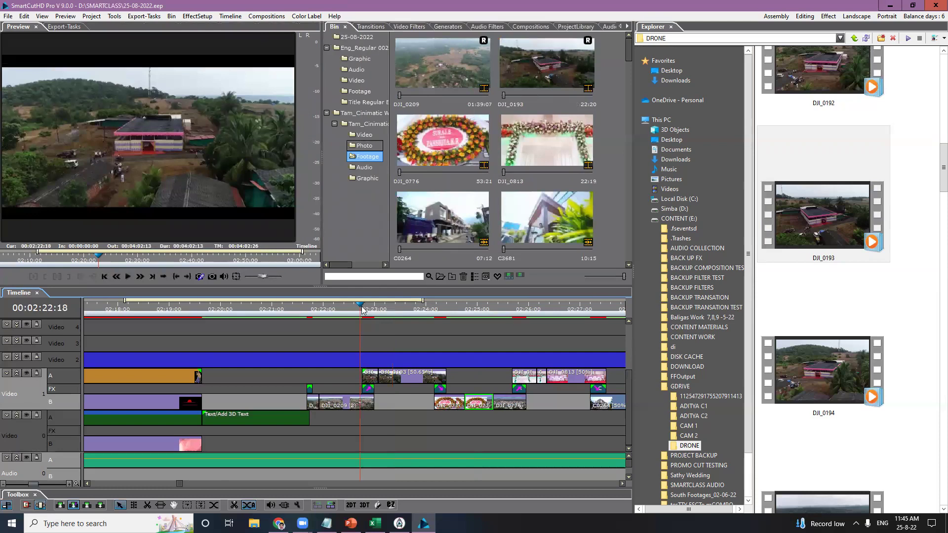
pyautogui.press('space')
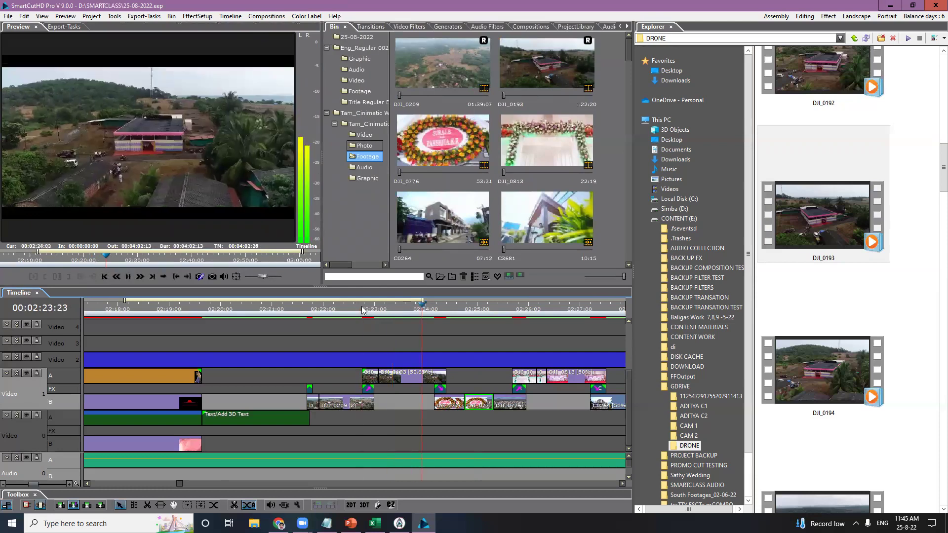
pyautogui.press('space')
# Step: Narrow the Explorer and highlight the source of the DJI_0776 segment near 00:02:24:18 in the Bin
pyautogui.click(463, 310)
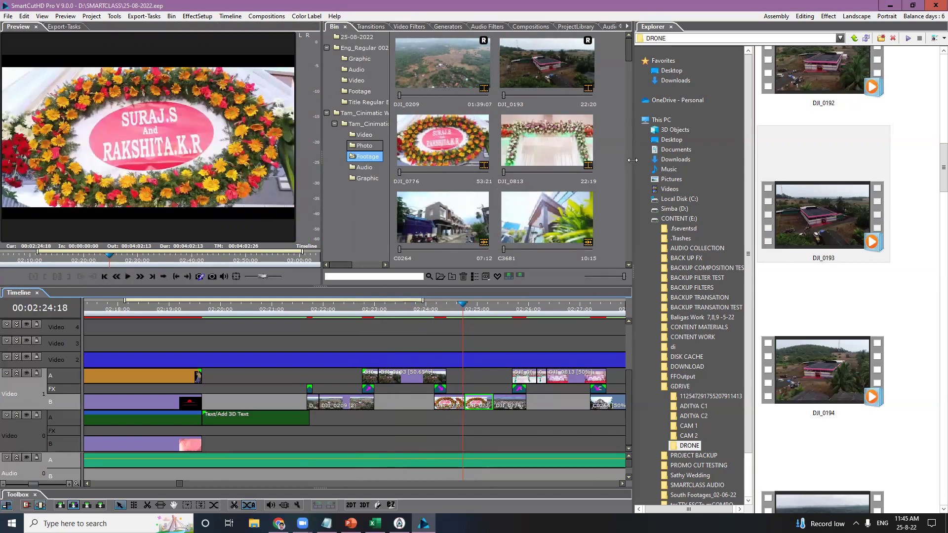
pyautogui.moveTo(633, 160); pyautogui.dragTo(716, 160)
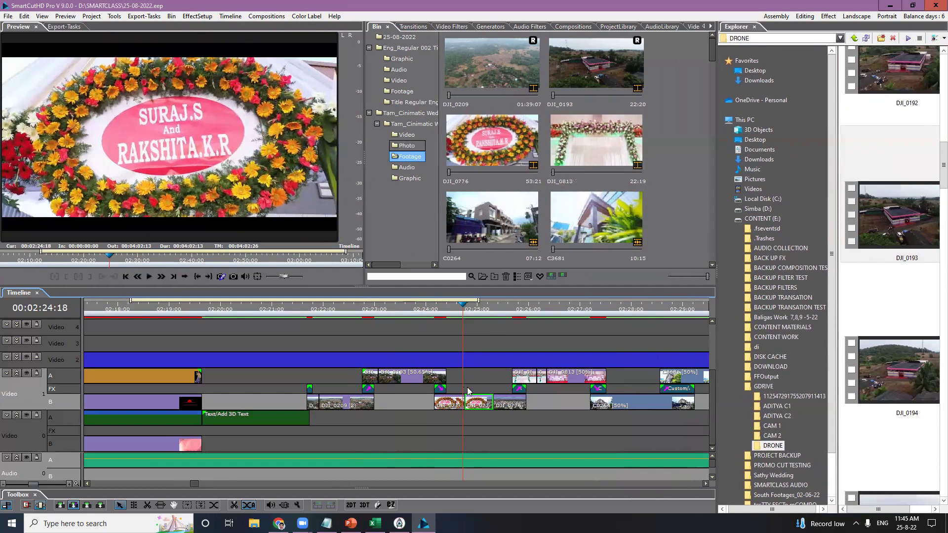
pyautogui.rightClick(475, 406)
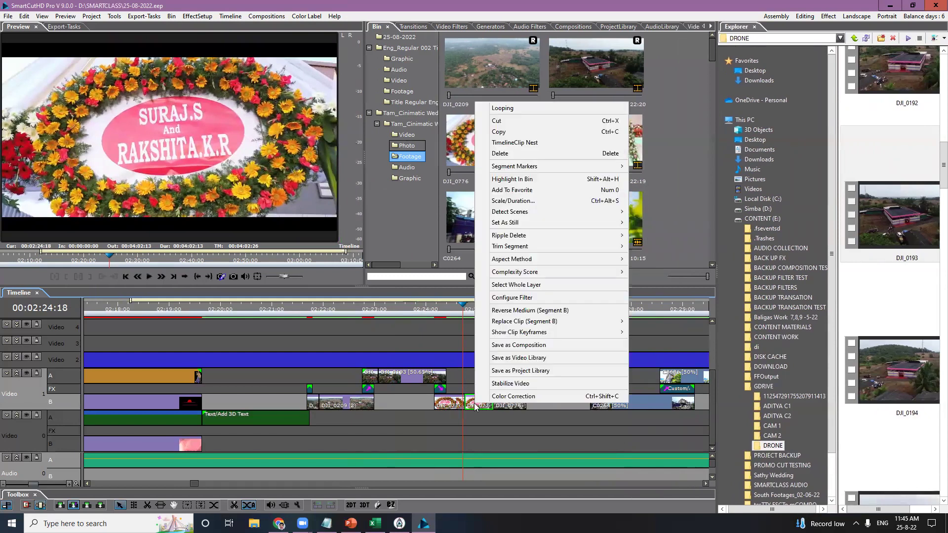
pyautogui.click(513, 179)
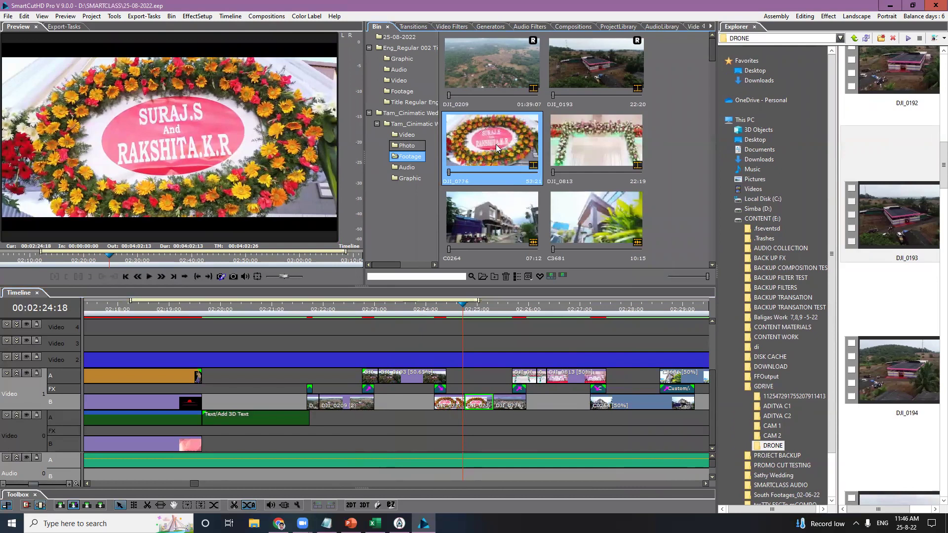
# Step: Replace the DJI_0776 clip in the Bin with the 196A5572 video from the CAM 1 folder and check it up to about 00:02:25:09
pyautogui.click(776, 427)
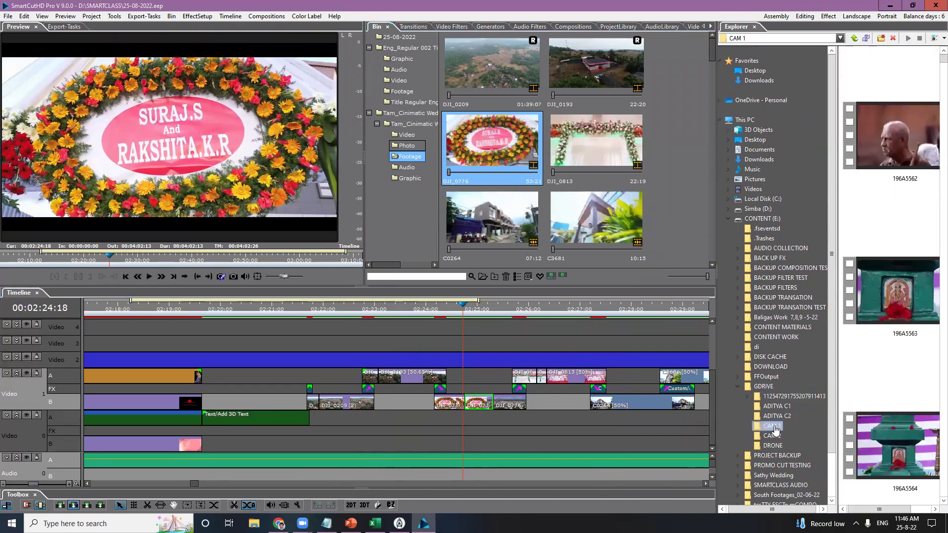
pyautogui.moveTo(714, 354); pyautogui.dragTo(613, 345)
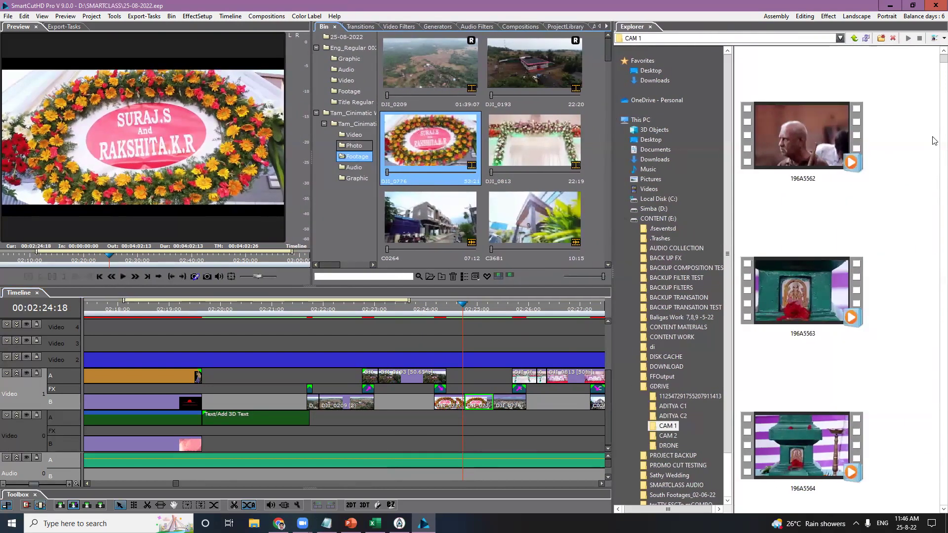
pyautogui.scroll(-5, 935, 67)
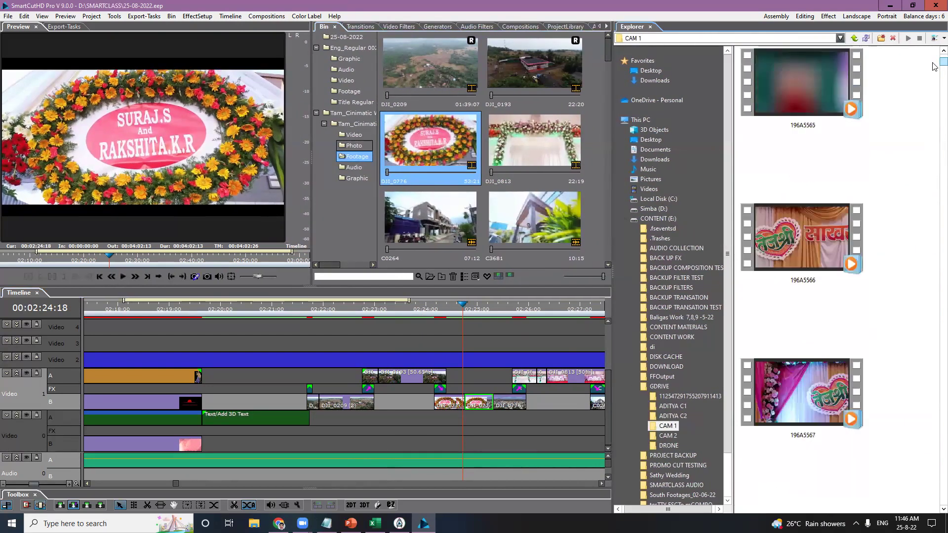
pyautogui.scroll(-5, 935, 69)
pyautogui.scroll(-1, 935, 72)
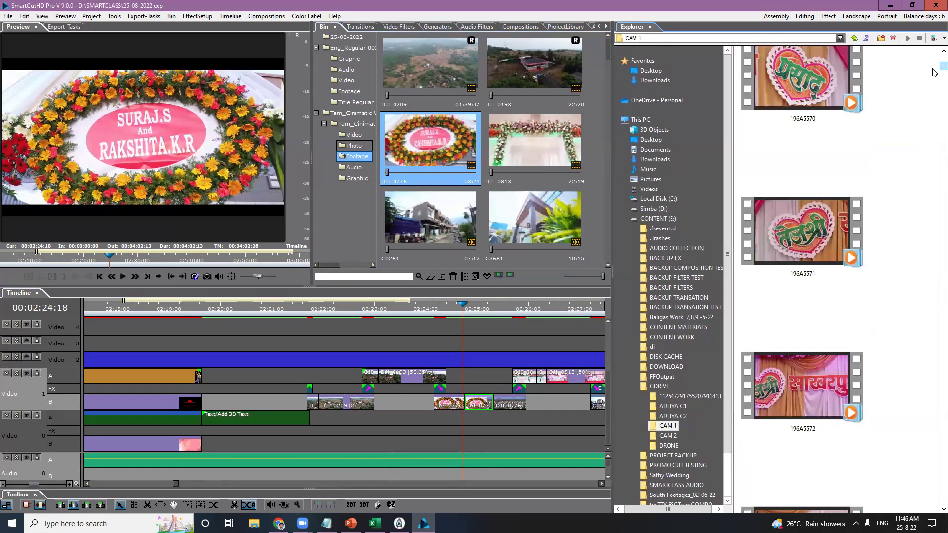
pyautogui.scroll(-2, 935, 73)
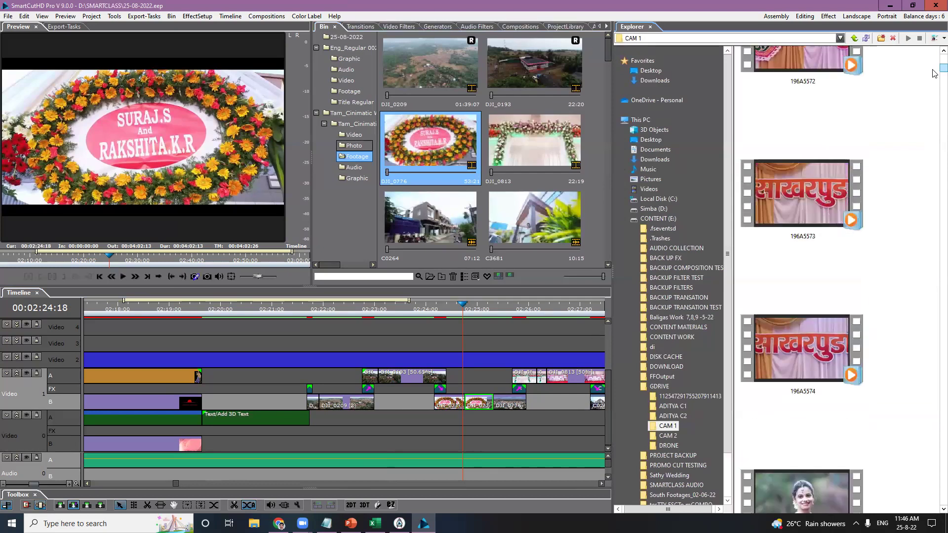
pyautogui.click(821, 143)
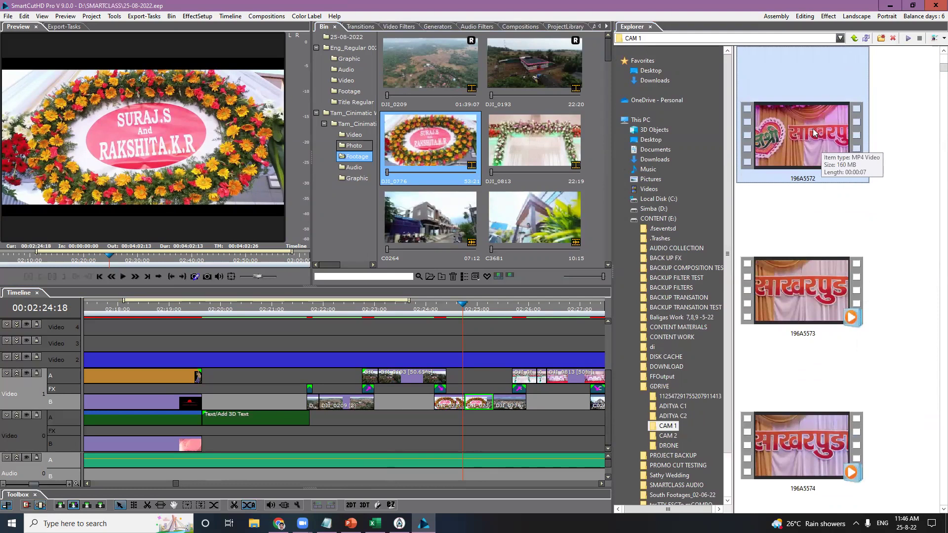
pyautogui.moveTo(807, 130); pyautogui.dragTo(423, 164)
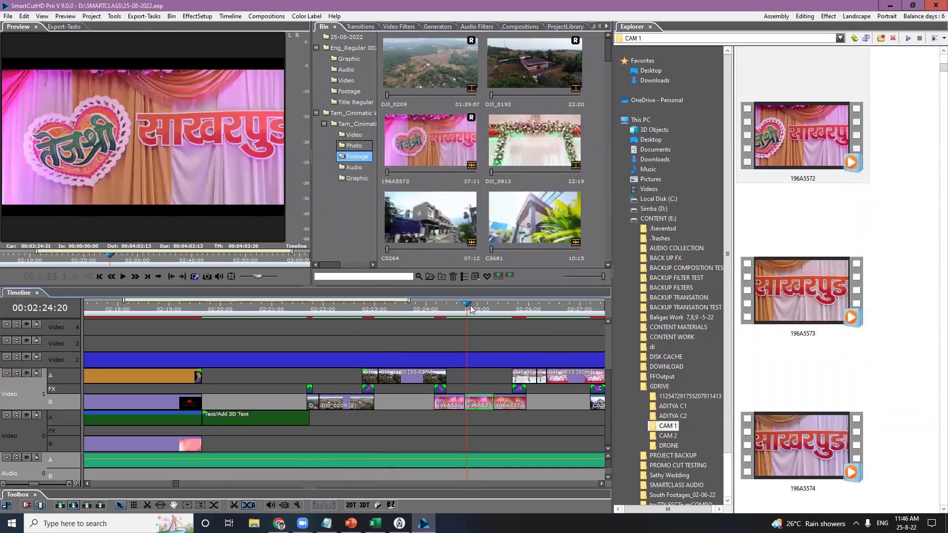
pyautogui.click(484, 306)
pyautogui.click(493, 307)
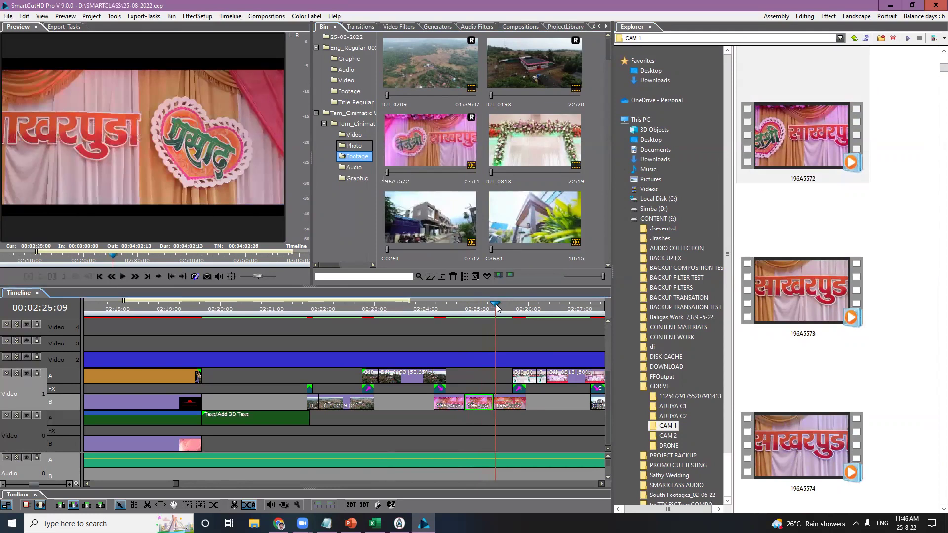
# Step: Review the three 196A5572 segments on the timeline from about 00:02:24:06 to 00:02:25:12
pyautogui.moveTo(472, 307); pyautogui.dragTo(439, 308)
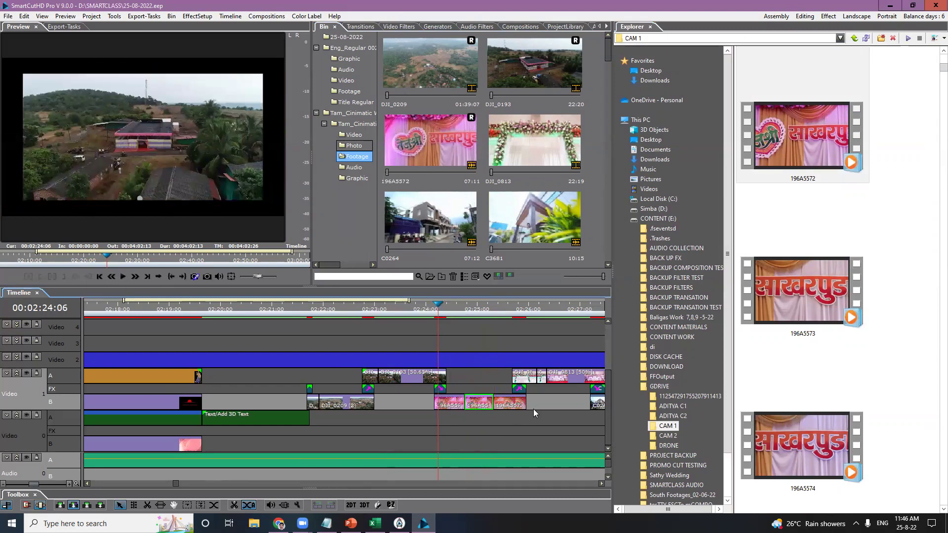
pyautogui.click(450, 406)
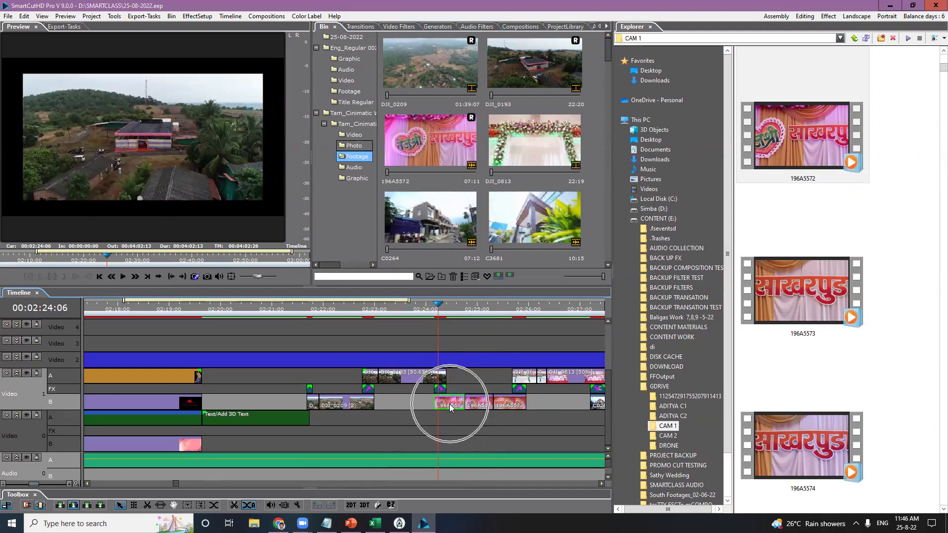
pyautogui.click(478, 406)
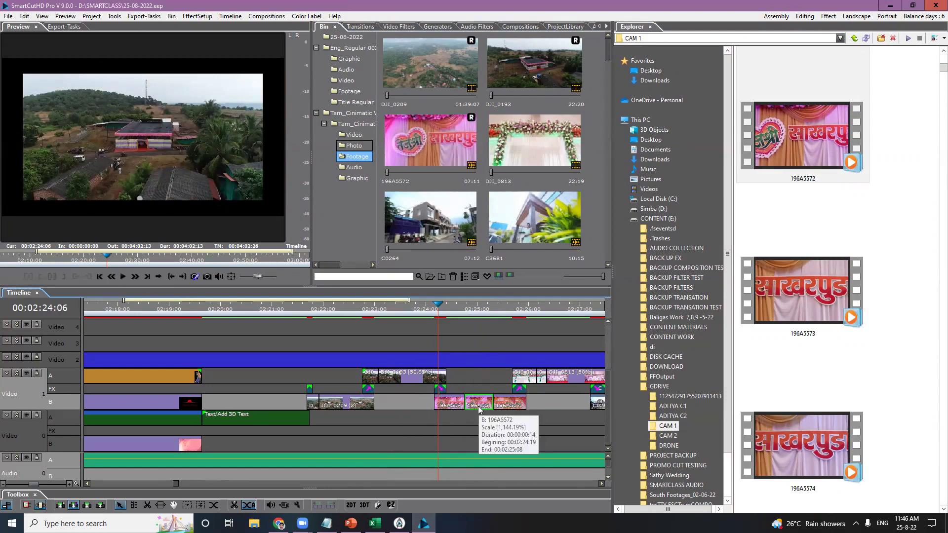
pyautogui.click(503, 405)
pyautogui.click(504, 406)
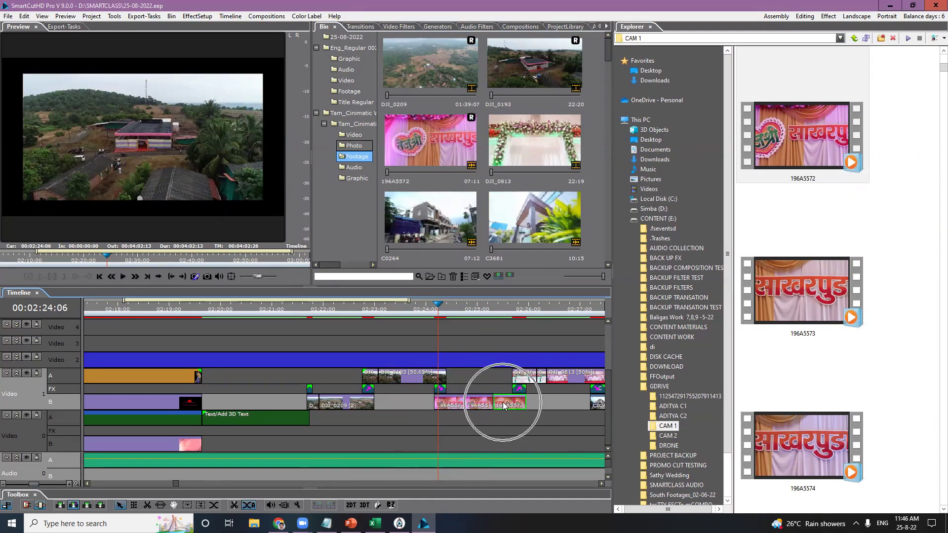
pyautogui.click(441, 309)
pyautogui.moveTo(441, 309); pyautogui.dragTo(503, 317)
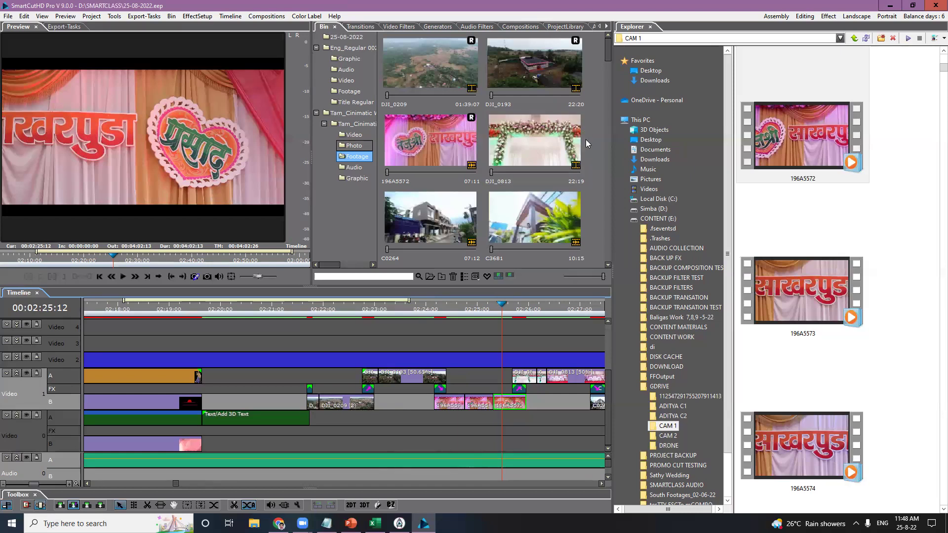
# Step: Highlight the DJI_0813 clip in the Bin and review its timeline segments from about 00:02:26:02 to 00:02:26:16
pyautogui.click(549, 145)
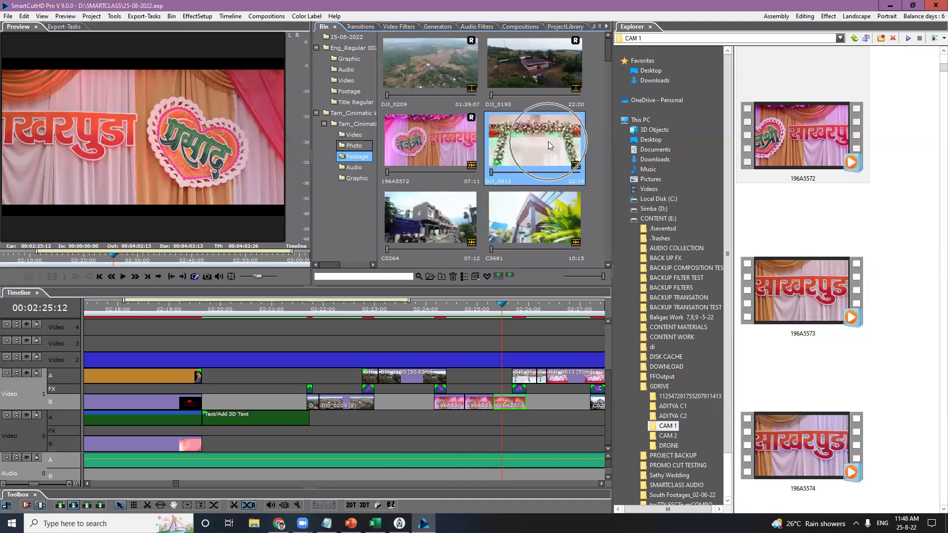
pyautogui.click(533, 311)
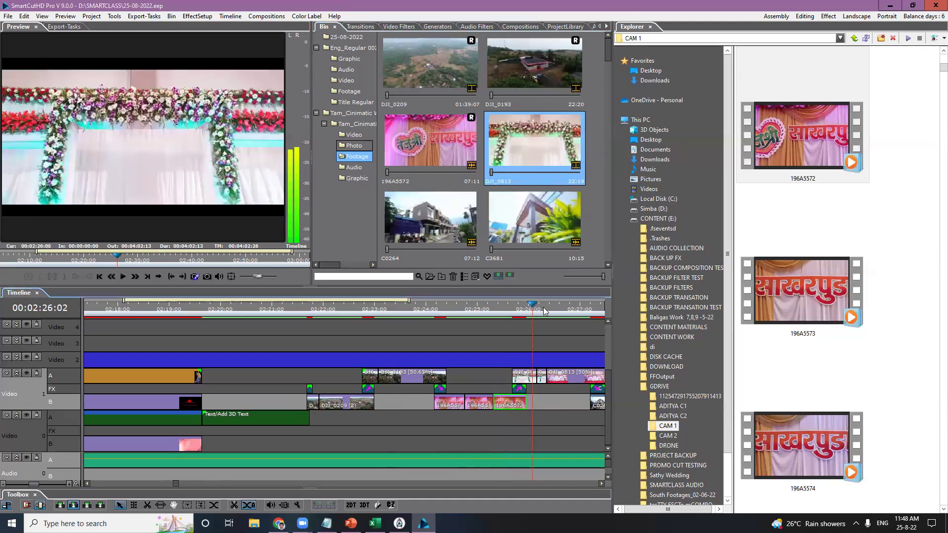
pyautogui.click(543, 311)
pyautogui.click(564, 377)
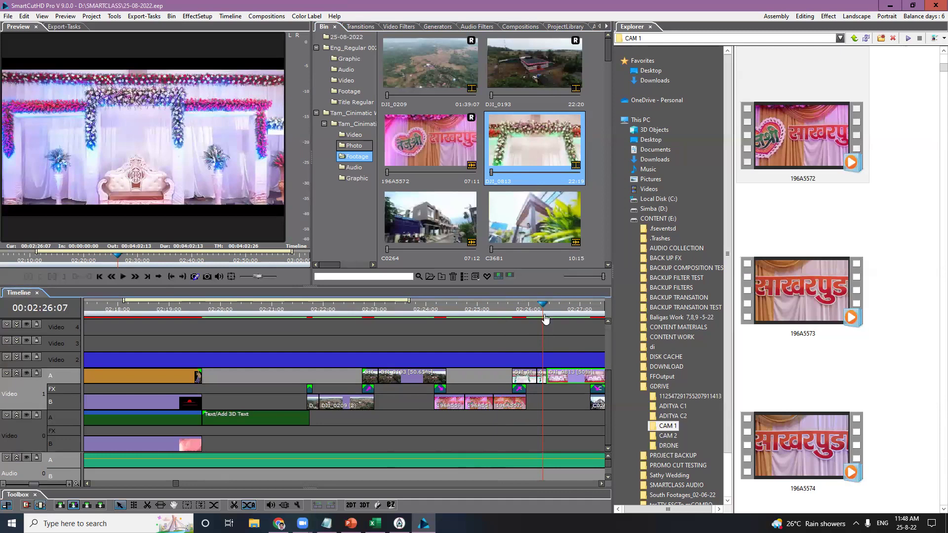
pyautogui.click(562, 307)
pyautogui.moveTo(538, 307)
pyautogui.mouseDown()
pyautogui.moveTo(552, 307)
pyautogui.moveTo(542, 310)
pyautogui.mouseUp()
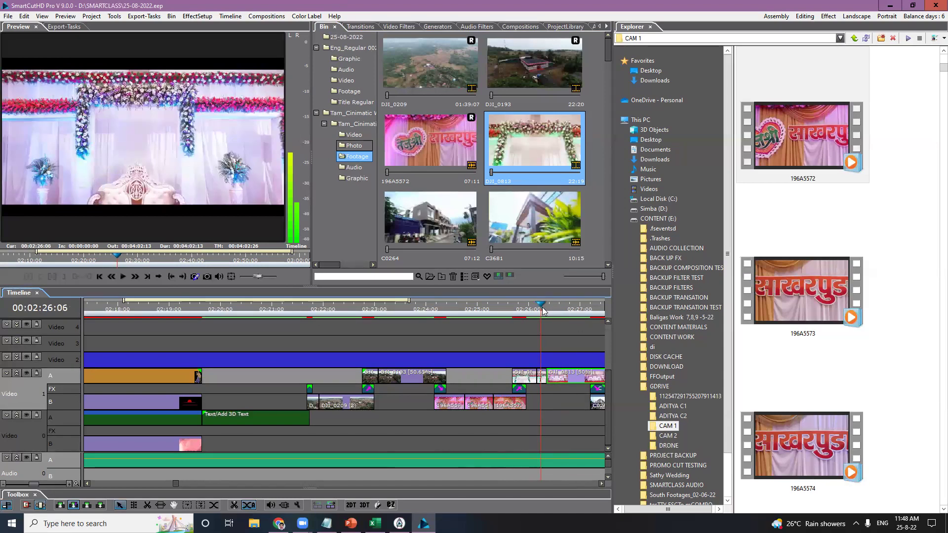
pyautogui.click(543, 399)
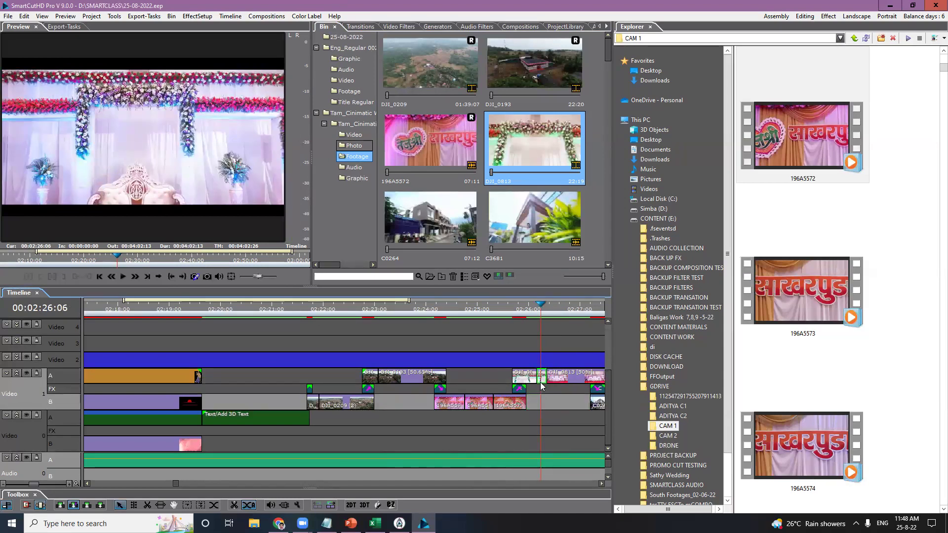
pyautogui.moveTo(548, 309); pyautogui.dragTo(563, 311)
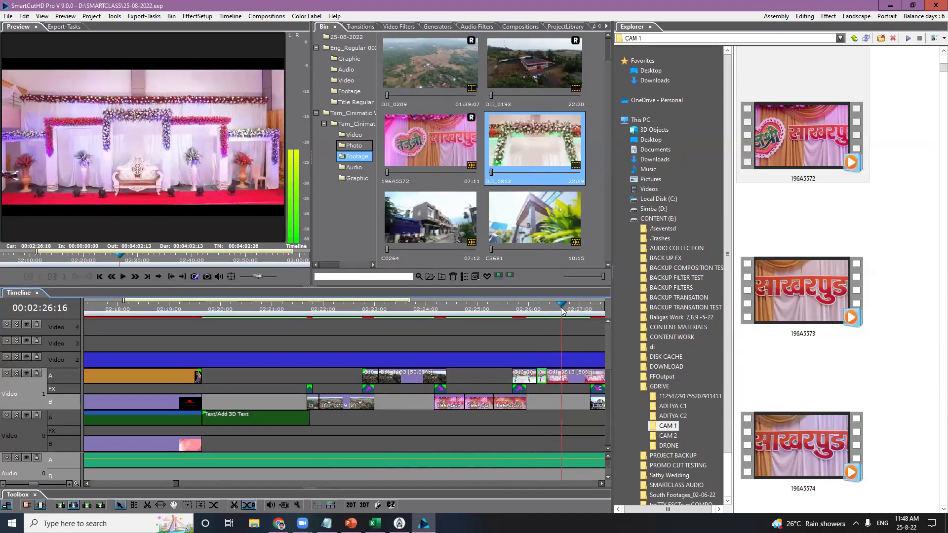
# Step: Look through the videos in the CAM 1 folder for a clip to replace DJI_0813
pyautogui.click(803, 292)
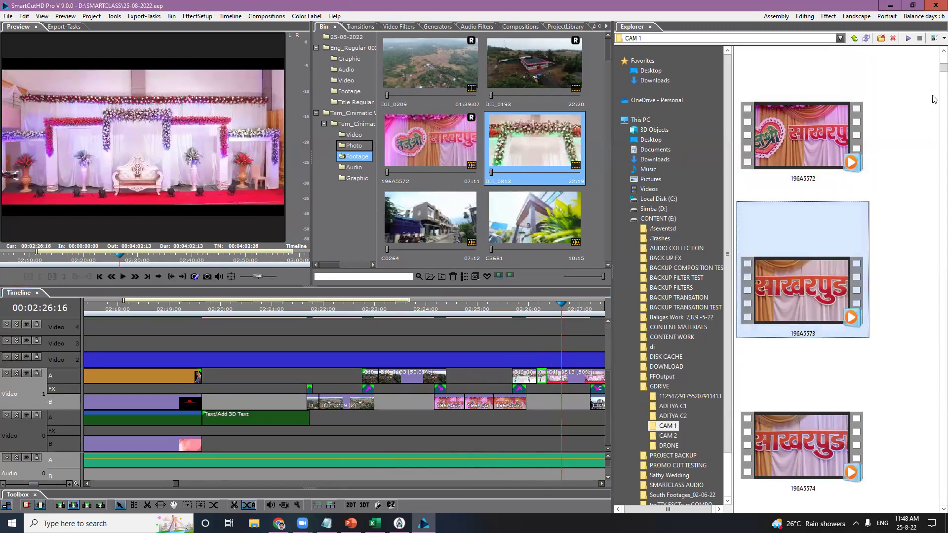
pyautogui.scroll(1, 934, 74)
pyautogui.scroll(-8, 934, 74)
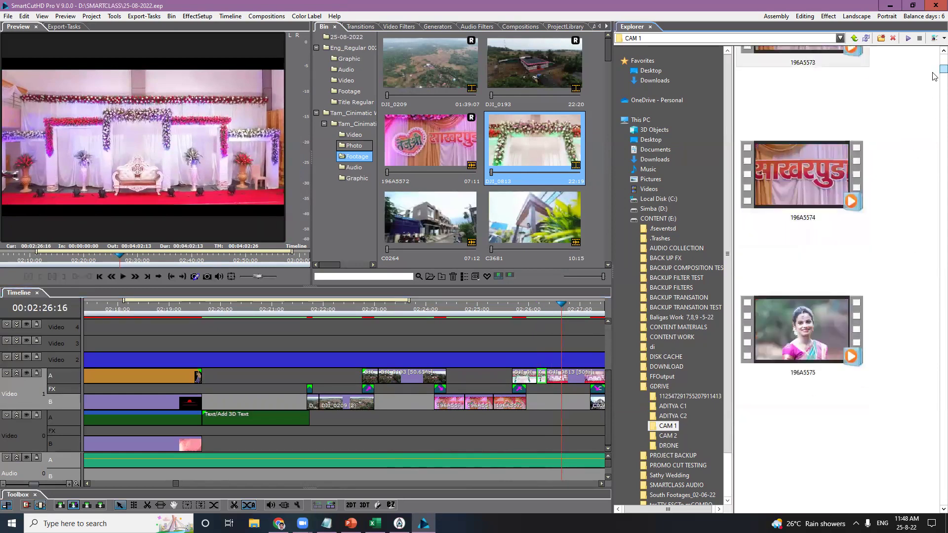
pyautogui.scroll(-12, 934, 76)
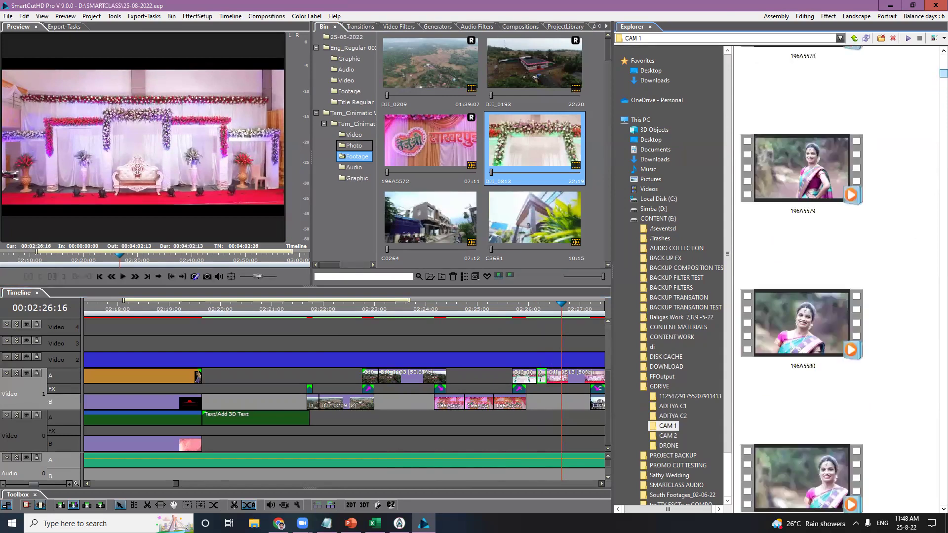
pyautogui.scroll(-10, 934, 76)
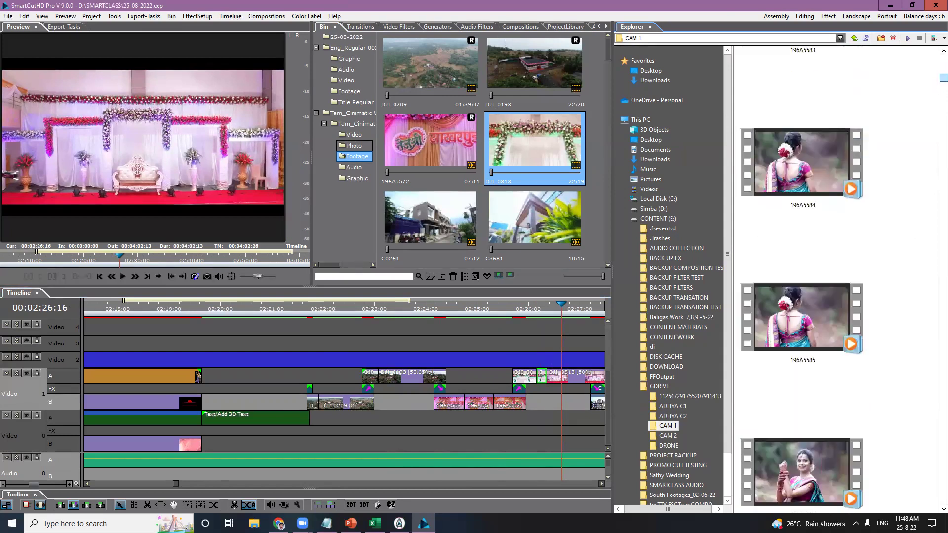
pyautogui.scroll(-12, 836, 280)
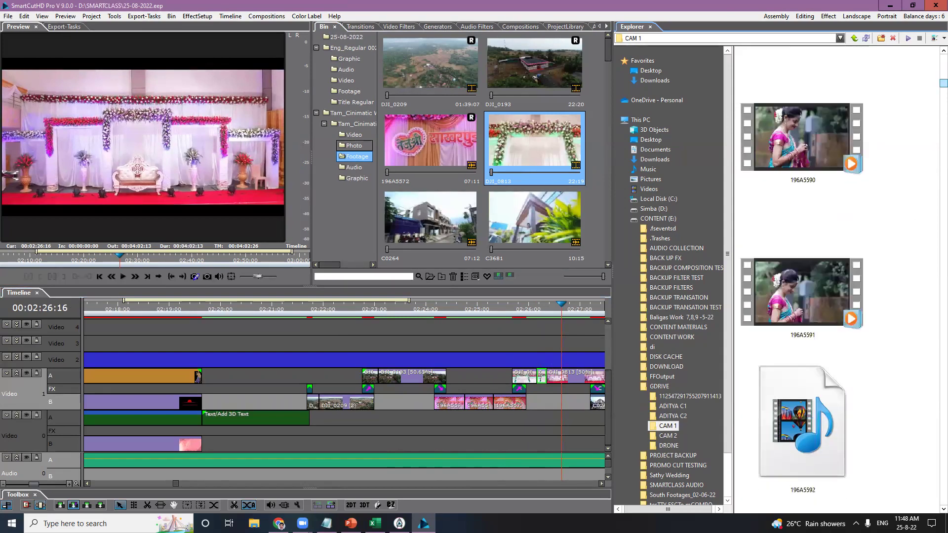
pyautogui.scroll(8, 836, 280)
pyautogui.scroll(7, 836, 280)
pyautogui.scroll(7, 837, 280)
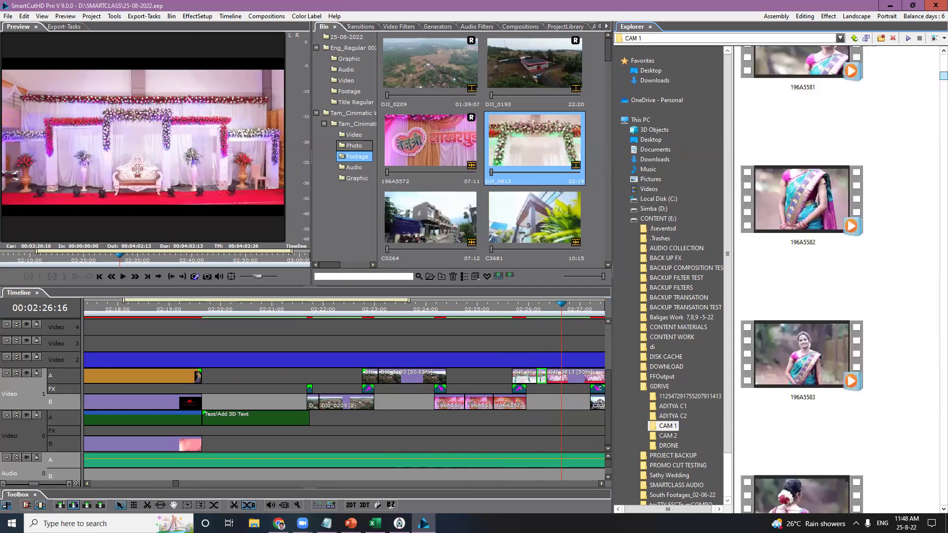
# Step: Preview the 196A5582 video in Windows Media Player and replace the DJI_0813 clip in the Bin with it
pyautogui.click(806, 199)
pyautogui.rightClick(808, 196)
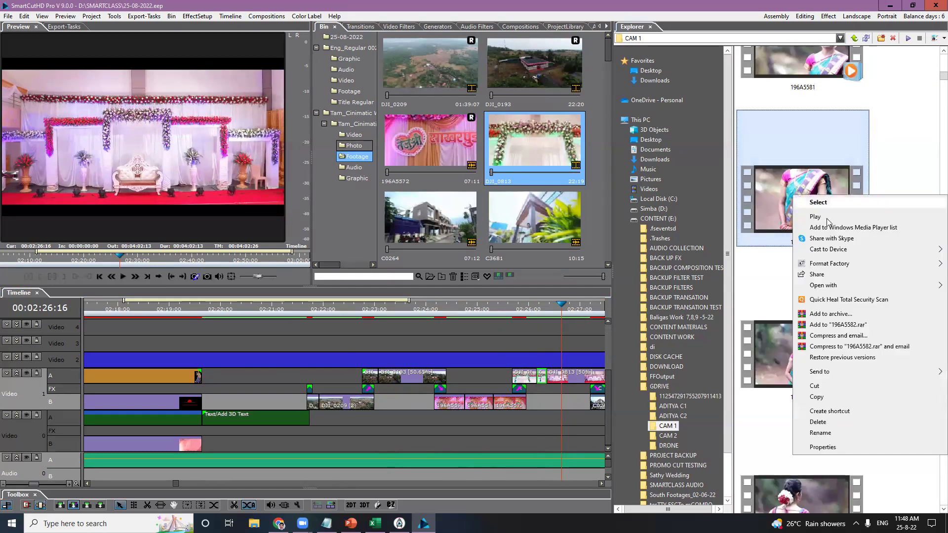
pyautogui.moveTo(836, 286)
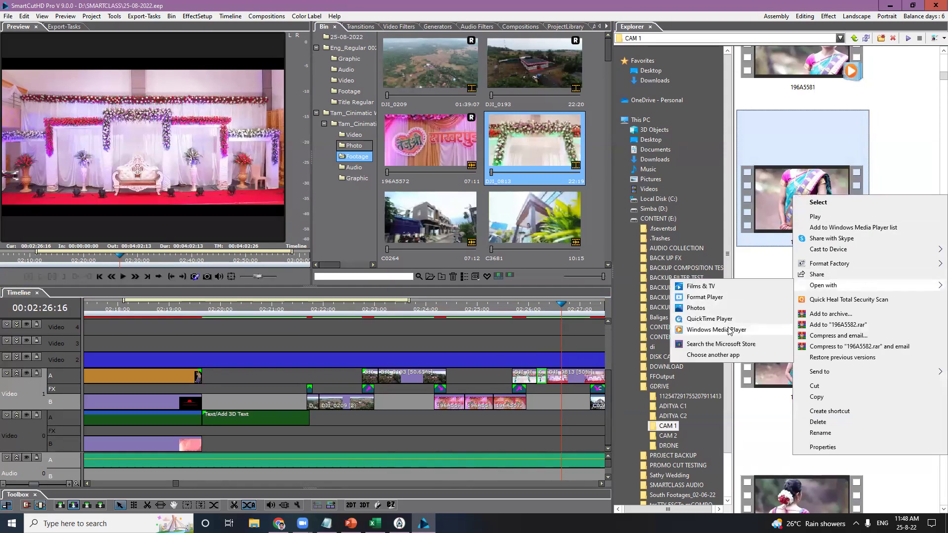
pyautogui.click(745, 330)
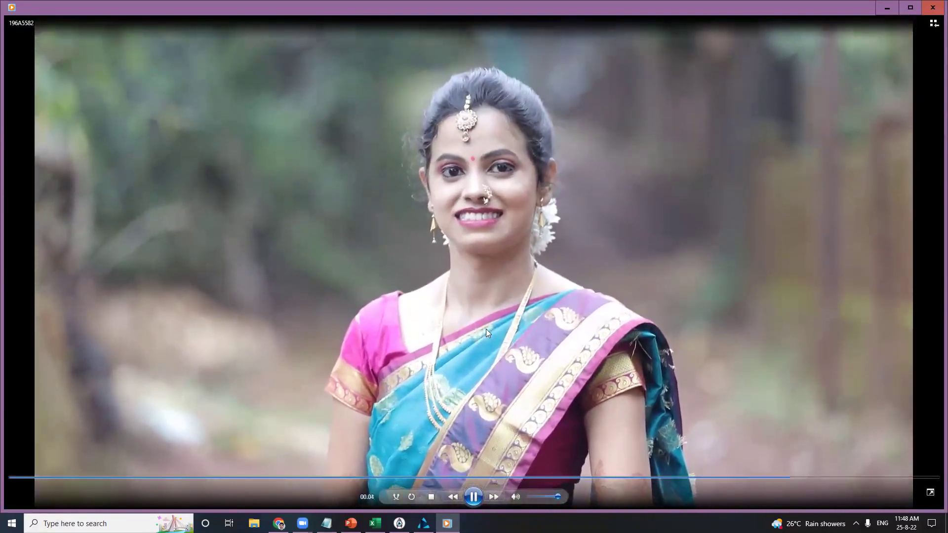
pyautogui.click(933, 8)
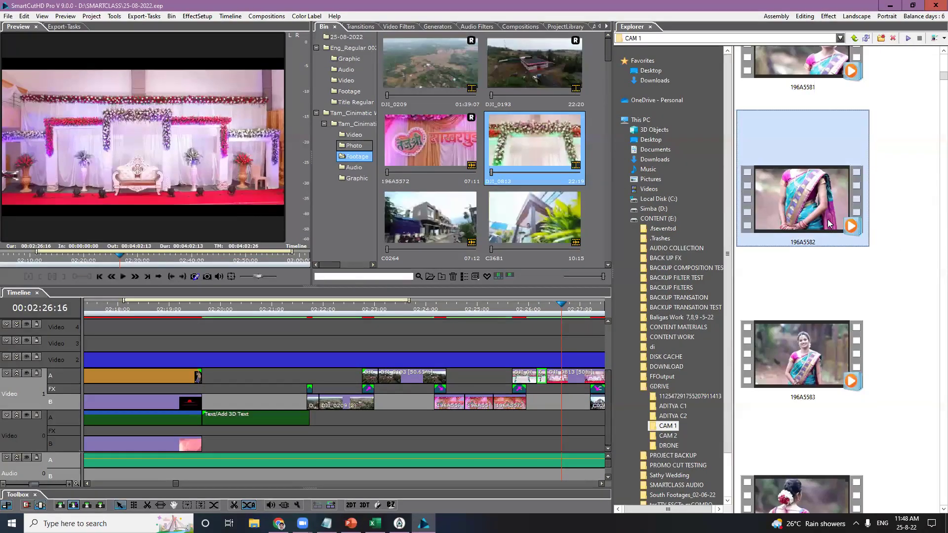
pyautogui.moveTo(830, 213); pyautogui.dragTo(531, 158)
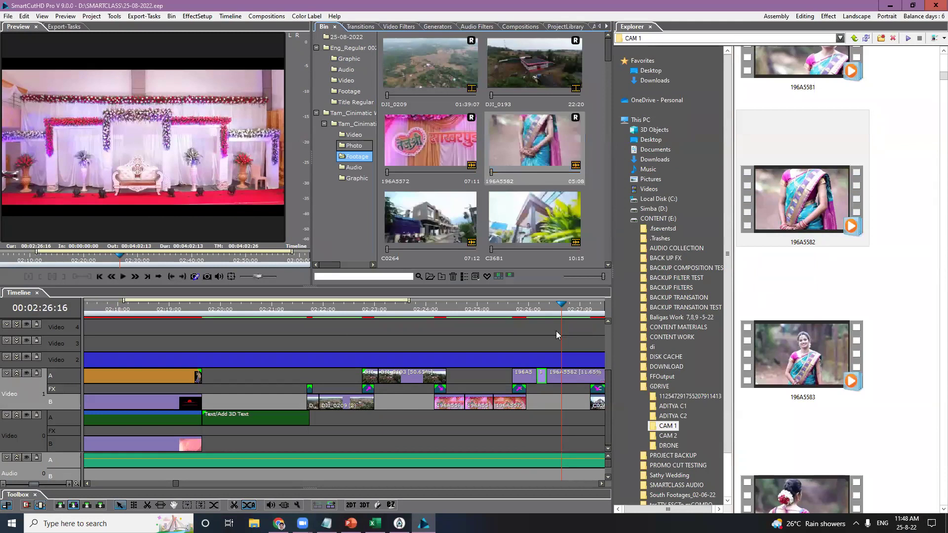
# Step: Play the replaced 196A5582 segments on the timeline up to about 00:02:27:15
pyautogui.click(520, 309)
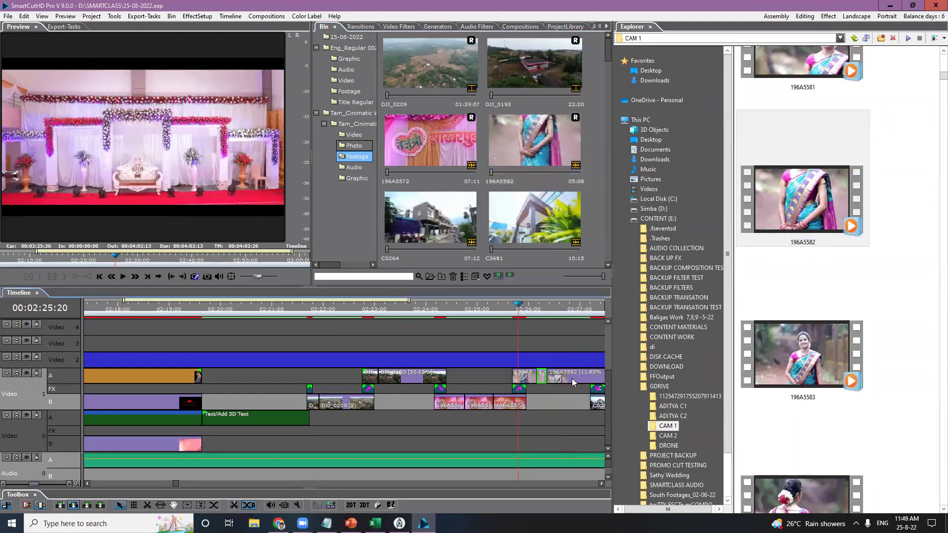
pyautogui.click(601, 483)
pyautogui.moveTo(476, 313); pyautogui.dragTo(521, 309)
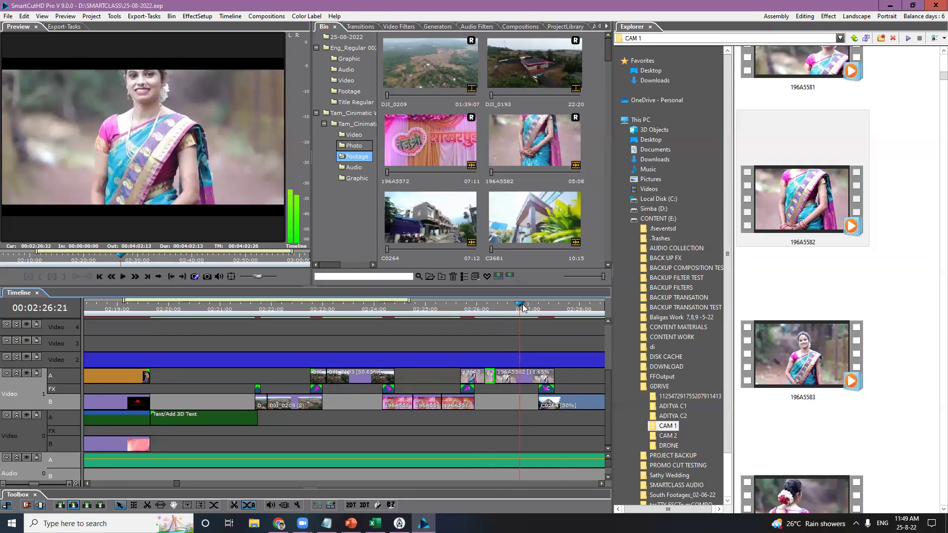
pyautogui.press('space')
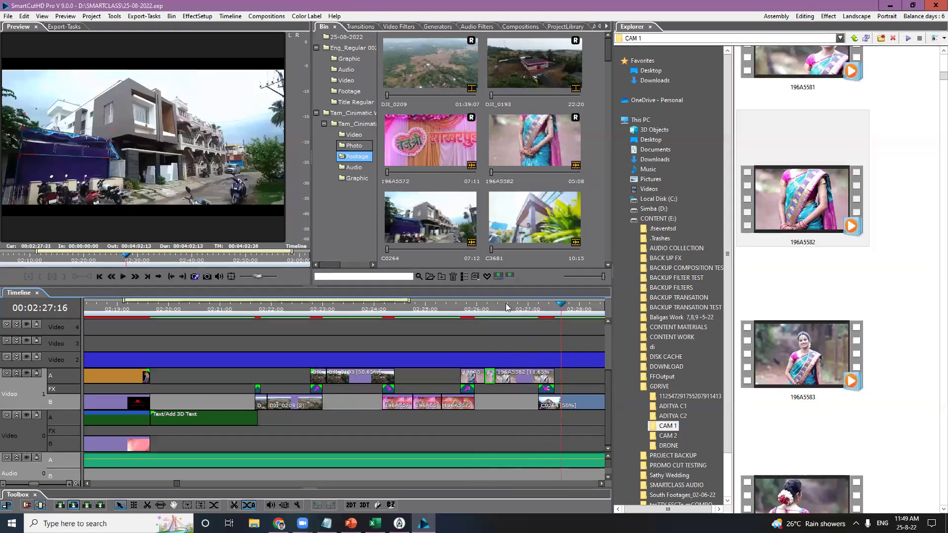
pyautogui.click(490, 306)
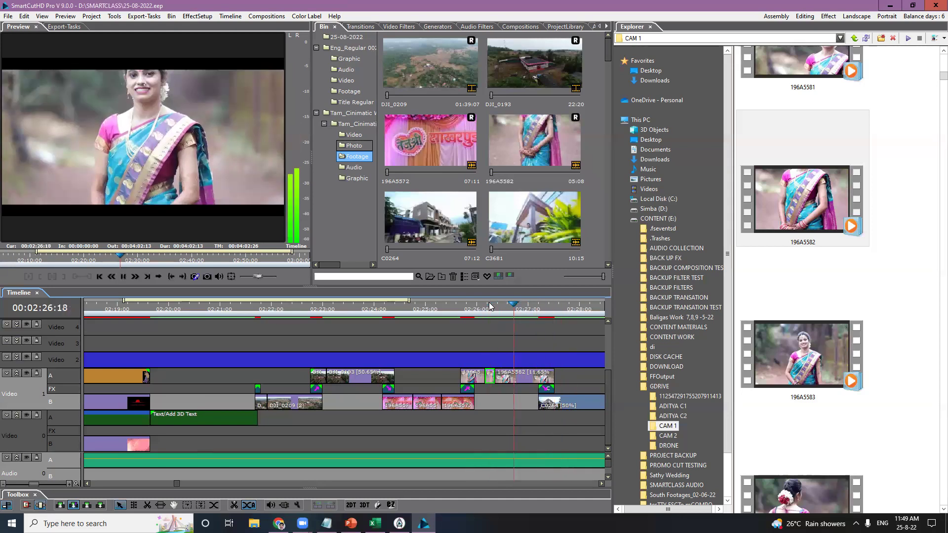
pyautogui.press('space')
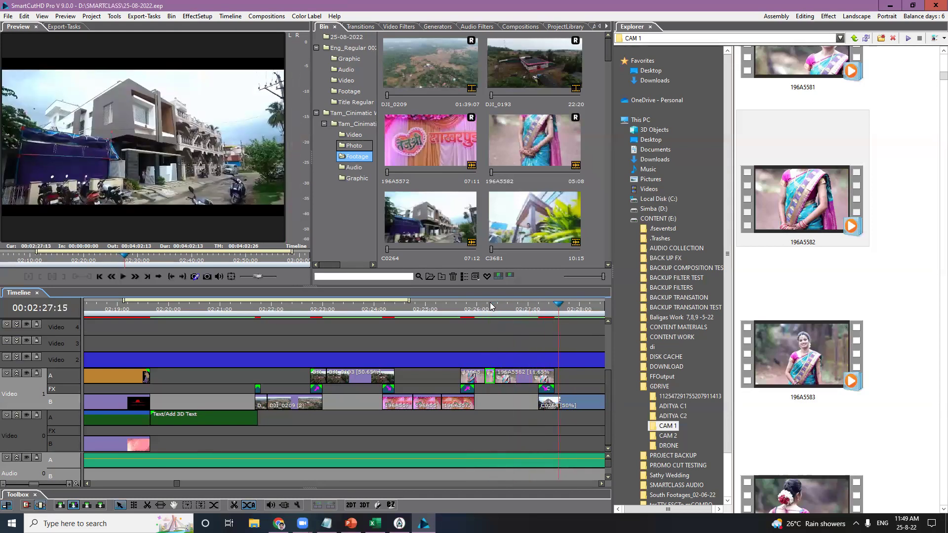
# Step: Select the C0264 segment near 00:02:27:15 on the timeline and highlight its source clip in the Bin
pyautogui.click(602, 483)
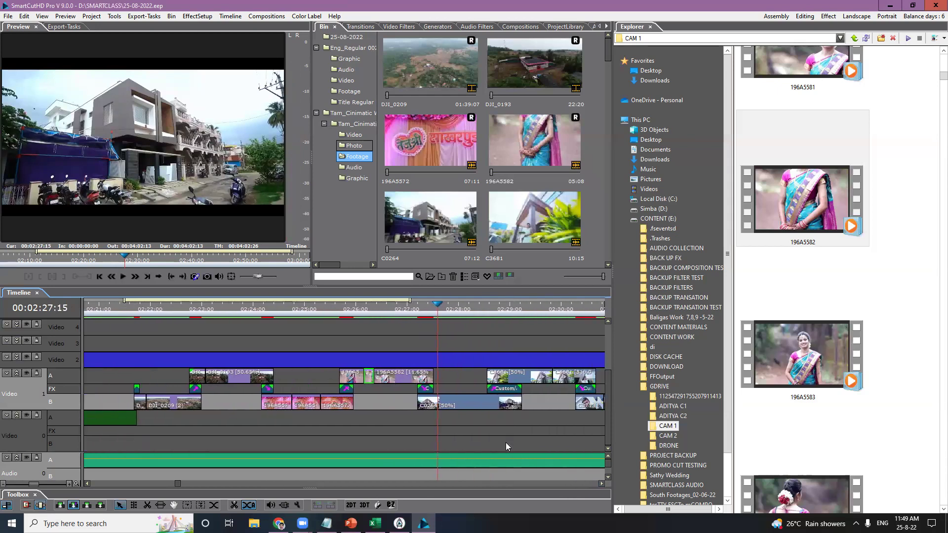
pyautogui.click(472, 404)
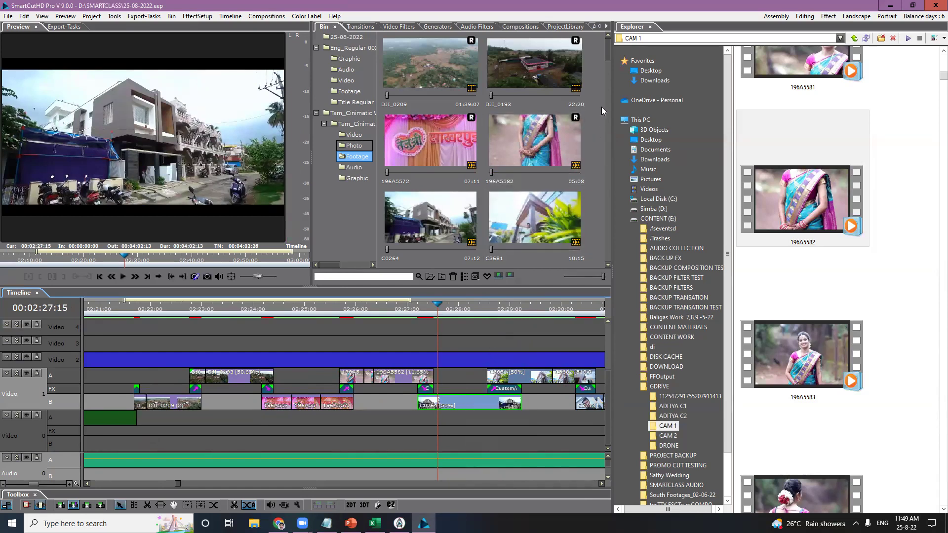
pyautogui.scroll(-3, 610, 53)
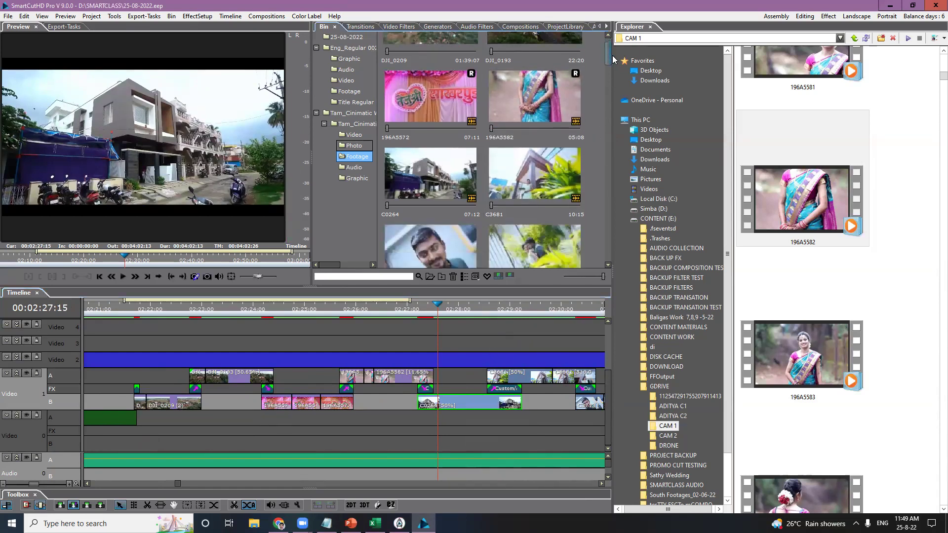
pyautogui.click(429, 132)
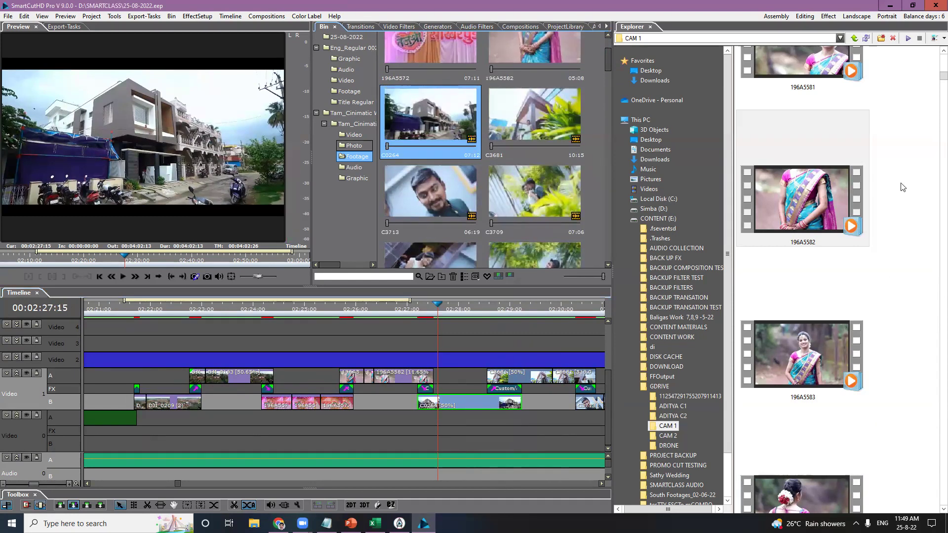
# Step: Look through the CAM 1, ADITYA C2, ADITYA C1 and CAM 2 folders for a video to replace C0264
pyautogui.scroll(10, 935, 74)
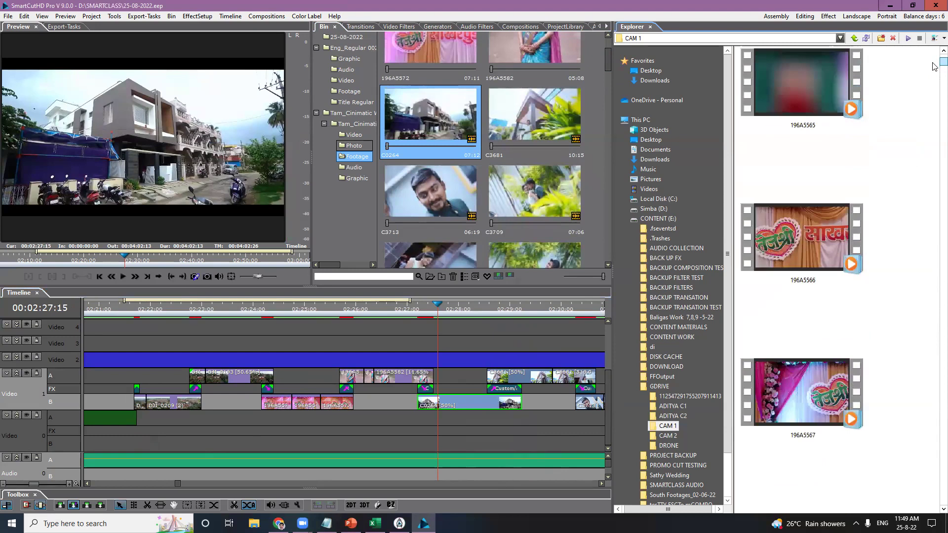
pyautogui.click(679, 416)
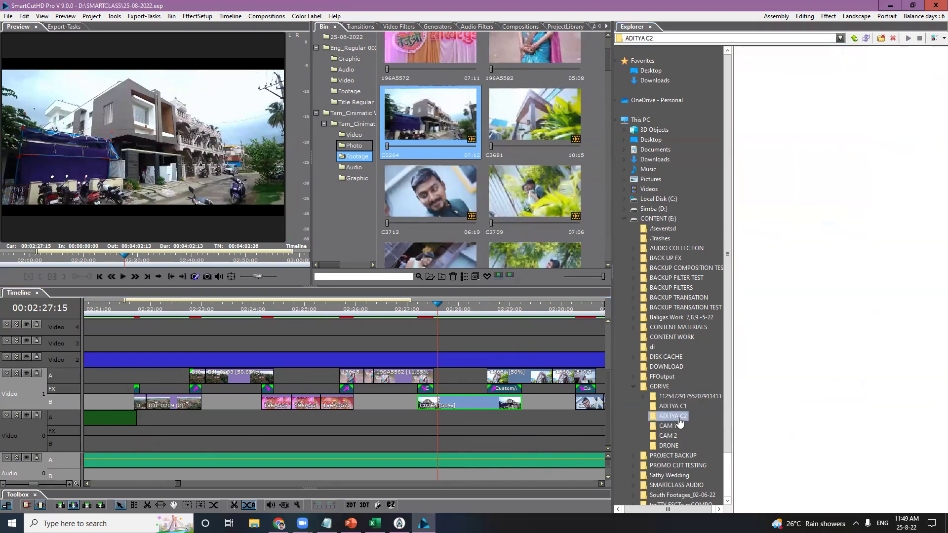
pyautogui.click(679, 409)
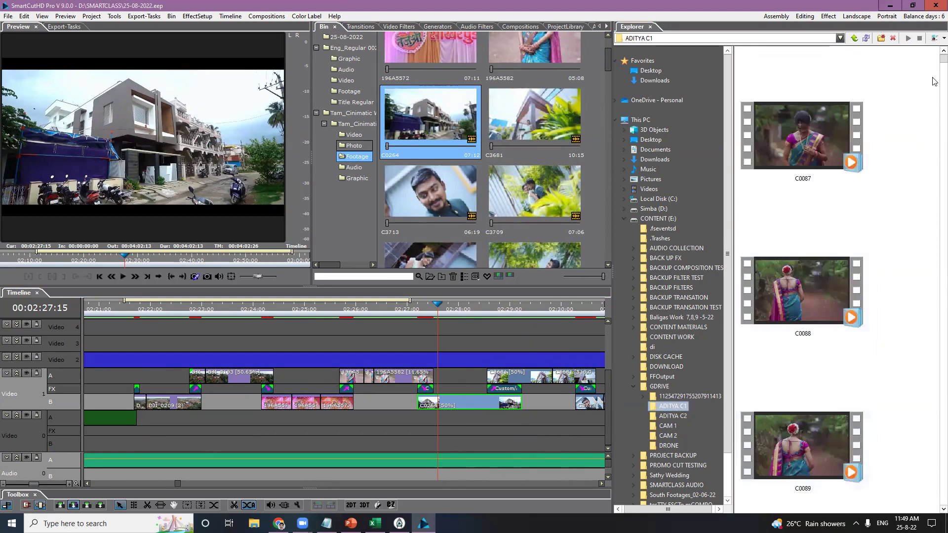
pyautogui.scroll(-5, 933, 67)
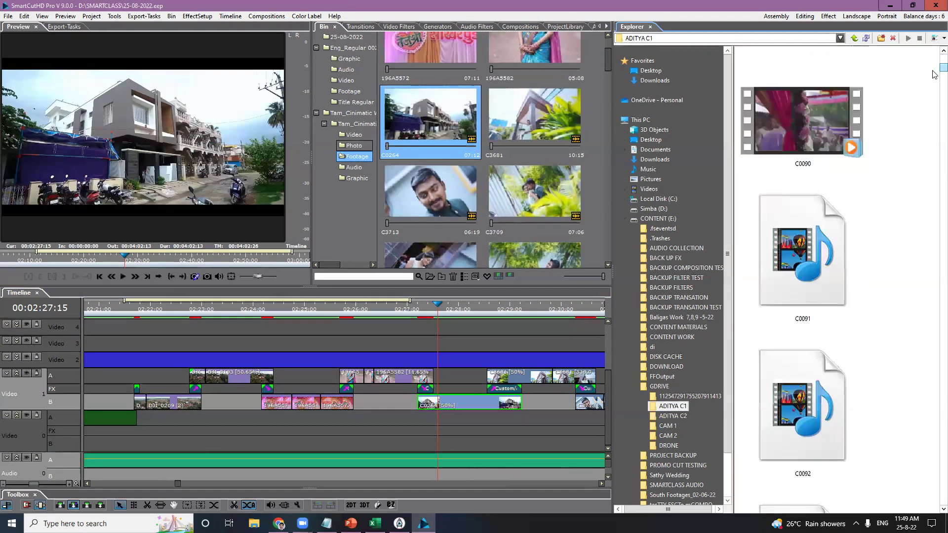
pyautogui.click(669, 436)
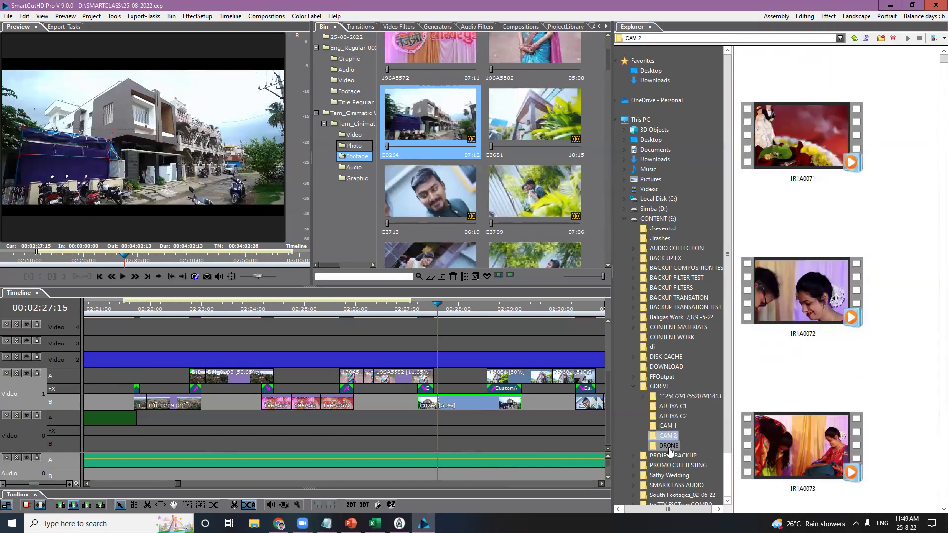
# Step: Find the DJI_0213 video in the DRONE folder and replace the C0264 clip in the Bin with it
pyautogui.click(669, 446)
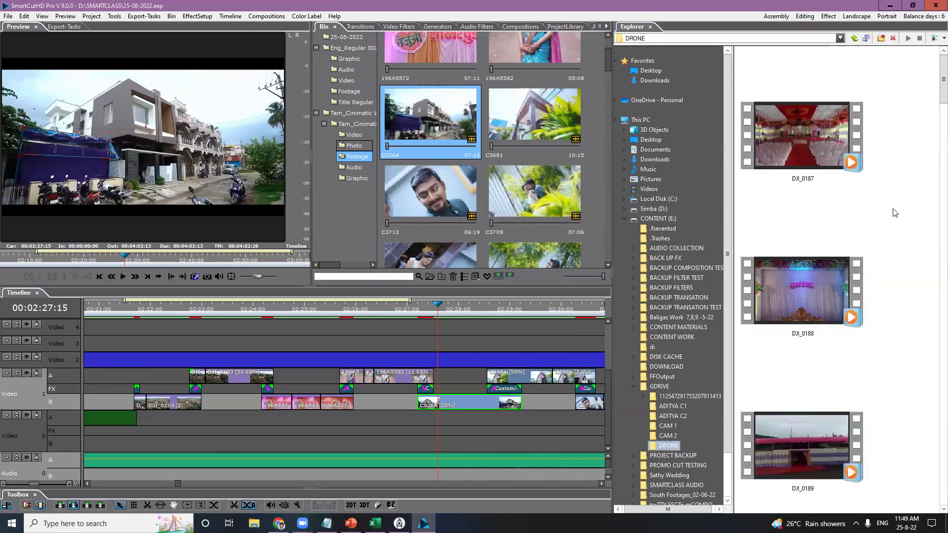
pyautogui.moveTo(935, 96); pyautogui.dragTo(935, 171)
pyautogui.click(796, 349)
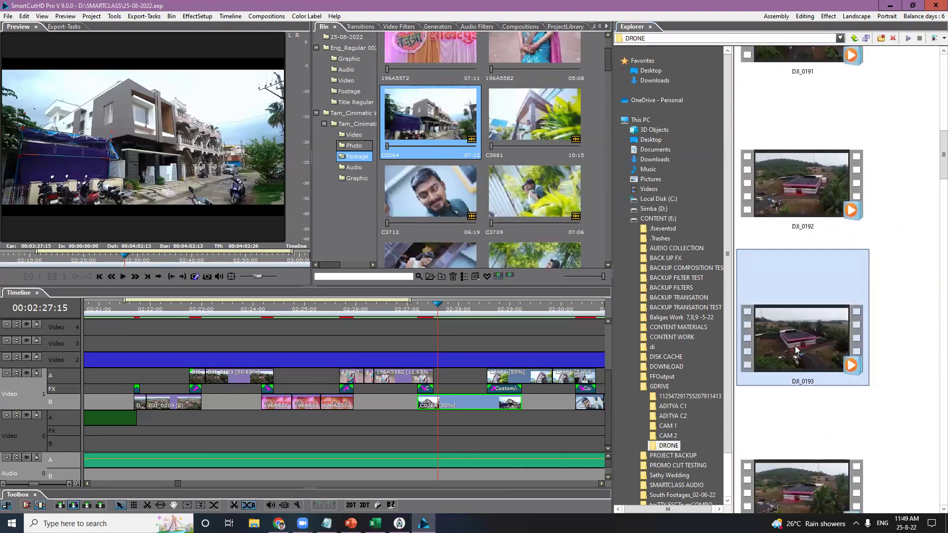
pyautogui.moveTo(935, 163); pyautogui.dragTo(935, 452)
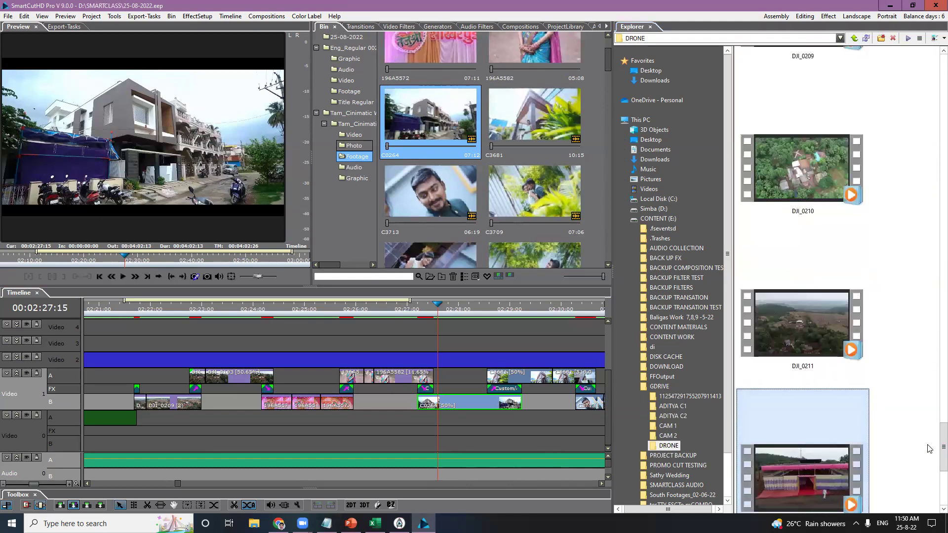
pyautogui.scroll(-5, 859, 463)
pyautogui.click(826, 418)
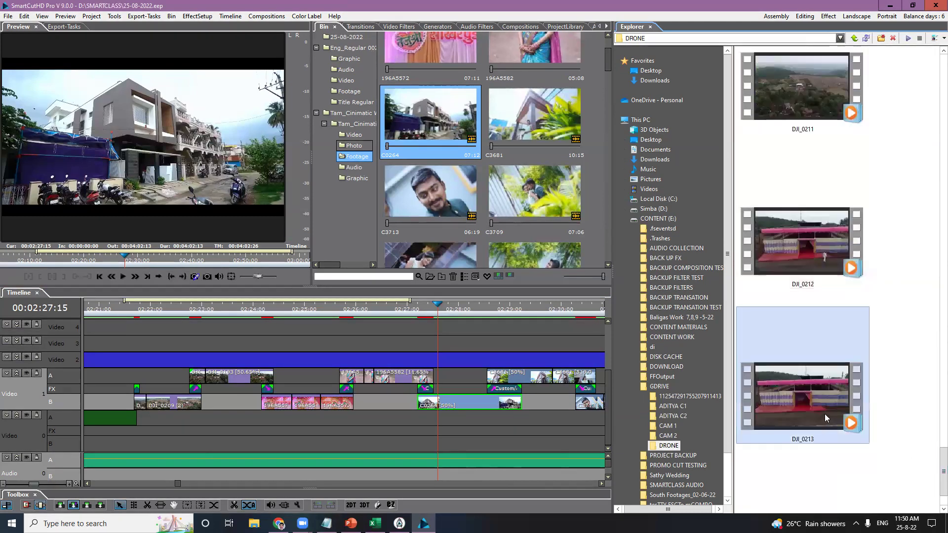
pyautogui.moveTo(810, 400); pyautogui.dragTo(428, 125)
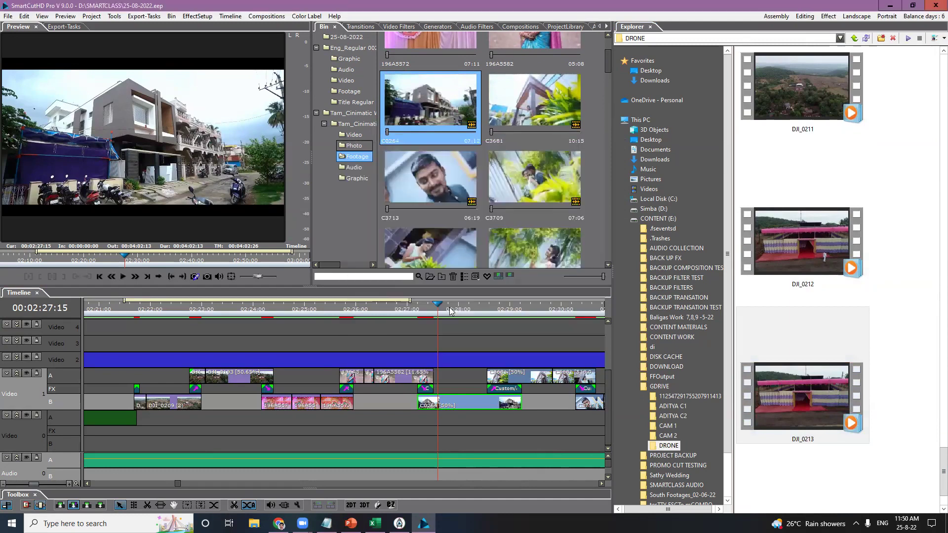
# Step: Check the replaced DJI_0213 segment at 00:02:27:18 in the full-screen preview, and return to the editor
pyautogui.moveTo(441, 311); pyautogui.dragTo(445, 311)
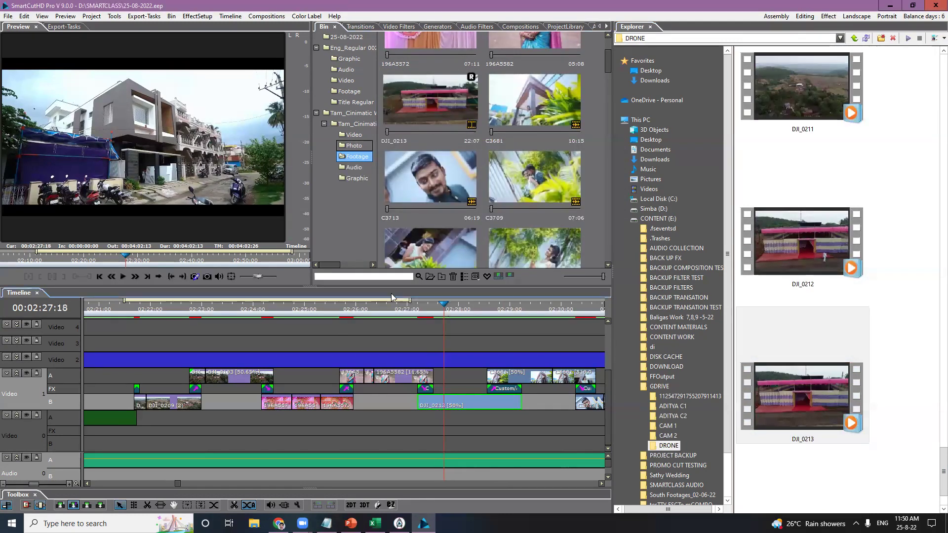
pyautogui.doubleClick(131, 172)
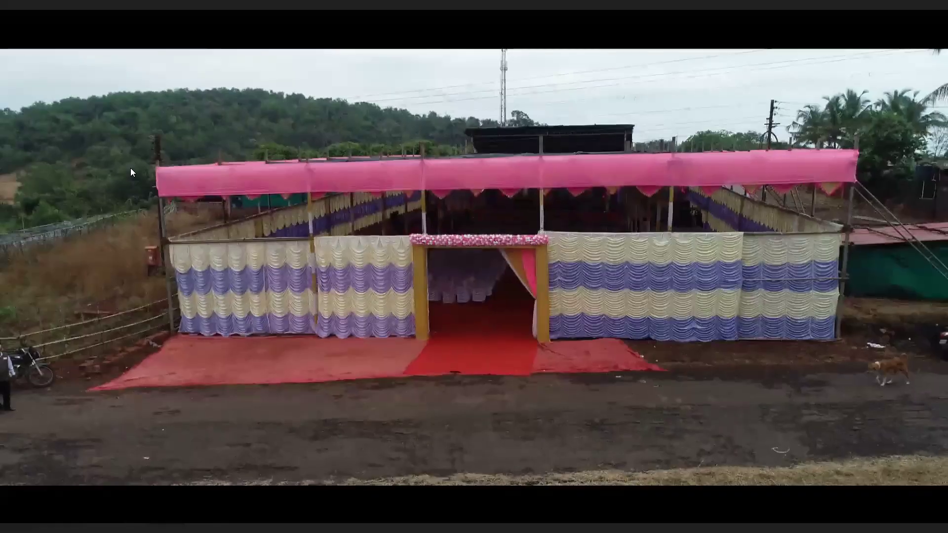
pyautogui.doubleClick(131, 169)
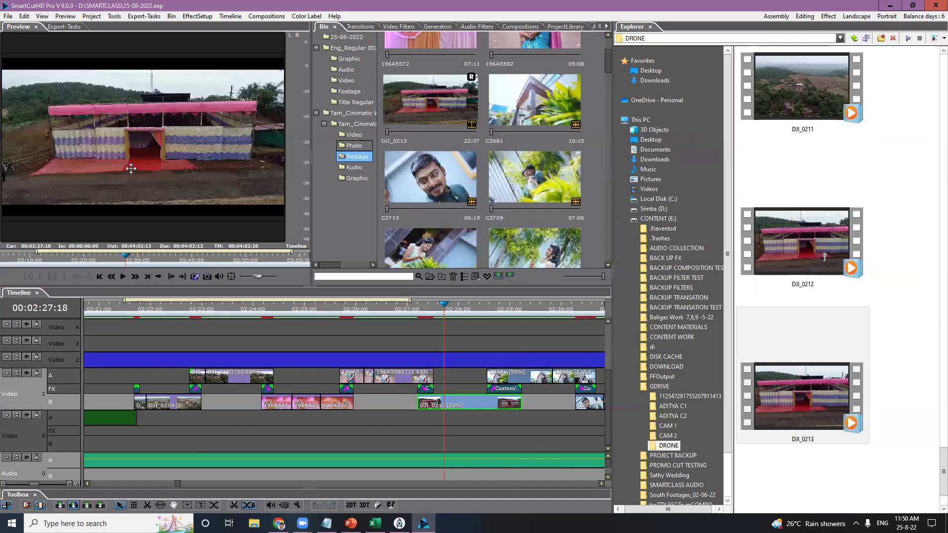
# Step: Play the timeline from 00:02:28:20 to about 00:02:35:03 to review the following segments
pyautogui.click(498, 311)
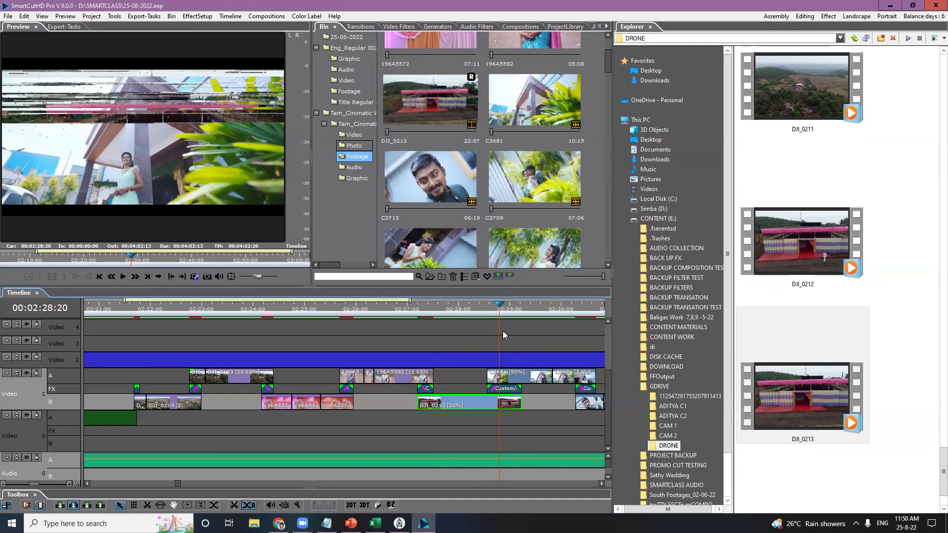
pyautogui.scroll(-2, 502, 331)
pyautogui.press('space')
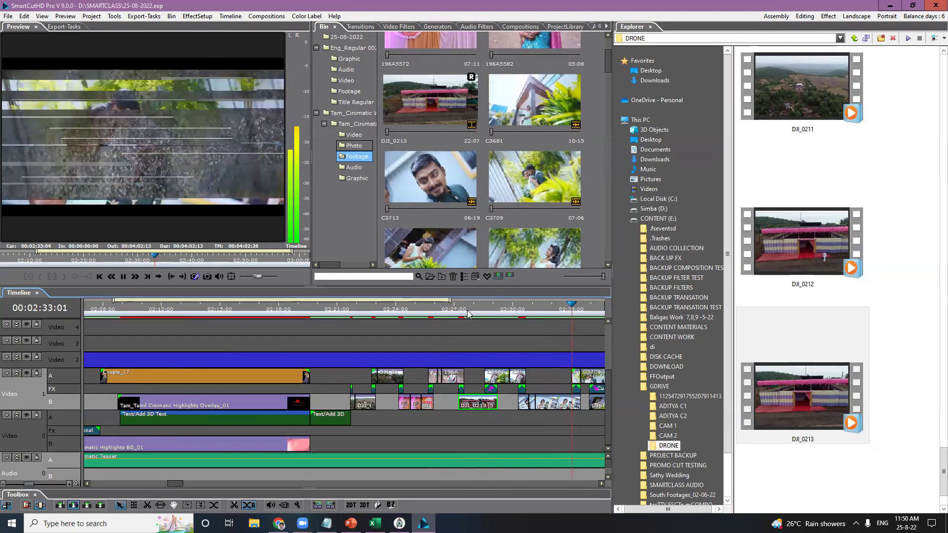
pyautogui.press('space')
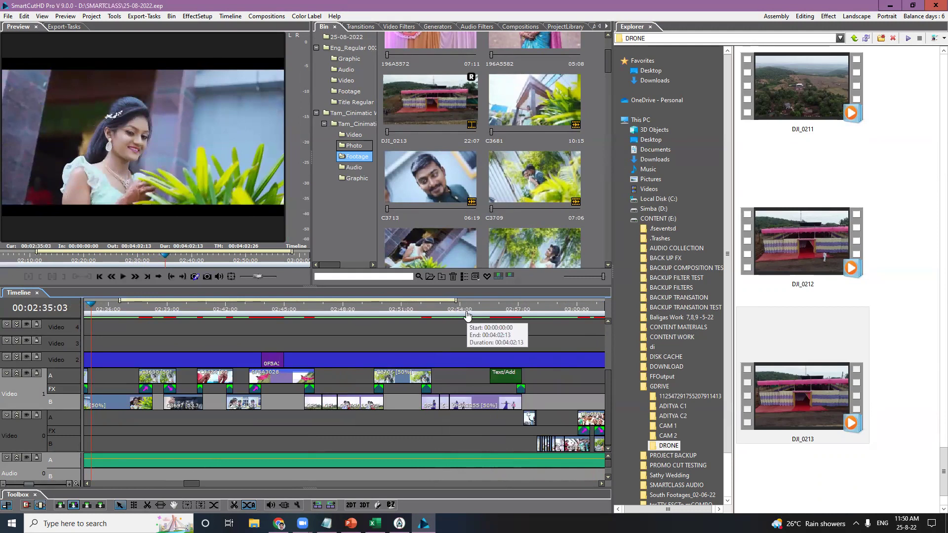
# Step: Show the remaining part of the timeline and place the playhead at its end, at 00:04:02:13
pyautogui.click(601, 483)
pyautogui.moveTo(601, 483); pyautogui.dragTo(602, 487)
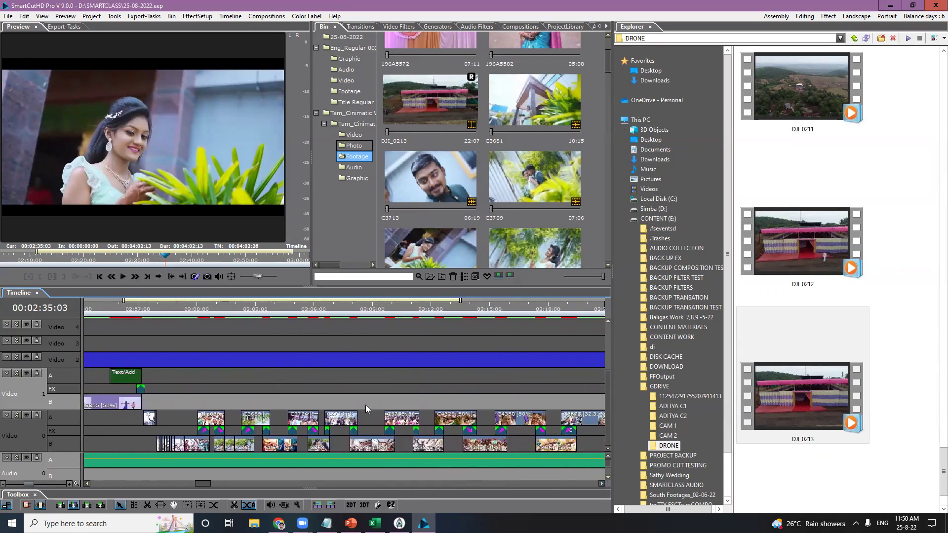
pyautogui.scroll(-2, 365, 405)
pyautogui.scroll(-1, 365, 408)
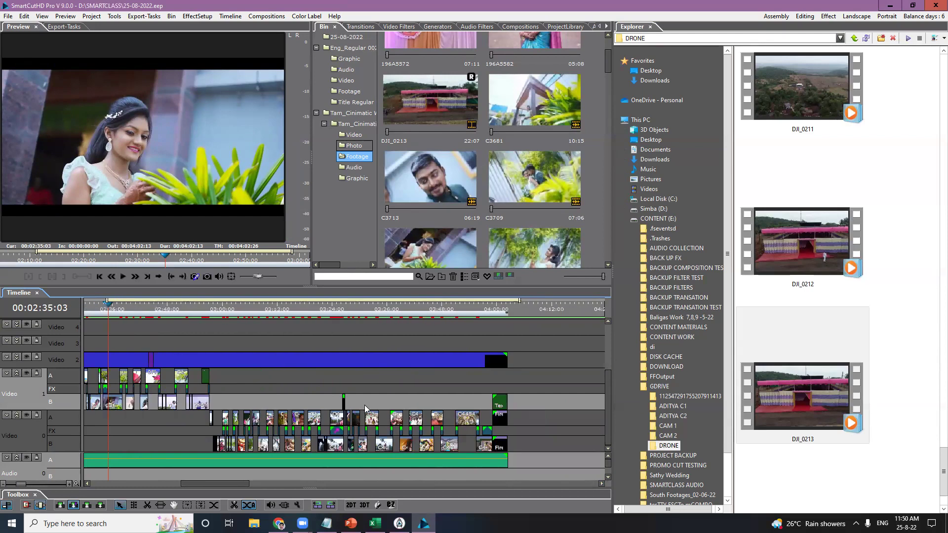
pyautogui.click(512, 312)
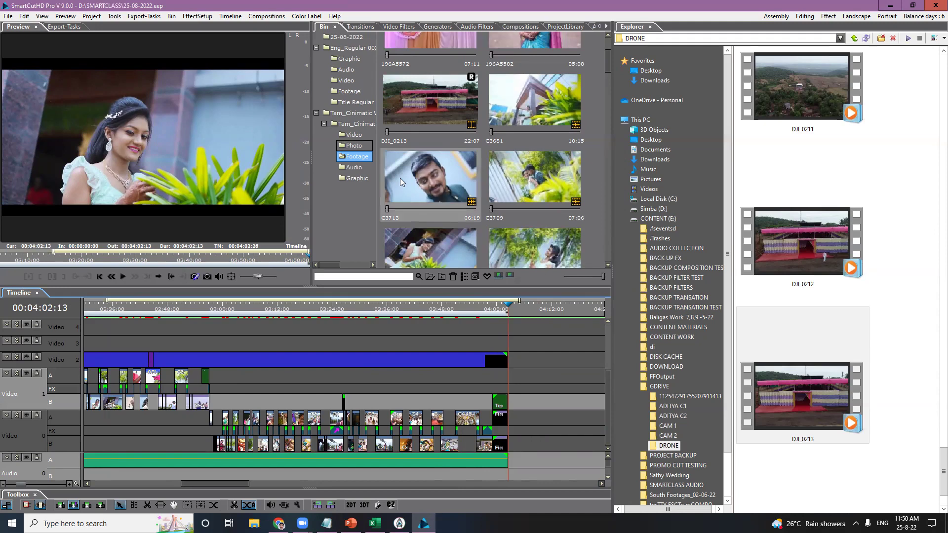
# Step: Collapse the template folders in the Bin and create a new Bin folder named RUSH
pyautogui.click(317, 113)
pyautogui.click(317, 48)
pyautogui.rightClick(355, 121)
pyautogui.click(355, 122)
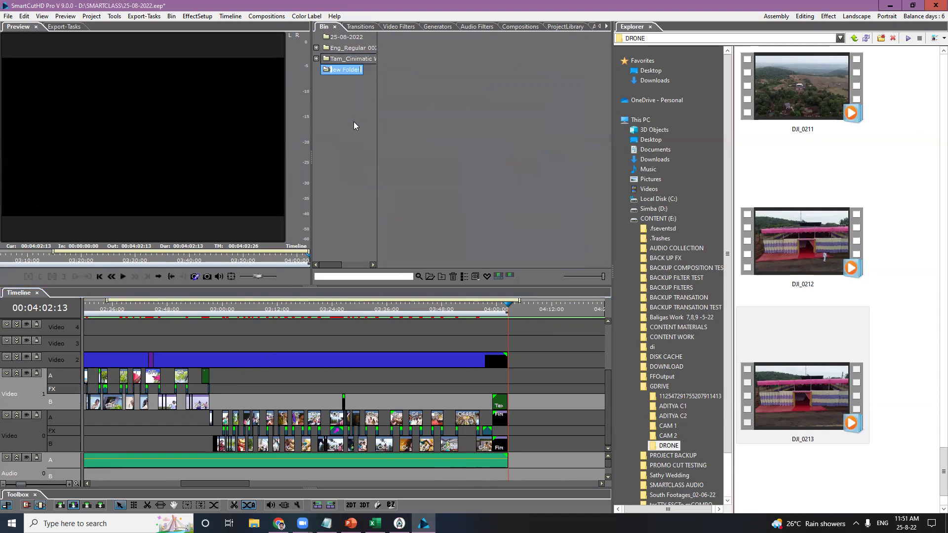
pyautogui.write('RUSH')
pyautogui.press('Return')
# Step: Import the videos 1R1A0090, 00429, 00432 and 707A0491 from D:\DEMO MATERILAS\DEMO_footage into the RUSH folder
pyautogui.rightClick(427, 100)
pyautogui.click(446, 103)
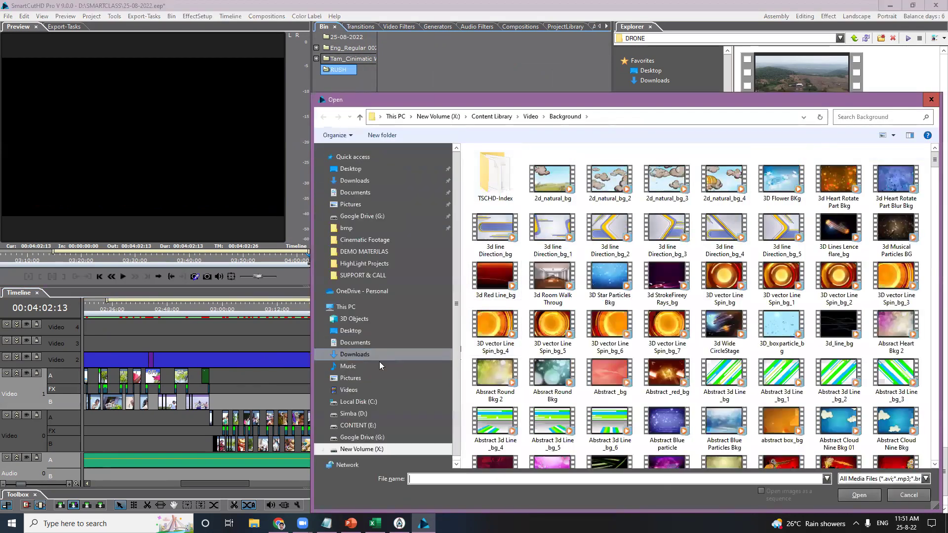
pyautogui.click(353, 414)
pyautogui.doubleClick(504, 195)
pyautogui.doubleClick(562, 262)
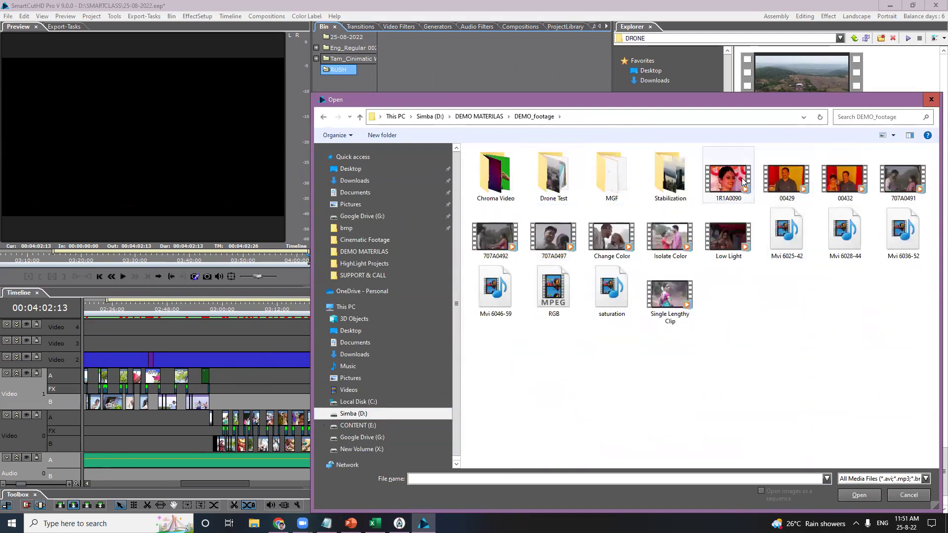
pyautogui.click(744, 181)
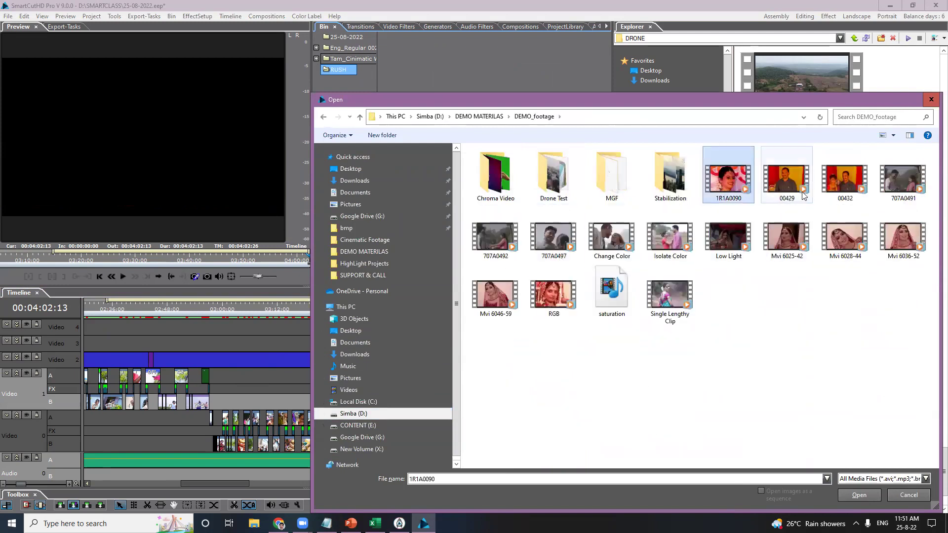
pyautogui.moveTo(851, 212); pyautogui.dragTo(733, 183)
pyautogui.click(847, 208)
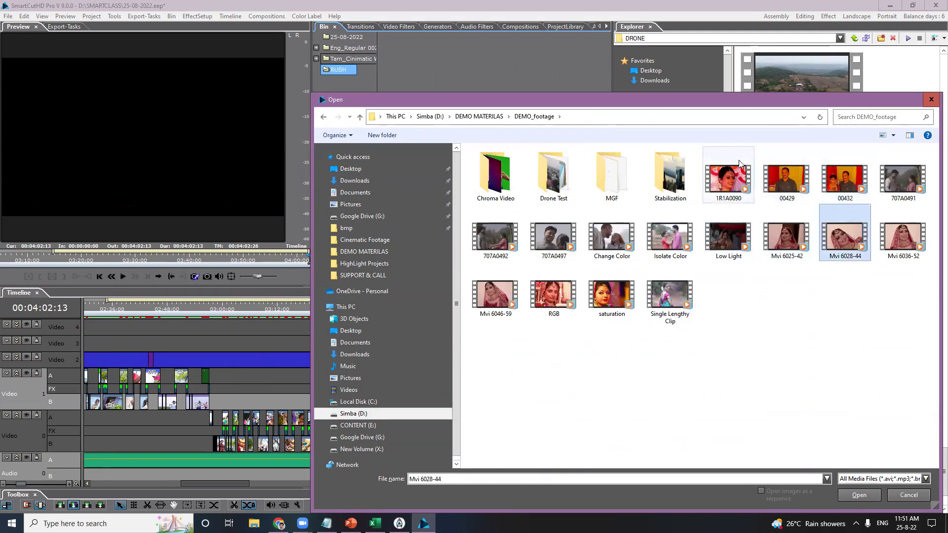
pyautogui.moveTo(700, 148); pyautogui.dragTo(866, 198)
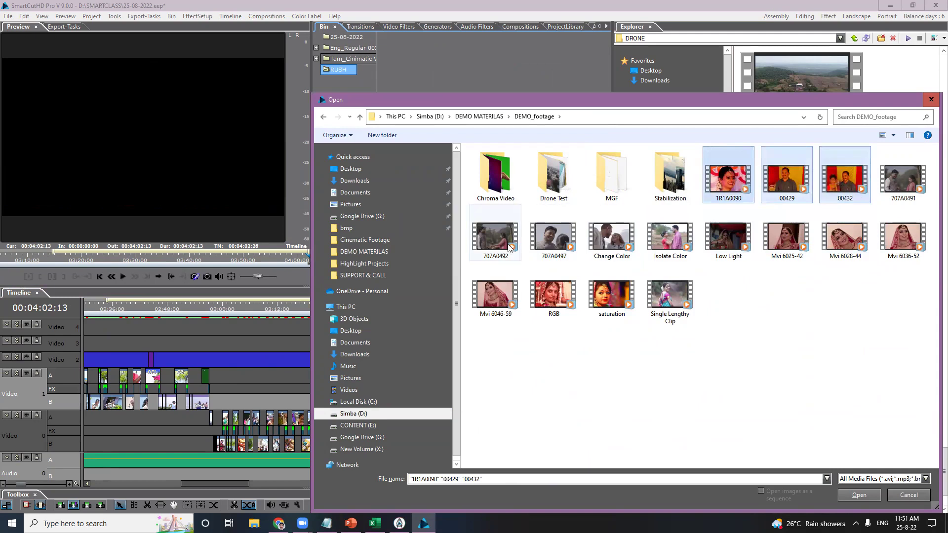
pyautogui.keyDown('ctrl'); pyautogui.click(911, 185); pyautogui.keyUp('ctrl')
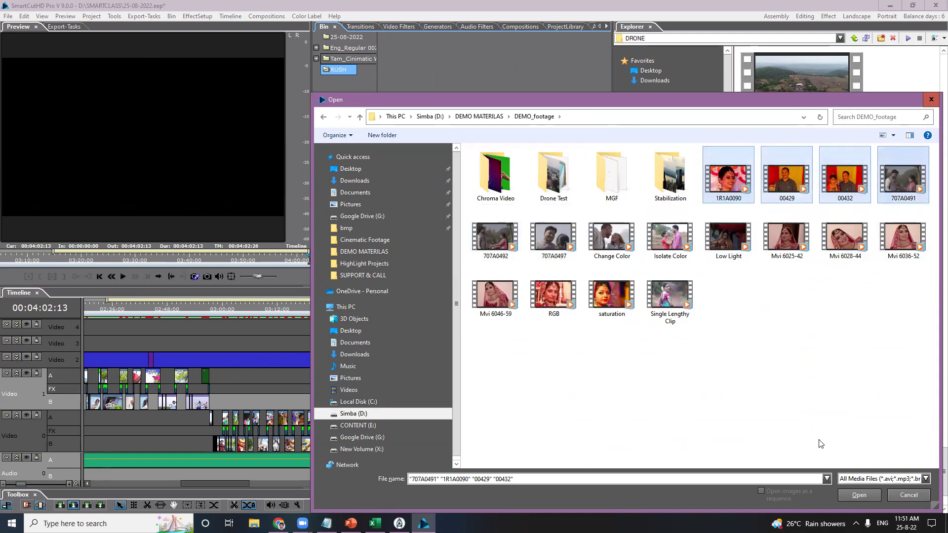
pyautogui.click(864, 497)
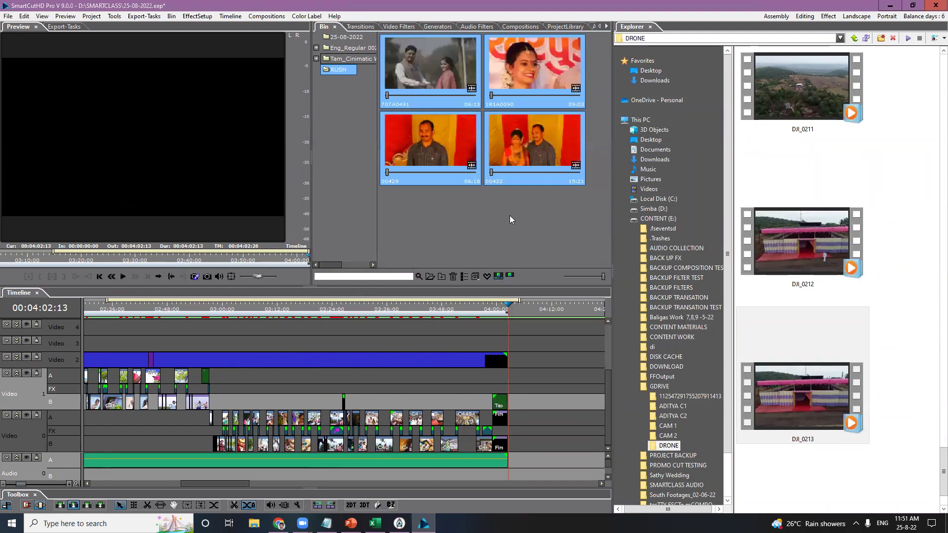
# Step: Widen the Bin area, place clip 00429 after the template's end on layer B of Video 0, and view it at 00:04:05:22
pyautogui.click(511, 216)
pyautogui.moveTo(611, 269); pyautogui.dragTo(747, 267)
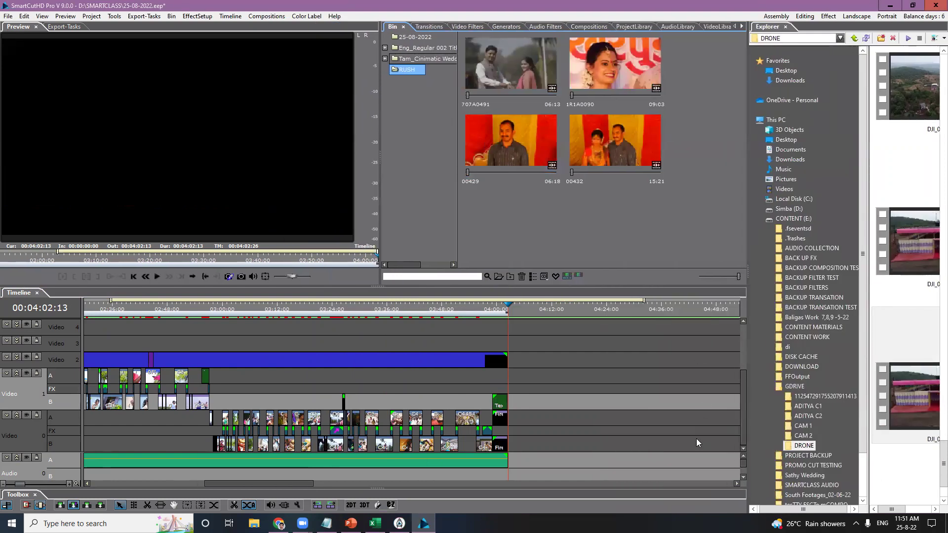
pyautogui.click(512, 139)
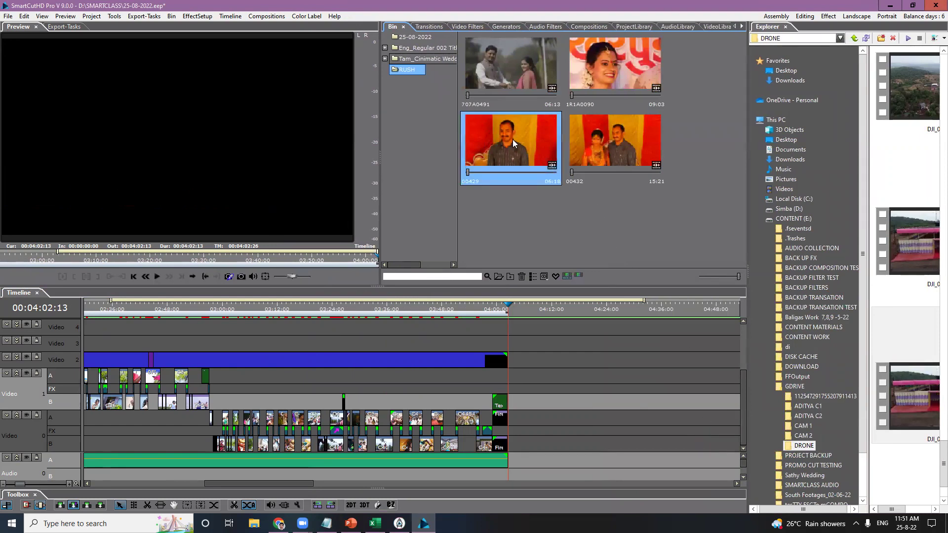
pyautogui.moveTo(500, 144); pyautogui.dragTo(515, 443)
pyautogui.click(525, 309)
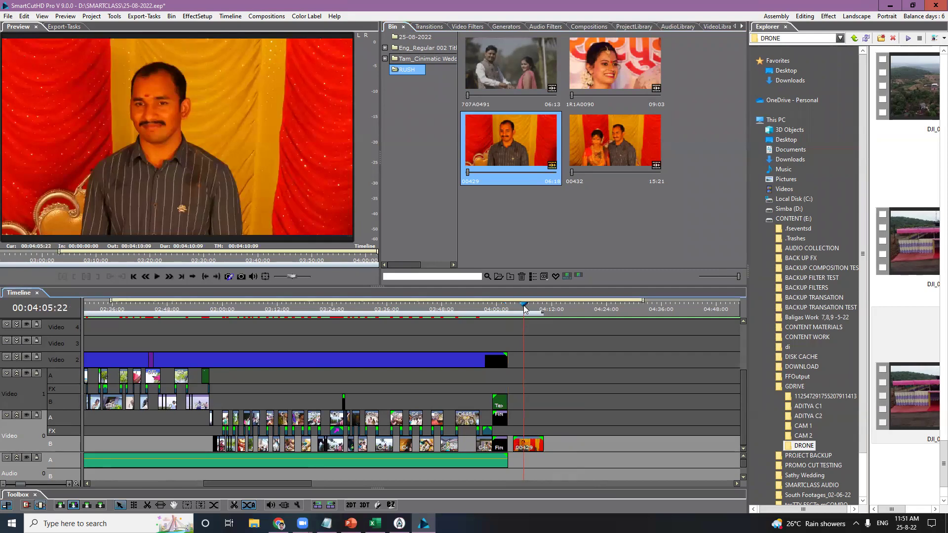
# Step: Apply Color Correction to the 00429 segment on the timeline and enlarge the effect settings area
pyautogui.rightClick(535, 450)
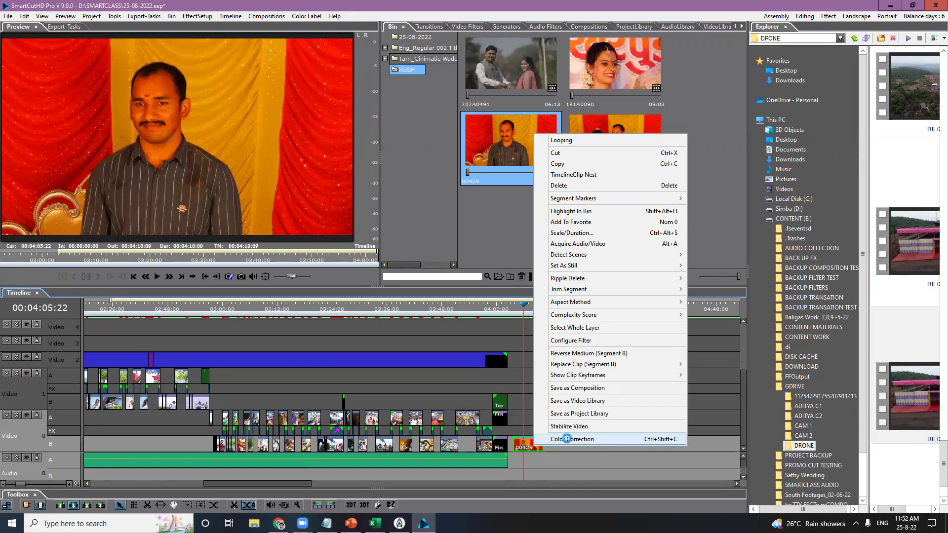
pyautogui.click(567, 440)
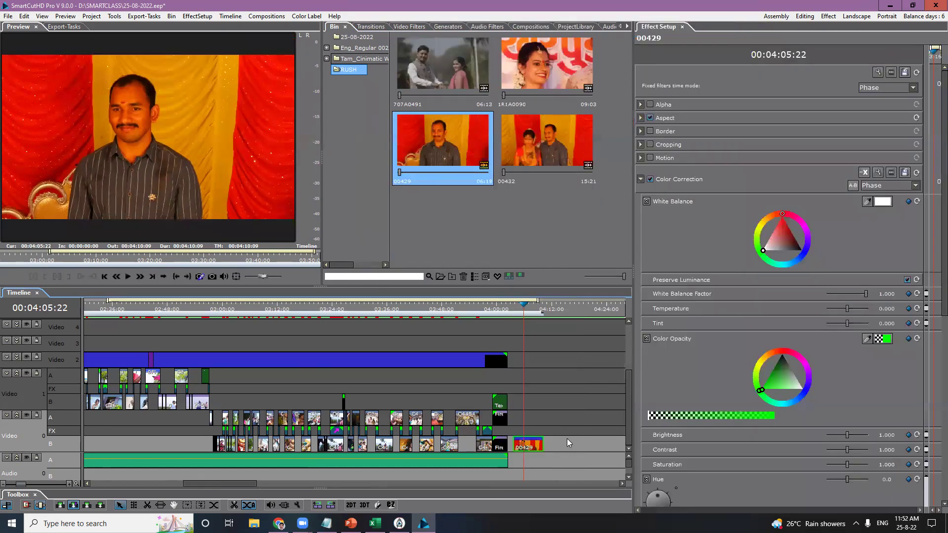
pyautogui.moveTo(632, 270); pyautogui.dragTo(526, 266)
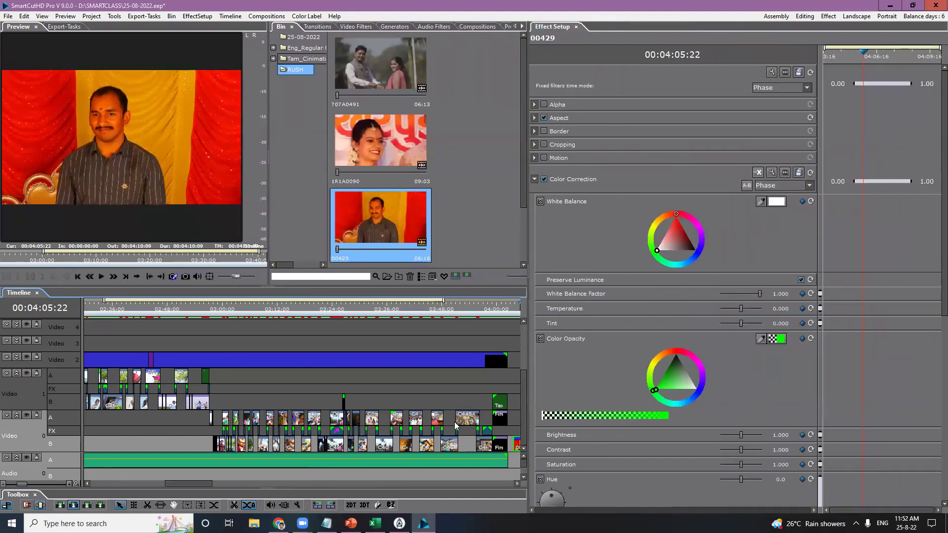
pyautogui.moveTo(201, 487); pyautogui.dragTo(219, 487)
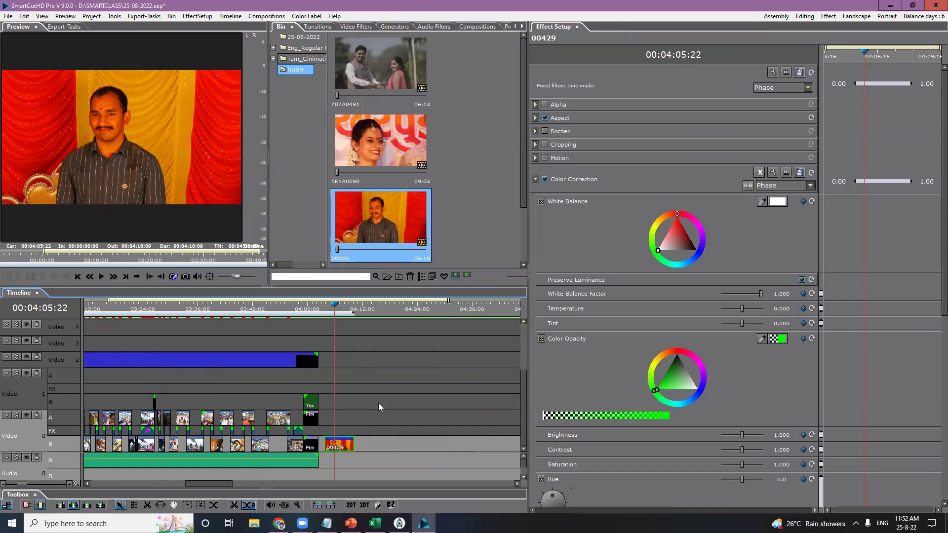
pyautogui.click(354, 313)
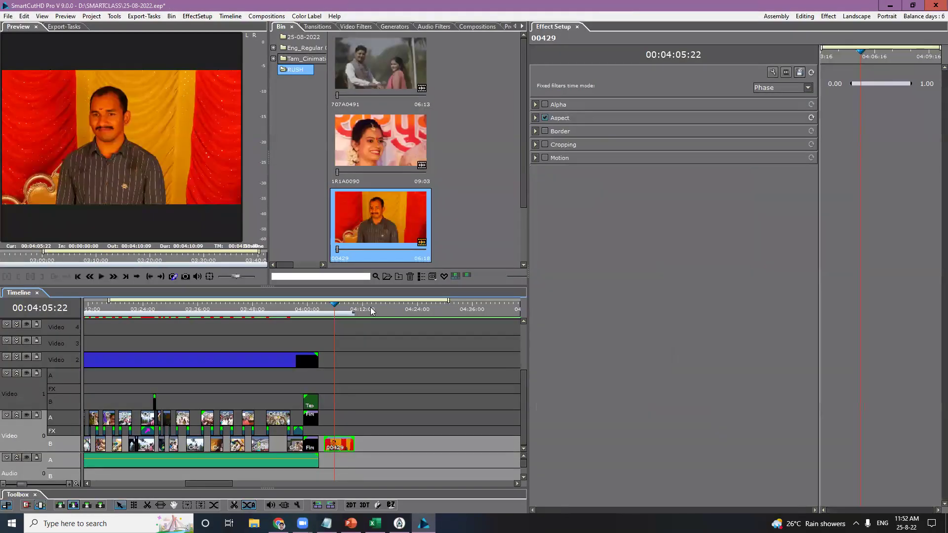
# Step: Show the 00429 segment at 00:04:06:16 and inspect that frame in full screen
pyautogui.click(339, 308)
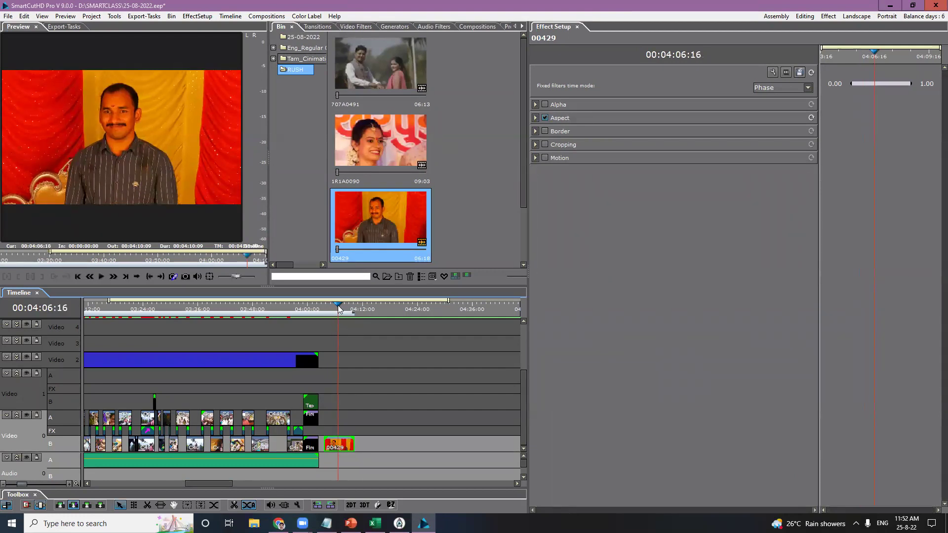
pyautogui.doubleClick(231, 179)
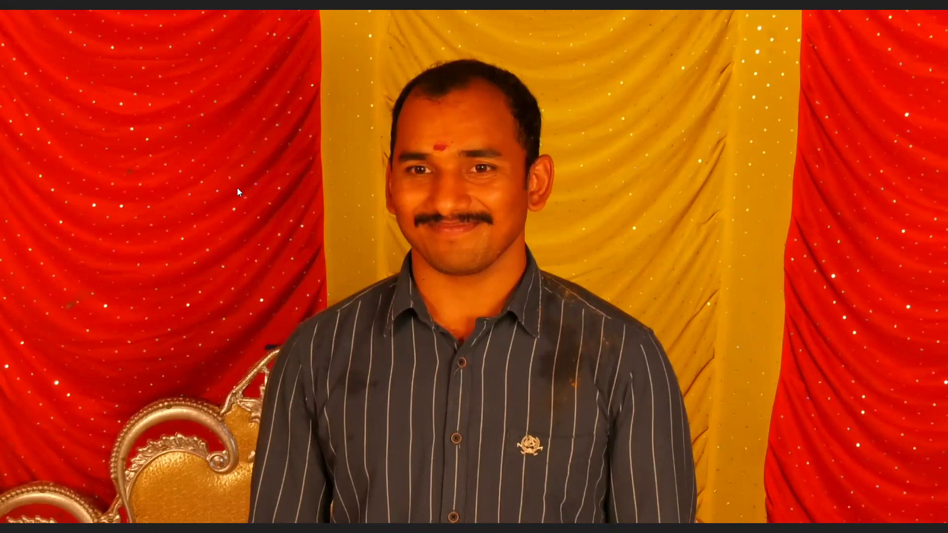
pyautogui.press('Escape')
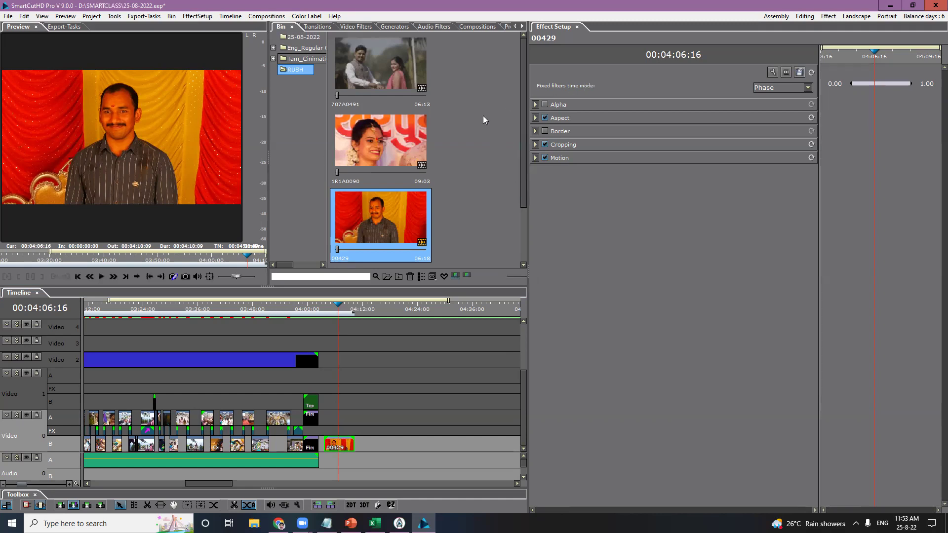
# Step: Widen the filter library area and apply the White Balance filter from the default Colors group to the 00429 segment on the timeline
pyautogui.click(357, 27)
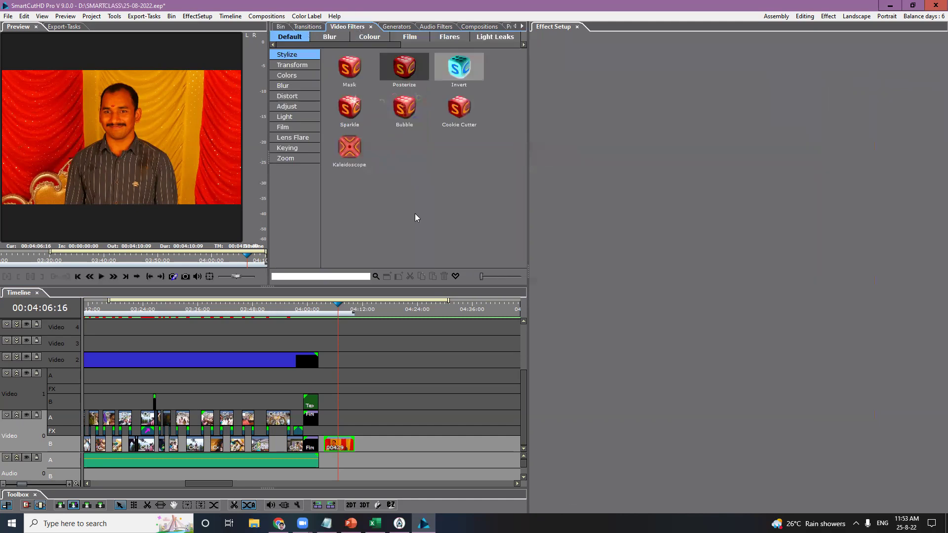
pyautogui.click(295, 76)
pyautogui.moveTo(528, 219); pyautogui.dragTo(638, 221)
pyautogui.click(597, 130)
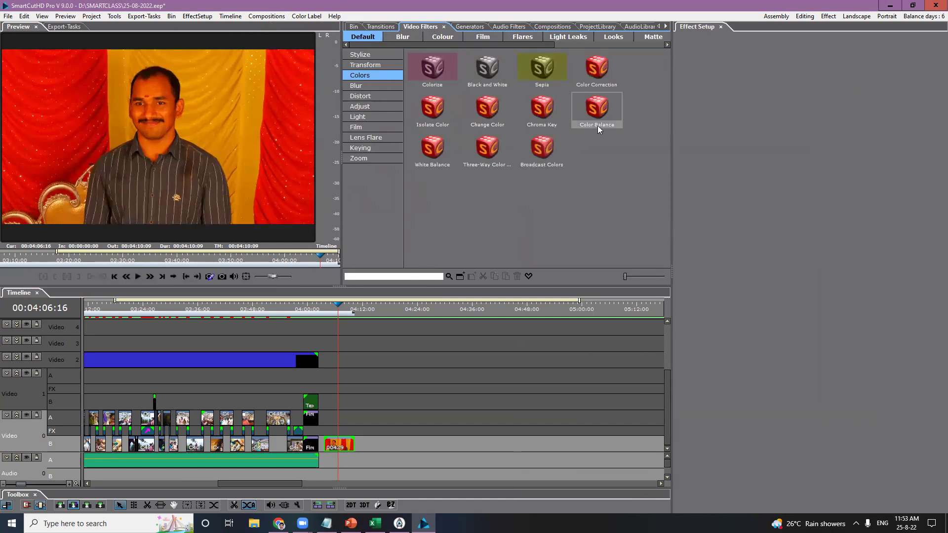
pyautogui.click(435, 152)
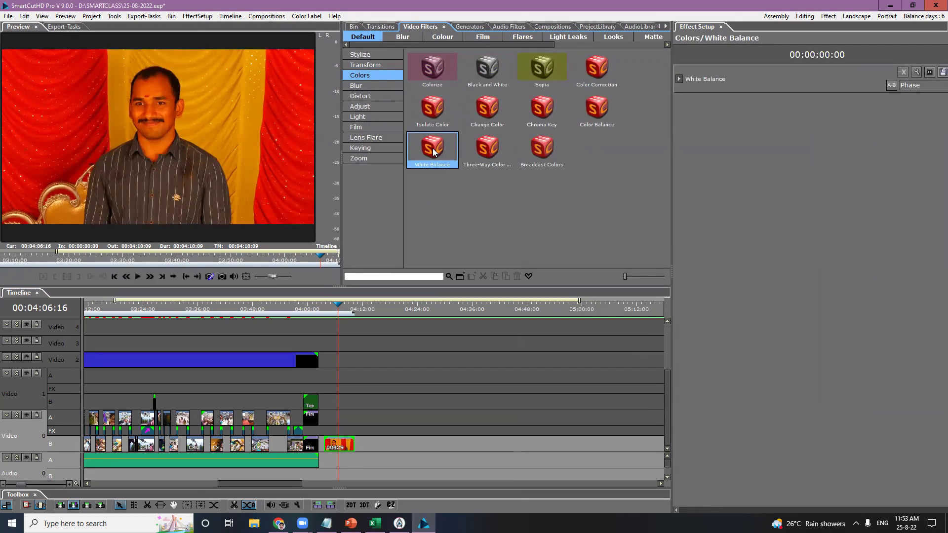
pyautogui.click(341, 447)
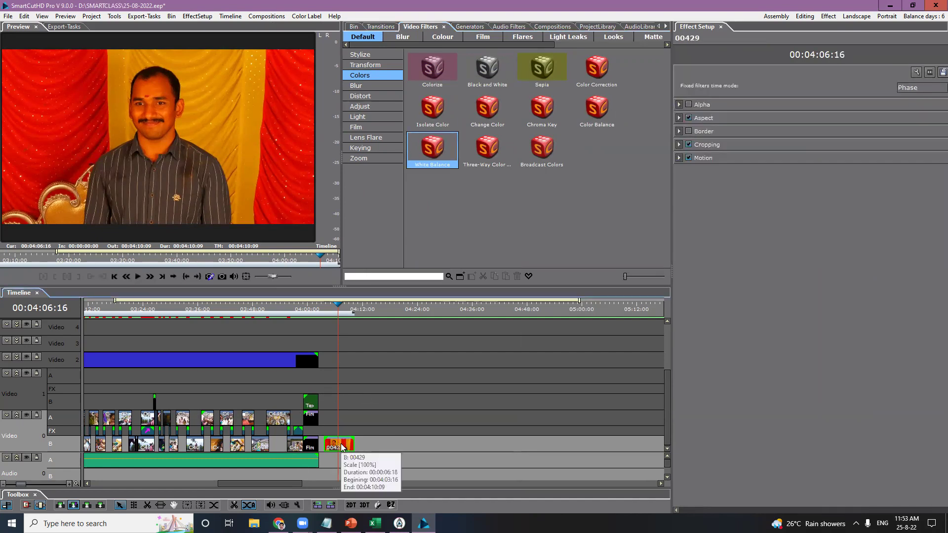
pyautogui.moveTo(437, 146); pyautogui.dragTo(341, 446)
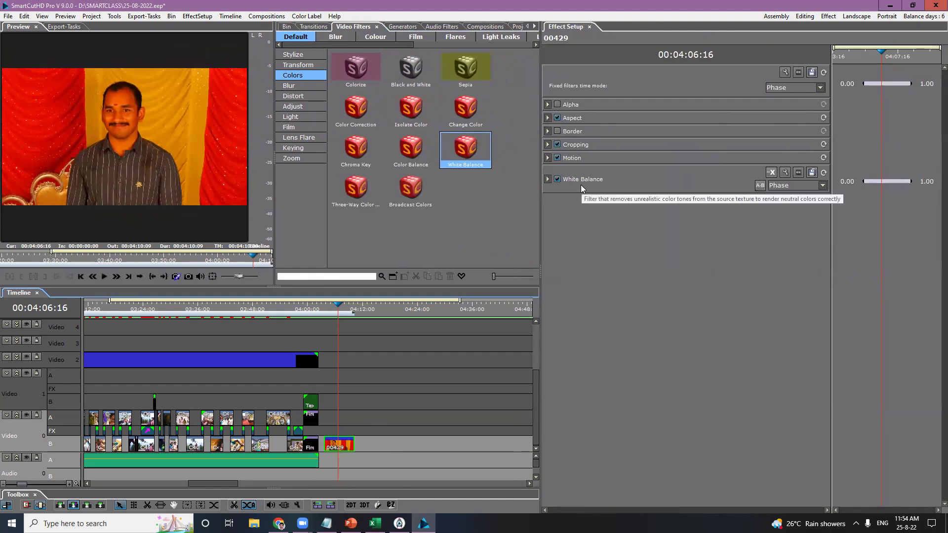
pyautogui.click(581, 186)
# Step: Switch to the Editing layout, load 00429 into the Source Preview, and size it about equal to the main Preview
pyautogui.click(784, 17)
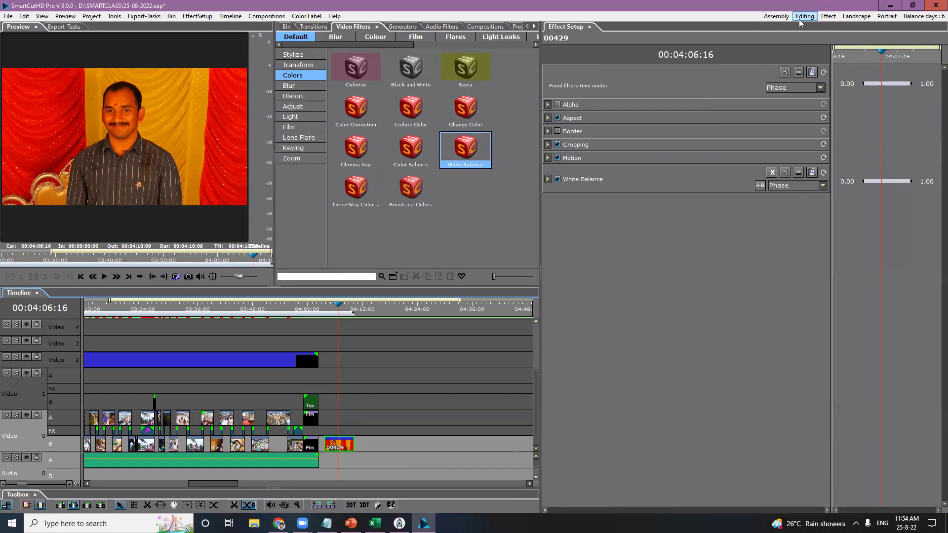
pyautogui.click(801, 19)
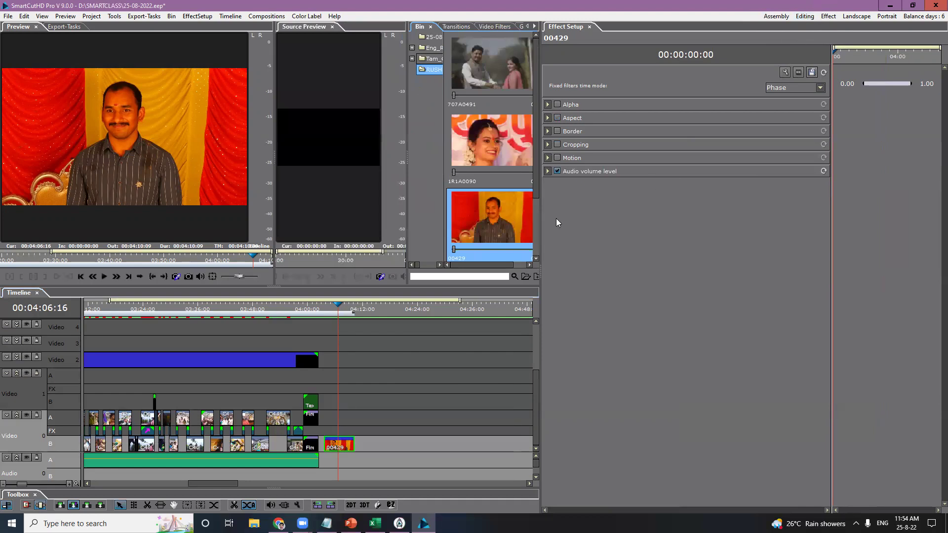
pyautogui.moveTo(541, 218); pyautogui.dragTo(692, 223)
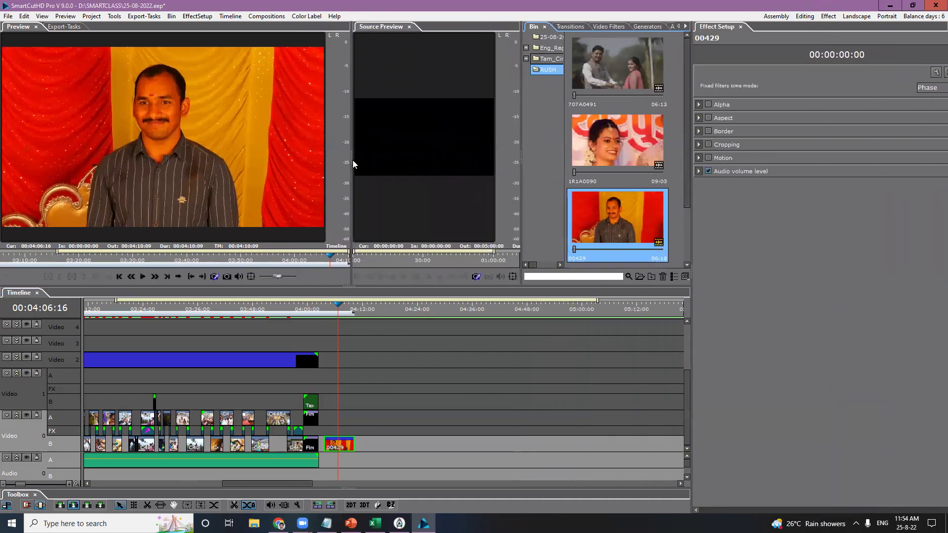
pyautogui.moveTo(350, 159); pyautogui.dragTo(256, 172)
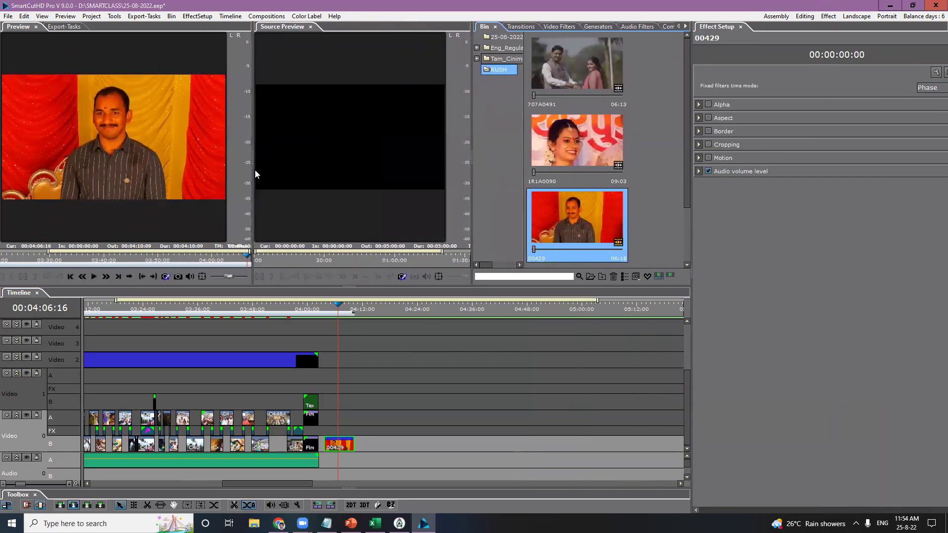
pyautogui.doubleClick(333, 441)
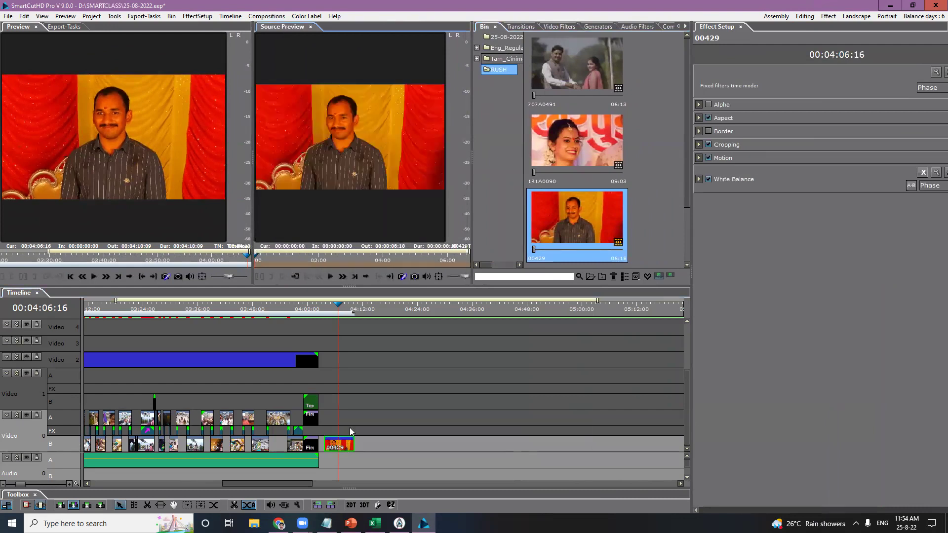
pyautogui.moveTo(473, 178); pyautogui.dragTo(578, 187)
pyautogui.moveTo(252, 161); pyautogui.dragTo(295, 161)
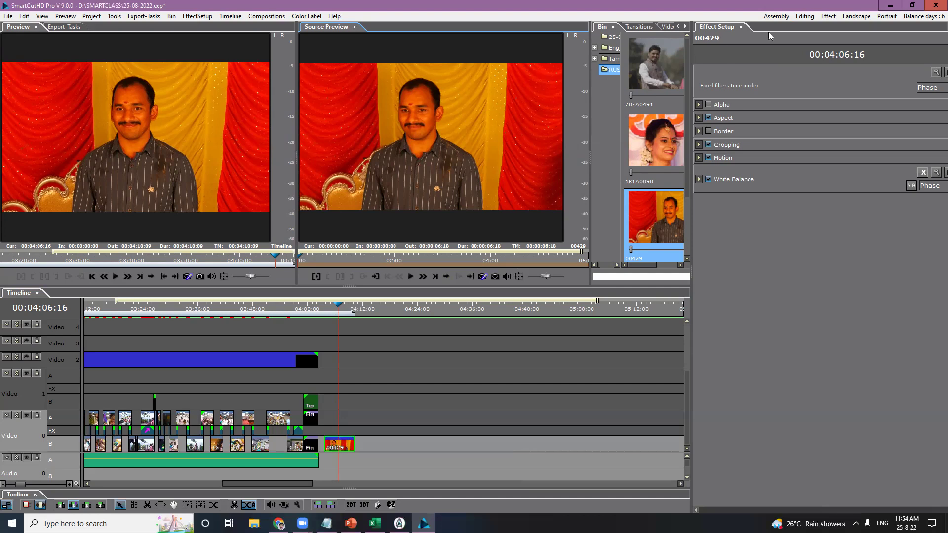
# Step: Widen the effect settings, expand White Balance, and sample the man's cheek in the Source Preview as the Reference White Color
pyautogui.click(808, 17)
pyautogui.moveTo(690, 202); pyautogui.dragTo(600, 198)
pyautogui.click(607, 179)
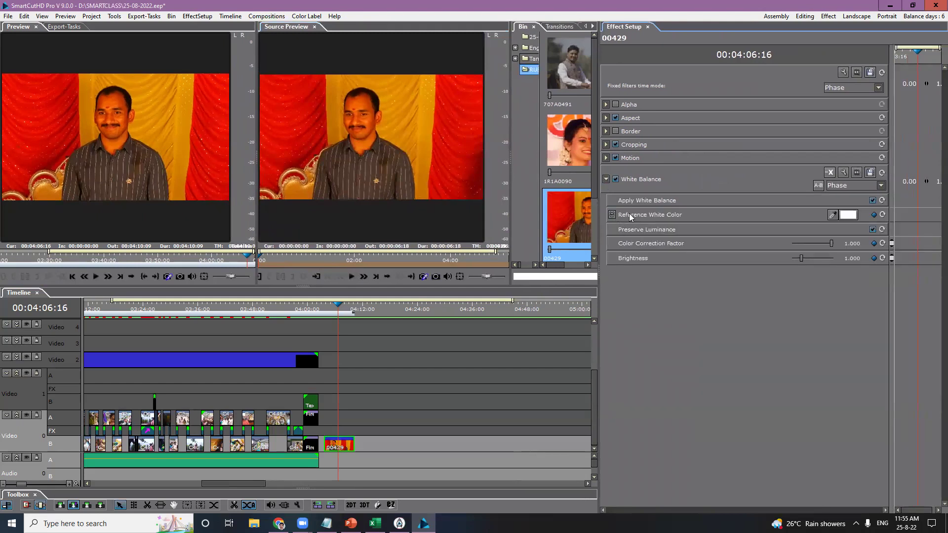
pyautogui.click(670, 218)
pyautogui.click(833, 219)
pyautogui.click(833, 219)
pyautogui.click(834, 220)
pyautogui.click(833, 219)
pyautogui.click(833, 219)
pyautogui.click(832, 219)
pyautogui.click(833, 214)
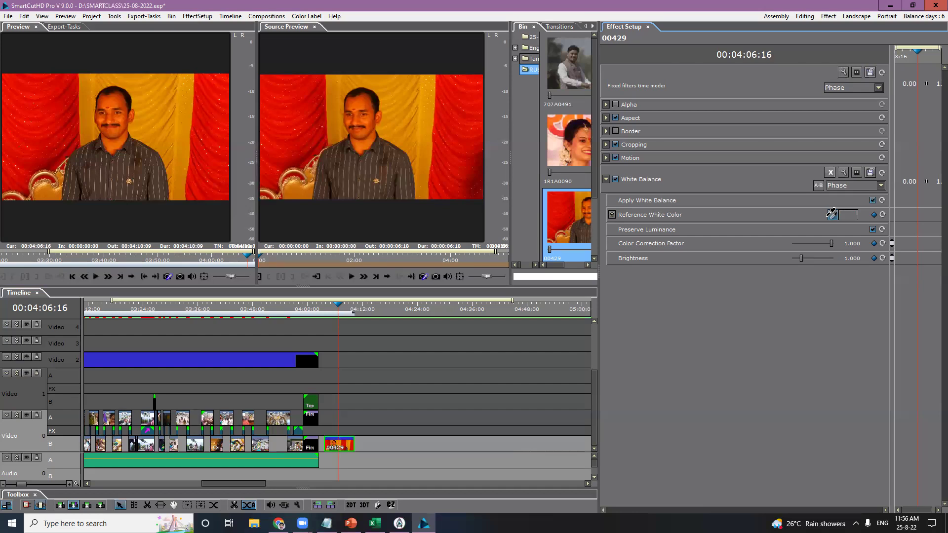
pyautogui.click(831, 214)
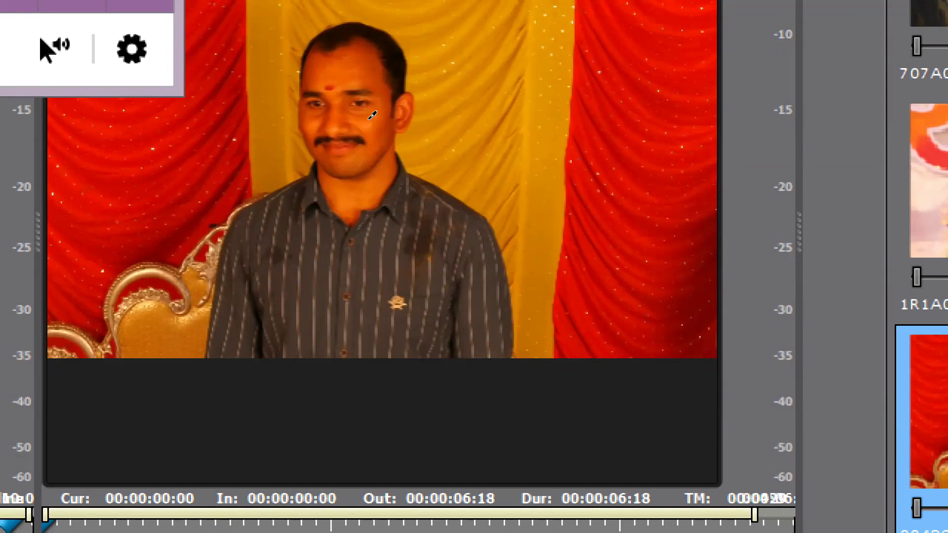
pyautogui.click(371, 117)
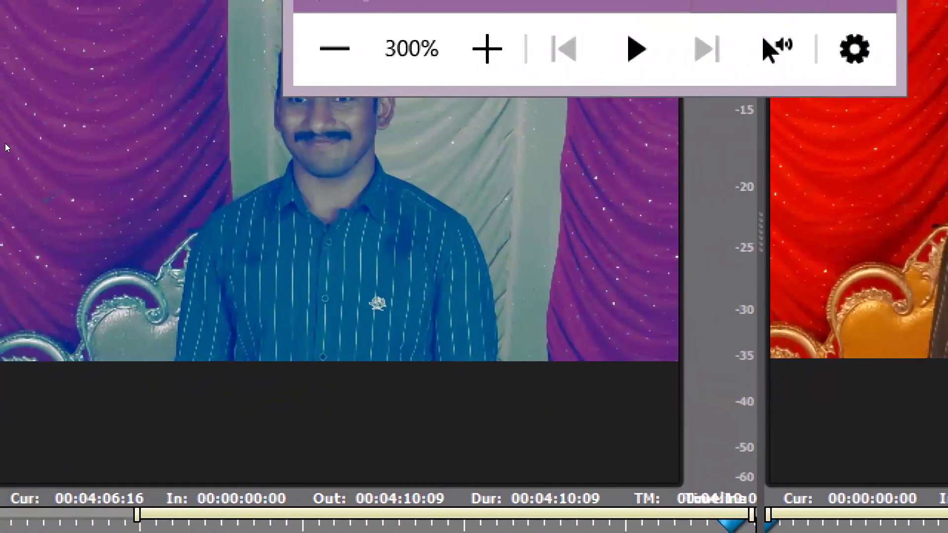
# Step: Return the screen magnification to 100%, close the Magnifier, and compare the white-balanced picture with the source picture
pyautogui.press('super+minus')
pyautogui.press('super+minus')
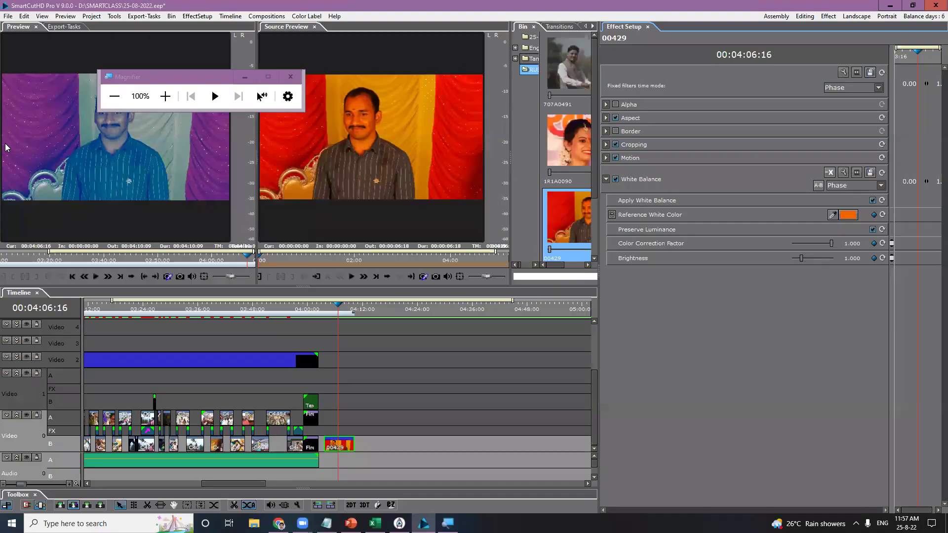
pyautogui.click(290, 76)
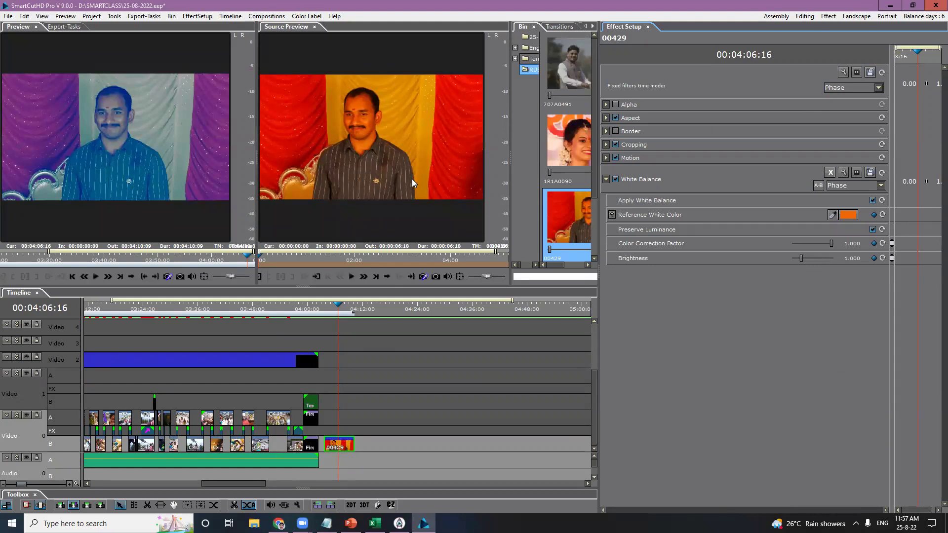
pyautogui.click(388, 173)
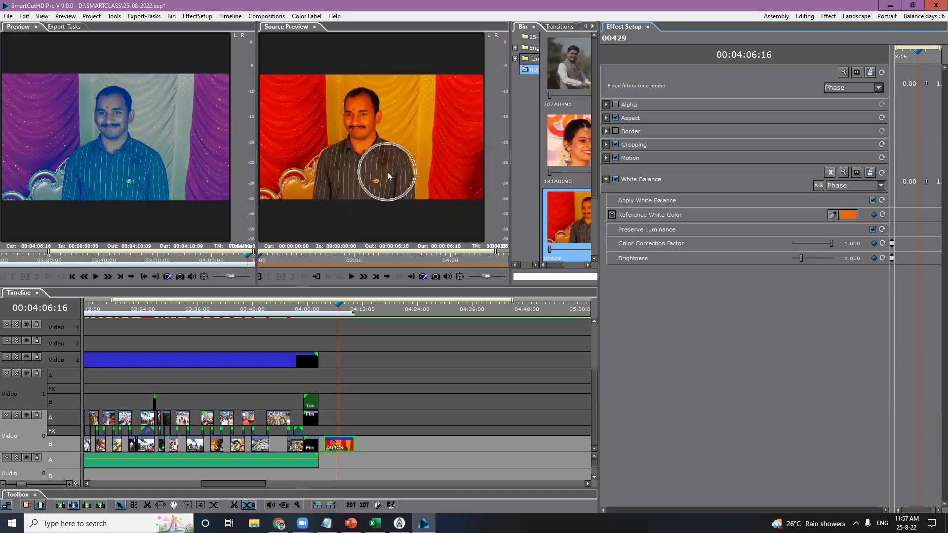
pyautogui.click(152, 151)
pyautogui.click(151, 148)
pyautogui.click(143, 145)
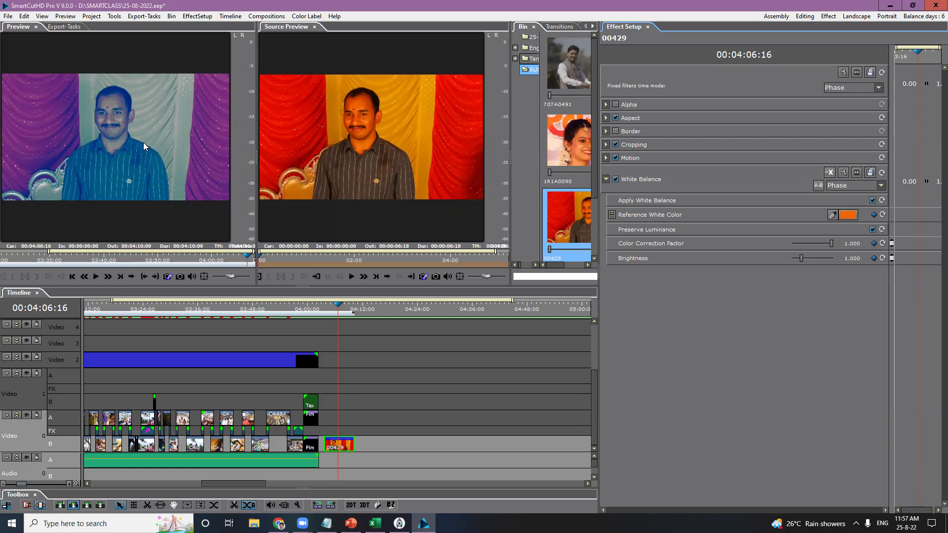
pyautogui.click(144, 142)
# Step: Expand the Reference White Color wheel and shift the reference from deep orange to a lighter, yellower orange
pyautogui.moveTo(599, 212); pyautogui.dragTo(562, 212)
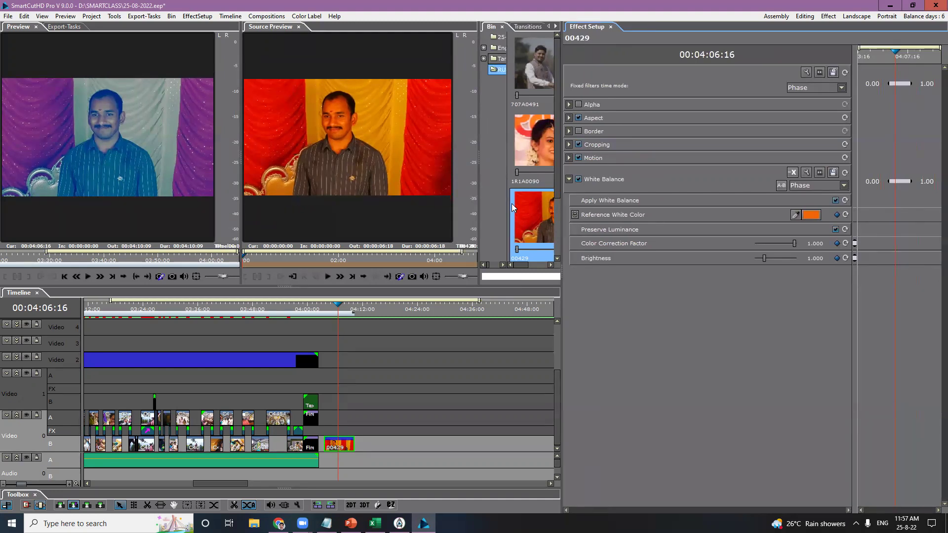
pyautogui.click(575, 216)
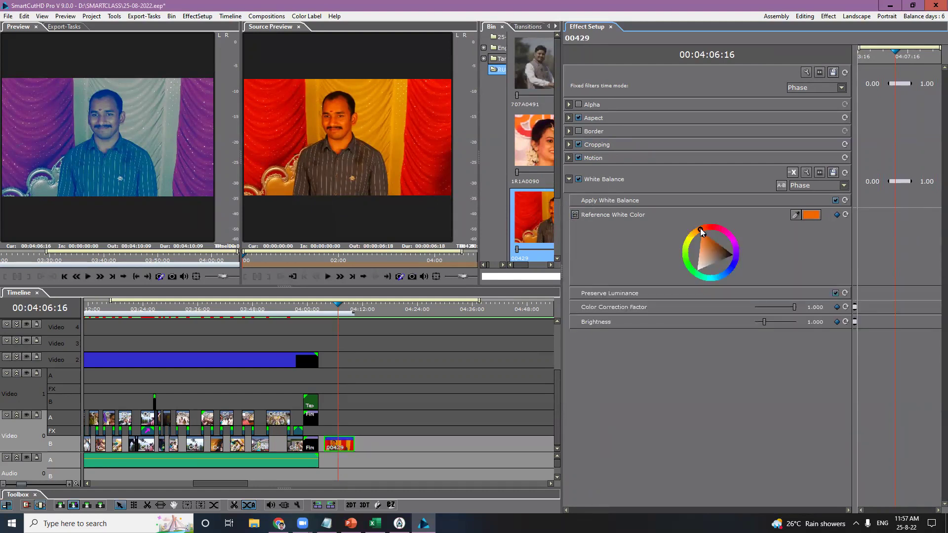
pyautogui.moveTo(698, 229); pyautogui.dragTo(697, 232)
pyautogui.click(704, 243)
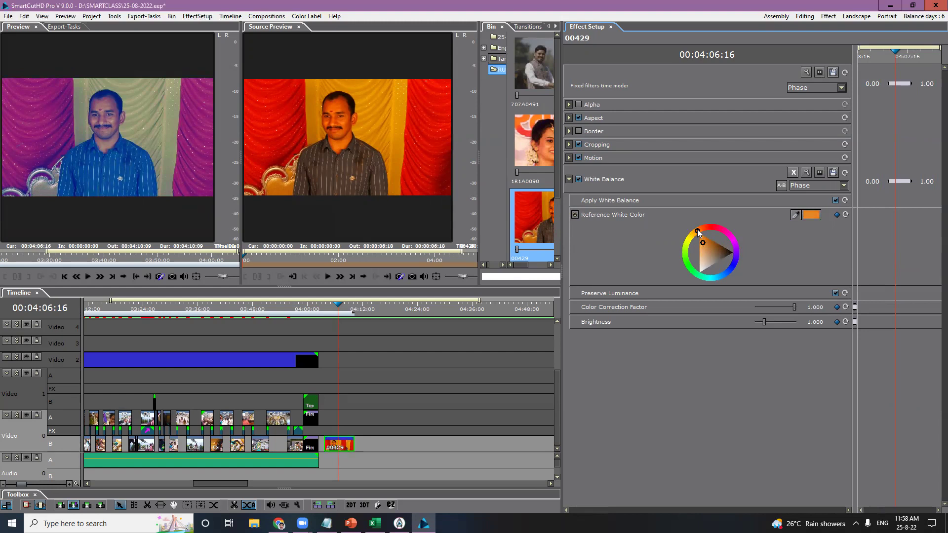
pyautogui.moveTo(699, 229); pyautogui.dragTo(693, 229)
pyautogui.moveTo(694, 229); pyautogui.dragTo(695, 229)
pyautogui.moveTo(695, 230); pyautogui.dragTo(697, 228)
pyautogui.click(702, 242)
pyautogui.click(700, 245)
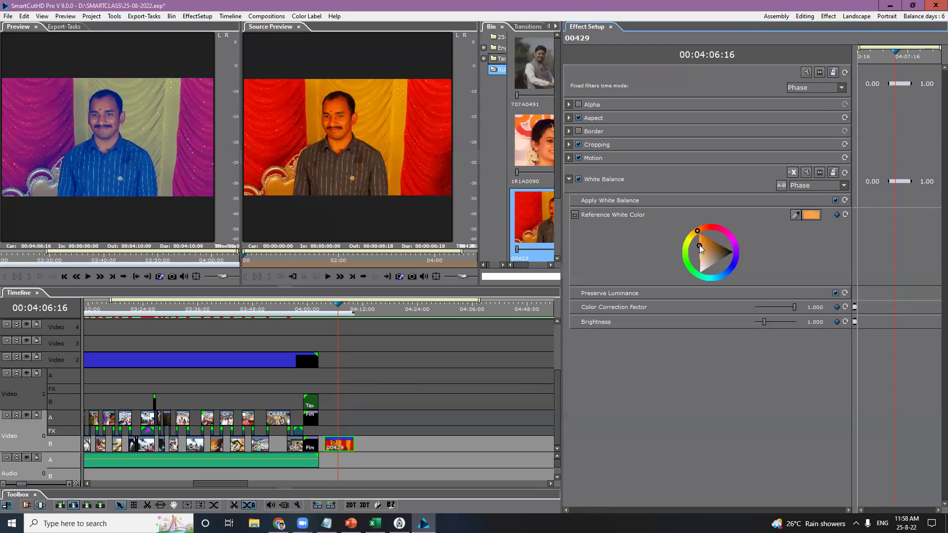
pyautogui.click(702, 242)
# Step: Try lowering the White Balance Color Correction Factor and reset it to its default
pyautogui.moveTo(795, 305); pyautogui.dragTo(789, 308)
pyautogui.moveTo(792, 307); pyautogui.dragTo(801, 306)
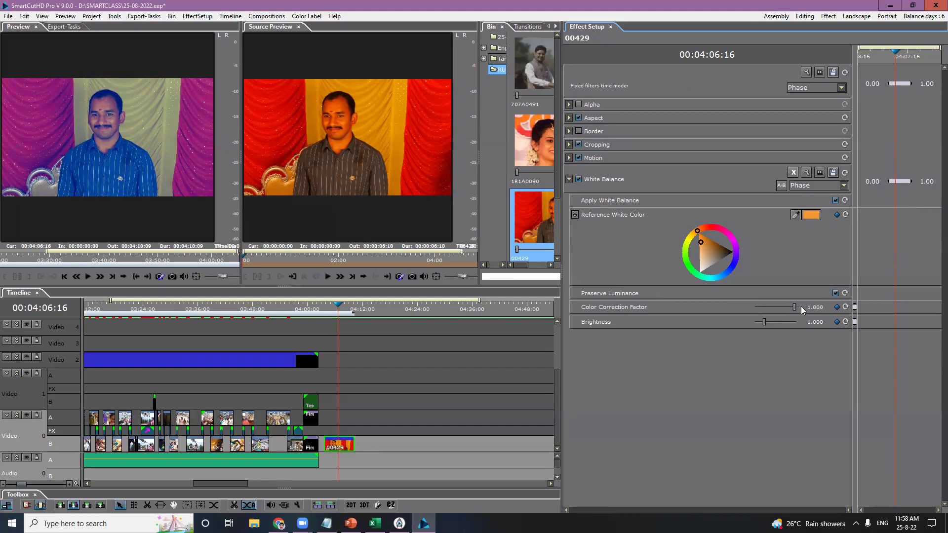
pyautogui.click(847, 307)
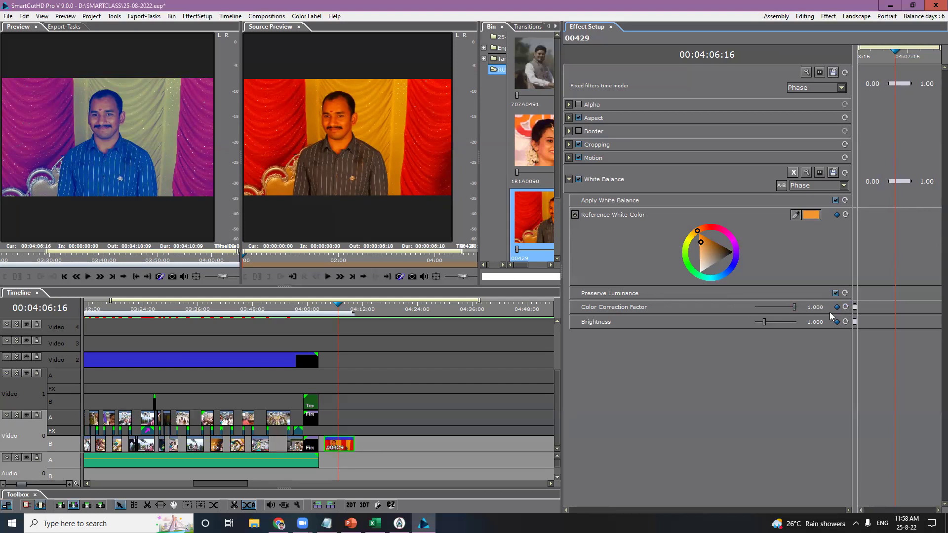
# Step: Raise the White Balance Brightness to 1.447 and fine-tune the Reference White Color to a slightly lighter orange
pyautogui.click(764, 322)
pyautogui.click(764, 322)
pyautogui.click(765, 322)
pyautogui.moveTo(765, 323); pyautogui.dragTo(767, 322)
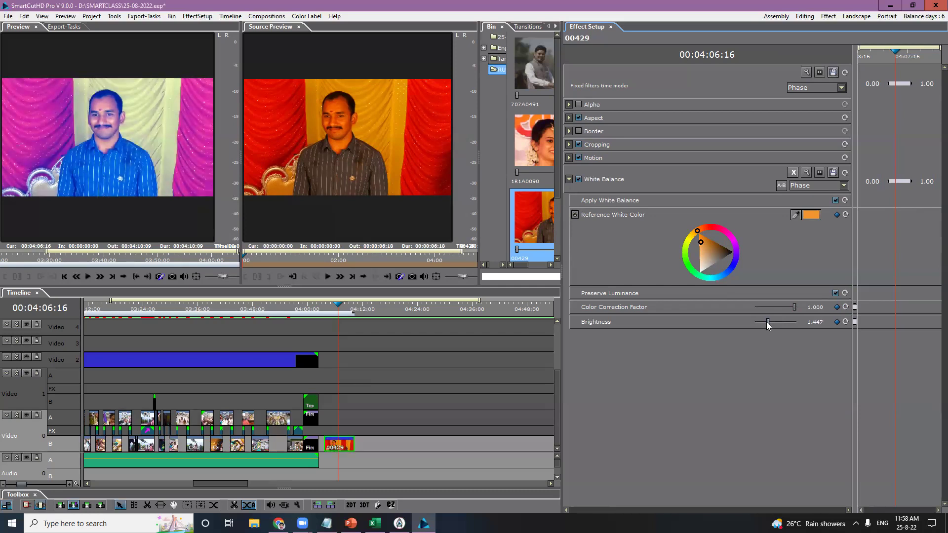
pyautogui.moveTo(696, 233); pyautogui.dragTo(696, 231)
pyautogui.moveTo(697, 230); pyautogui.dragTo(698, 242)
# Step: Compare the source frame and the white-balanced frame of 00429 in full screen, one after the other
pyautogui.doubleClick(358, 143)
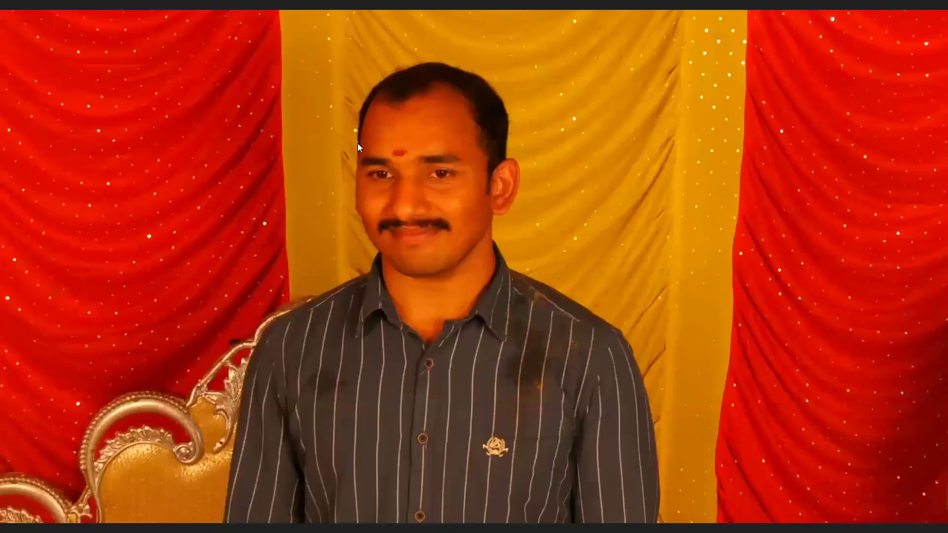
pyautogui.doubleClick(358, 143)
pyautogui.doubleClick(160, 145)
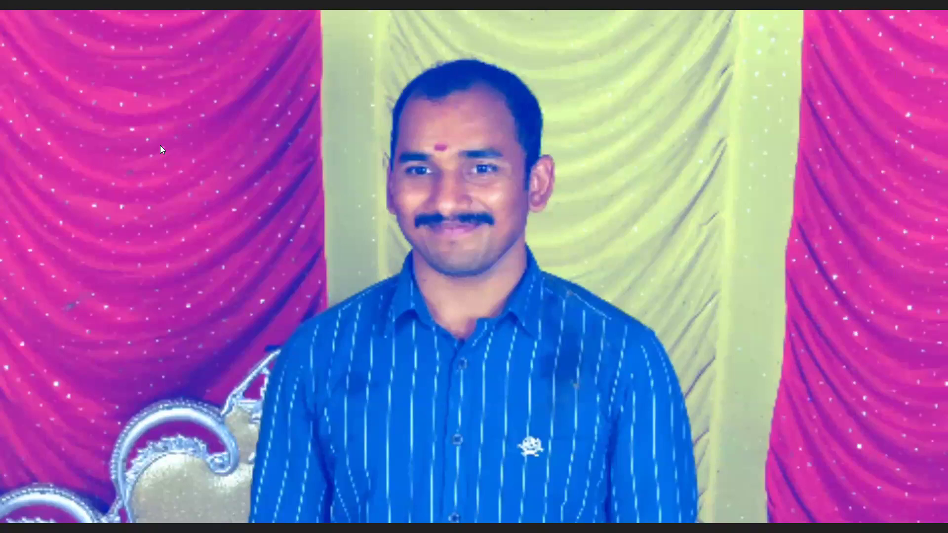
pyautogui.doubleClick(160, 145)
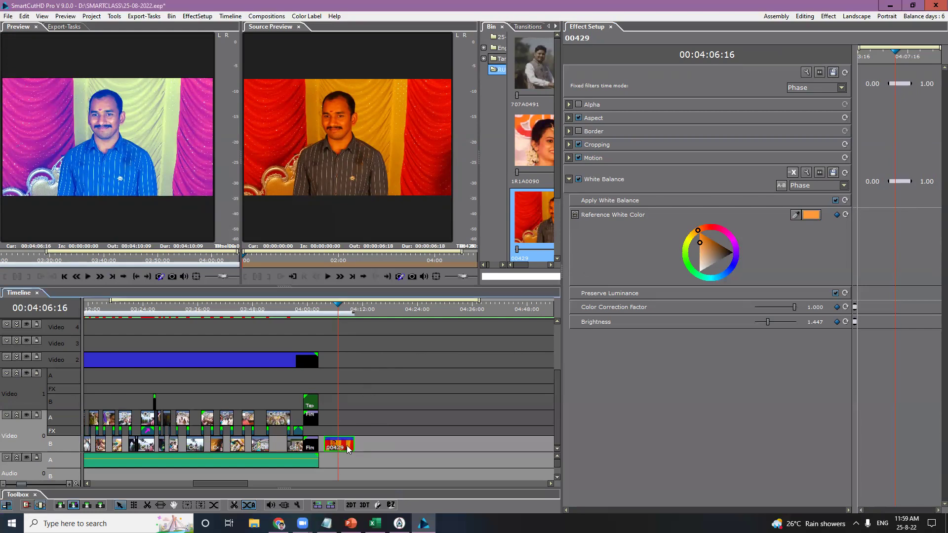
# Step: Remove the White Balance filter from the 00429 segment and show the timeline at 00:04:05:16
pyautogui.click(793, 173)
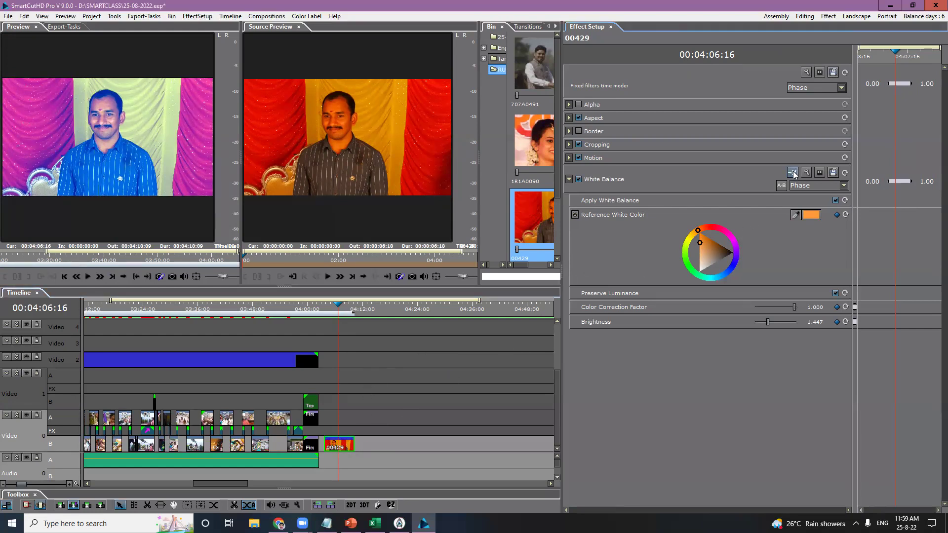
pyautogui.click(389, 374)
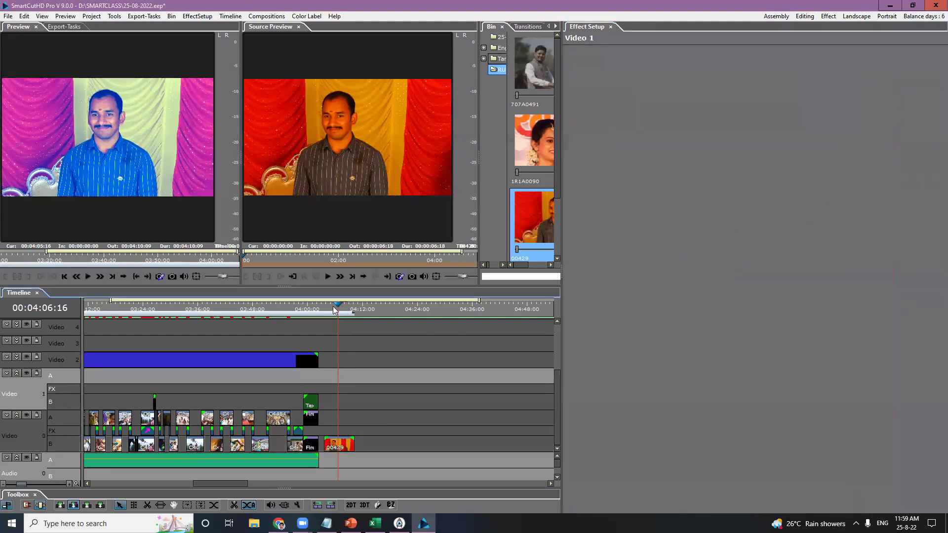
pyautogui.click(334, 309)
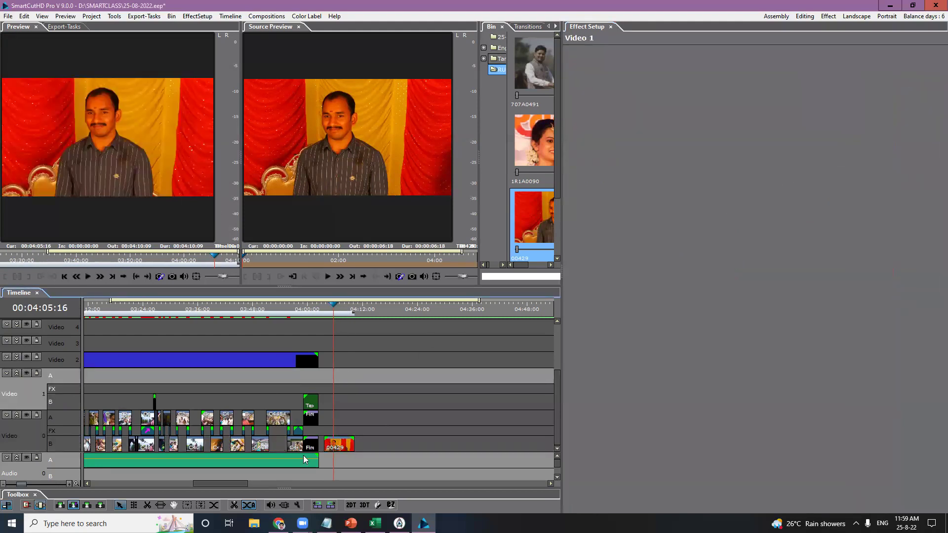
# Step: Apply Color Correction to the 00429 segment on the timeline and enlarge its settings area and the timeline preview
pyautogui.click(345, 446)
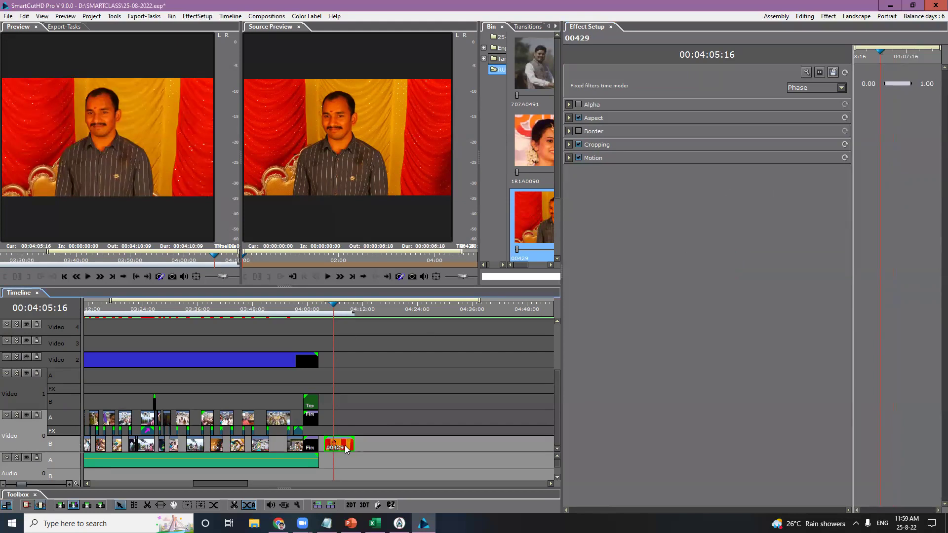
pyautogui.rightClick(345, 446)
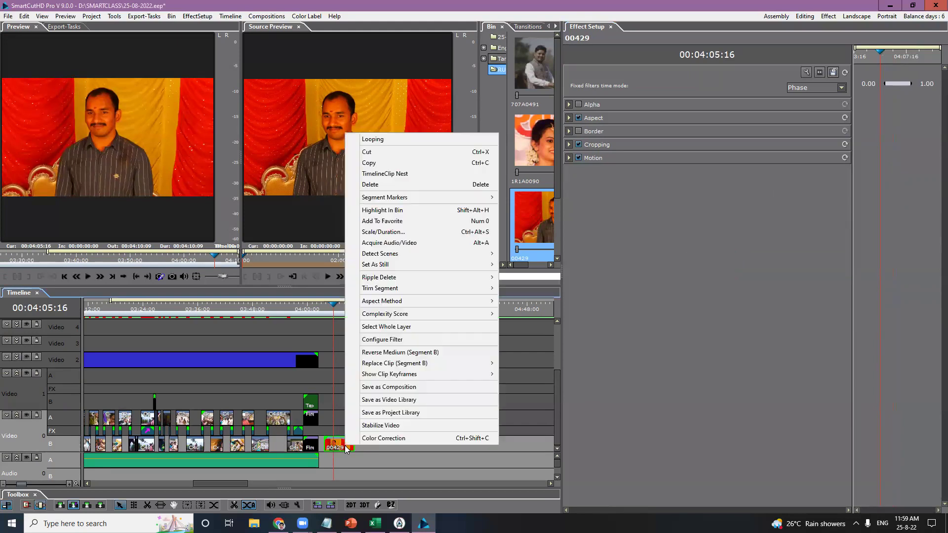
pyautogui.click(381, 439)
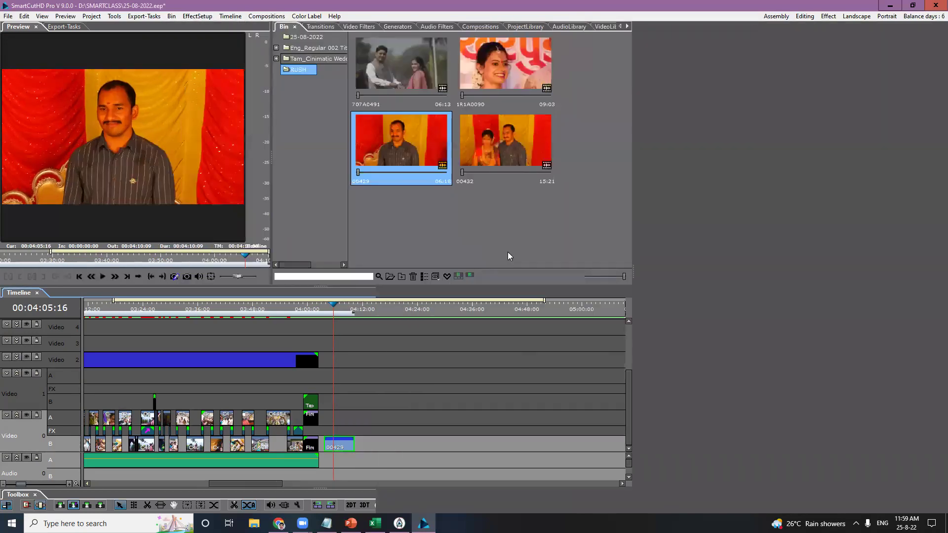
pyautogui.moveTo(632, 230); pyautogui.dragTo(490, 230)
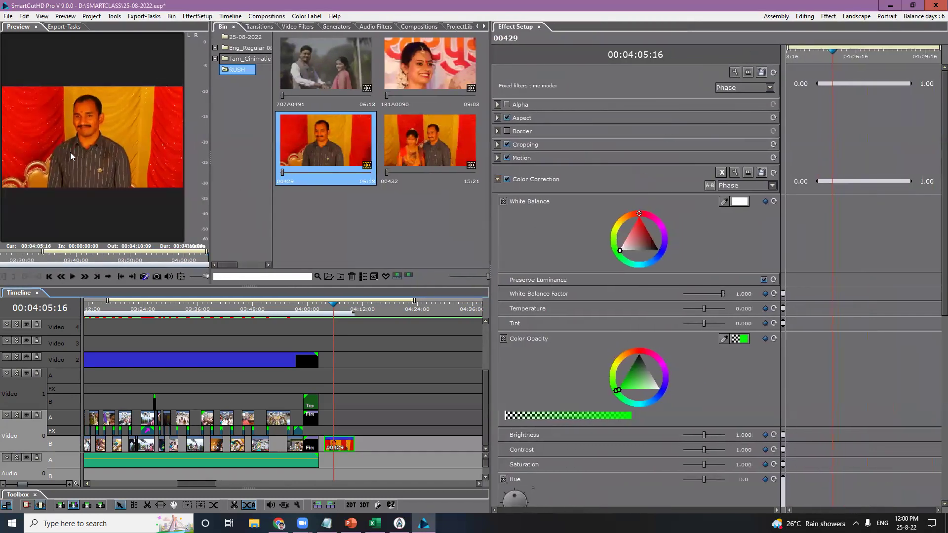
pyautogui.moveTo(212, 157); pyautogui.dragTo(353, 177)
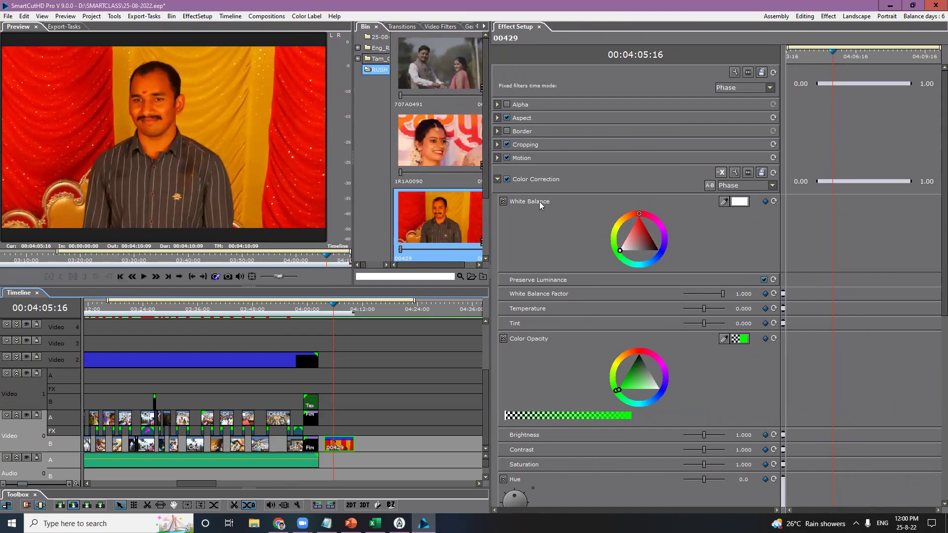
# Step: Sample the Color Correction White Balance colour from the man's face and shift it to a slightly lighter orange
pyautogui.click(724, 201)
pyautogui.click(158, 111)
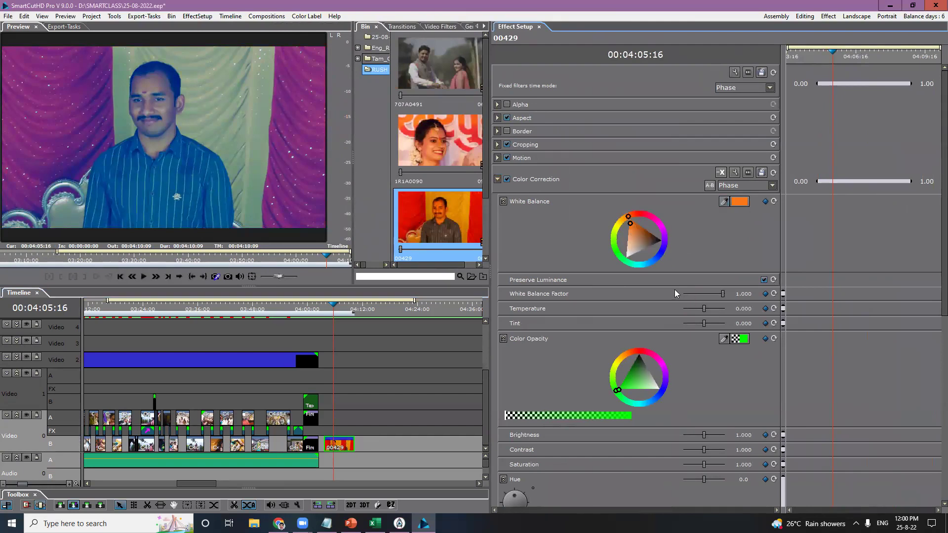
pyautogui.click(629, 227)
# Step: Set the Color Correction Temperature to 0.184 and Tint to 0.079
pyautogui.moveTo(704, 310); pyautogui.dragTo(700, 310)
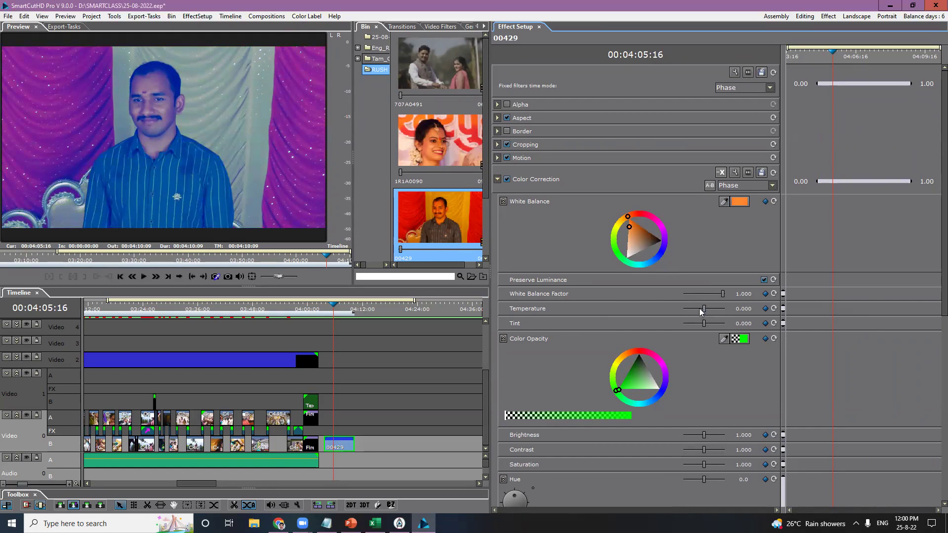
pyautogui.click(705, 310)
pyautogui.moveTo(704, 324); pyautogui.dragTo(708, 310)
# Step: Set Brightness to 1.158, Contrast to 1.237 and Saturation to 0.789 for 00429
pyautogui.moveTo(705, 435); pyautogui.dragTo(707, 436)
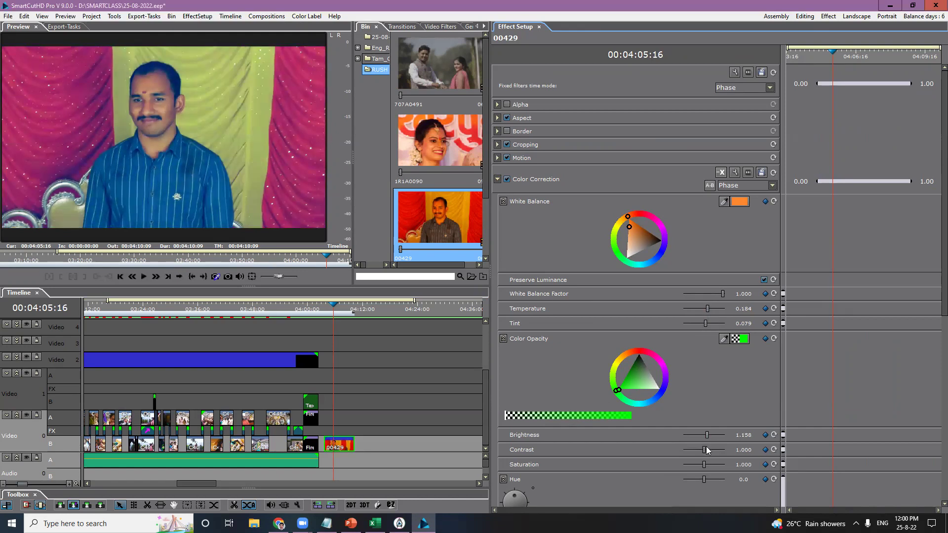
pyautogui.moveTo(705, 451); pyautogui.dragTo(710, 453)
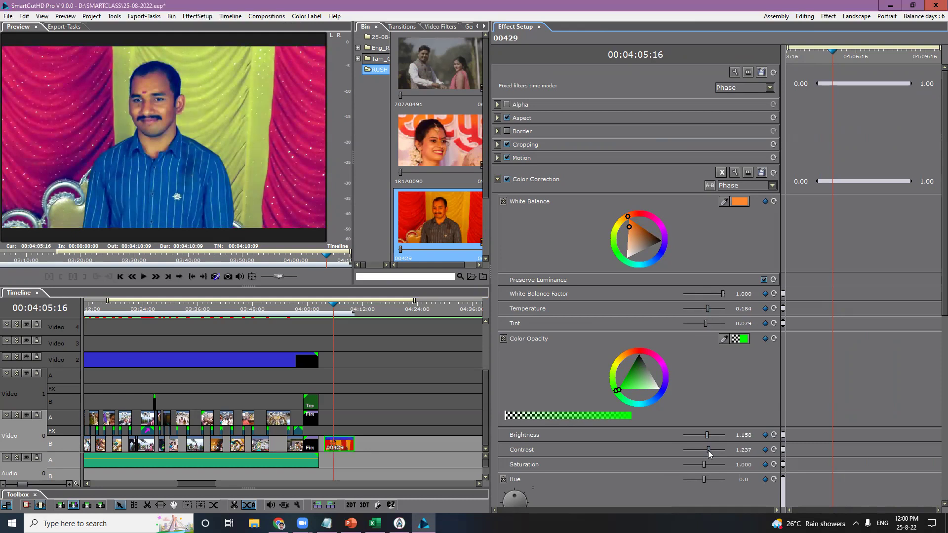
pyautogui.moveTo(704, 466); pyautogui.dragTo(700, 465)
# Step: Try other white tones on 00429, bringing Temperature to 0.105 and Tint to 0.026
pyautogui.moveTo(706, 308); pyautogui.dragTo(707, 308)
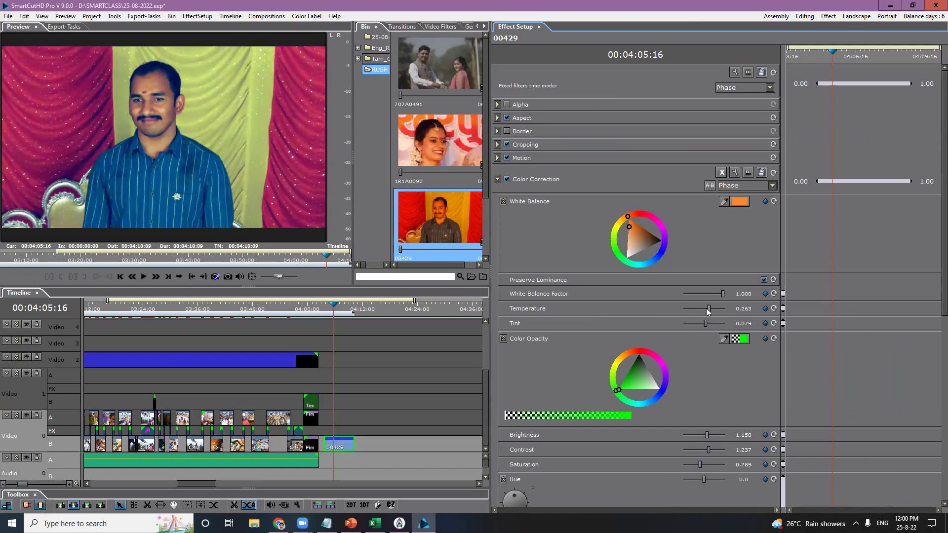
pyautogui.click(703, 308)
pyautogui.moveTo(705, 325); pyautogui.dragTo(705, 322)
pyautogui.click(706, 324)
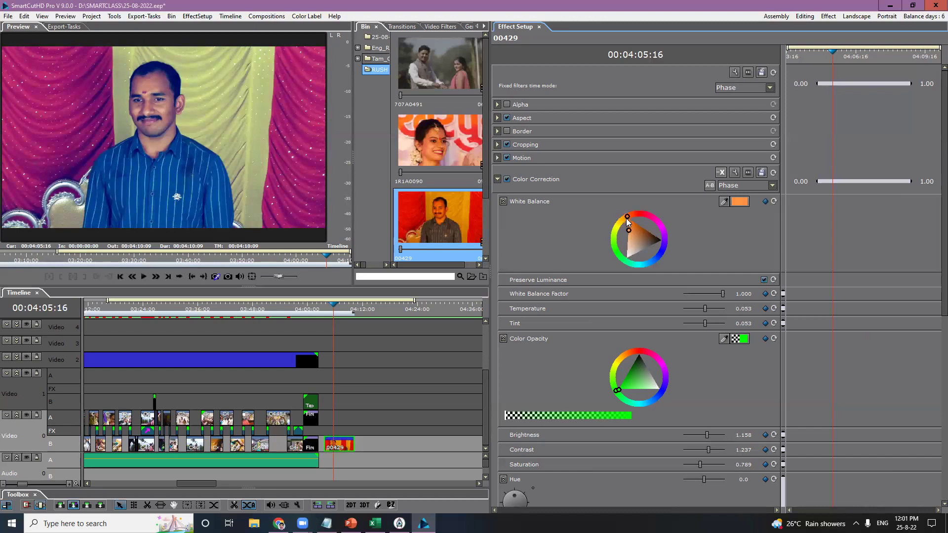
pyautogui.moveTo(708, 309); pyautogui.dragTo(704, 324)
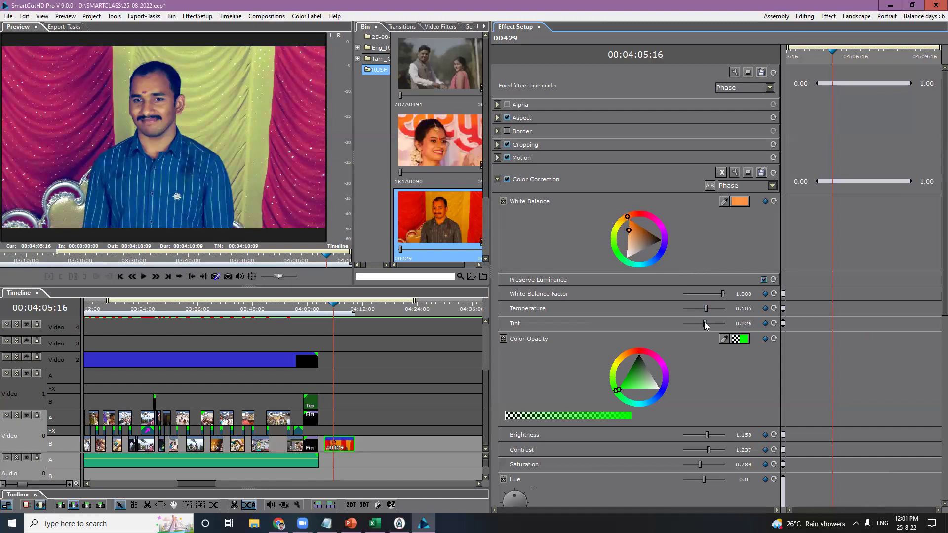
# Step: Enter precise values of 0.056 for Tint and 0.045 for Temperature
pyautogui.doubleClick(753, 324)
pyautogui.doubleClick(751, 323)
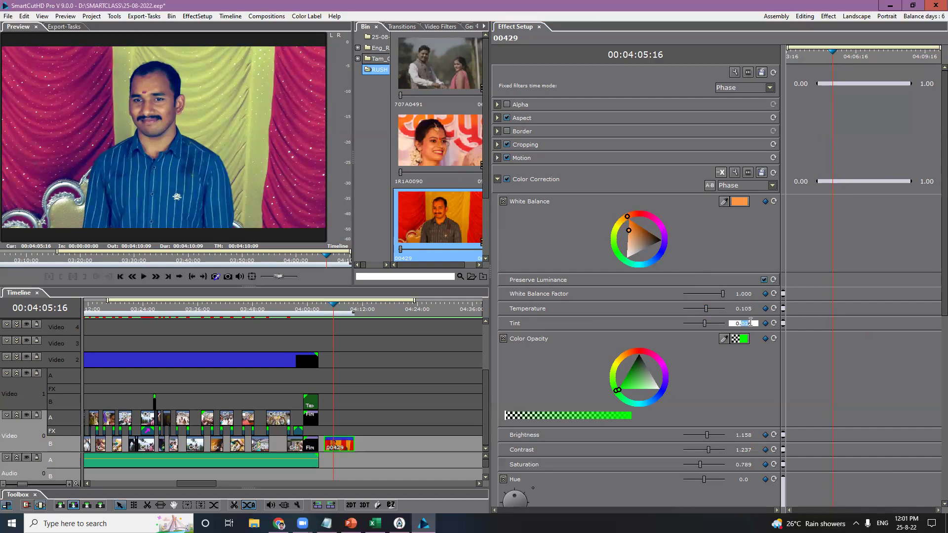
pyautogui.write('56')
pyautogui.click(750, 308)
pyautogui.click(747, 306)
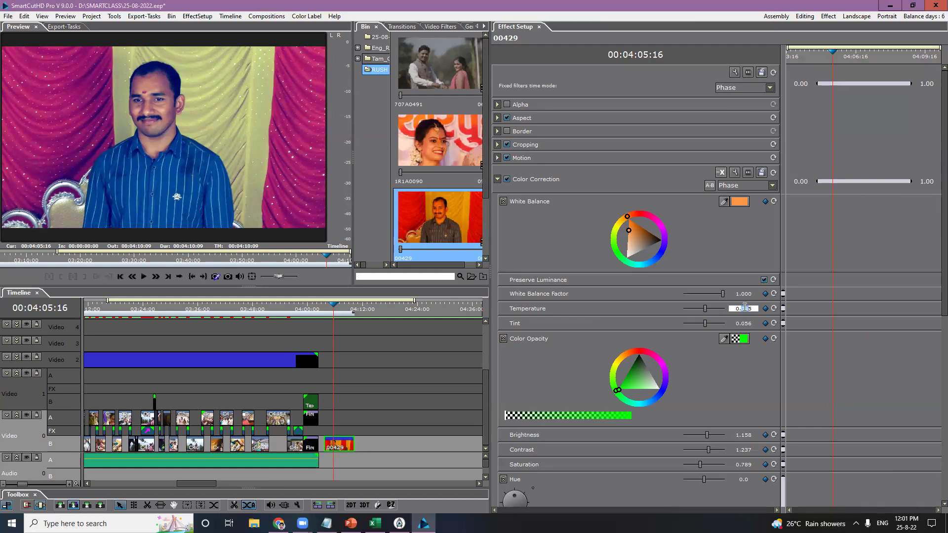
pyautogui.click(746, 294)
# Step: Fine-tune Brightness to 1.208 and Contrast to 1.277, and nudge the White Balance colour inside its triangle
pyautogui.click(747, 438)
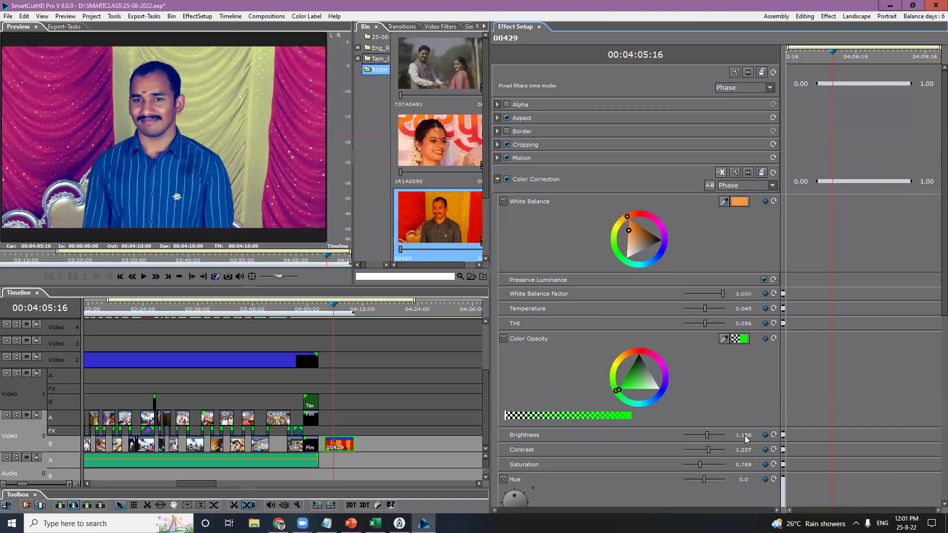
pyautogui.scroll(1, 747, 438)
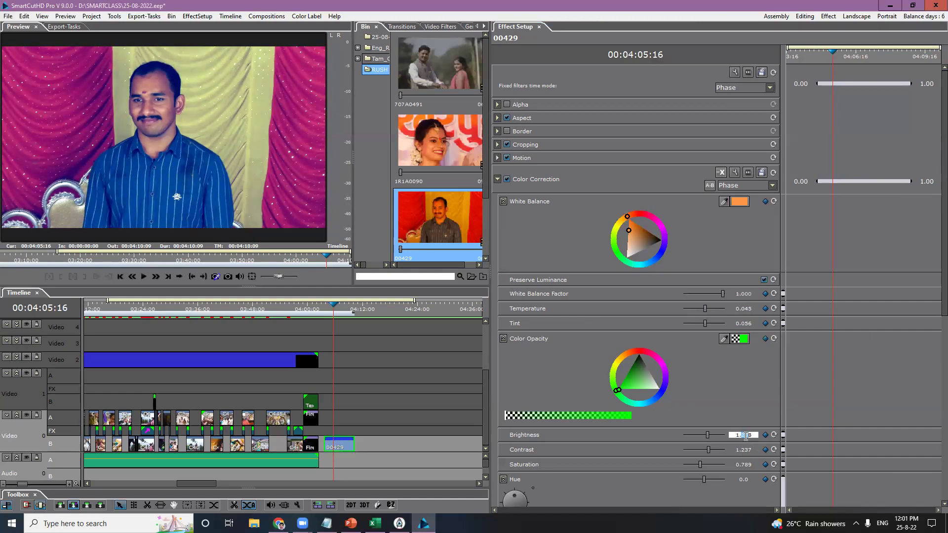
pyautogui.click(746, 448)
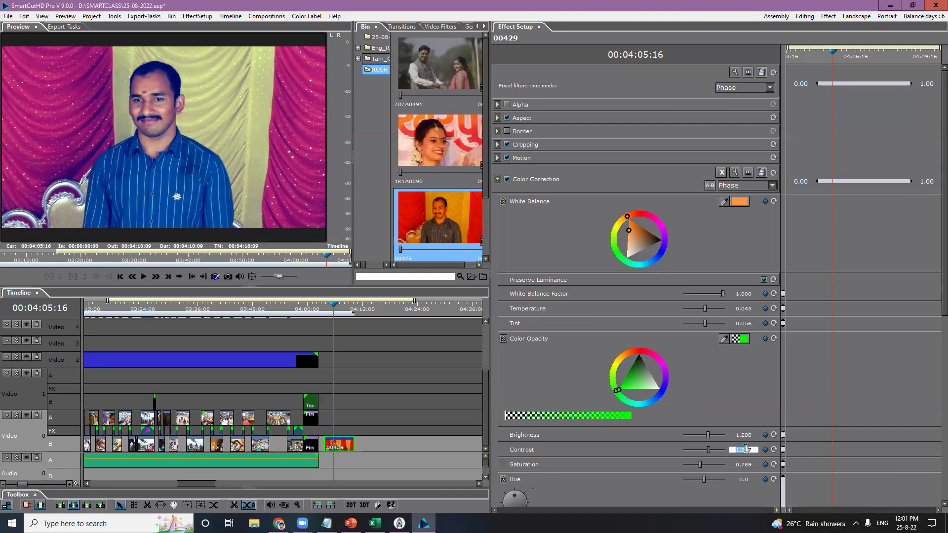
pyautogui.scroll(1, 747, 449)
pyautogui.click(629, 234)
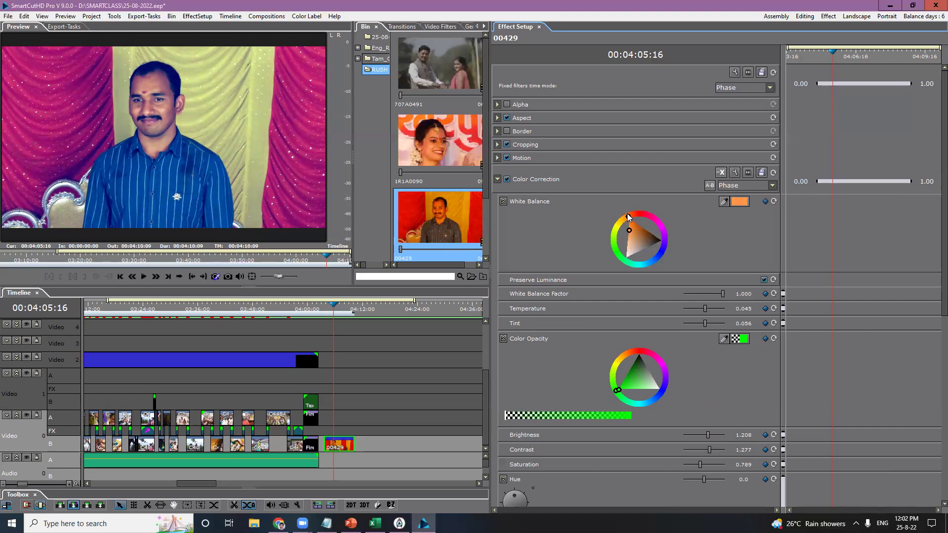
# Step: Show the original 00429 clip in the Source Preview beside the corrected timeline preview, both at similar size, for comparison
pyautogui.click(805, 16)
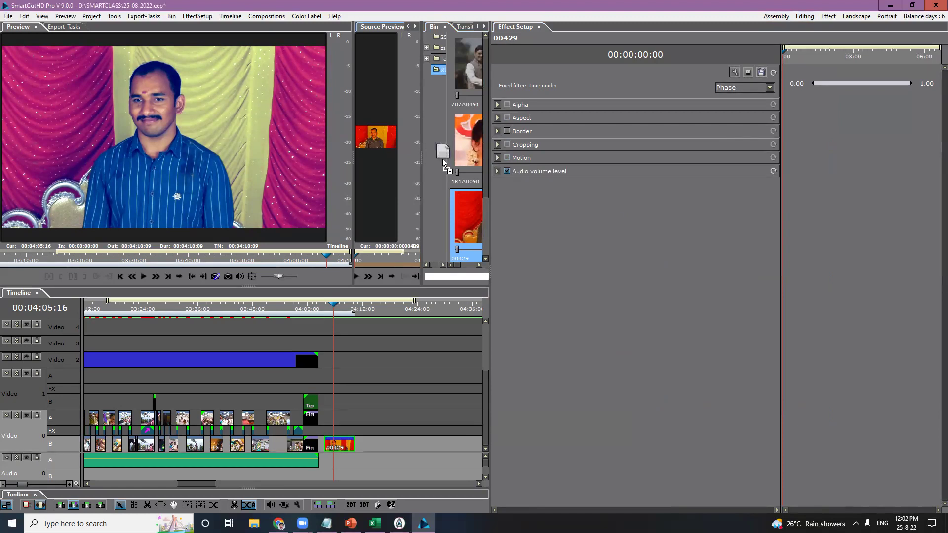
pyautogui.moveTo(421, 151); pyautogui.dragTo(614, 175)
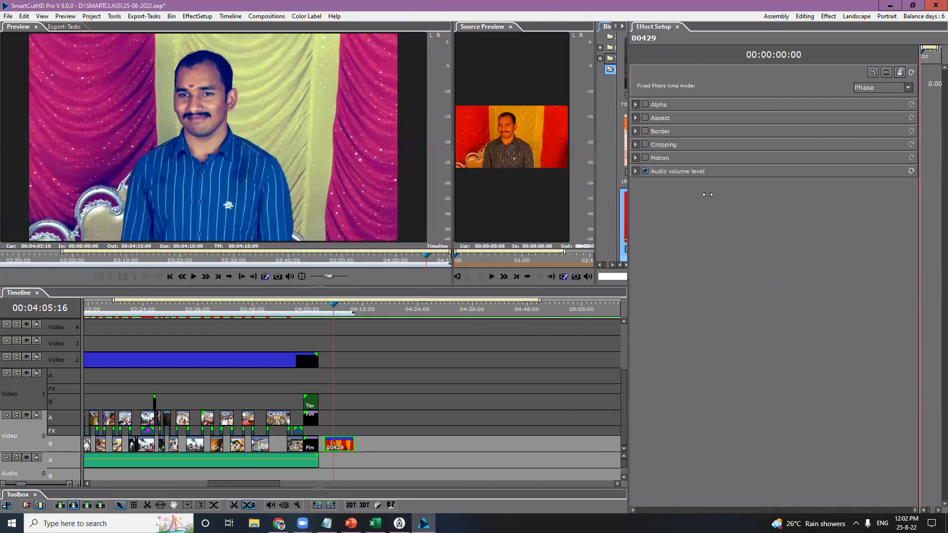
pyautogui.click(542, 163)
pyautogui.moveTo(542, 160); pyautogui.dragTo(338, 162)
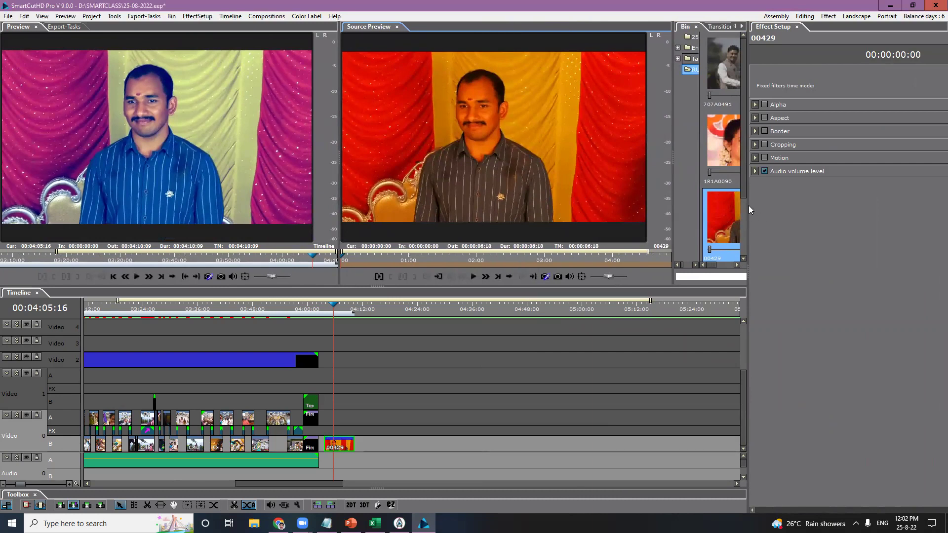
pyautogui.moveTo(747, 210); pyautogui.dragTo(590, 371)
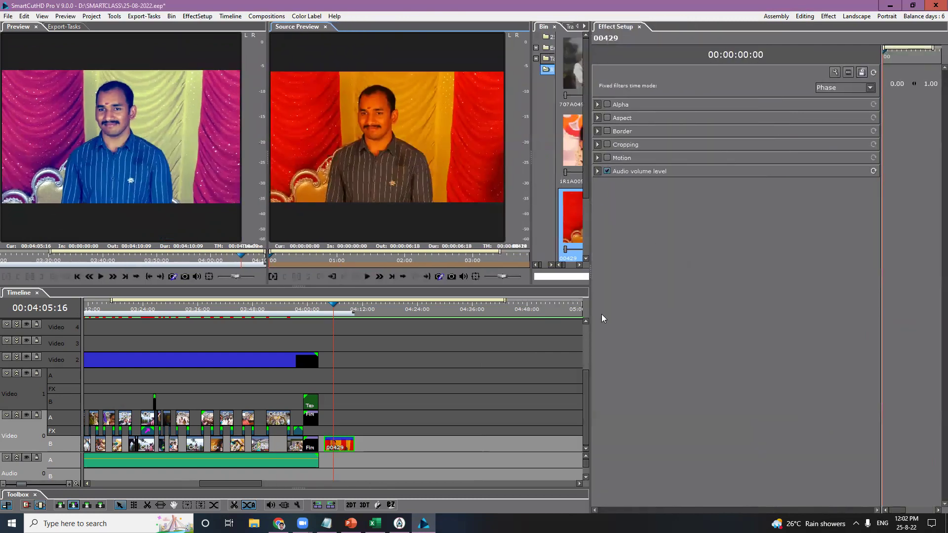
# Step: Set the Global Red Balance in the Color Correction of the 00429 segment to -0.030
pyautogui.scroll(3, 424, 404)
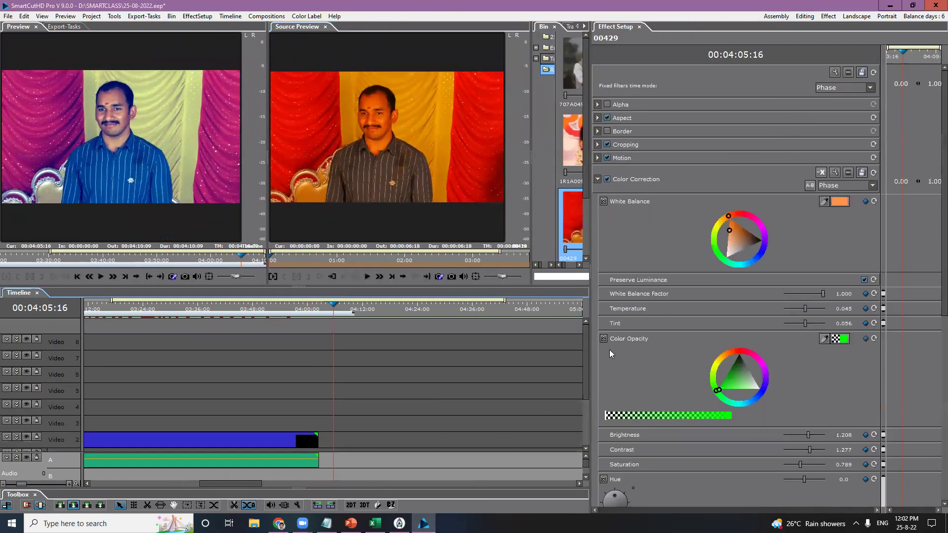
pyautogui.scroll(-3, 935, 279)
pyautogui.scroll(-5, 935, 280)
pyautogui.scroll(-2, 935, 369)
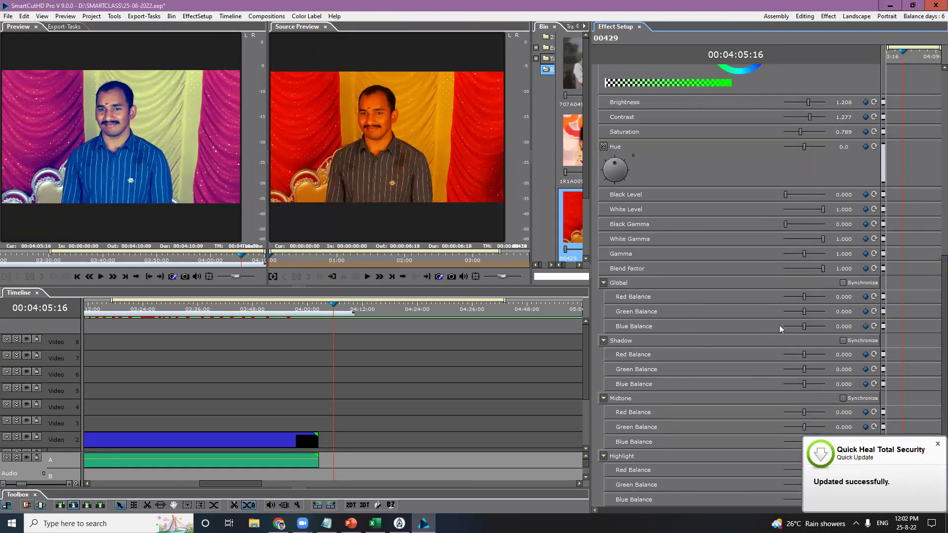
pyautogui.click(840, 297)
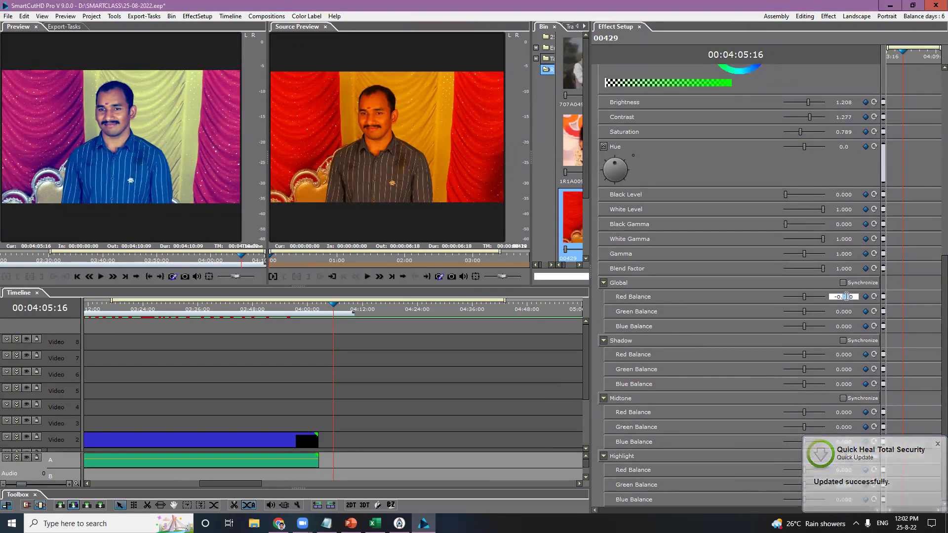
pyautogui.moveTo(846, 297); pyautogui.dragTo(830, 299)
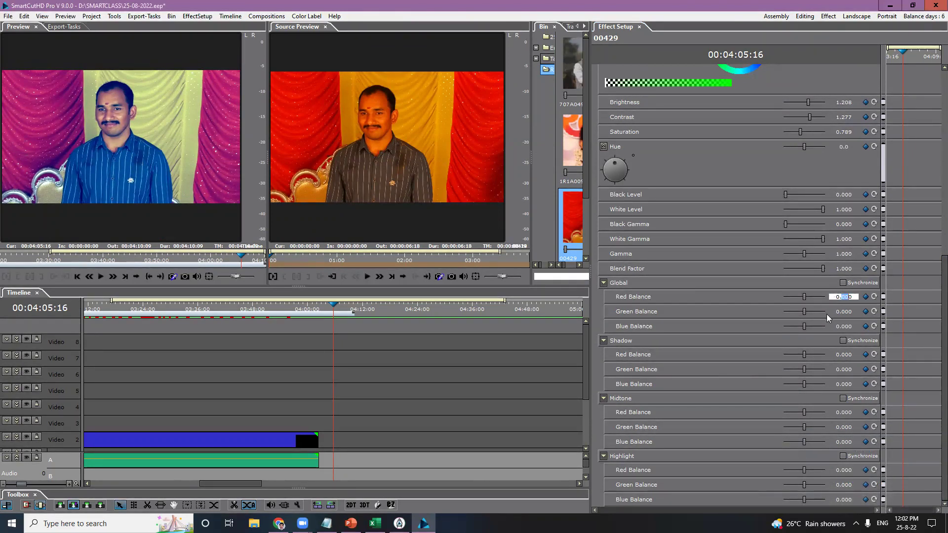
pyautogui.click(847, 296)
# Step: Lower the Global Green Balance slightly below zero and set the Global Blue Balance to -0.030
pyautogui.click(849, 312)
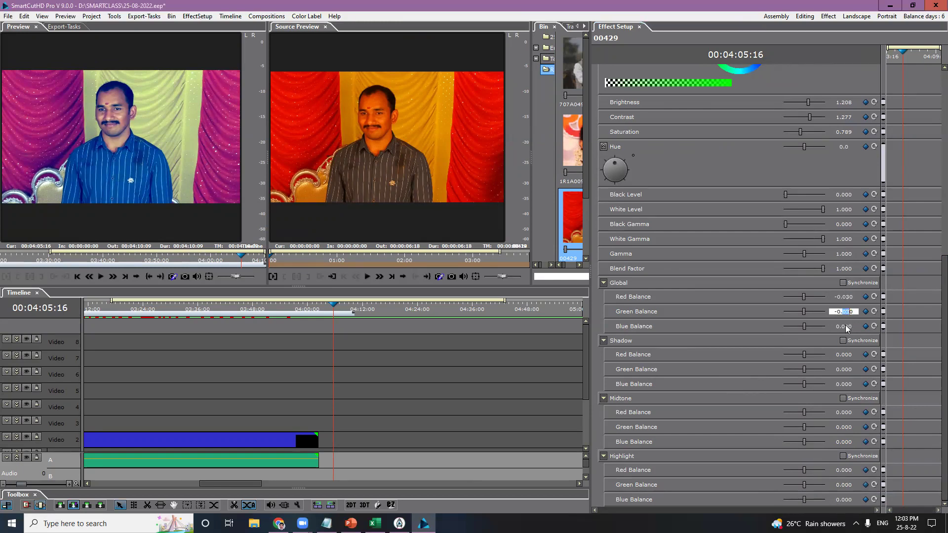
pyautogui.click(846, 326)
pyautogui.write('-0.030')
pyautogui.moveTo(845, 326); pyautogui.dragTo(849, 324)
pyautogui.click(849, 324)
# Step: Restore the workspace layout without the effect settings and remove the 00429 segment from the end of the timeline
pyautogui.click(42, 15)
pyautogui.click(74, 25)
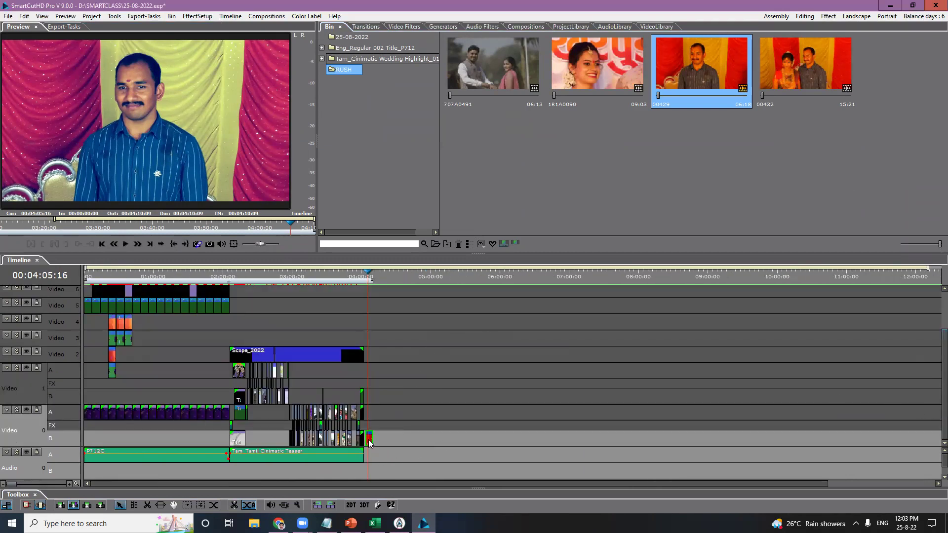
pyautogui.hotkey('ctrl', 'z')
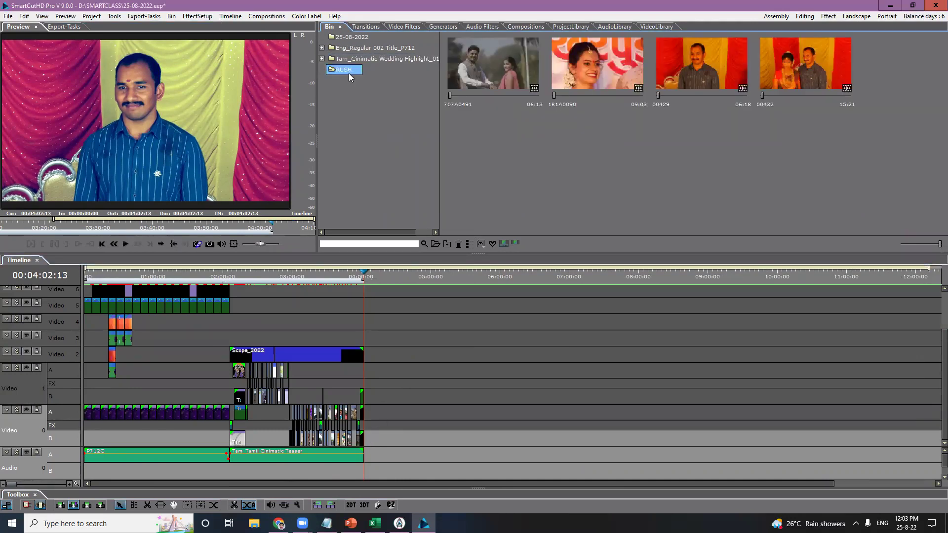
# Step: Delete the RUSH folder from the bin and create a new bin folder named COSTUDIO
pyautogui.press('Delete')
pyautogui.rightClick(371, 105)
pyautogui.click(407, 111)
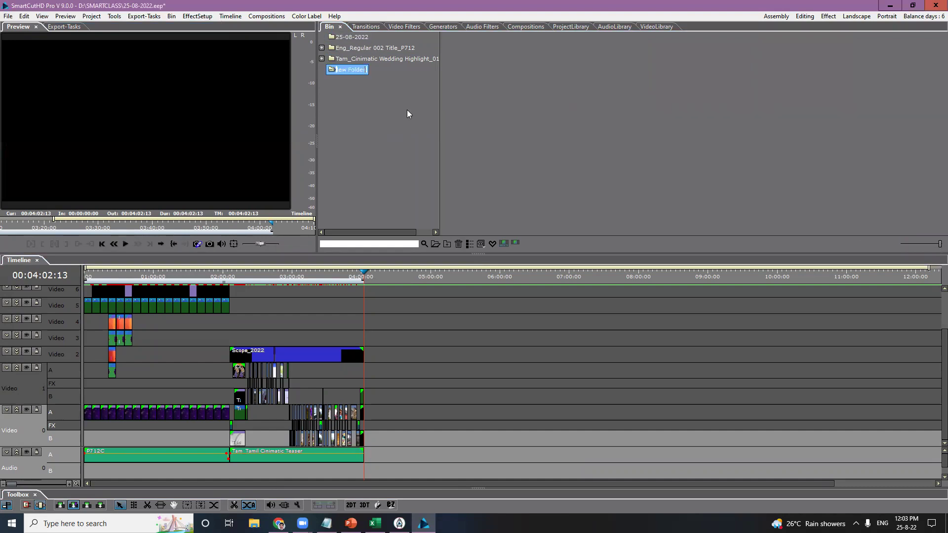
pyautogui.write('CO')
pyautogui.write('STUDIO')
pyautogui.press('Return')
# Step: Start a clip import into the COSTUDIO bin folder and browse to DEMO MATERILAS on the Simba (D:) drive
pyautogui.rightClick(506, 101)
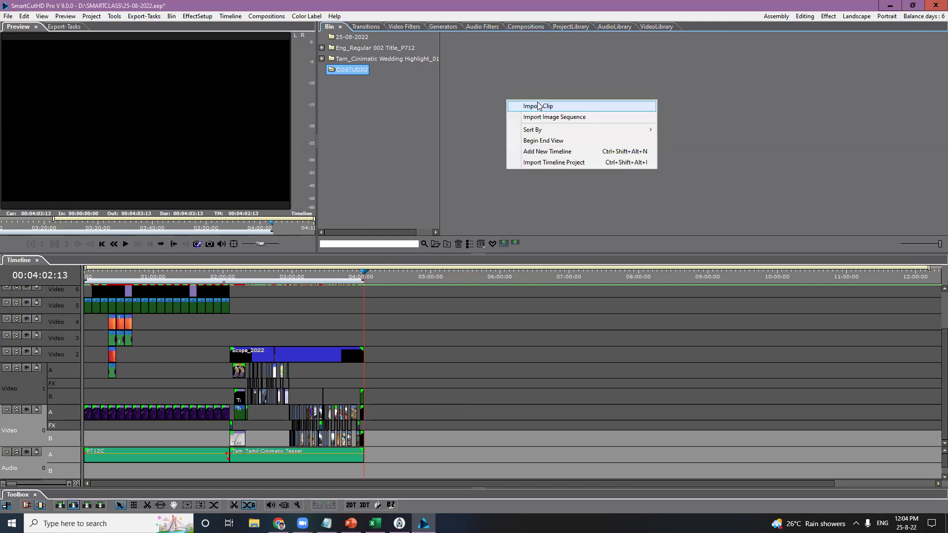
pyautogui.click(537, 102)
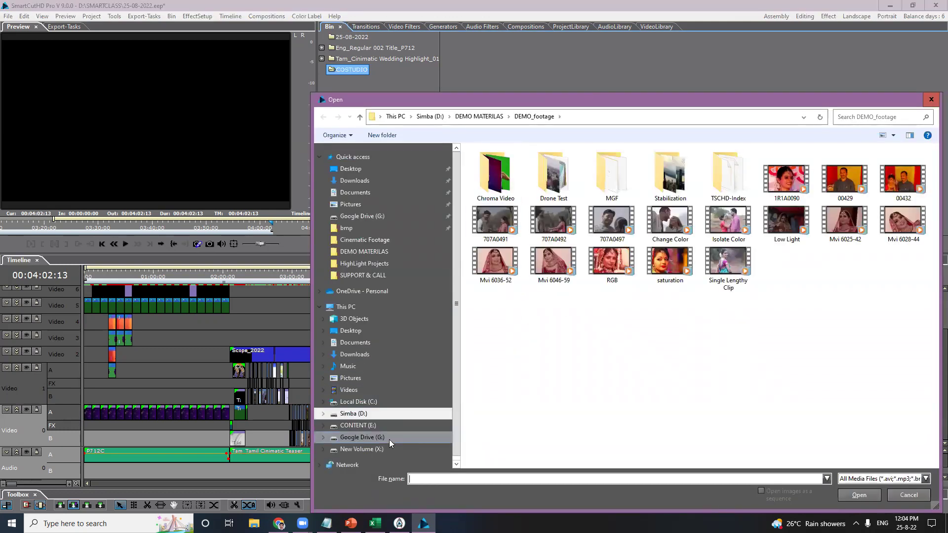
pyautogui.click(328, 414)
pyautogui.click(324, 414)
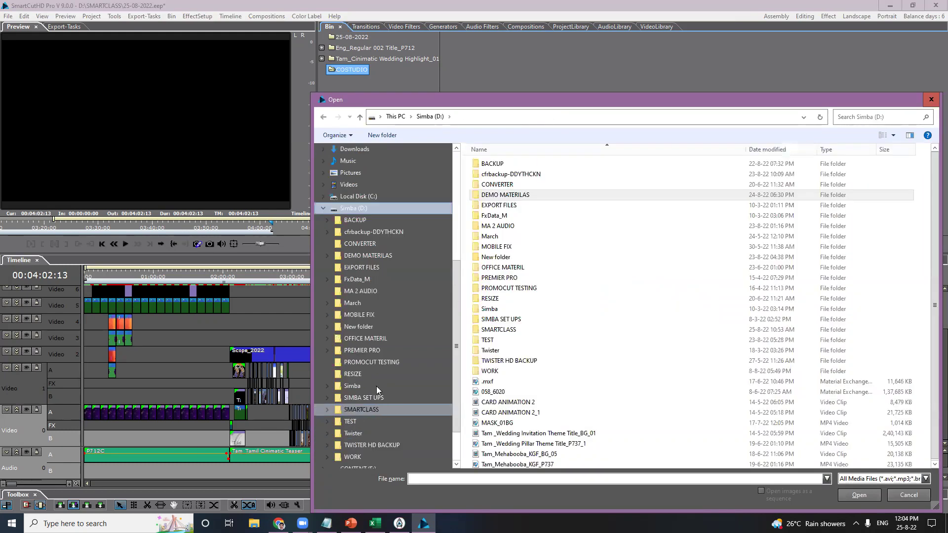
pyautogui.click(367, 256)
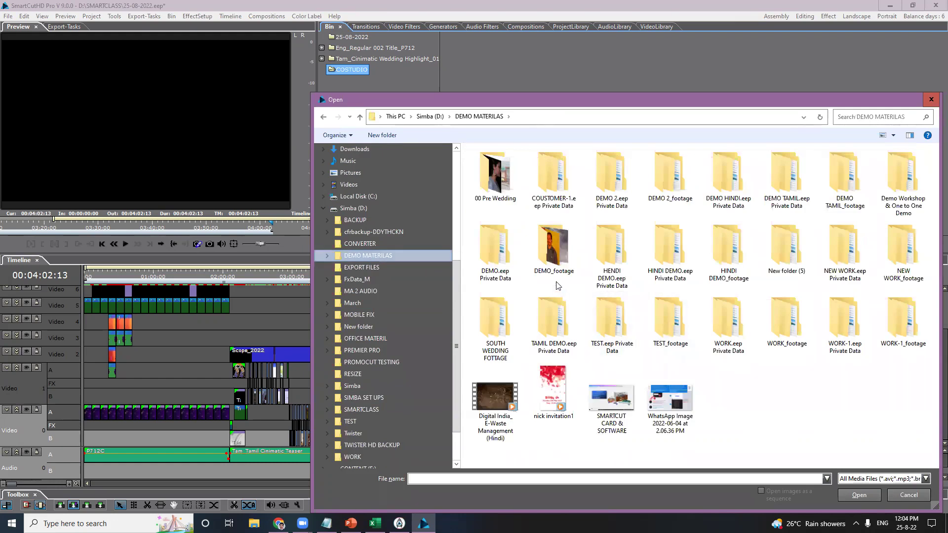
pyautogui.doubleClick(894, 200)
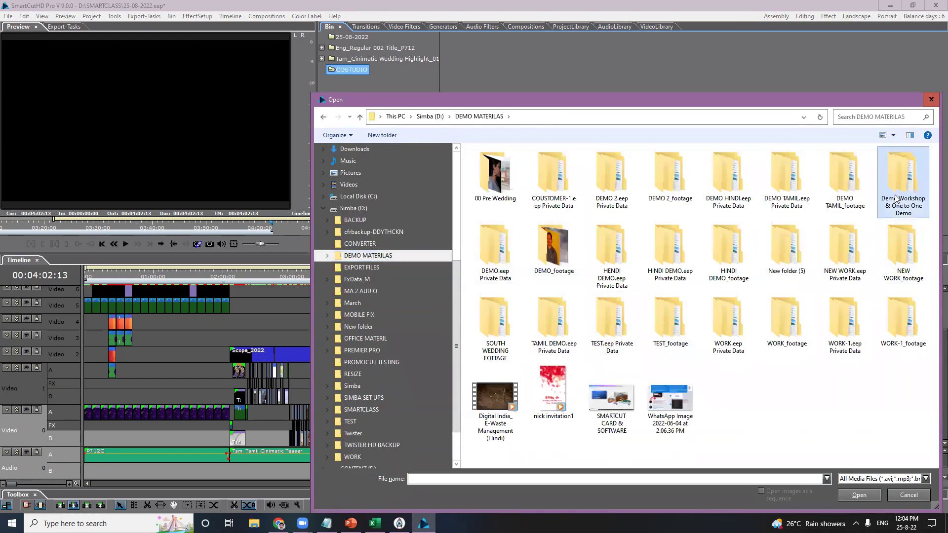
pyautogui.hotkey('alt', 'Left')
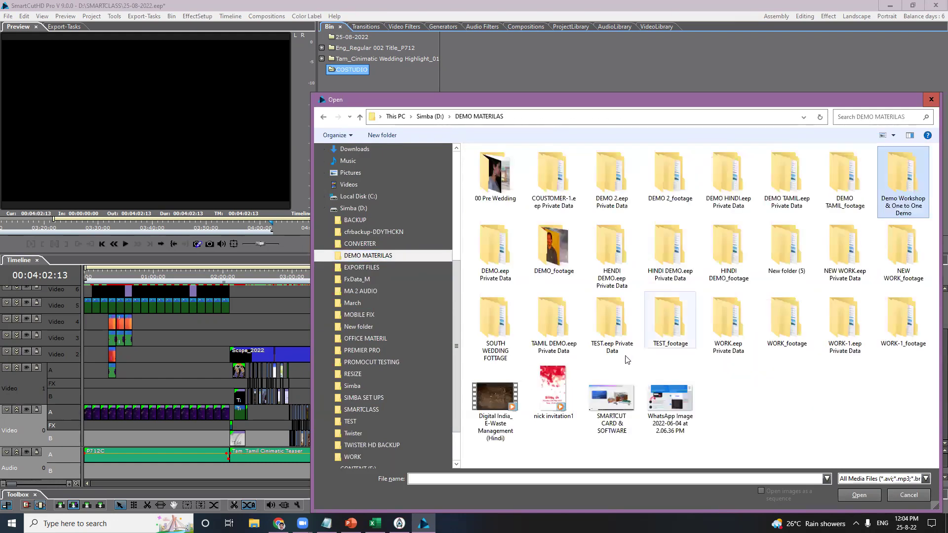
# Step: Import clips C0002 to C0029 from the 2 Mail folder of SOUTH WEDDING FOTTAGE into the COSTUDIO folder
pyautogui.doubleClick(496, 326)
pyautogui.doubleClick(494, 165)
pyautogui.click(553, 163)
pyautogui.keyDown('shift'); pyautogui.click(779, 301); pyautogui.keyUp('shift')
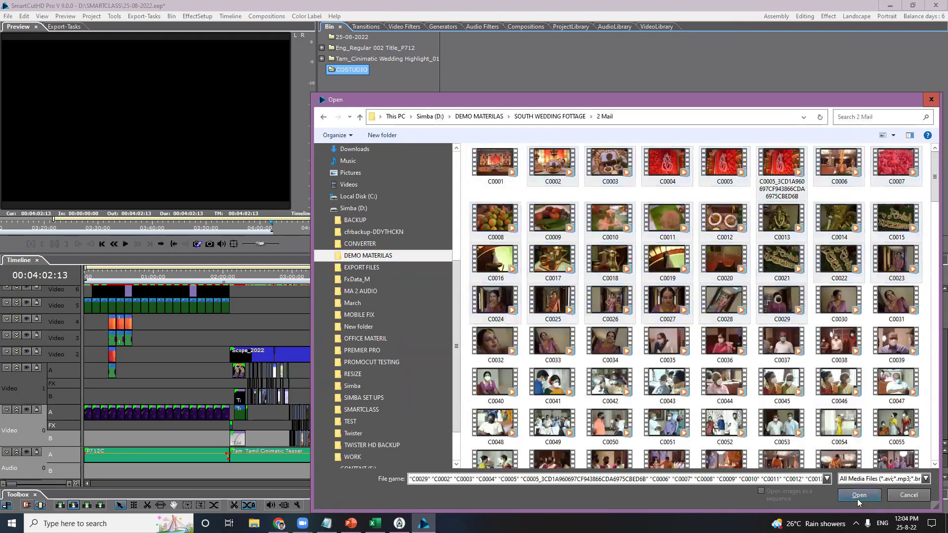
pyautogui.click(855, 494)
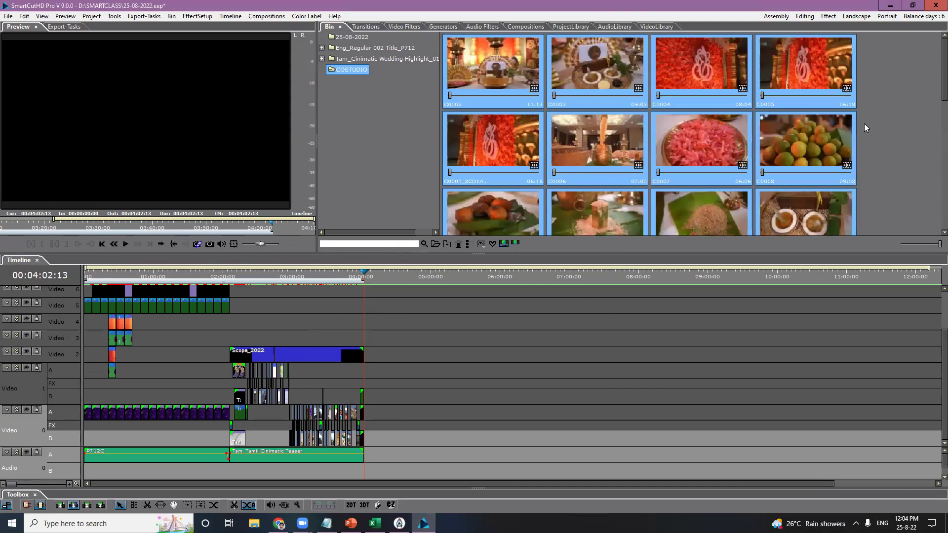
pyautogui.scroll(-3, 933, 97)
pyautogui.scroll(3, 934, 100)
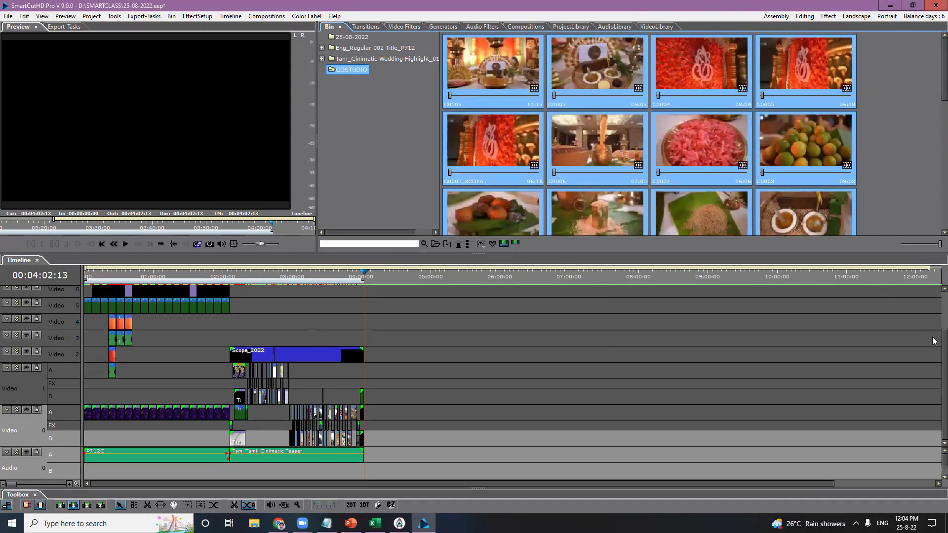
# Step: Place all the imported clips on layer B of Video 0 just after the highlight and scrub through the first ones
pyautogui.moveTo(474, 68); pyautogui.dragTo(371, 442)
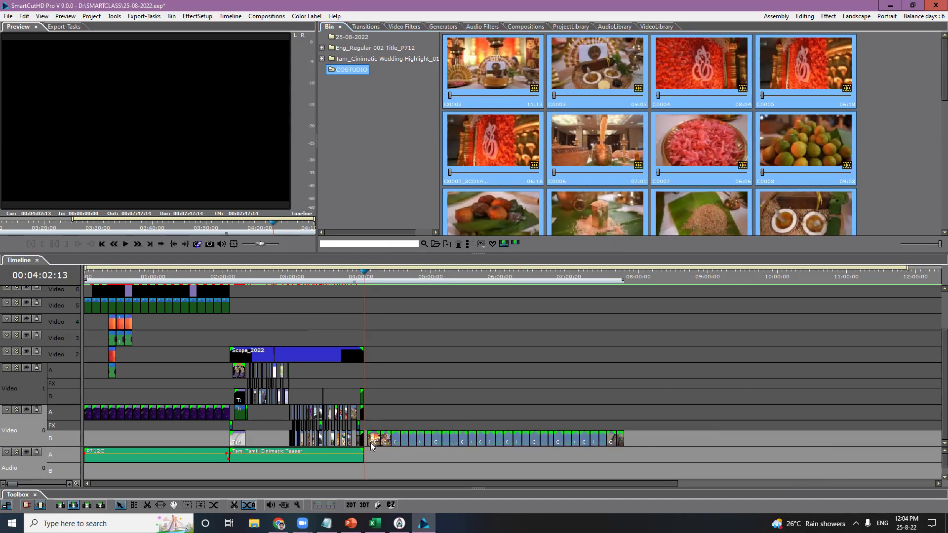
pyautogui.scroll(2, 391, 347)
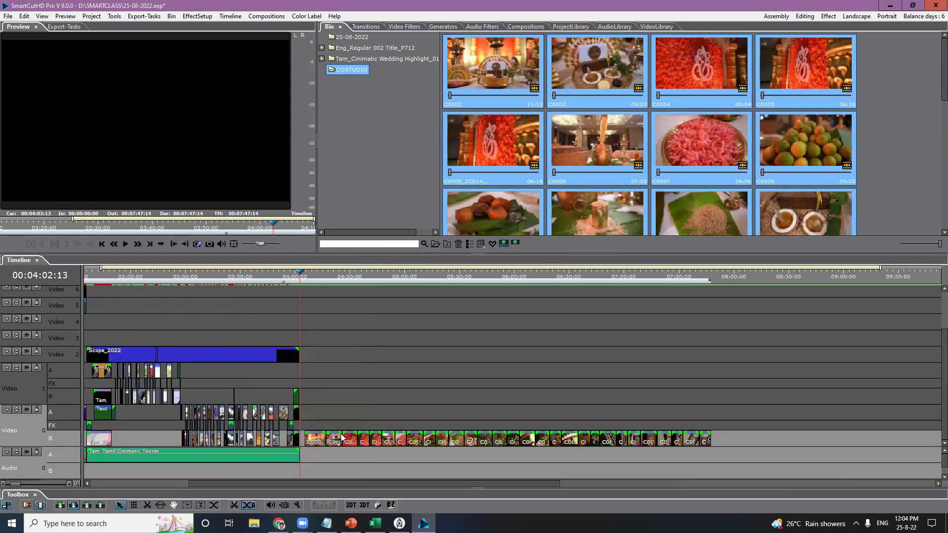
pyautogui.click(312, 287)
pyautogui.moveTo(313, 286); pyautogui.dragTo(340, 282)
pyautogui.moveTo(344, 282); pyautogui.dragTo(352, 283)
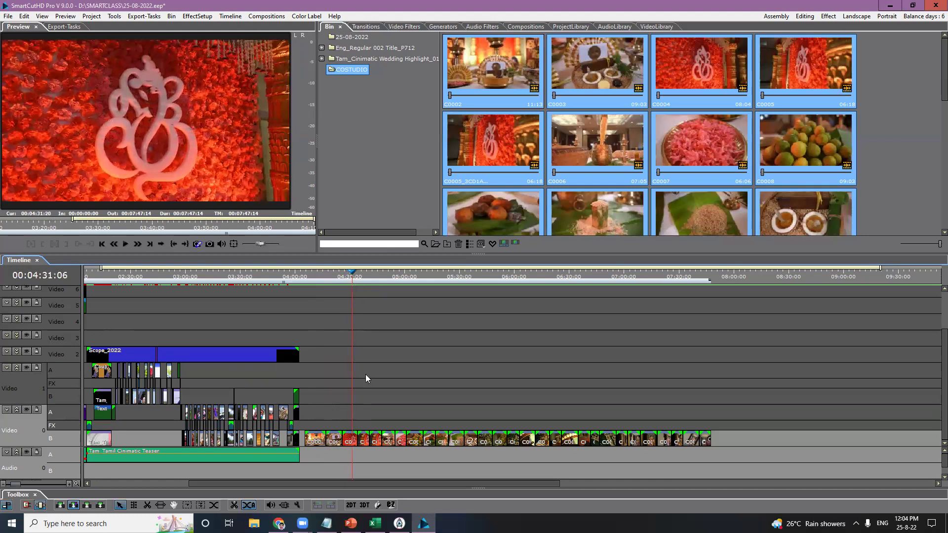
# Step: Review the red floral Ganesha shots and delete the C0004 and C0005 segments from the timeline
pyautogui.scroll(2, 346, 383)
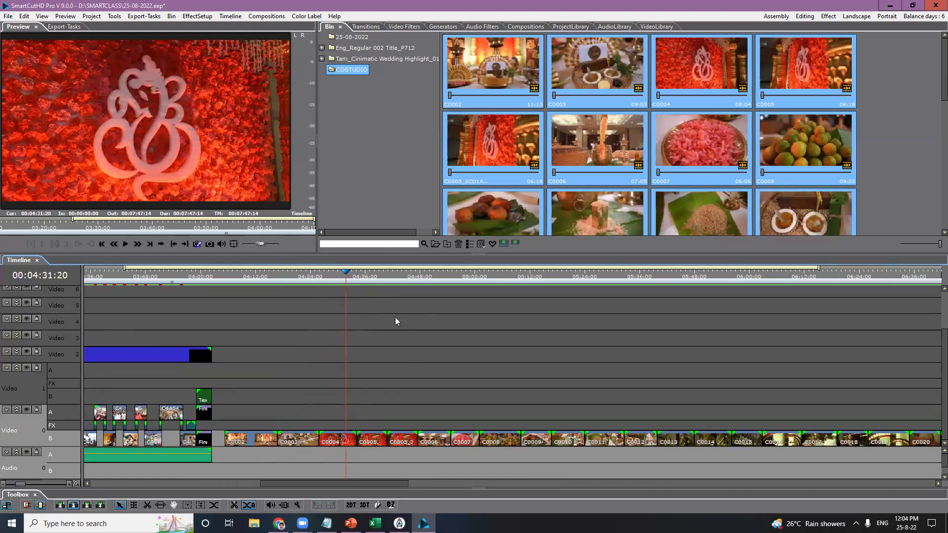
pyautogui.moveTo(359, 281); pyautogui.dragTo(379, 288)
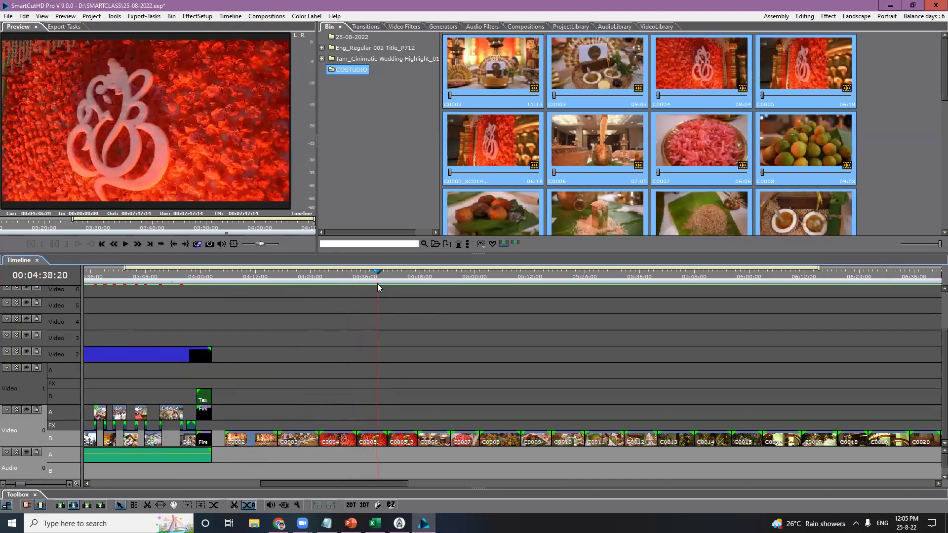
pyautogui.click(373, 445)
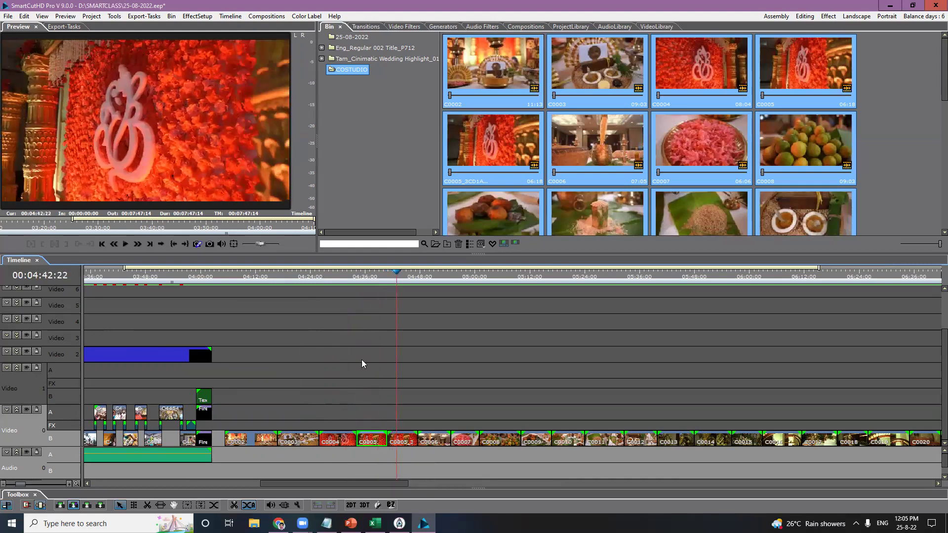
pyautogui.click(364, 418)
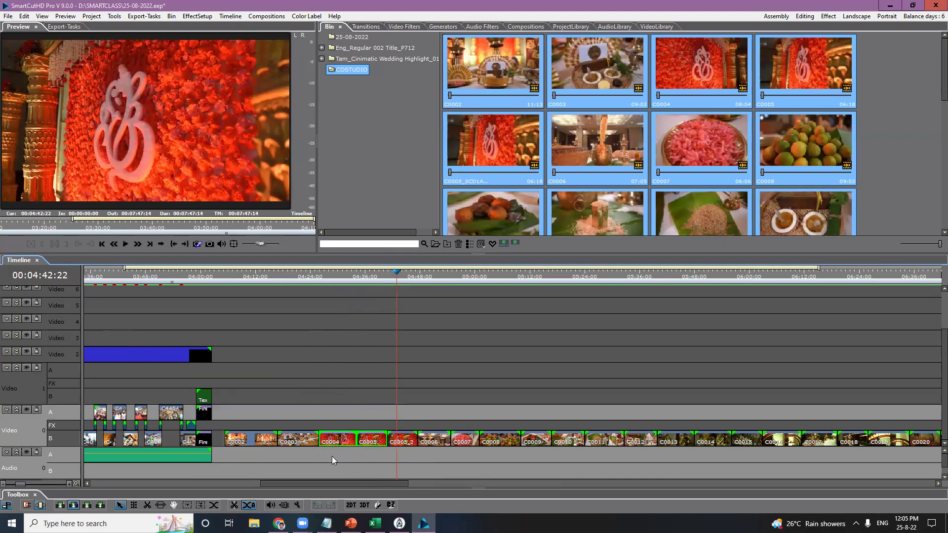
pyautogui.press('Delete')
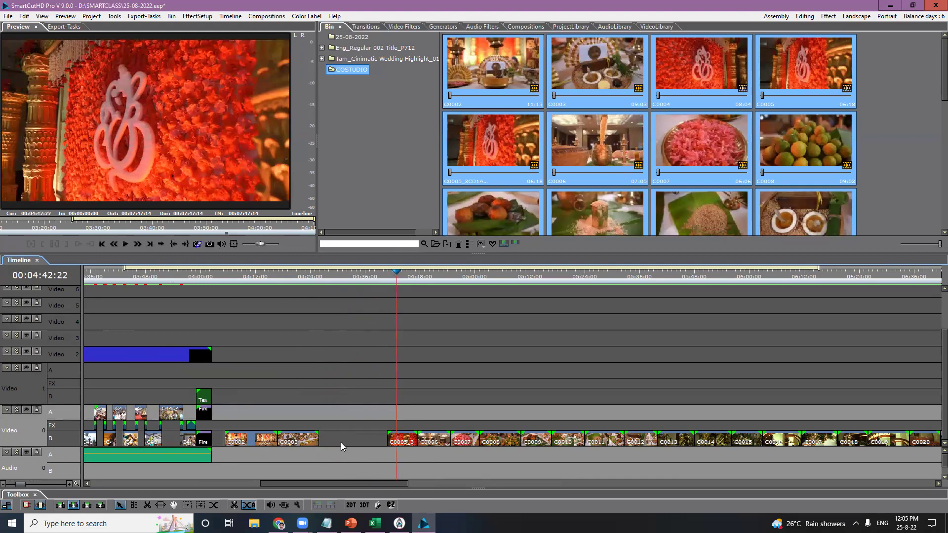
pyautogui.rightClick(341, 443)
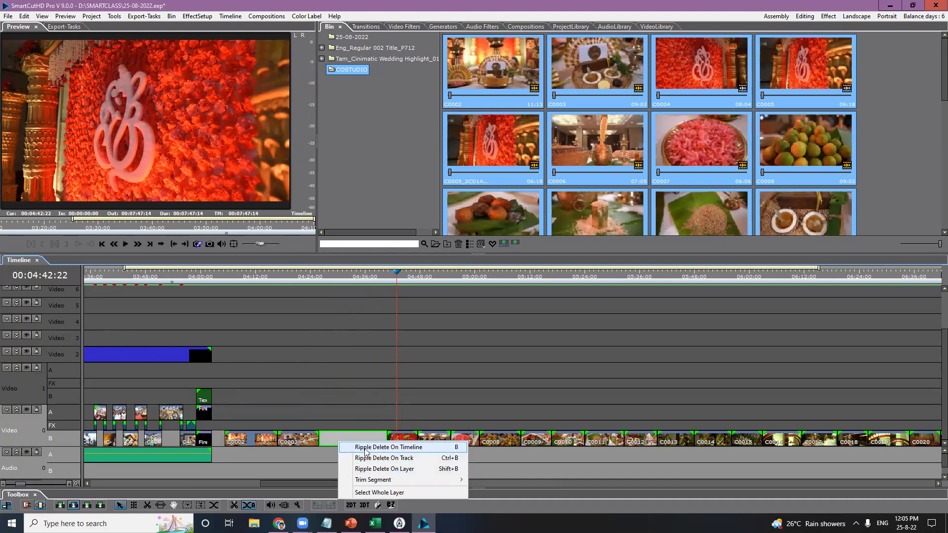
pyautogui.click(414, 453)
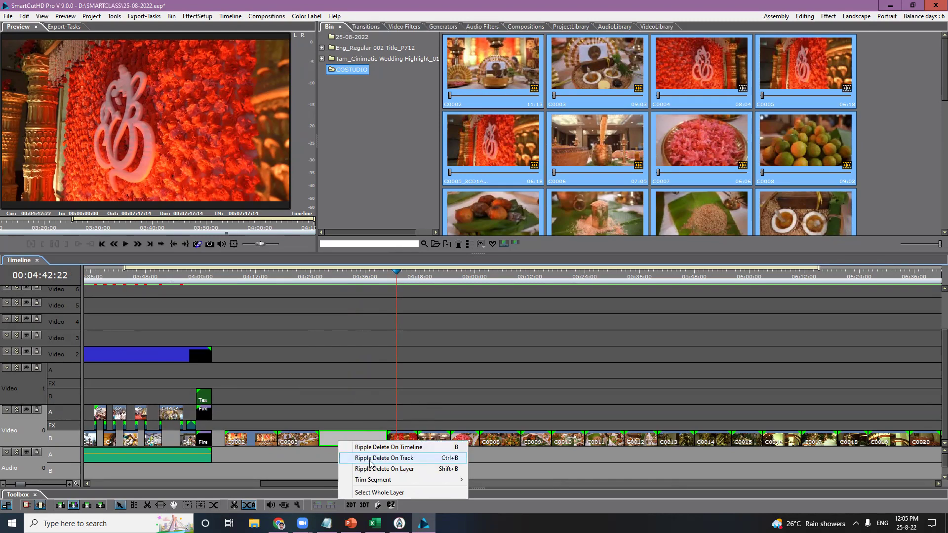
pyautogui.click(30, 434)
pyautogui.doubleClick(27, 431)
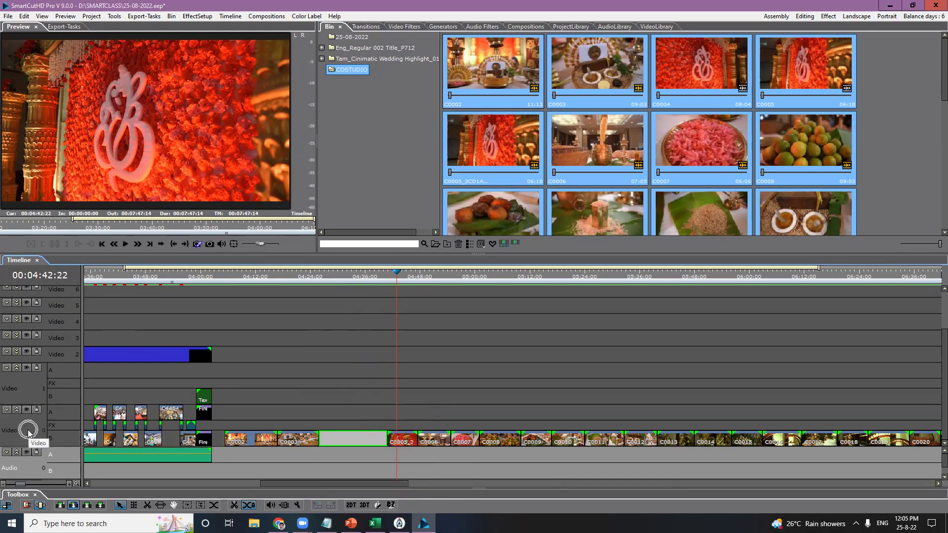
pyautogui.click(43, 428)
pyautogui.click(42, 433)
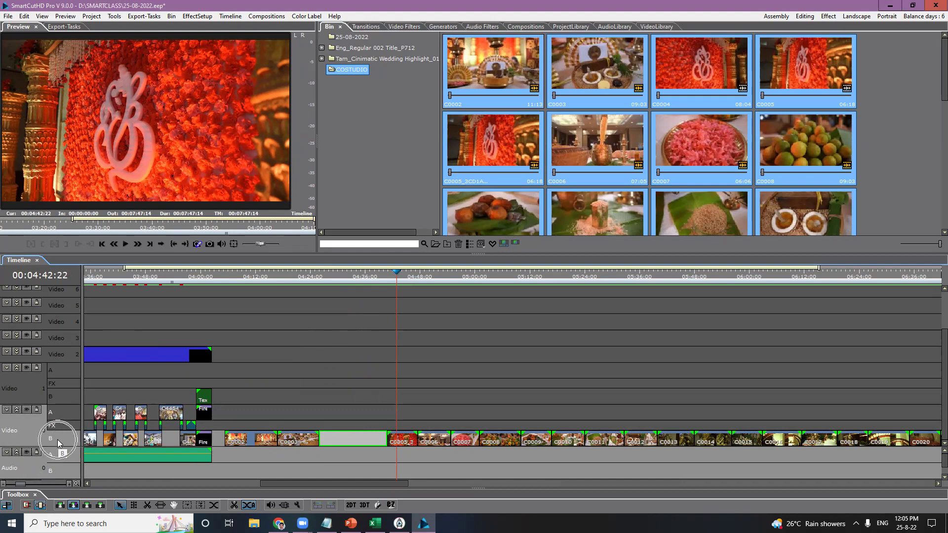
# Step: Close the gap after C0003 with Ripple Delete On Layer
pyautogui.rightClick(346, 439)
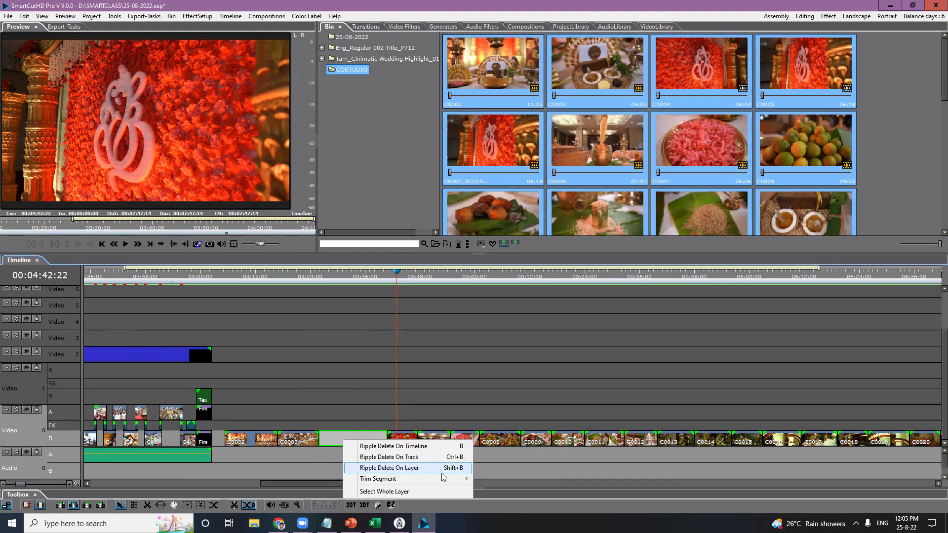
pyautogui.moveTo(441, 477)
pyautogui.click(455, 468)
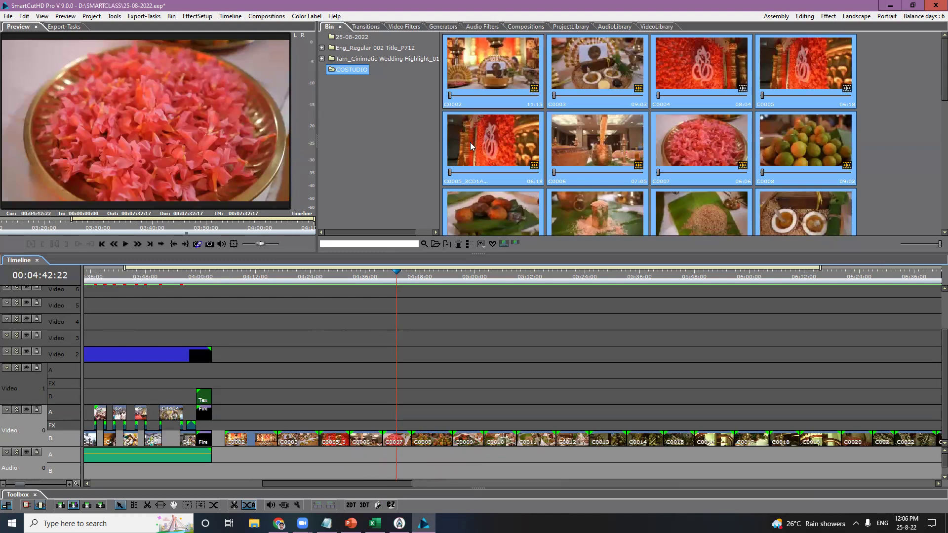
# Step: Browse the Tamil compositions under Evening Function_Indor Mandapam, Engagement_Wishes, Evening Function_Welcome and Evening Function_Nalangu
pyautogui.click(526, 27)
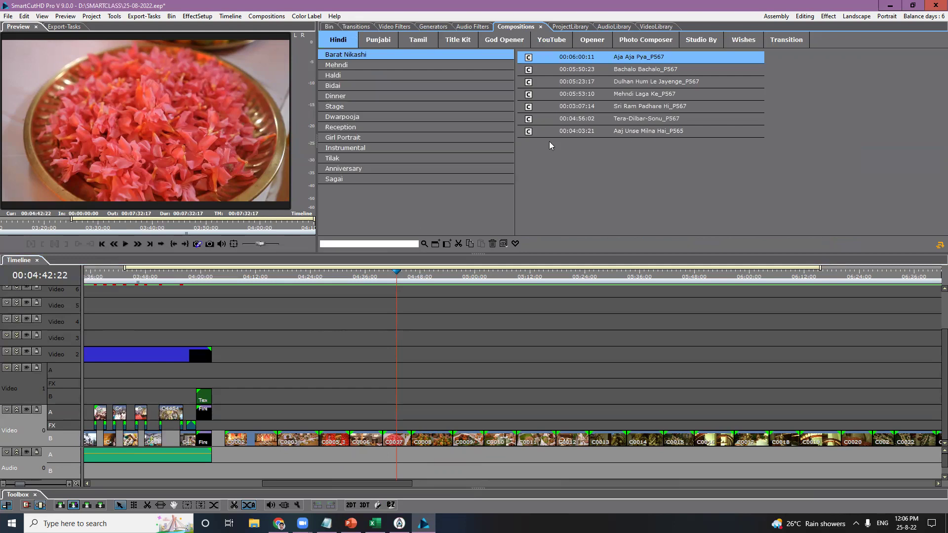
pyautogui.click(425, 38)
pyautogui.click(401, 97)
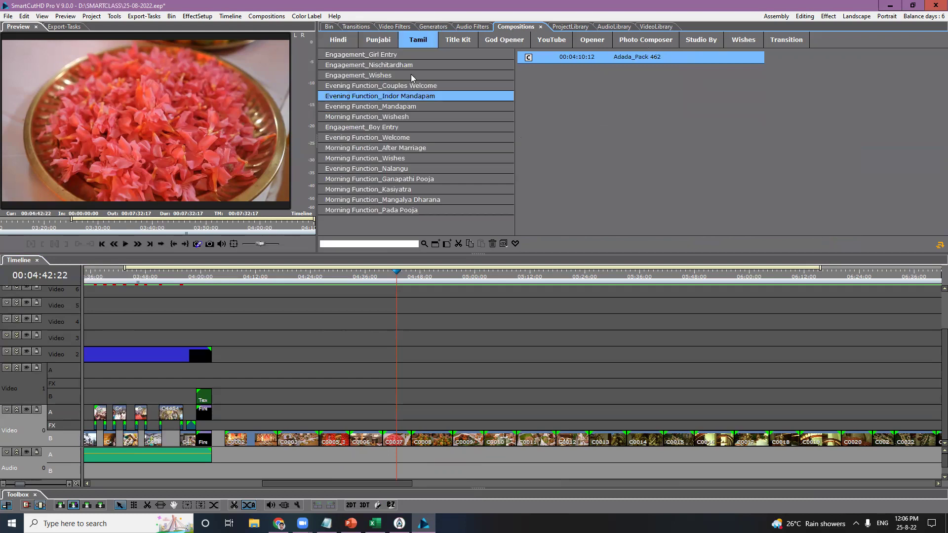
pyautogui.click(411, 74)
pyautogui.moveTo(639, 143); pyautogui.dragTo(646, 46)
pyautogui.click(653, 121)
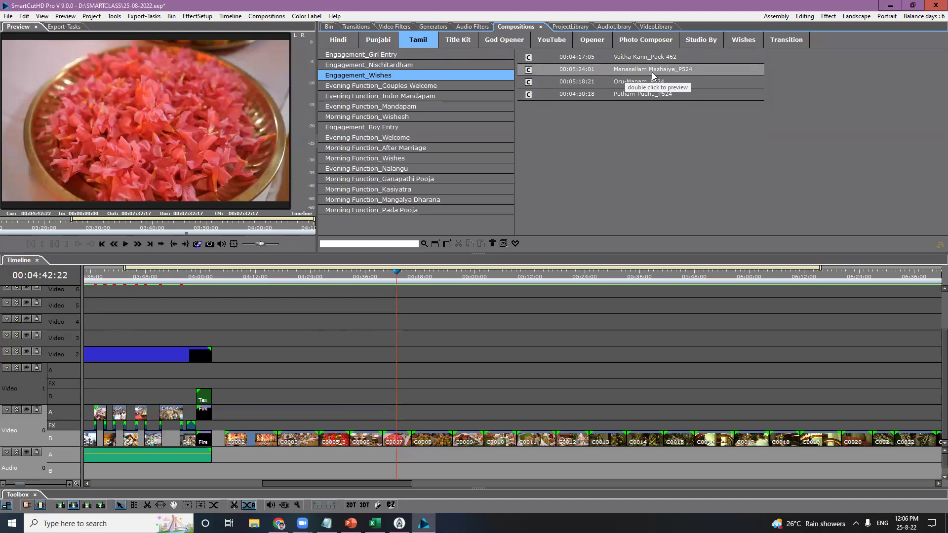
pyautogui.moveTo(656, 114); pyautogui.dragTo(653, 57)
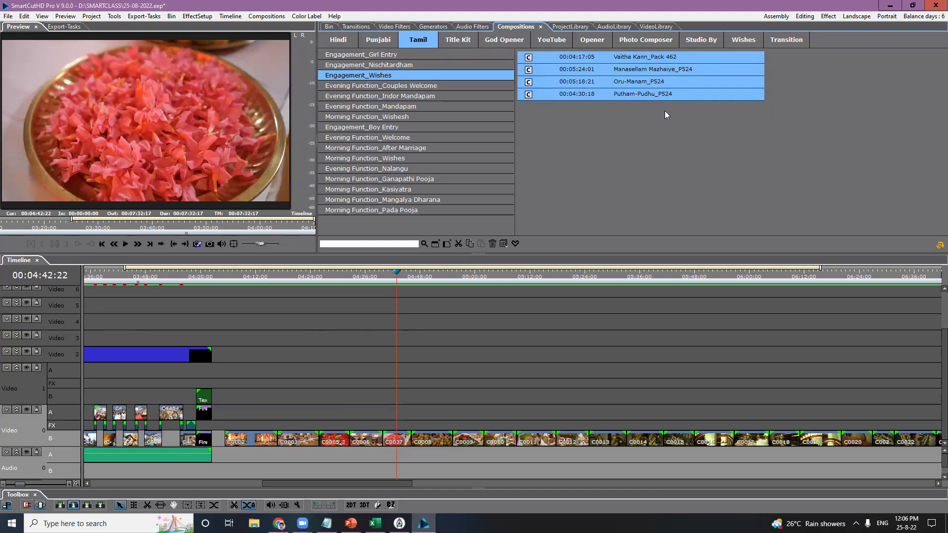
pyautogui.click(414, 134)
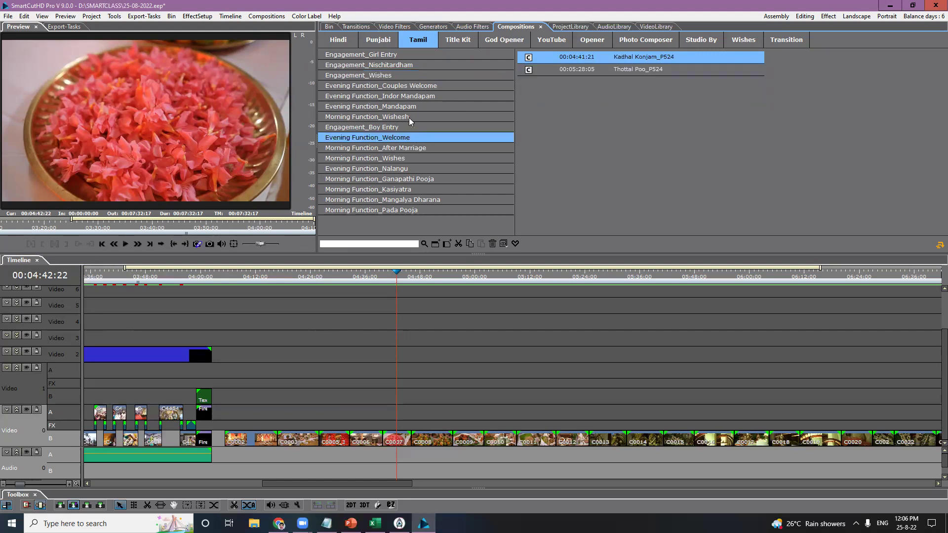
pyautogui.click(424, 168)
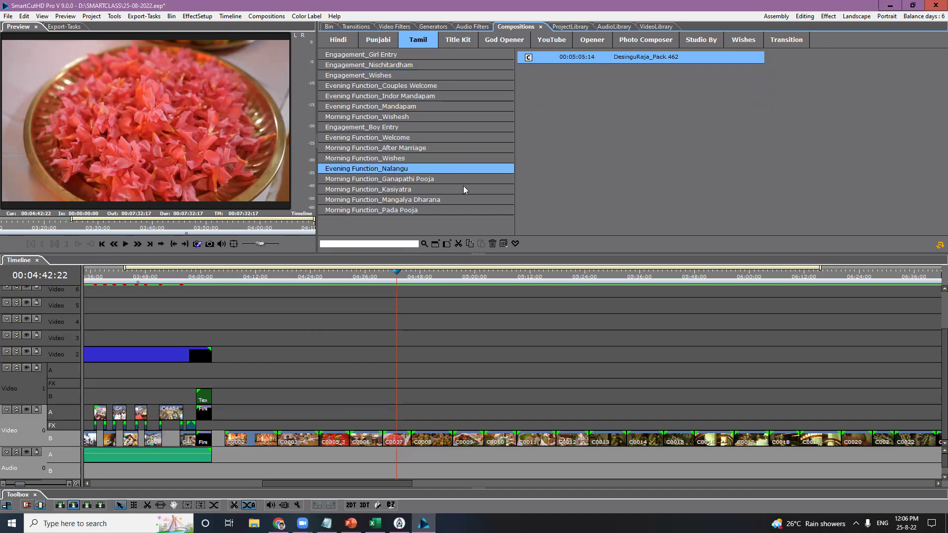
# Step: Position the playhead over segment C0002 at 00:04:08:11 and display the Tamil Evening Function_Welcome compositions
pyautogui.moveTo(238, 277); pyautogui.dragTo(249, 277)
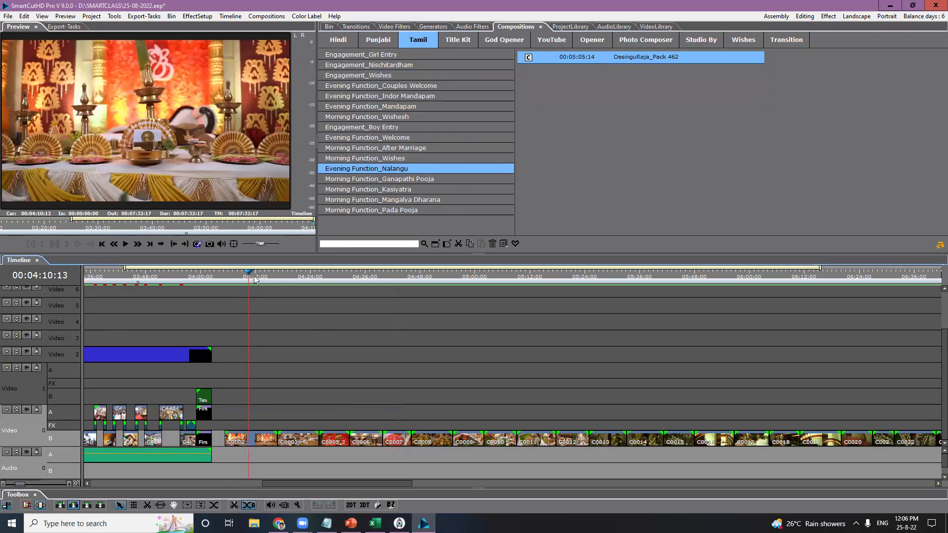
pyautogui.click(252, 425)
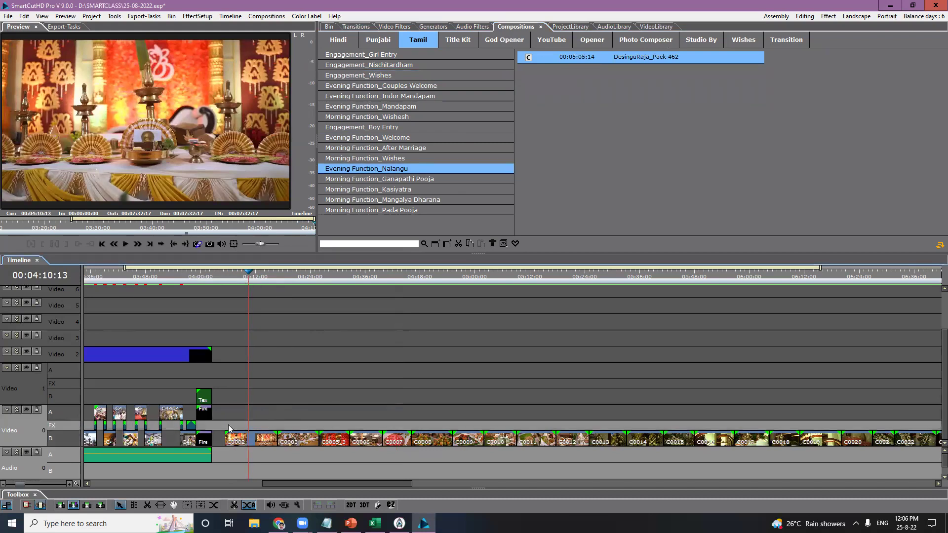
pyautogui.click(236, 457)
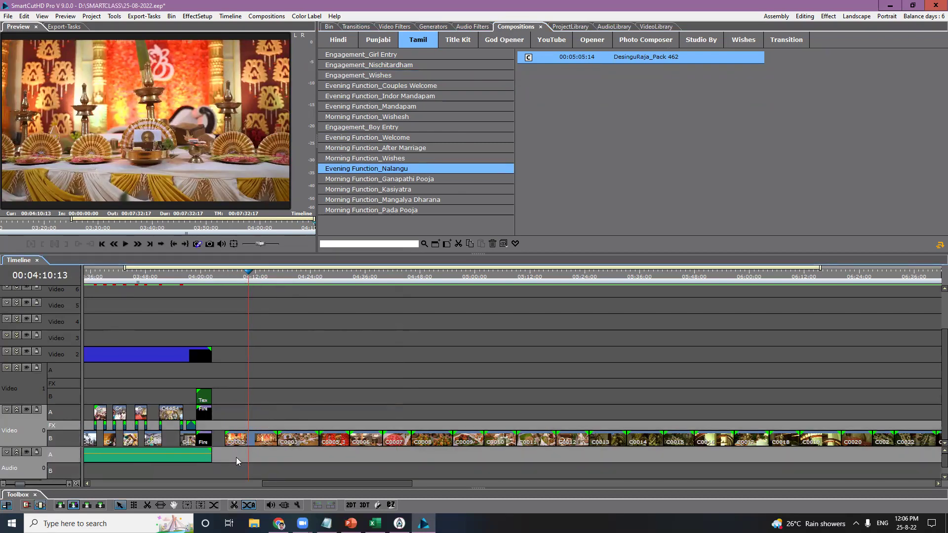
pyautogui.scroll(1, 236, 281)
pyautogui.click(233, 276)
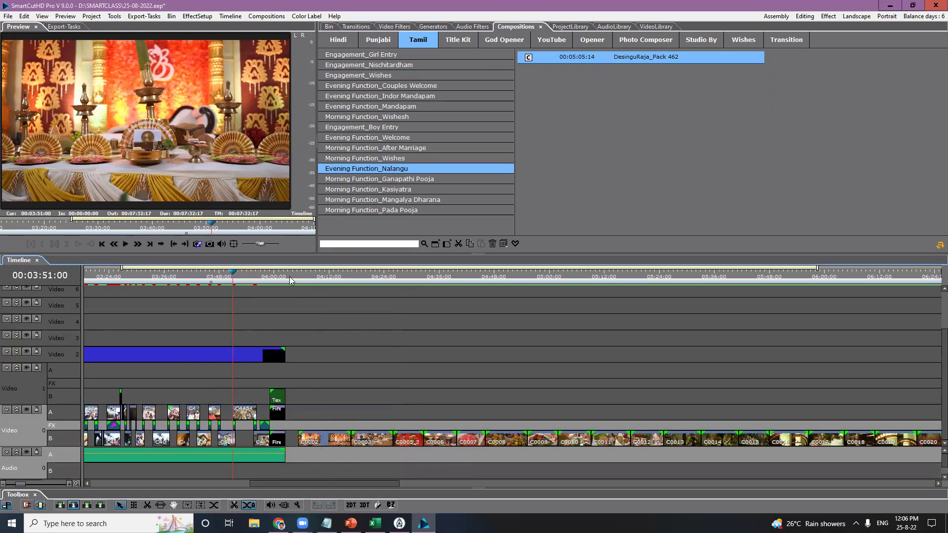
pyautogui.click(313, 275)
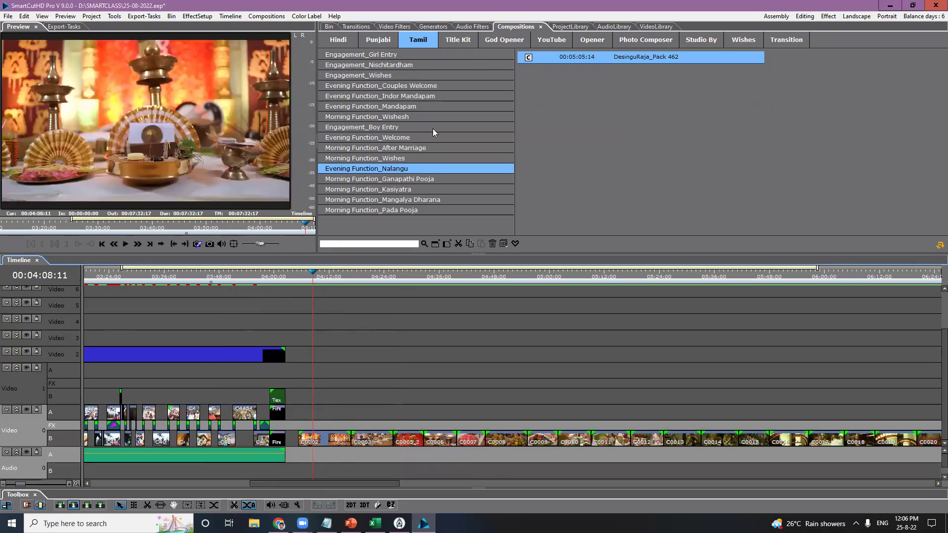
pyautogui.click(415, 141)
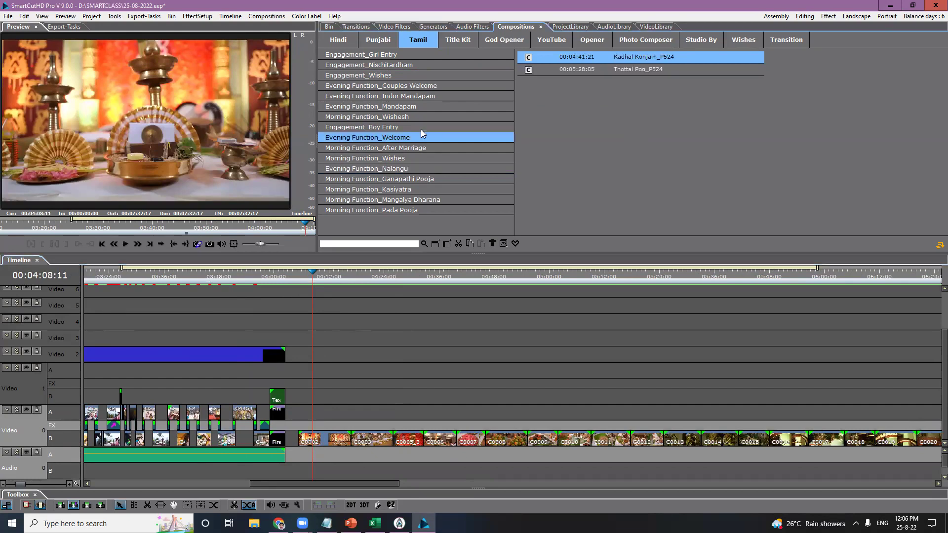
# Step: Preview the Kadhal Konjam_P524 composition from Evening Function_Welcome and skim through its scenes
pyautogui.click(620, 70)
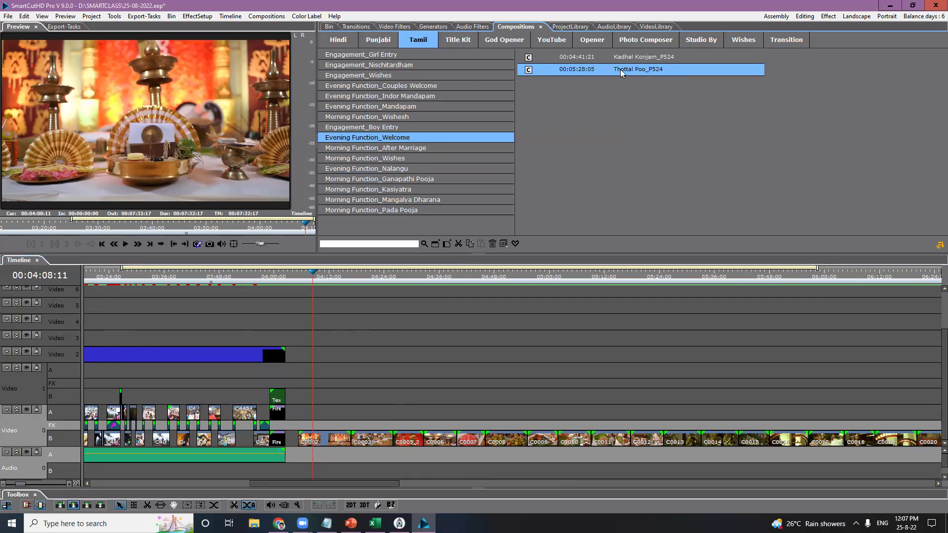
pyautogui.click(610, 57)
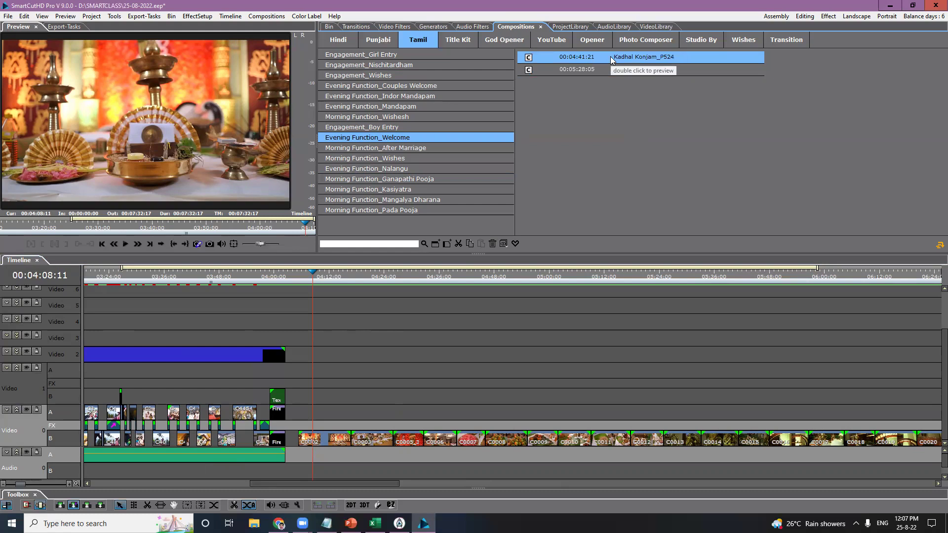
pyautogui.doubleClick(611, 56)
pyautogui.moveTo(16, 228); pyautogui.dragTo(251, 223)
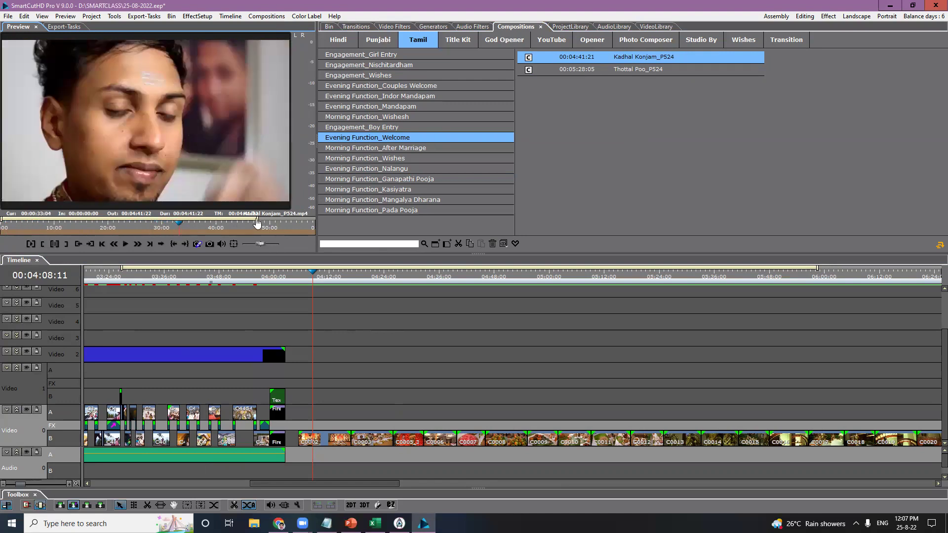
pyautogui.moveTo(33, 226); pyautogui.dragTo(93, 226)
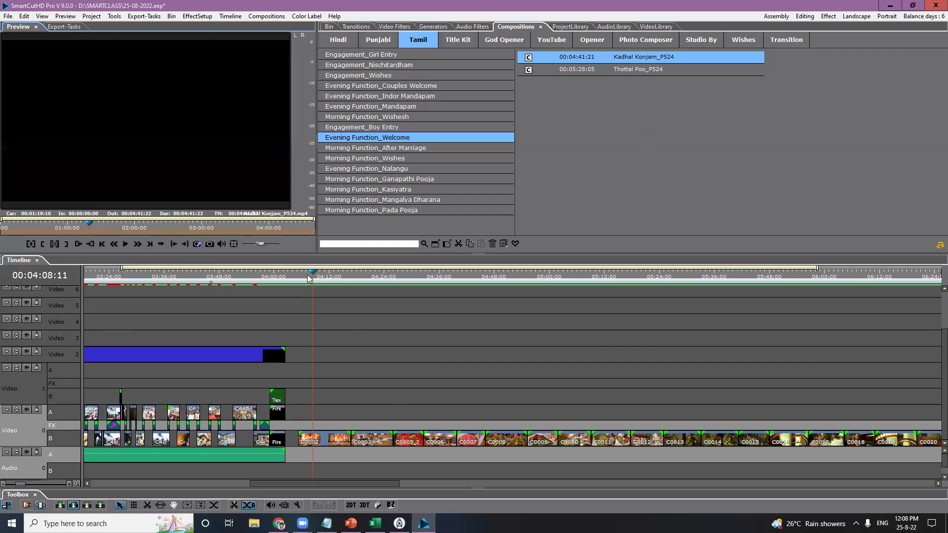
# Step: Set the playhead to 00:04:05:21 near the start of segment C0002 and apply the Kadhal Konjam_P524 composition there on the timeline
pyautogui.click(338, 280)
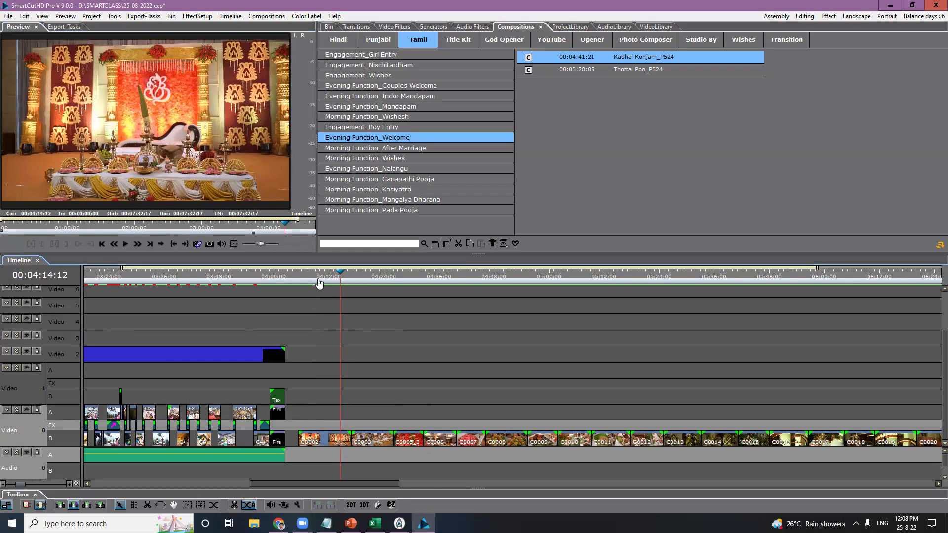
pyautogui.click(317, 278)
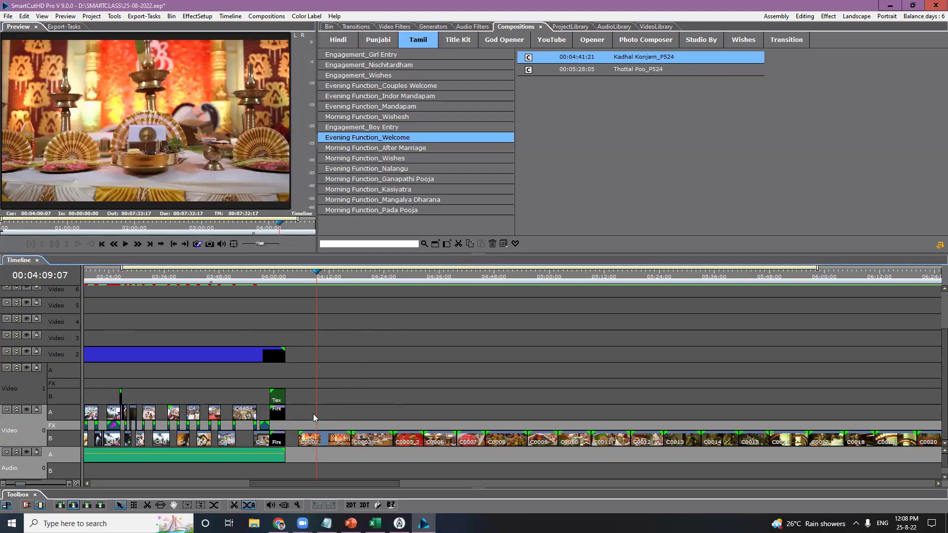
pyautogui.click(306, 427)
pyautogui.click(68, 456)
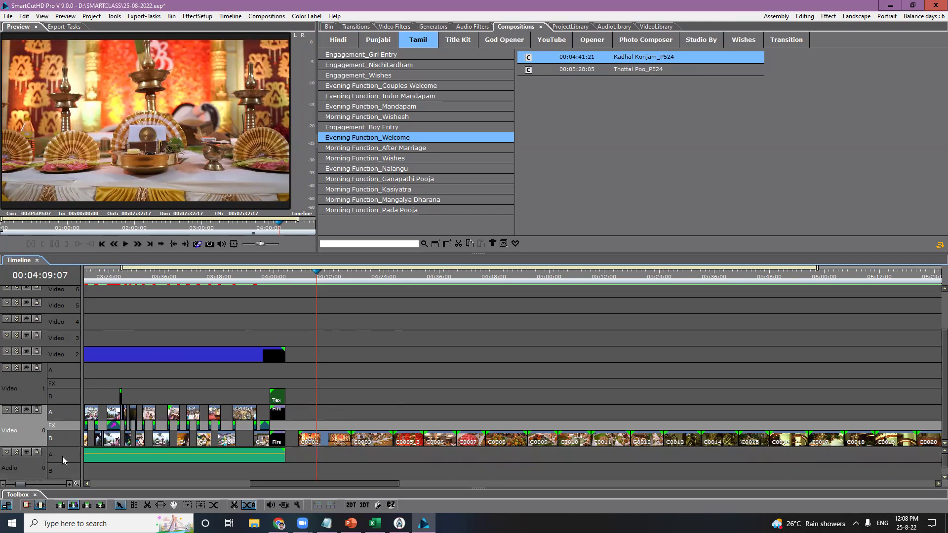
pyautogui.click(61, 456)
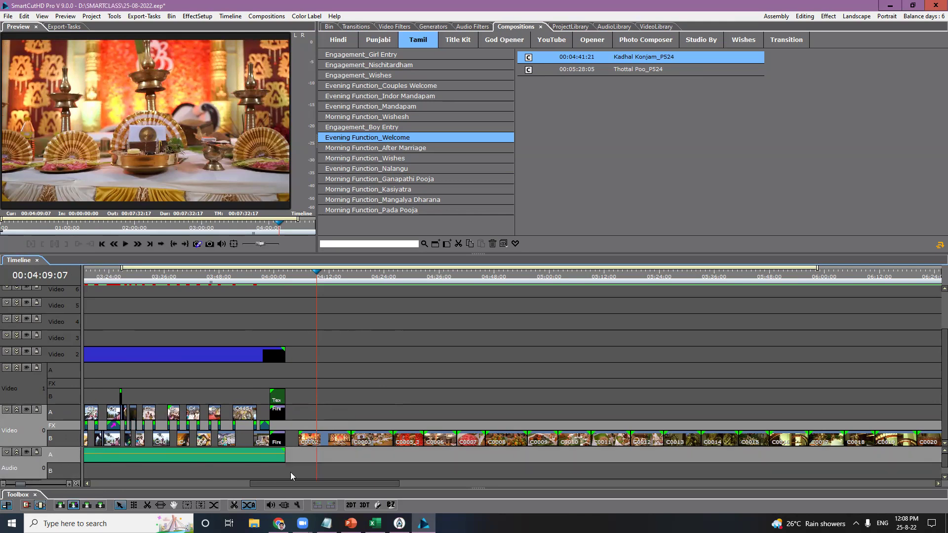
pyautogui.click(300, 275)
pyautogui.click(304, 275)
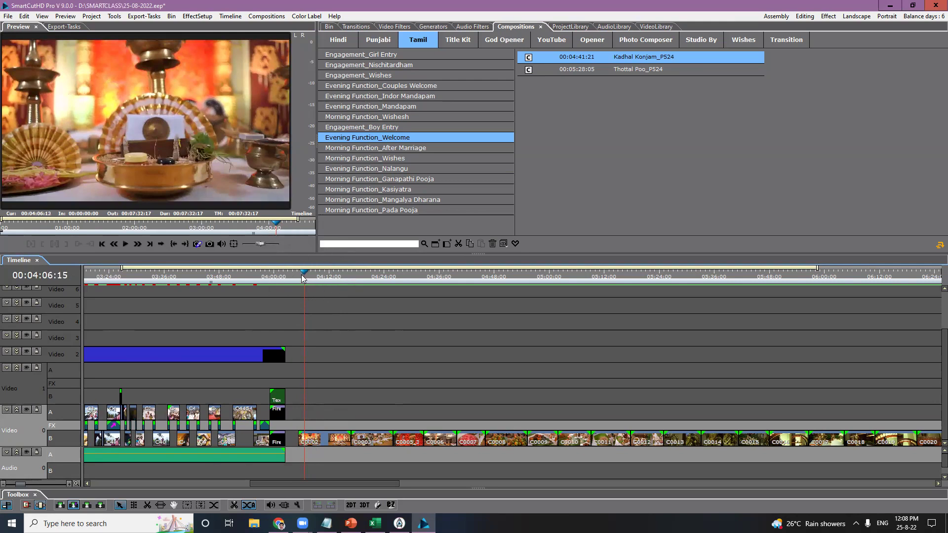
pyautogui.click(301, 275)
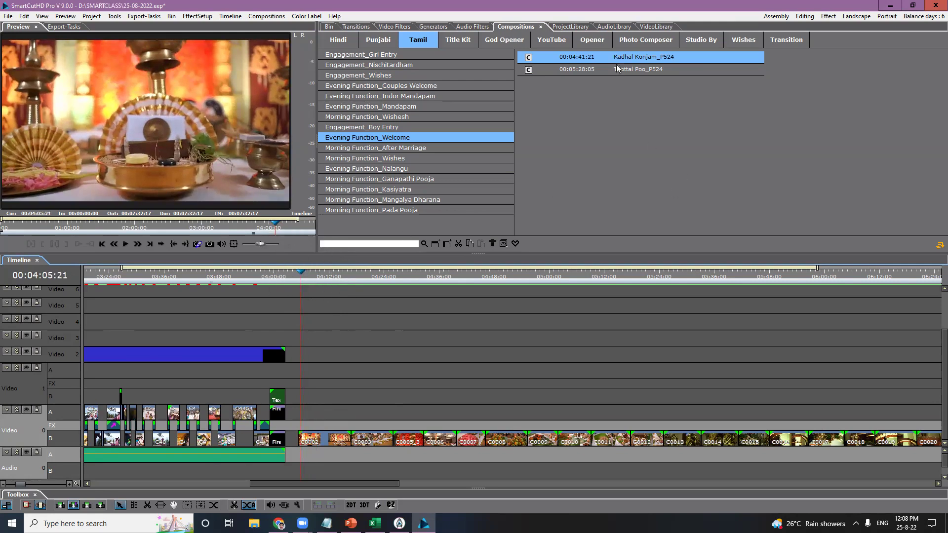
pyautogui.moveTo(608, 56); pyautogui.dragTo(299, 423)
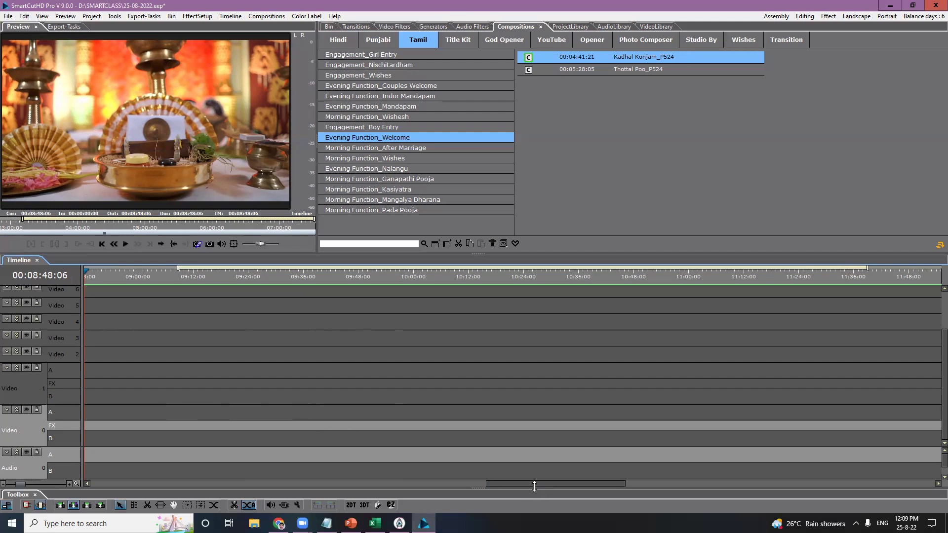
# Step: Enlarge the timeline area and close the gap between the Fire Particles clip and C0002 across all tracks with a ripple delete
pyautogui.moveTo(515, 482); pyautogui.dragTo(249, 473)
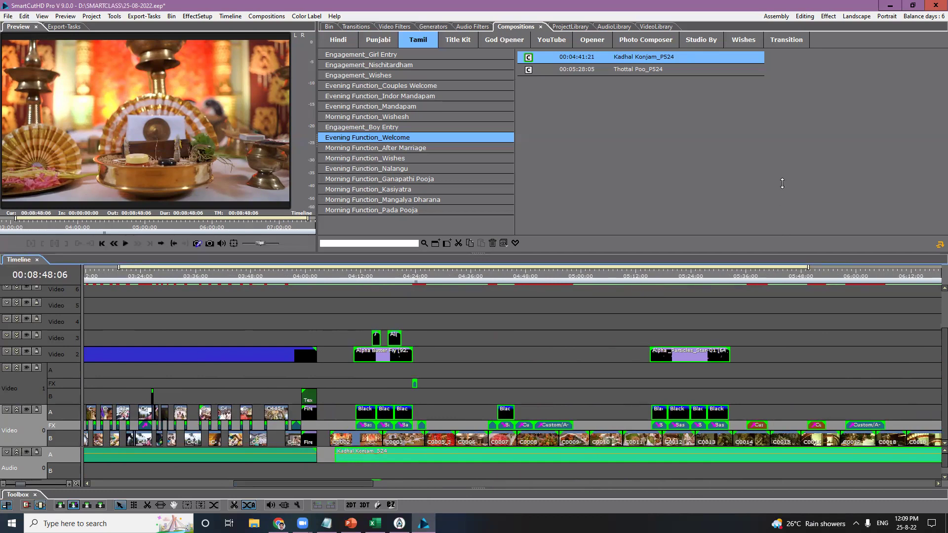
pyautogui.moveTo(790, 256); pyautogui.dragTo(830, 228)
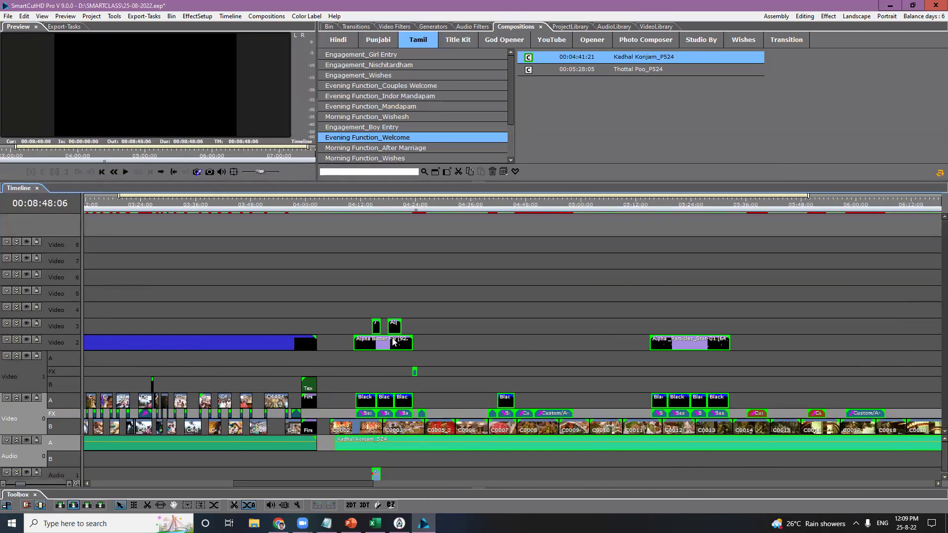
pyautogui.scroll(-3, 385, 332)
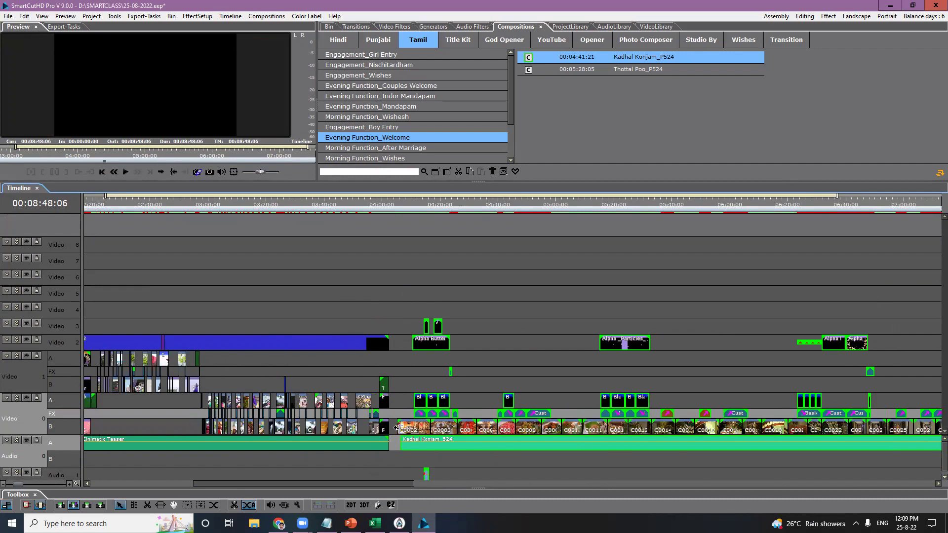
pyautogui.click(407, 208)
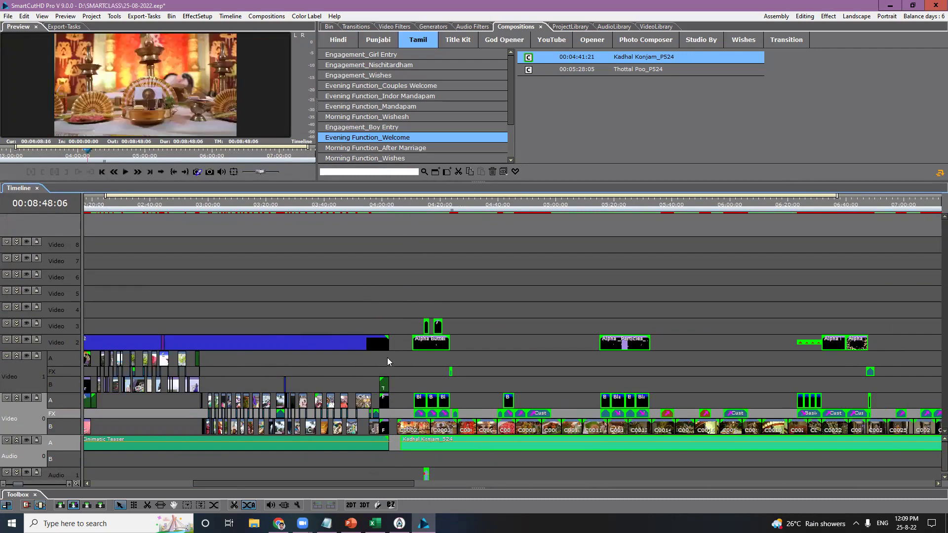
pyautogui.scroll(3, 389, 356)
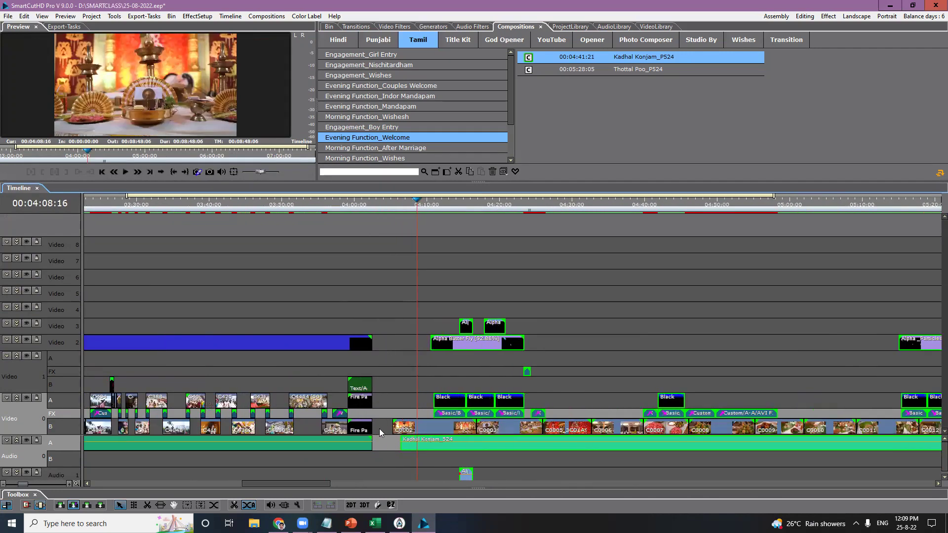
pyautogui.click(387, 208)
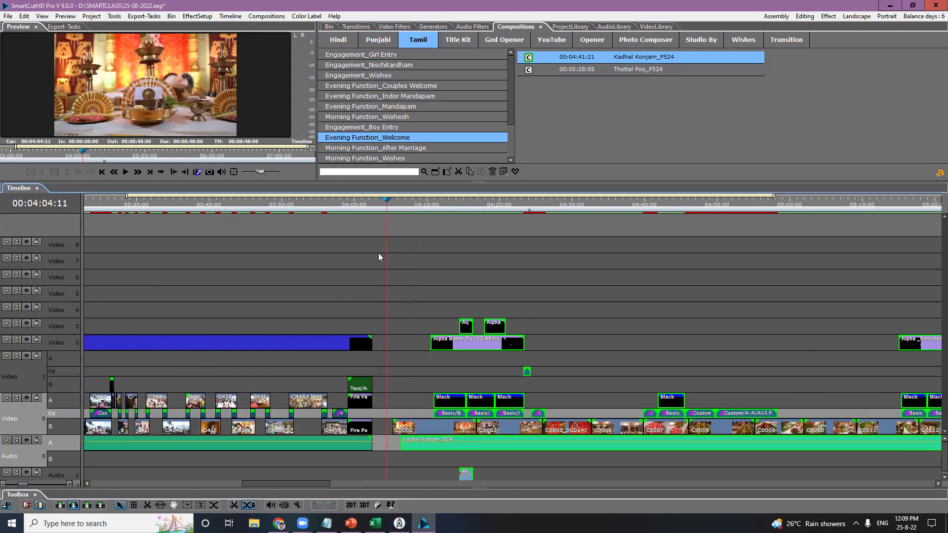
pyautogui.rightClick(379, 443)
pyautogui.click(413, 458)
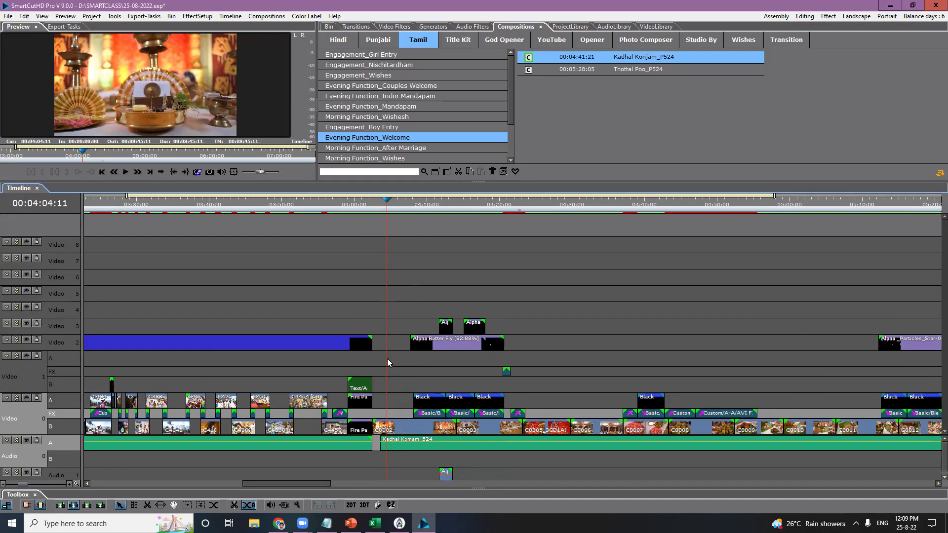
# Step: Ripple delete the small gap before the Kadhal Konjam audio so the audio and overlays line up with the start of C0002
pyautogui.rightClick(376, 448)
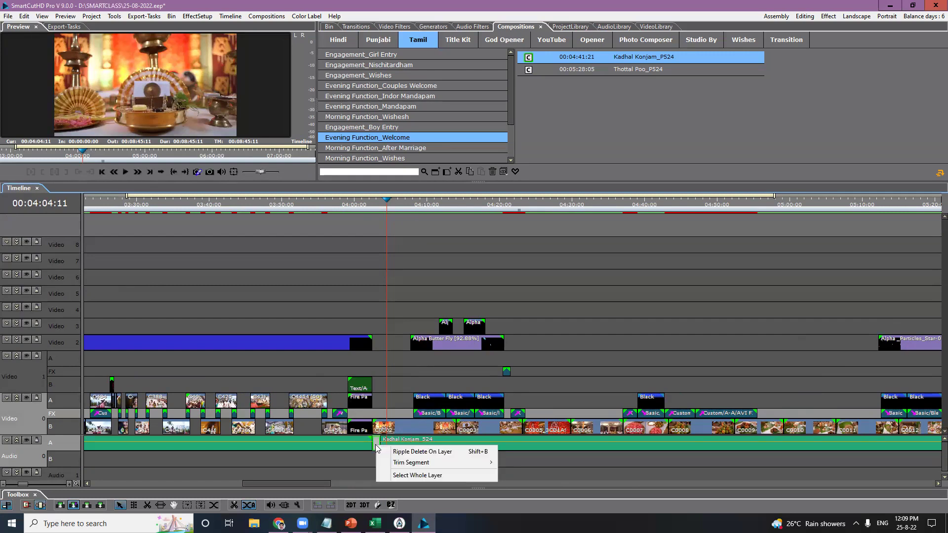
pyautogui.click(467, 453)
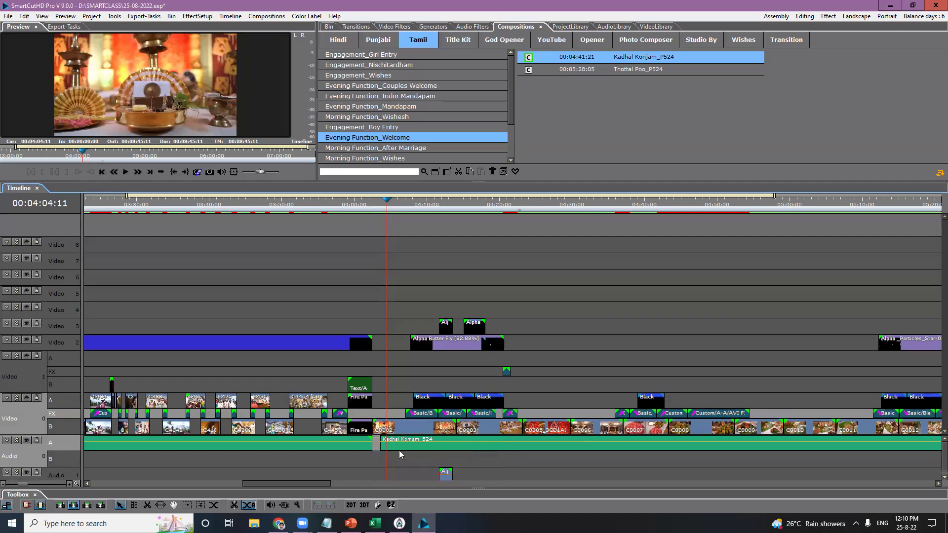
pyautogui.moveTo(377, 429)
pyautogui.moveTo(377, 429)
pyautogui.mouseDown()
pyautogui.moveTo(386, 426)
pyautogui.moveTo(379, 430)
pyautogui.mouseUp()
pyautogui.rightClick(379, 430)
pyautogui.click(396, 432)
# Step: Review the opening frames of segment C0002 and position the playhead at 00:04:04:11
pyautogui.click(387, 205)
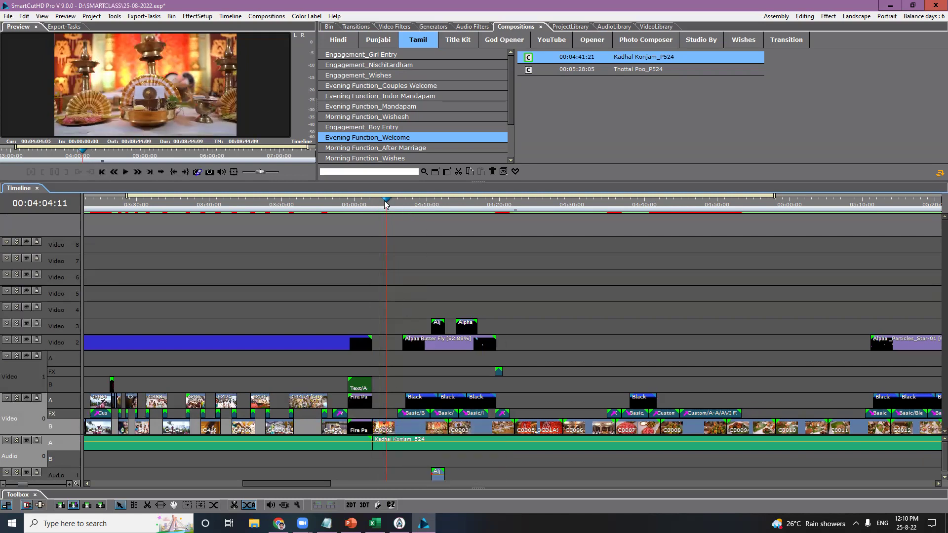
pyautogui.click(390, 203)
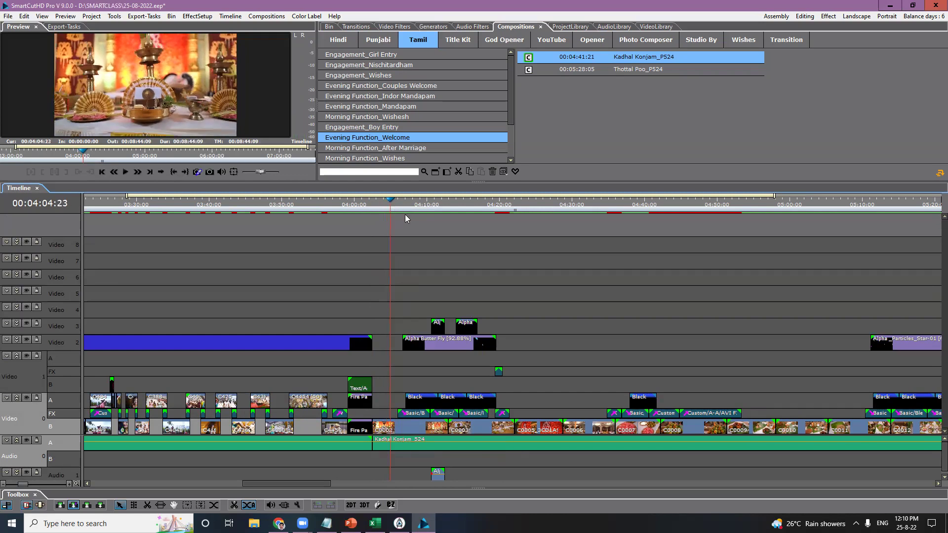
pyautogui.click(387, 205)
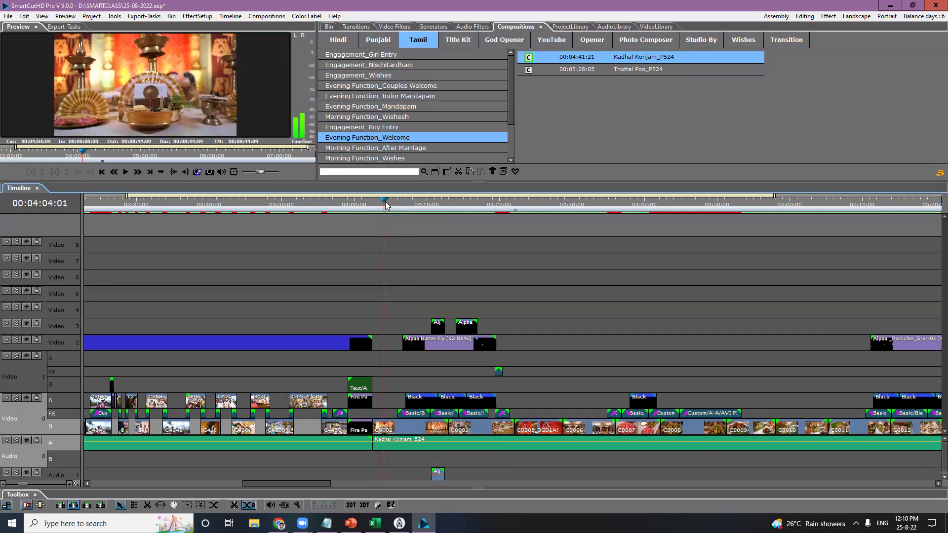
# Step: Try splitting C0002 at 00:04:04:11, deleting its front piece and closing the gap with Ripple Delete On Layer, then undo these edits
pyautogui.click(388, 429)
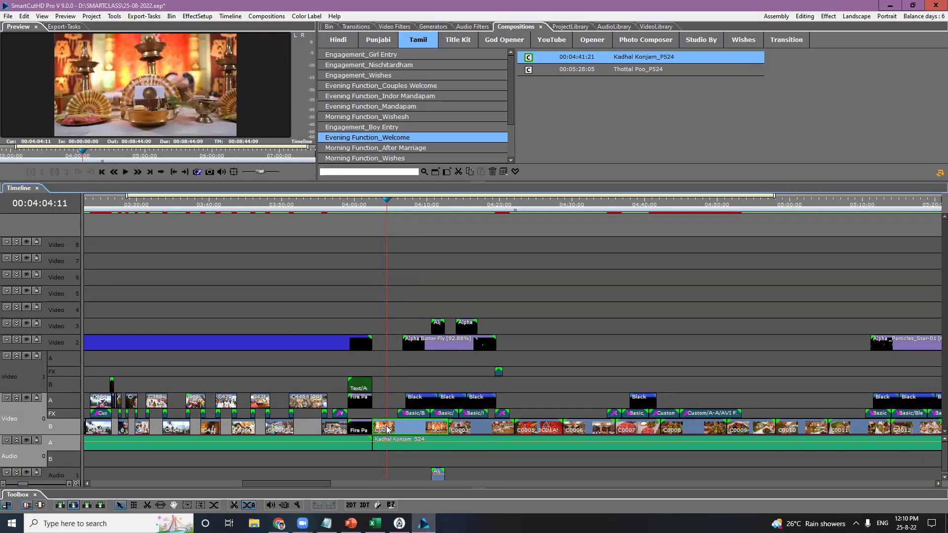
pyautogui.scroll(3, 388, 429)
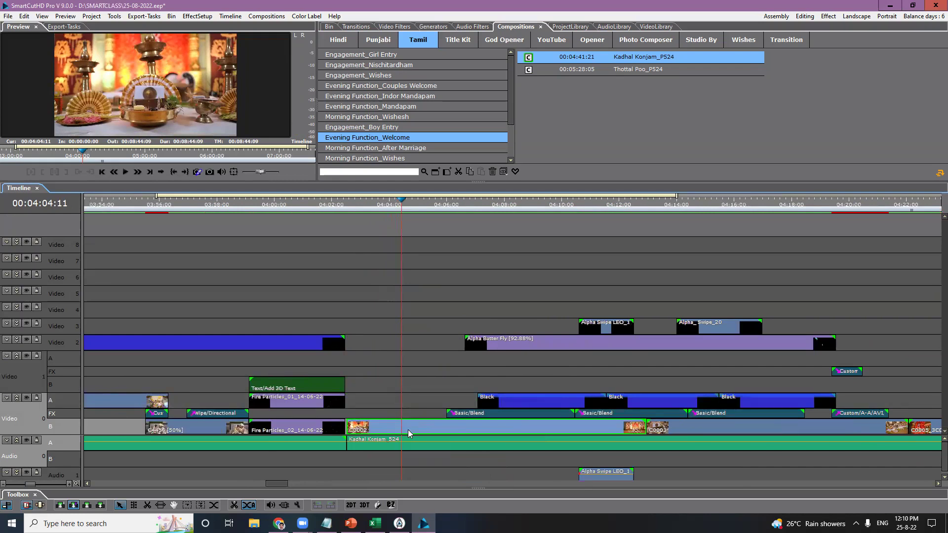
pyautogui.press('c')
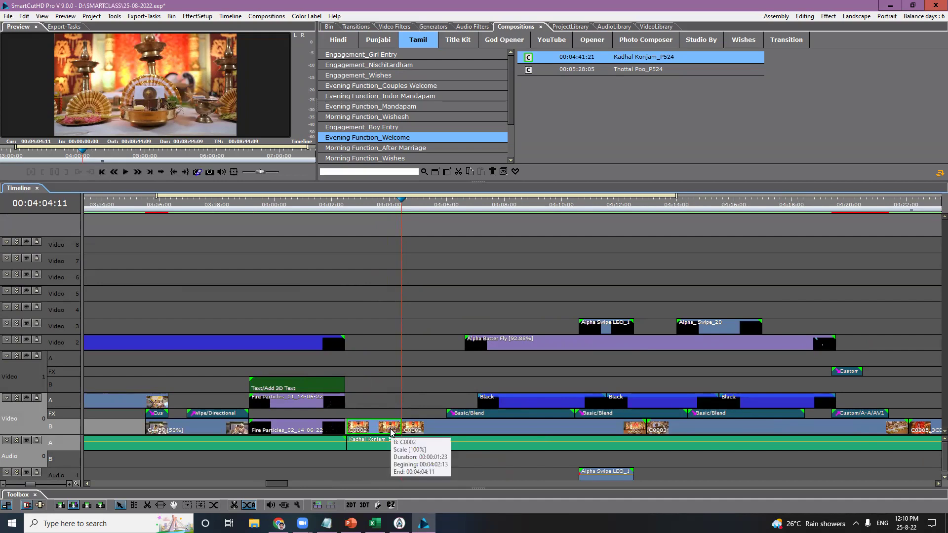
pyautogui.press('Delete')
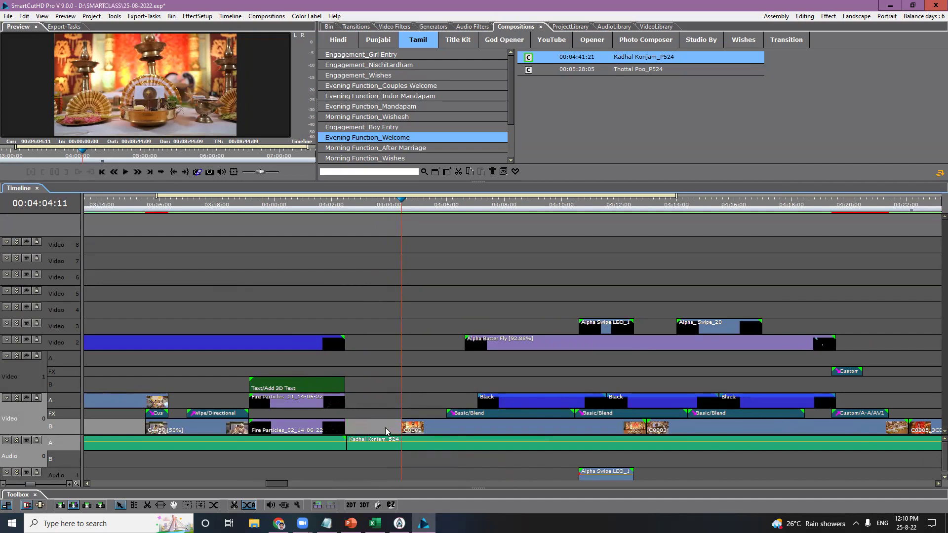
pyautogui.rightClick(373, 428)
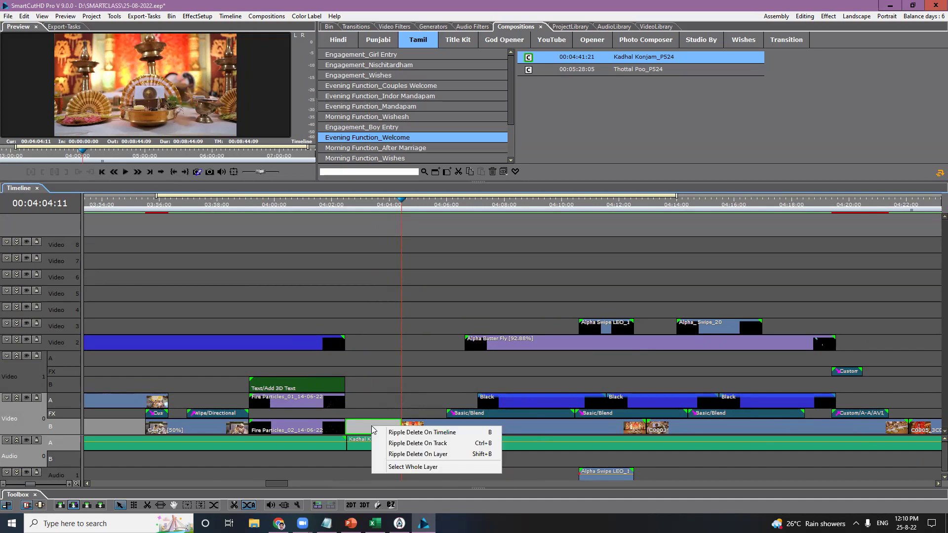
pyautogui.click(479, 455)
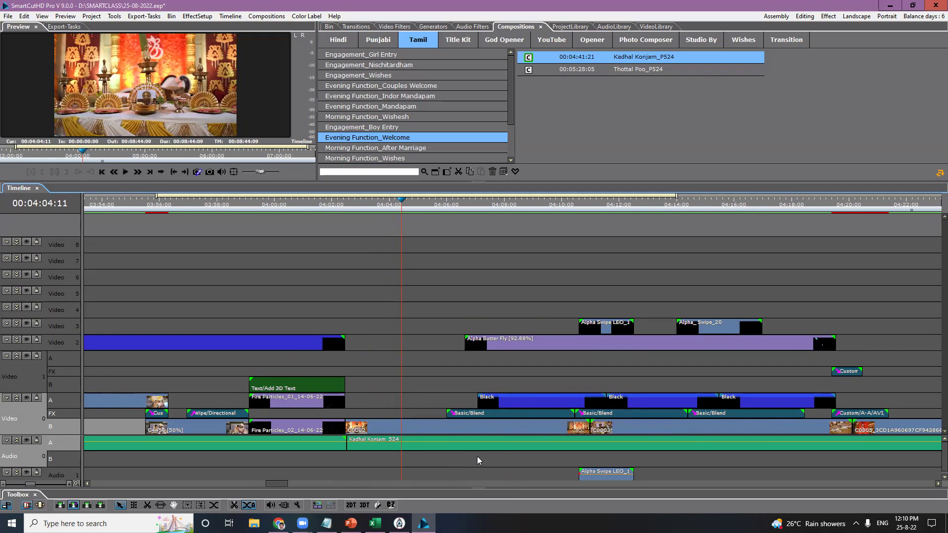
pyautogui.hotkey('ctrl', 'z')
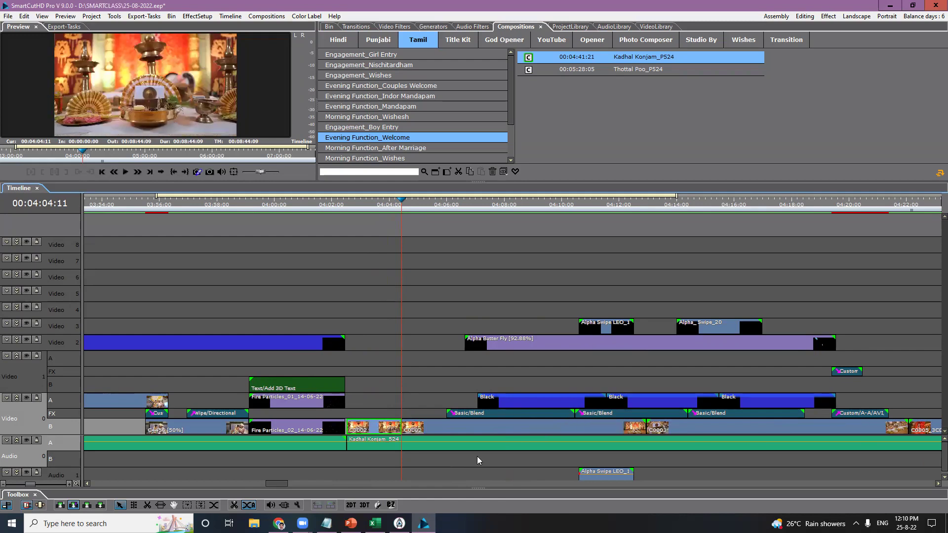
pyautogui.hotkey('ctrl', 'z')
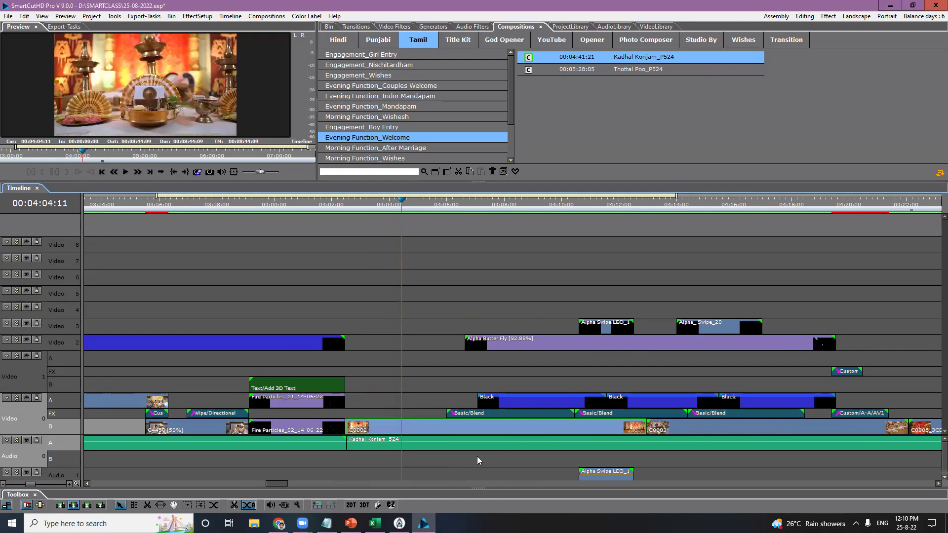
# Step: Inspect the Trim Segment options for C0002 and split the segment at 00:04:04:11
pyautogui.rightClick(400, 430)
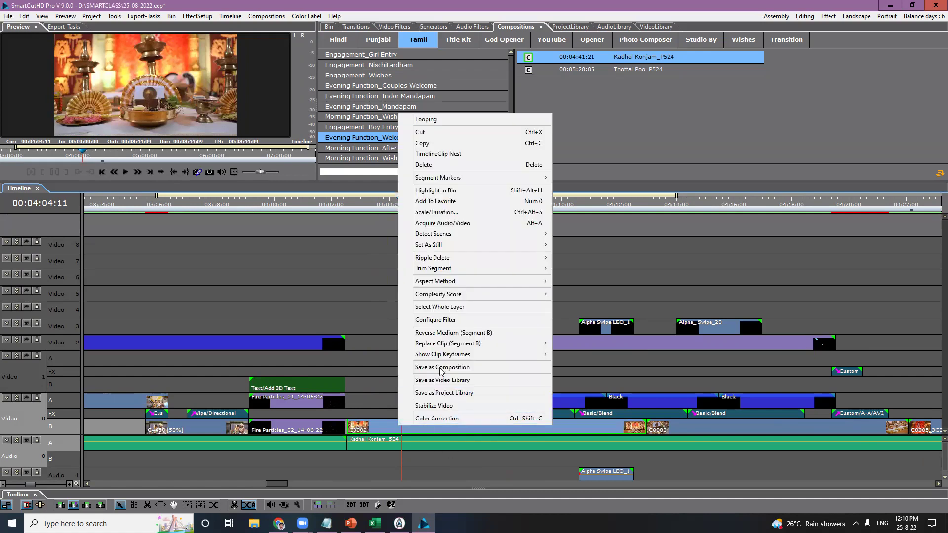
pyautogui.moveTo(447, 269)
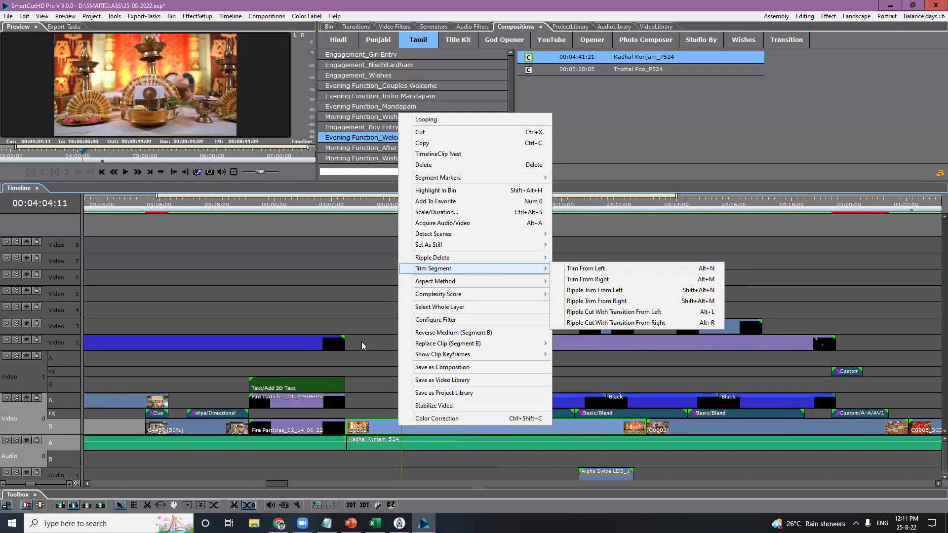
pyautogui.click(392, 431)
pyautogui.click(393, 430)
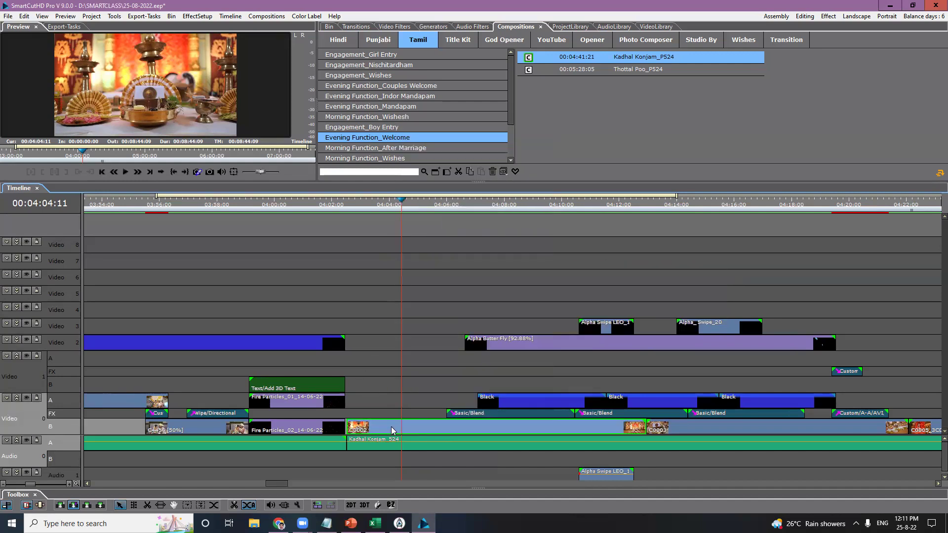
pyautogui.press('c')
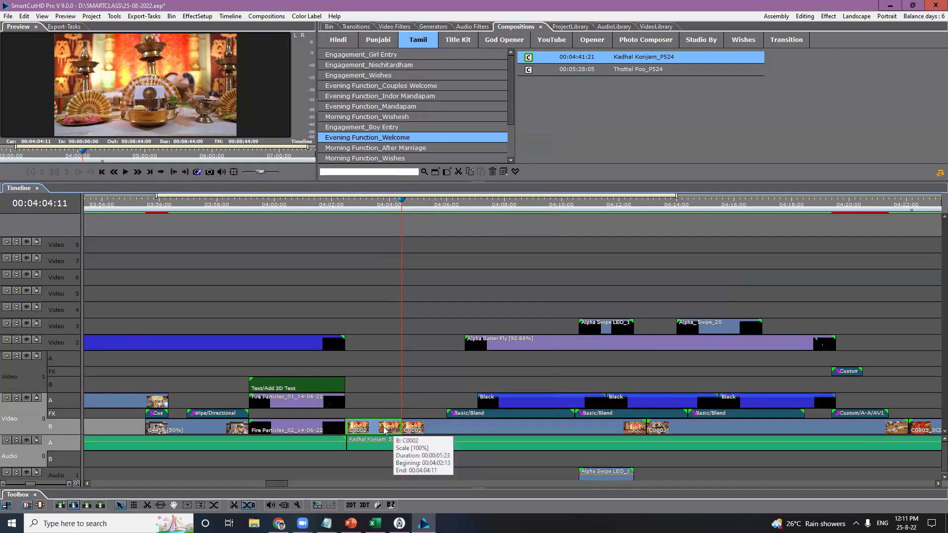
# Step: Try deleting the front piece of C0002, then undo both the deletion and the split at 00:04:04:11
pyautogui.press('Delete')
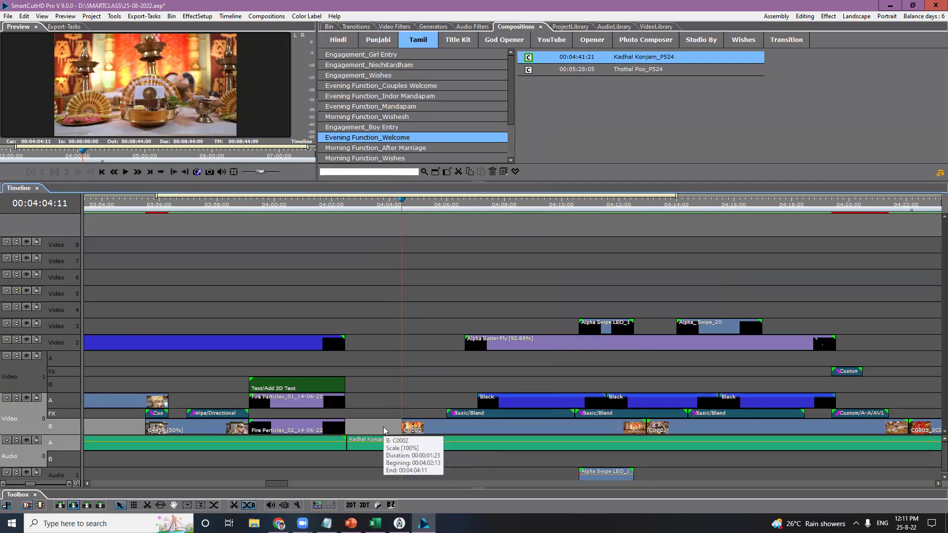
pyautogui.hotkey('ctrl', 'z')
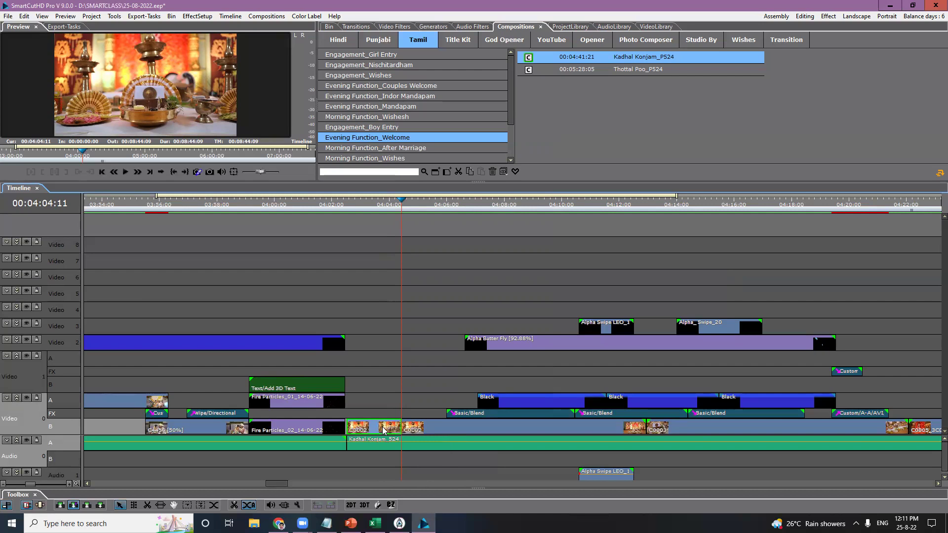
pyautogui.hotkey('ctrl', 'z')
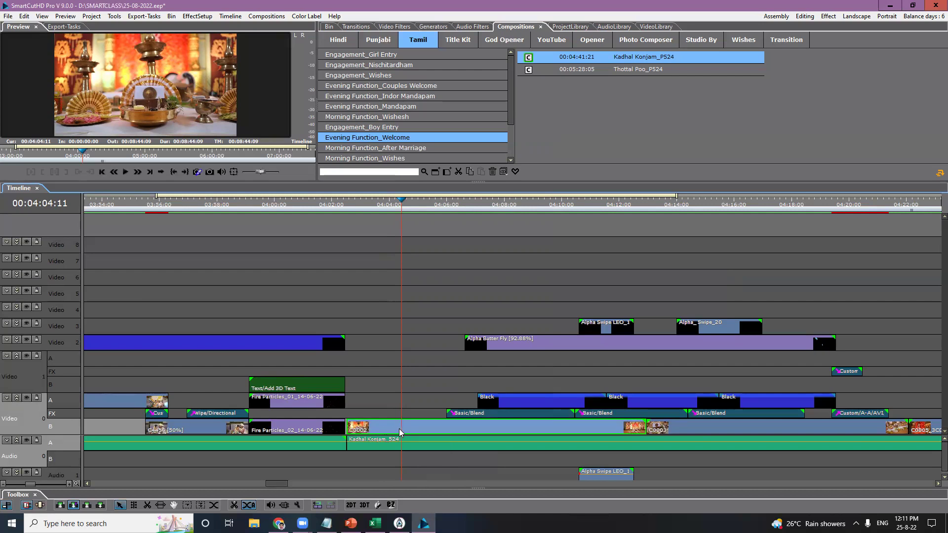
# Step: Try Trim From Left on C0002 at 00:04:04:11 and shifting its start edge, then undo these edits
pyautogui.rightClick(400, 433)
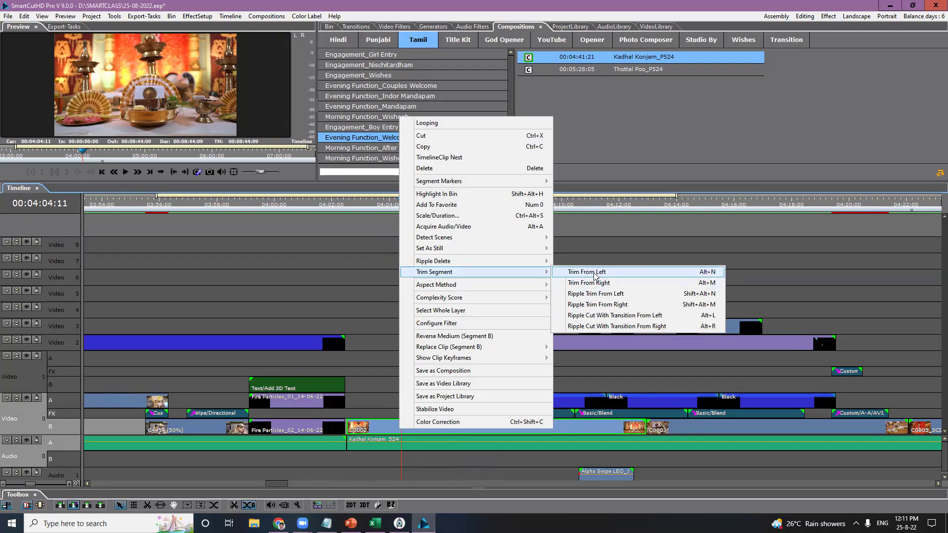
pyautogui.click(677, 276)
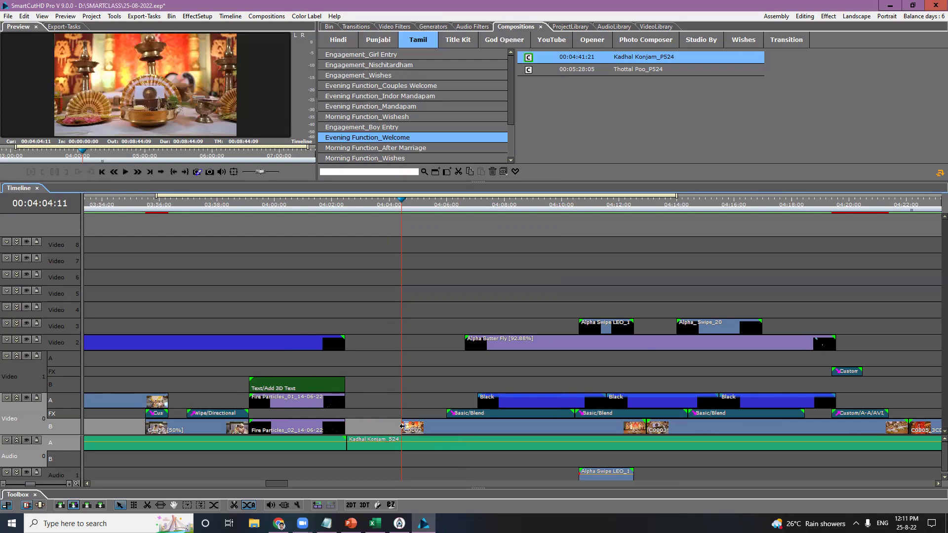
pyautogui.moveTo(402, 427); pyautogui.dragTo(404, 430)
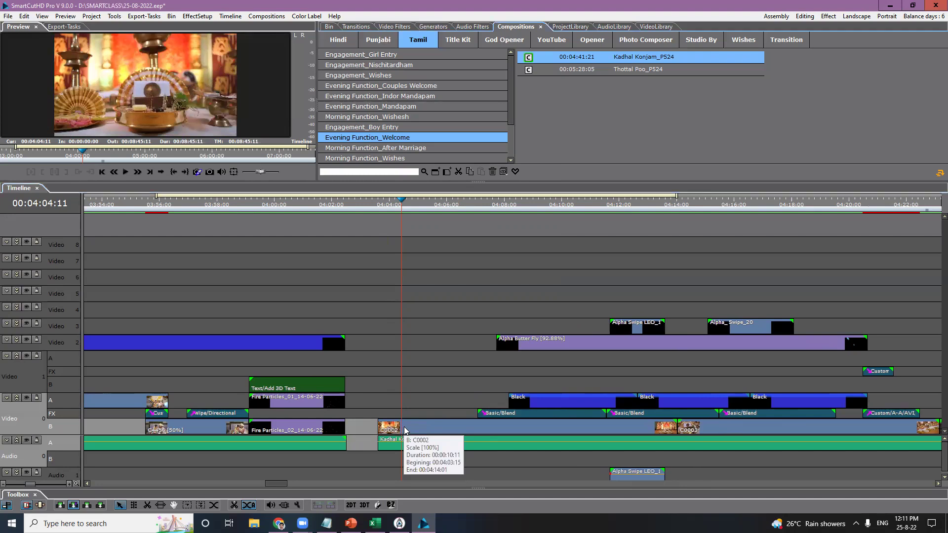
pyautogui.click(24, 16)
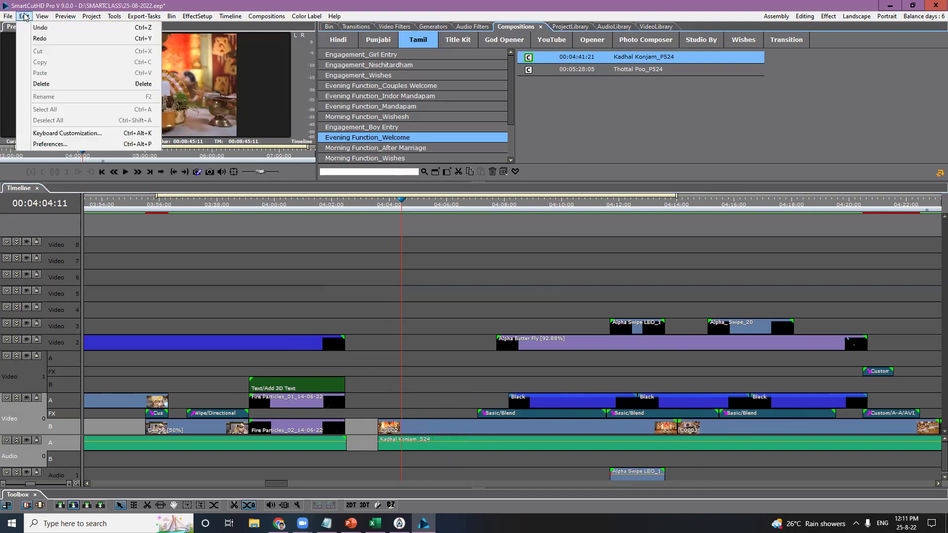
pyautogui.click(47, 35)
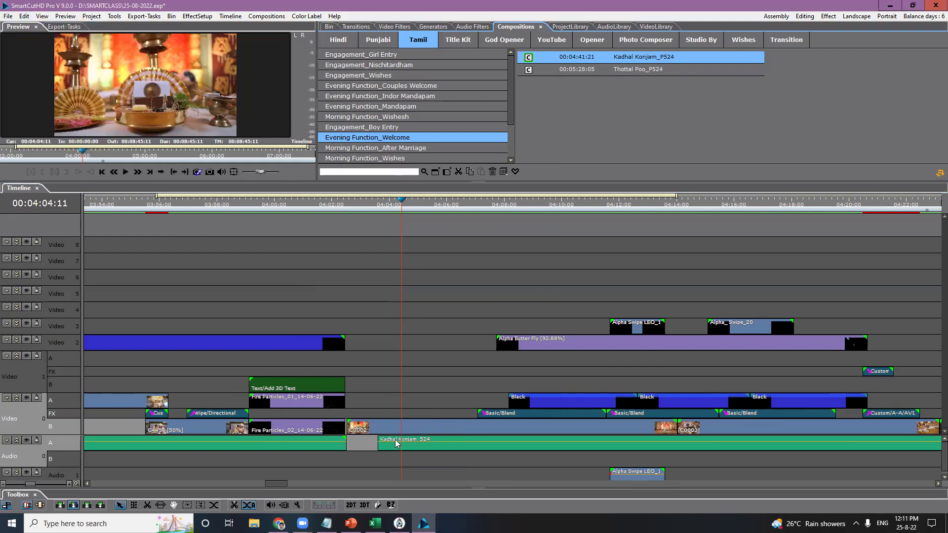
pyautogui.click(23, 16)
pyautogui.click(31, 29)
pyautogui.click(24, 16)
pyautogui.click(39, 28)
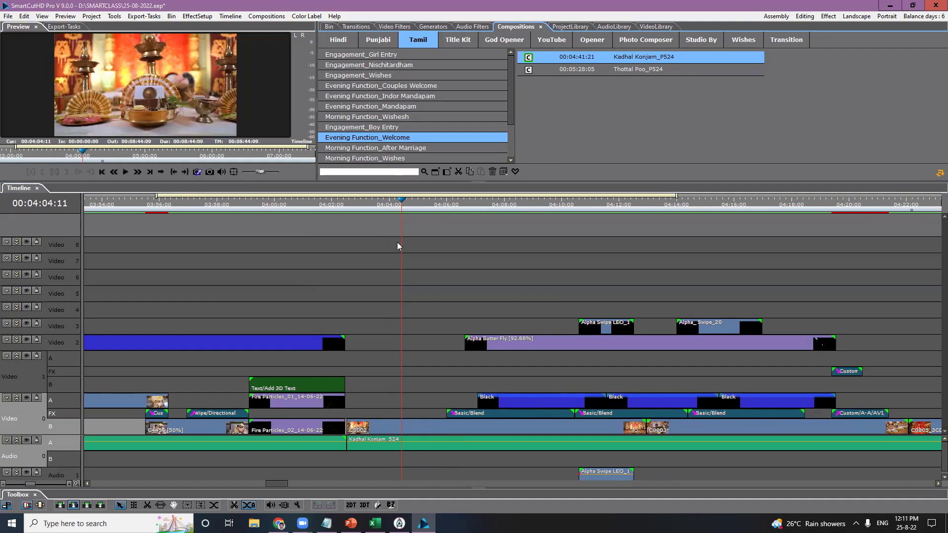
# Step: Position the playhead at 00:04:04:07 in C0002 and inspect the segment's Trim Segment options
pyautogui.click(399, 205)
pyautogui.moveTo(399, 207); pyautogui.dragTo(397, 206)
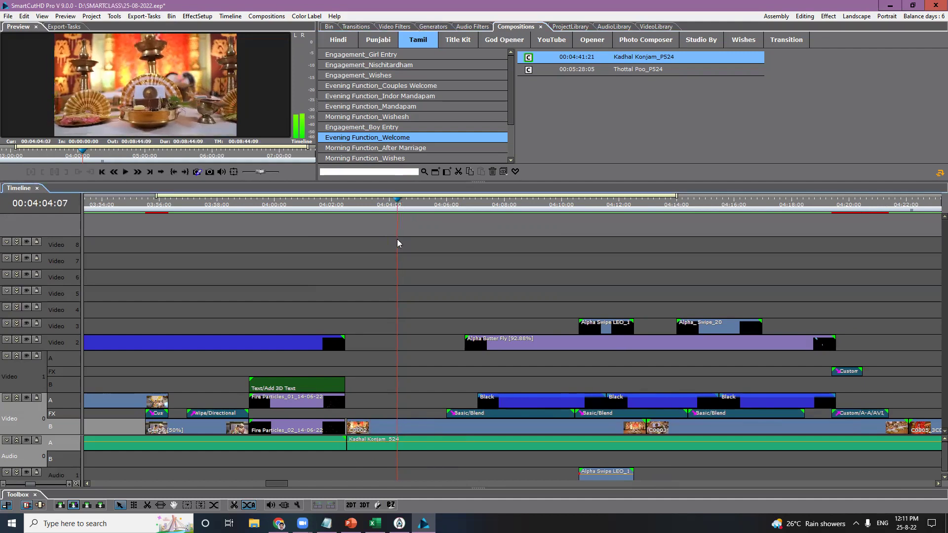
pyautogui.click(394, 429)
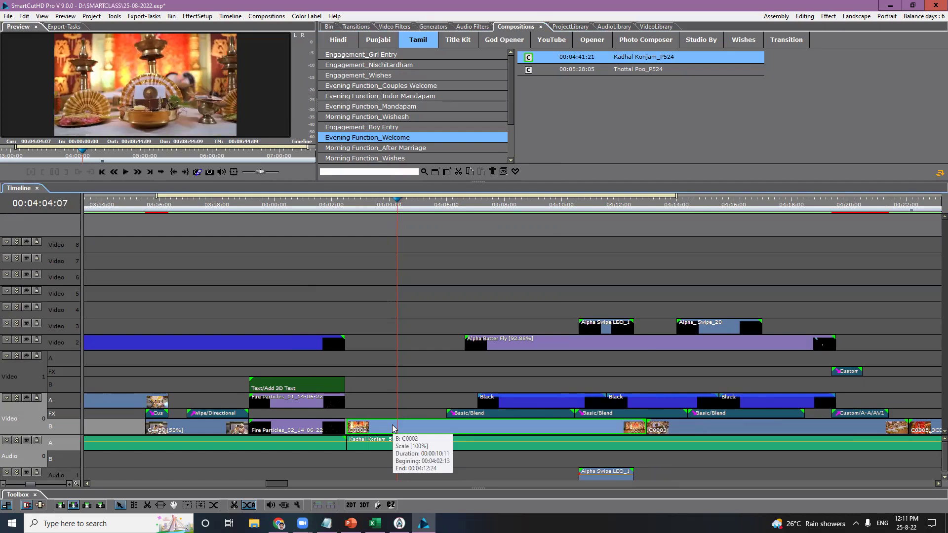
pyautogui.rightClick(394, 429)
pyautogui.moveTo(494, 268)
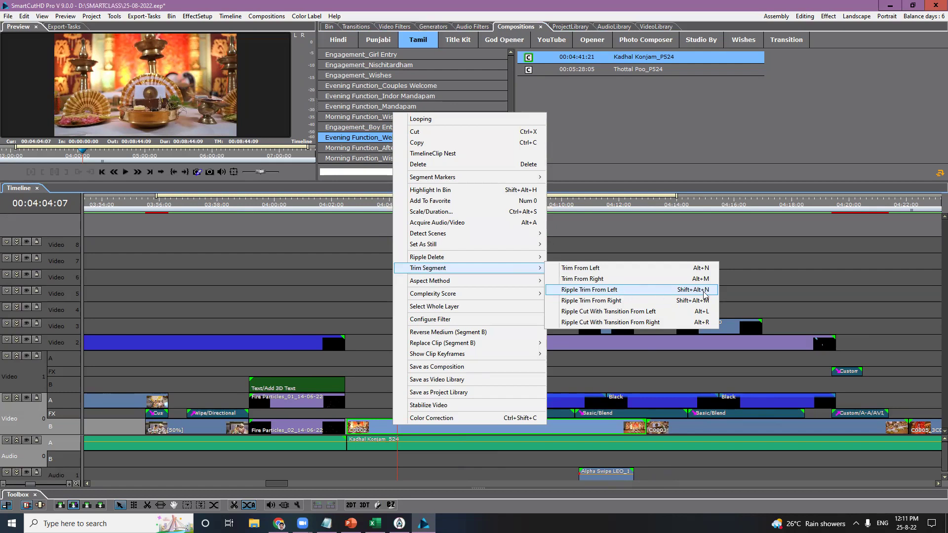
pyautogui.click(605, 290)
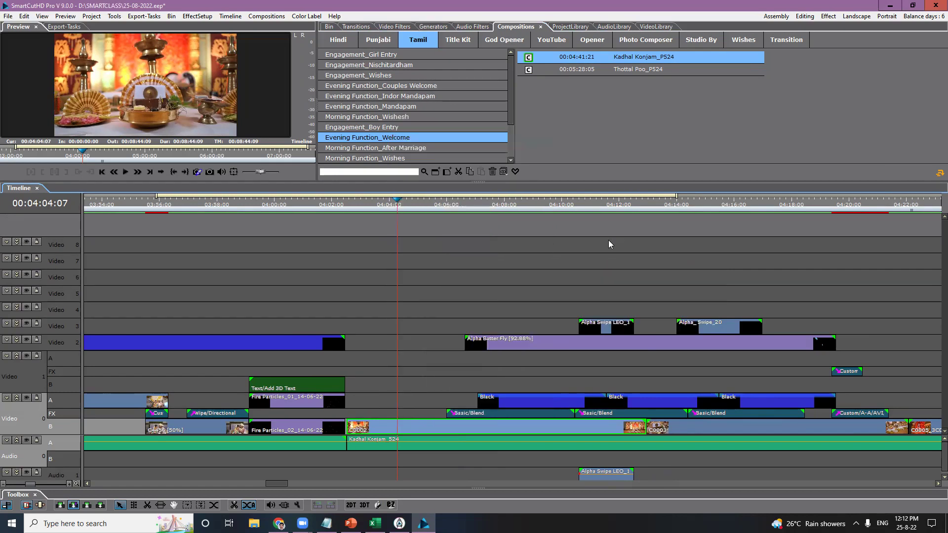
# Step: Try removing the part of C0002 before the playhead, inspect Ripple Delete On Layer for the gap, and restore the segment
pyautogui.click(397, 426)
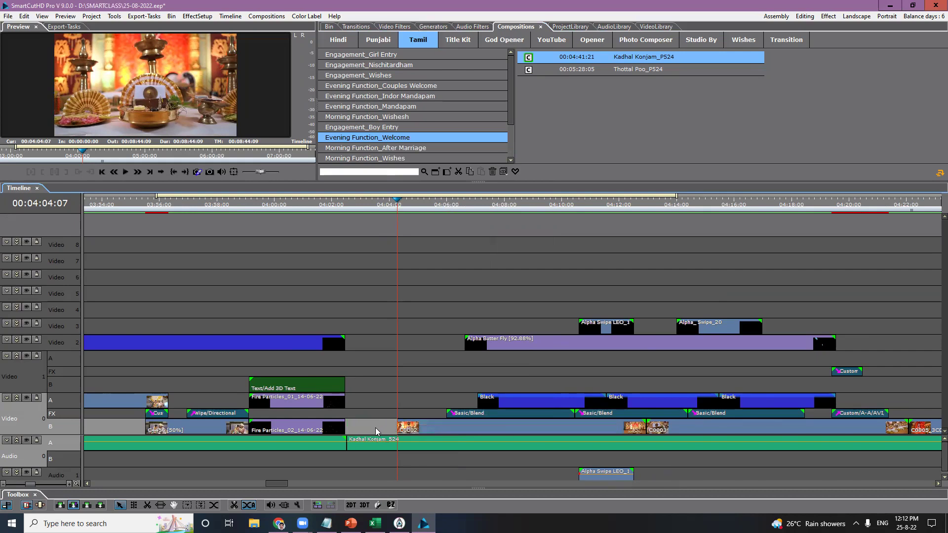
pyautogui.press('Delete')
pyautogui.rightClick(377, 429)
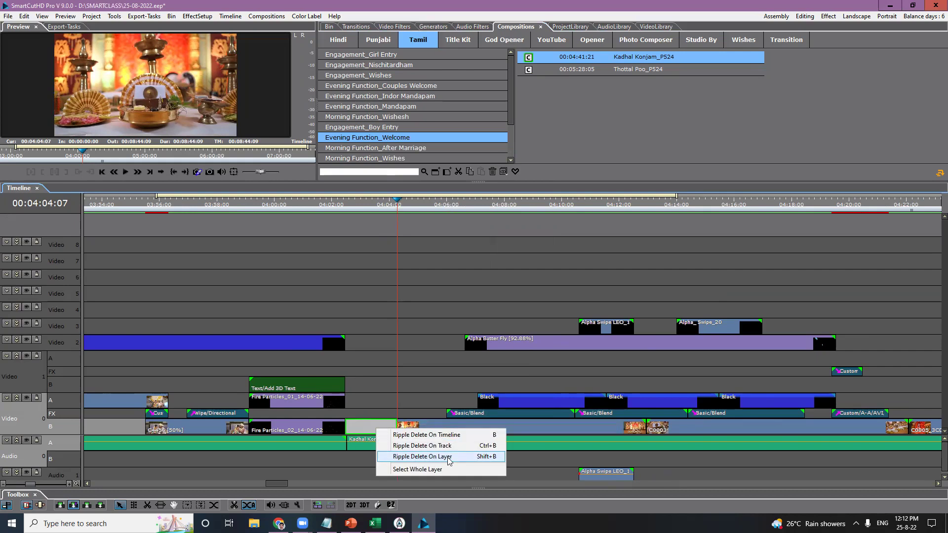
pyautogui.click(467, 458)
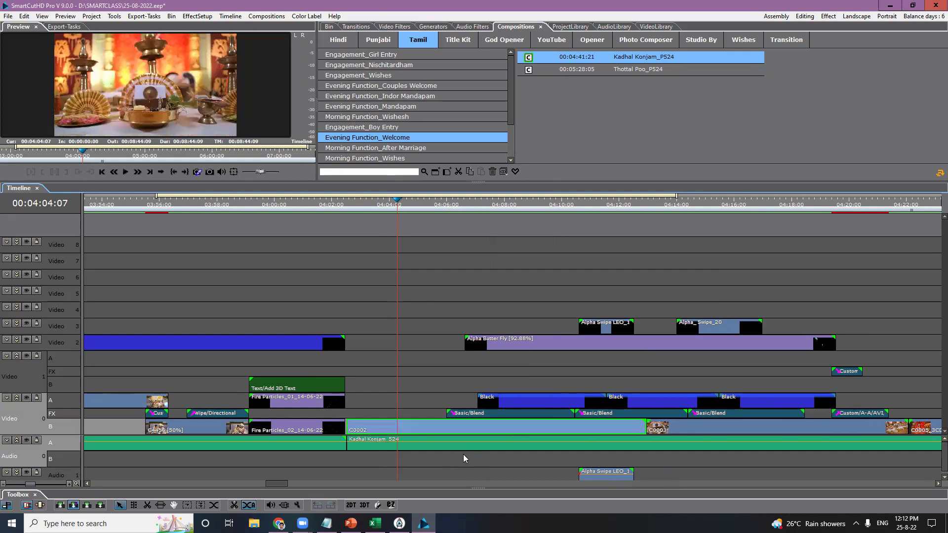
# Step: Try Ripple Trim From Left on C0002 at 00:04:04:07 twice, undoing the trim each time
pyautogui.rightClick(399, 430)
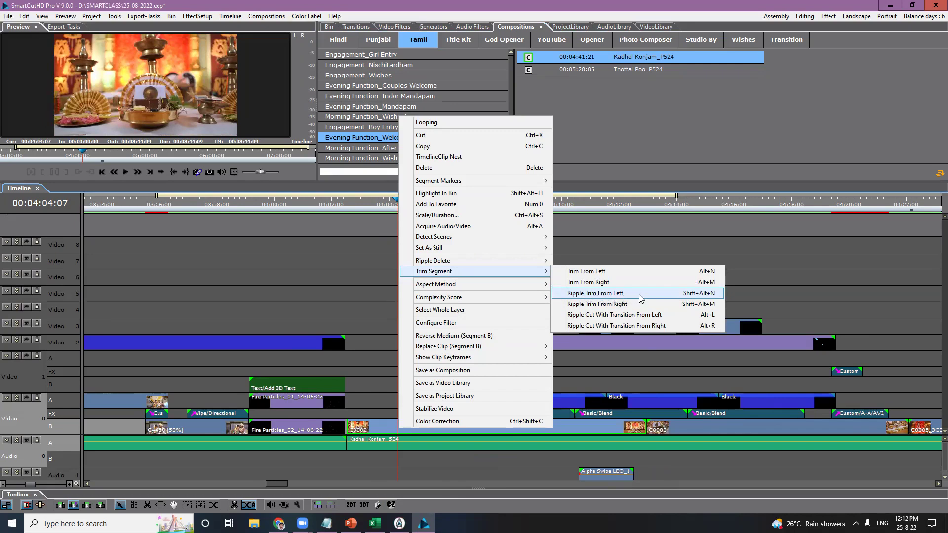
pyautogui.click(712, 296)
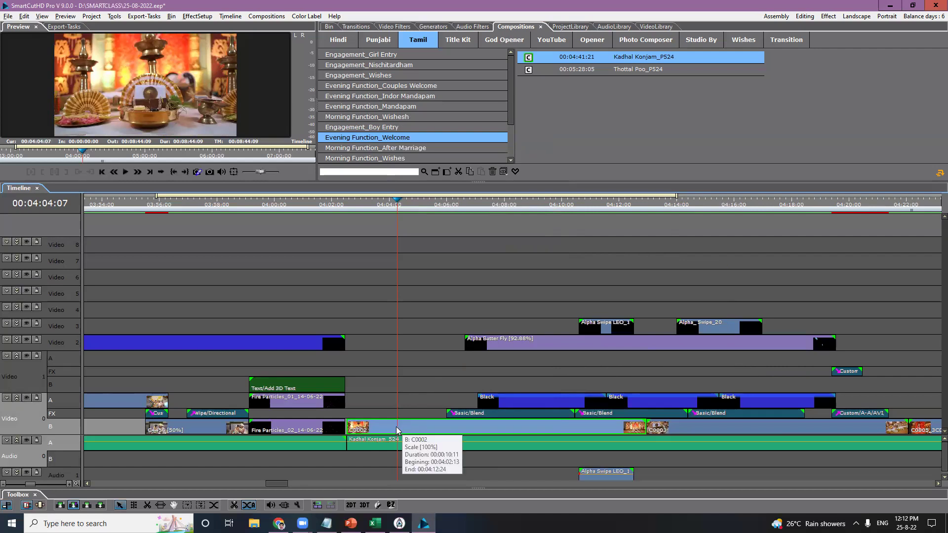
pyautogui.press('w')
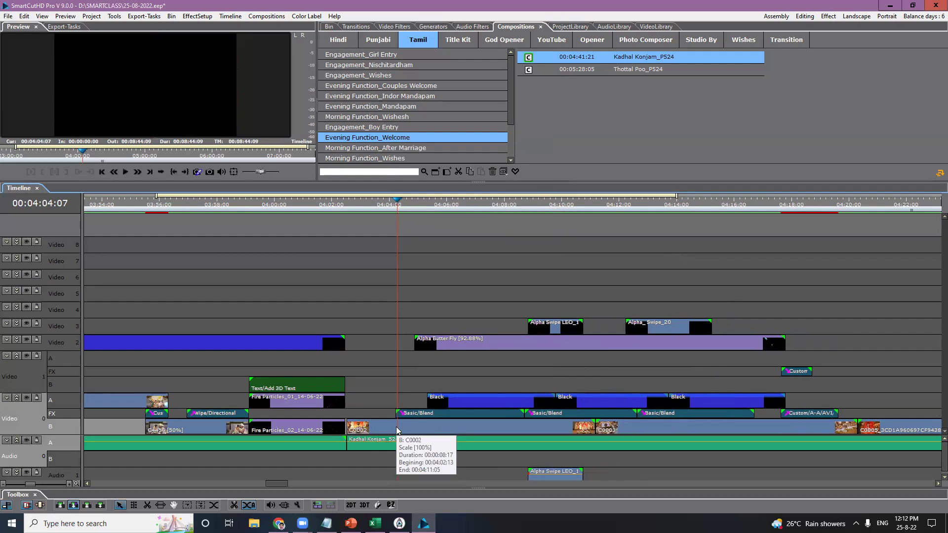
pyautogui.hotkey('ctrl', 'z')
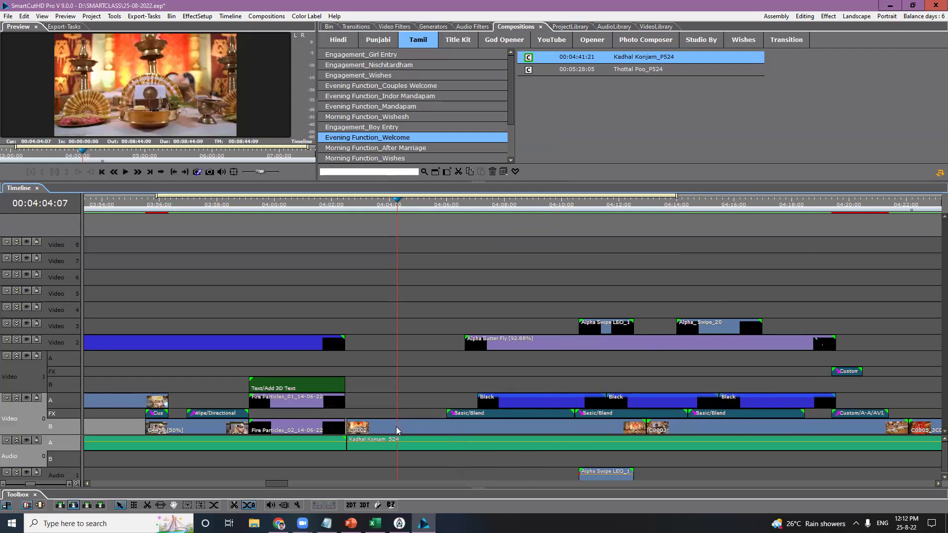
pyautogui.click(397, 429)
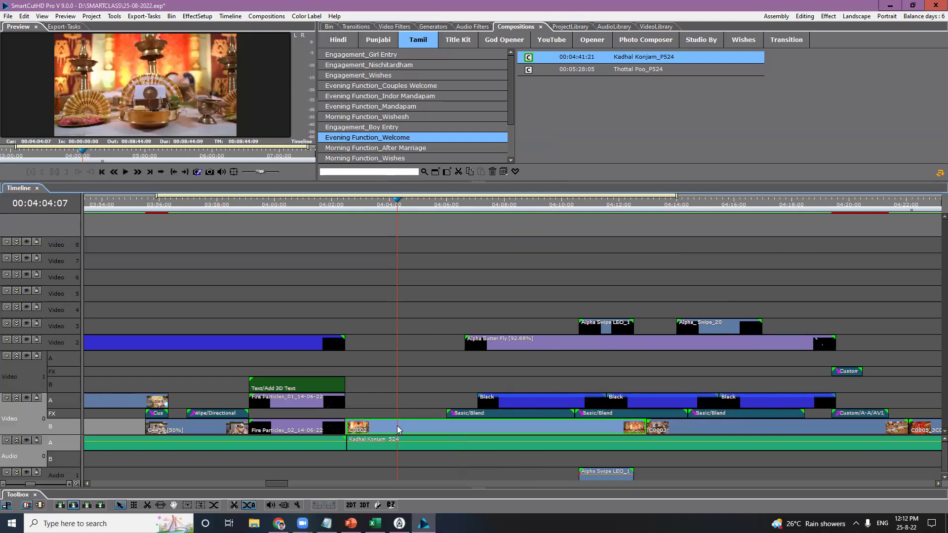
pyautogui.rightClick(398, 429)
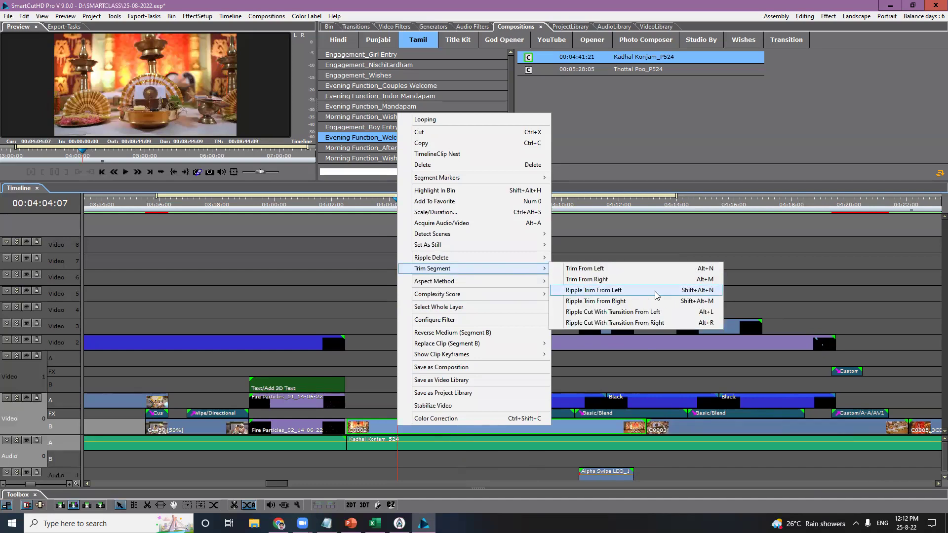
pyautogui.click(685, 294)
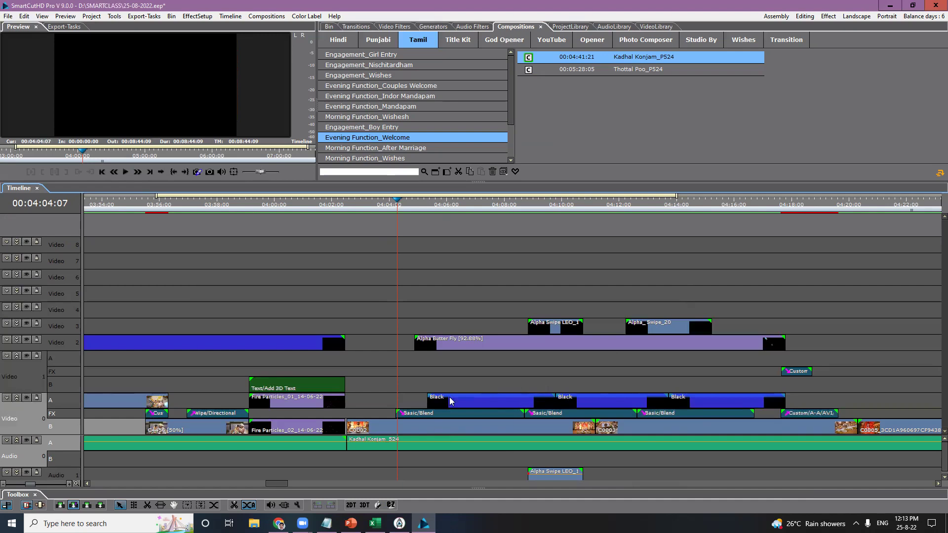
pyautogui.click(400, 428)
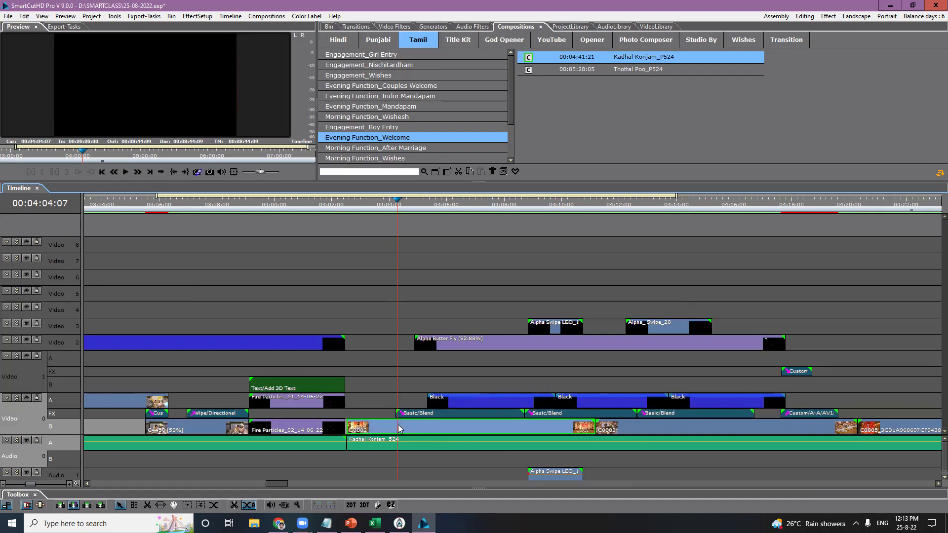
pyautogui.rightClick(400, 428)
pyautogui.click(388, 429)
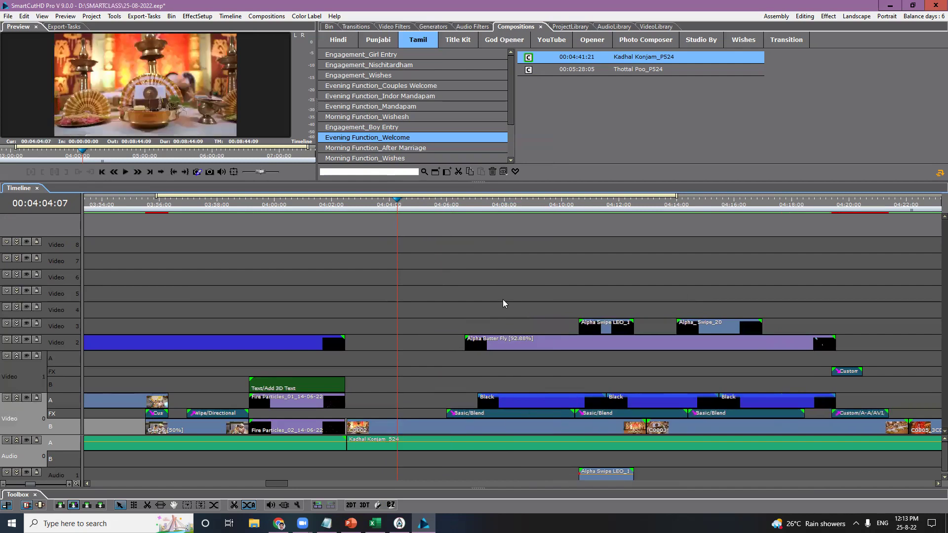
# Step: Trim C0002 from the left at 00:04:04:07 and close the gap before it with Ripple Delete On Layer
pyautogui.click(400, 429)
pyautogui.rightClick(398, 429)
pyautogui.click(395, 429)
pyautogui.rightClick(395, 429)
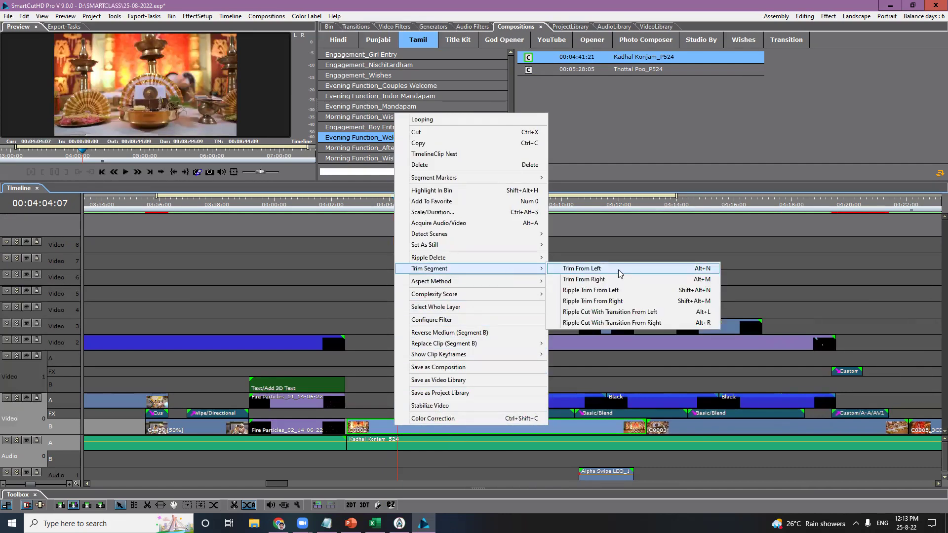
pyautogui.click(435, 427)
pyautogui.rightClick(383, 427)
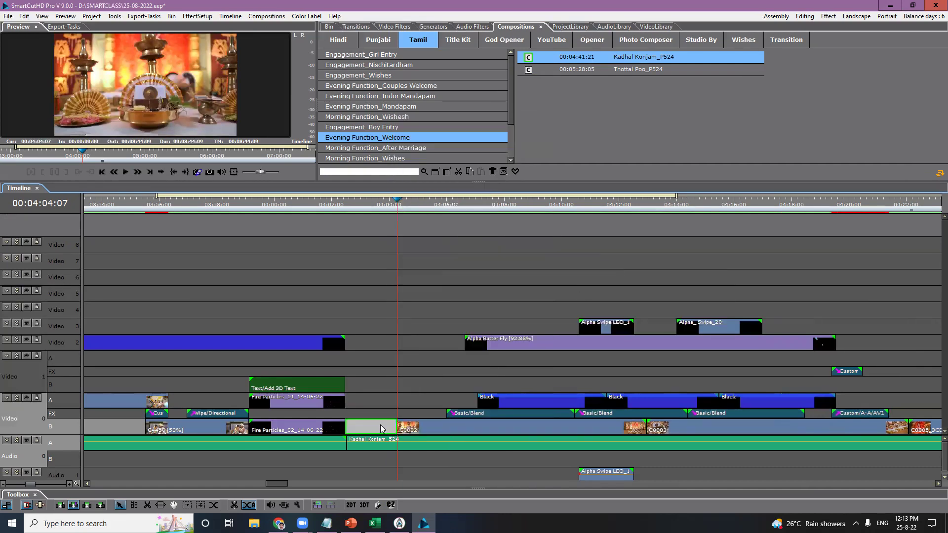
pyautogui.click(486, 453)
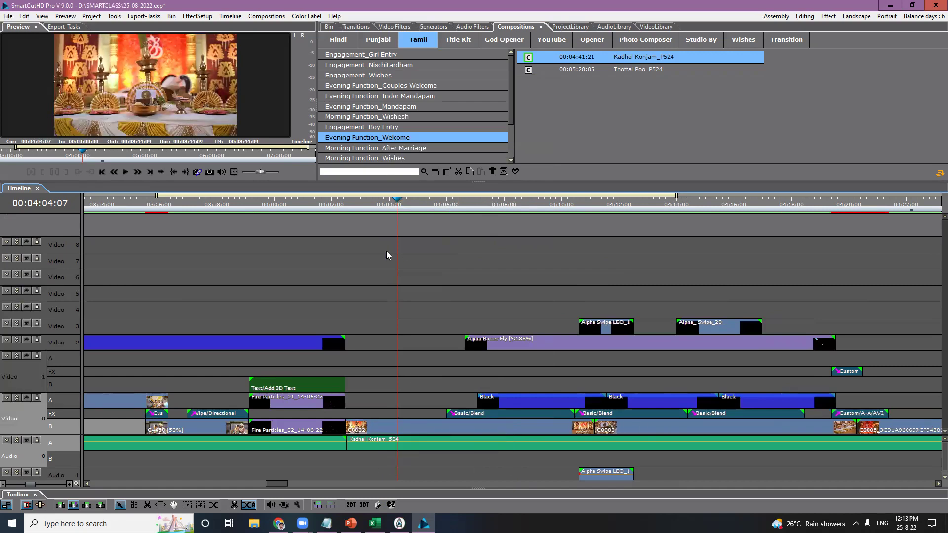
# Step: Review the composed footage from C0002 onward at several points up to 00:07:03:01 and view that frame full screen
pyautogui.moveTo(417, 209); pyautogui.dragTo(527, 213)
pyautogui.scroll(-3, 534, 248)
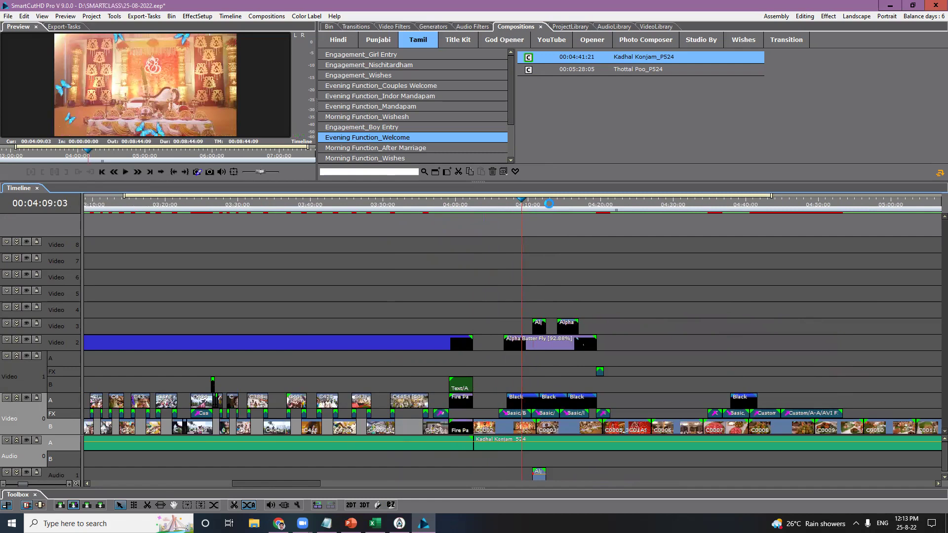
pyautogui.click(542, 205)
pyautogui.press('space')
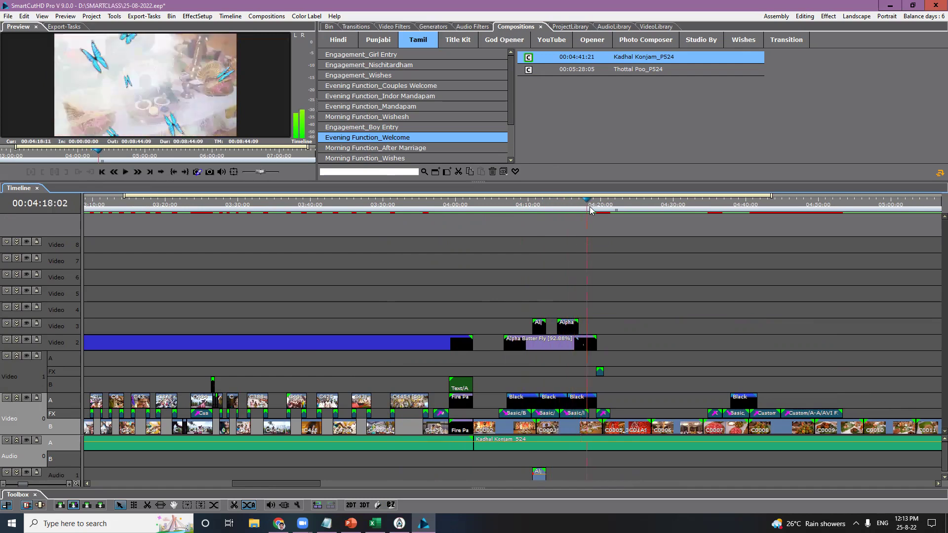
pyautogui.click(803, 206)
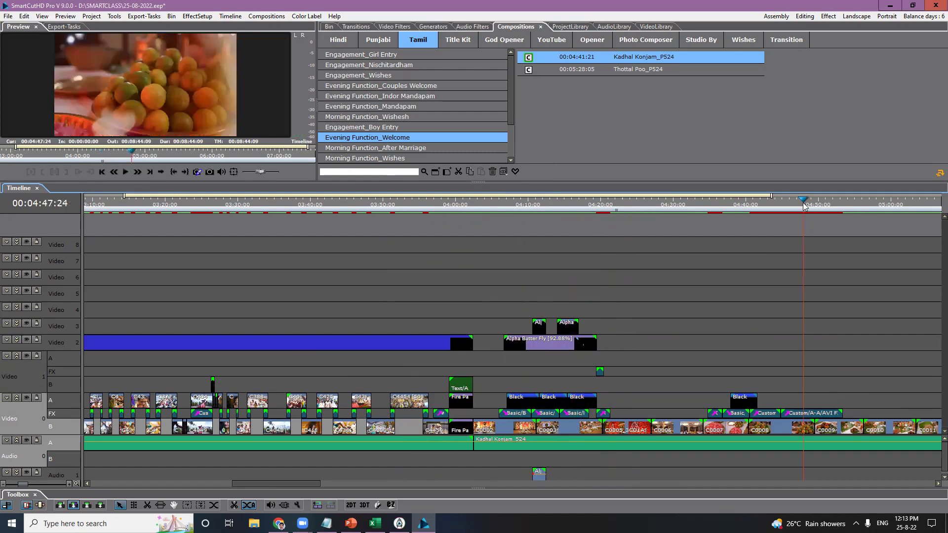
pyautogui.click(815, 415)
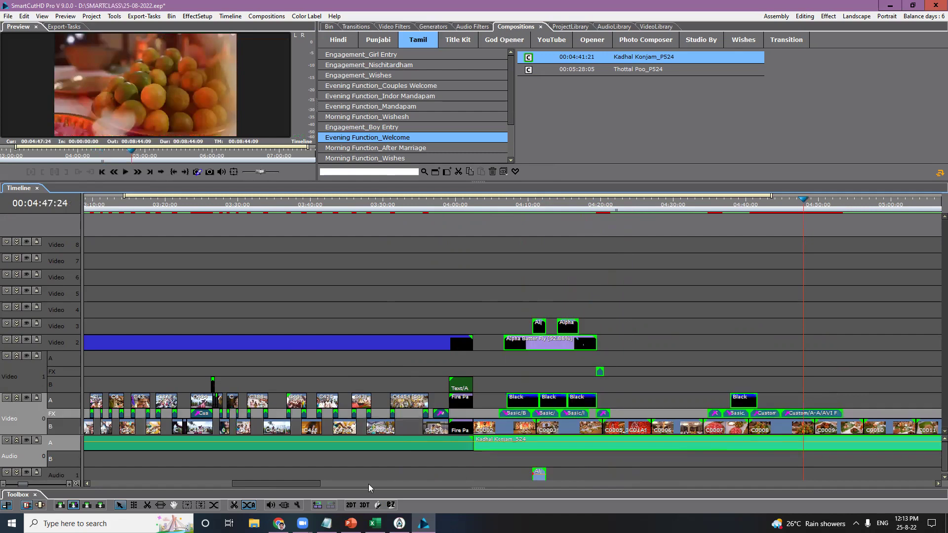
pyautogui.moveTo(302, 488); pyautogui.dragTo(387, 481)
pyautogui.moveTo(634, 207); pyautogui.dragTo(648, 207)
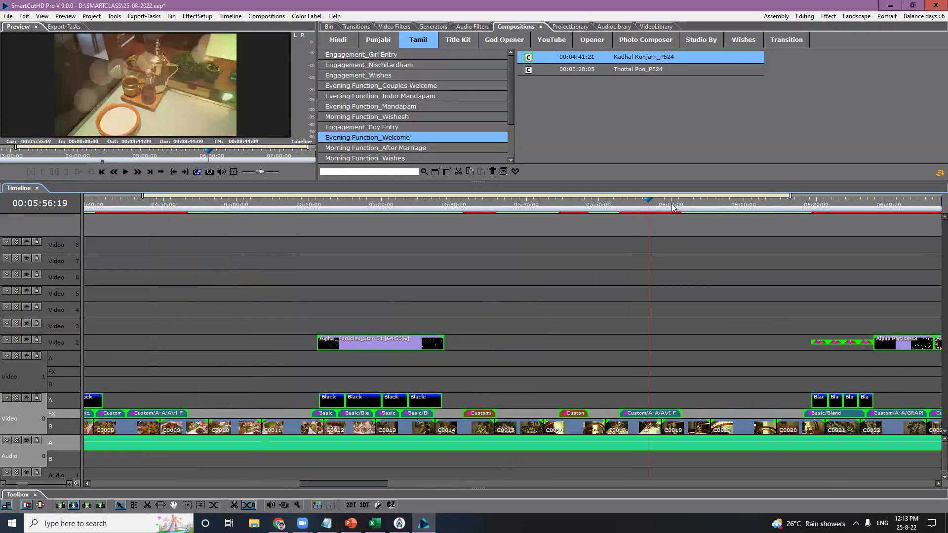
pyautogui.moveTo(351, 482); pyautogui.dragTo(383, 483)
pyautogui.click(796, 207)
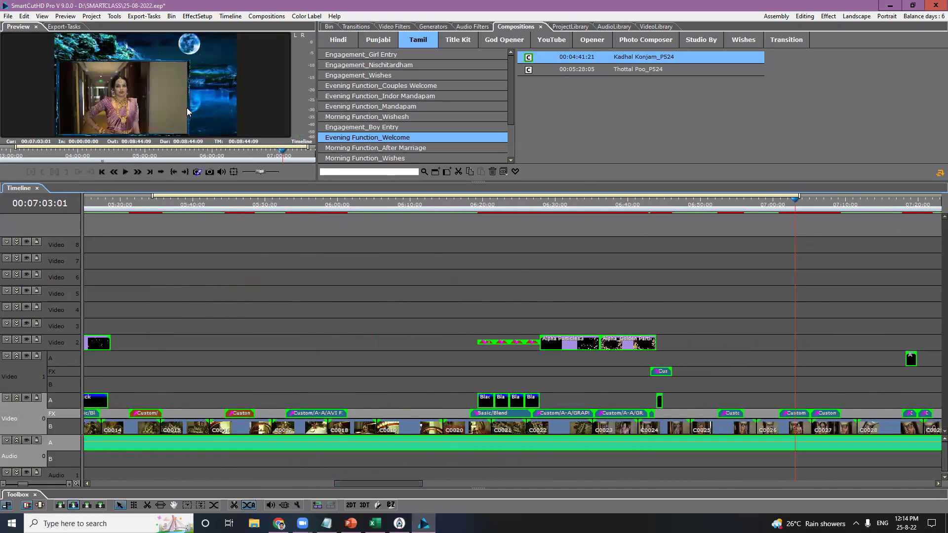
pyautogui.doubleClick(187, 108)
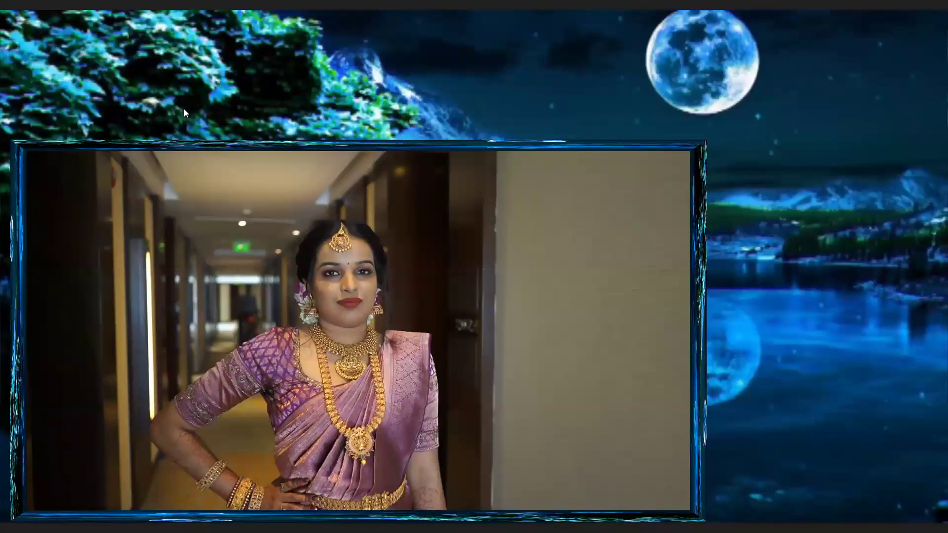
# Step: Leave the full-screen view and browse the Graphics Frame transitions in an enlarged library, selecting transition 37013
pyautogui.doubleClick(184, 113)
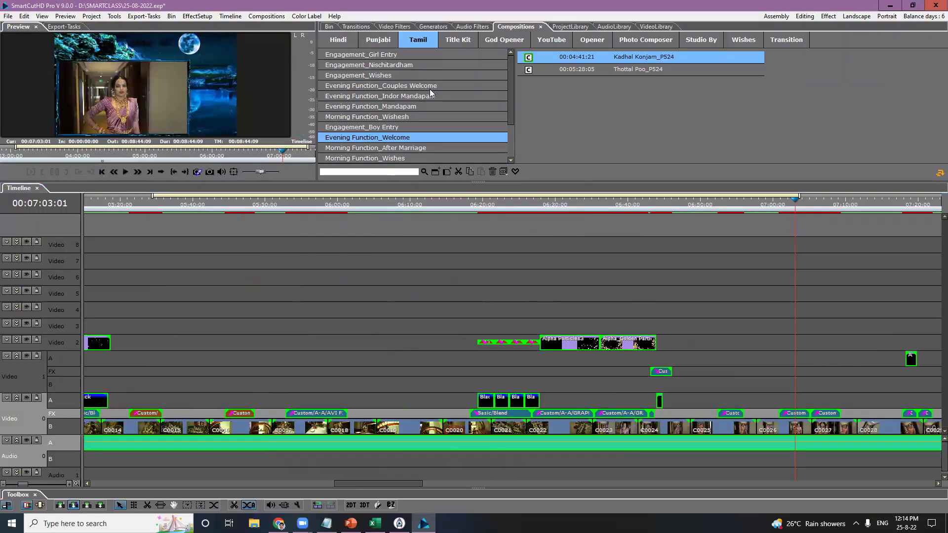
pyautogui.click(368, 28)
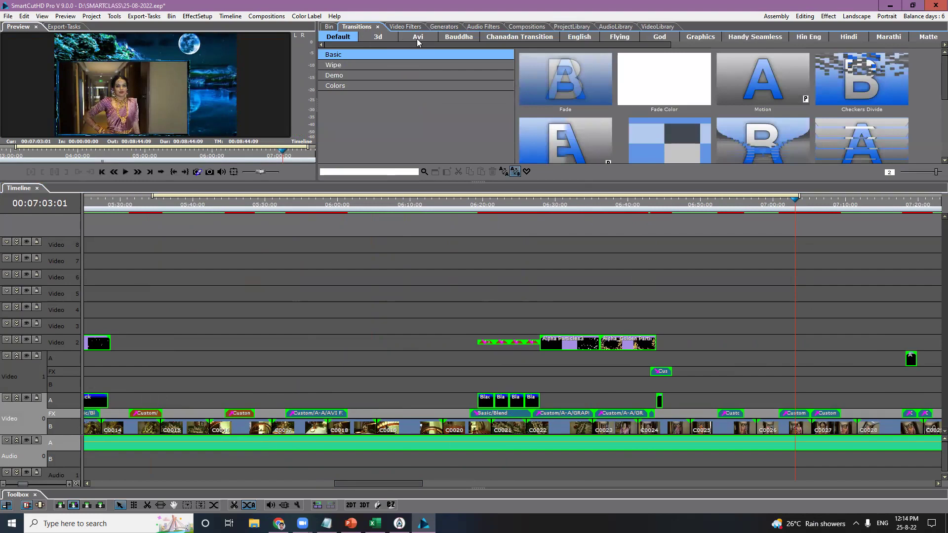
pyautogui.click(705, 36)
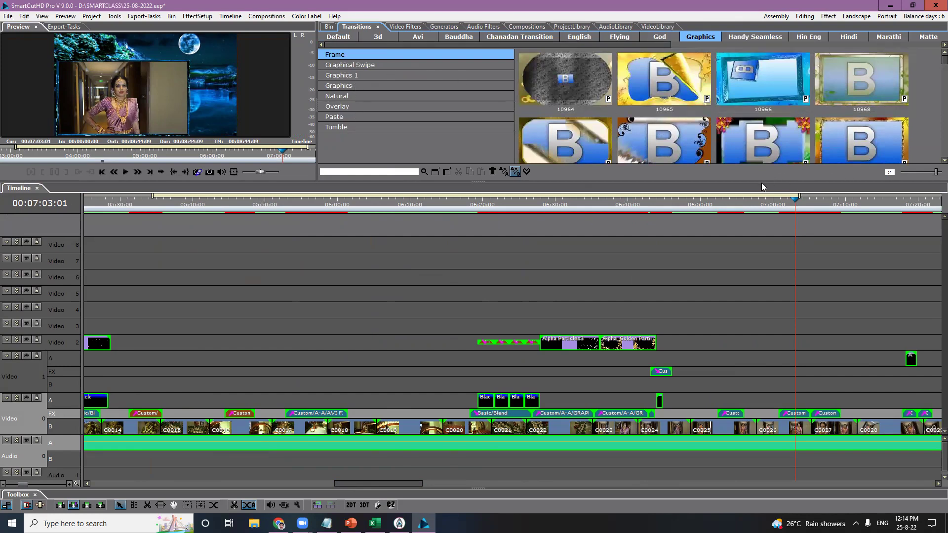
pyautogui.moveTo(762, 182); pyautogui.dragTo(763, 233)
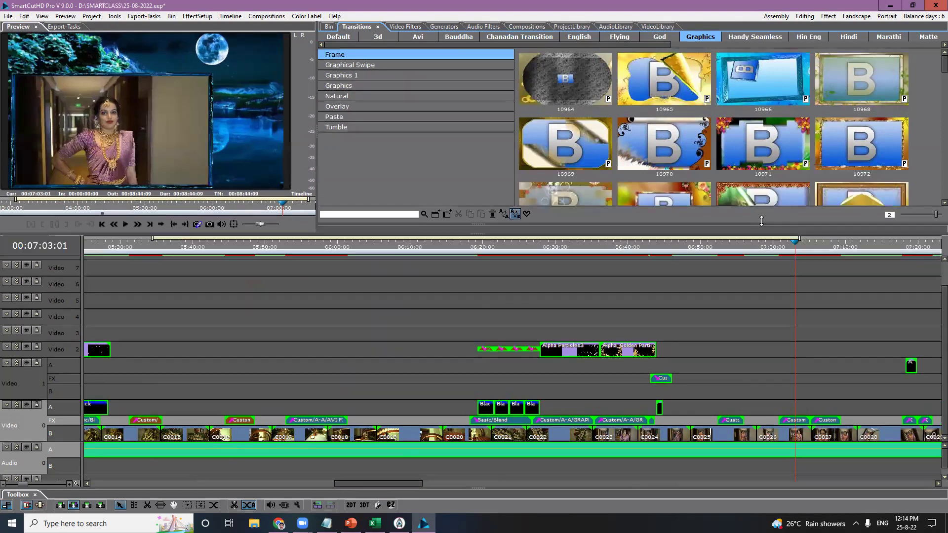
pyautogui.scroll(-5, 935, 79)
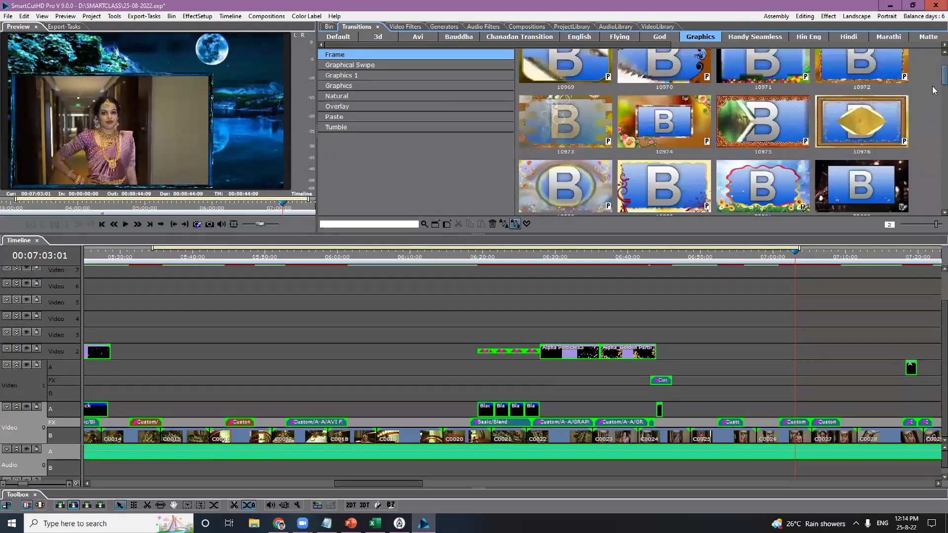
pyautogui.scroll(-3, 935, 104)
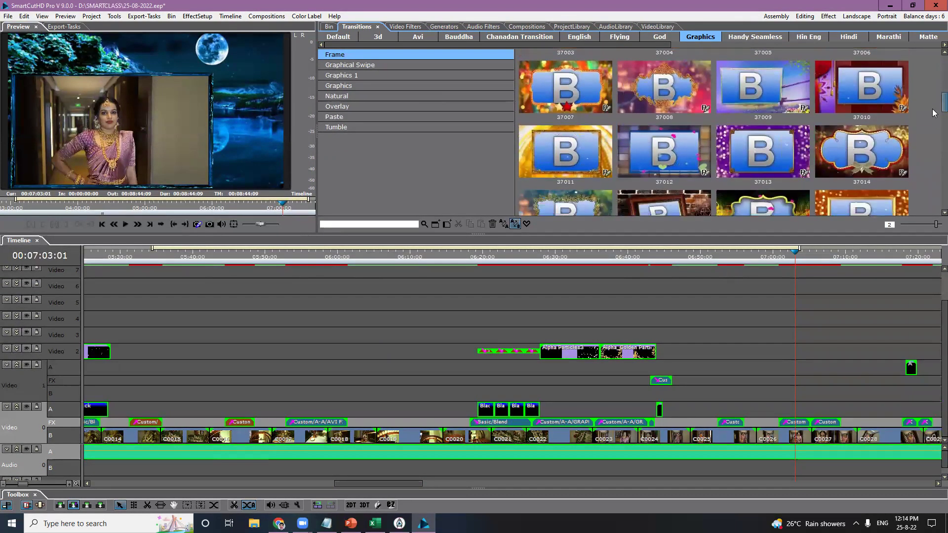
pyautogui.scroll(-1, 935, 112)
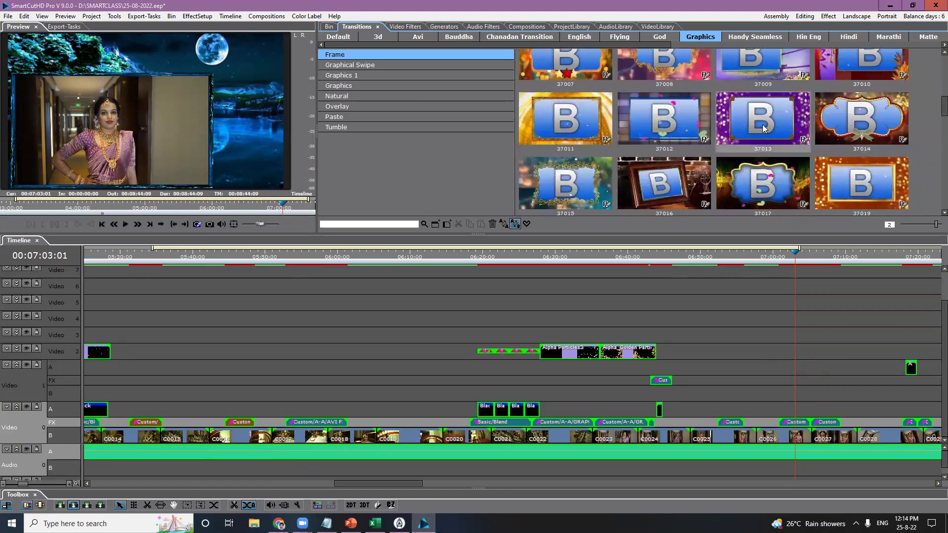
pyautogui.click(761, 128)
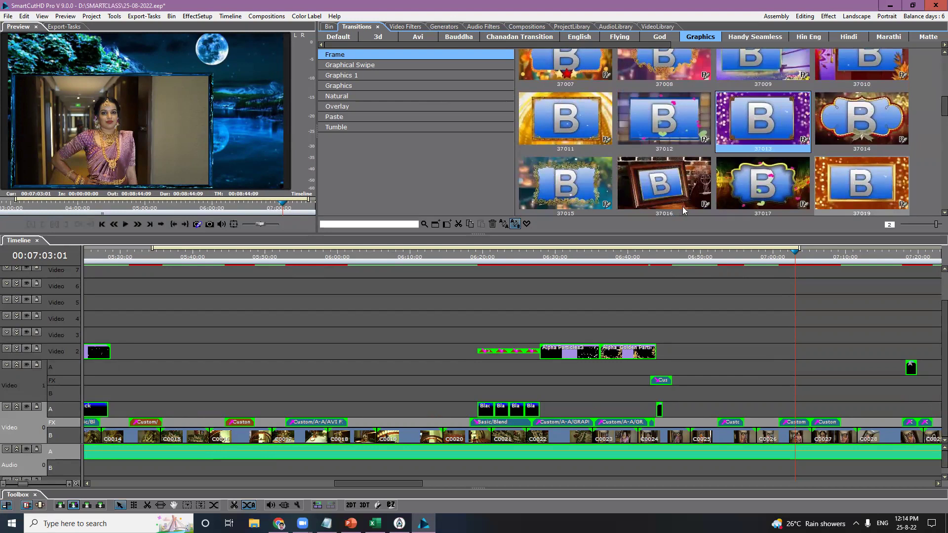
# Step: Switch the transition library to the A-A transitions and show the Frame set of the Graphics category
pyautogui.click(504, 224)
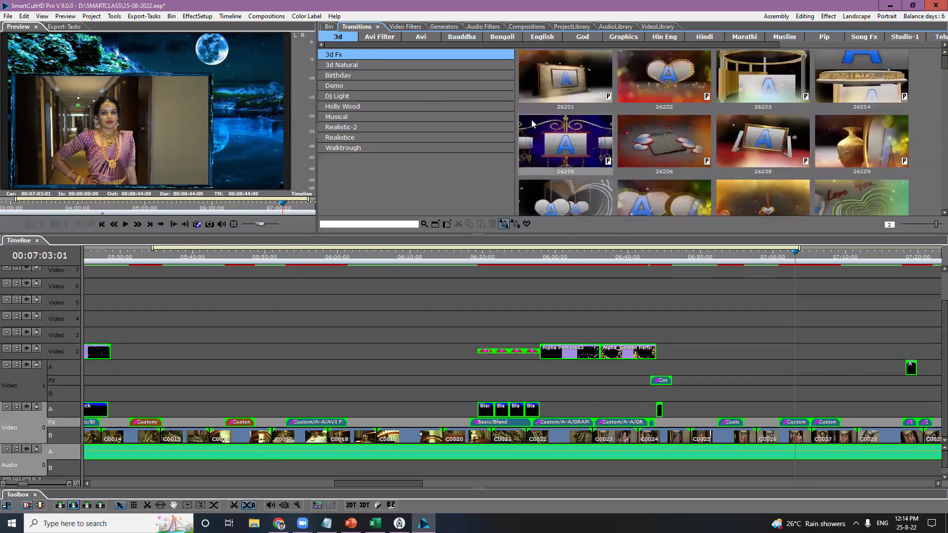
pyautogui.click(625, 37)
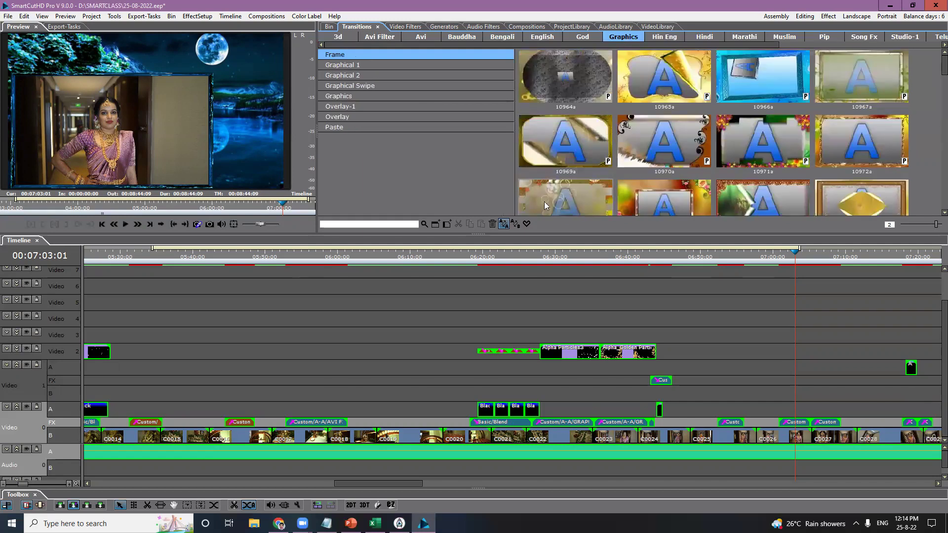